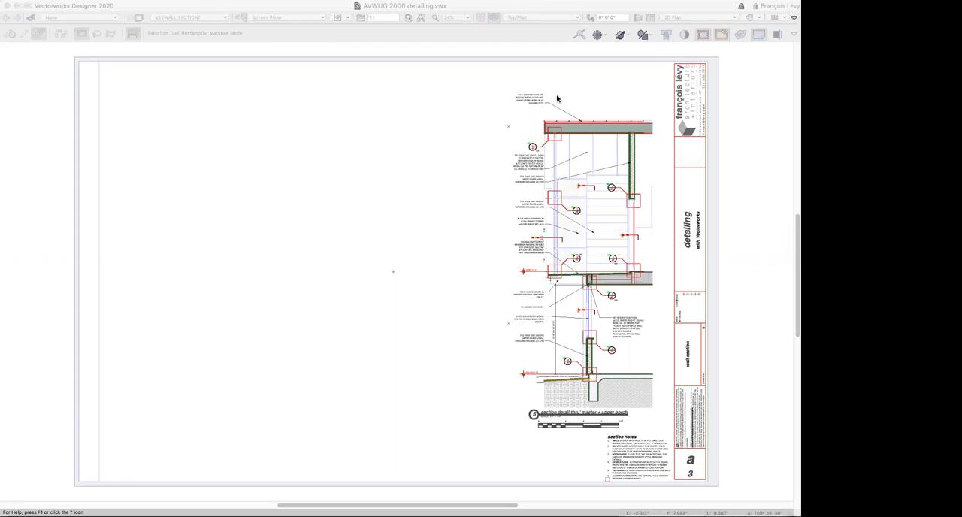
Zoom in on the upper part of the wall section and inspect the section viewport's properties
click(503, 105)
key(c)
drag(499, 99, 651, 326)
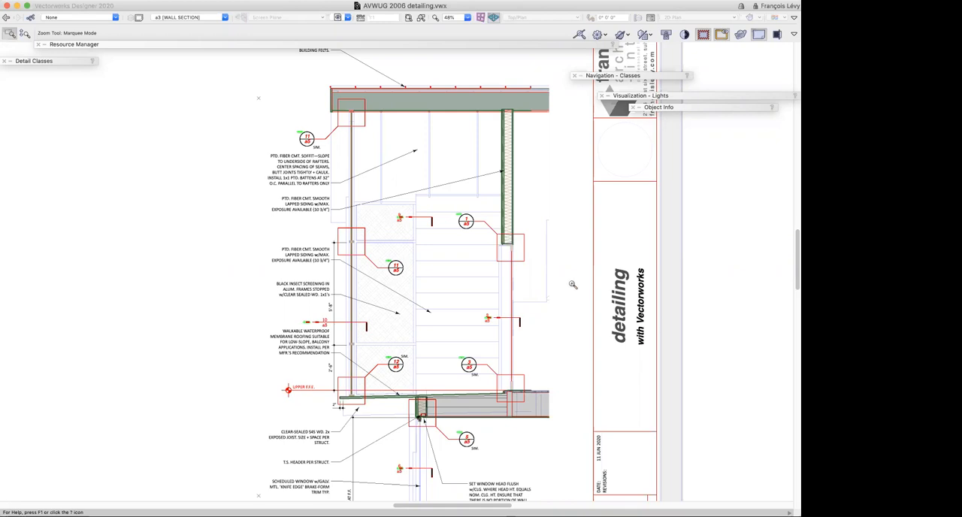
key(x)
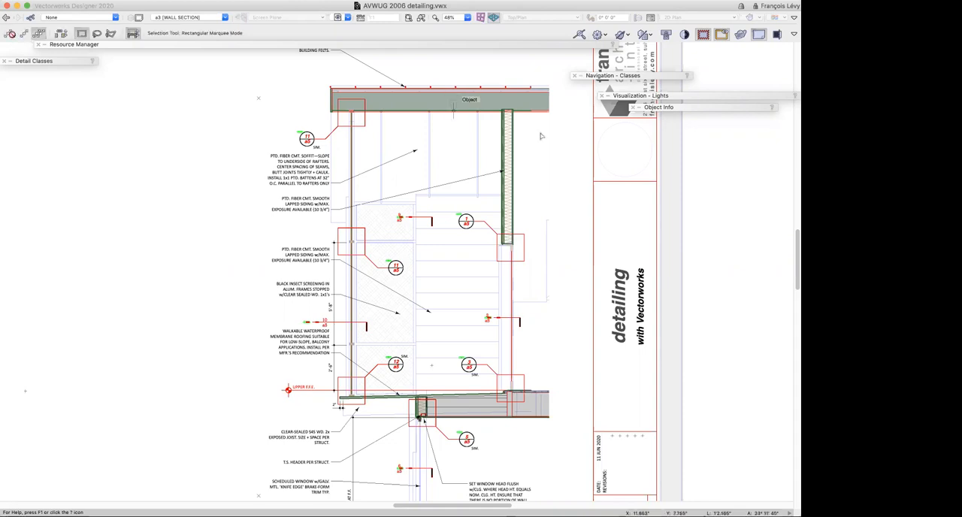
drag(648, 113, 585, 122)
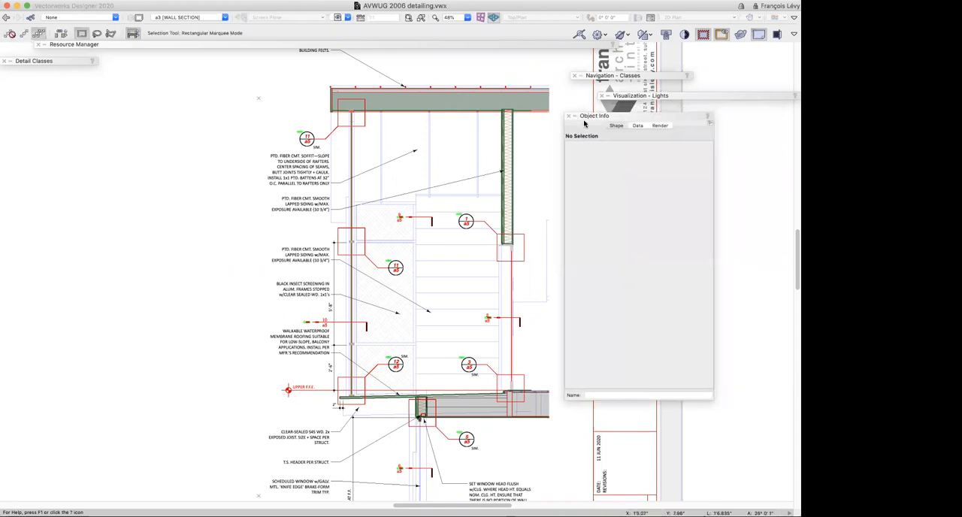
click(484, 91)
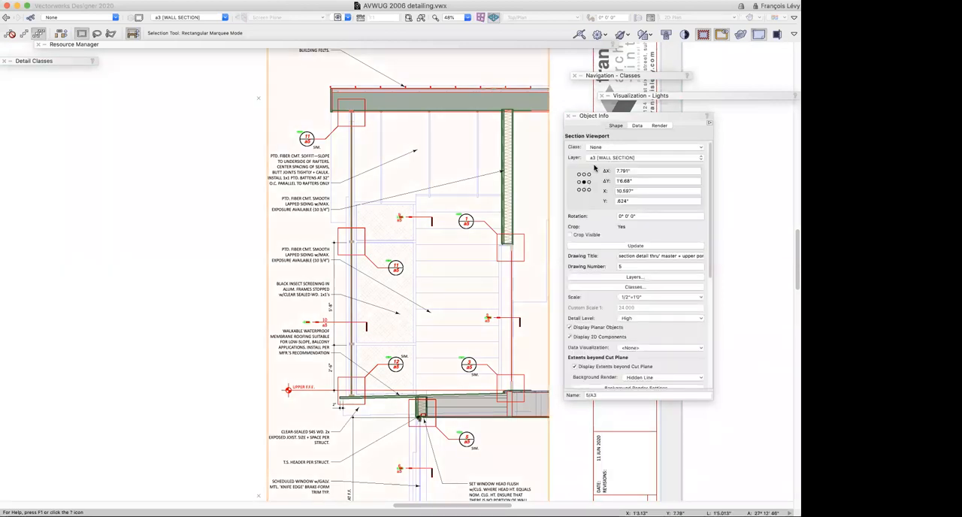
Open the wall section viewport for editing with the Section In-Place option
double_click(496, 96)
double_click(495, 96)
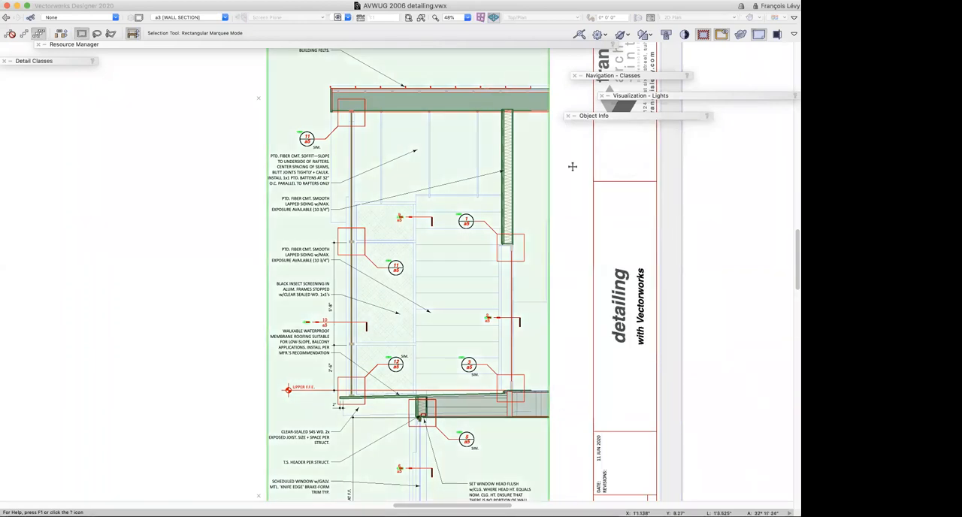
click(320, 146)
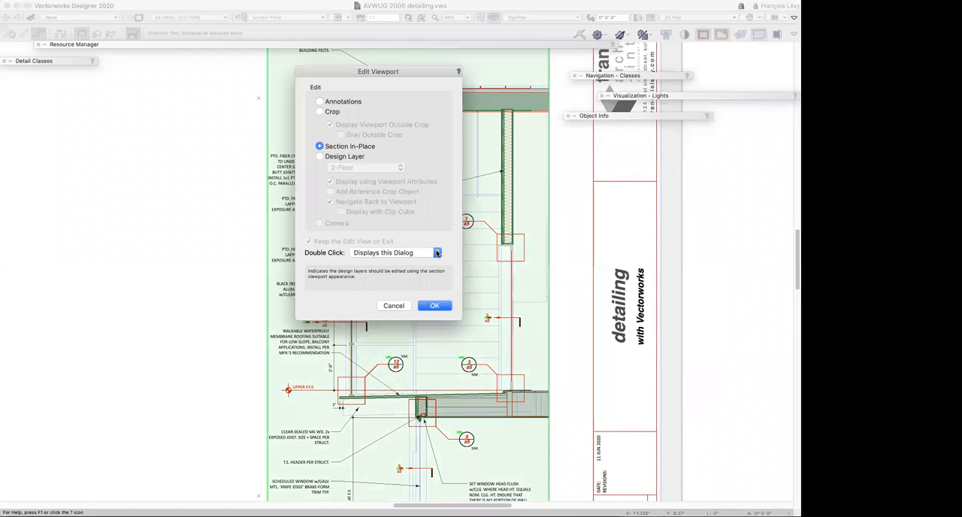
click(435, 306)
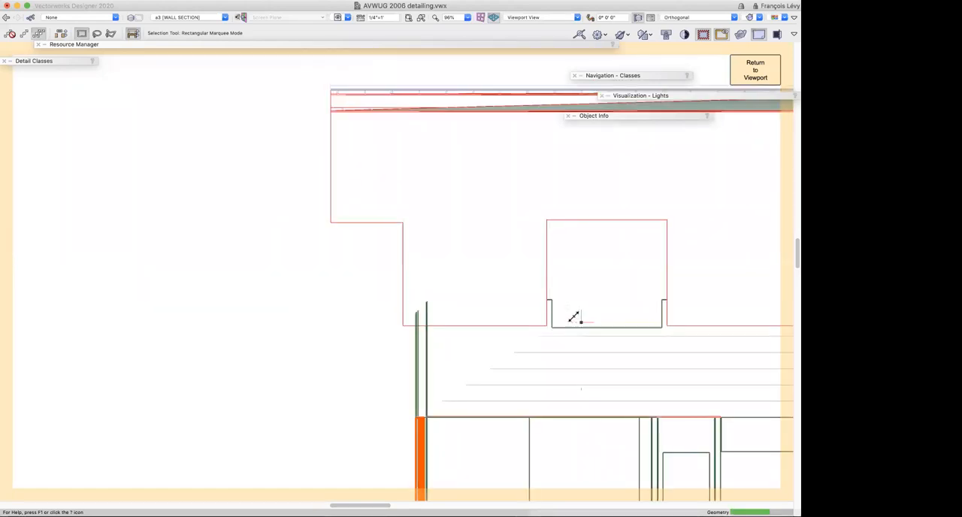
Orbit the cut building model with the Flyover tool to examine it in 3D, and return to the section viewport
click(575, 318)
key(shift+c)
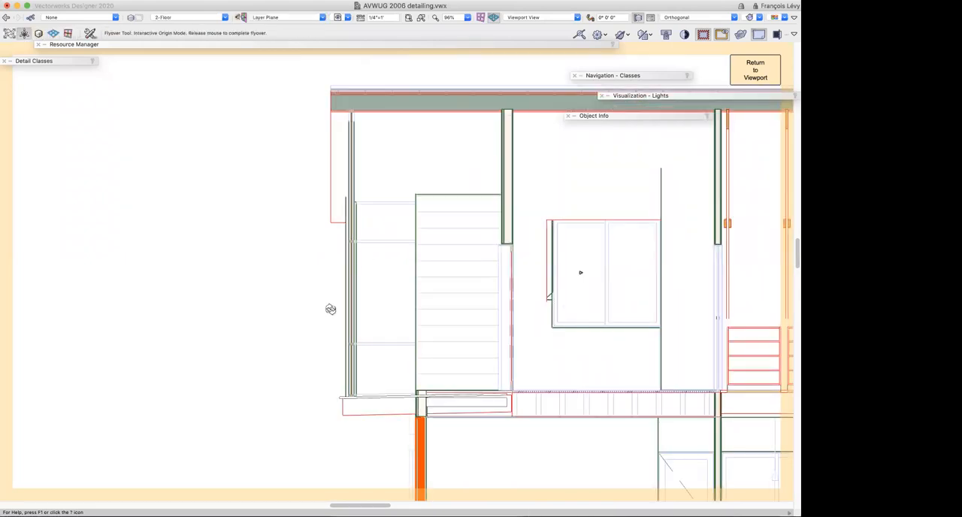
drag(339, 318, 281, 296)
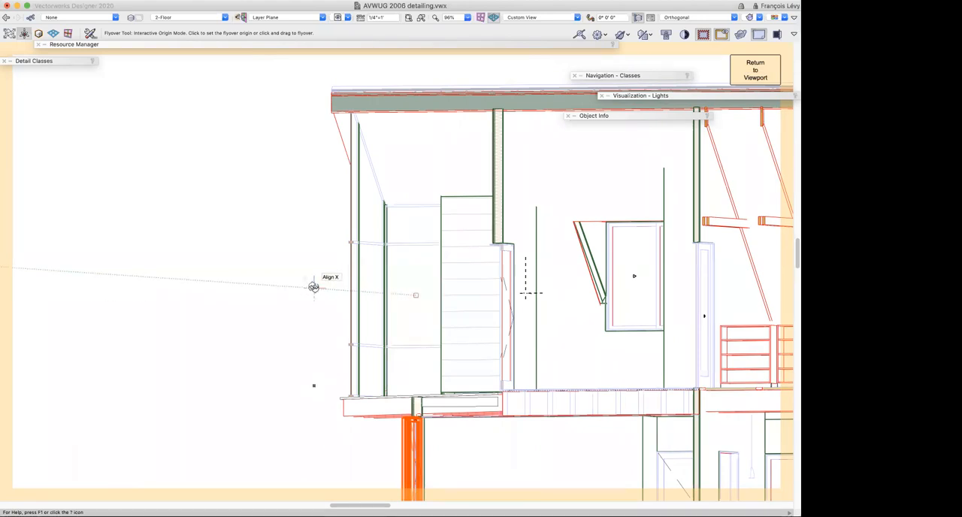
drag(319, 294, 349, 280)
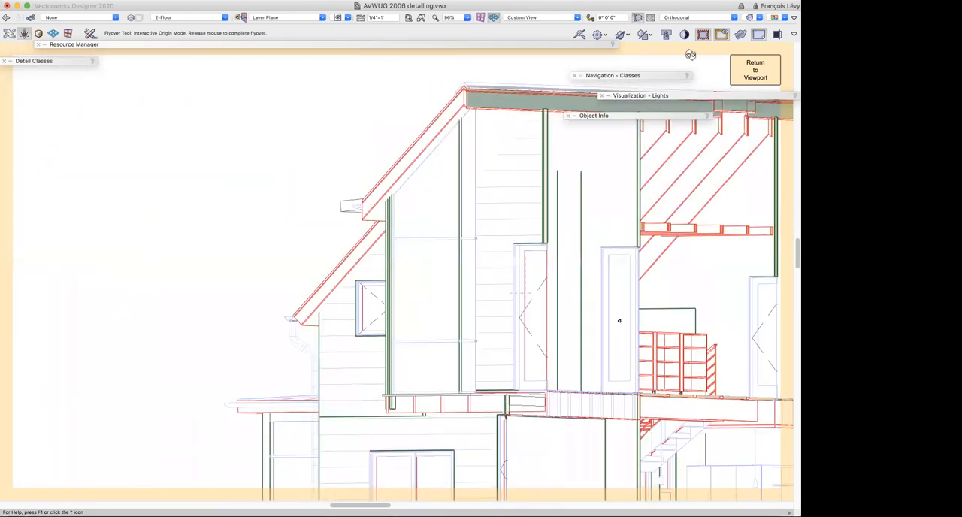
click(755, 76)
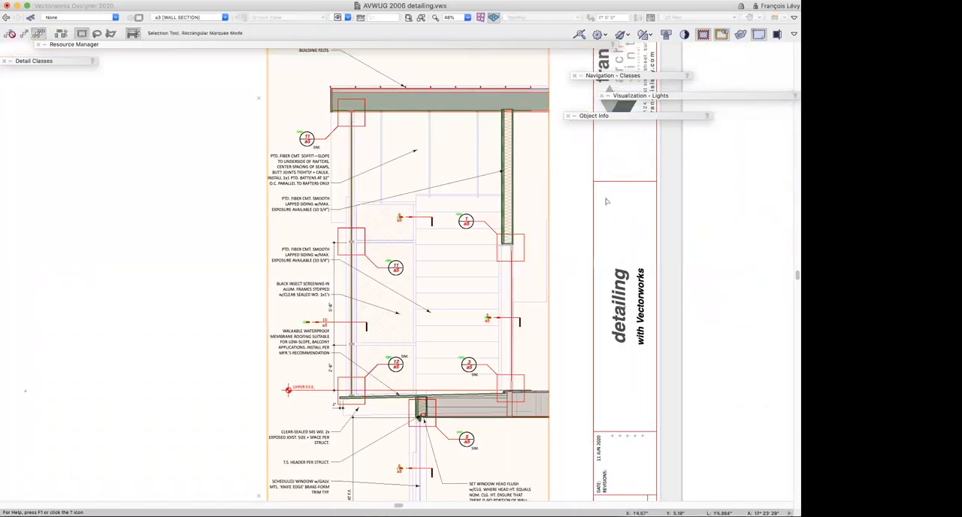
Examine the roof edge and the layers of the insulated exterior wall below it up close
key(c)
drag(296, 80, 536, 177)
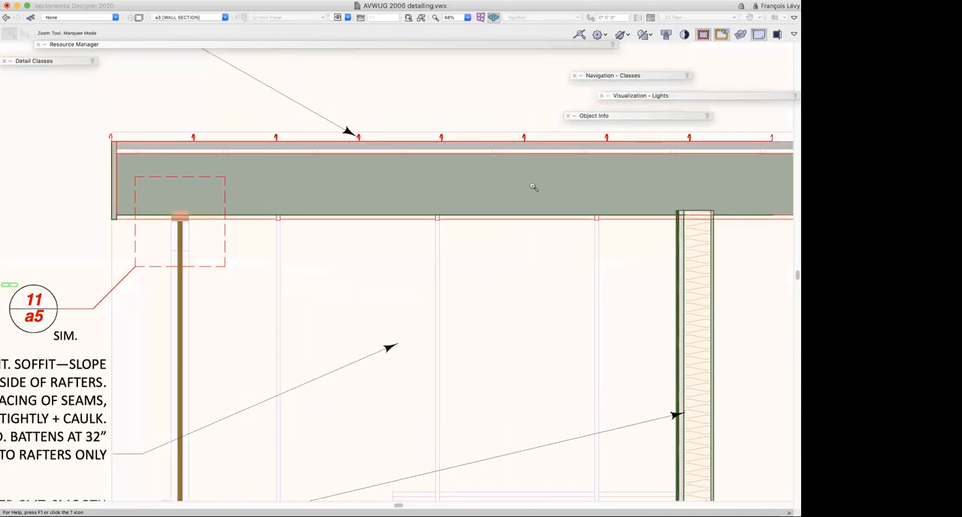
key(Right)
key(Right)
key(Down)
key(Down)
drag(569, 239, 607, 269)
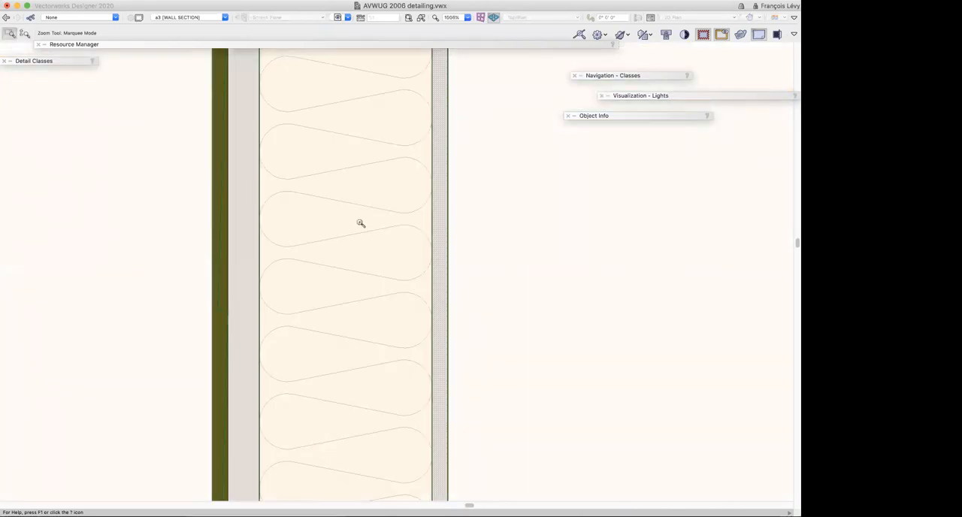
scroll(361, 223, left, 5)
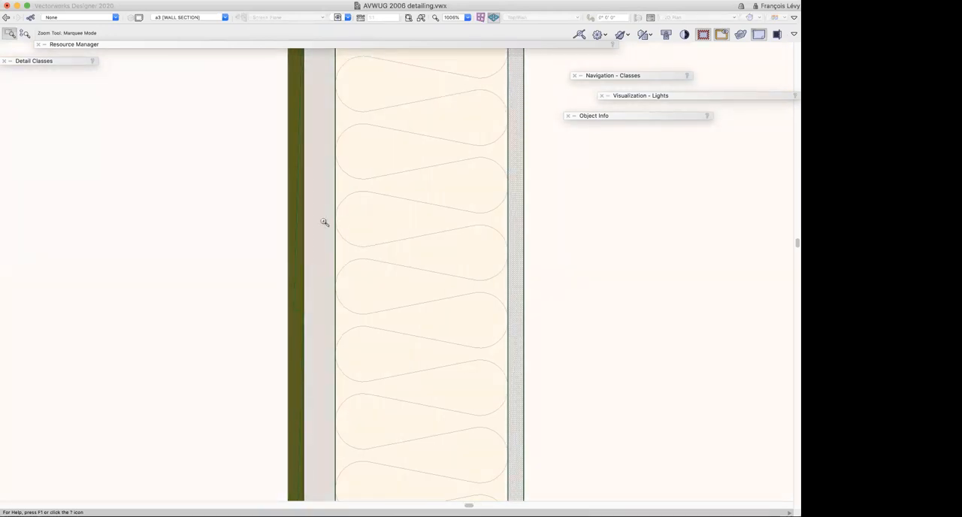
scroll(324, 221, left, 1)
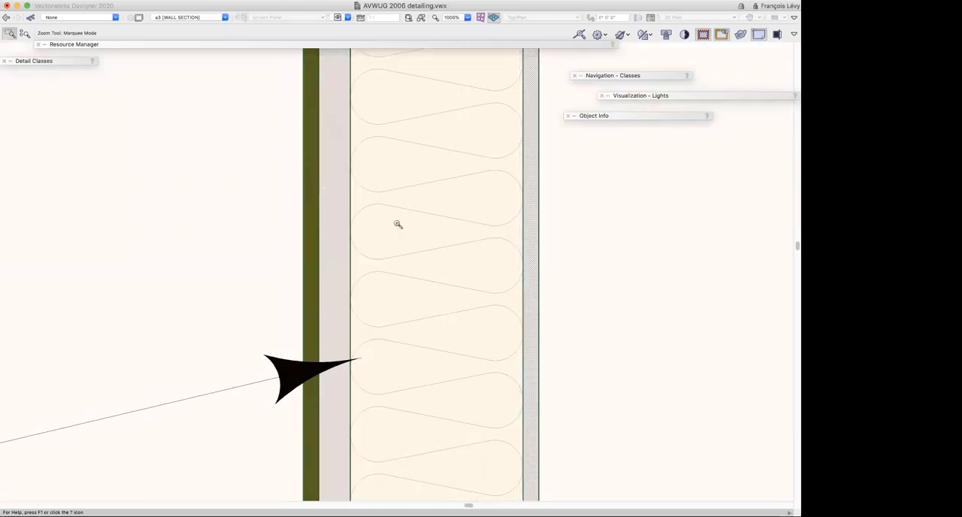
scroll(398, 224, down, 8)
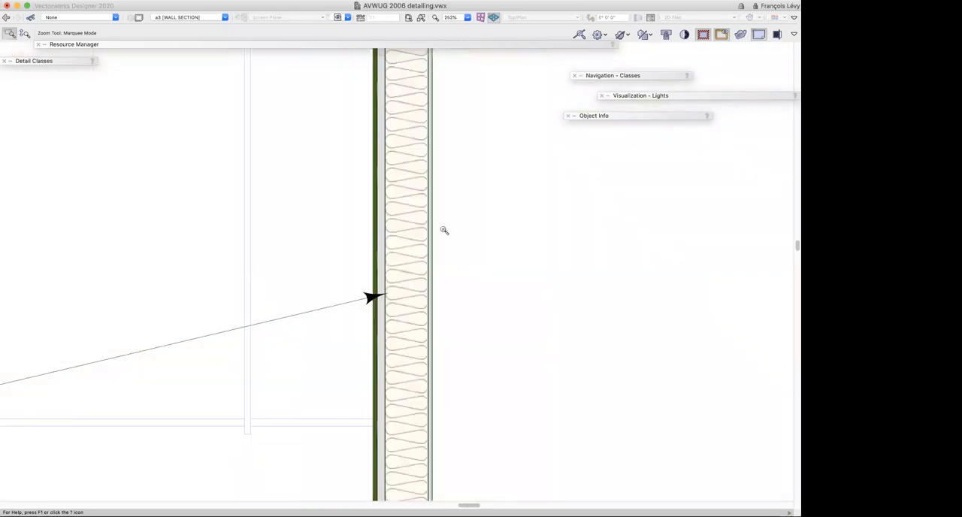
Examine the upper porch floor, header and window head junction marked by callout 5/a5
scroll(444, 231, down, 3)
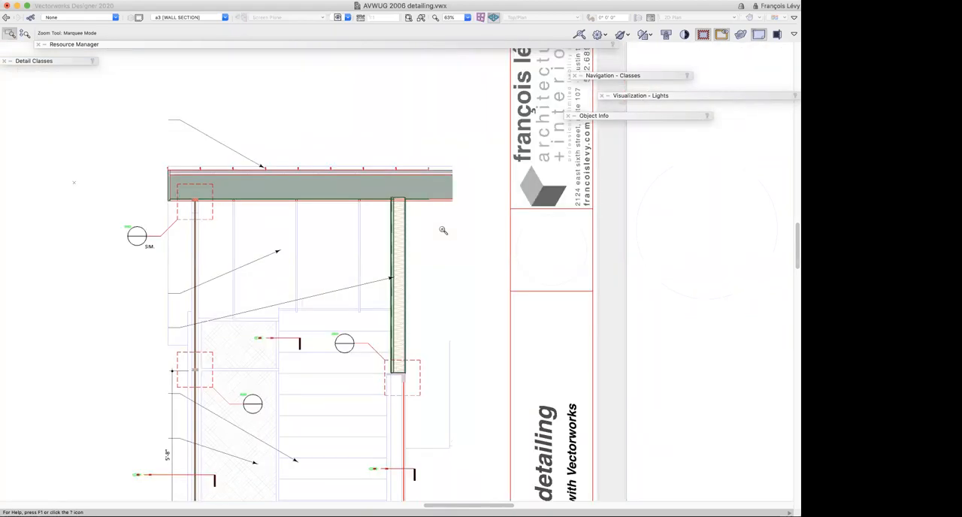
scroll(443, 231, down, 5)
scroll(443, 231, left, 4)
scroll(443, 231, down, 2)
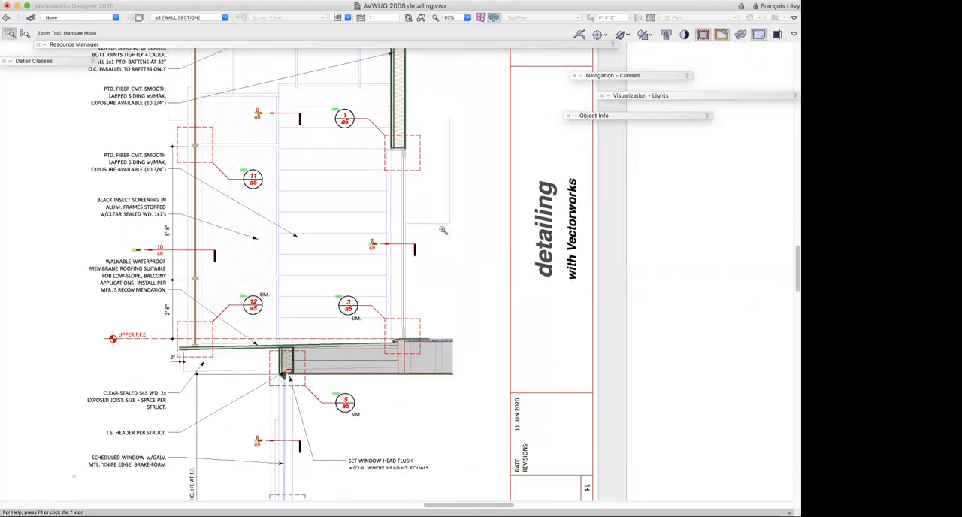
scroll(443, 231, left, 2)
scroll(443, 231, up, 1)
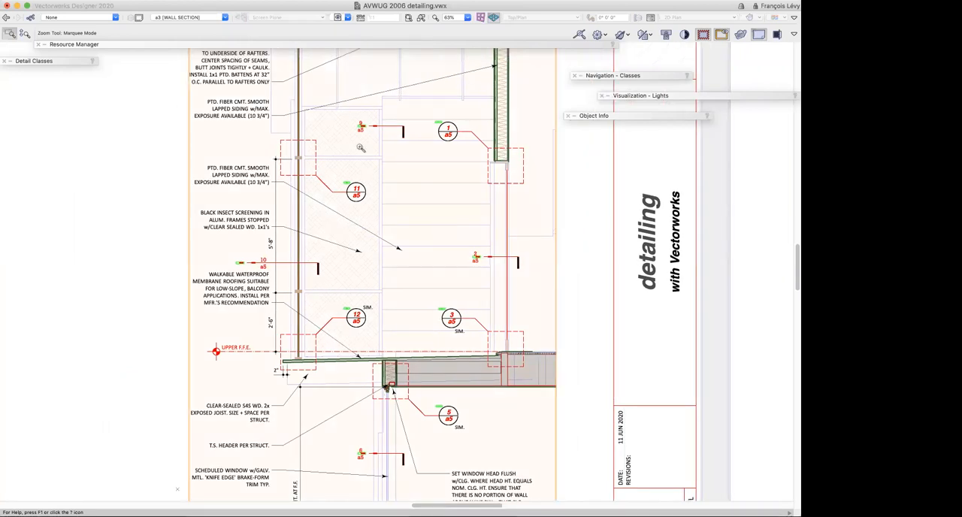
scroll(385, 238, down, 6)
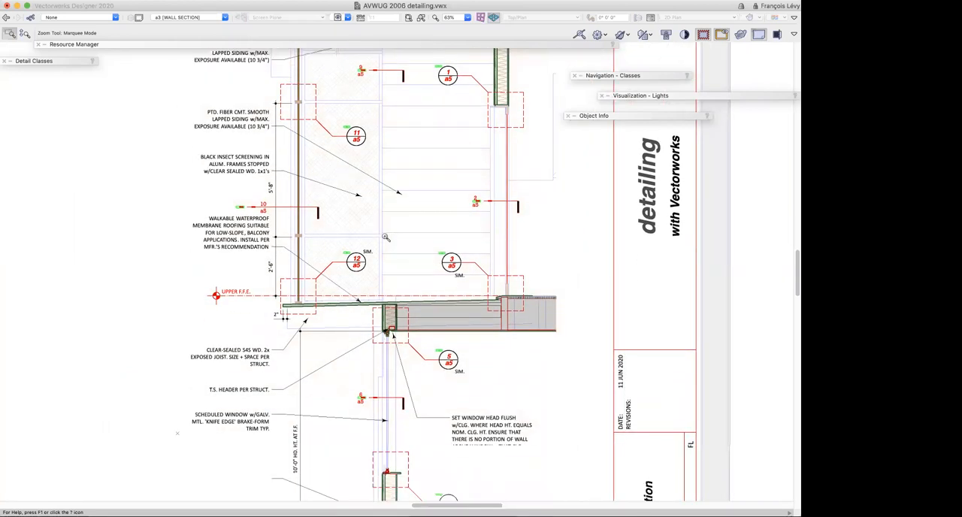
drag(374, 244, 438, 302)
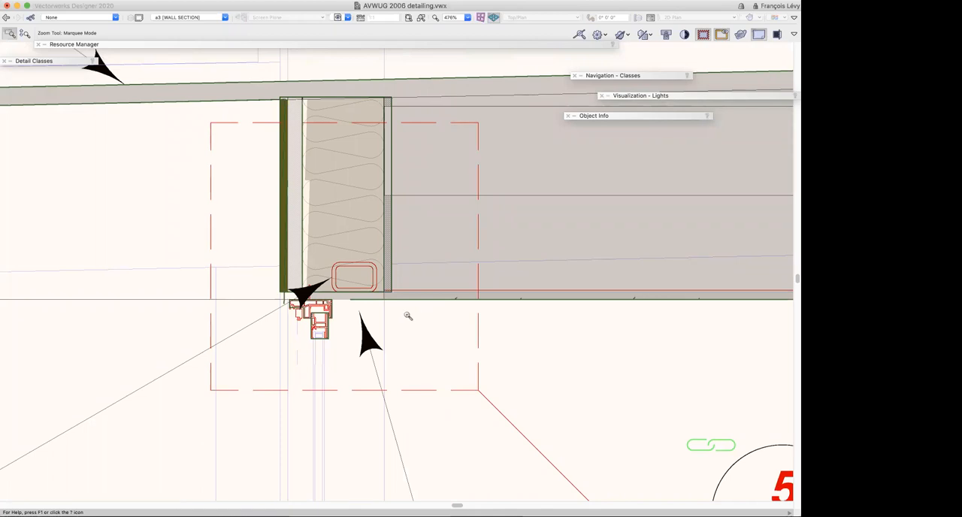
scroll(406, 316, left, 2)
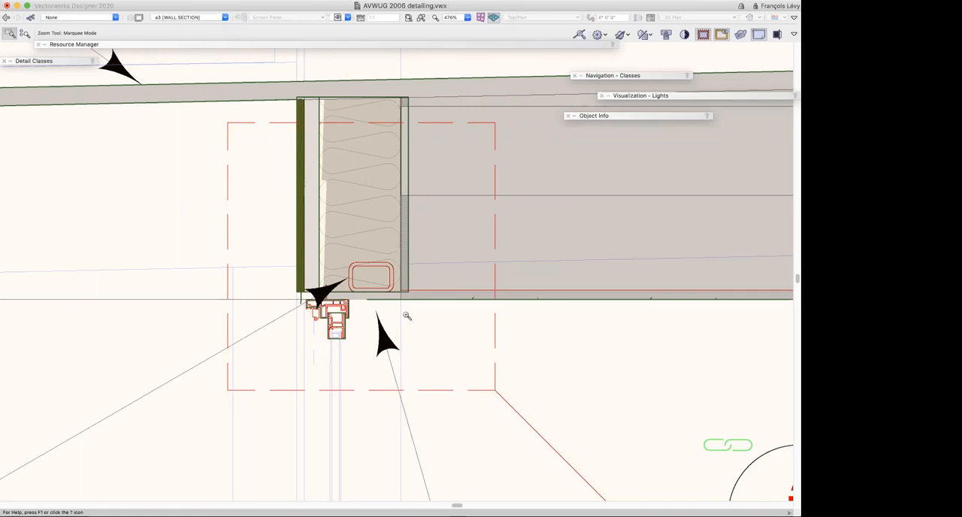
key(super+2)
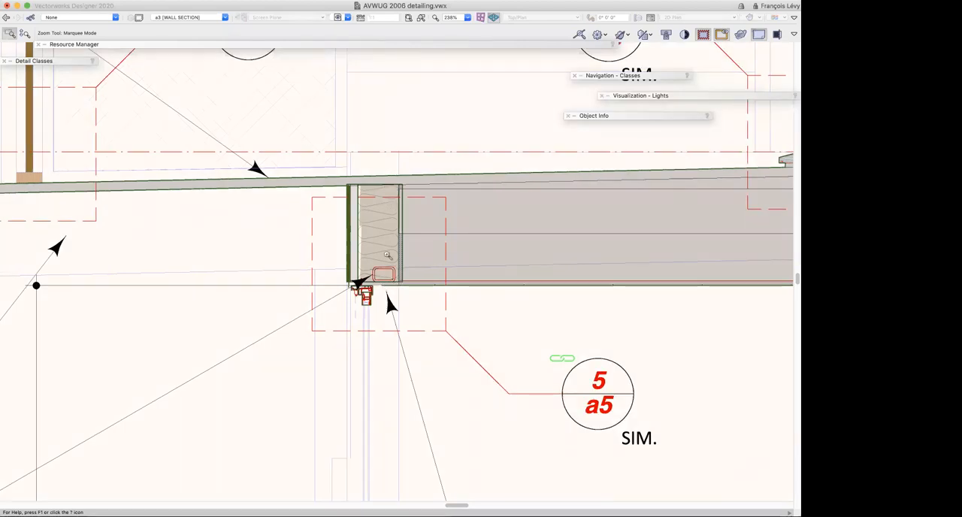
Follow the floor assembly from the header to the upper door sill and examine the sill and floor finish
scroll(388, 261, down, 1)
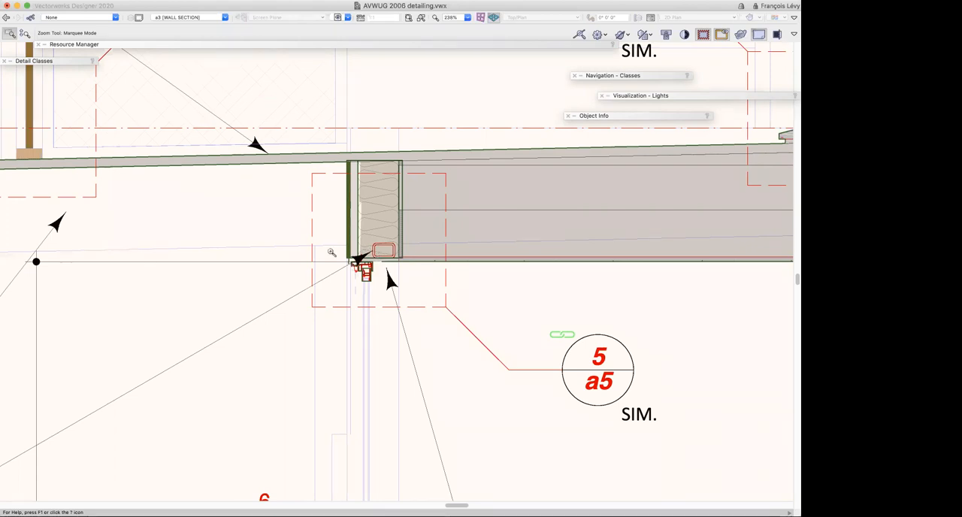
scroll(331, 252, right, 10)
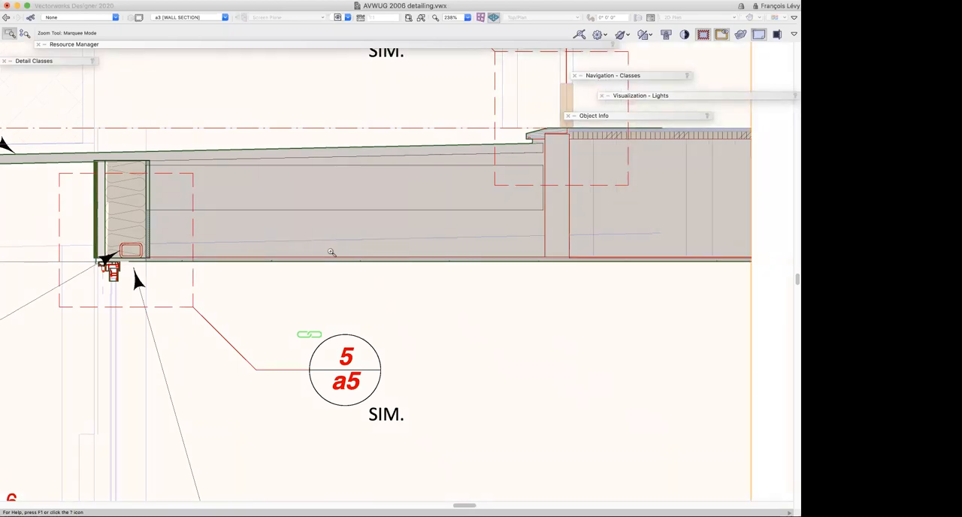
scroll(332, 252, right, 5)
scroll(331, 252, up, 4)
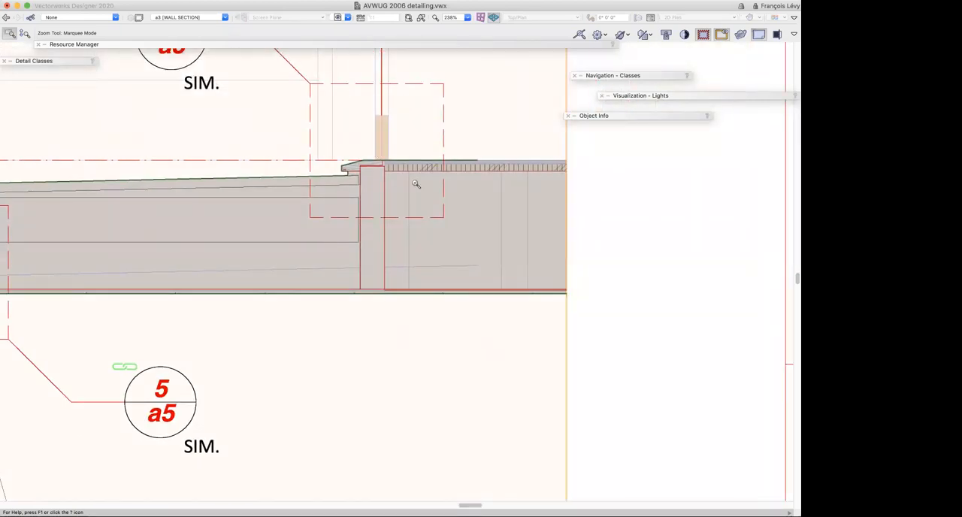
drag(341, 98, 415, 183)
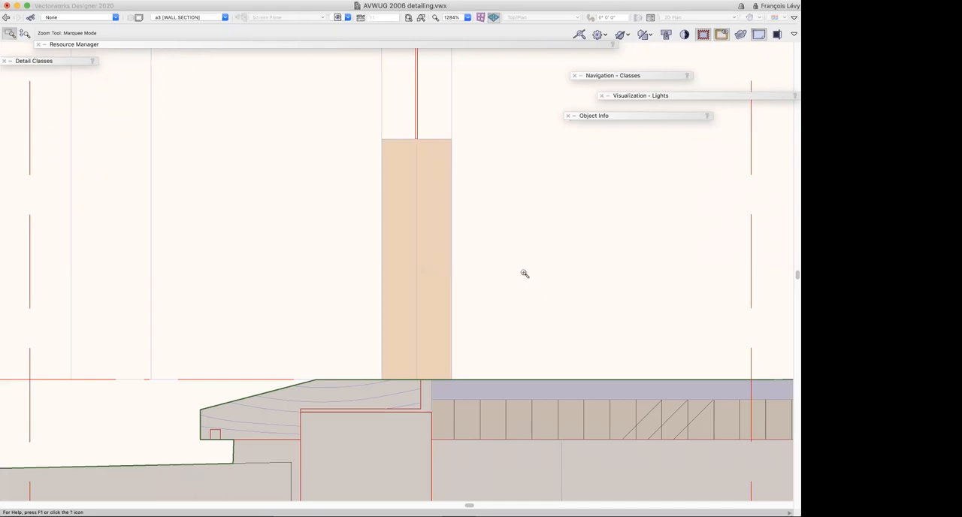
Look over the lower part of the wall section, including the drawing title, scale bar and section notes
key(super+2)
key(super+2)
key(super+2)
key(super+2)
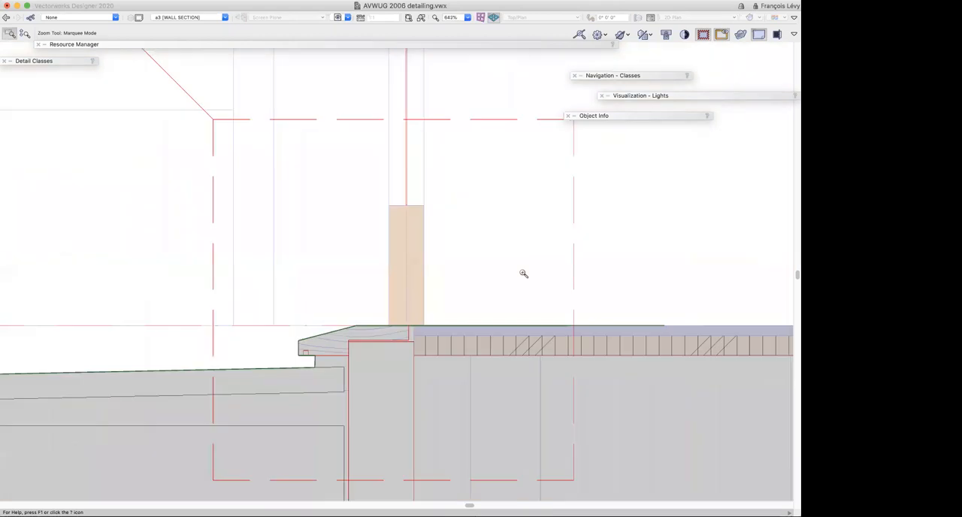
scroll(523, 273, down, 15)
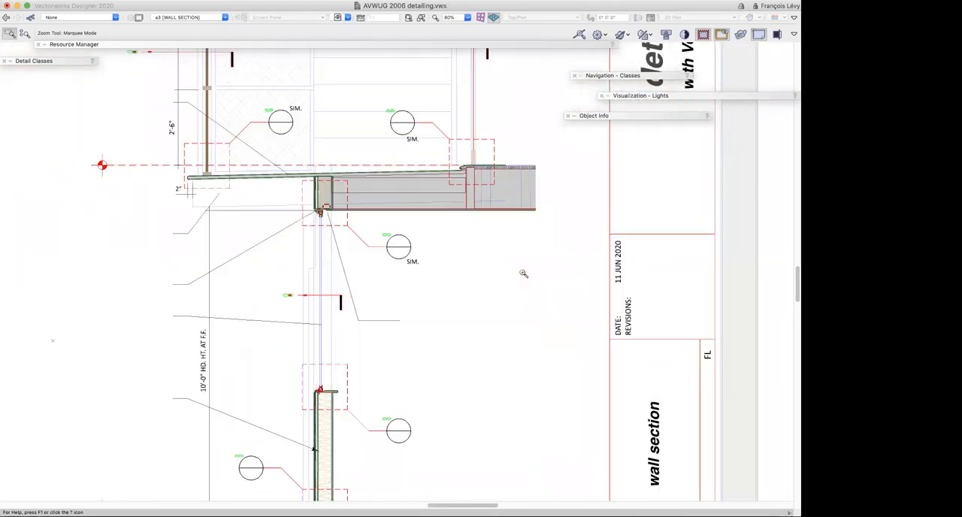
scroll(524, 274, left, 5)
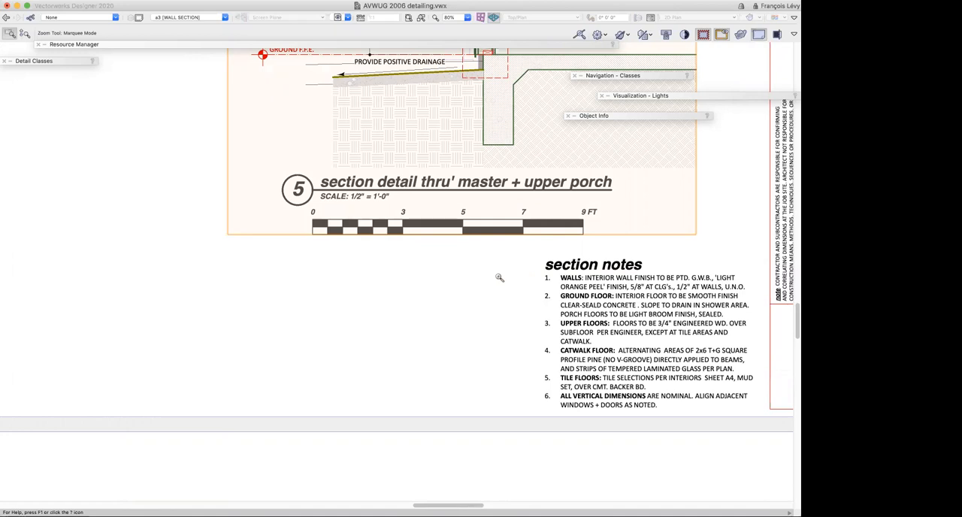
scroll(499, 277, up, 5)
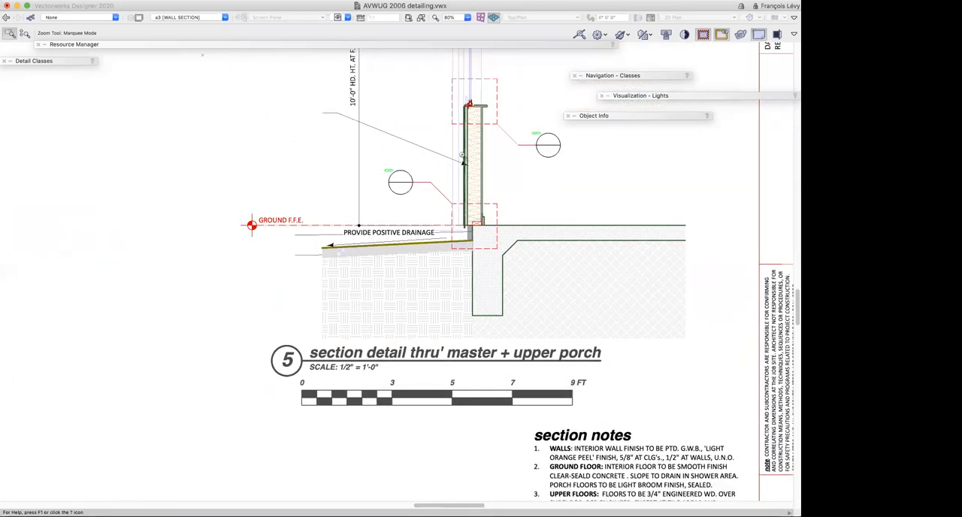
Examine the wall base at the ground floor slab and footing marked by callout 8/a5
drag(452, 101, 508, 187)
scroll(485, 266, left, 2)
scroll(484, 266, down, 10)
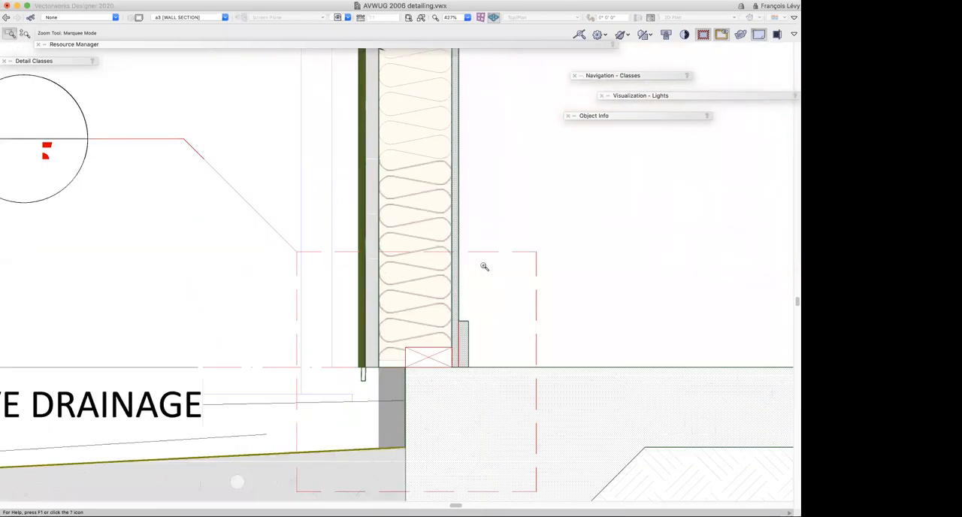
scroll(484, 266, up, 3)
scroll(484, 266, down, 3)
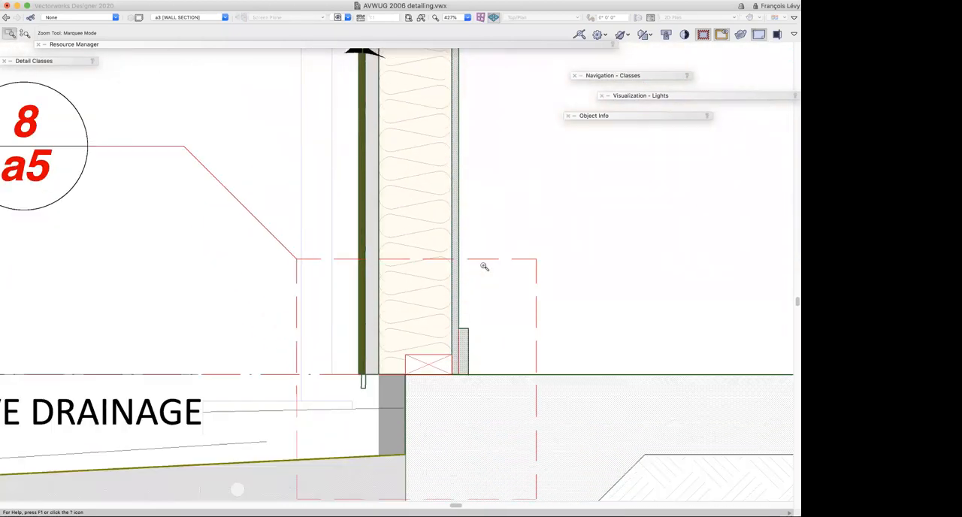
scroll(484, 266, down, 2)
scroll(484, 266, up, 4)
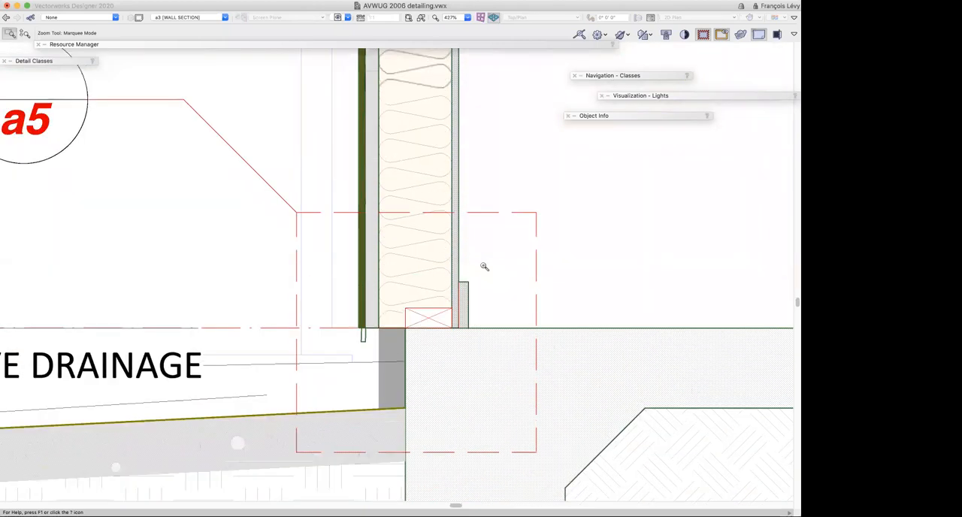
key(super+2)
scroll(484, 266, up, 8)
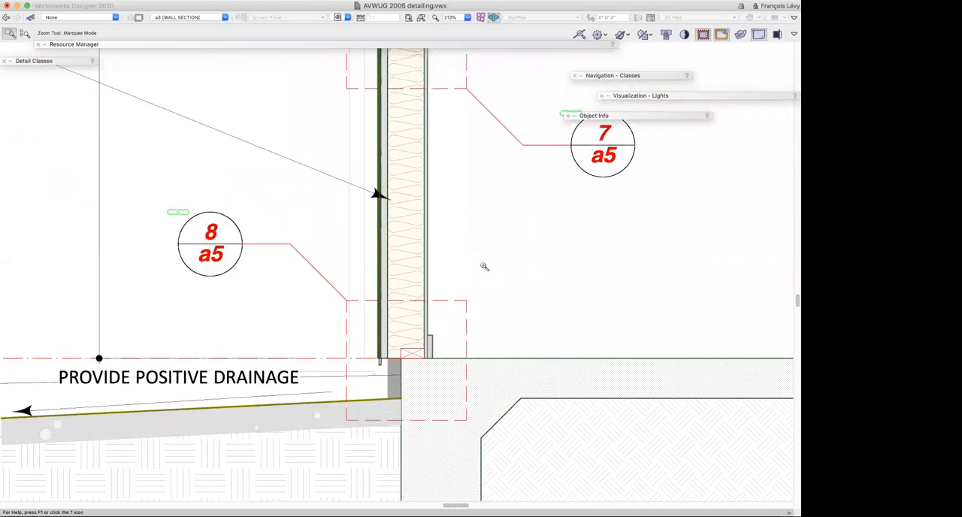
Open the annotations of the wall section viewport on sheet a3 for editing
scroll(484, 266, up, 9)
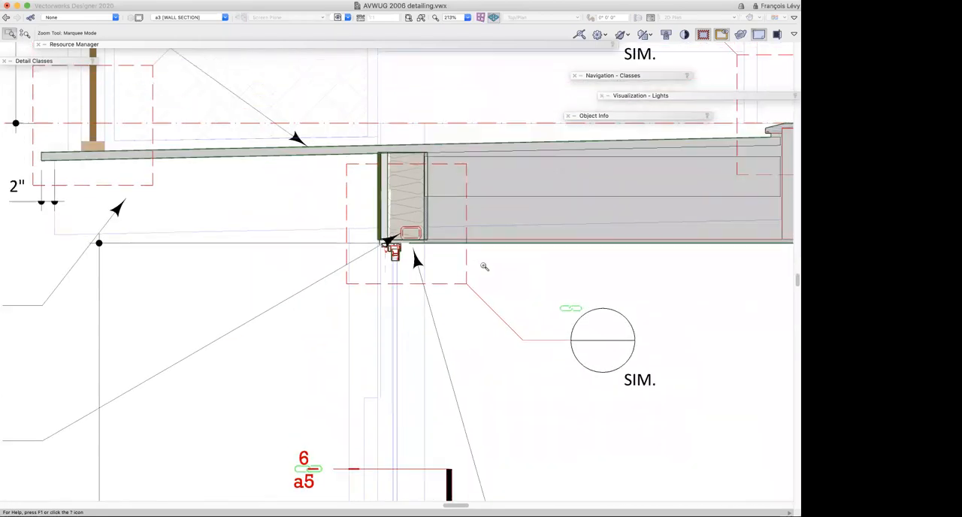
key(super+2)
key(super+2)
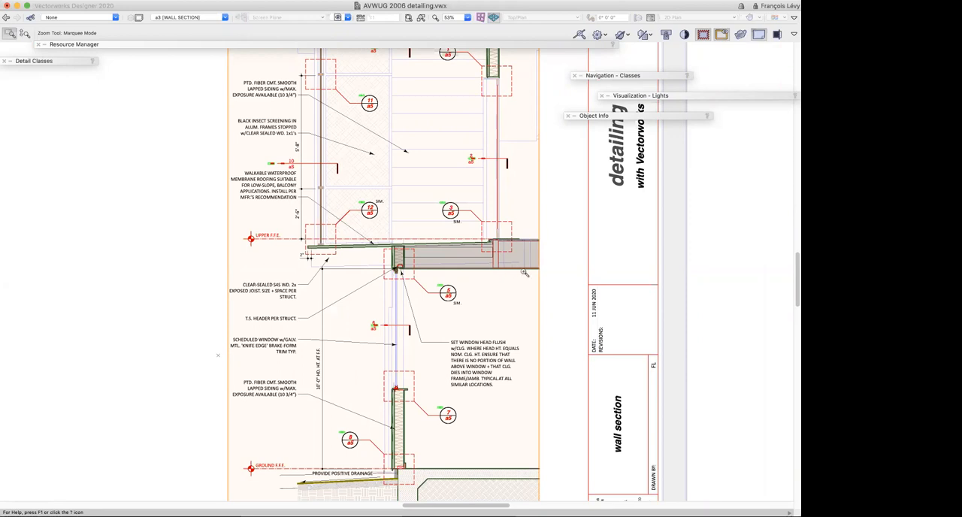
scroll(524, 273, up, 5)
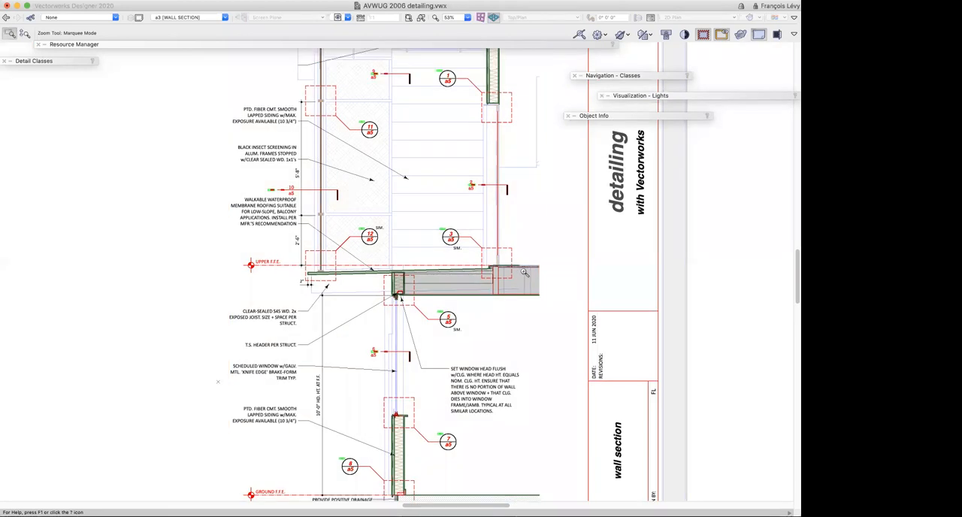
key(x)
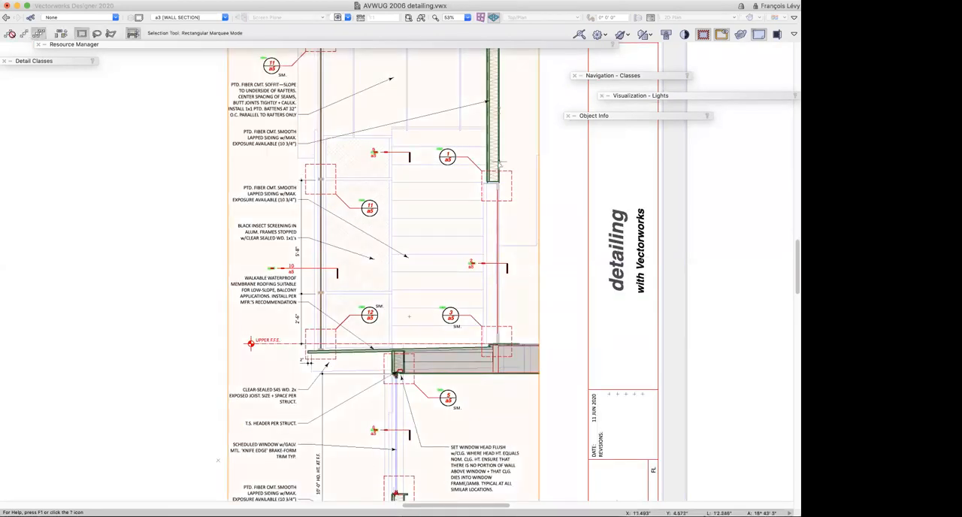
double_click(512, 219)
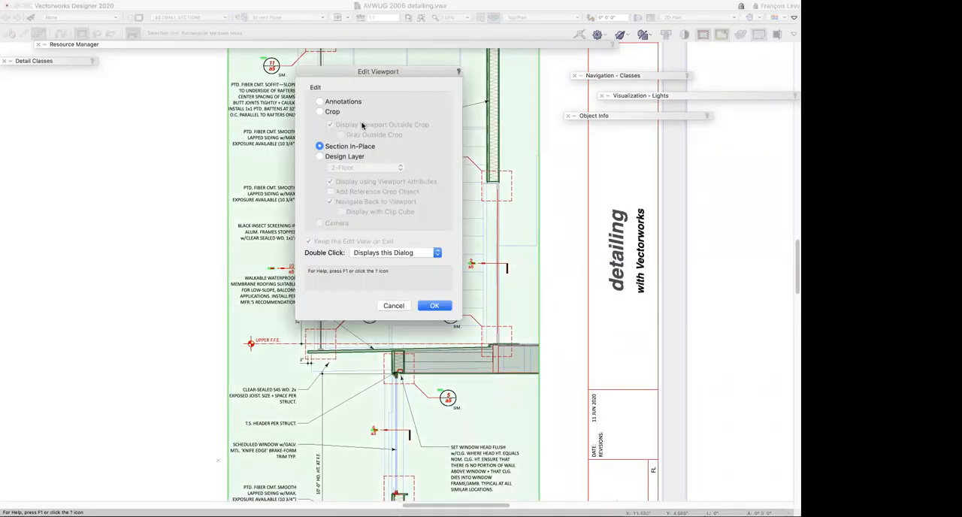
click(320, 101)
click(435, 307)
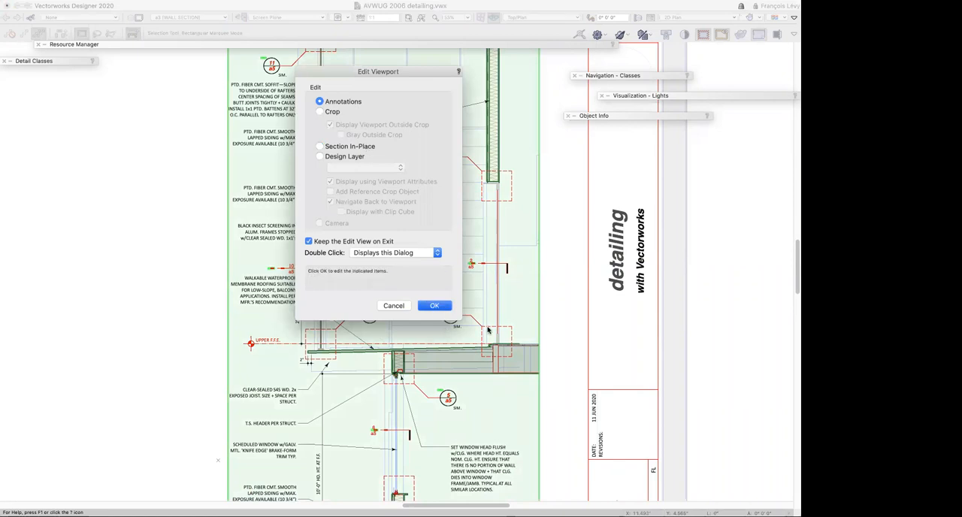
Select the walkable waterproof membrane roofing note to inspect it, clear the selection, and look over the whole annotated section
scroll(536, 339, down, 2)
scroll(536, 339, down, 3)
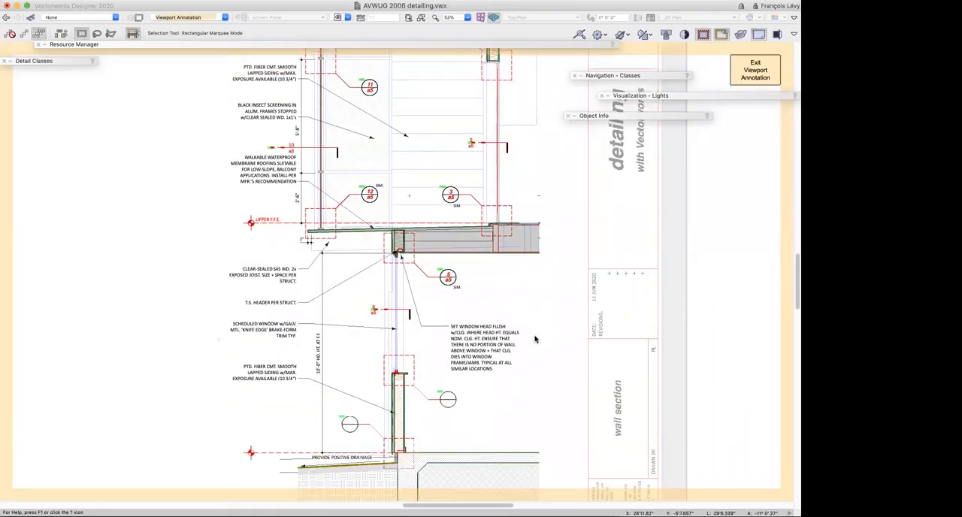
click(342, 210)
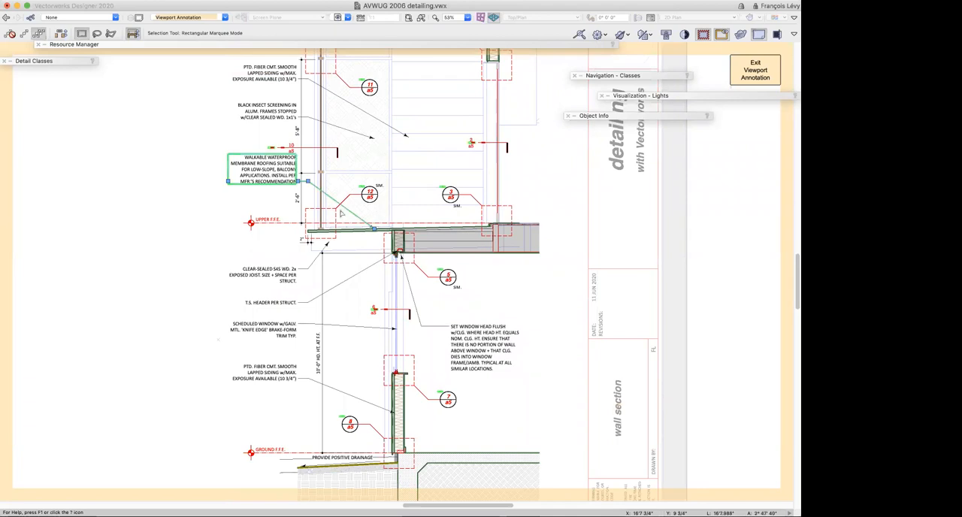
key(super+2)
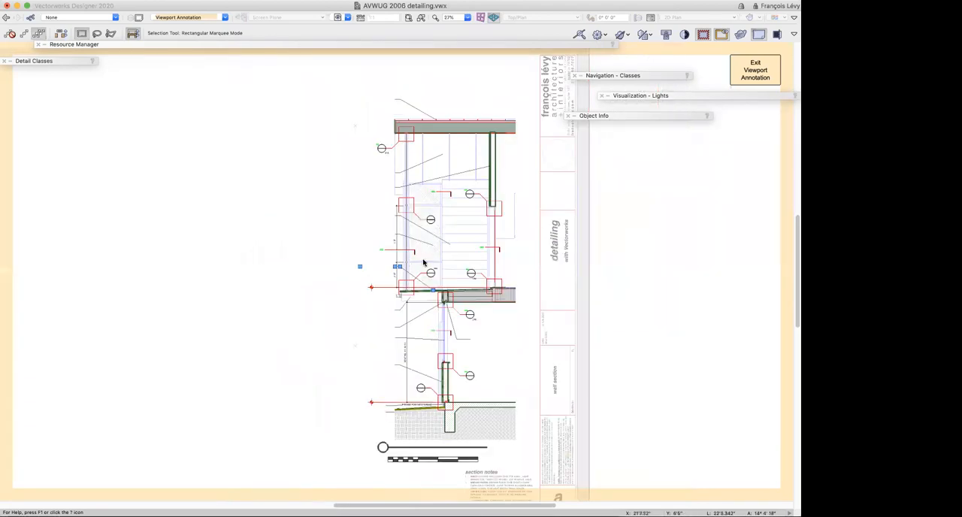
scroll(423, 262, down, 2)
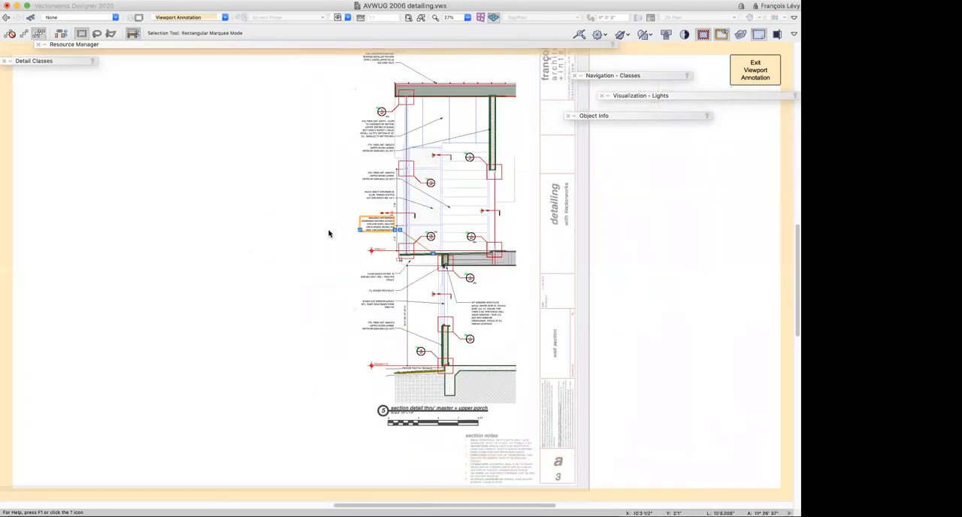
click(295, 219)
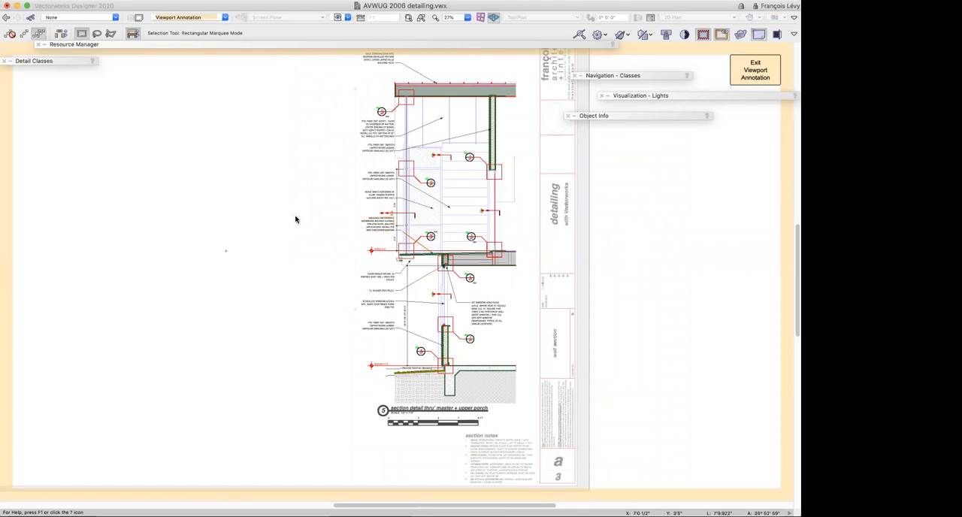
scroll(295, 220, up, 1)
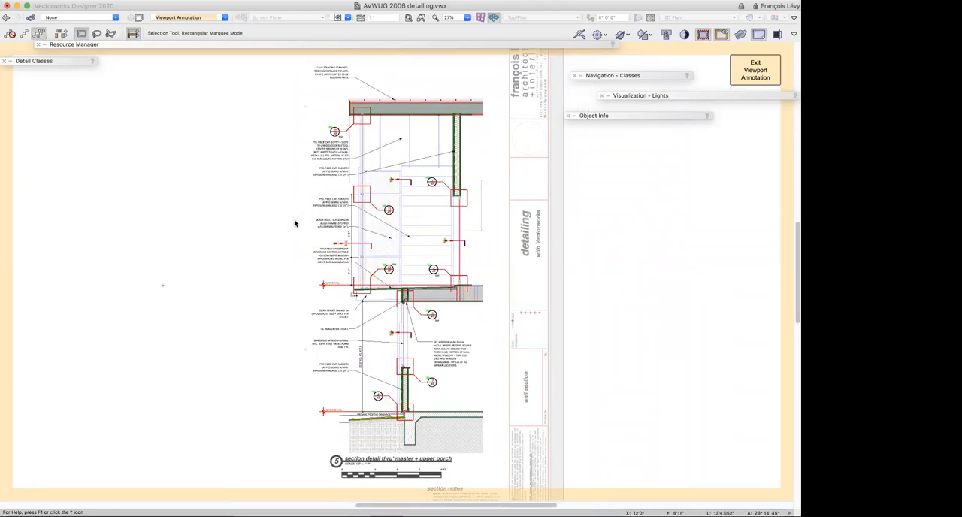
Delete all annotations to expose the bare section viewport, and undo the deletion
key(super+a)
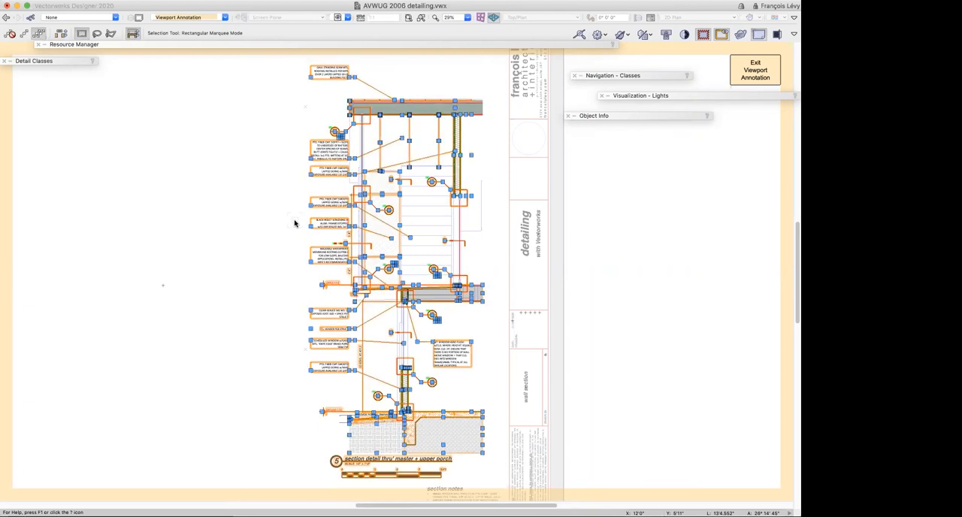
key(Delete)
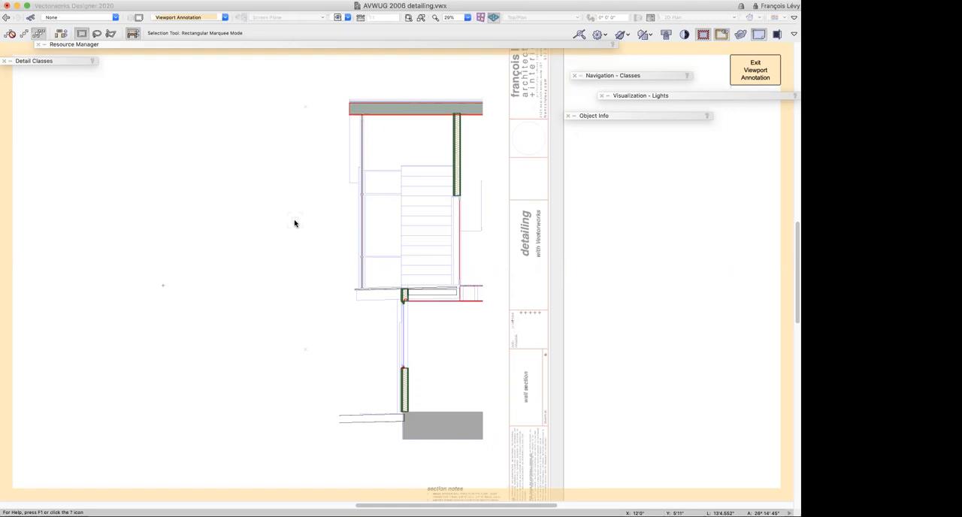
key(super+a)
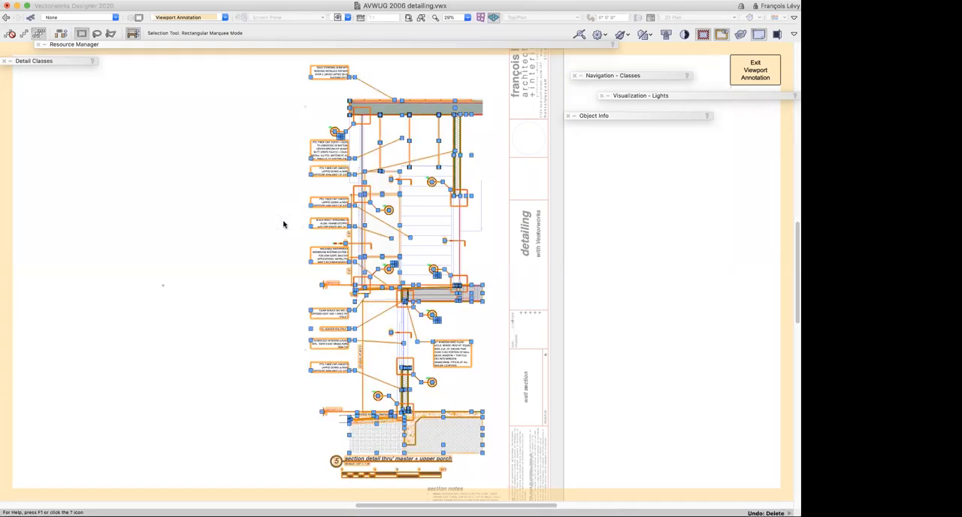
click(283, 224)
scroll(284, 224, down, 3)
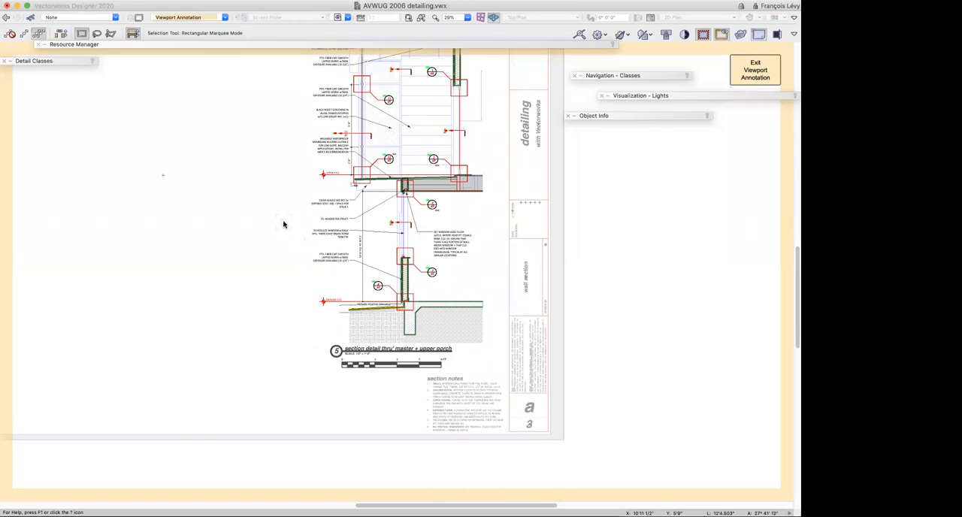
scroll(283, 224, up, 1)
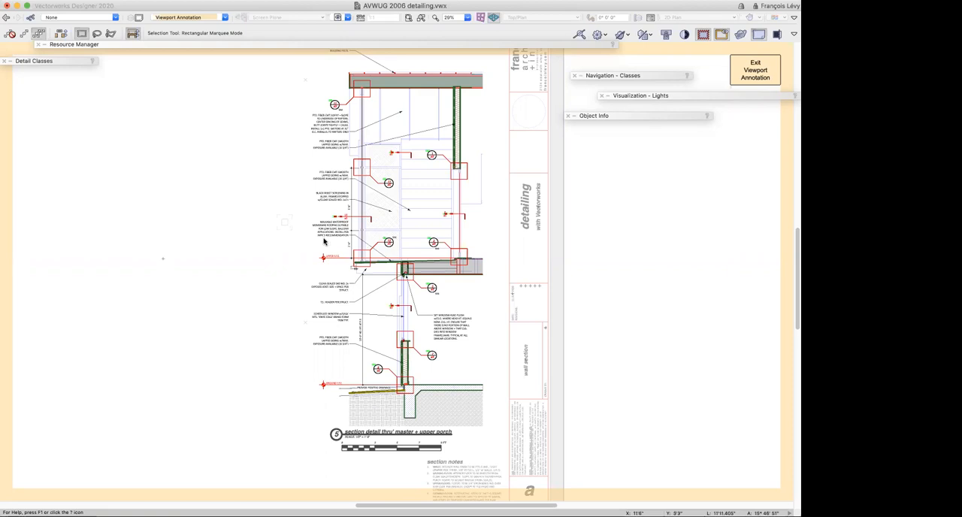
Examine the header and window head junction at callout 5/a5 and the surrounding porch annotations
key(c)
drag(388, 254, 434, 309)
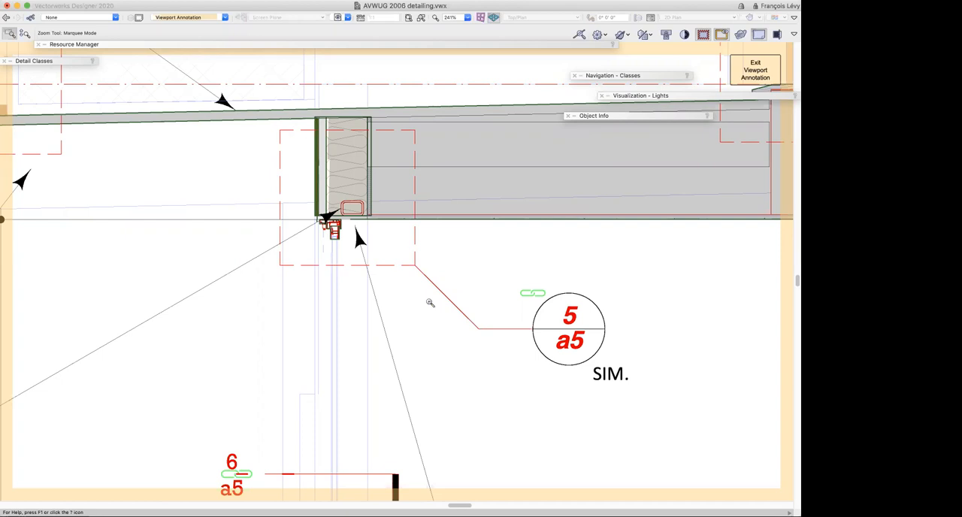
scroll(430, 302, down, 3)
scroll(430, 302, down, 3)
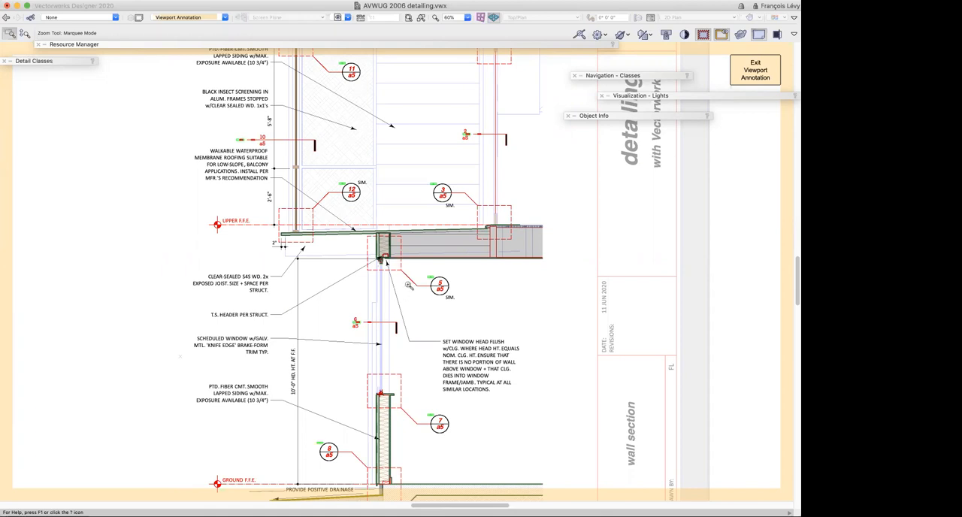
scroll(409, 286, up, 3)
scroll(409, 286, up, 3)
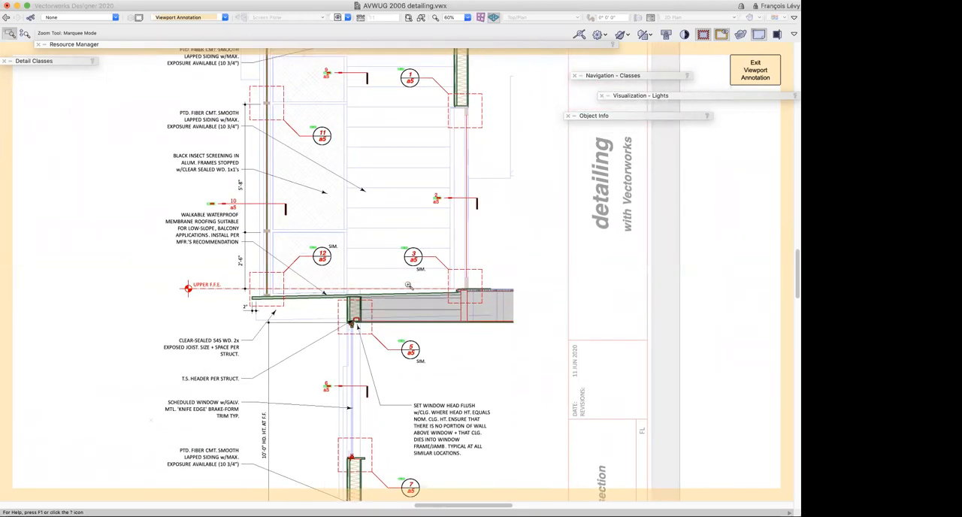
Select the 3/a5 detail-callout marker at the porch door threshold and show its object properties
key(x)
click(210, 226)
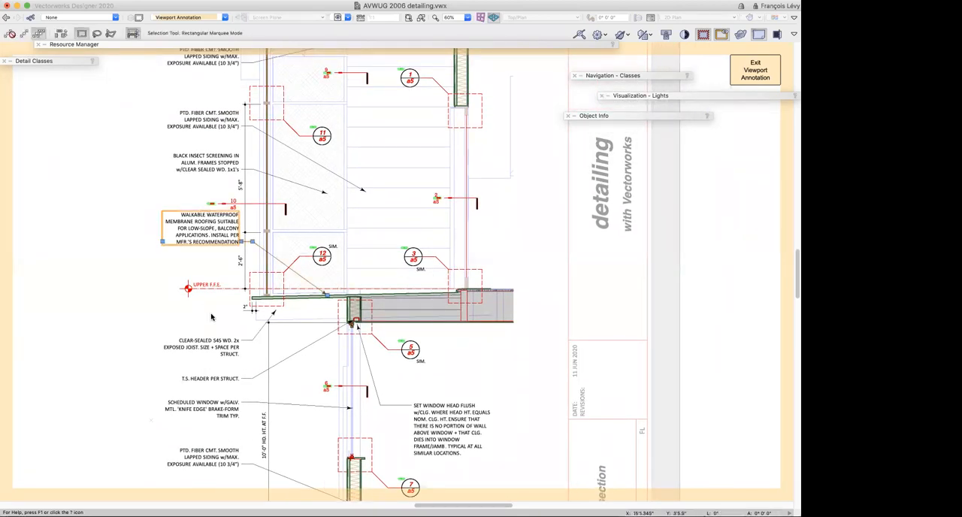
click(285, 282)
click(446, 266)
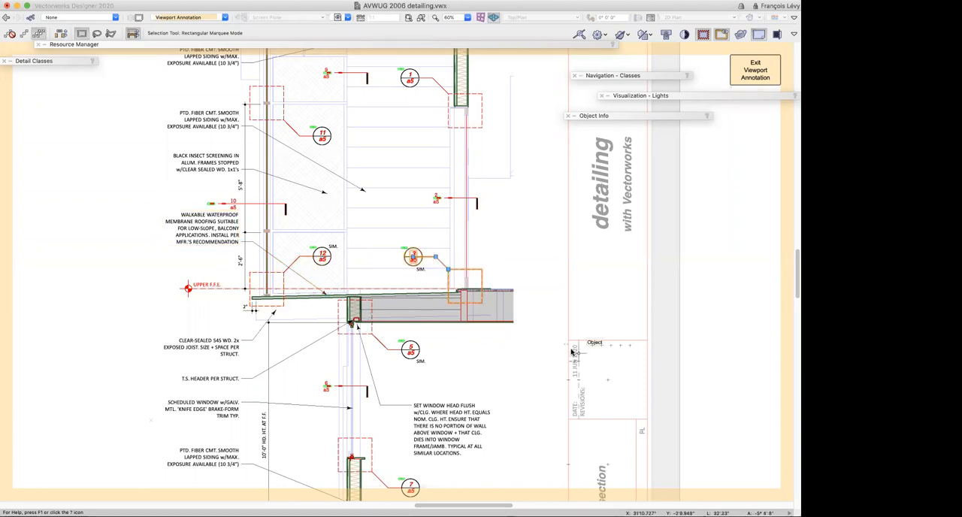
key(super+1)
key(super+1)
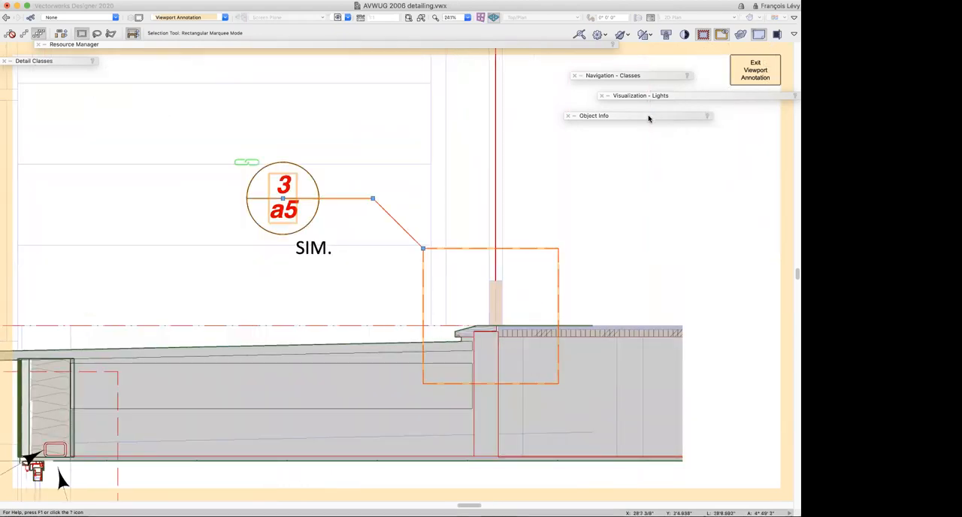
mouse_move(649, 118)
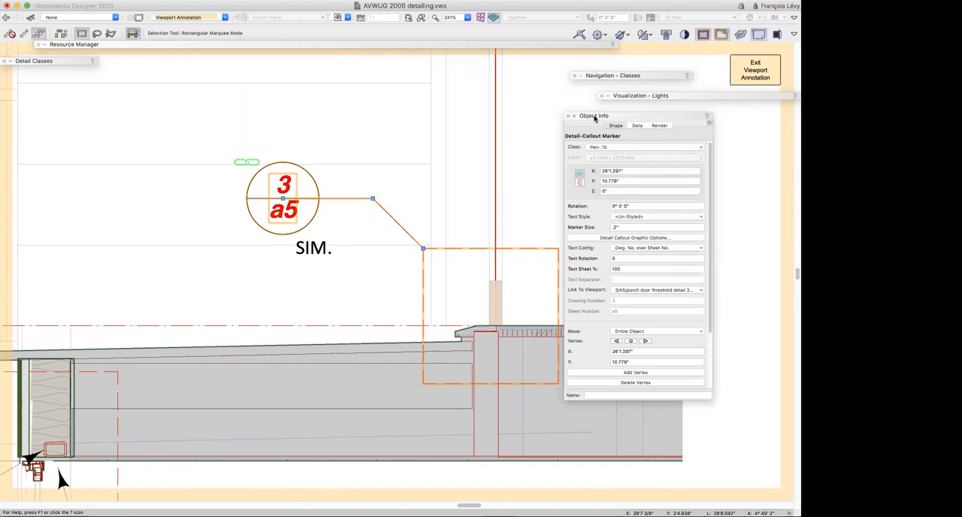
drag(594, 117, 638, 116)
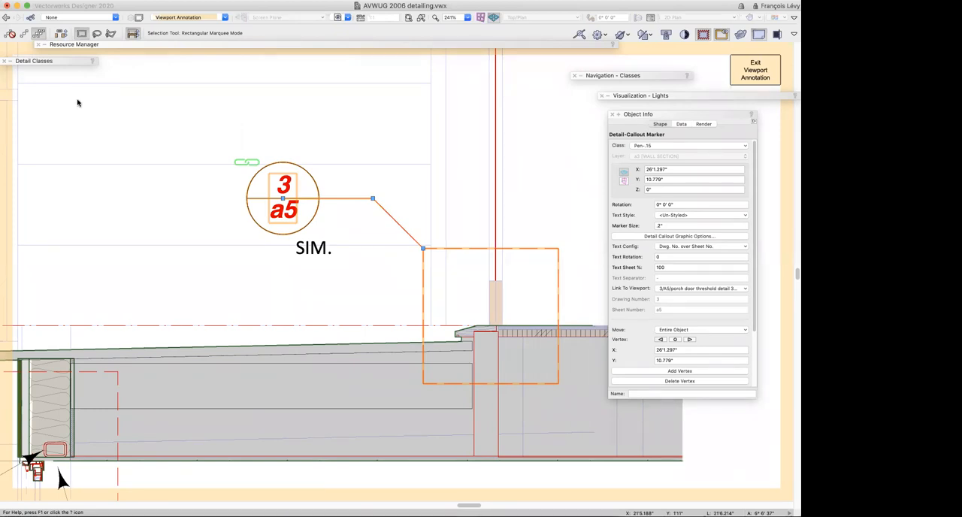
Show the Dims/Notes tools and review the viewports that the 3/a5 callout marker can link to, keeping its current link
mouse_move(64, 62)
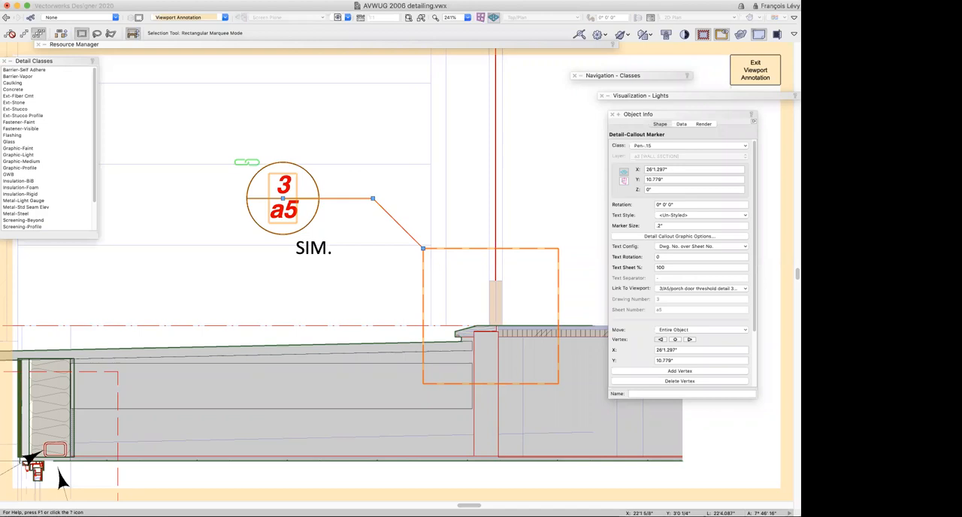
key(d)
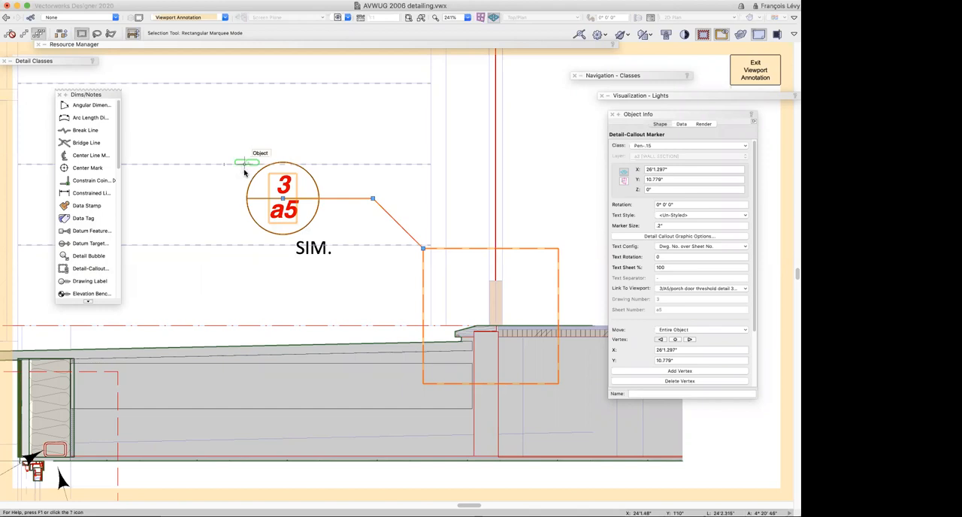
click(665, 293)
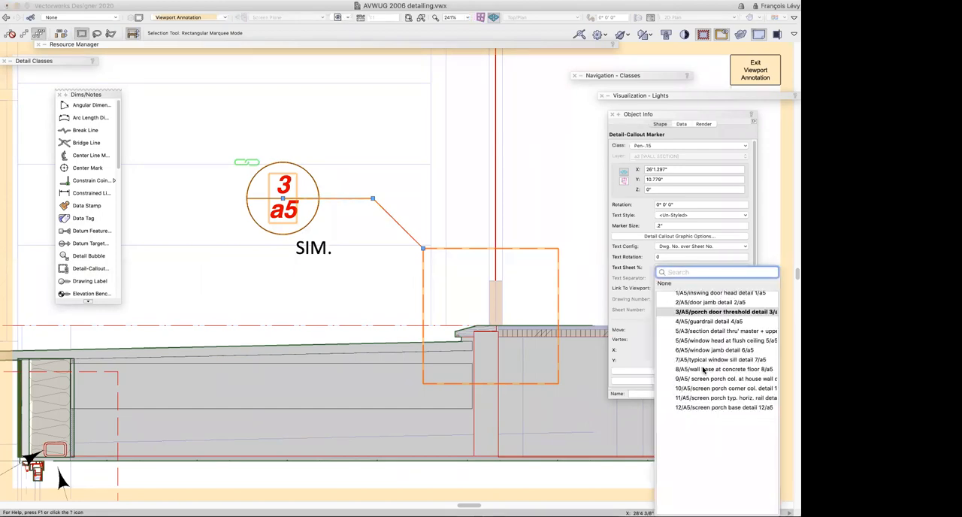
scroll(703, 369, up, 1)
scroll(703, 367, down, 3)
scroll(701, 365, up, 3)
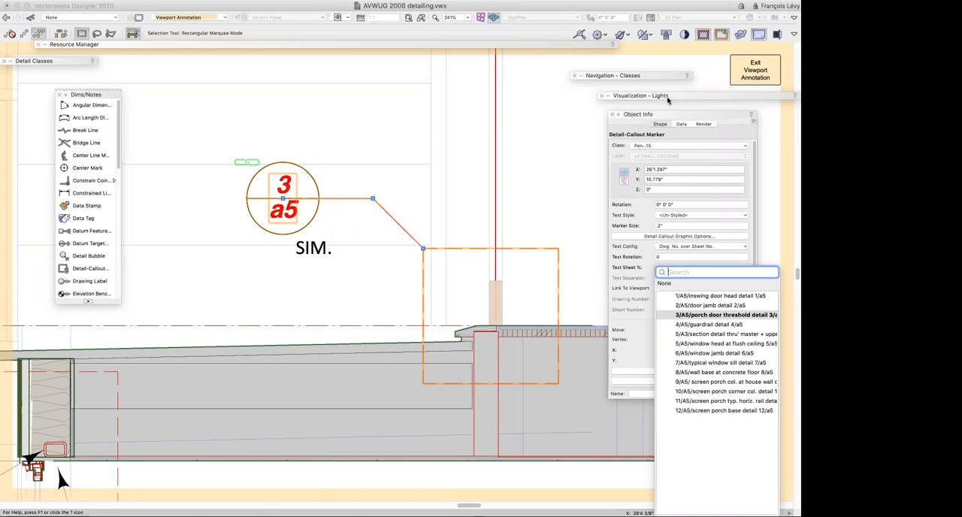
click(742, 79)
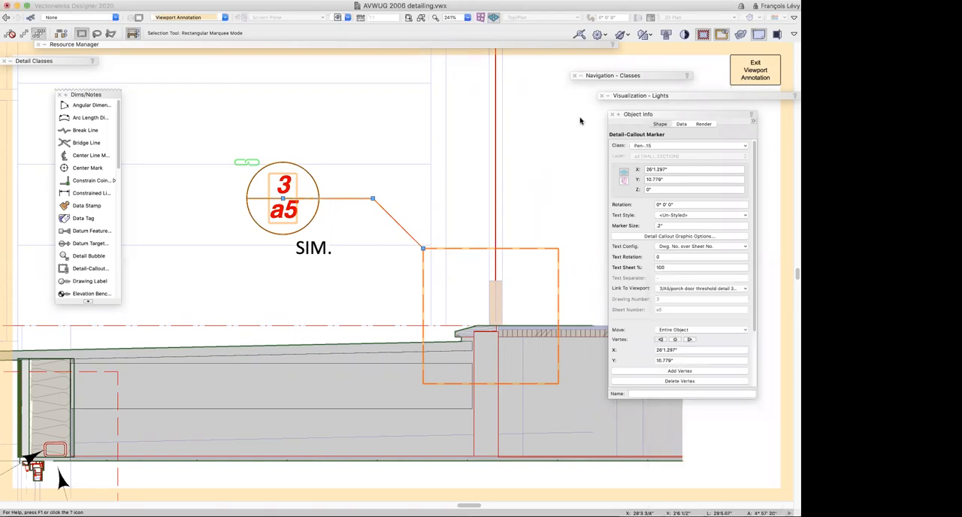
Leave the viewport annotations and switch to the saved view "1A-2 viewports of details" to show the a5 details sheet
click(336, 17)
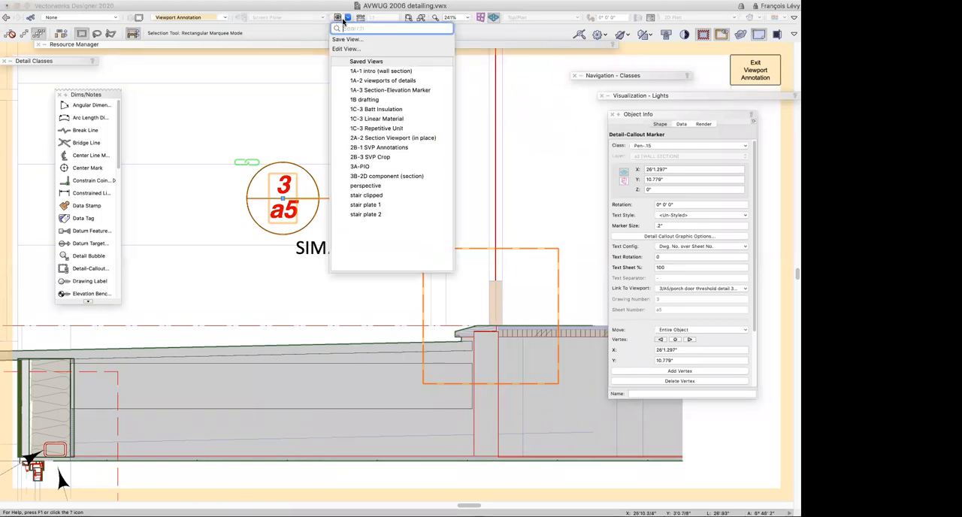
click(393, 80)
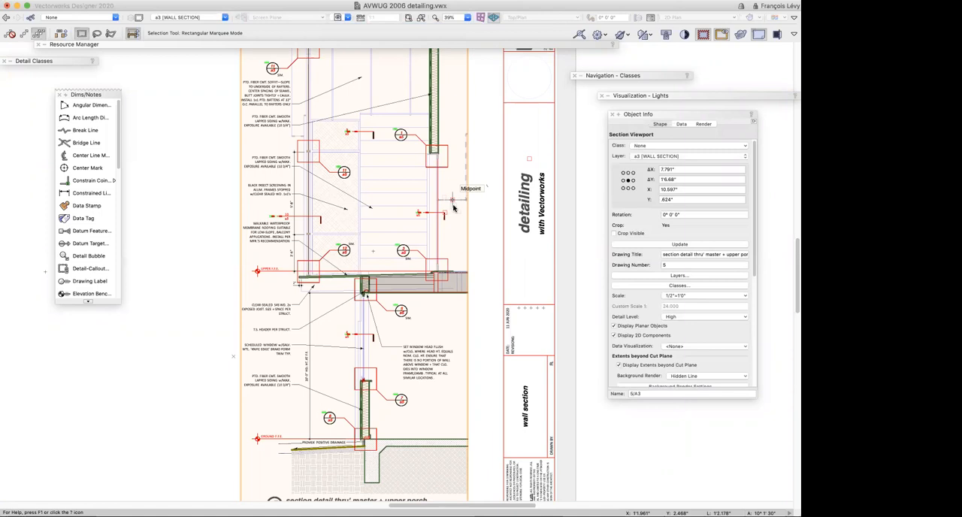
click(337, 18)
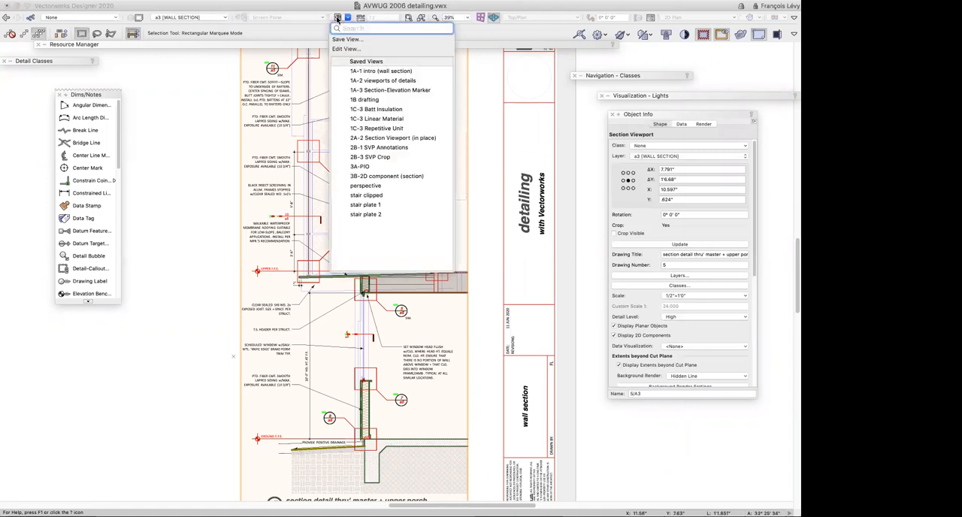
click(376, 81)
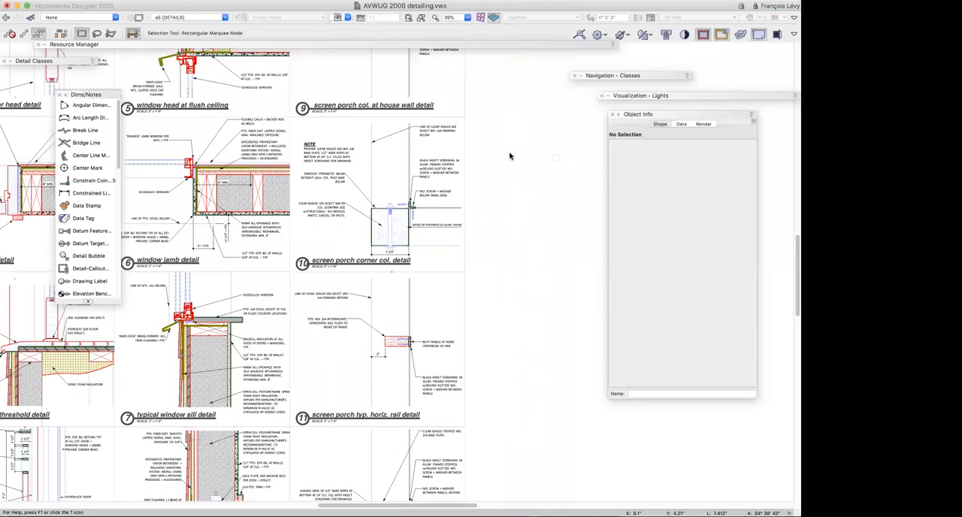
key(super+4)
scroll(545, 168, right, 5)
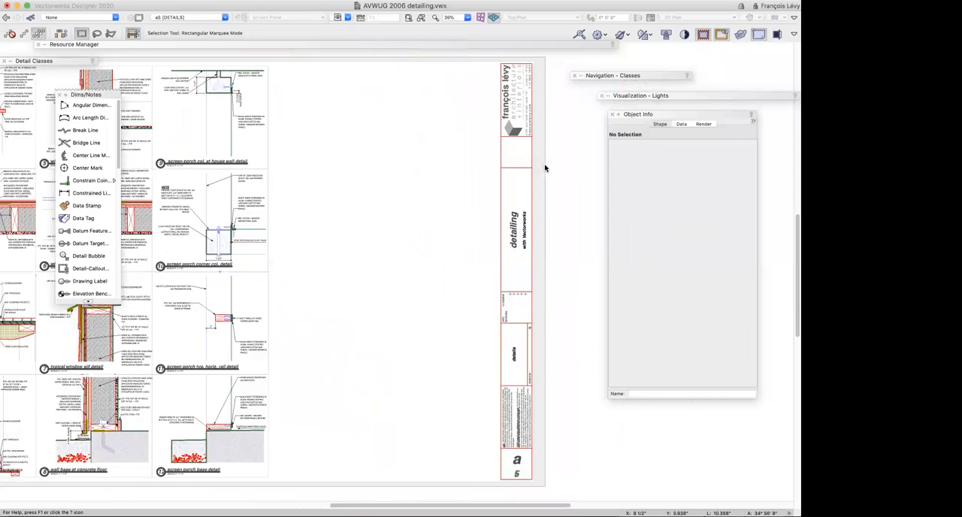
Select the inswing door head, window head and screen porch corner column viewports in turn to show their viewport properties
scroll(545, 167, left, 10)
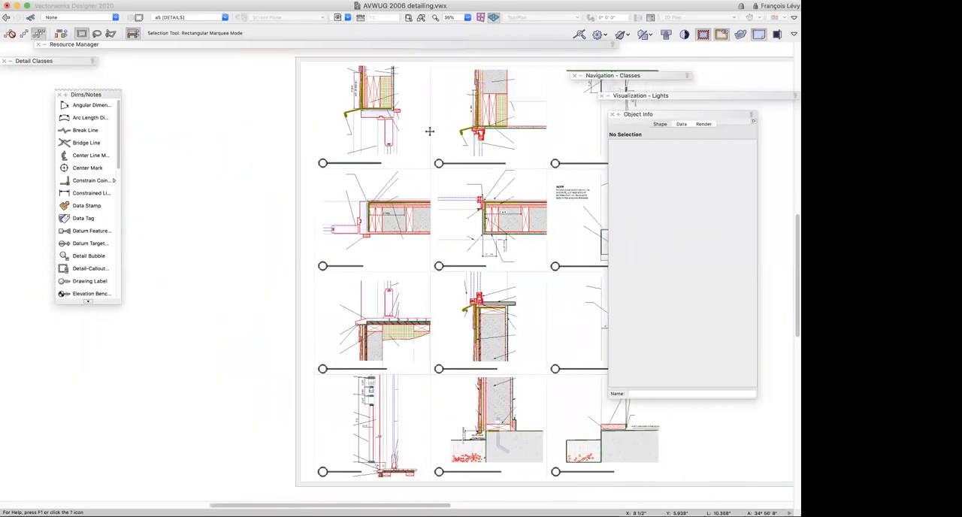
click(481, 129)
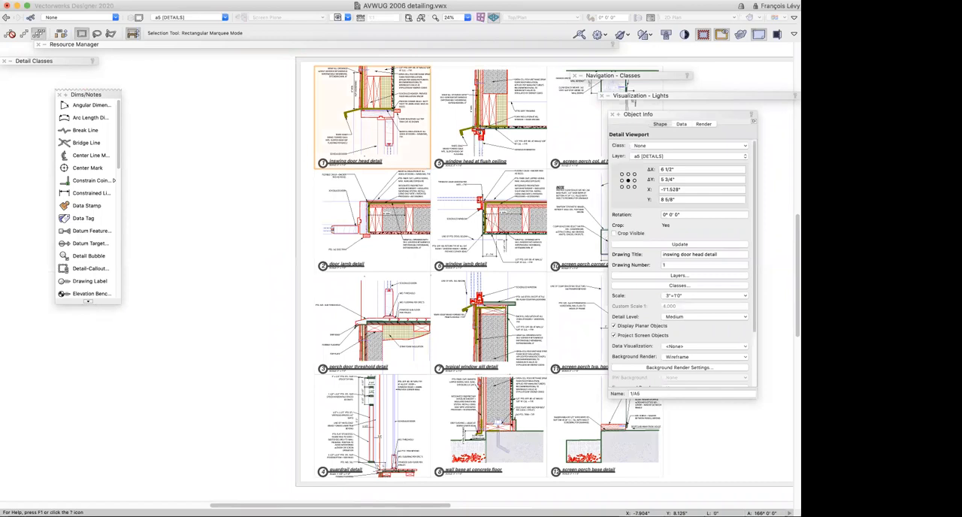
scroll(482, 129, right, 4)
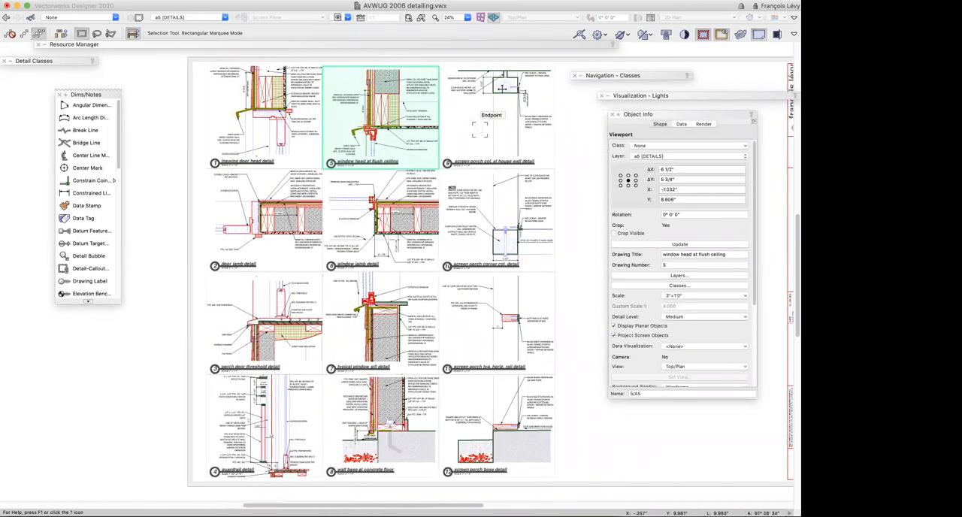
click(518, 219)
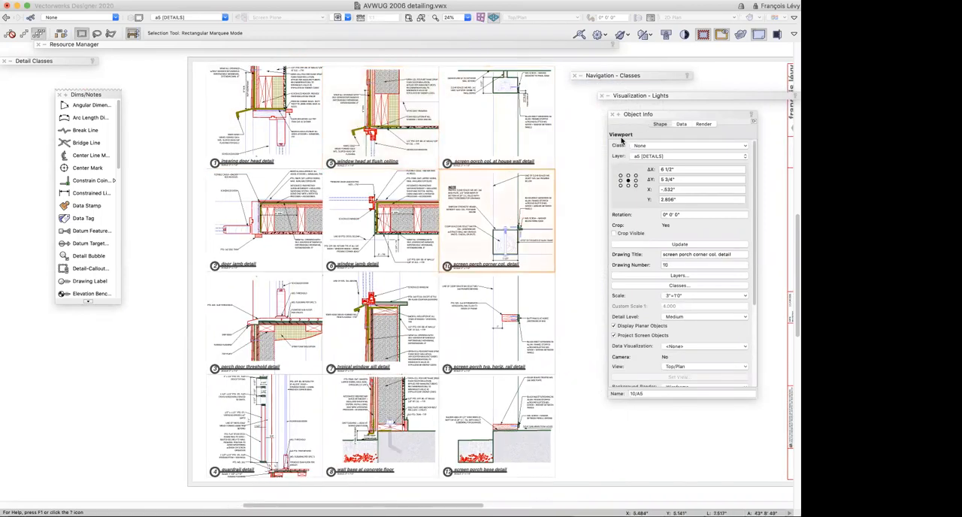
click(394, 242)
Open the door jamb detail viewport for editing on its Details design layer and clear the selection there
double_click(290, 237)
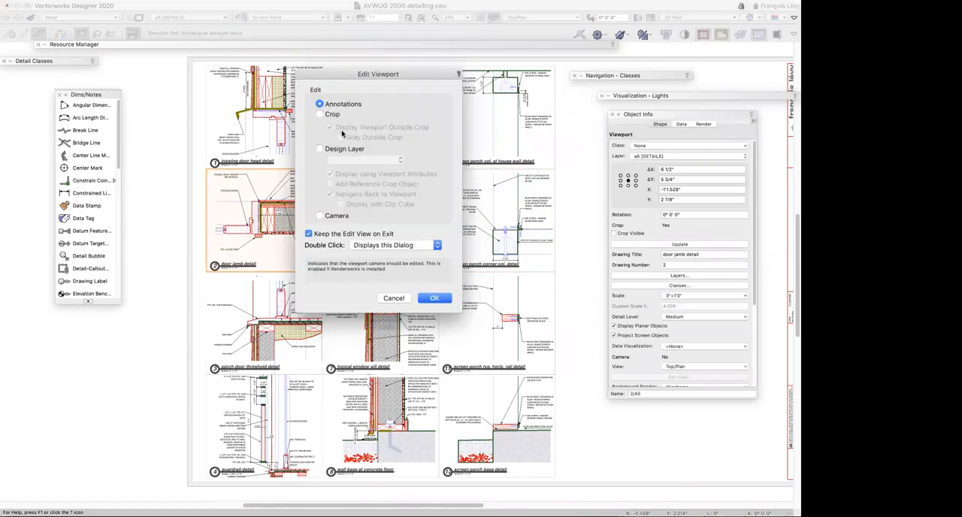
click(331, 149)
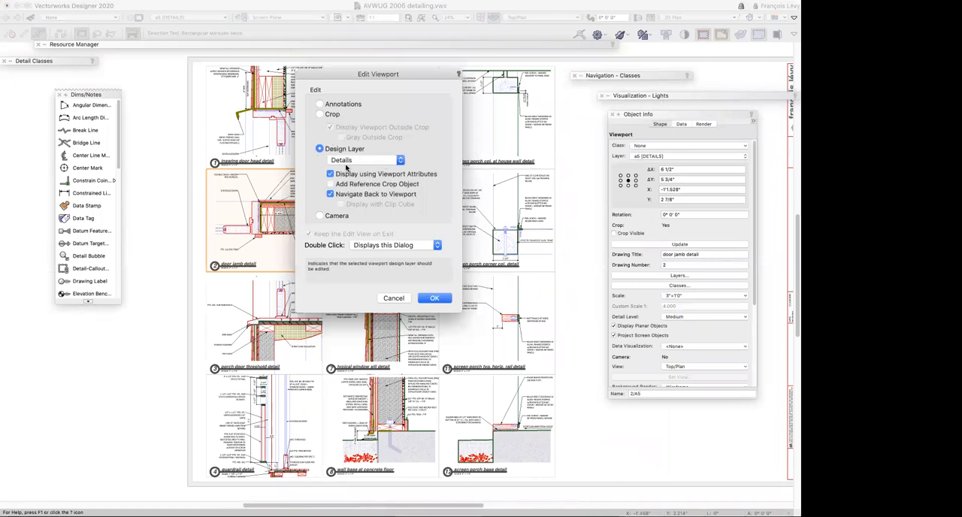
click(432, 299)
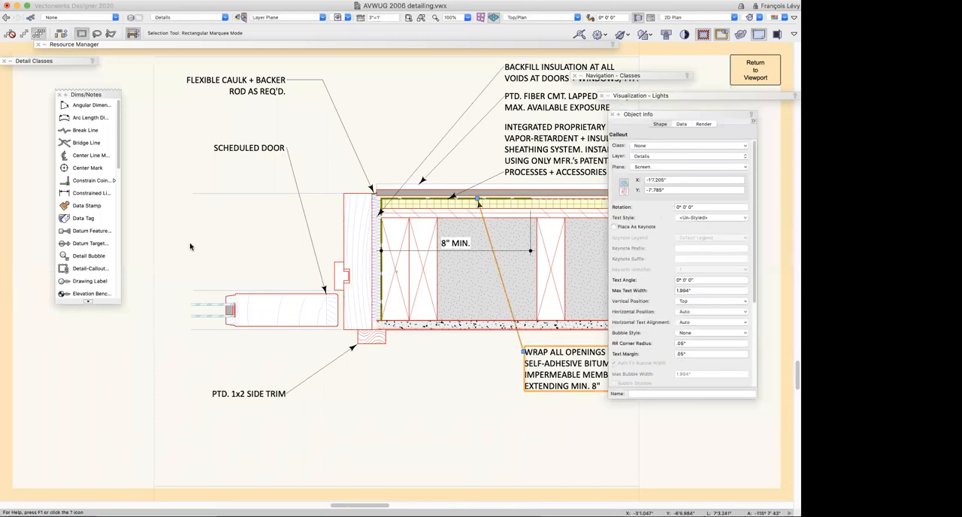
click(190, 247)
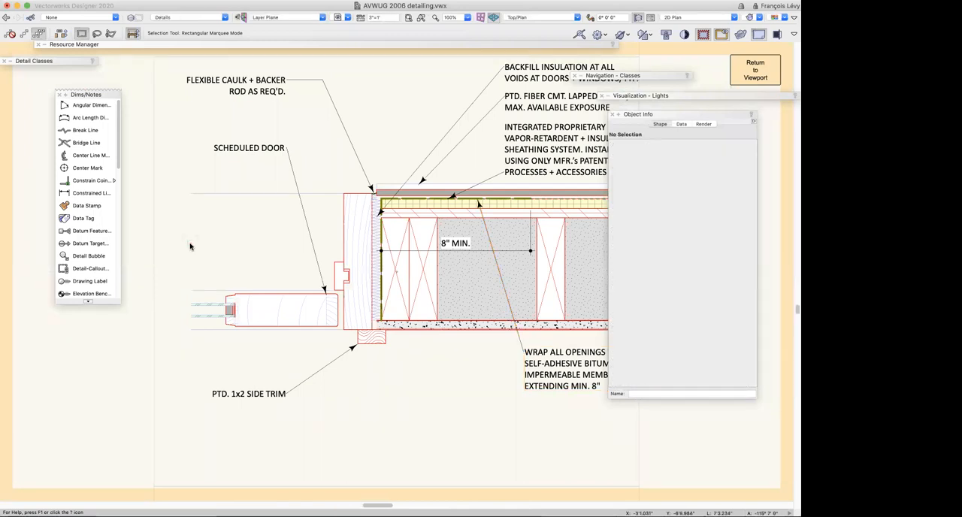
Examine how all the details and their notes are laid out in grid cells on the Details design layer
scroll(258, 248, down, 3)
scroll(424, 268, up, 1)
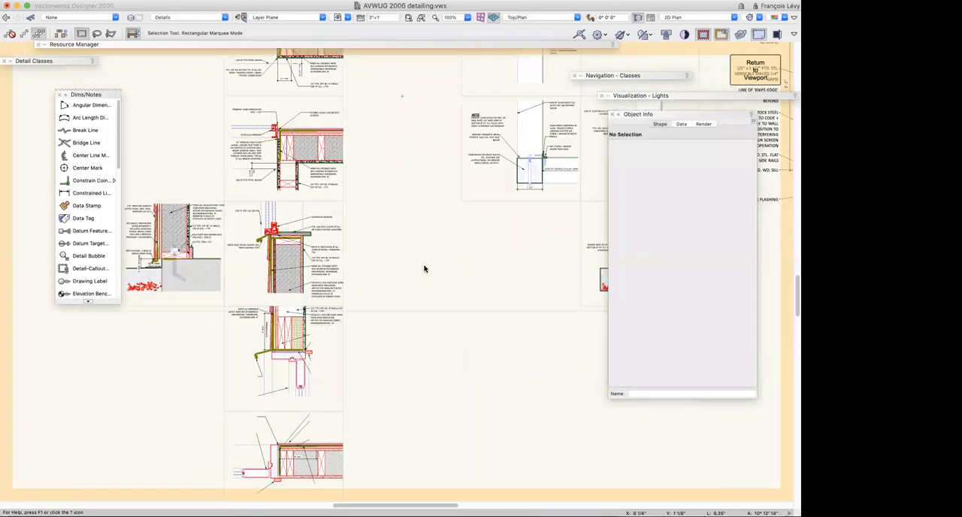
scroll(424, 268, up, 2)
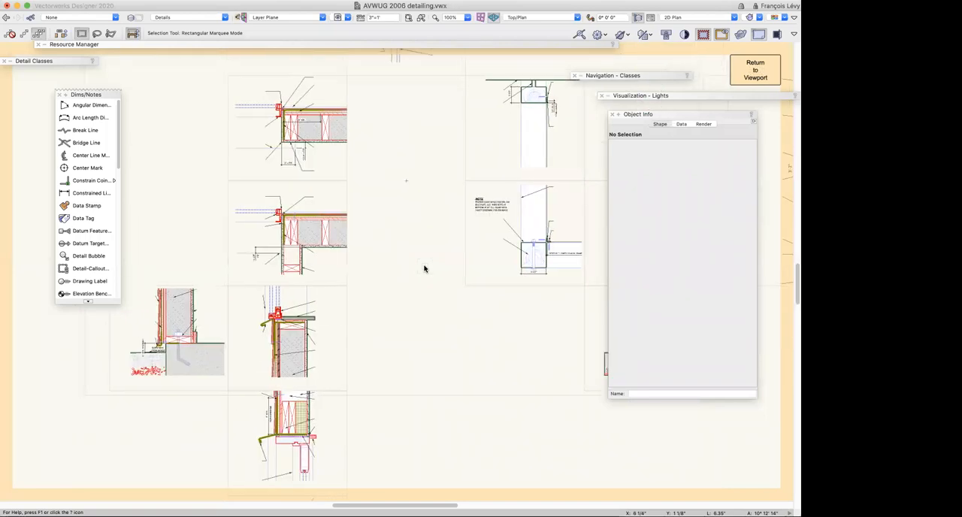
scroll(425, 268, left, 4)
scroll(425, 269, up, 3)
scroll(425, 268, right, 9)
scroll(424, 269, down, 3)
scroll(424, 269, down, 2)
scroll(424, 269, left, 8)
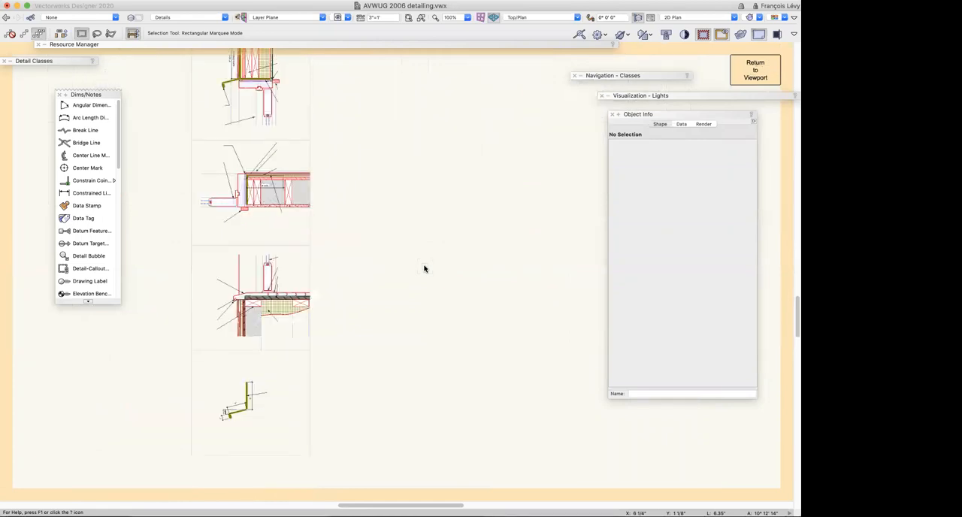
scroll(424, 269, down, 3)
scroll(424, 269, up, 1)
alt+scroll(424, 269, down, 2)
scroll(424, 268, up, 4)
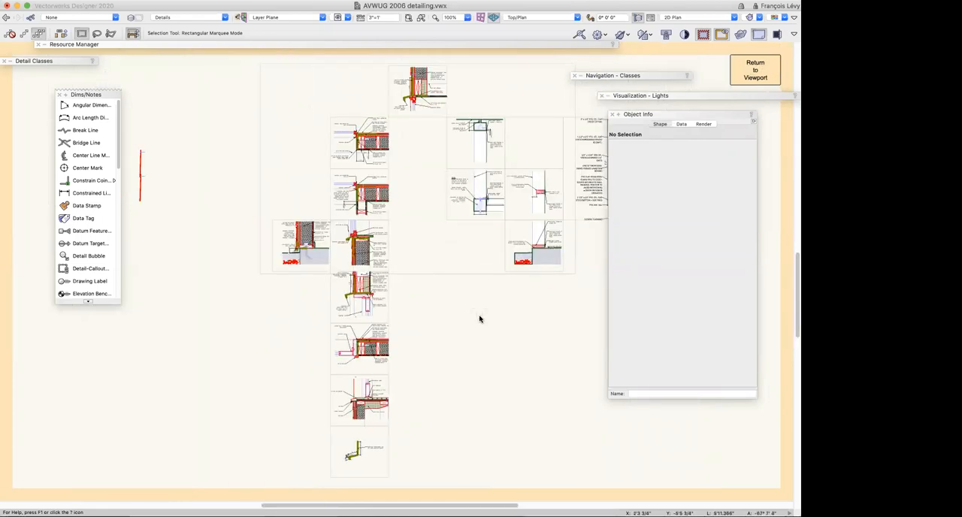
Return to sheet a5 and inspect the window jamb, screen porch corner column and inswing door head viewports' properties
click(769, 76)
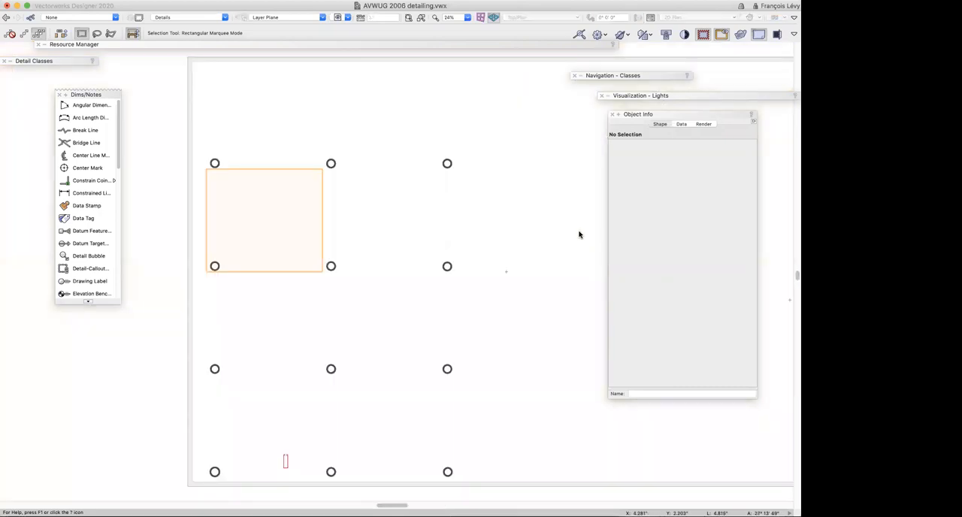
click(405, 239)
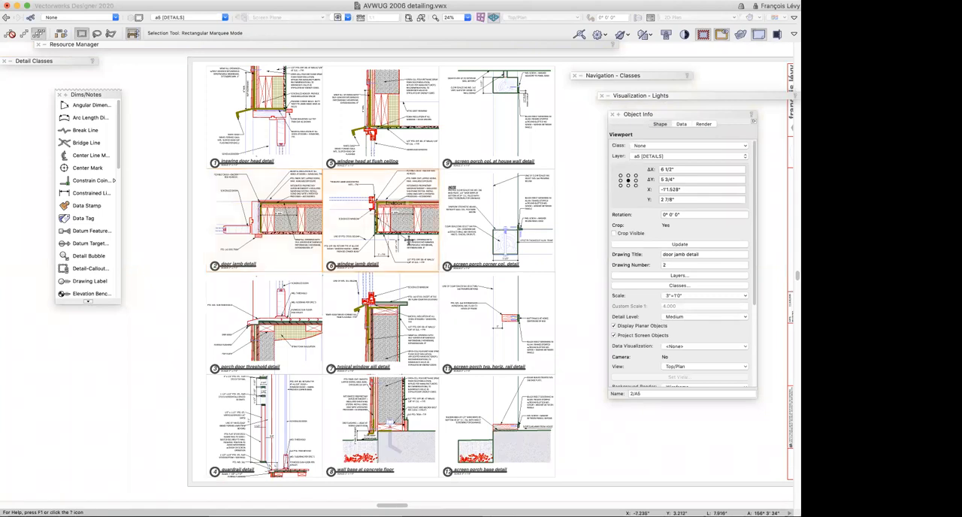
click(496, 241)
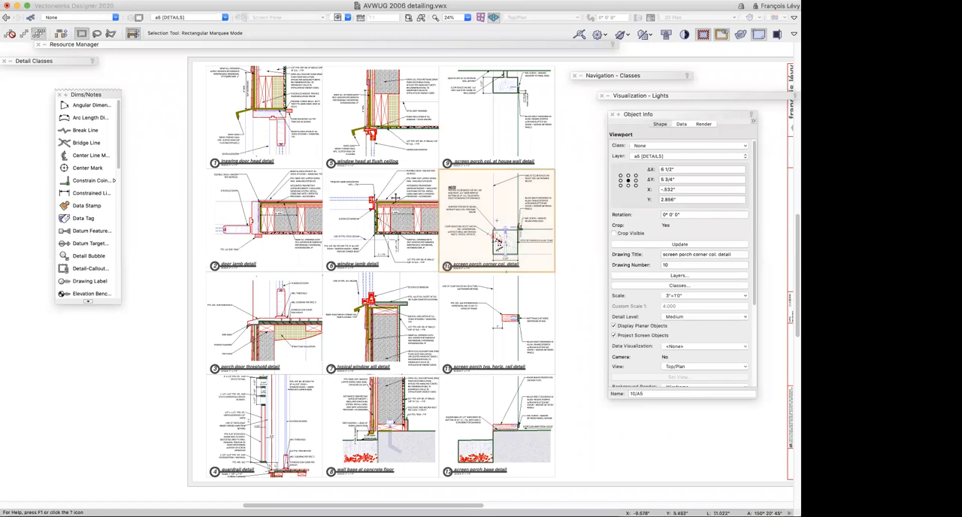
click(254, 127)
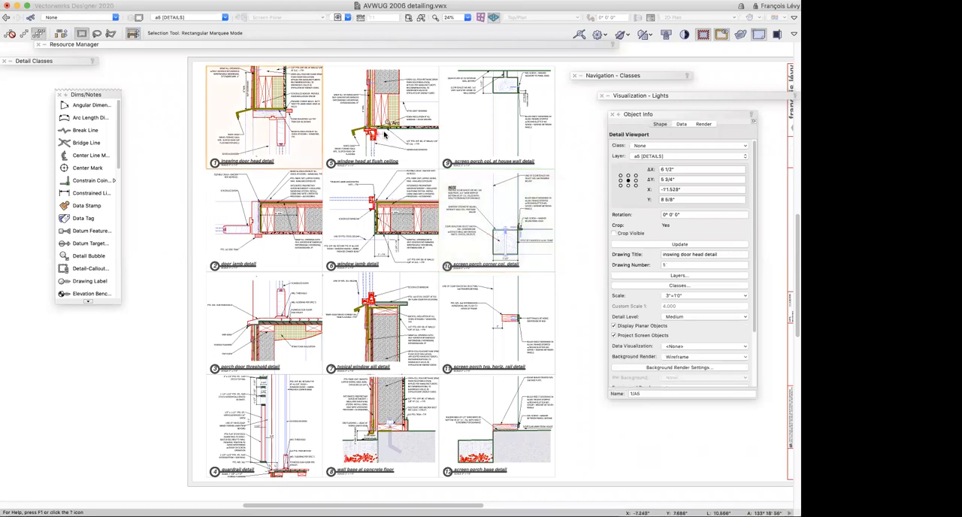
Switch to the saved view "1A-1 intro (wall section)" and open the section viewport's annotations for editing
click(339, 17)
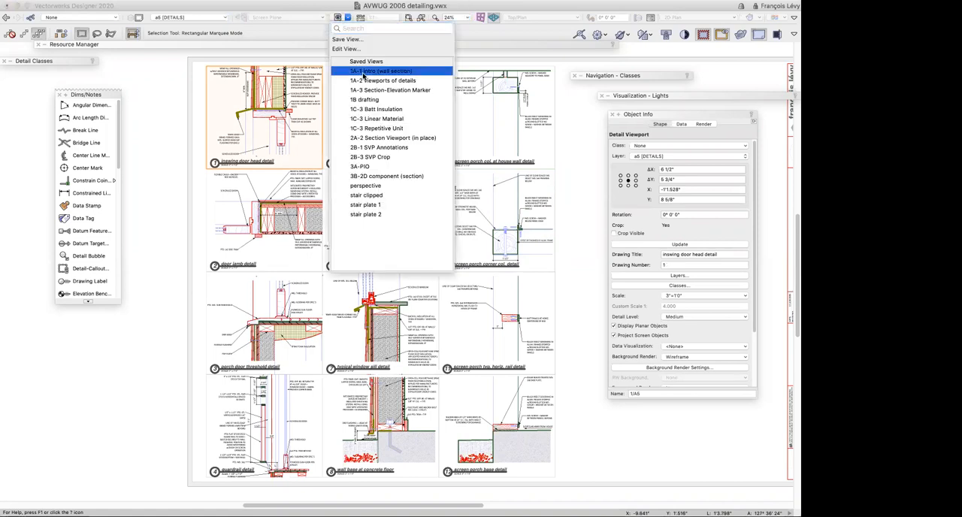
click(363, 71)
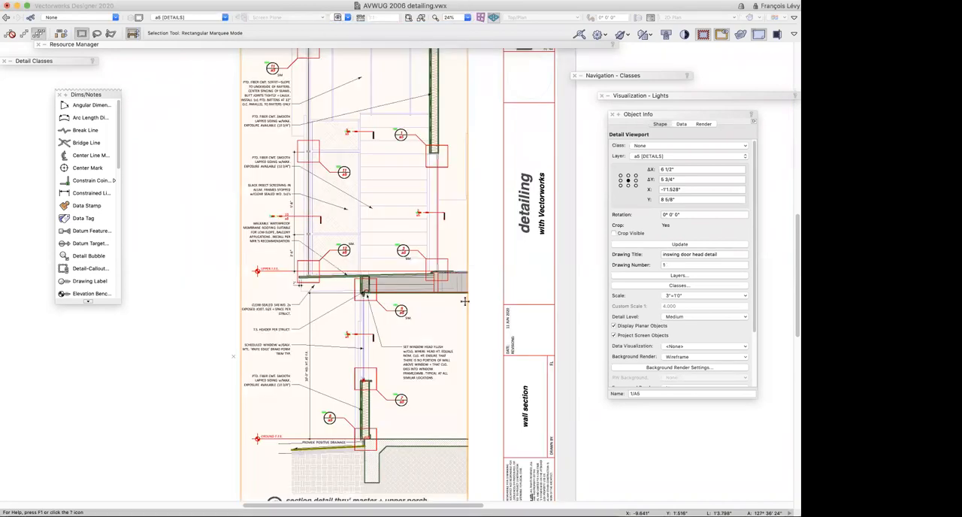
double_click(452, 309)
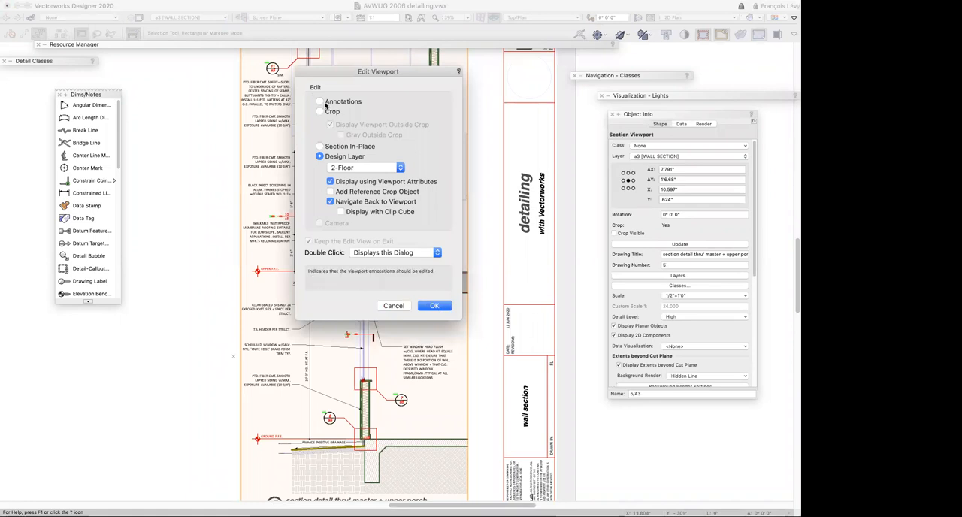
click(319, 101)
click(435, 305)
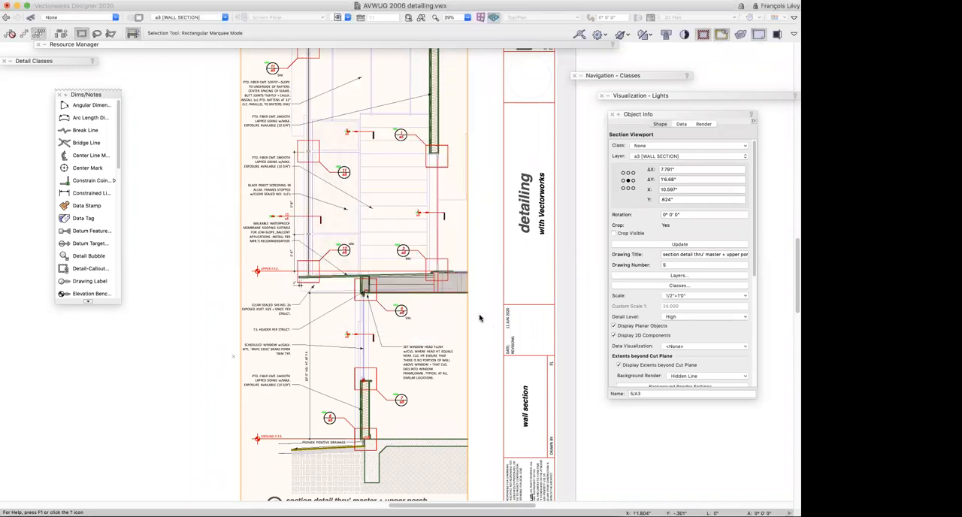
Select the detail-callout markers at the window sill and window head to show which a5 detail viewports they link to
click(418, 256)
click(388, 399)
click(399, 310)
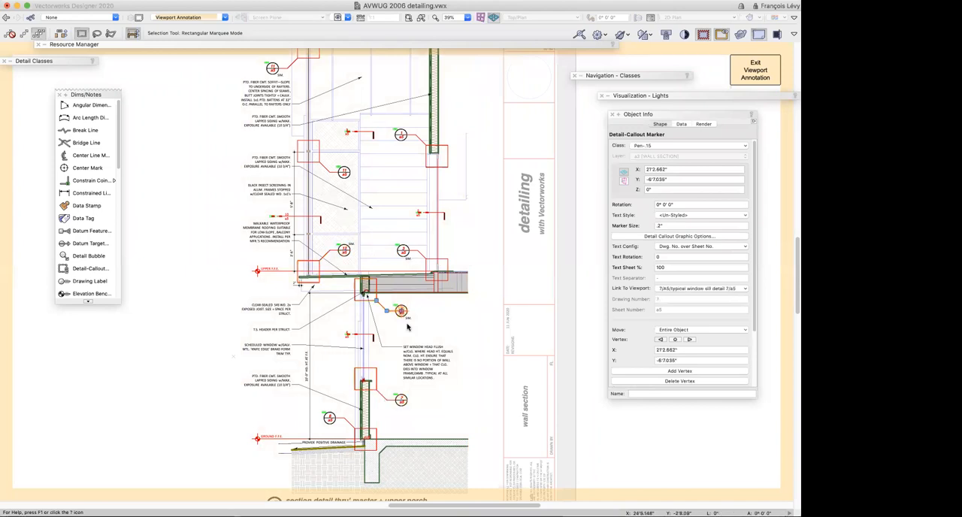
click(418, 250)
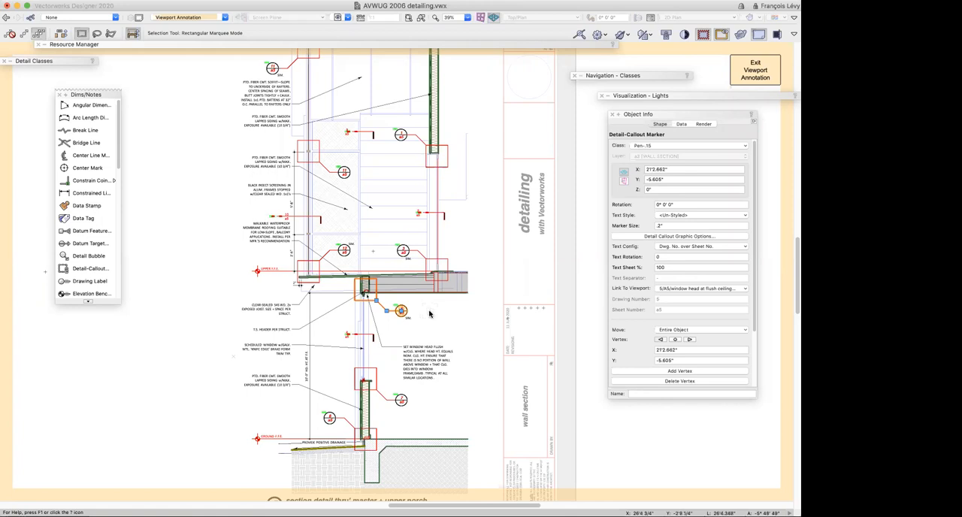
Leave the viewport annotations and switch to the Details design layer
click(765, 69)
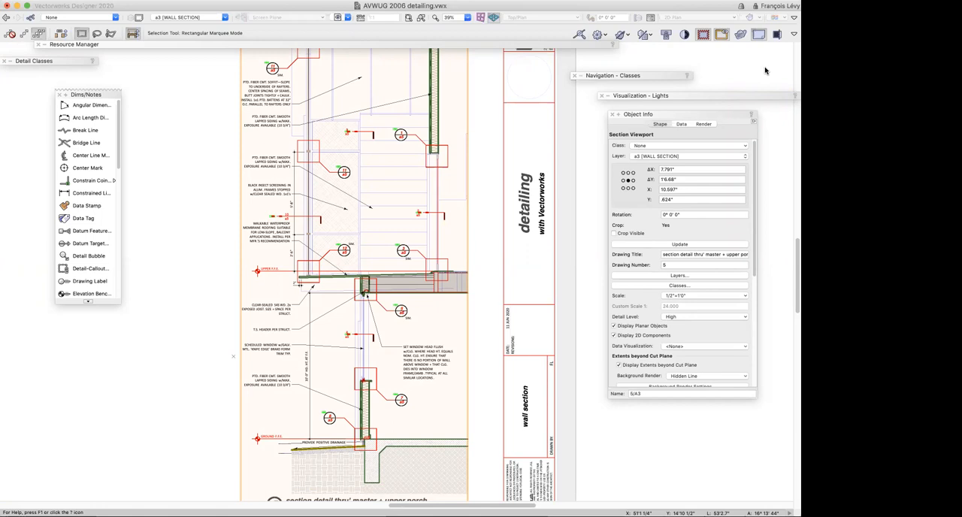
click(207, 18)
click(426, 196)
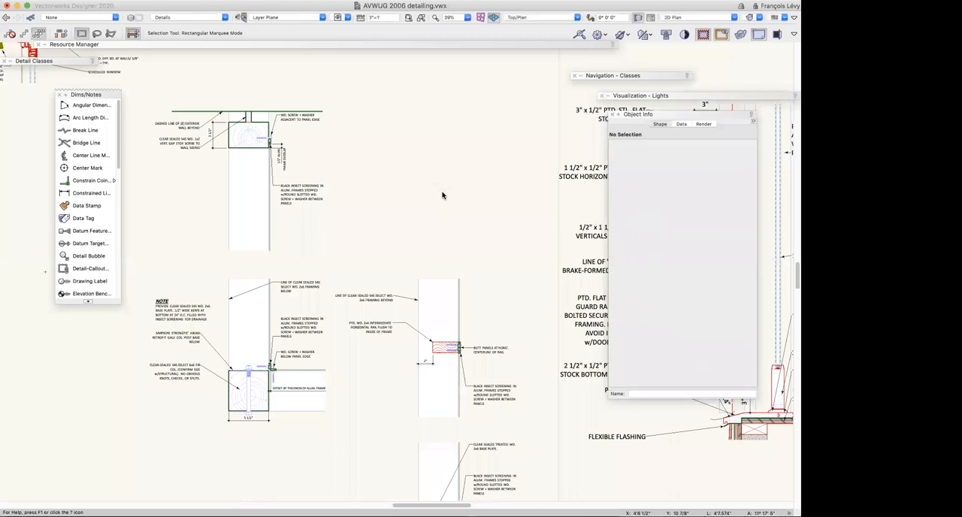
Inspect individual objects in the window head, window jamb and porch column details, and examine the door details below them
key(super+4)
click(404, 107)
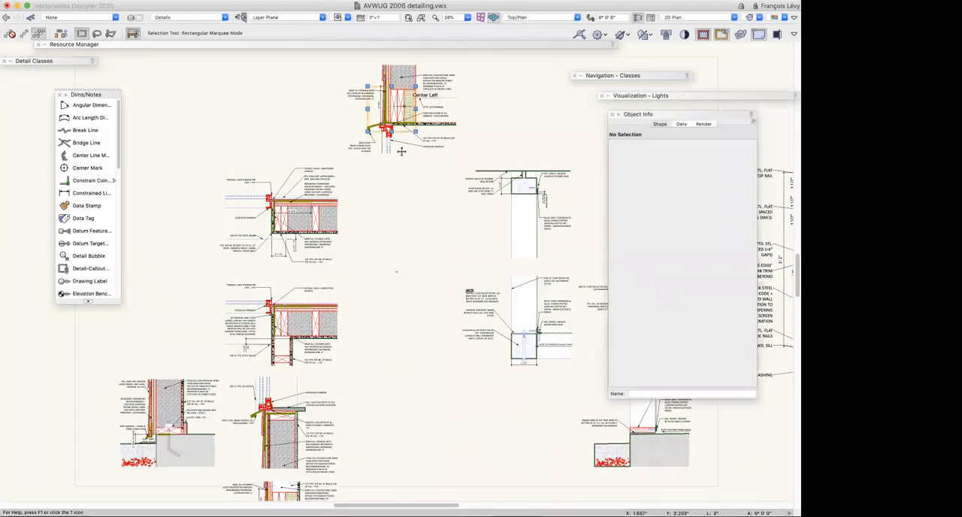
click(346, 202)
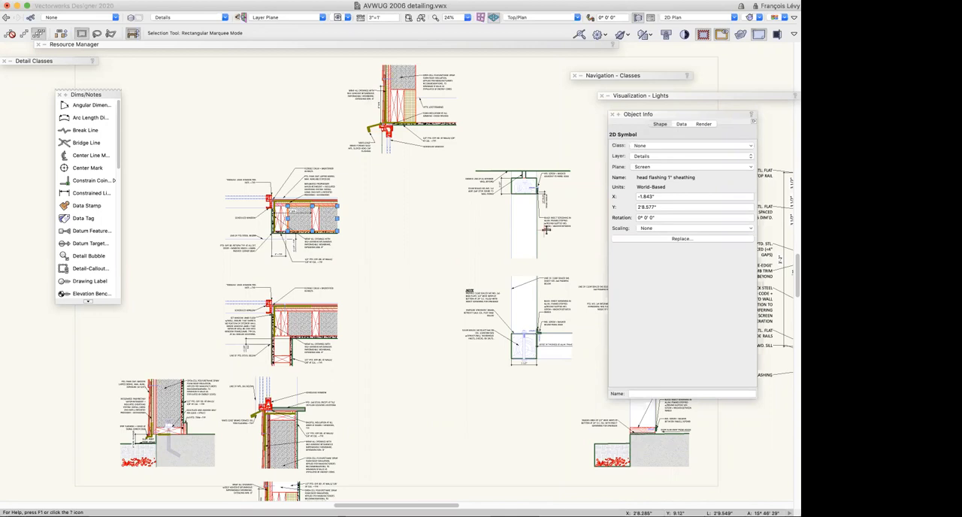
click(538, 239)
click(548, 213)
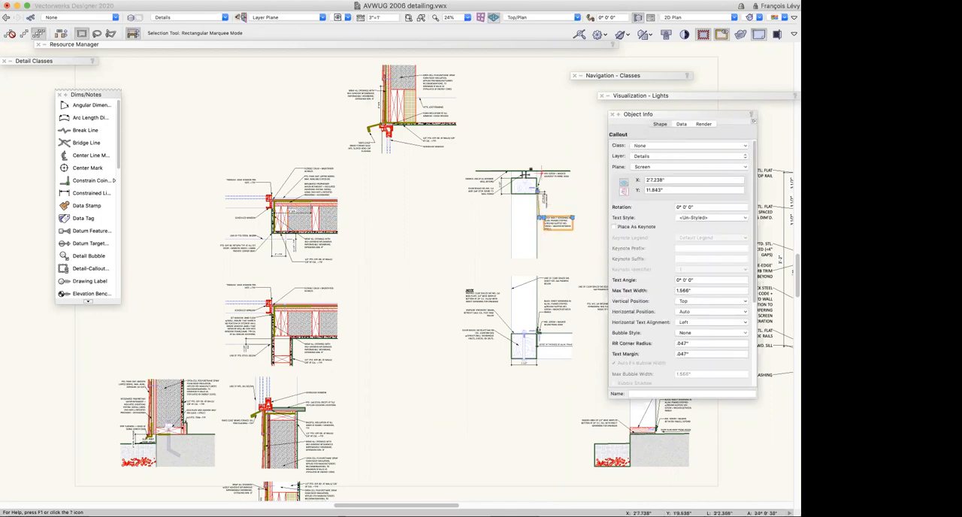
click(459, 231)
scroll(458, 231, down, 10)
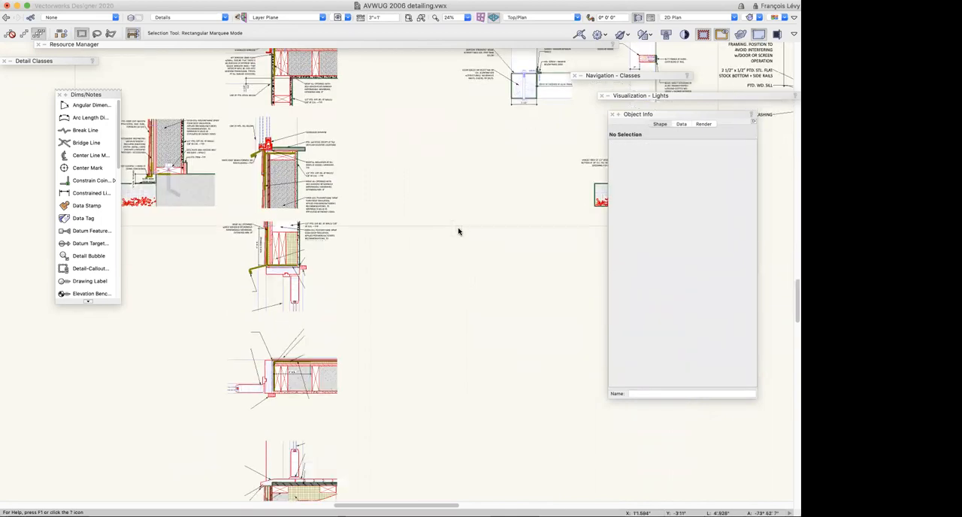
scroll(459, 230, down, 3)
scroll(399, 198, left, 1)
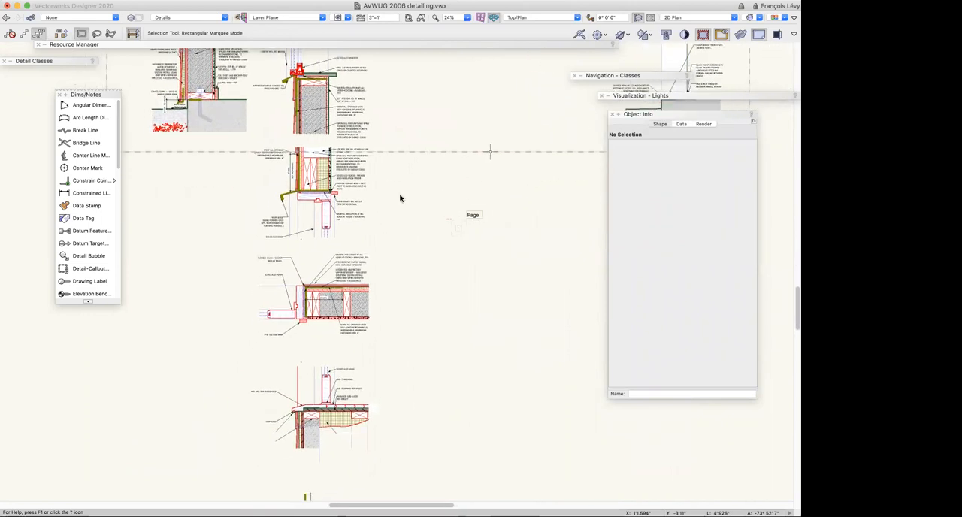
Switch to the a5 [DETAILS] sheet layer and review its grid of numbered detail viewports
click(198, 21)
click(200, 81)
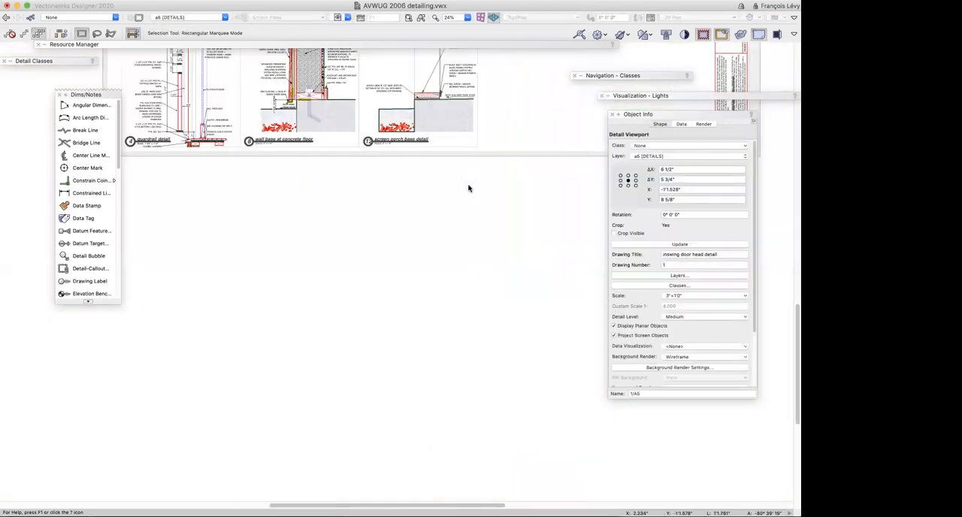
scroll(494, 197, up, 10)
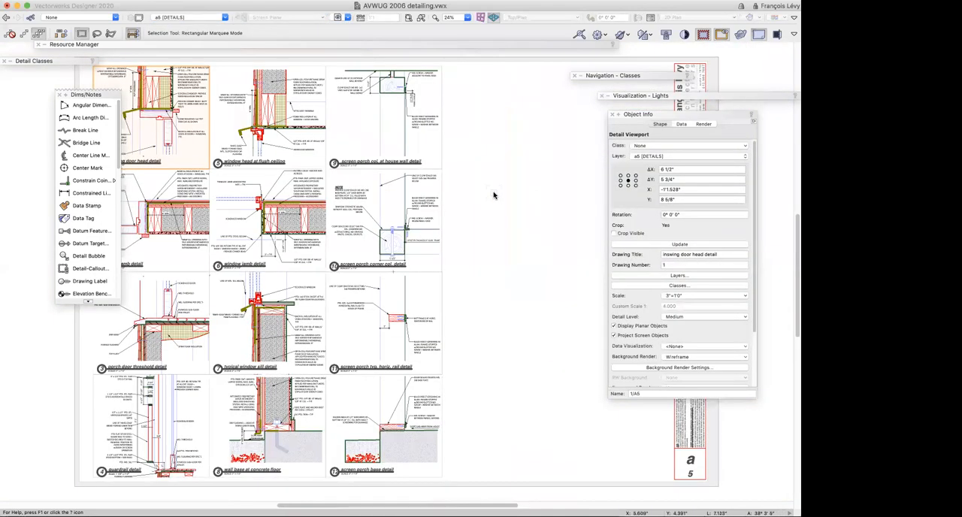
scroll(494, 196, right, 3)
scroll(494, 195, down, 5)
scroll(493, 196, left, 2)
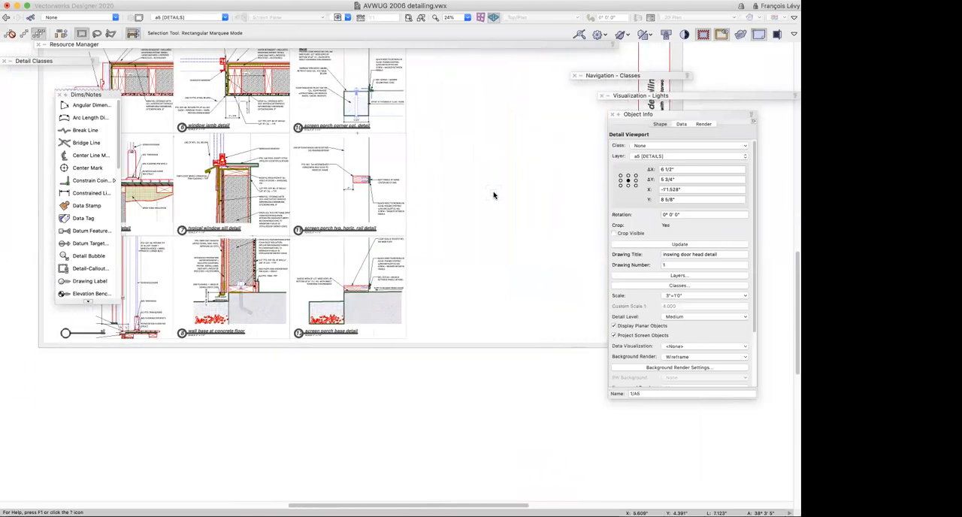
scroll(494, 195, up, 2)
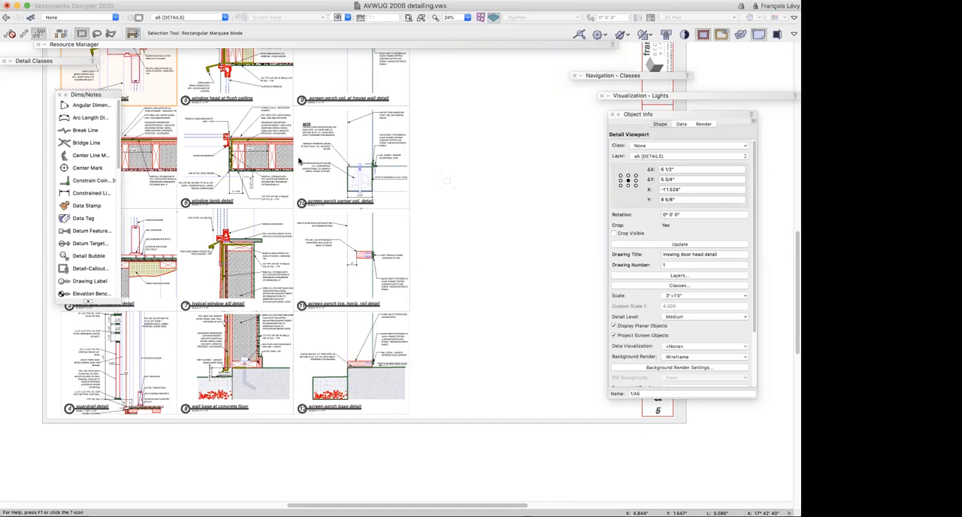
Open the window jamb detail viewport for editing on its Details design layer
double_click(271, 143)
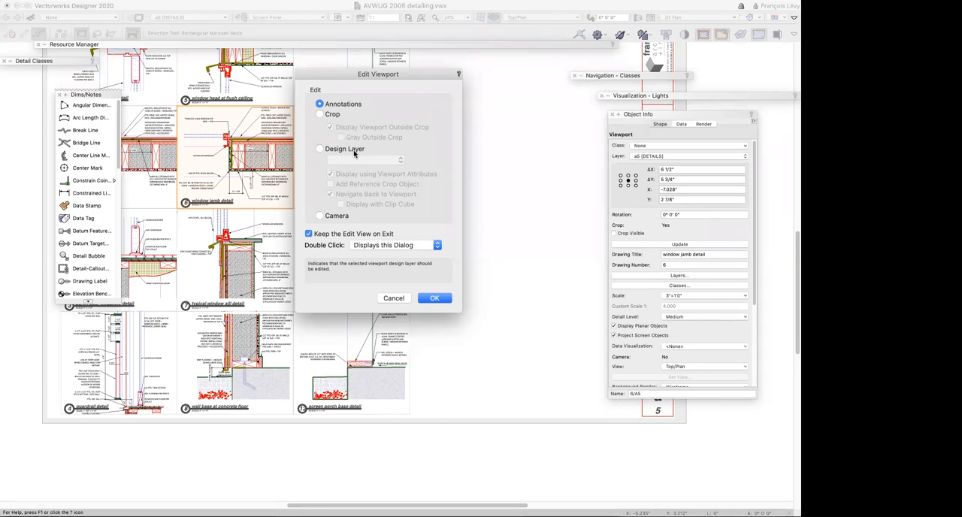
click(355, 153)
click(434, 299)
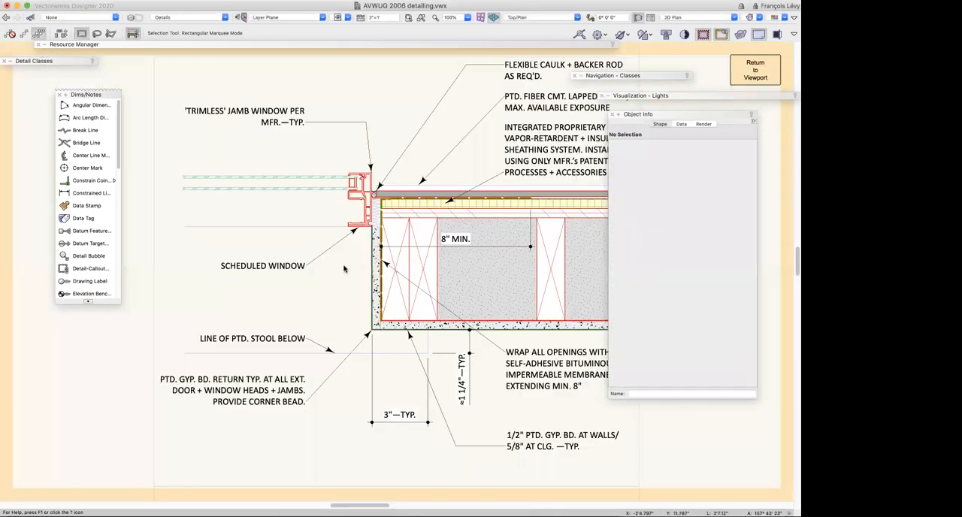
Select the rigid insulation in the window jamb detail to check its class, and move the Detail Classes palette inward
scroll(345, 268, right, 3)
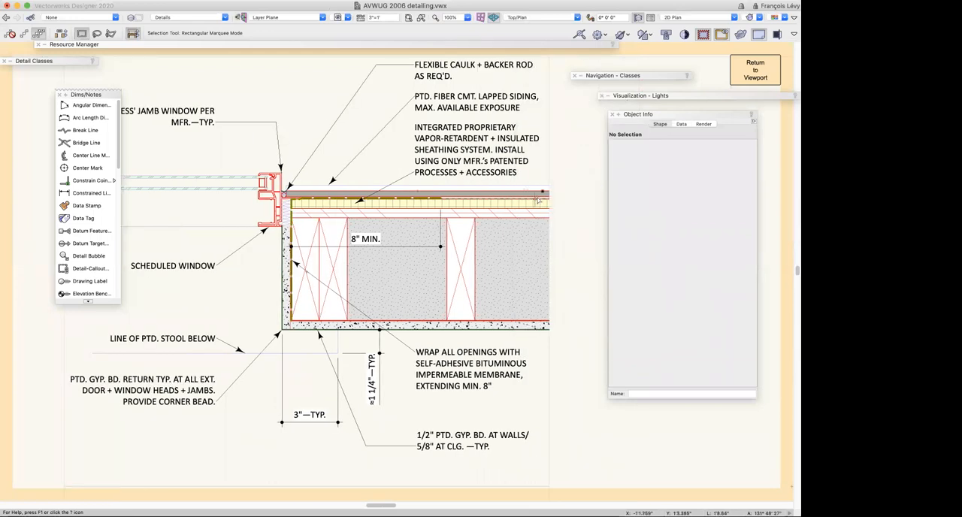
click(543, 203)
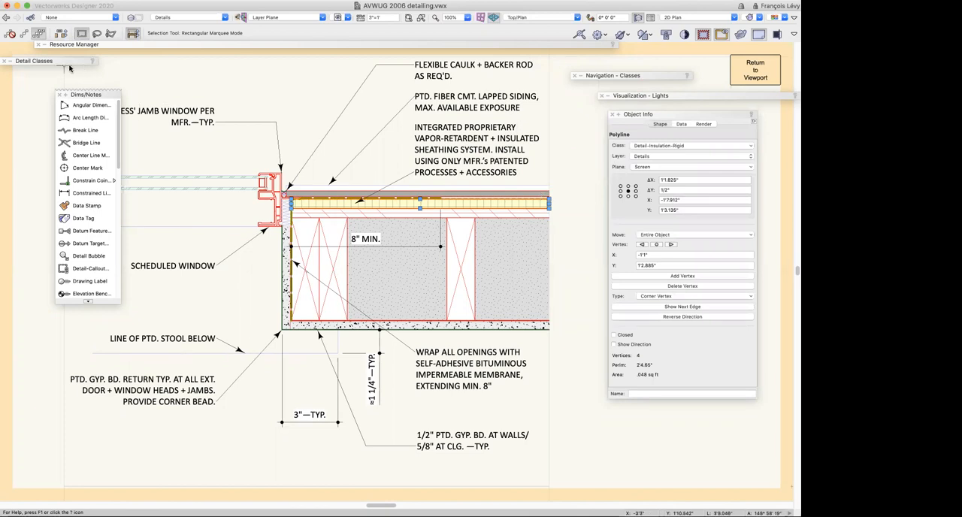
mouse_move(70, 67)
drag(114, 239, 129, 294)
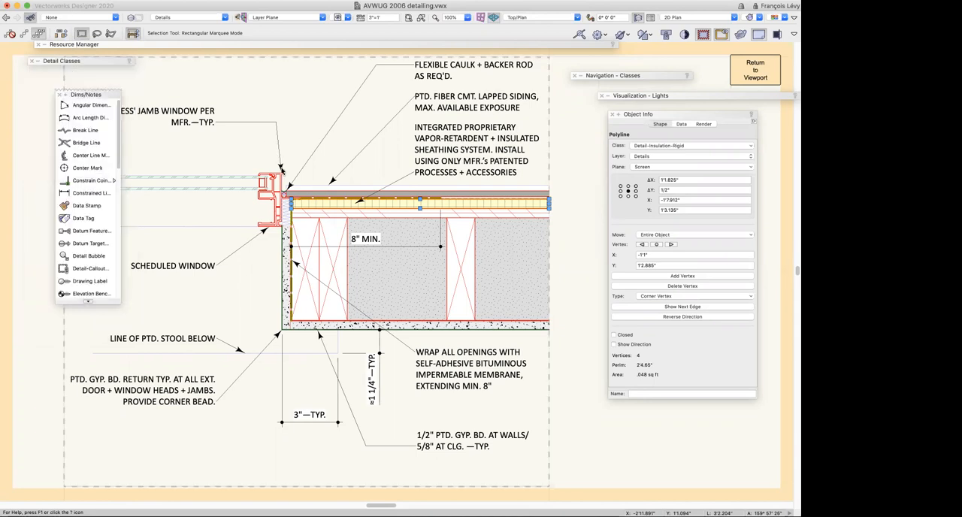
Review the document's class list in the Organization dialog, selecting the range from Detail-Barrier-Self Adhere to Detail-Wood-Ply
key(super+shift+o)
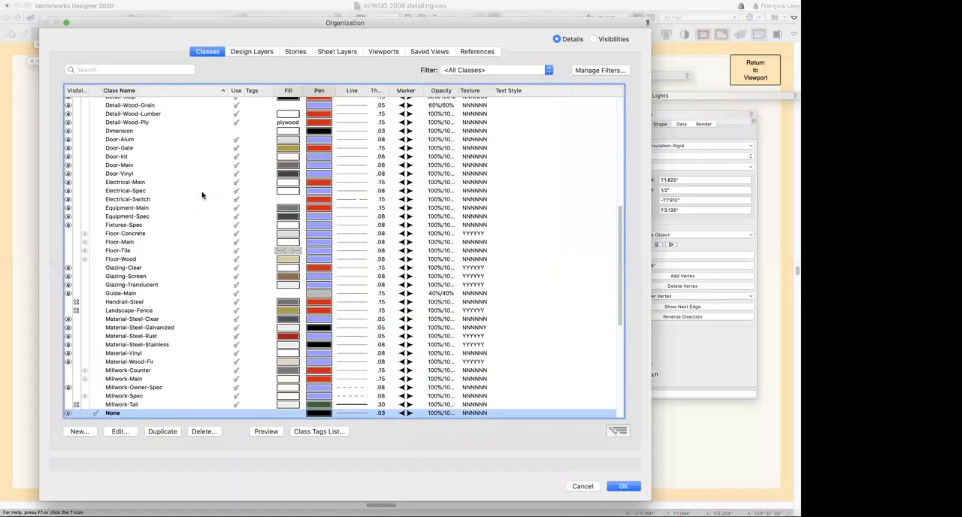
scroll(201, 195, up, 10)
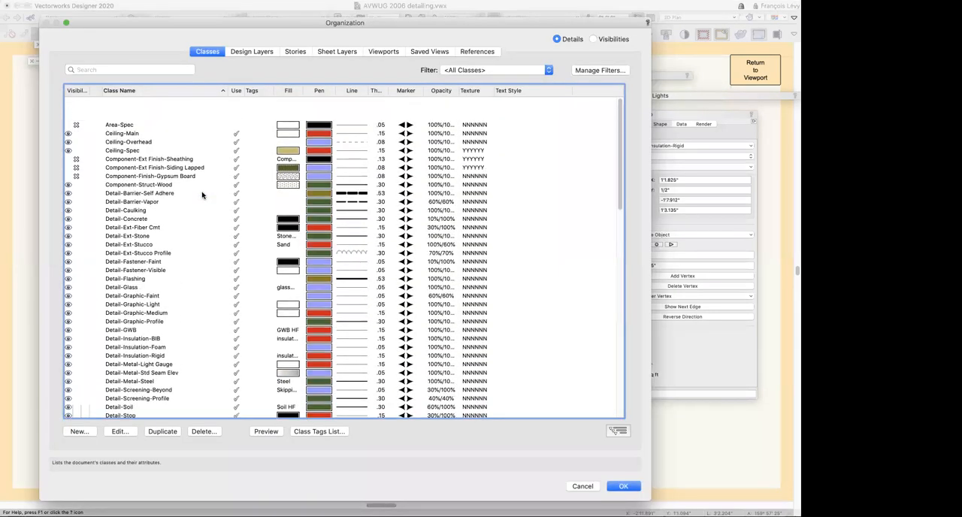
scroll(202, 196, down, 5)
scroll(202, 196, up, 5)
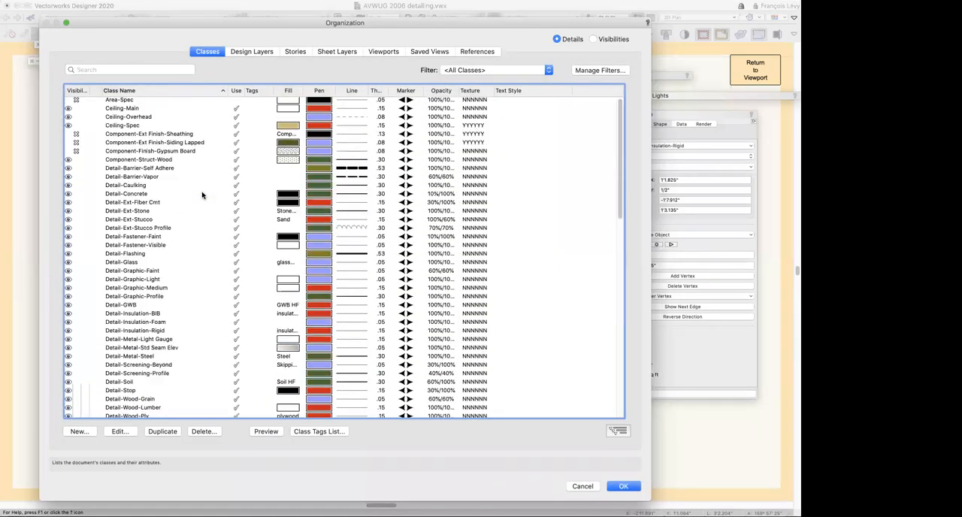
click(145, 137)
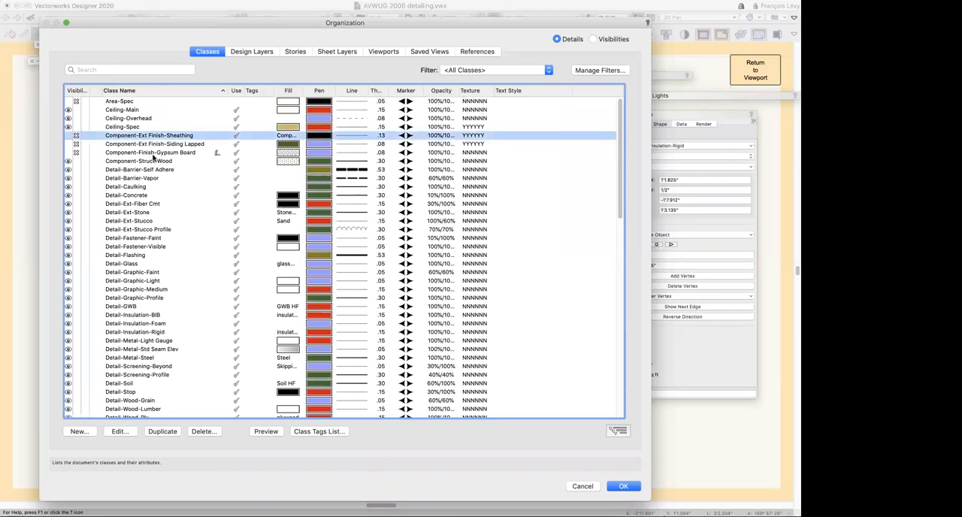
scroll(153, 157, down, 3)
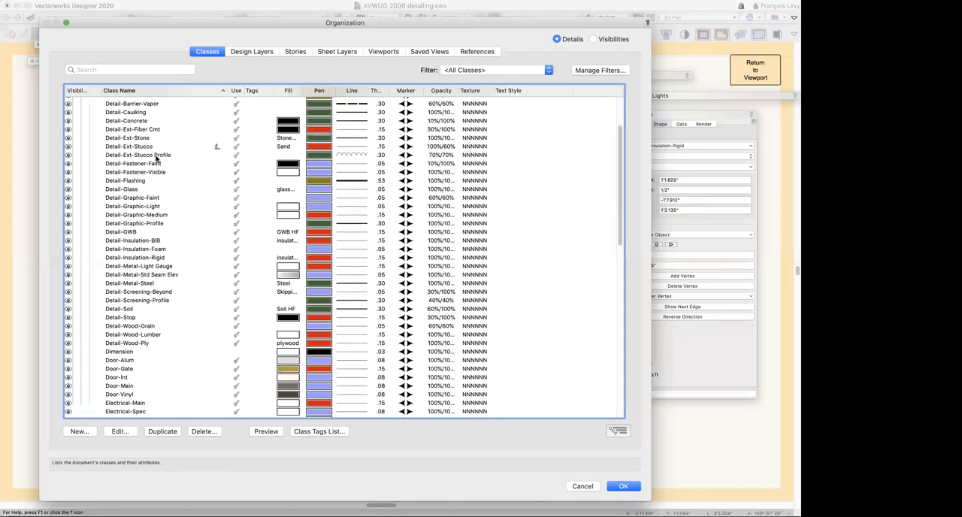
scroll(156, 156, up, 2)
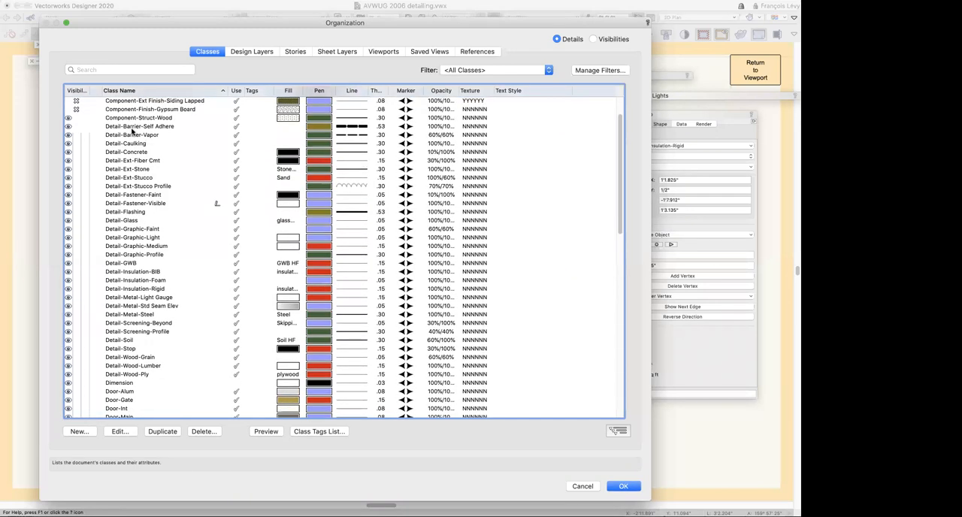
click(134, 128)
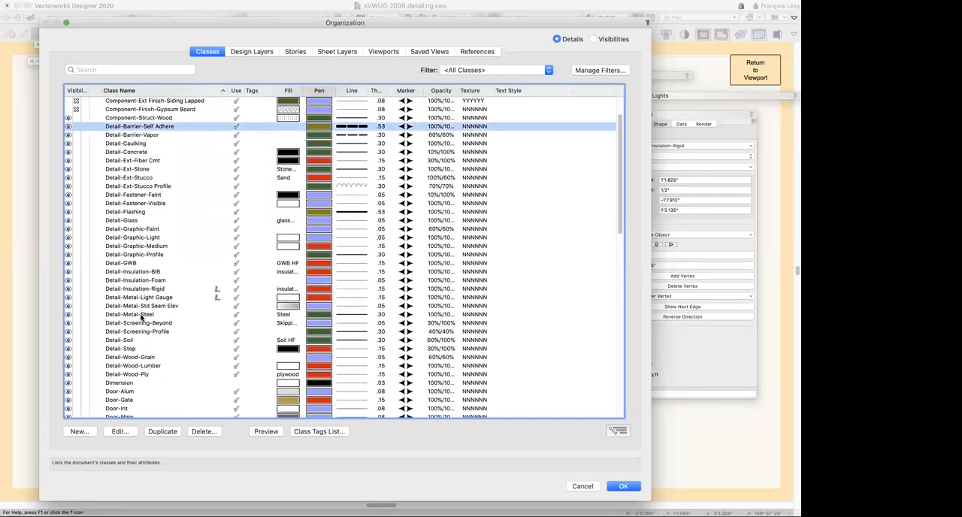
scroll(140, 317, down, 3)
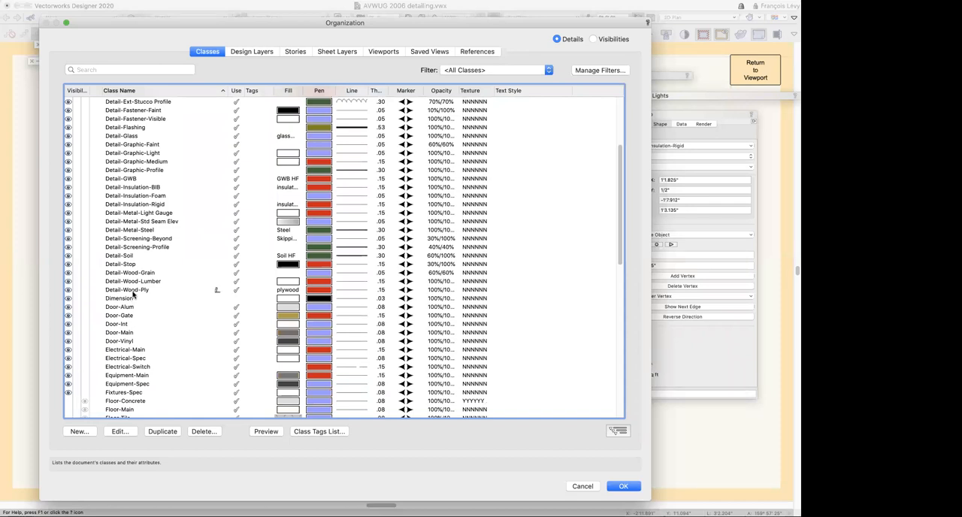
shift+click(133, 293)
scroll(172, 294, up, 3)
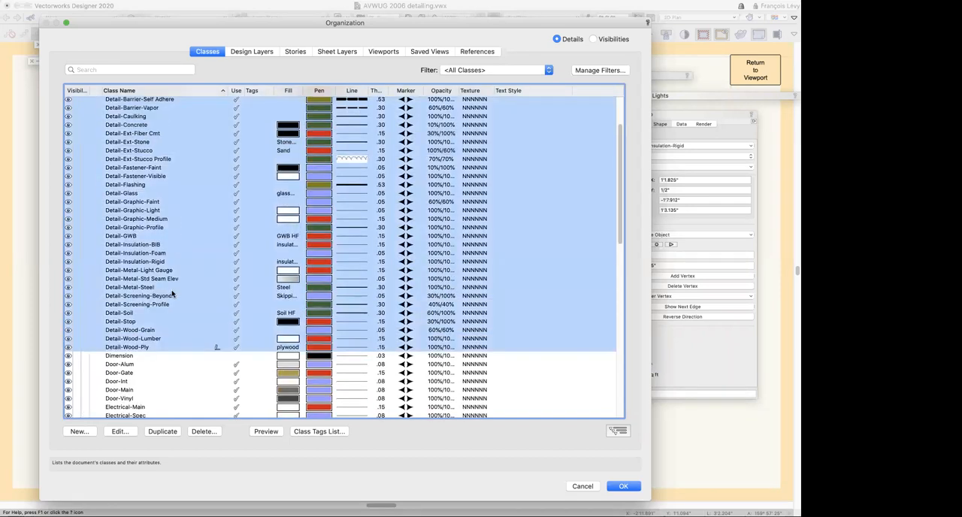
scroll(172, 294, down, 1)
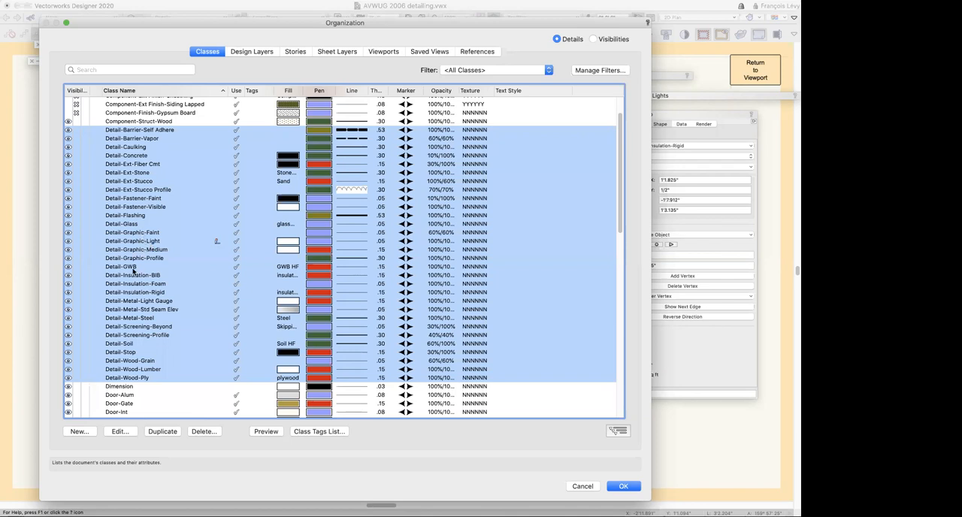
Examine the graphic attributes and textures of the Detail-GWB class without changing them, and close the Organization dialog
click(133, 268)
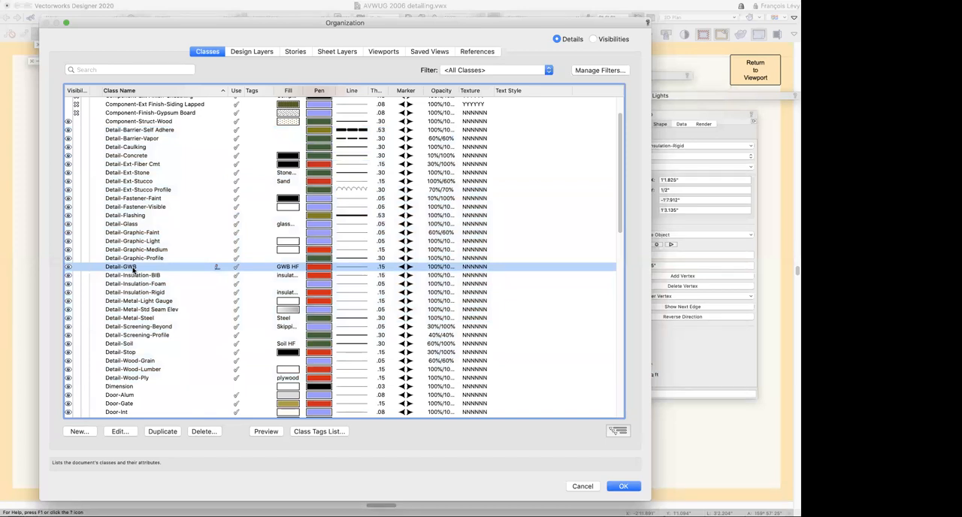
click(212, 268)
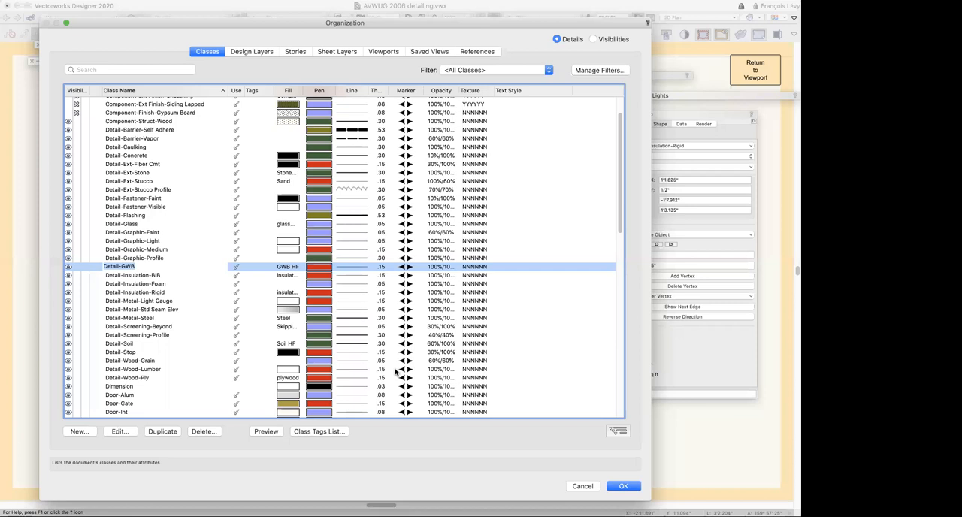
click(120, 431)
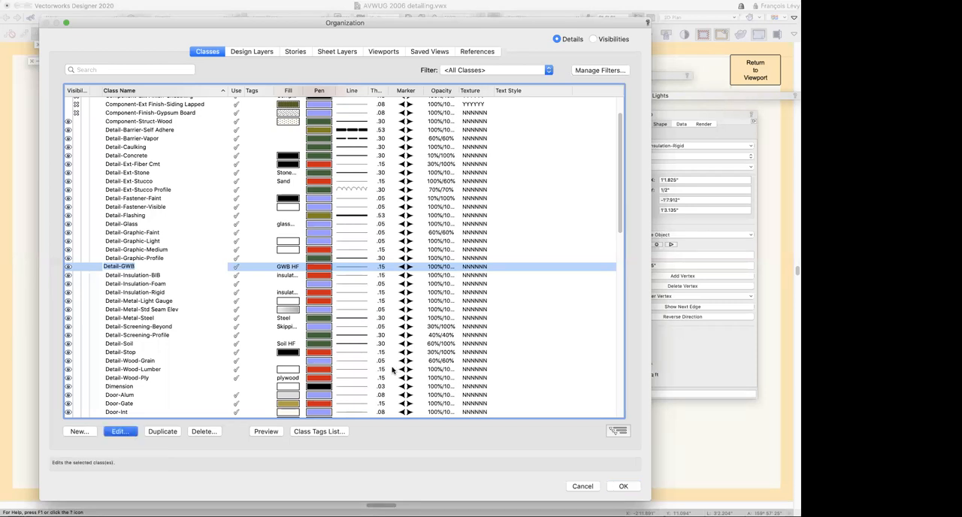
click(130, 432)
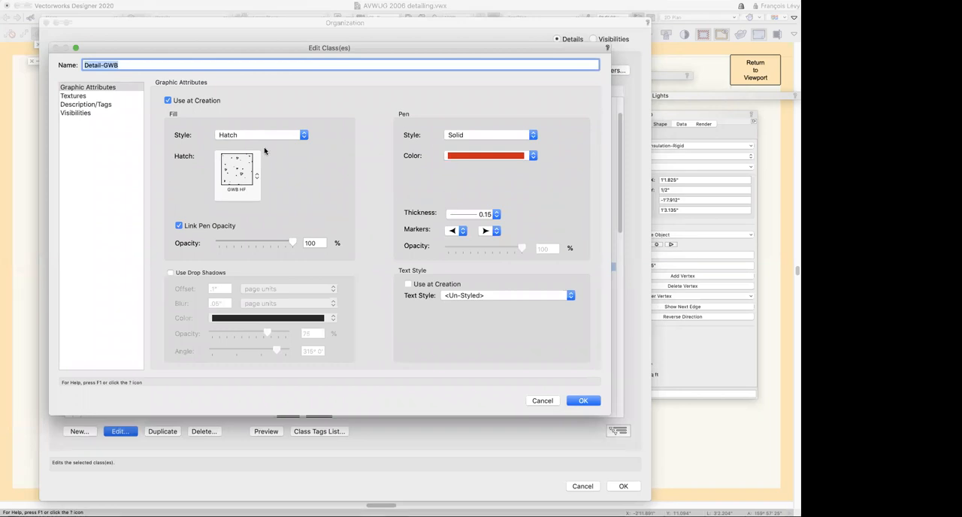
click(73, 96)
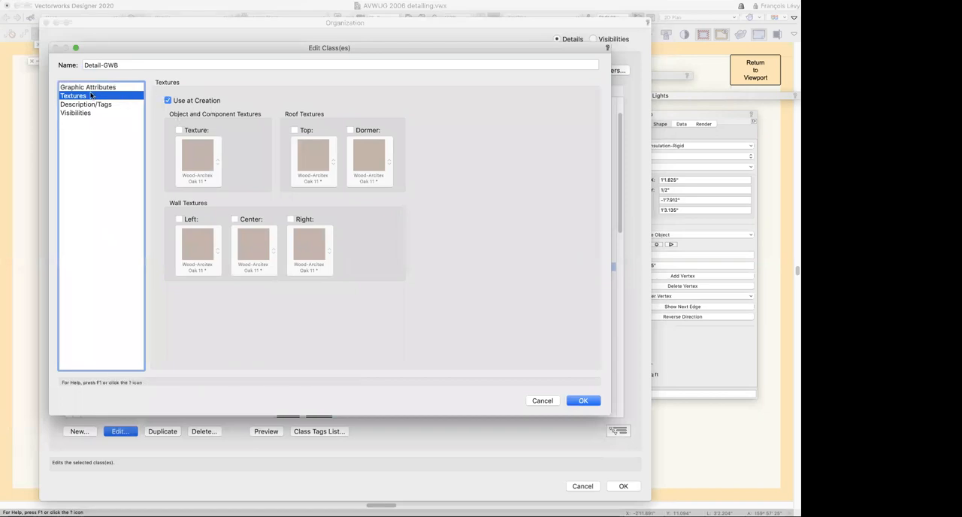
click(86, 88)
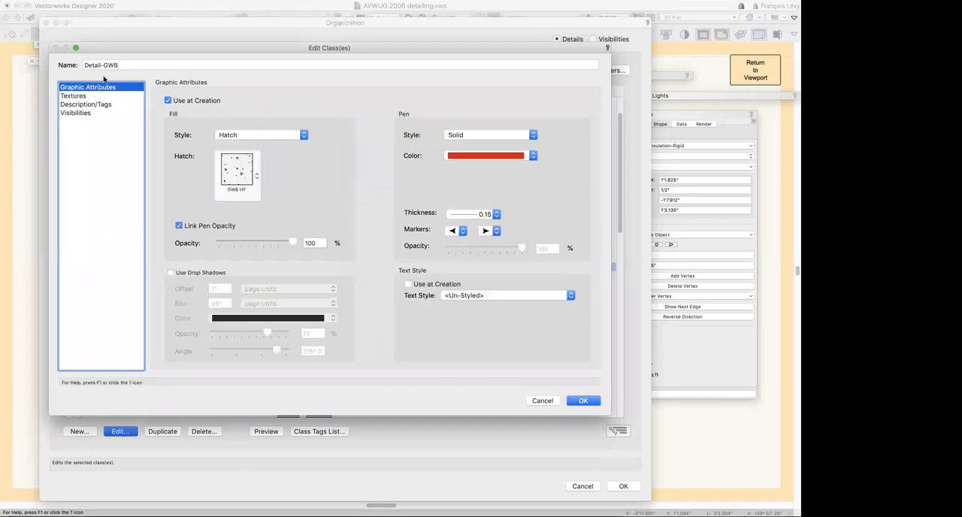
click(541, 400)
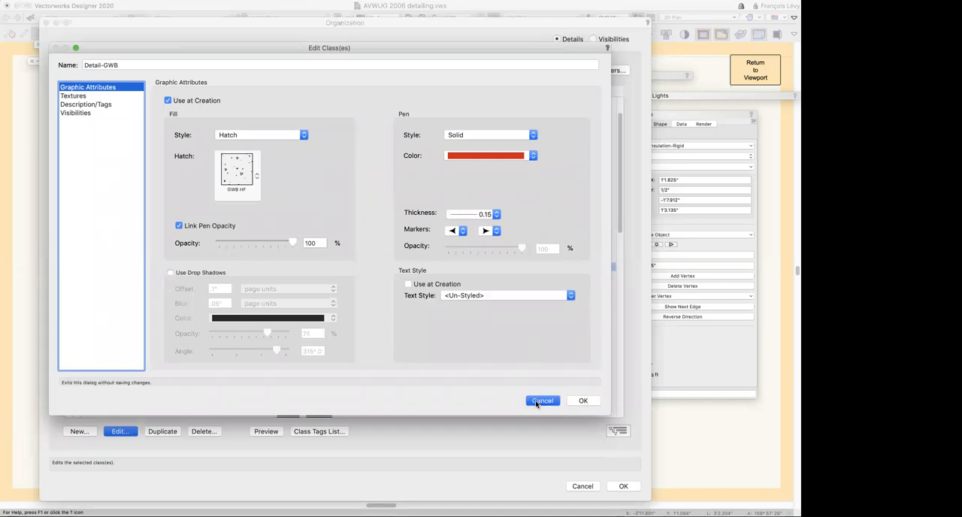
scroll(536, 401, up, 2)
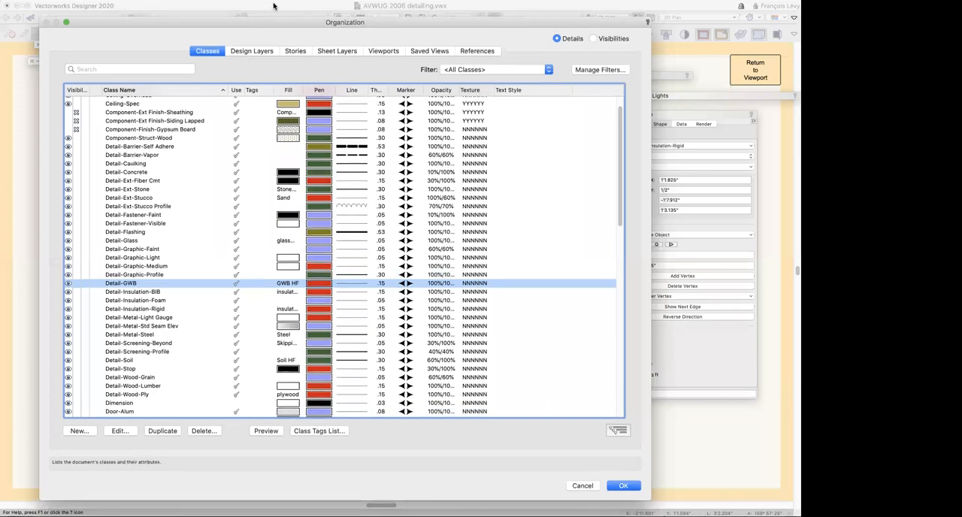
drag(263, 22, 286, 6)
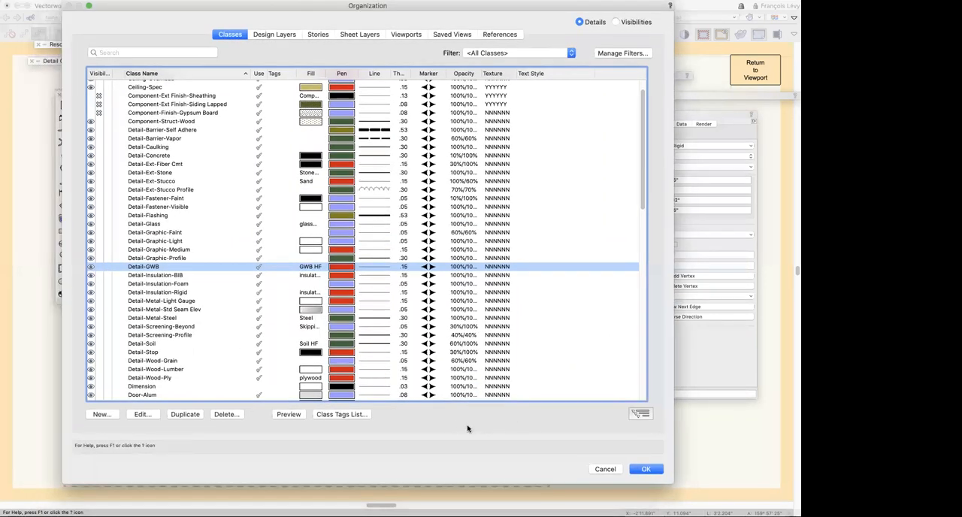
click(646, 468)
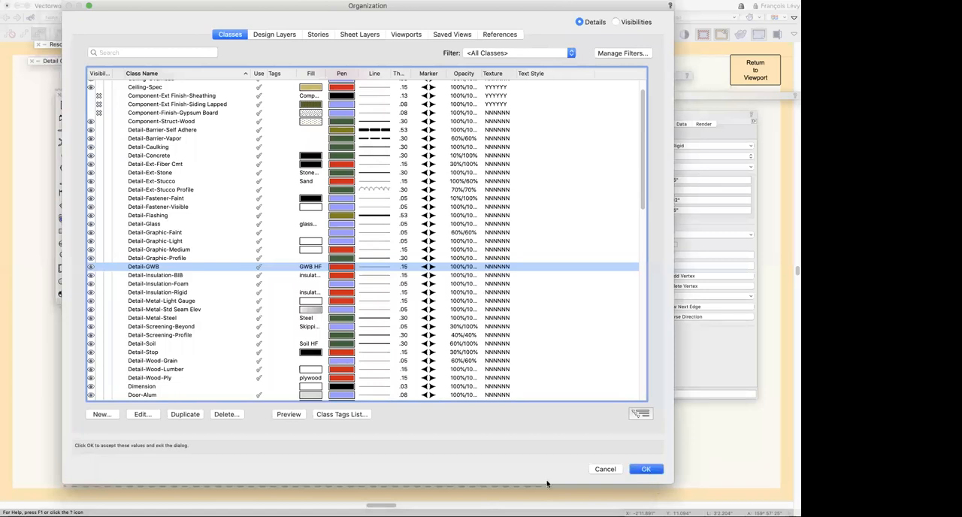
key(Return)
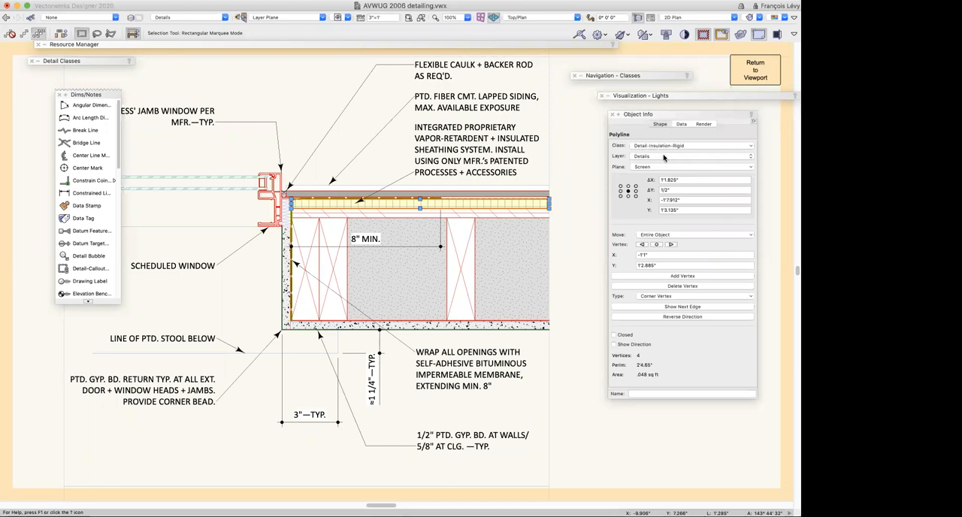
Inspect the class and object settings of the siding, plywood sheathing and wood studs in the window jamb detail
click(538, 196)
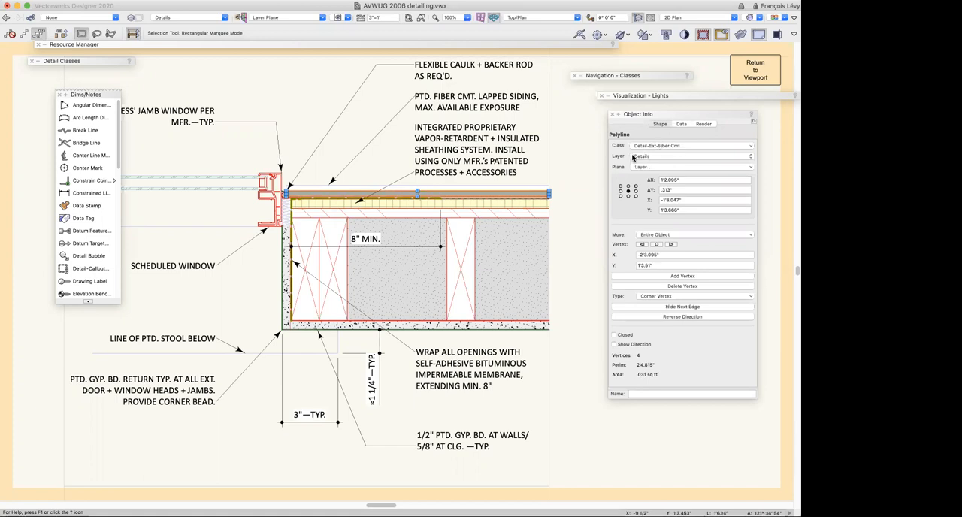
scroll(589, 185, up, 1)
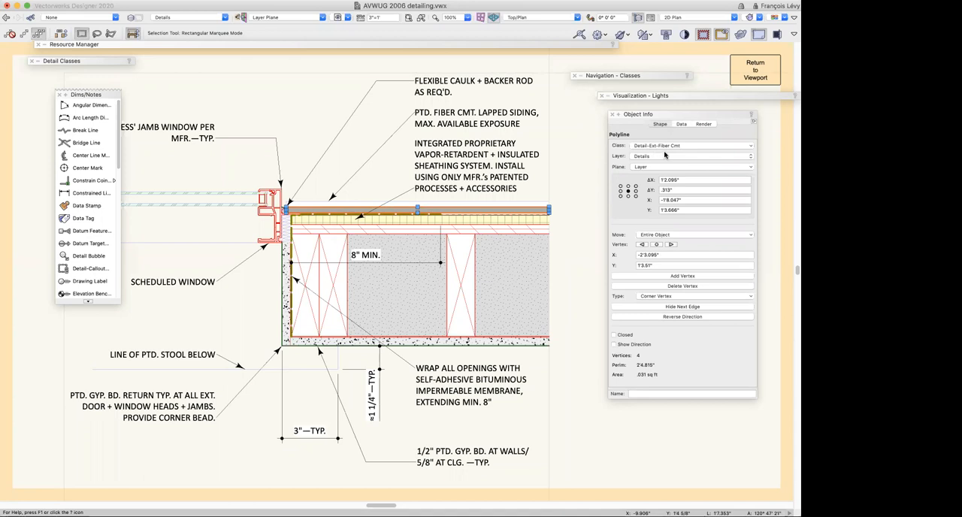
click(531, 228)
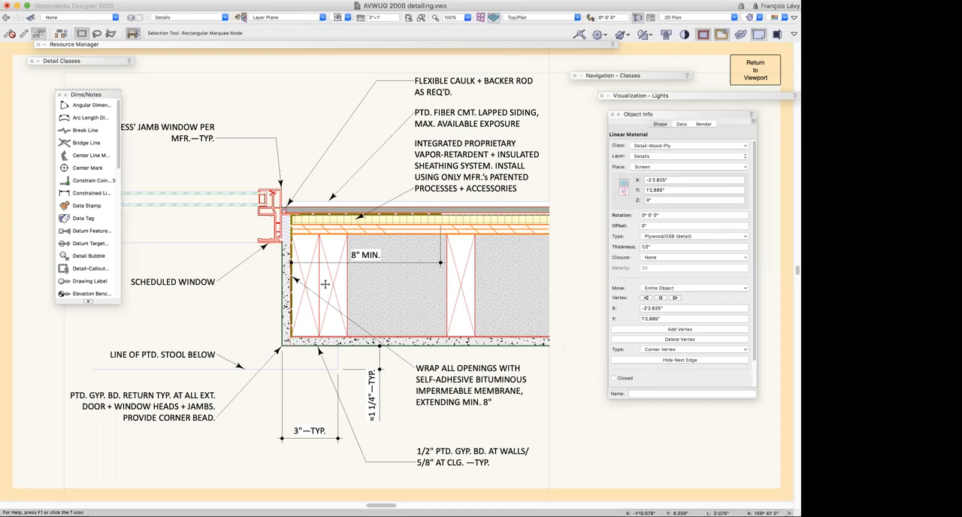
click(308, 276)
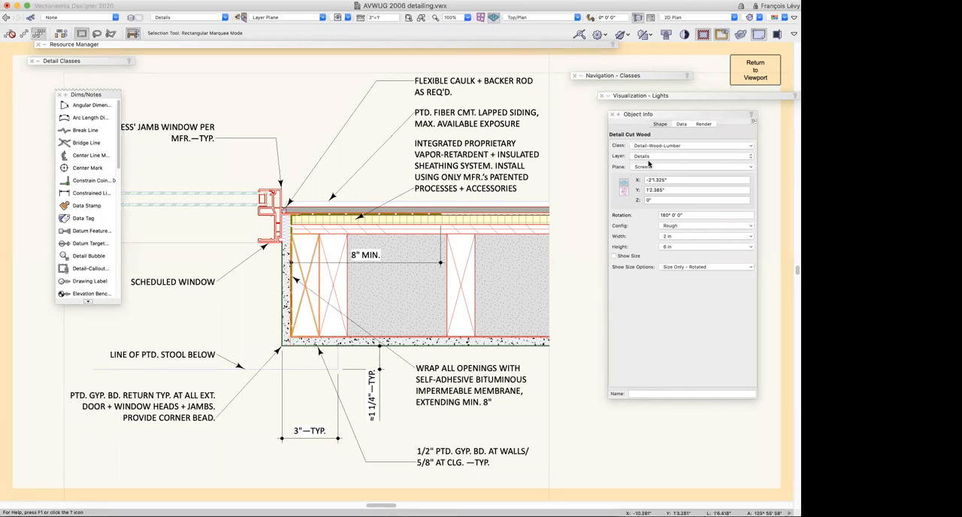
click(342, 293)
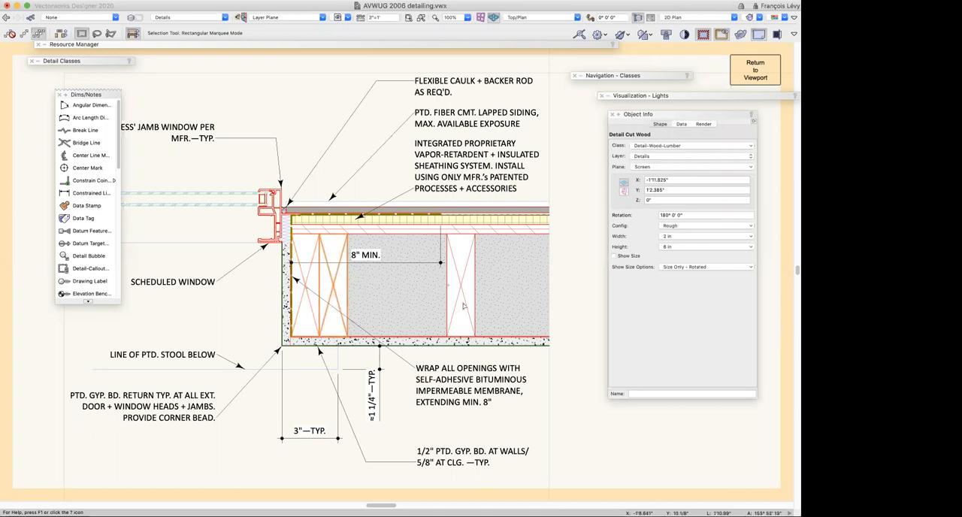
click(464, 315)
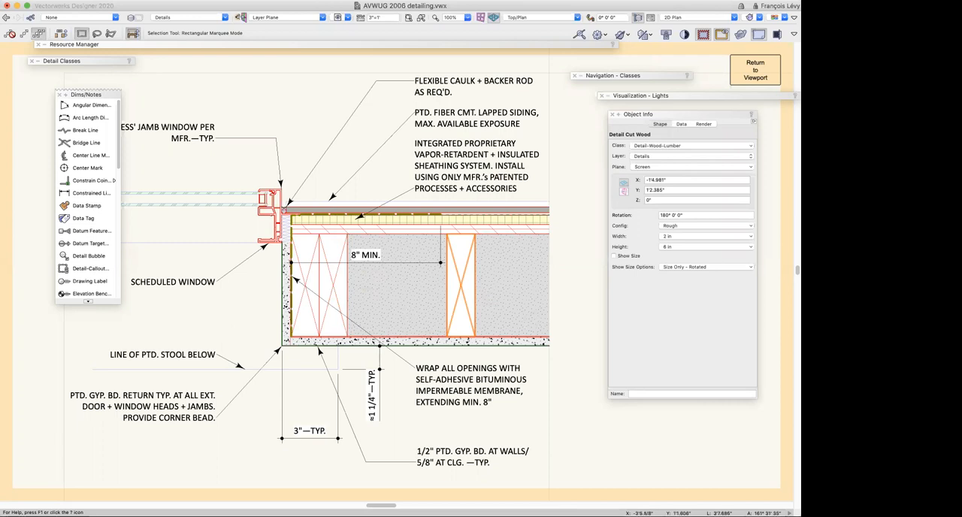
Move the snapping palette beside the Dims/Notes palette and look over the window jamb detail and the neighbouring head detail
drag(61, 293, 243, 104)
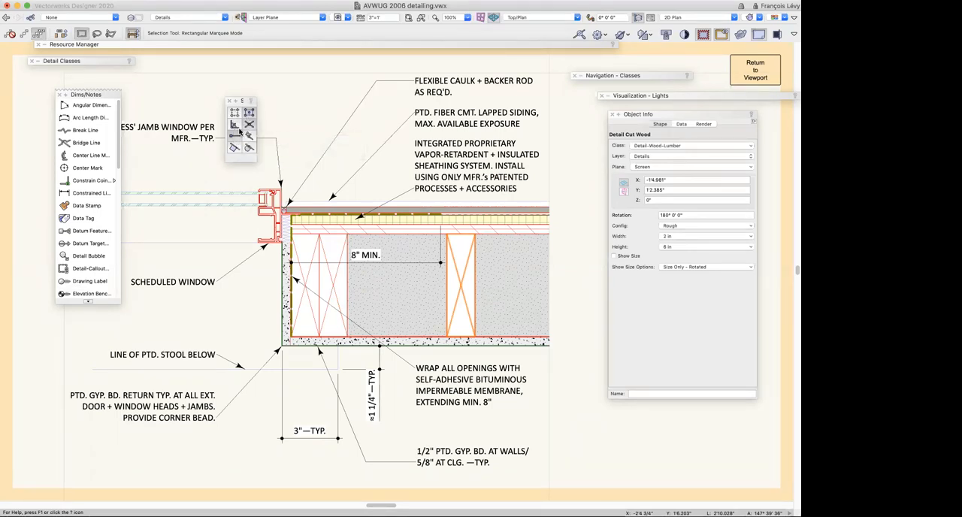
scroll(254, 318, down, 3)
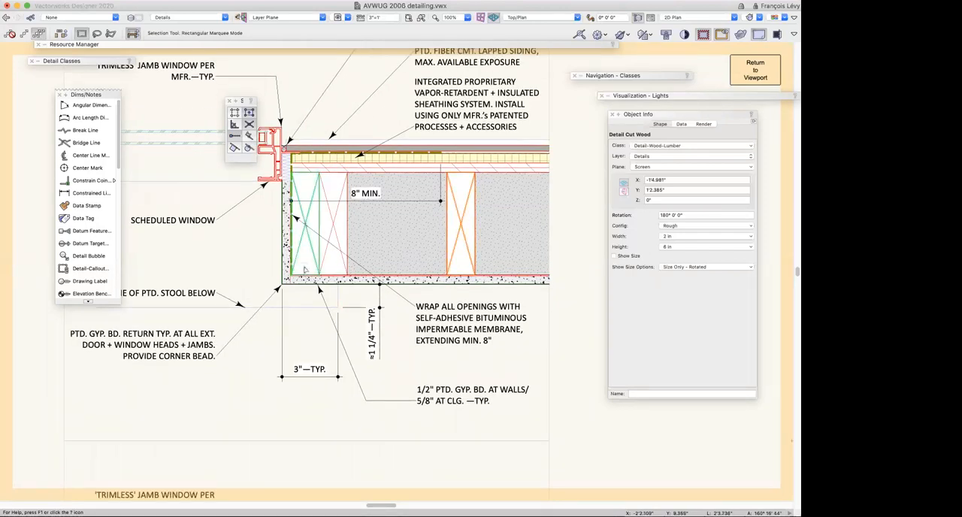
scroll(304, 268, up, 5)
scroll(305, 269, right, 4)
scroll(305, 268, up, 3)
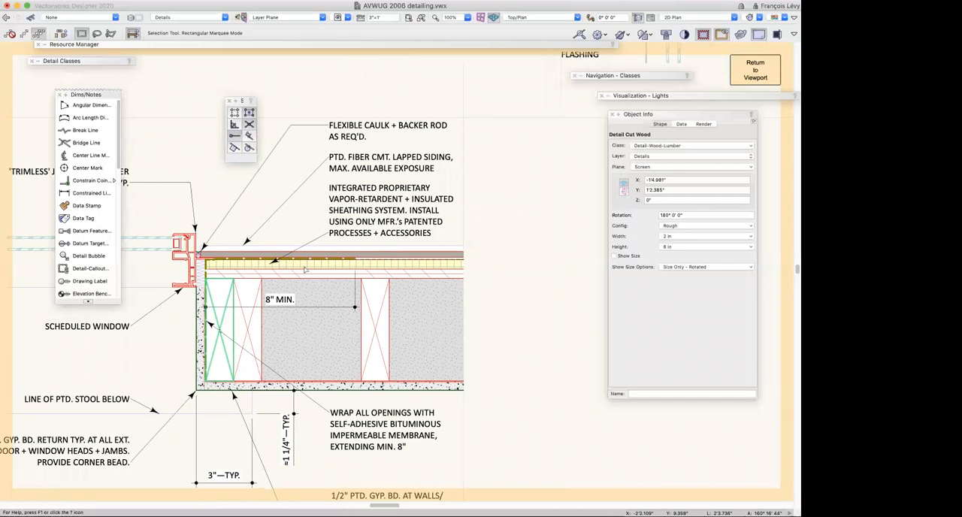
scroll(304, 270, right, 10)
scroll(305, 269, up, 3)
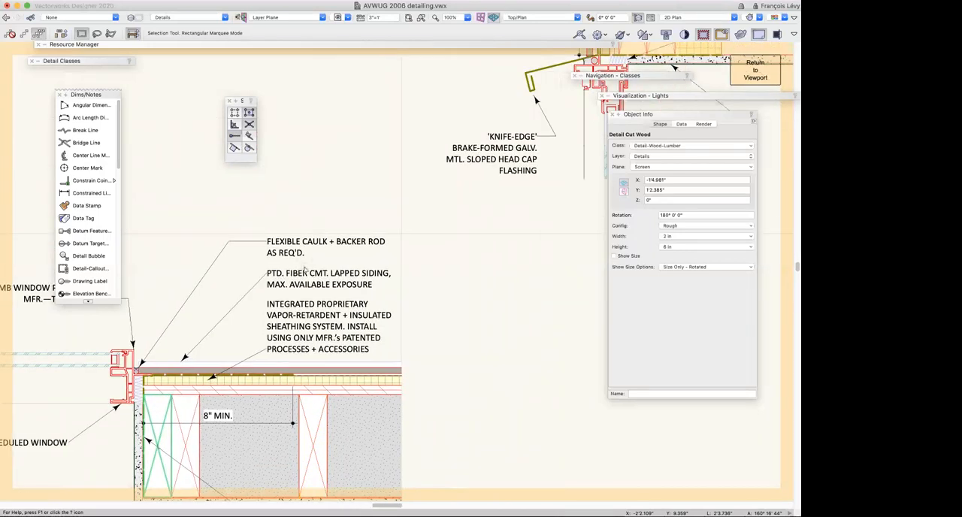
scroll(304, 269, right, 2)
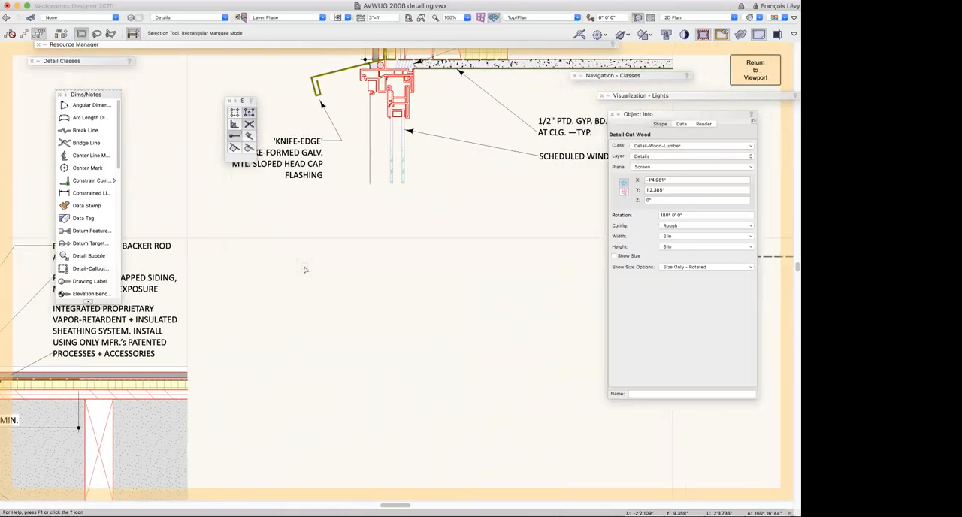
scroll(305, 269, left, 15)
scroll(304, 269, down, 2)
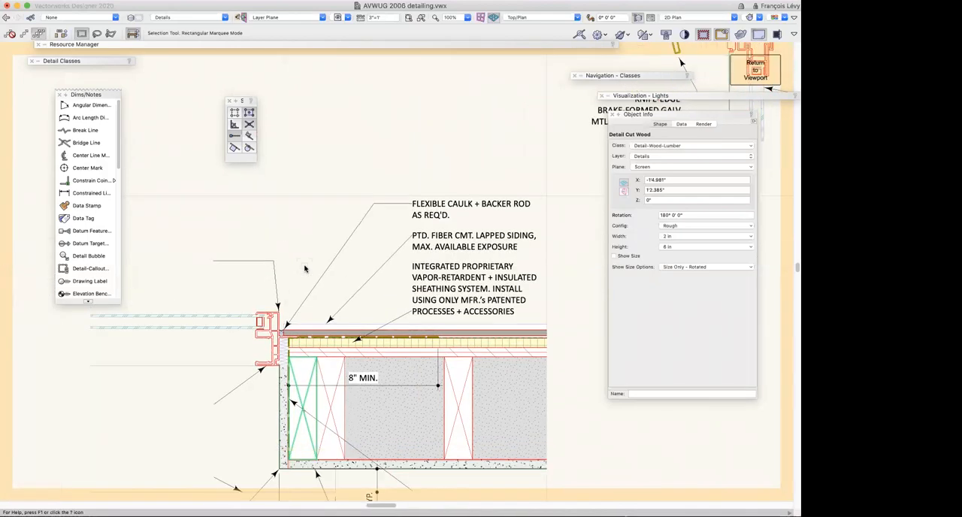
Inspect the class and object settings of the plywood sheathing and rigid insulation where the wall ends in the window jamb detail
key(c)
mouse_move(224, 271)
mouse_down()
mouse_move(513, 441)
mouse_move(563, 421)
mouse_up()
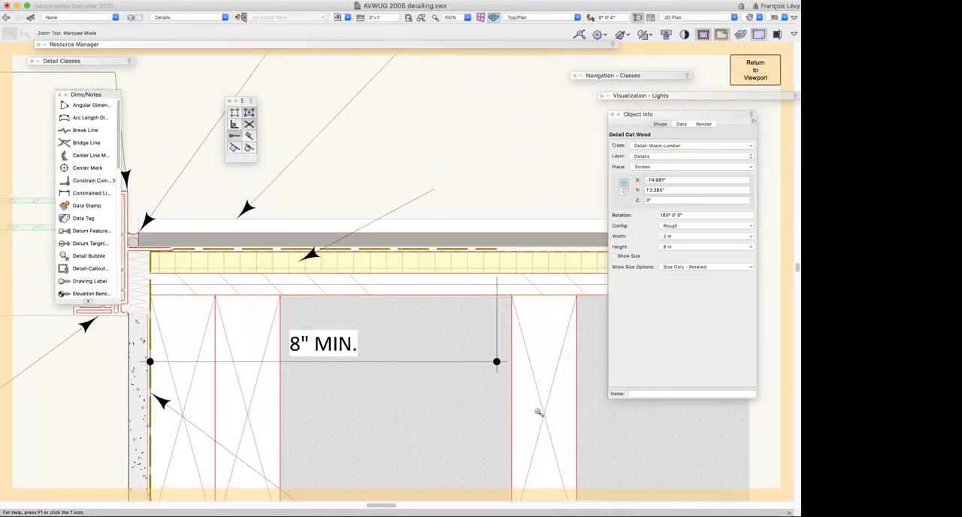
scroll(470, 391, right, 13)
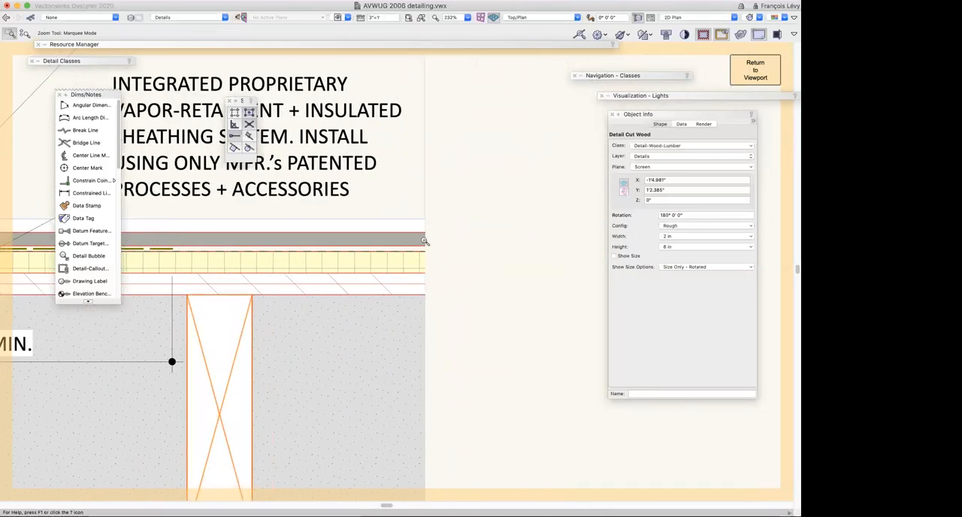
key(x)
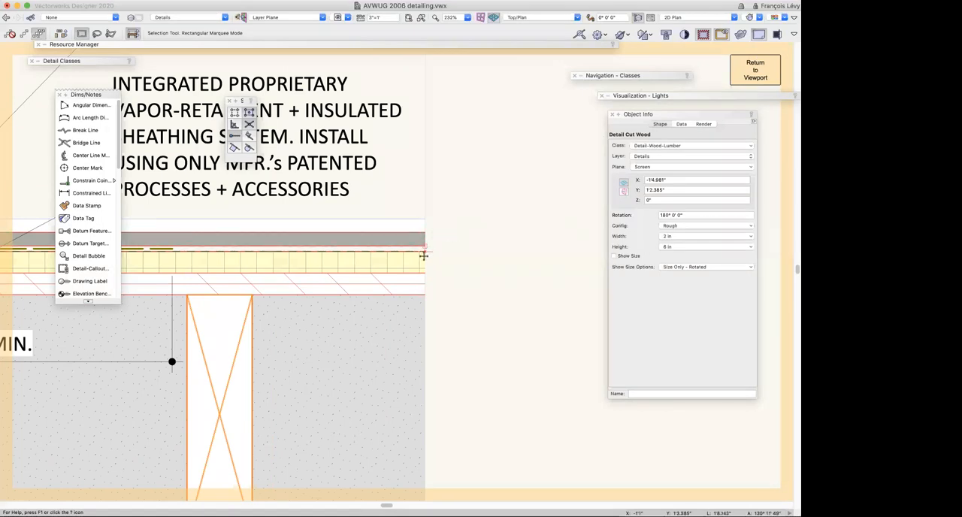
click(406, 290)
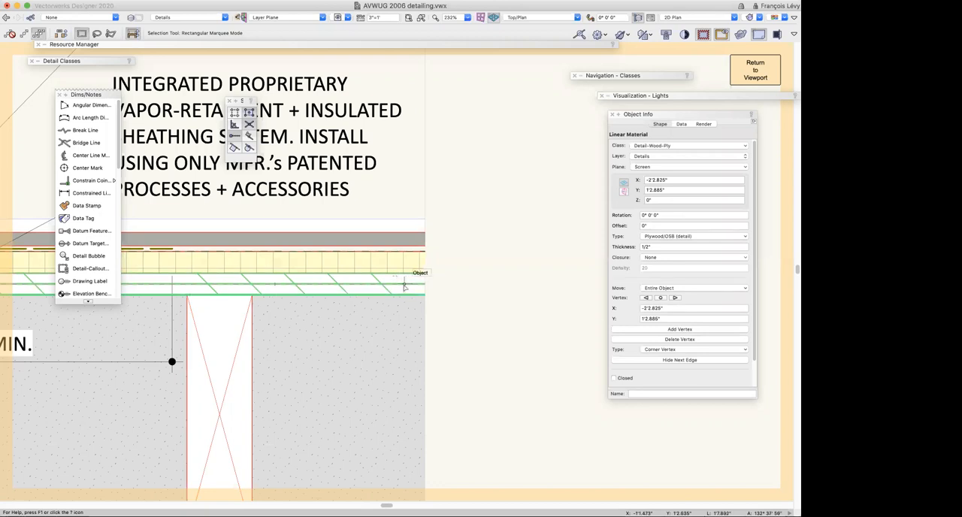
click(403, 284)
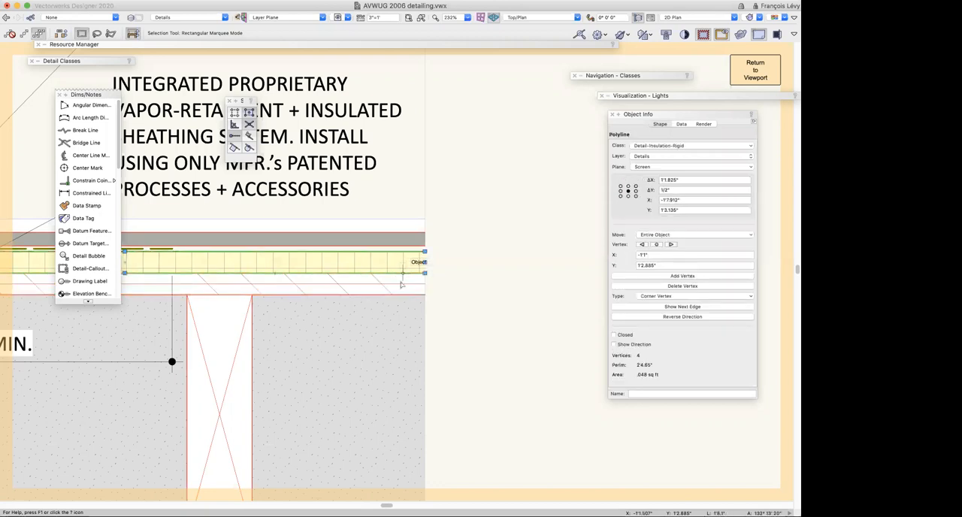
click(403, 282)
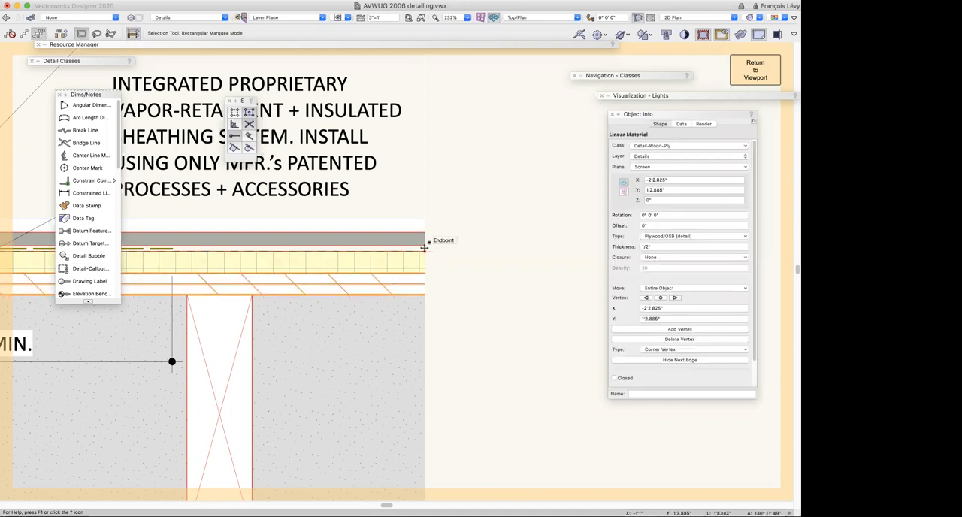
key(2)
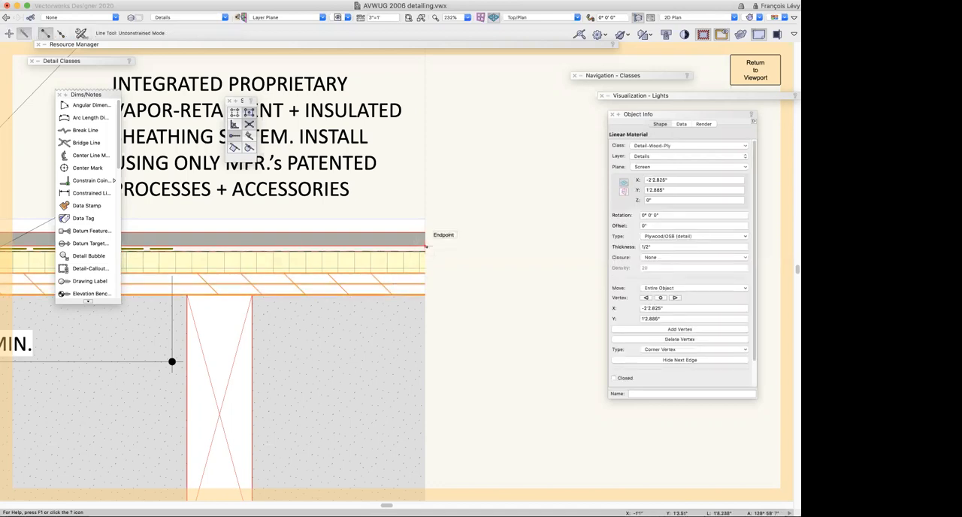
click(425, 251)
key(Escape)
Inspect the class and shape of the self-adhesive membrane wrapping the studs in the window jamb detail
scroll(479, 267, left, 15)
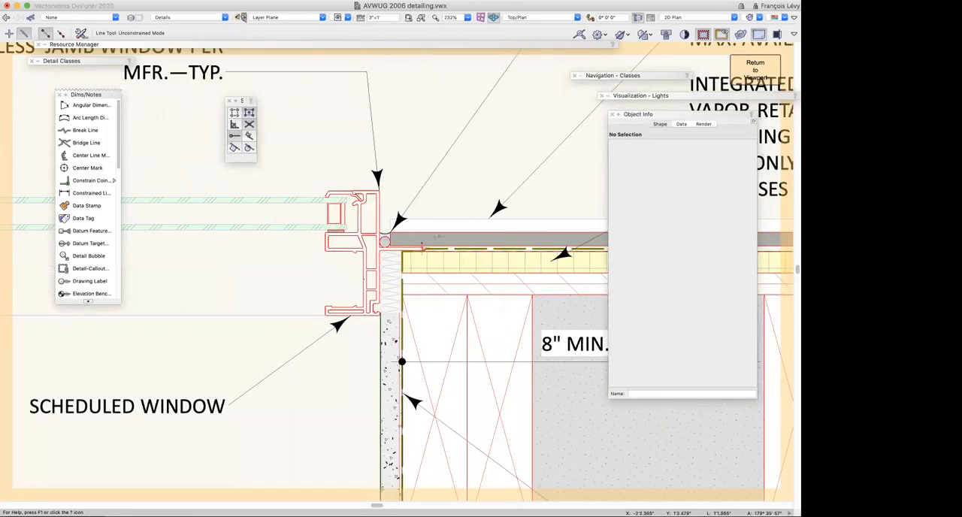
scroll(423, 247, right, 2)
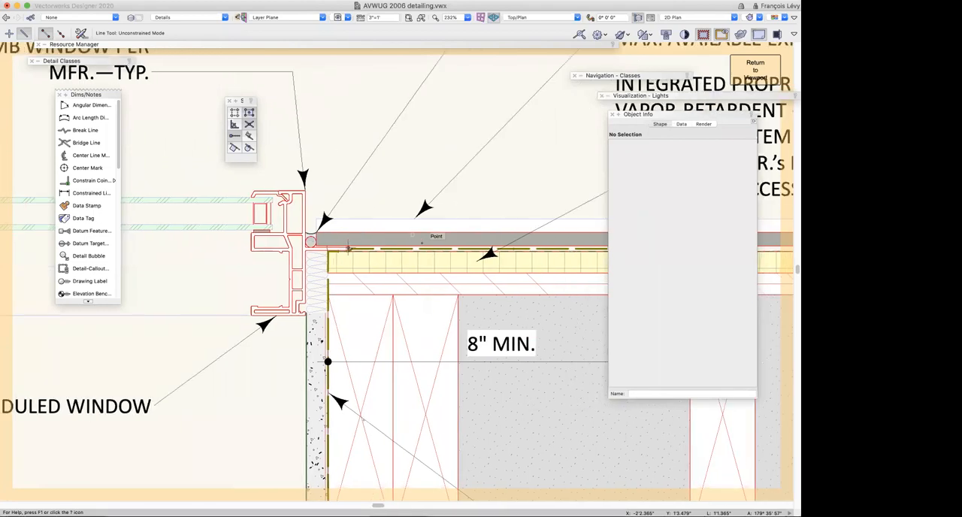
scroll(349, 249, right, 10)
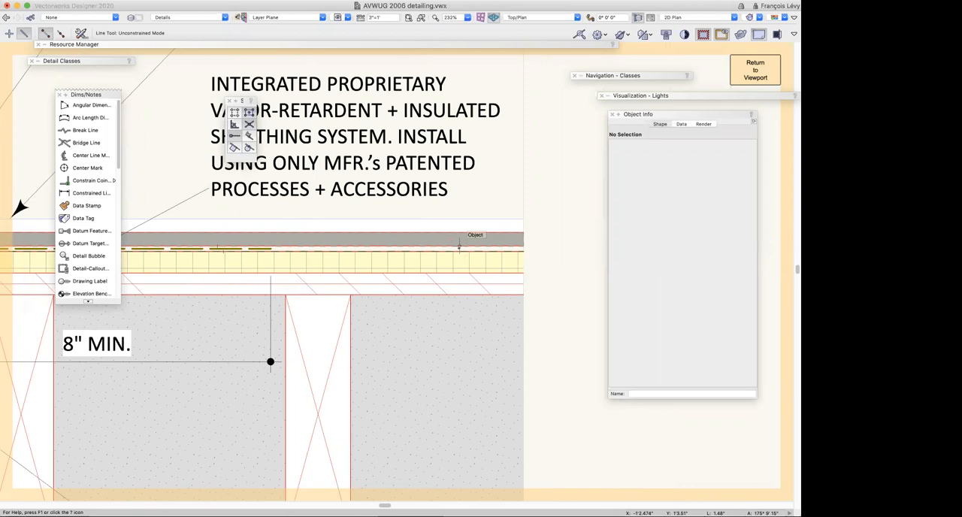
scroll(459, 245, left, 5)
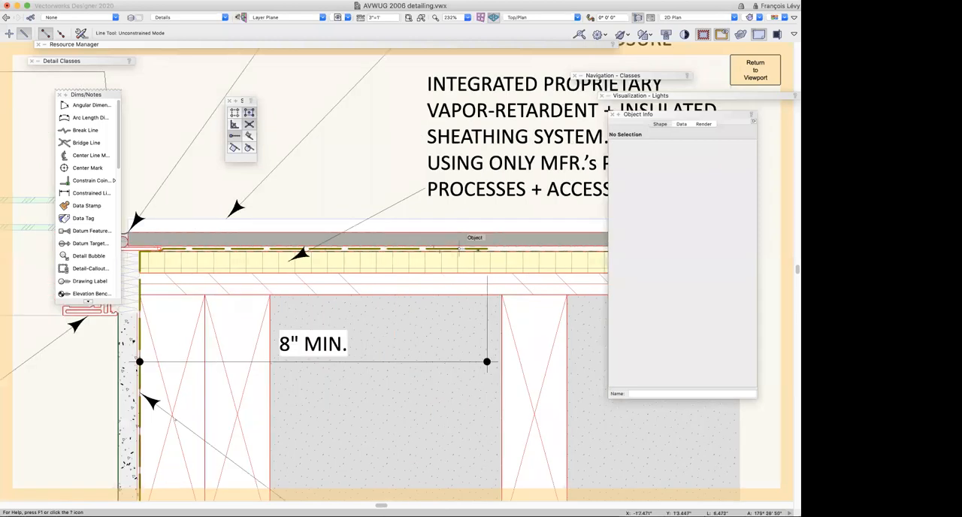
key(x)
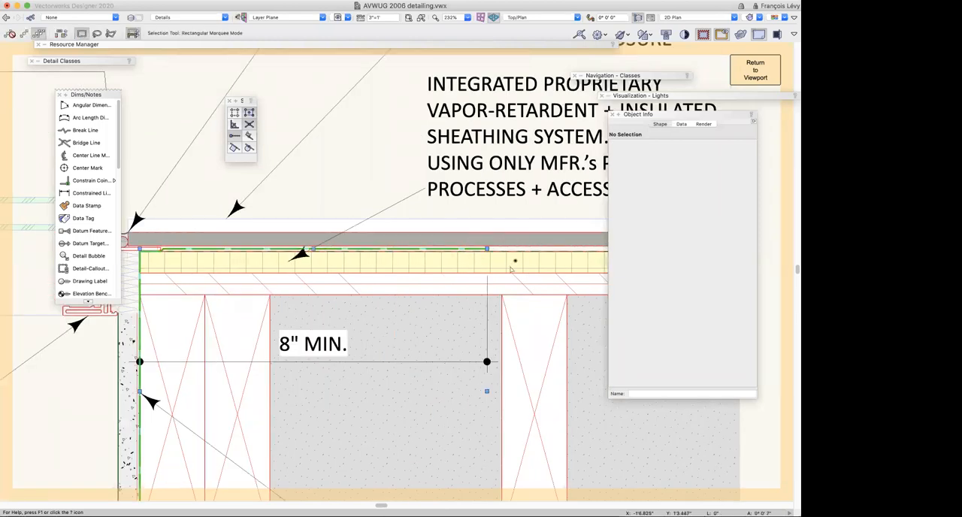
click(480, 248)
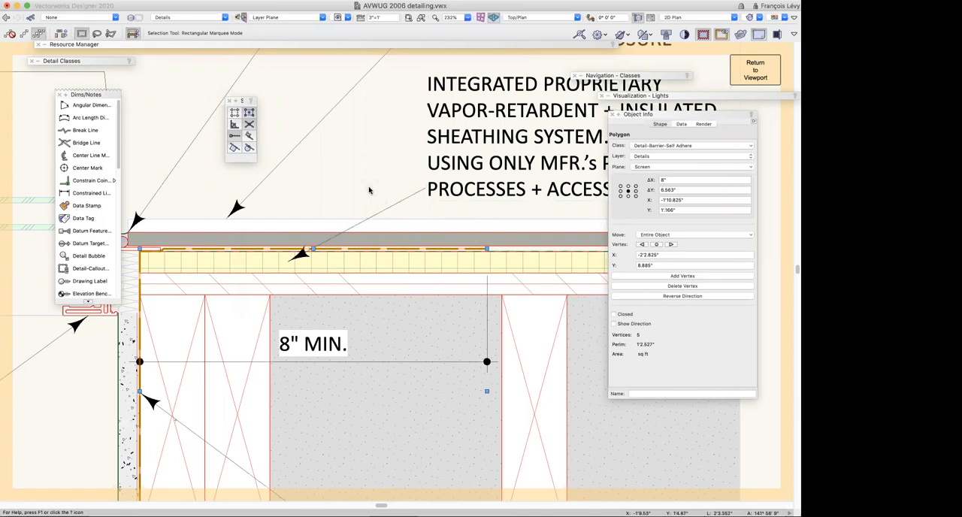
Look over the jamb, sill and door details around the window jamb detail, return to the membrane and deselect it
scroll(370, 190, down, 2)
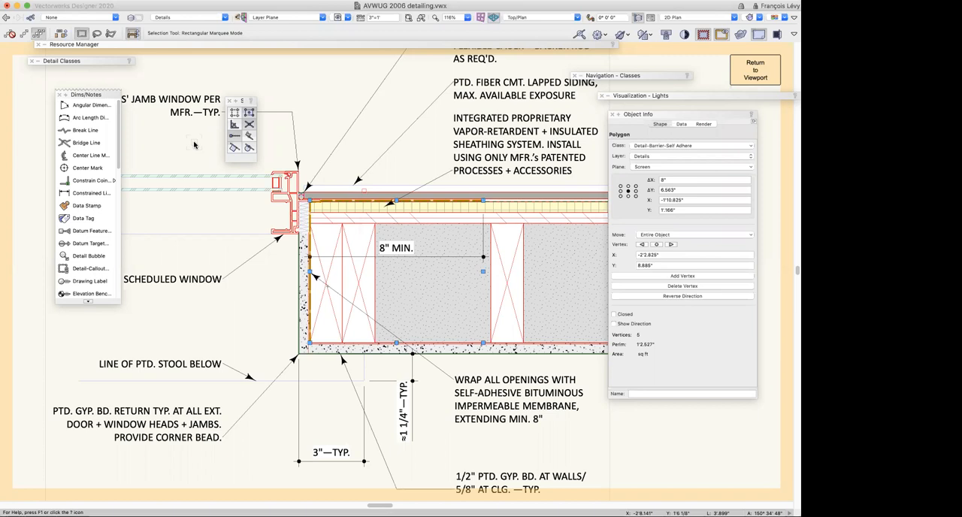
scroll(194, 145, down, 10)
scroll(194, 144, right, 8)
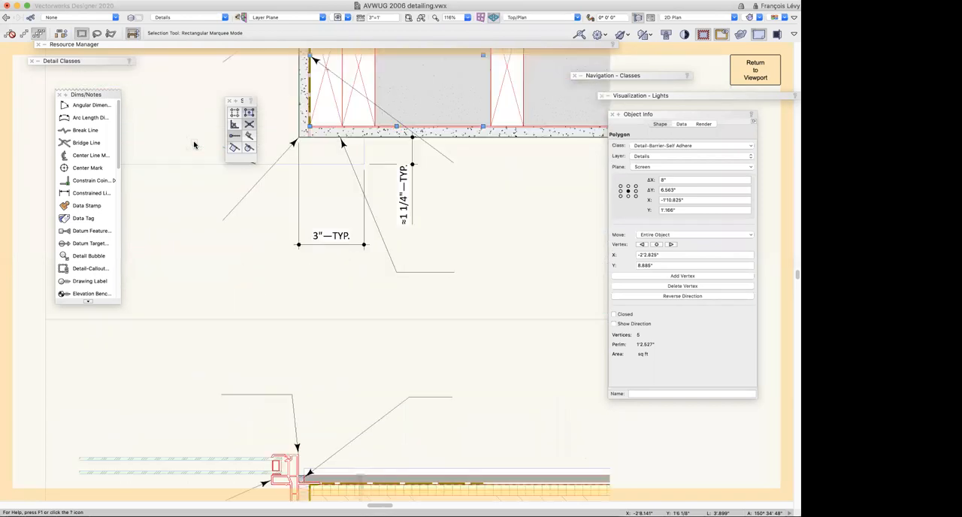
scroll(194, 145, up, 5)
scroll(194, 144, left, 1)
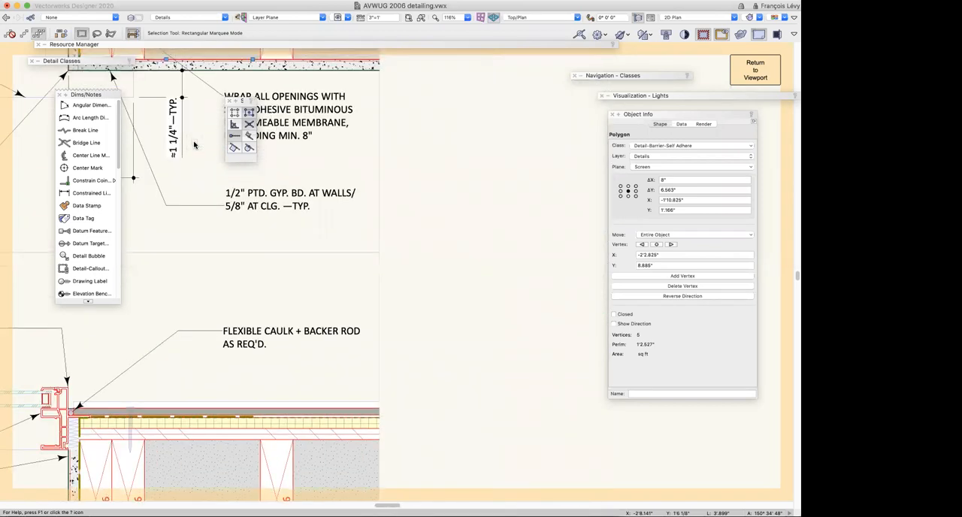
scroll(194, 144, right, 2)
key(super+2)
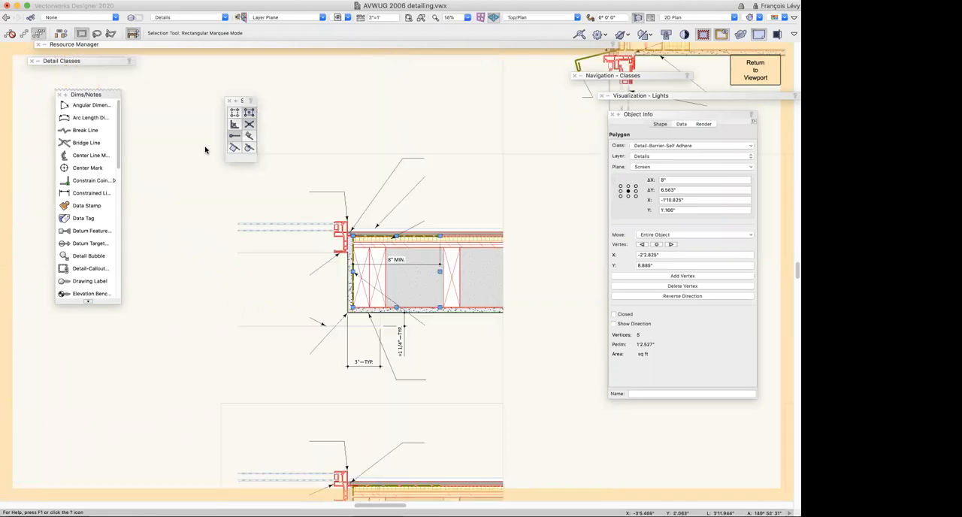
scroll(256, 163, right, 1)
scroll(257, 163, right, 5)
scroll(256, 163, down, 2)
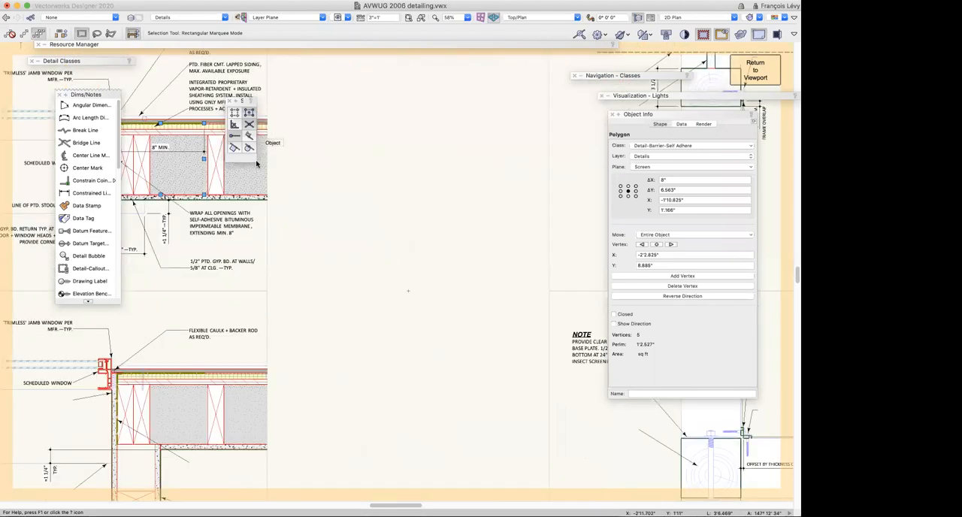
scroll(256, 163, left, 13)
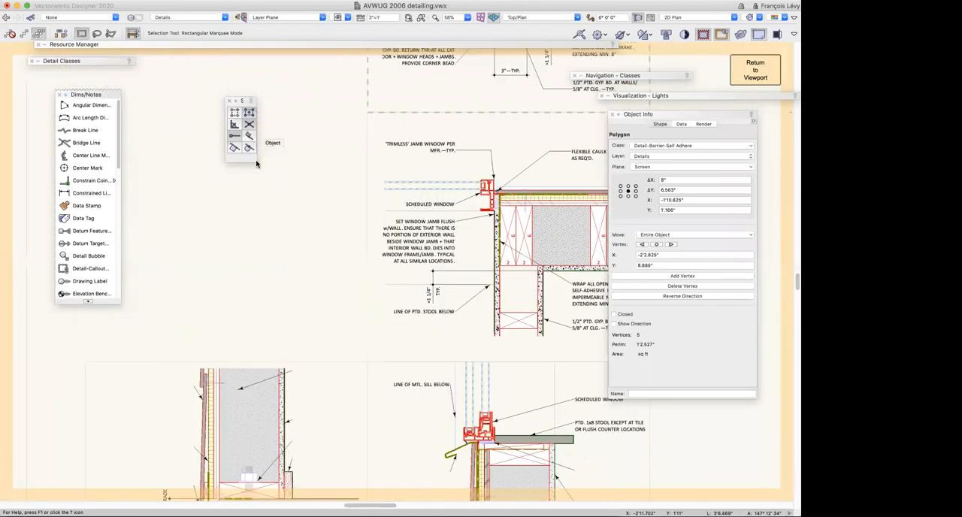
scroll(256, 163, down, 10)
scroll(256, 163, down, 7)
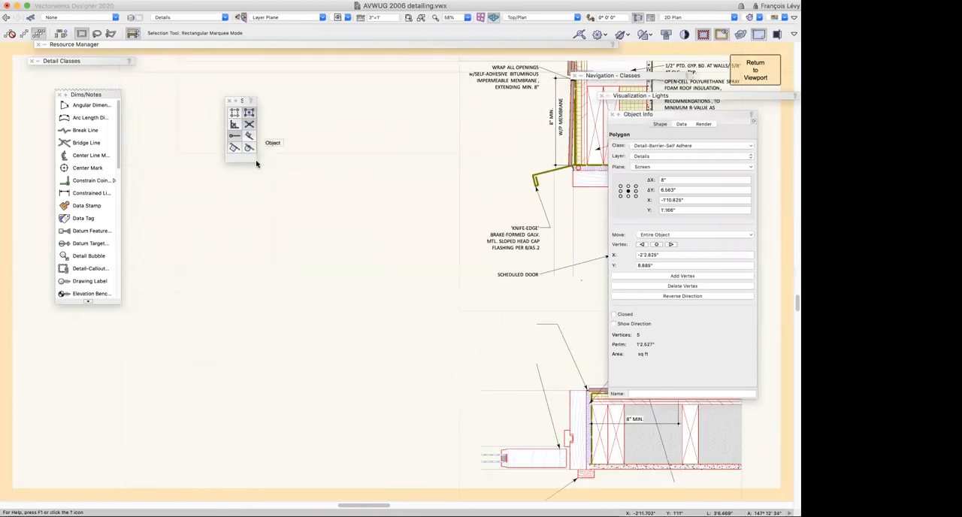
key(super+6)
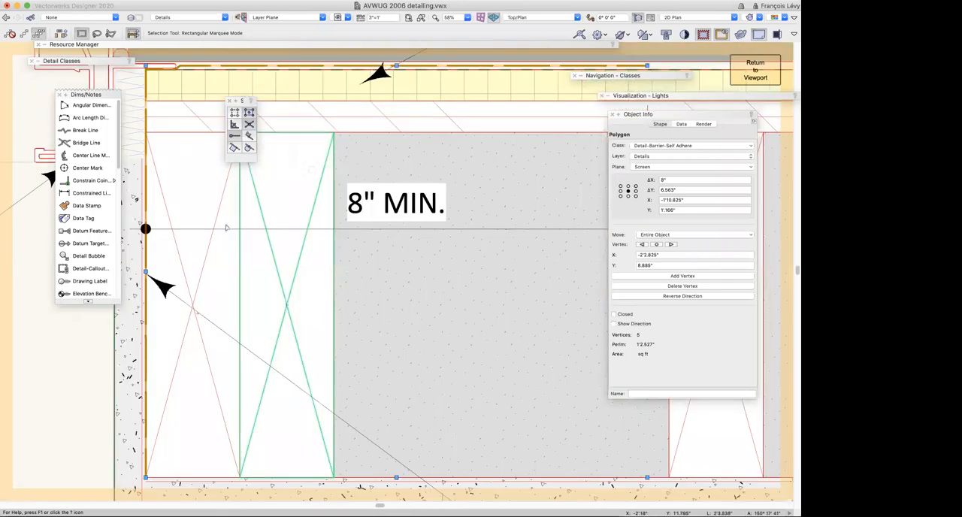
click(70, 376)
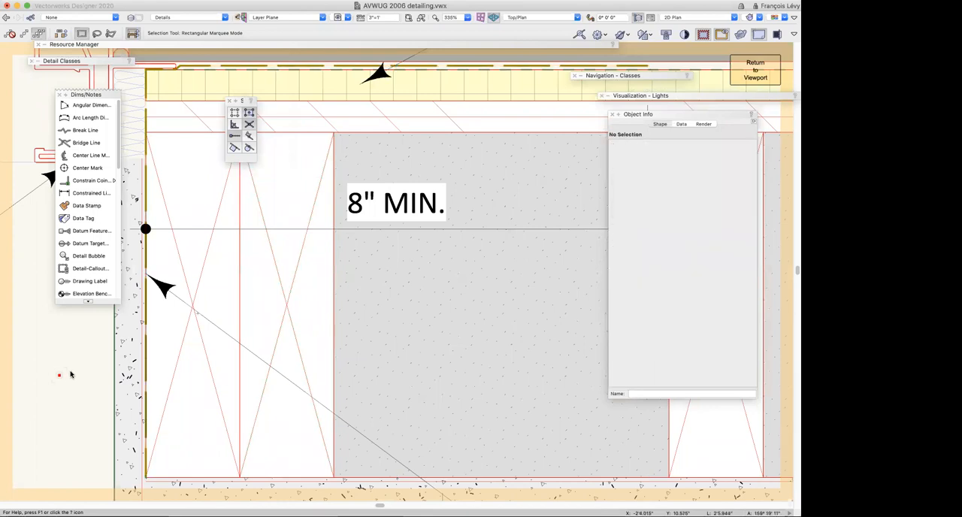
Find the steel railing detail among all the details and open its group of flat stock members
key(super+4)
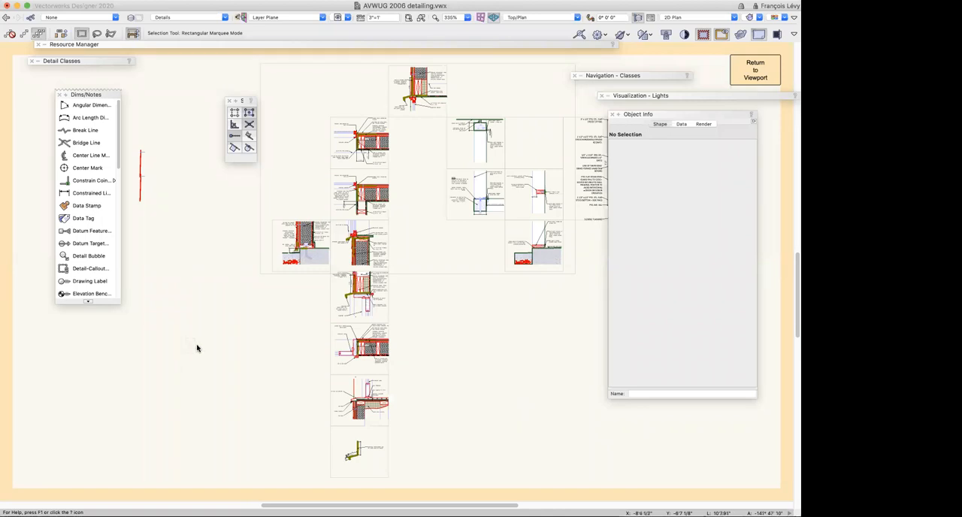
scroll(475, 373, down, 5)
scroll(474, 372, right, 10)
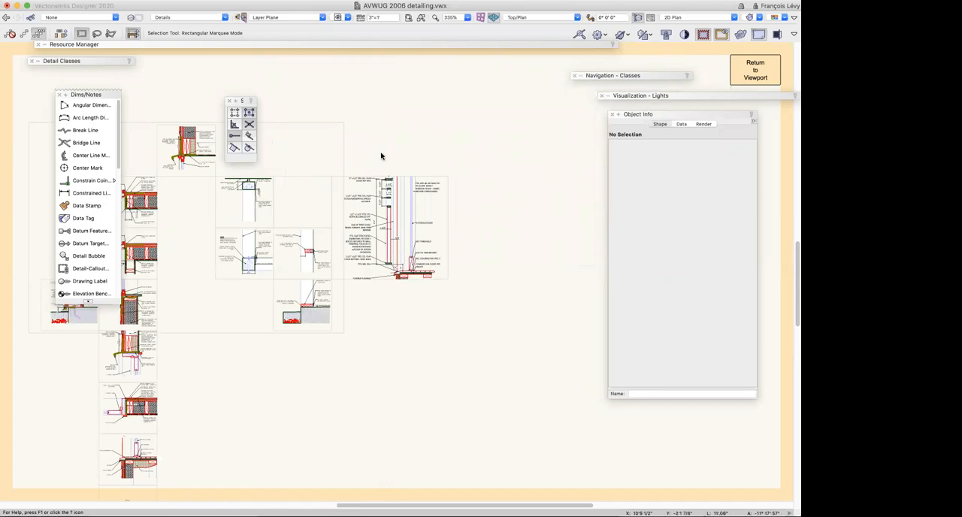
key(c)
drag(353, 159, 416, 224)
click(416, 224)
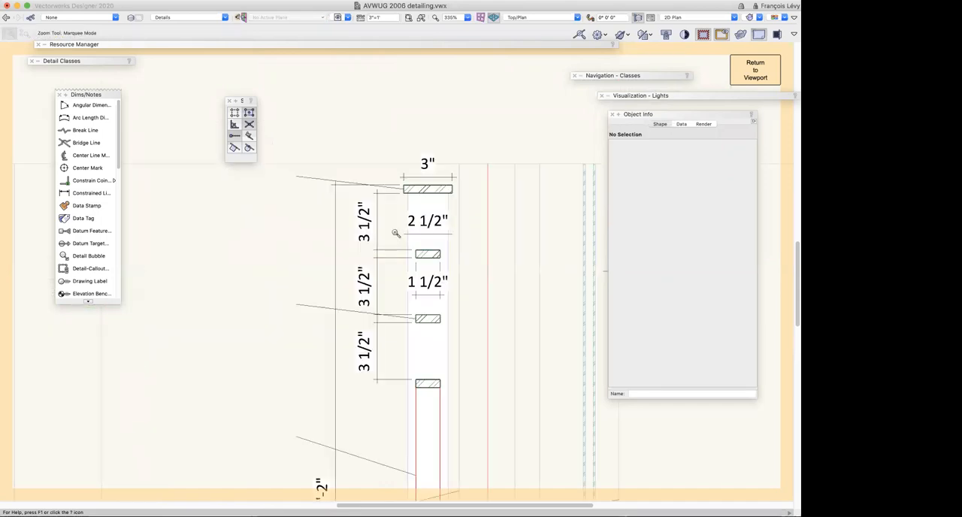
key(x)
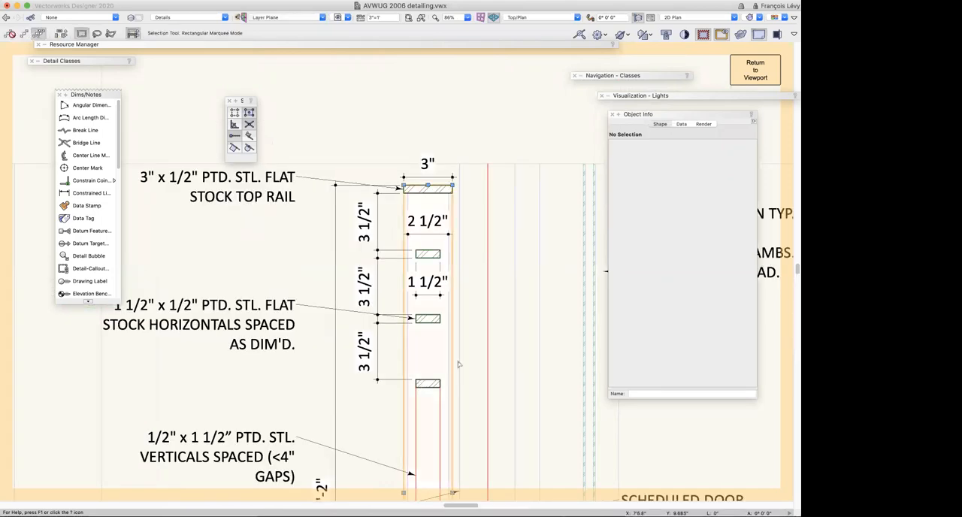
click(435, 333)
double_click(452, 344)
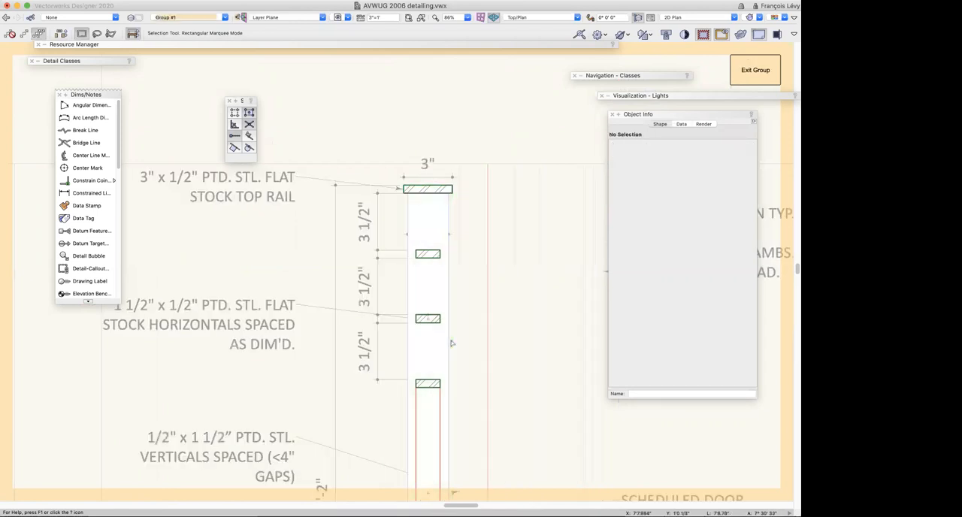
Align the four steel flat stock sections on their horizontal centers and distribute them vertically by equal spacing
click(426, 380)
click(432, 384)
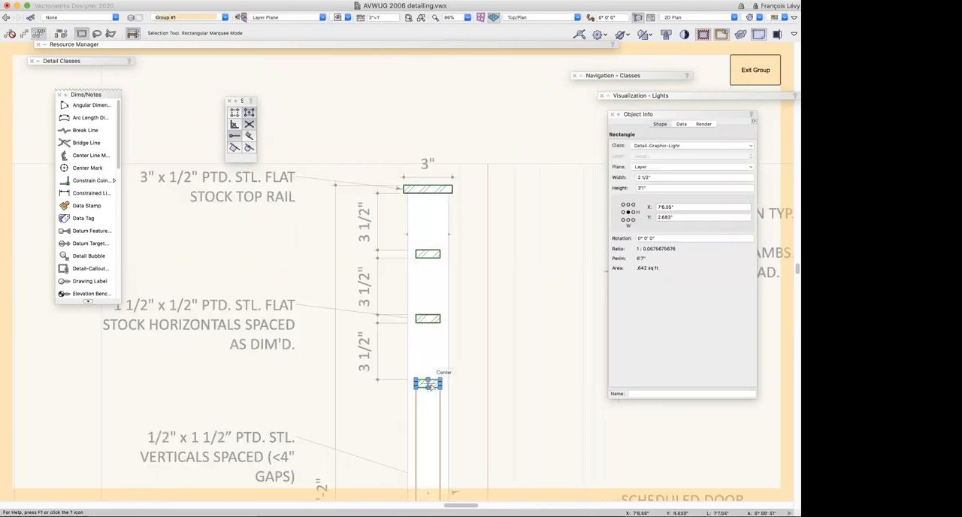
shift+click(436, 321)
shift+click(433, 257)
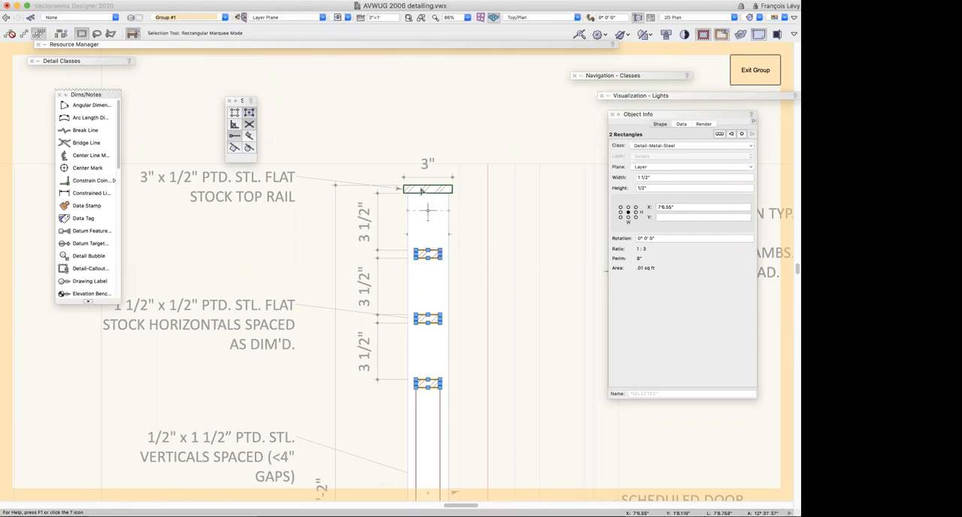
shift+click(427, 189)
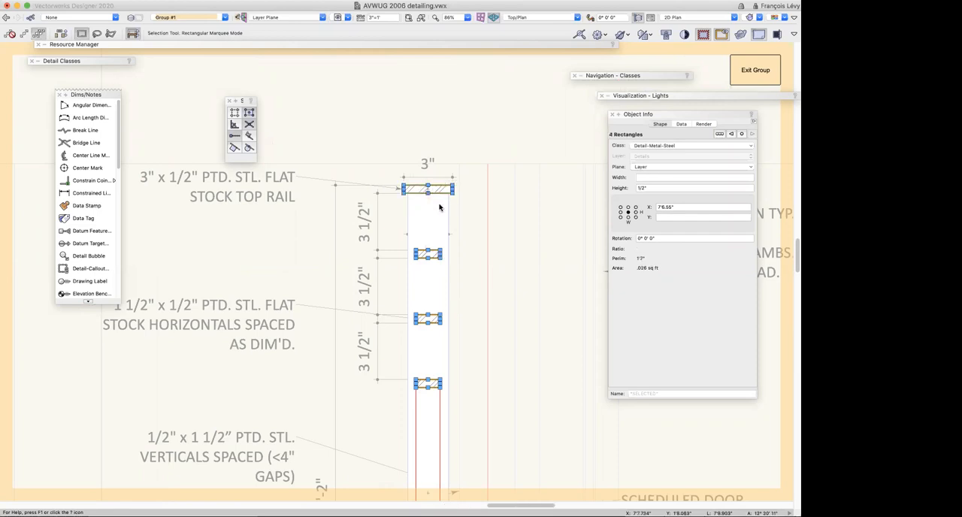
key(super+equal)
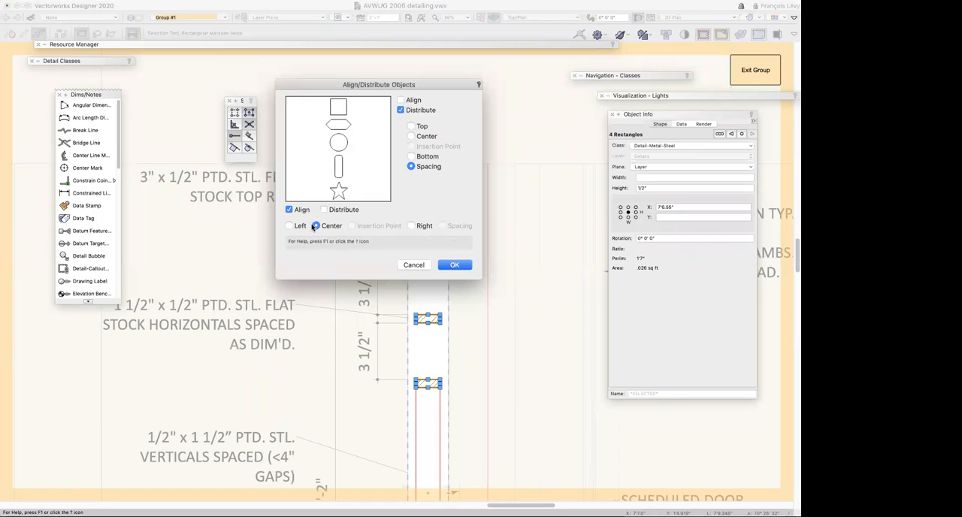
click(451, 264)
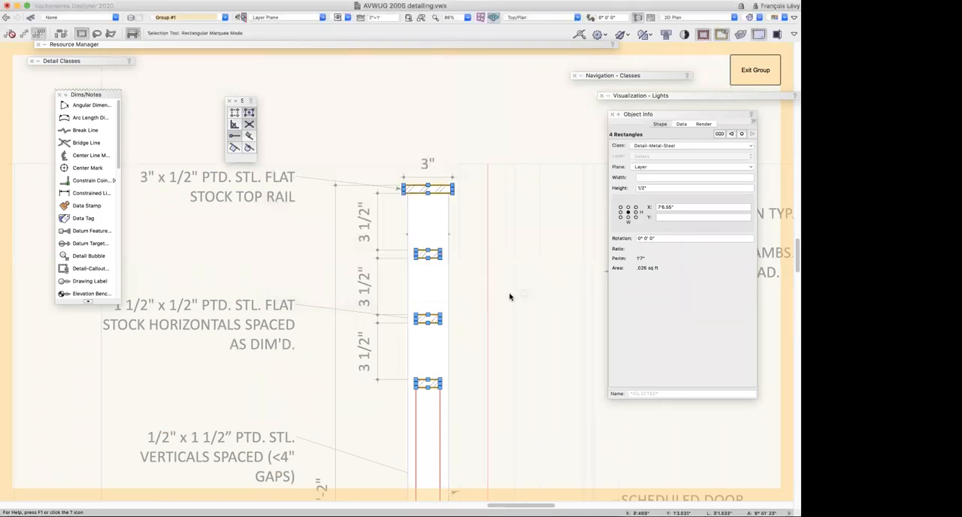
Move two intermediate flat stock horizontals out of their even spacing, one of them also sideways, and select all four sections
click(501, 298)
drag(429, 255, 428, 234)
drag(429, 319, 449, 291)
shift+click(429, 383)
shift+click(430, 234)
shift+click(440, 190)
Try center alignment with equal vertical spacing on the four flat stock sections, then undo it
key(super+apostrophe)
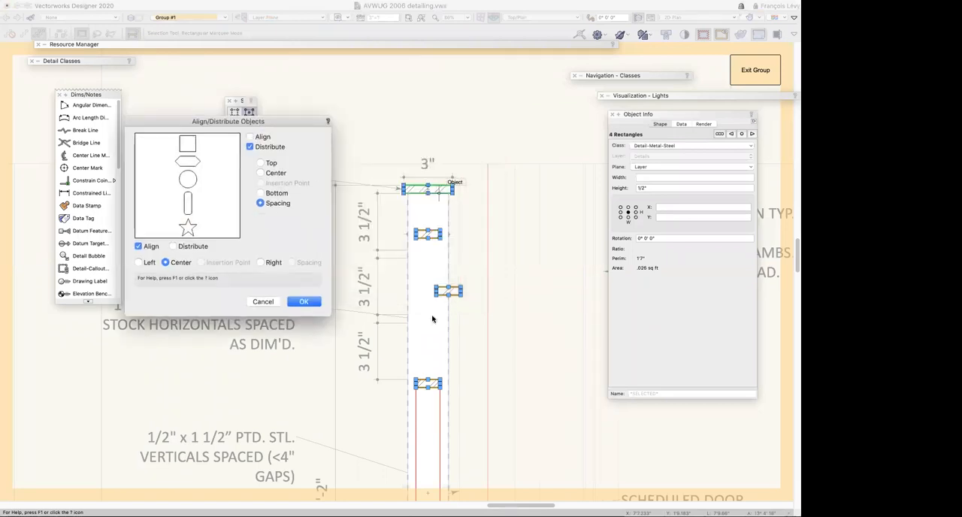
click(304, 301)
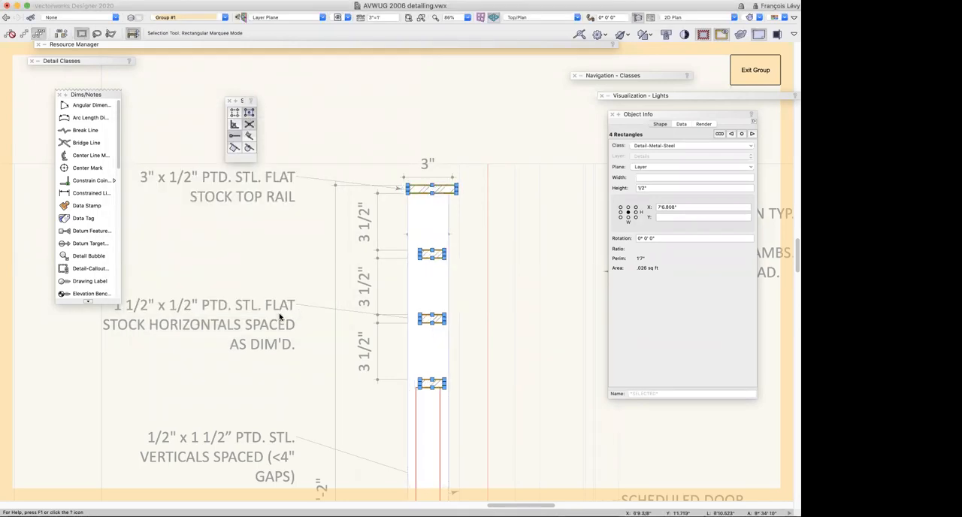
key(super+z)
key(super+shift+=)
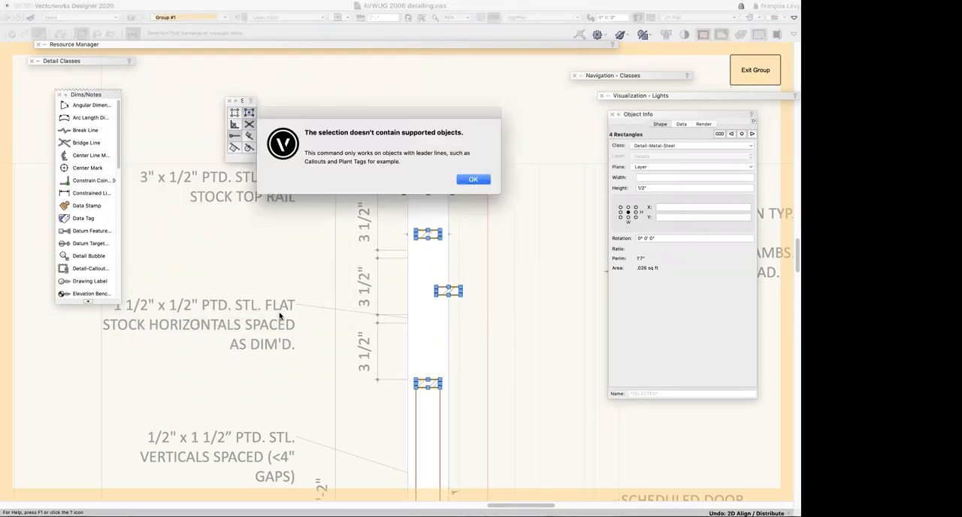
click(474, 179)
Align the four flat stock sections on their left edges and distribute them vertically by equal spacing
key(super+=)
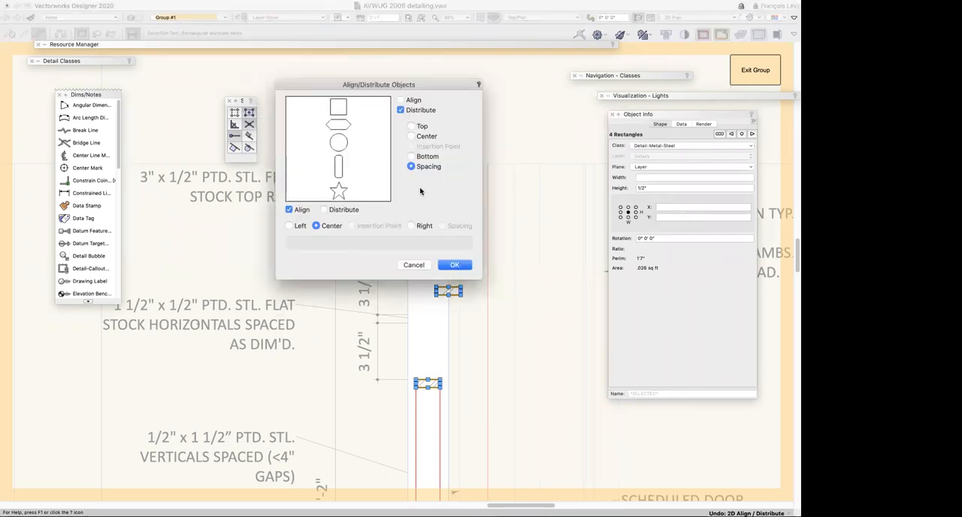
drag(357, 86, 202, 130)
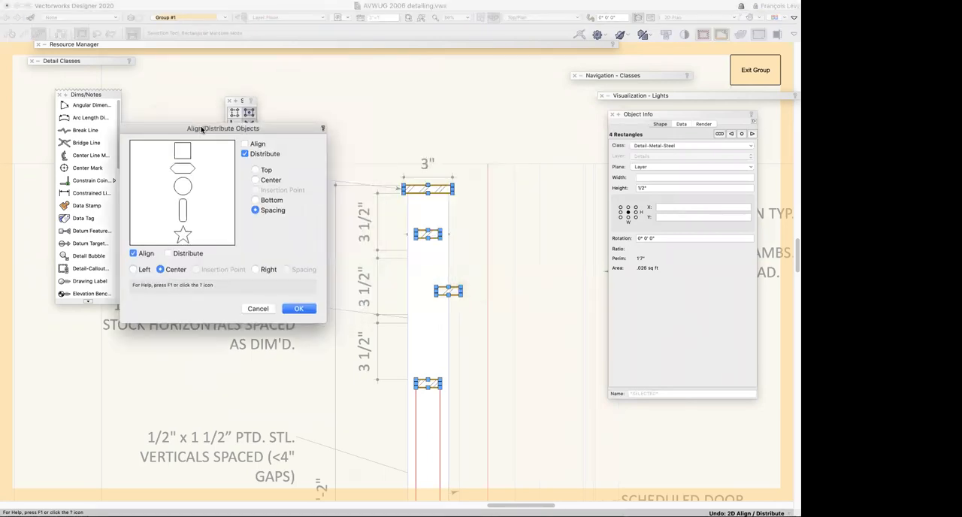
click(134, 269)
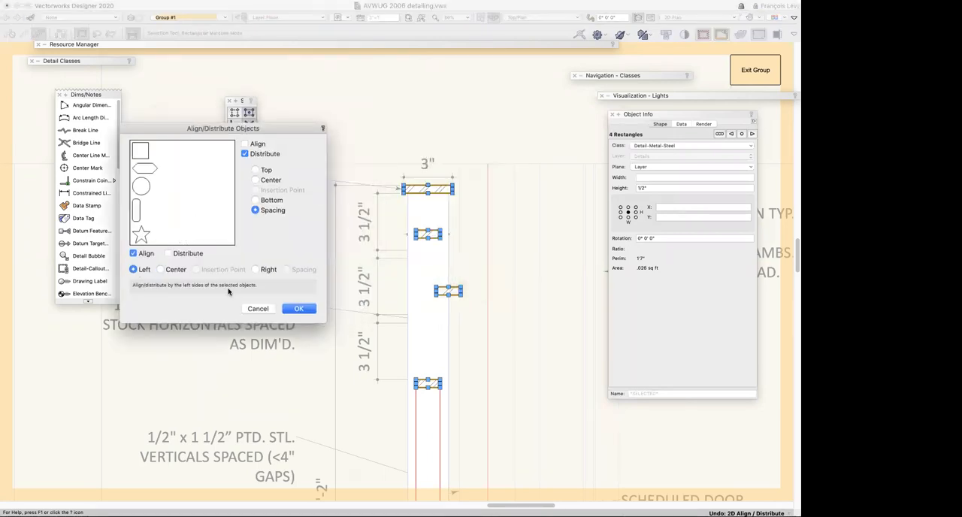
click(298, 308)
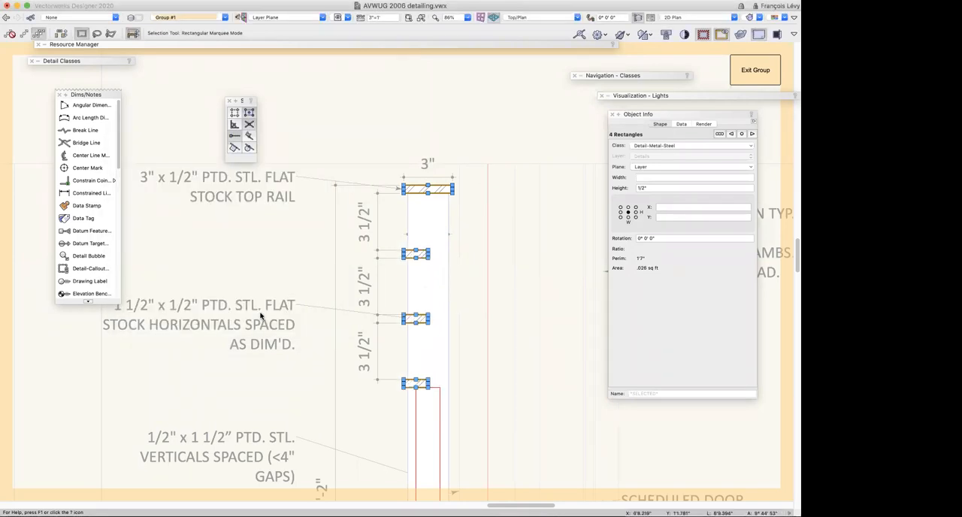
Align the four flat stock sections on their horizontal centers with equal vertical spacing and exit the group
key(super+equal)
click(315, 226)
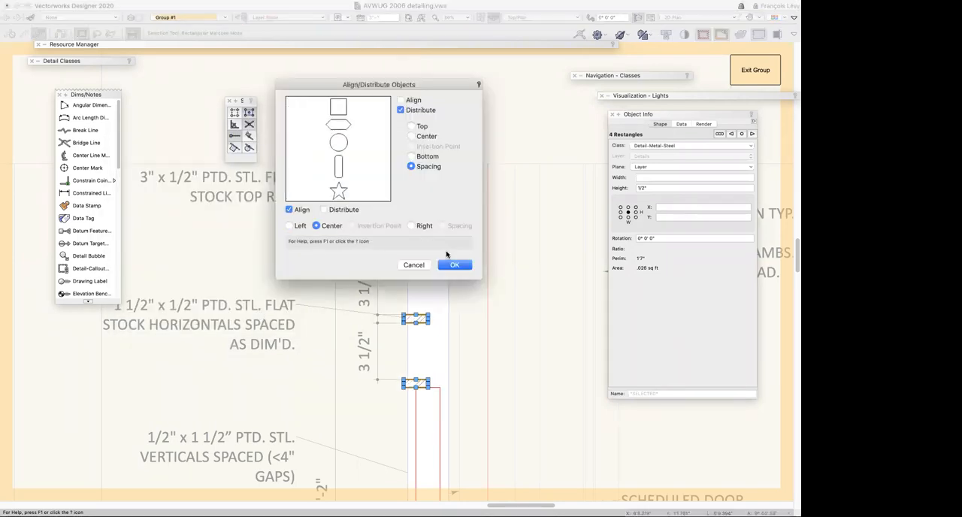
click(454, 265)
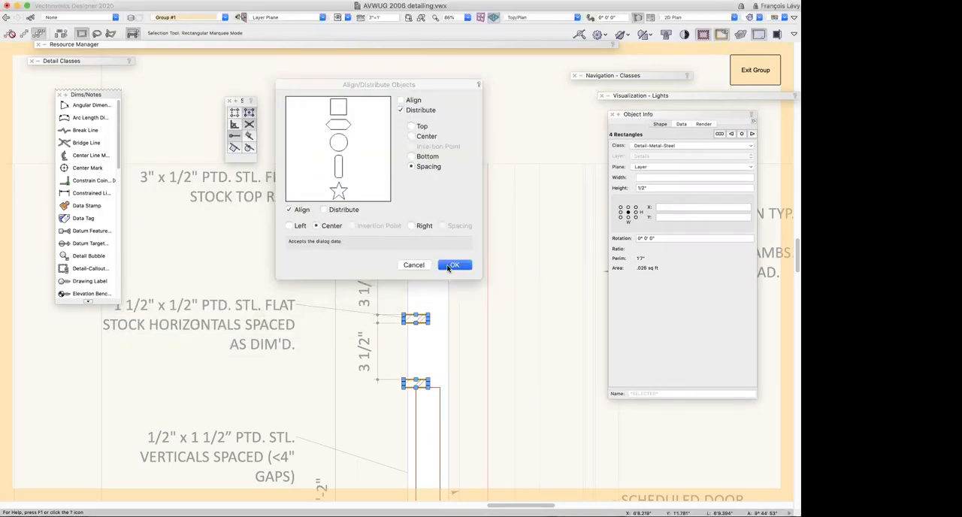
click(758, 71)
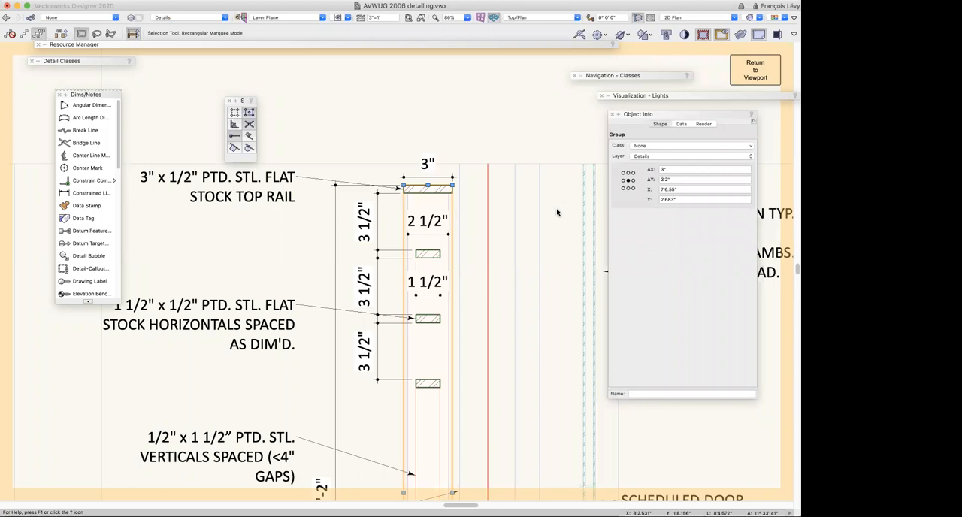
Show the whole railing detail with its callouts and check which alignment commands are available
key(super+2)
key(Left)
key(Down)
key(Down)
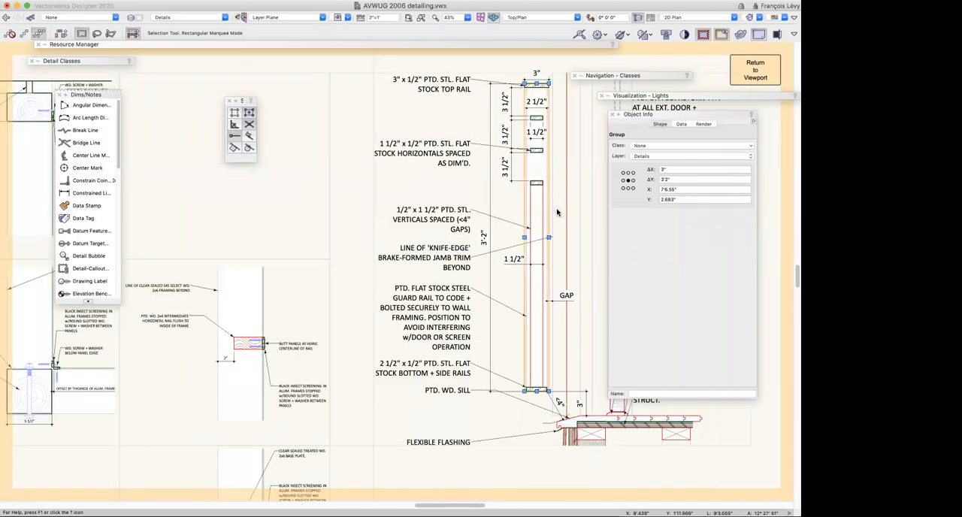
key(Right)
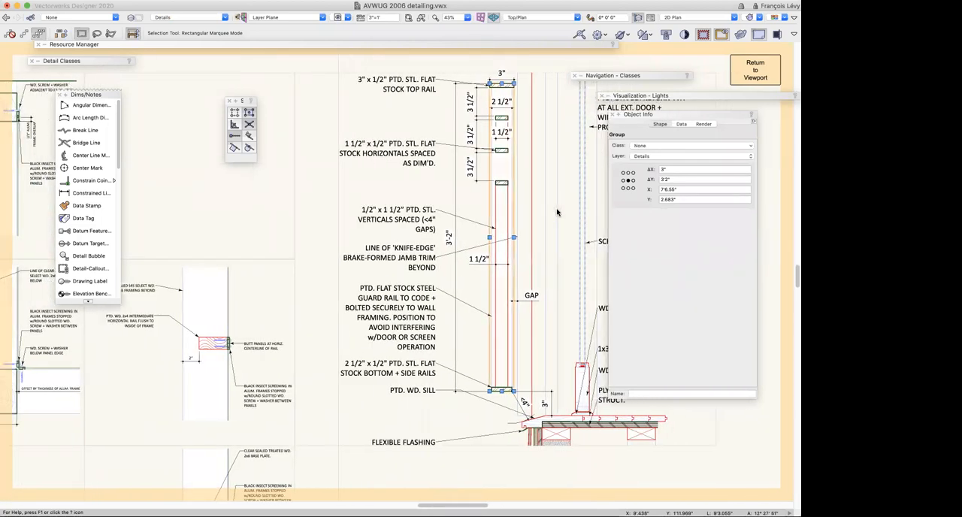
key(Right)
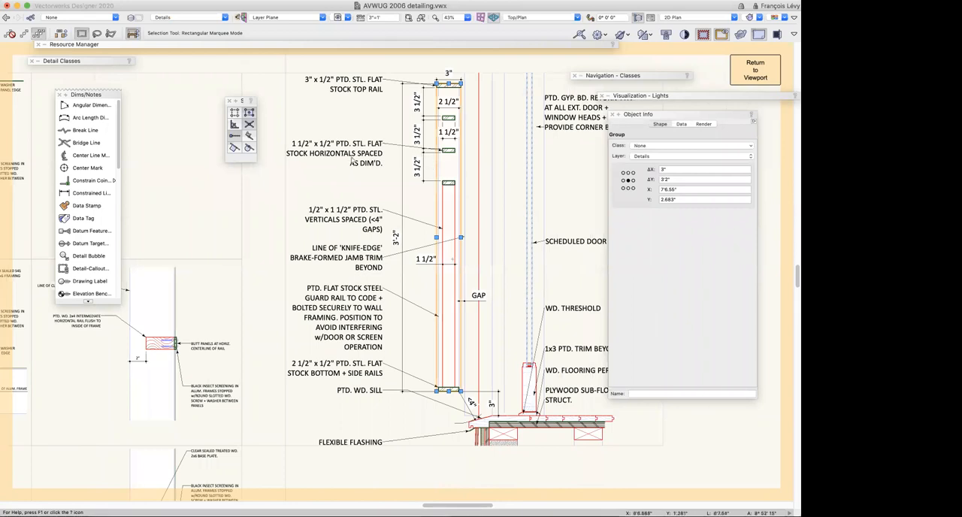
click(113, 6)
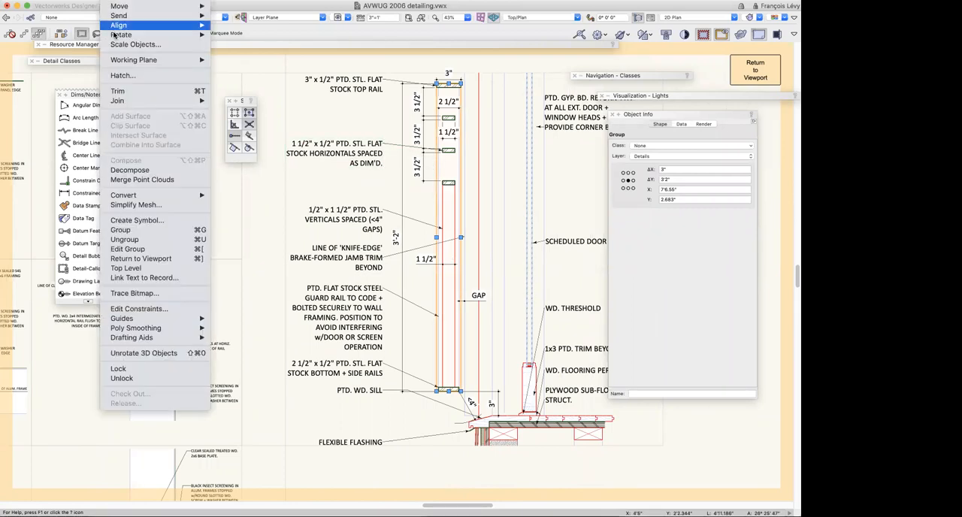
mouse_move(173, 25)
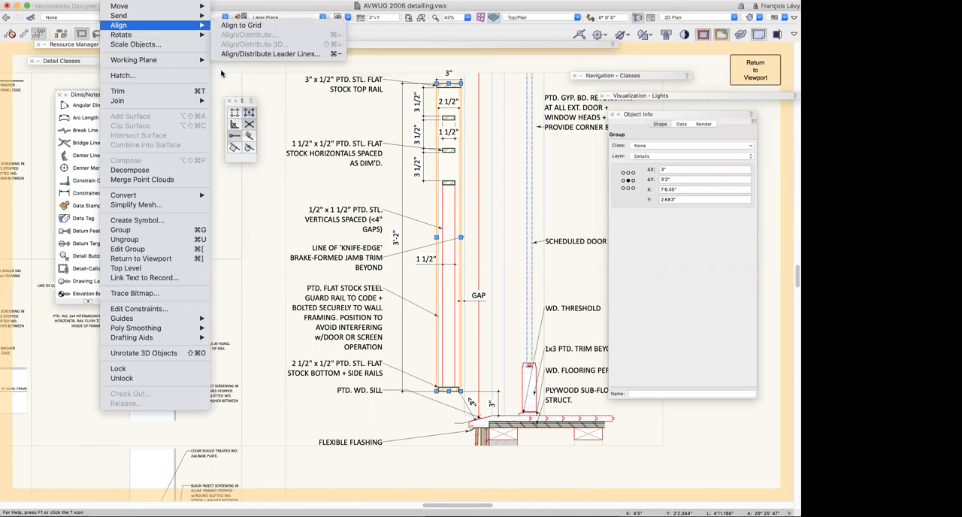
click(360, 106)
Move the top rail callout and the verticals callout sideways, out of line with the other railing callouts
click(353, 88)
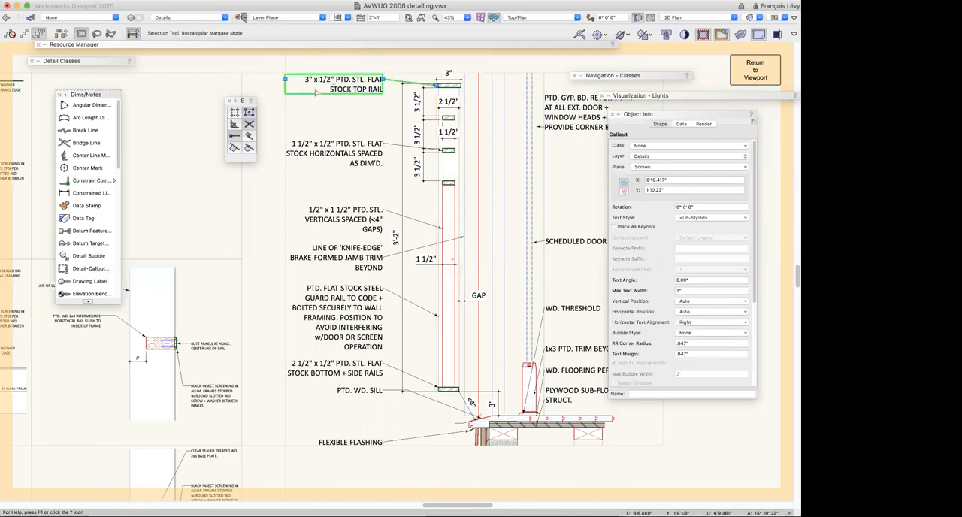
drag(294, 83, 227, 92)
shift+click(354, 161)
drag(354, 223, 283, 223)
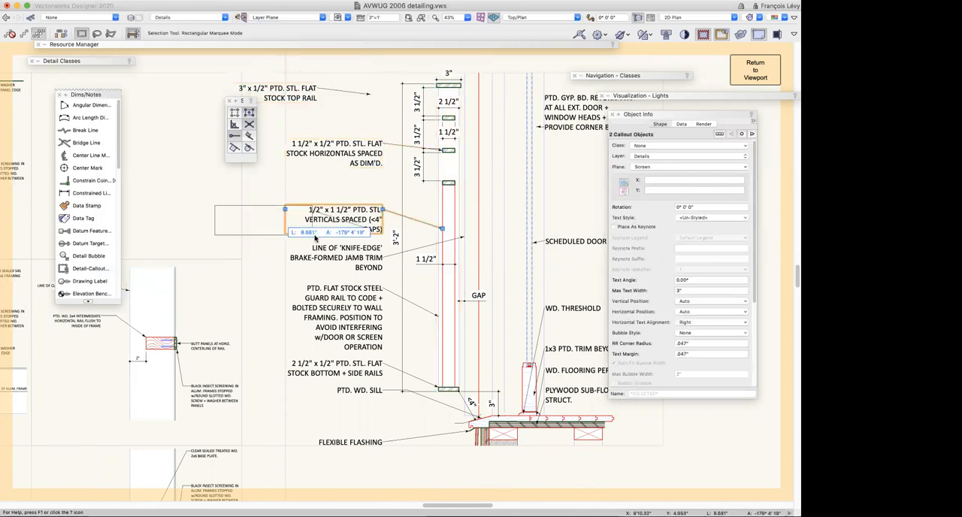
Align the label points of the six railing callouts along a vertical reference line, moving the shoulder points and using no vertical distribution
shift+click(339, 154)
shift+click(282, 94)
shift+click(346, 257)
shift+click(354, 328)
shift+click(368, 364)
right_click(369, 363)
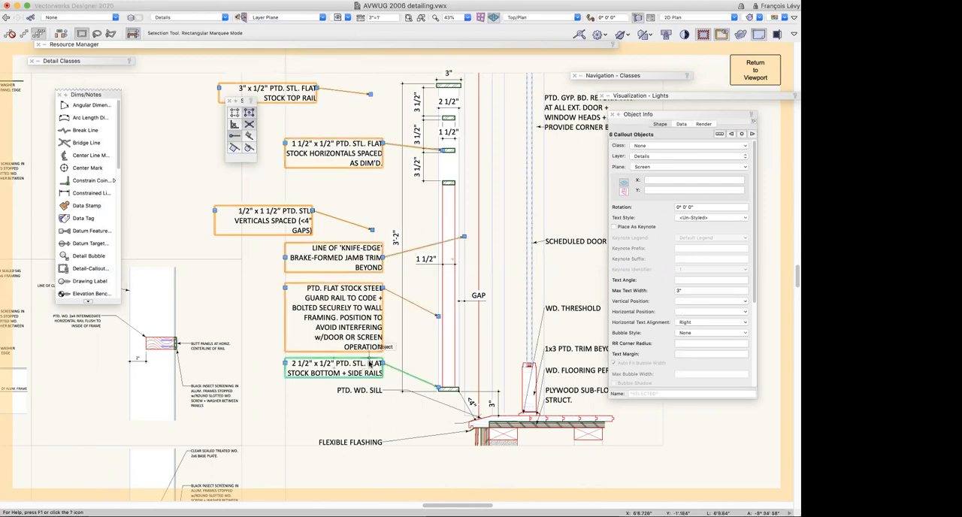
click(431, 365)
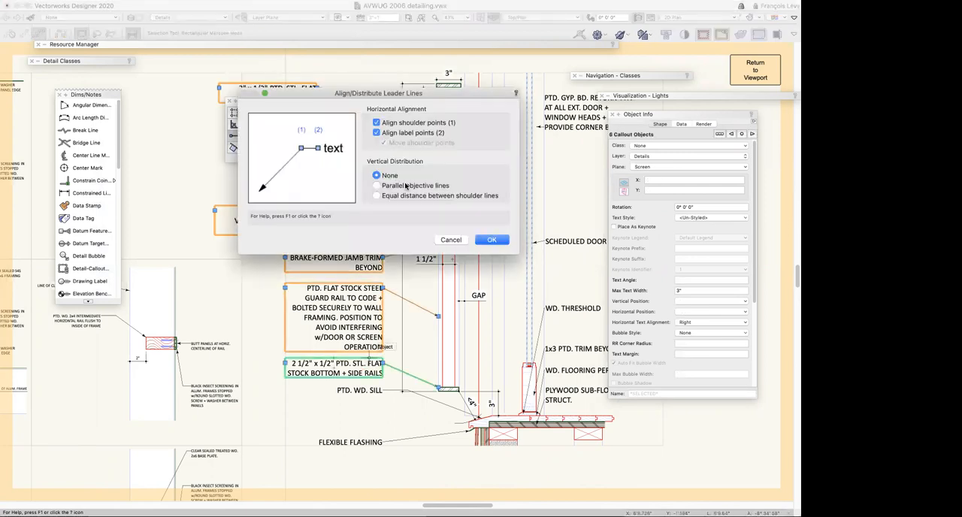
click(383, 125)
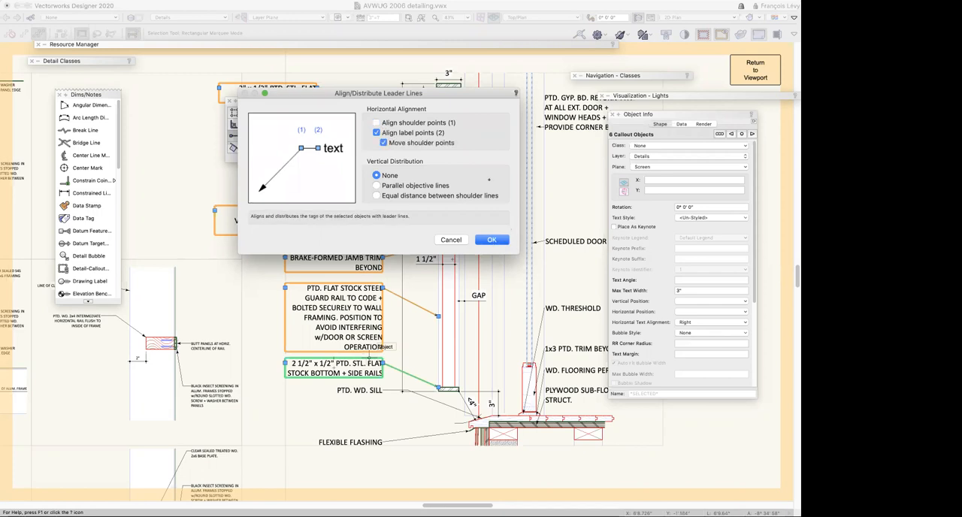
click(492, 239)
click(383, 137)
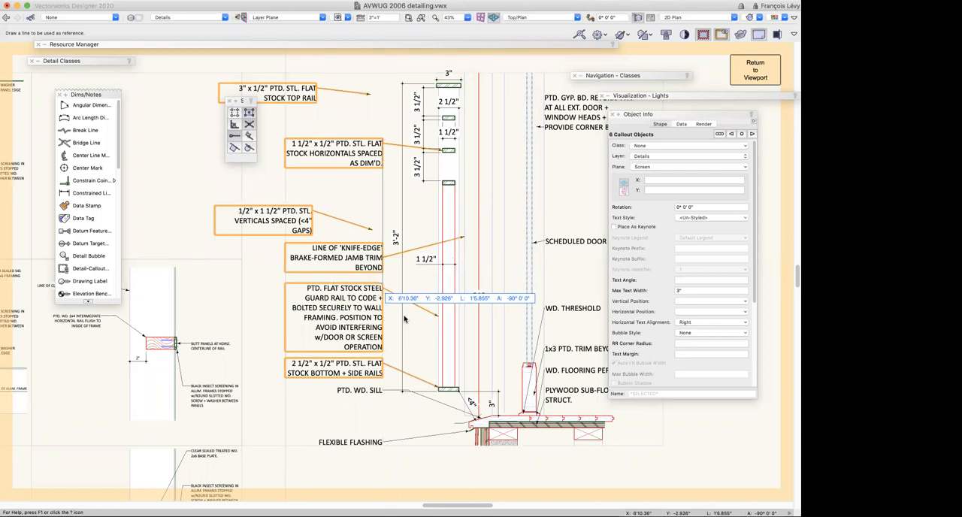
click(382, 266)
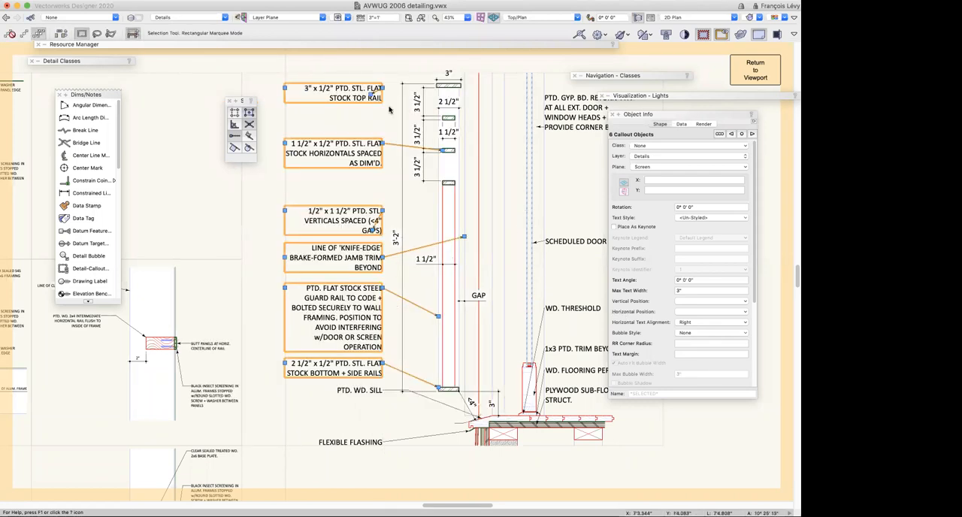
click(520, 233)
Reattach the leader arrowheads of the top rail and verticals callouts to the top rail and the vertical bar
click(372, 93)
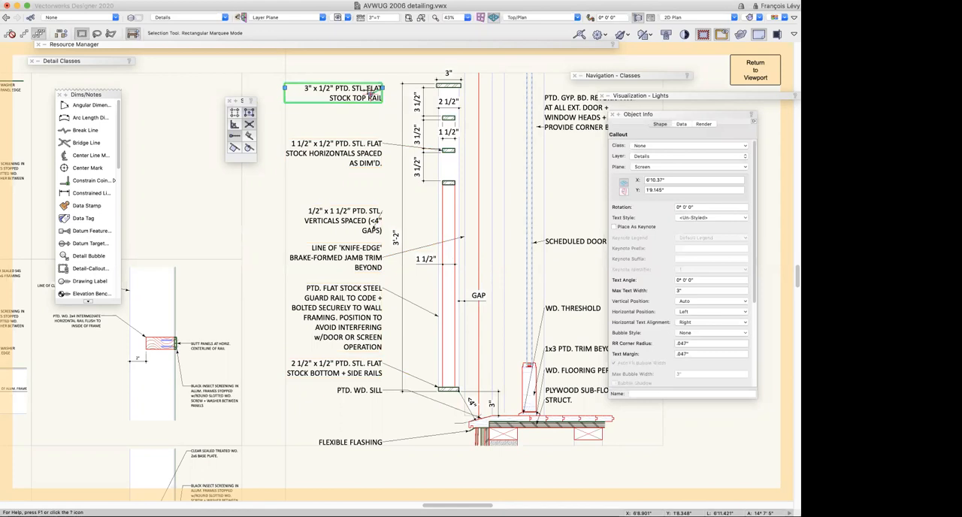
drag(372, 94, 437, 79)
key(z)
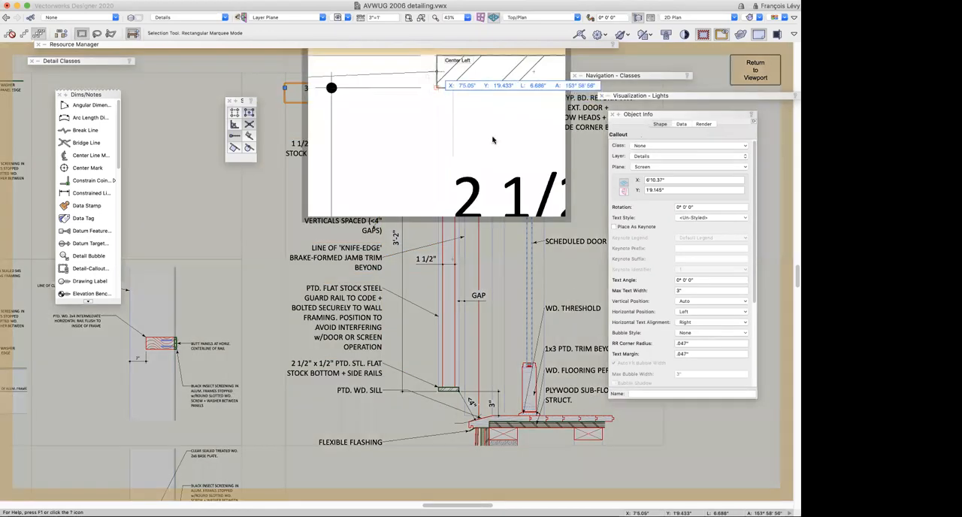
click(371, 230)
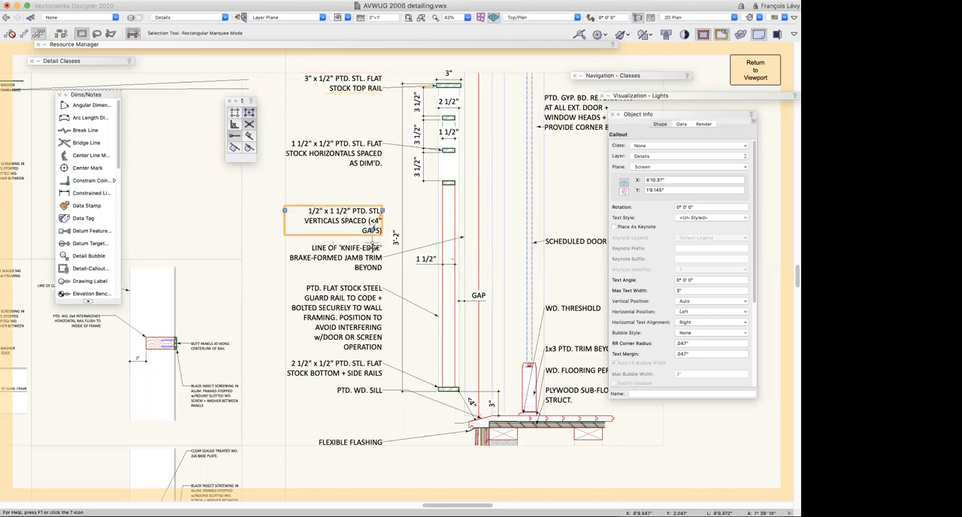
drag(372, 229, 445, 208)
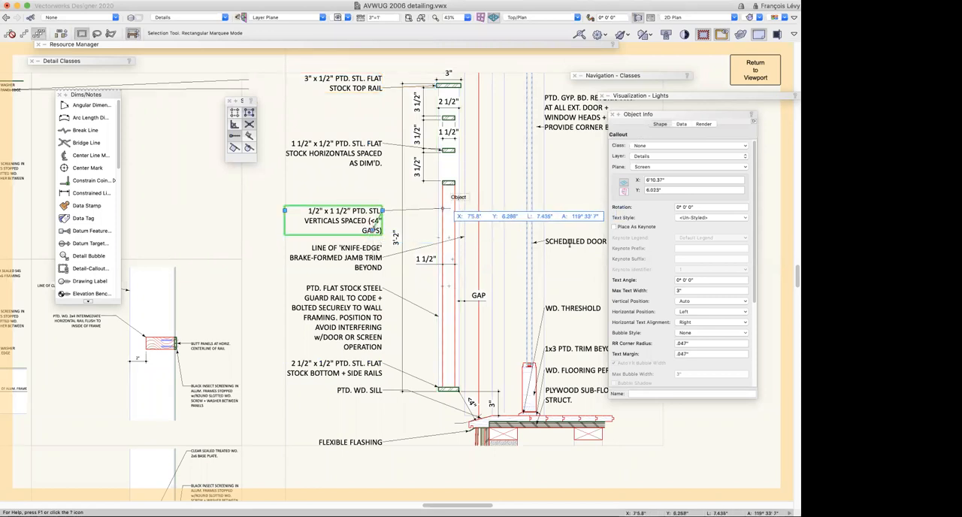
scroll(752, 76, left, 1)
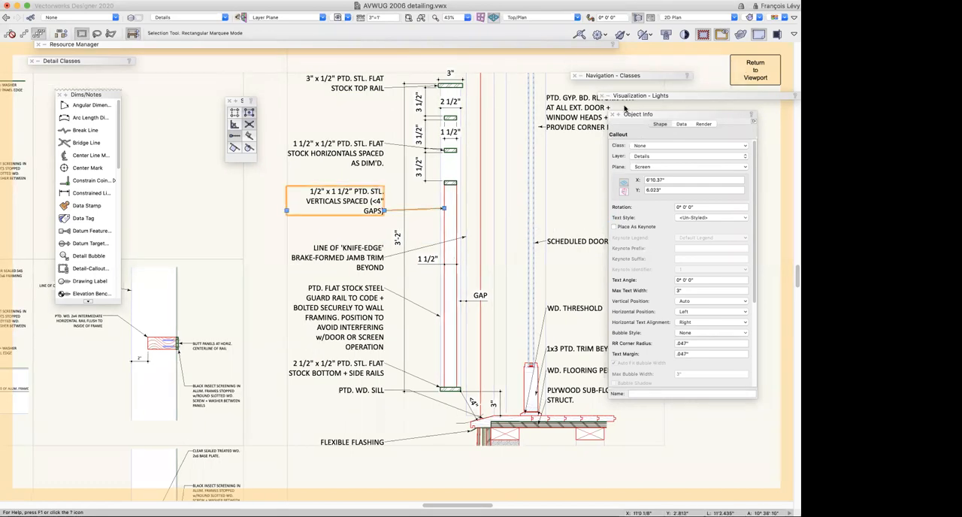
click(204, 163)
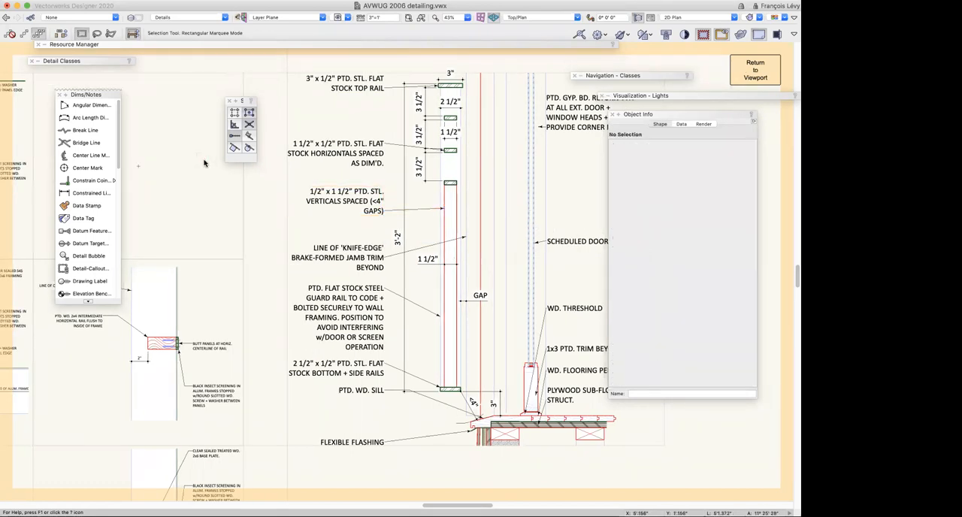
Inspect the guide rectangles framing the stacked window details on the design layer and return to the a5 details sheet
key(super+4)
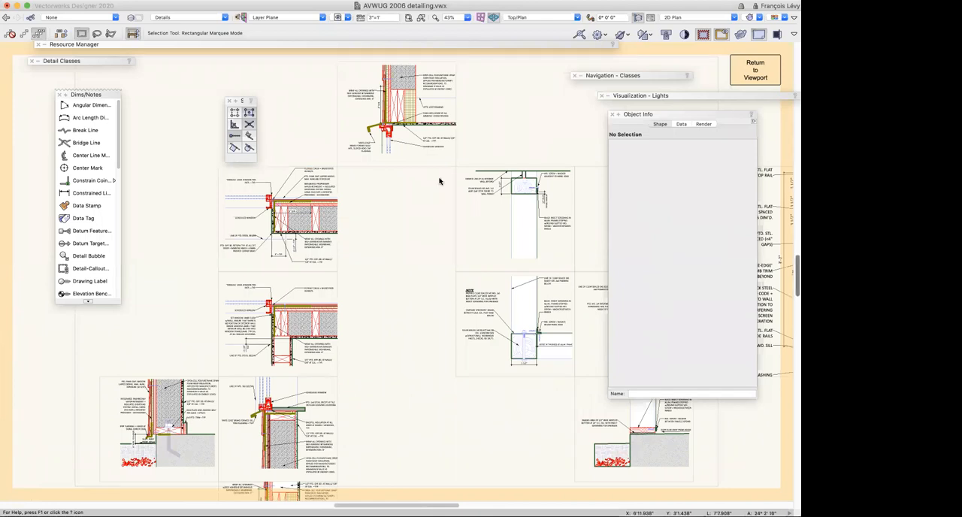
scroll(376, 283, down, 6)
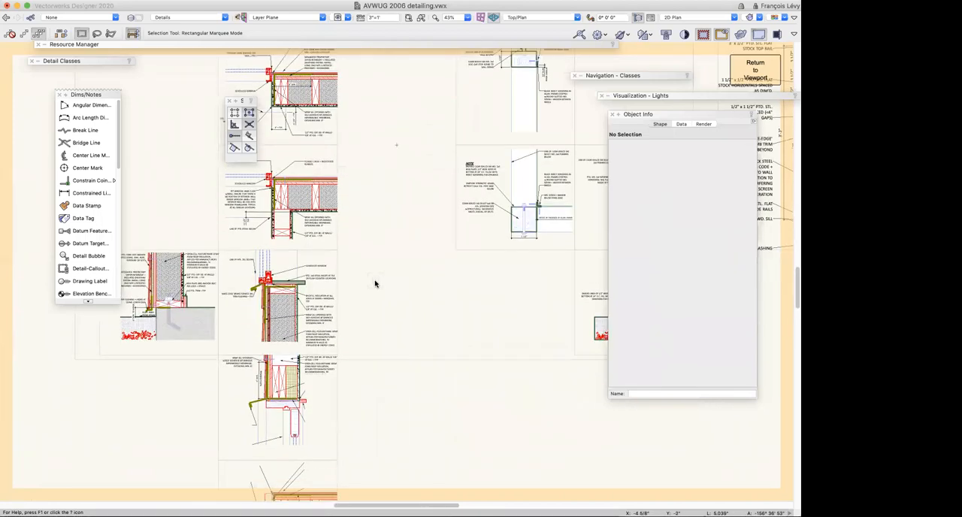
click(338, 308)
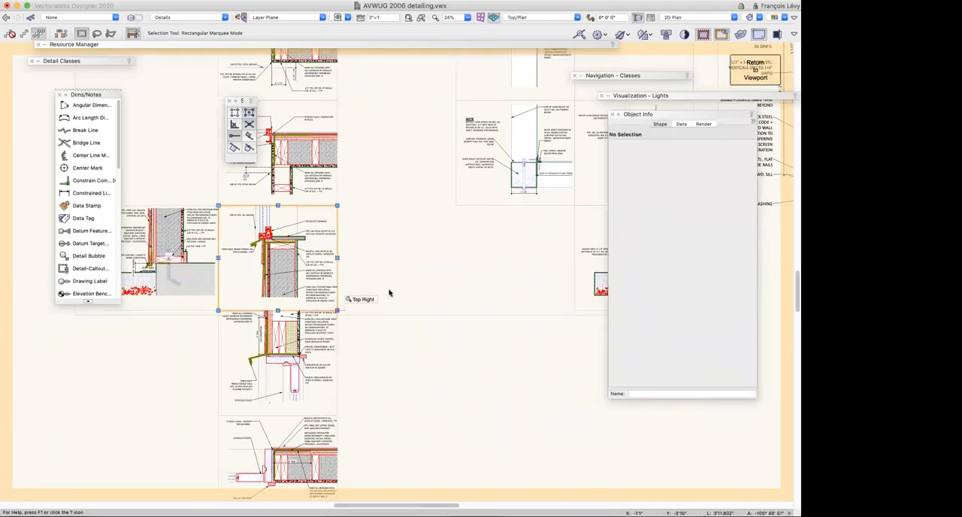
click(339, 204)
click(338, 204)
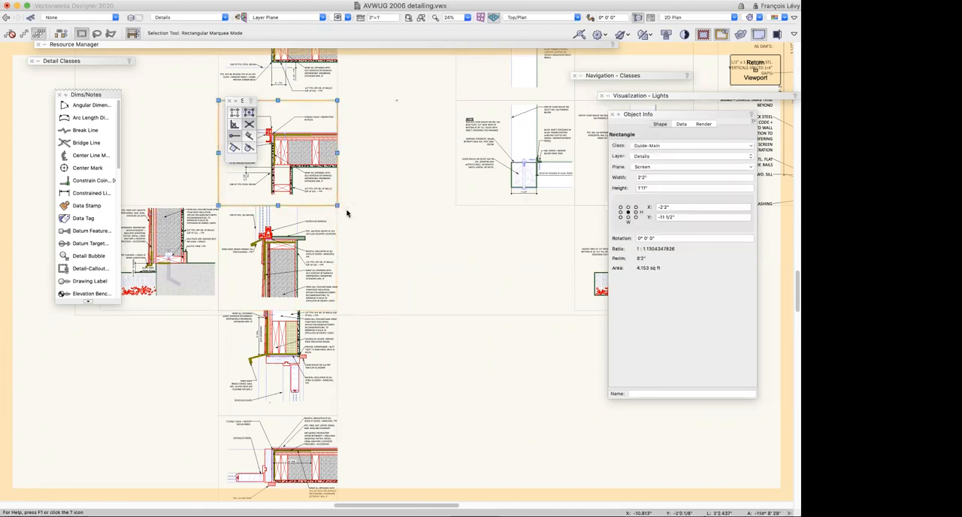
scroll(346, 214, left, 3)
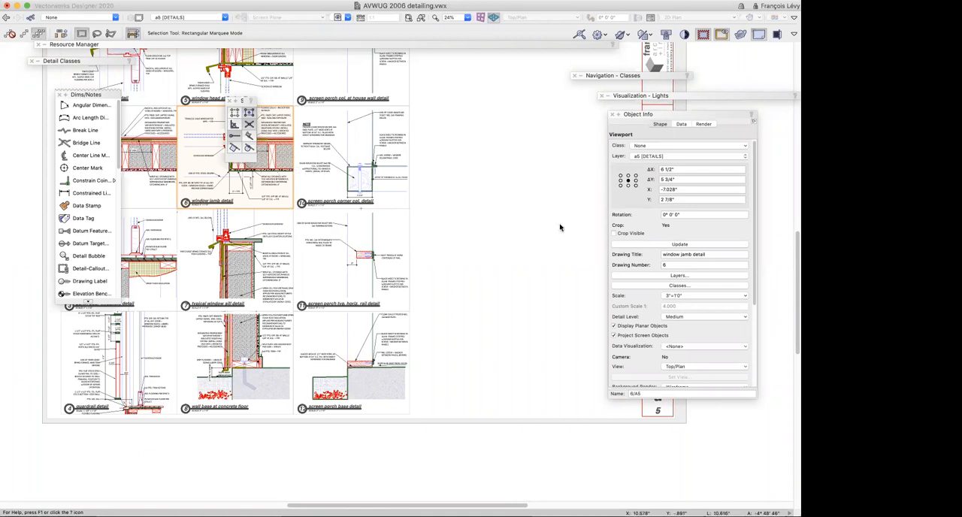
Move the window jamb detail viewport to the empty space beside the screen porch column at house wall detail, in the sheet's first row
scroll(448, 267, up, 5)
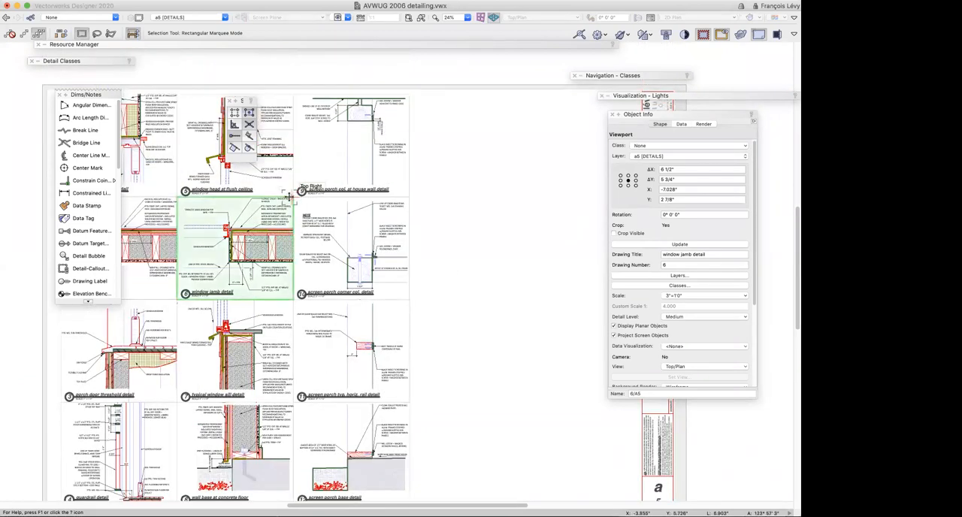
drag(269, 220, 542, 220)
drag(452, 194, 412, 93)
scroll(446, 240, down, 1)
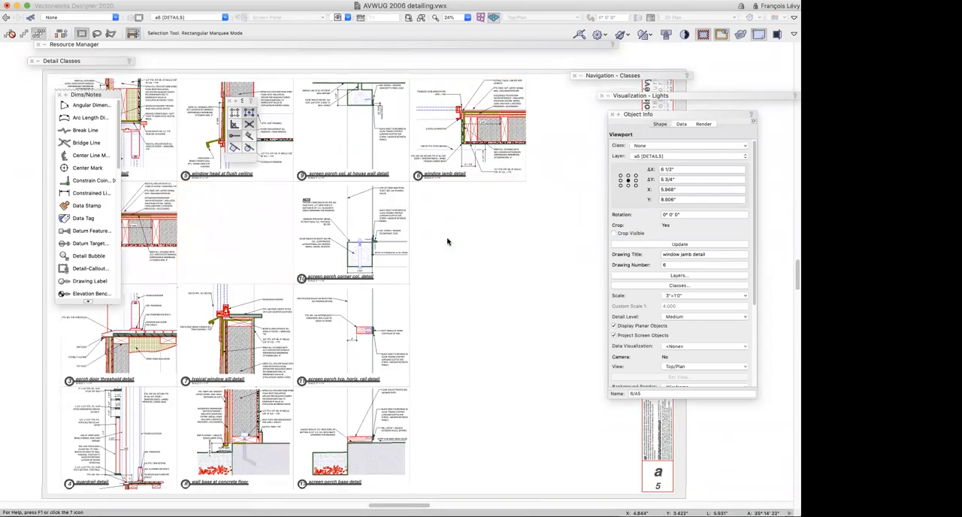
scroll(460, 245, up, 3)
scroll(459, 244, right, 3)
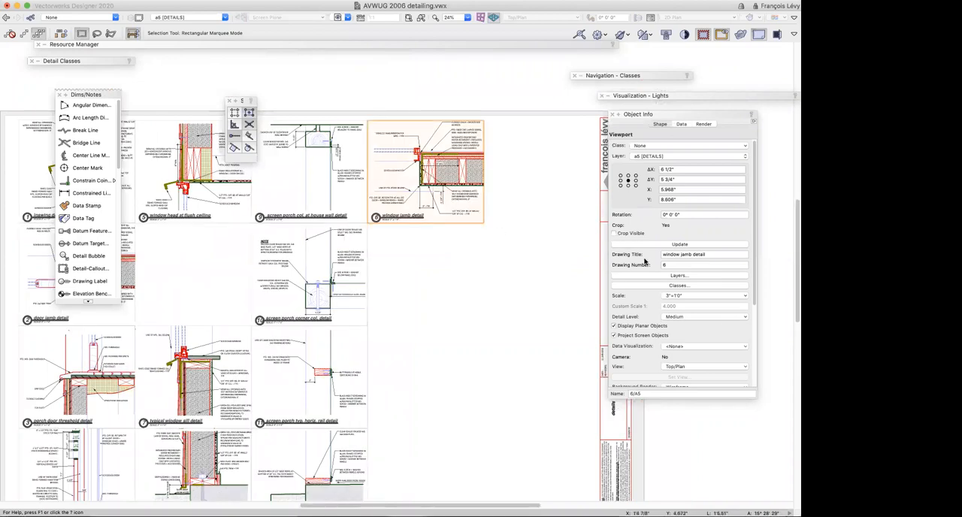
Go to the a3 wall section sheet and examine the section marker at the lower window up close
click(181, 18)
click(197, 71)
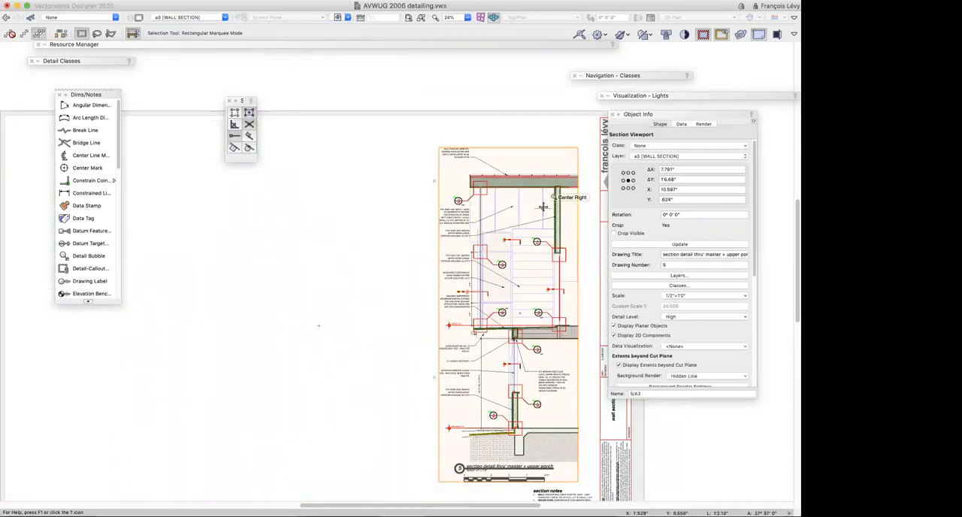
scroll(552, 207, down, 5)
key(c)
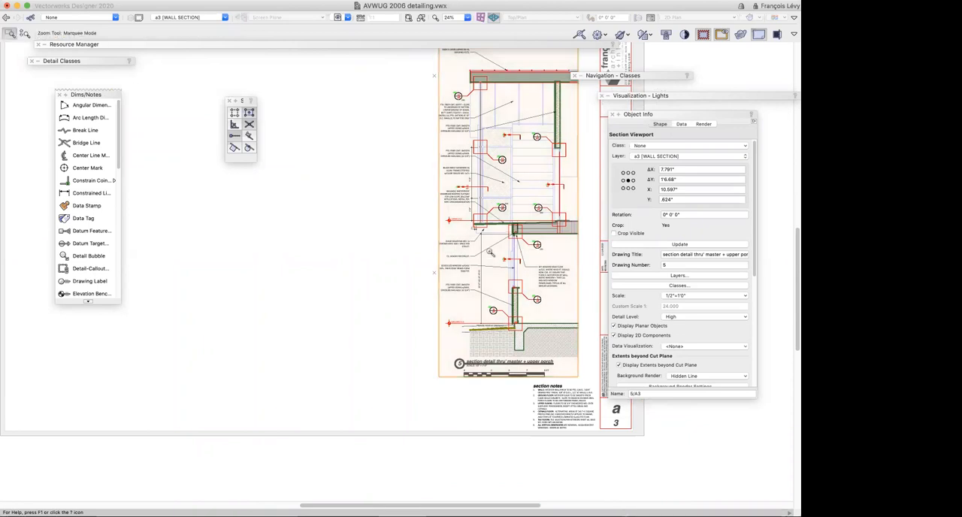
drag(489, 249, 538, 282)
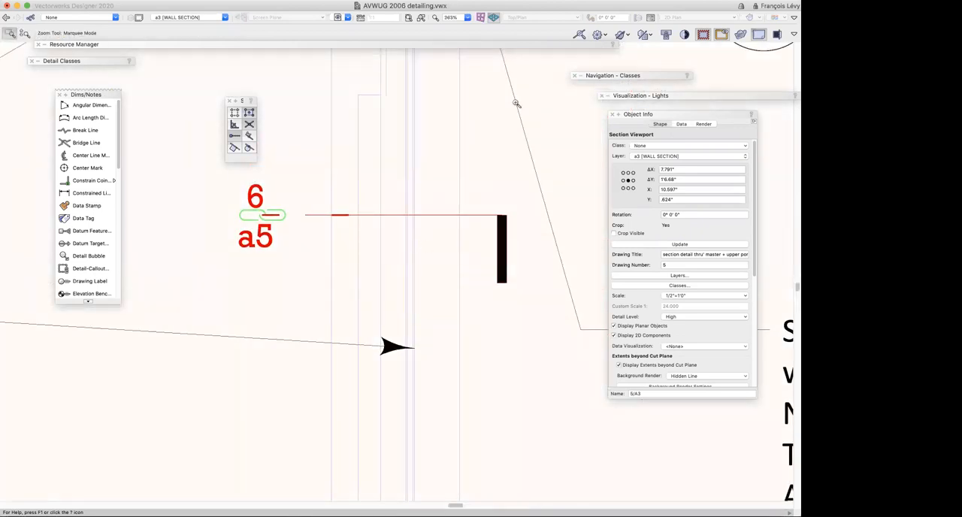
Return to the a5 details sheet and set the window jamb detail viewport's drawing number to 13
click(6, 18)
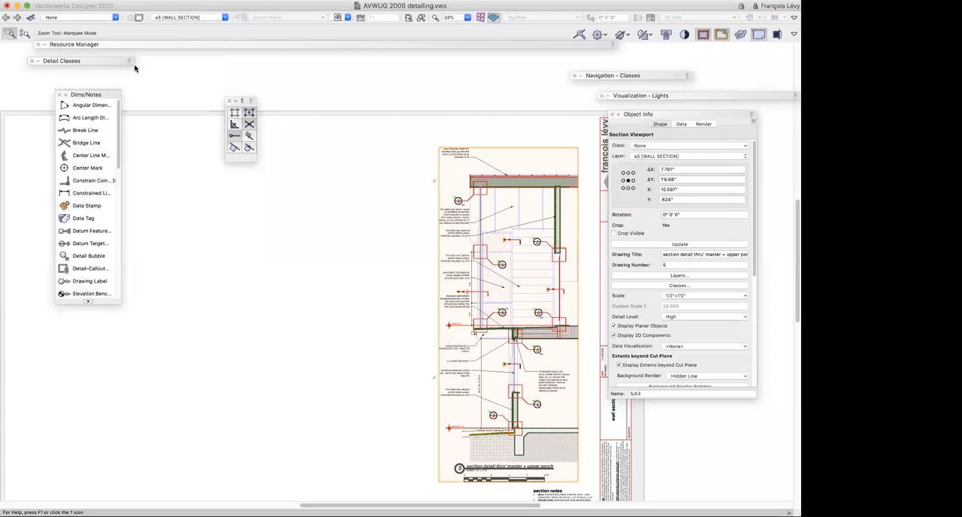
mouse_move(136, 47)
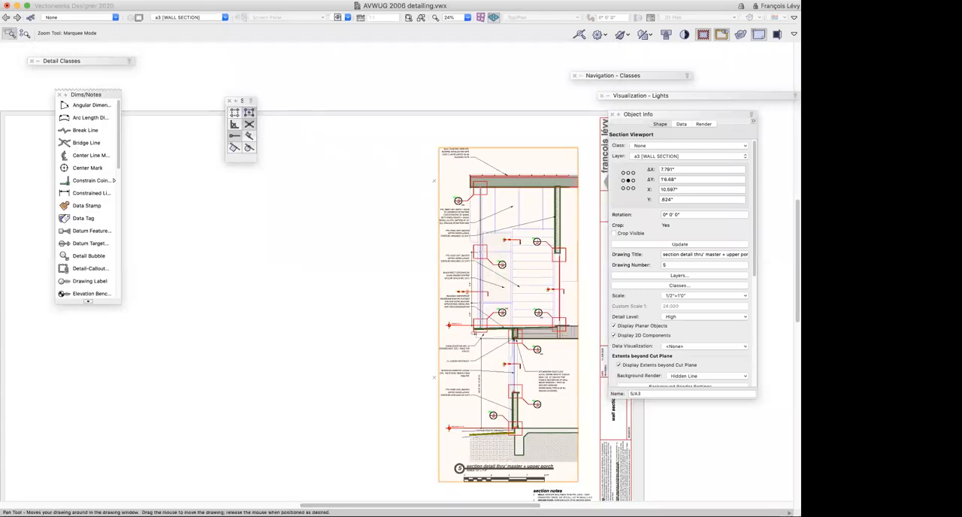
click(6, 17)
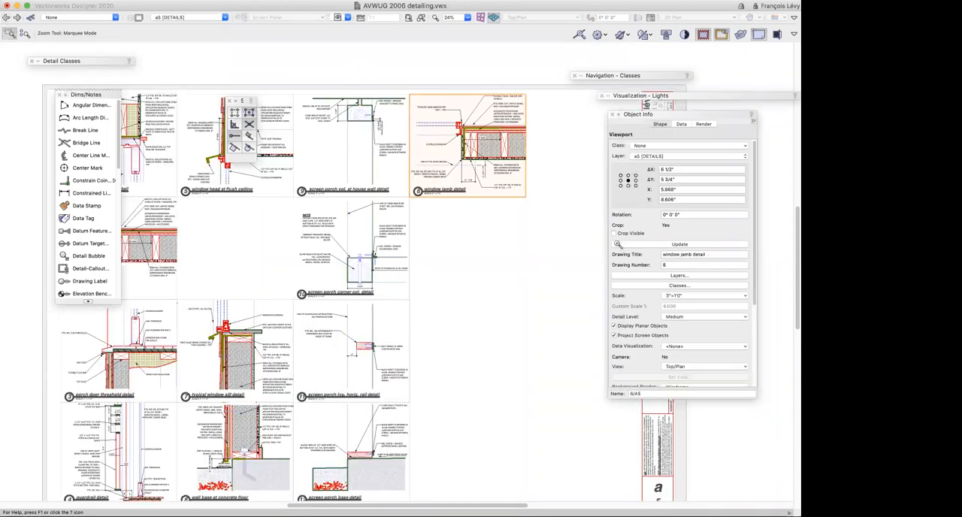
click(671, 265)
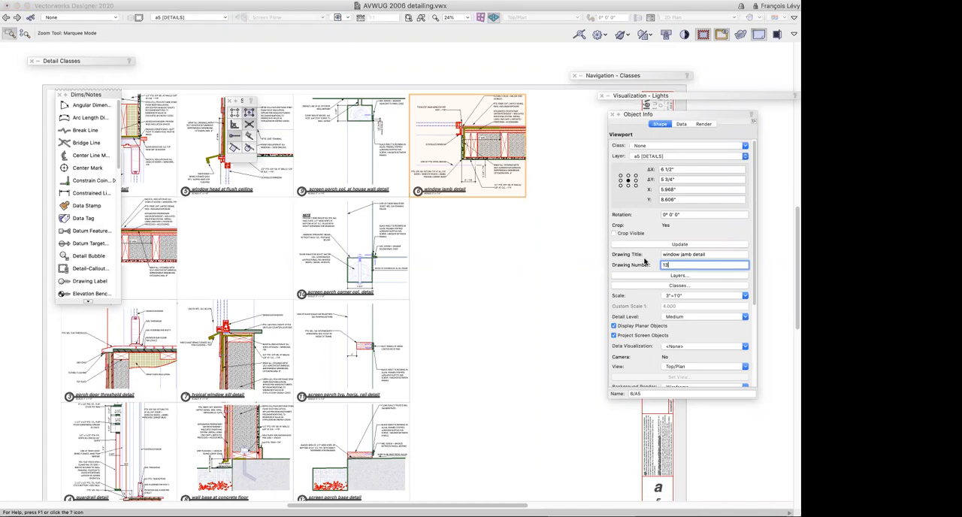
scroll(532, 278, down, 5)
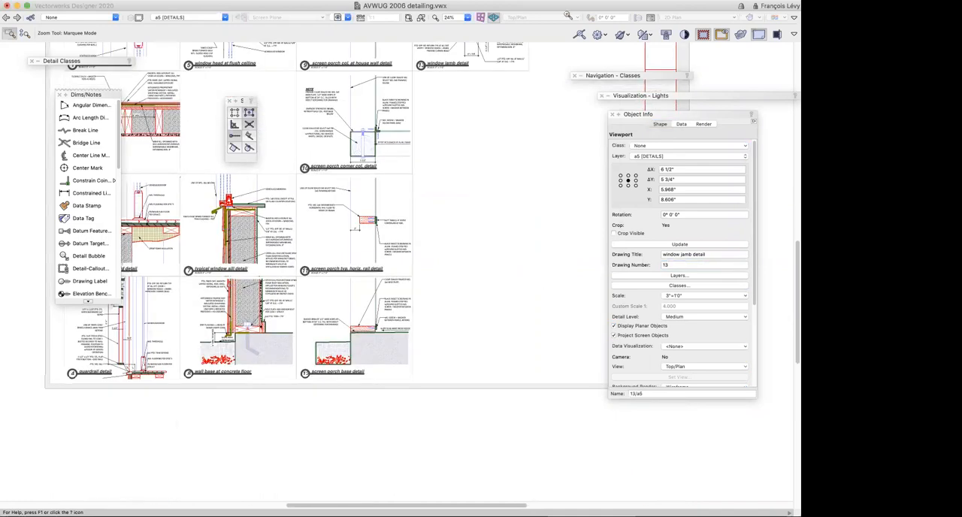
scroll(540, 124, up, 5)
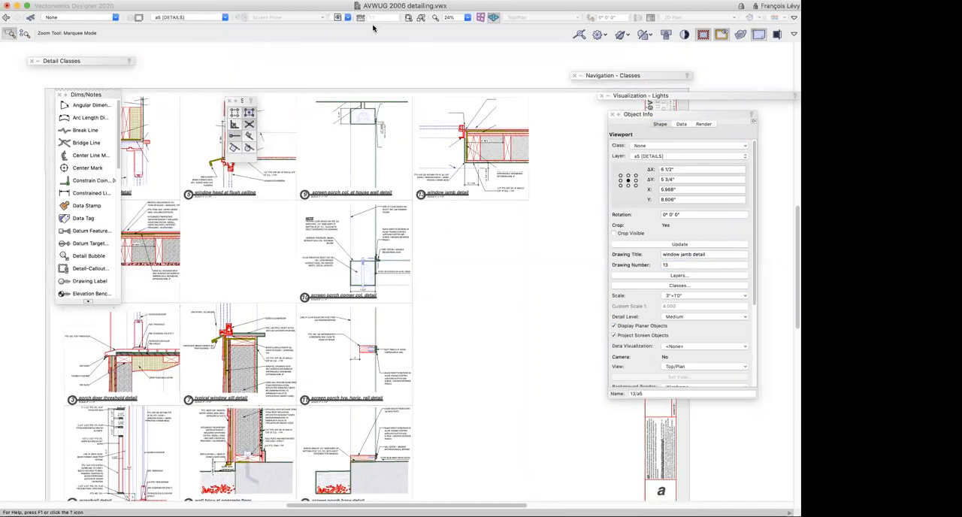
Restore the saved view 1A-1 intro (wall section) and check the reference in the lower window's section marker up close
click(348, 21)
click(369, 71)
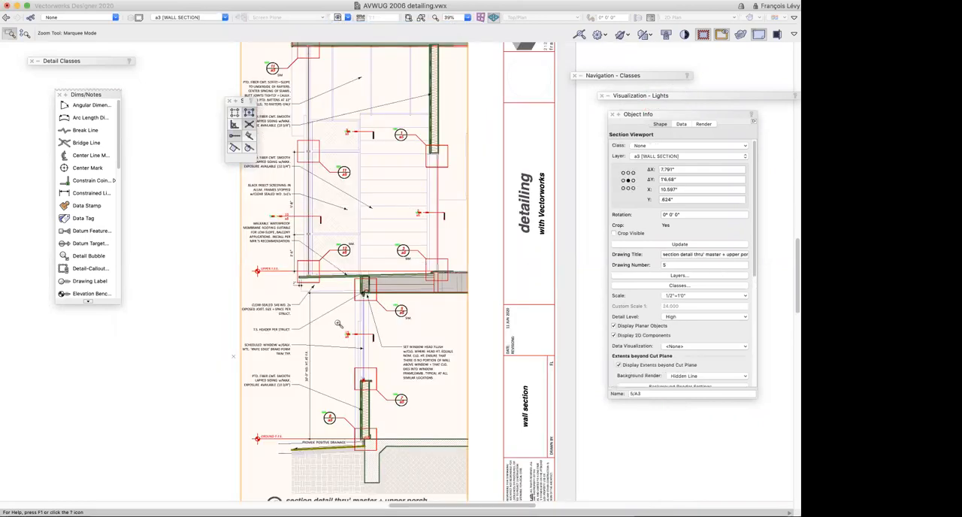
drag(337, 322, 393, 357)
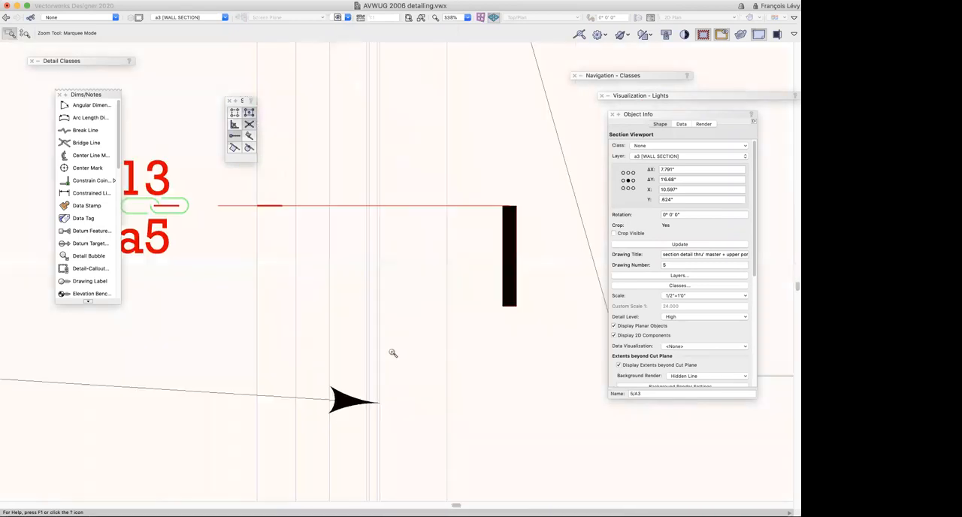
scroll(394, 354, left, 2)
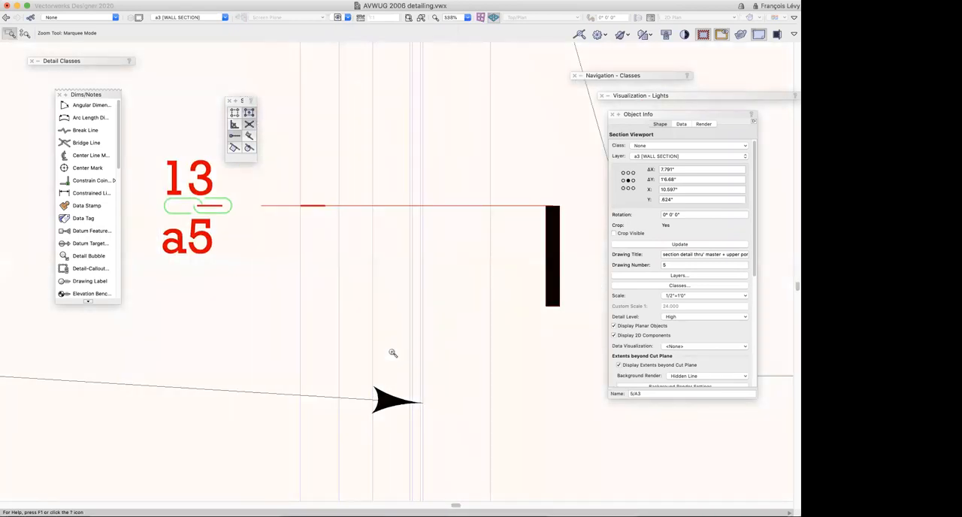
Restore the saved view 1B drafting and zoom in on the jamb slider window symbol in the upper window jamb detail
key(super+4)
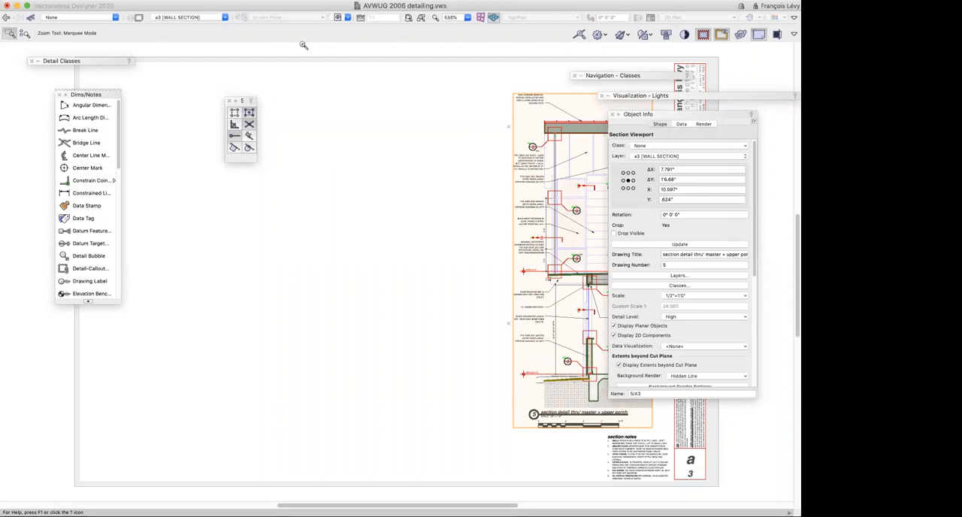
click(338, 17)
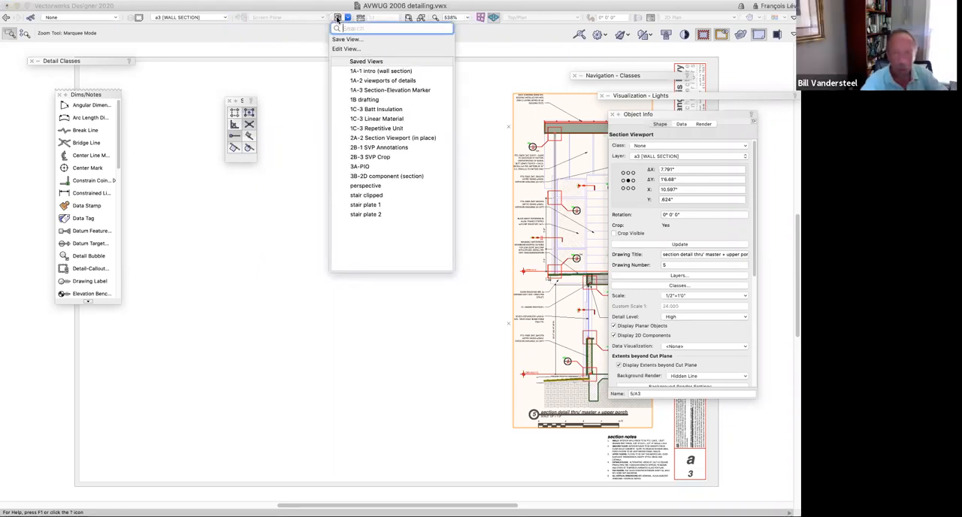
click(364, 99)
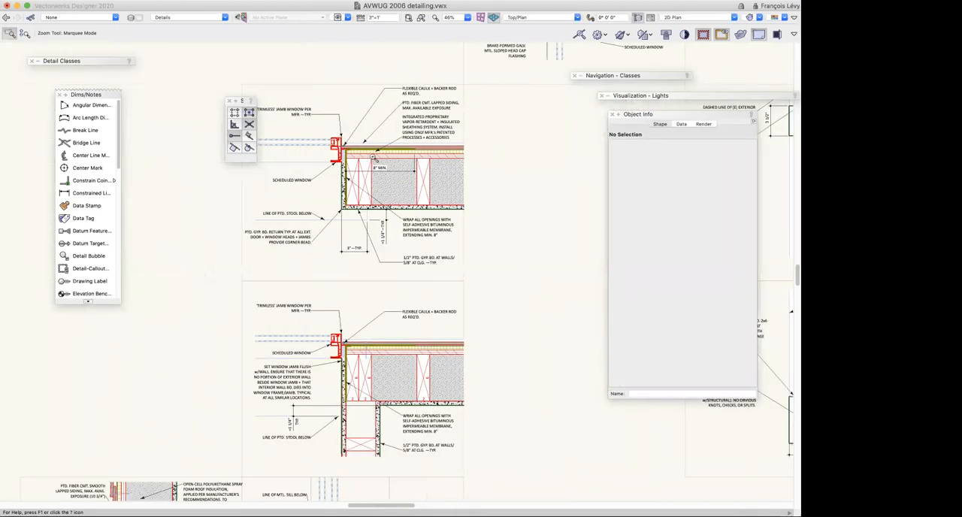
key(x)
click(331, 150)
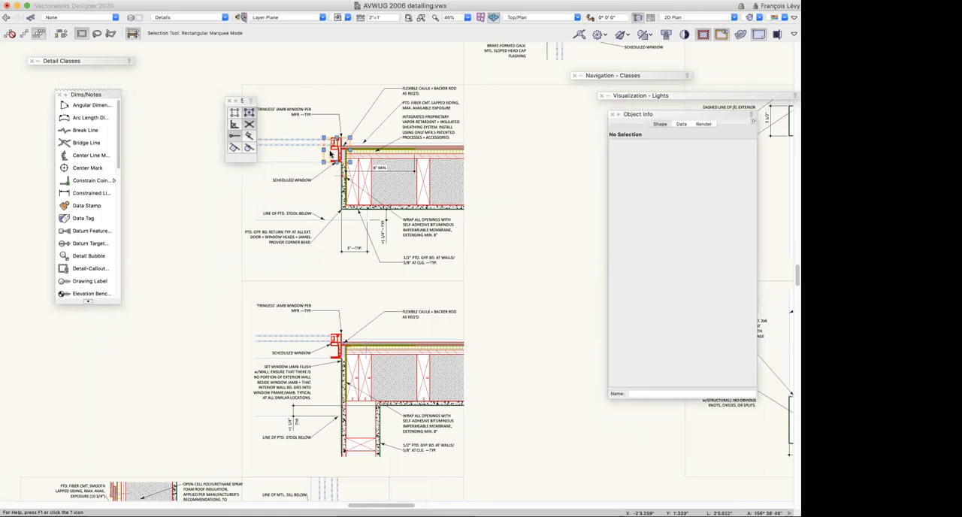
key(super+1)
key(super+1)
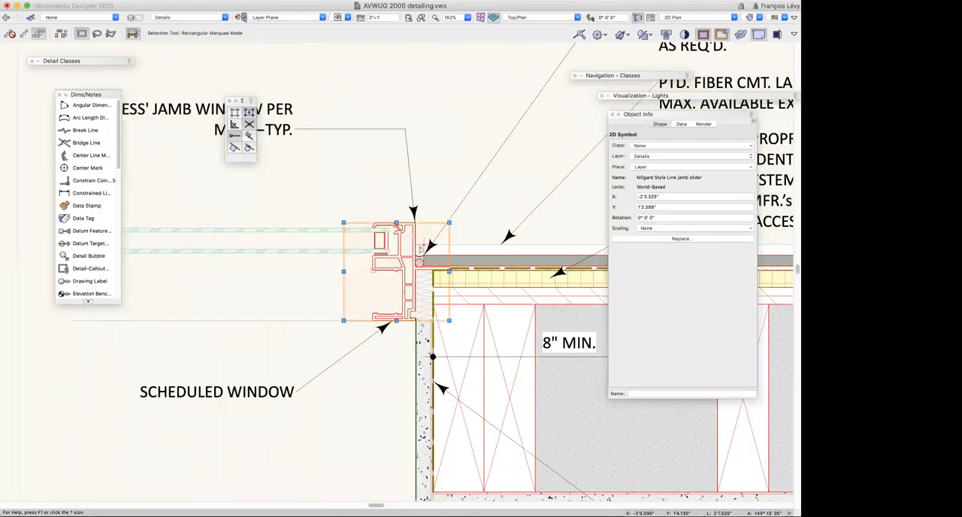
Open the Milgard Style Line jamb slider symbol's 2D component for editing and select the frame symbol nested inside it
double_click(399, 229)
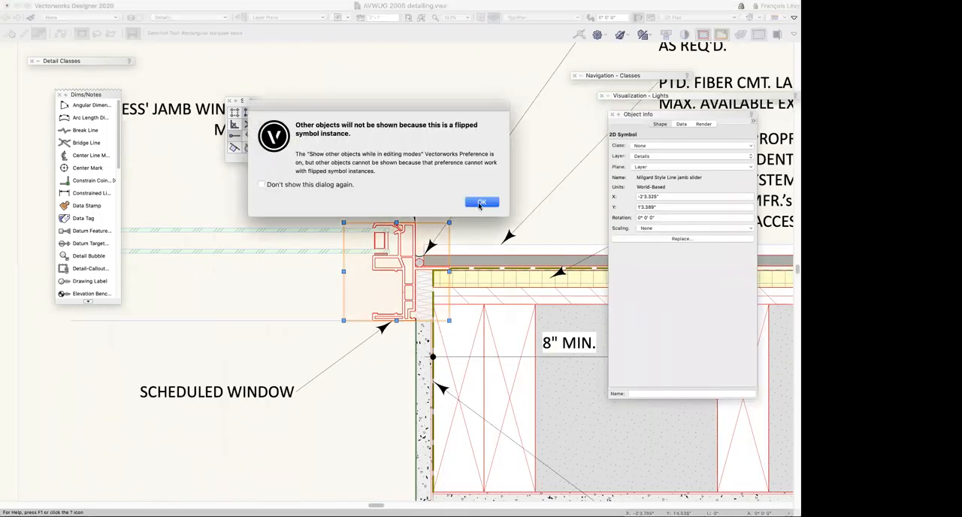
click(484, 205)
double_click(380, 261)
click(481, 221)
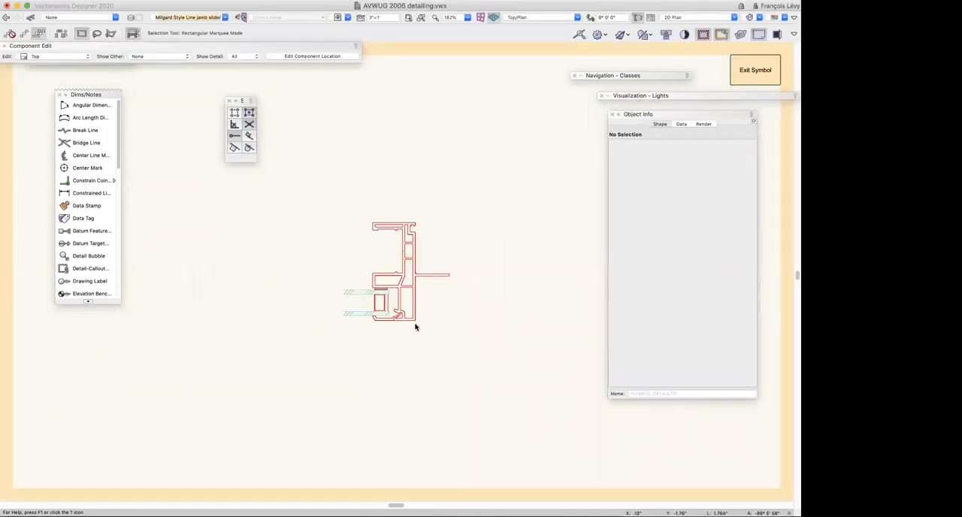
key(super+a)
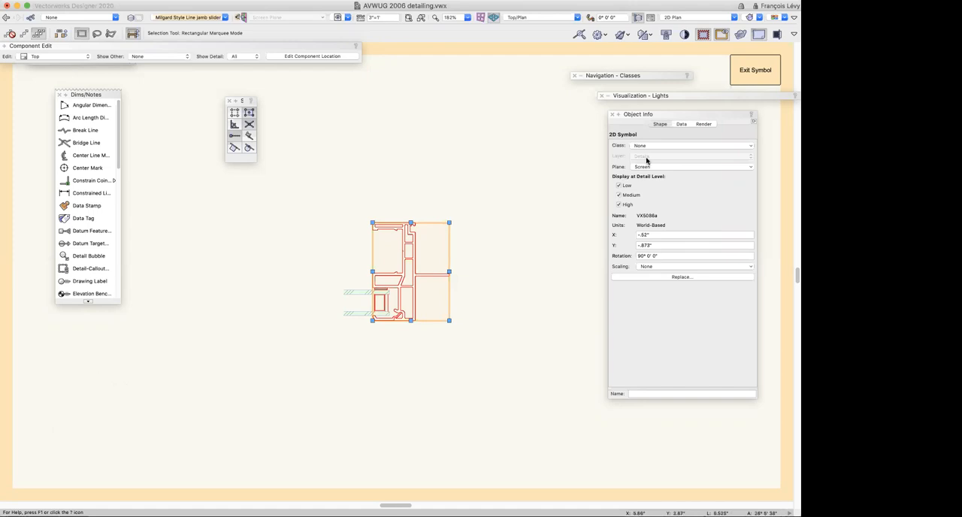
Exit the jamb slider symbol and check the upper and lower glass pane polylines beside the window frame individually
click(748, 77)
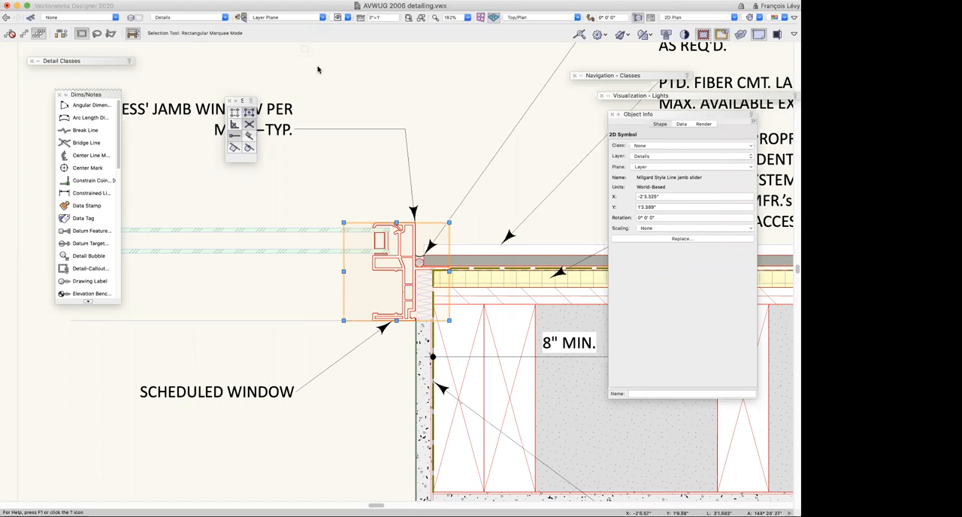
click(327, 233)
click(364, 232)
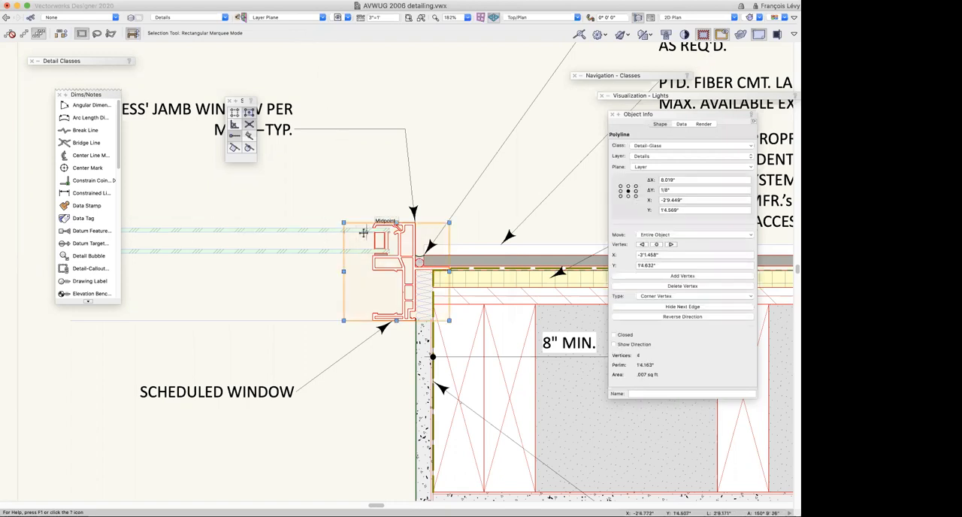
click(317, 232)
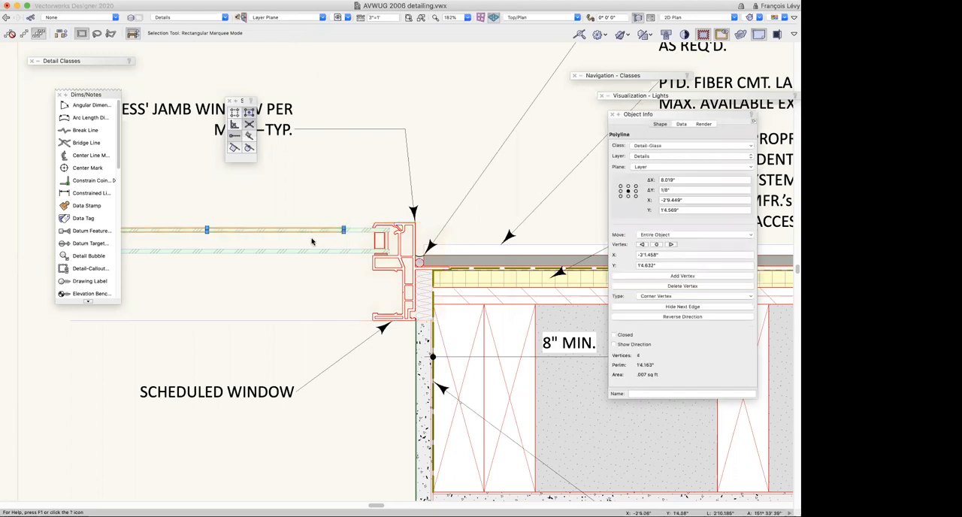
scroll(314, 239, left, 5)
scroll(312, 241, right, 3)
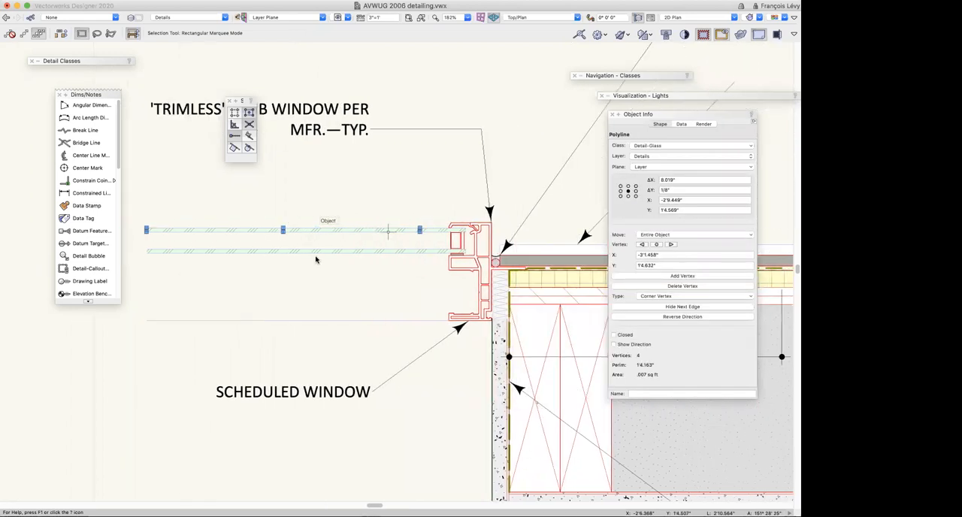
click(324, 252)
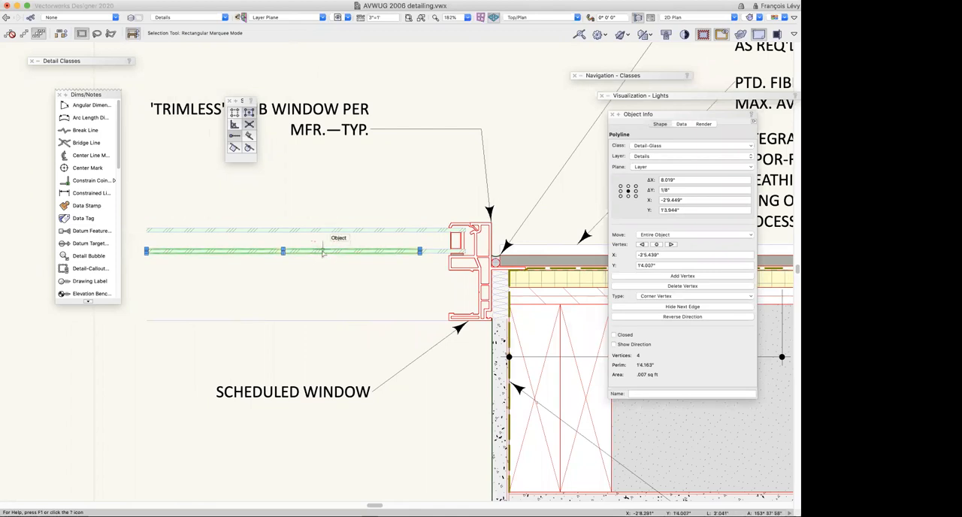
scroll(322, 253, down, 2)
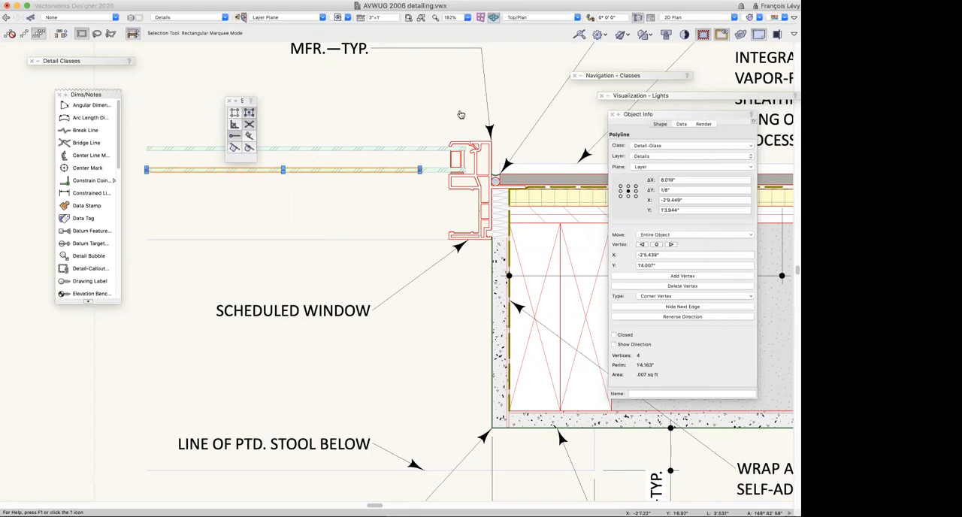
key(super+Tab)
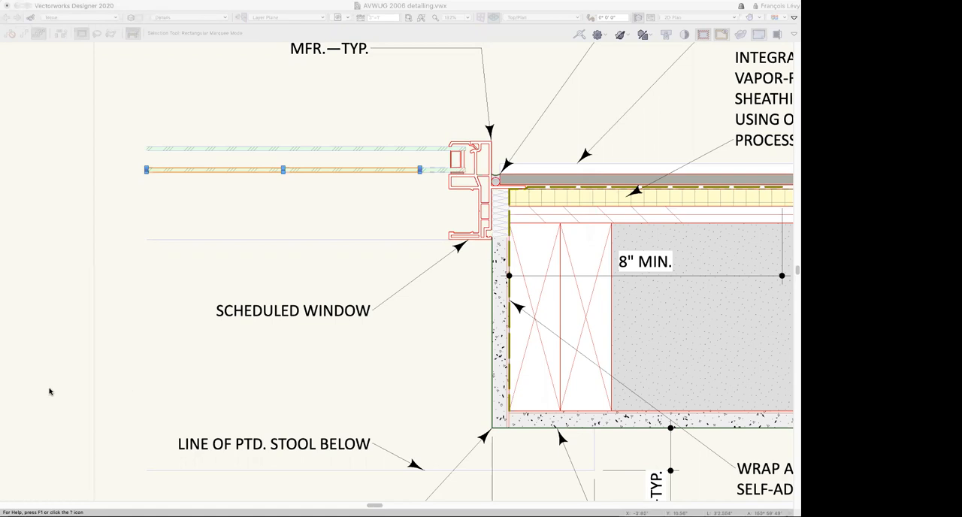
click(333, 227)
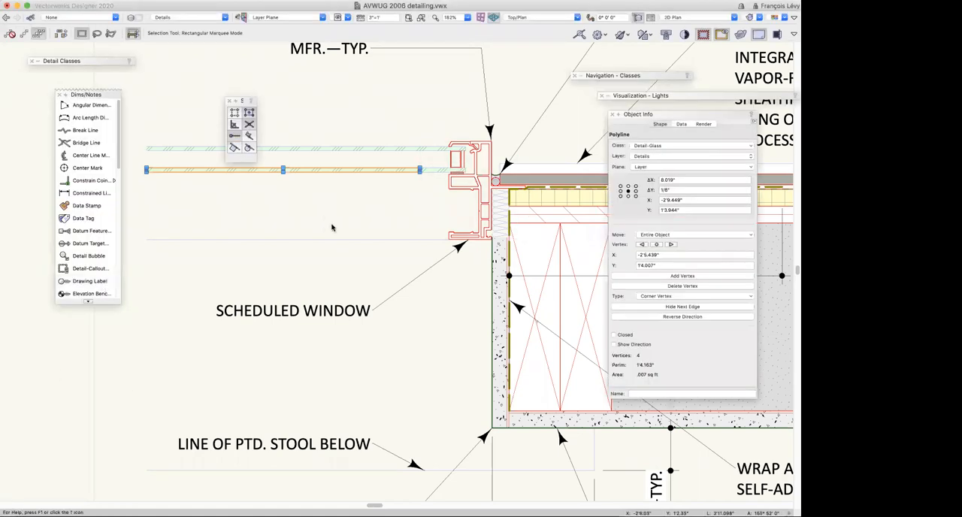
Open the 2D component of the head flashing 1" sheathing symbol in the window head detail for editing, hiding the surrounding drawing
key(super+4)
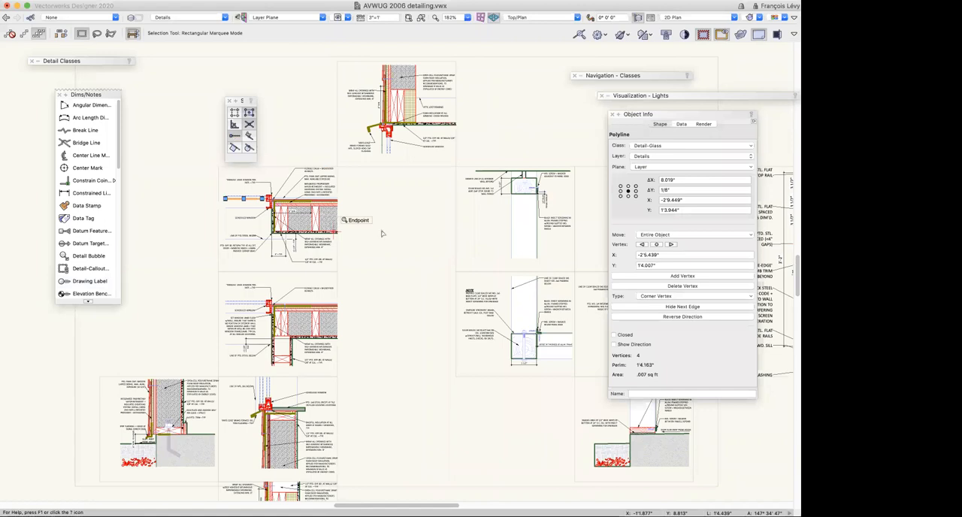
scroll(395, 239, down, 3)
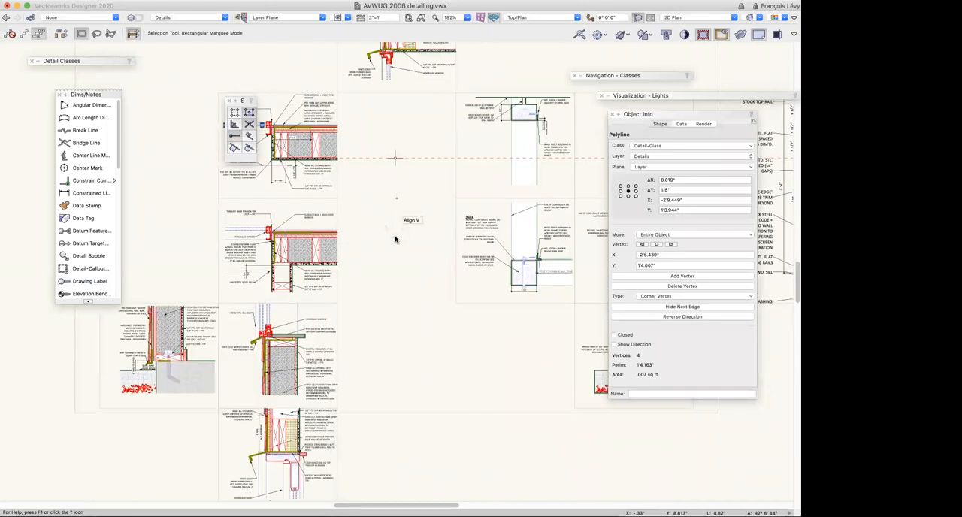
scroll(396, 239, down, 2)
scroll(395, 239, down, 1)
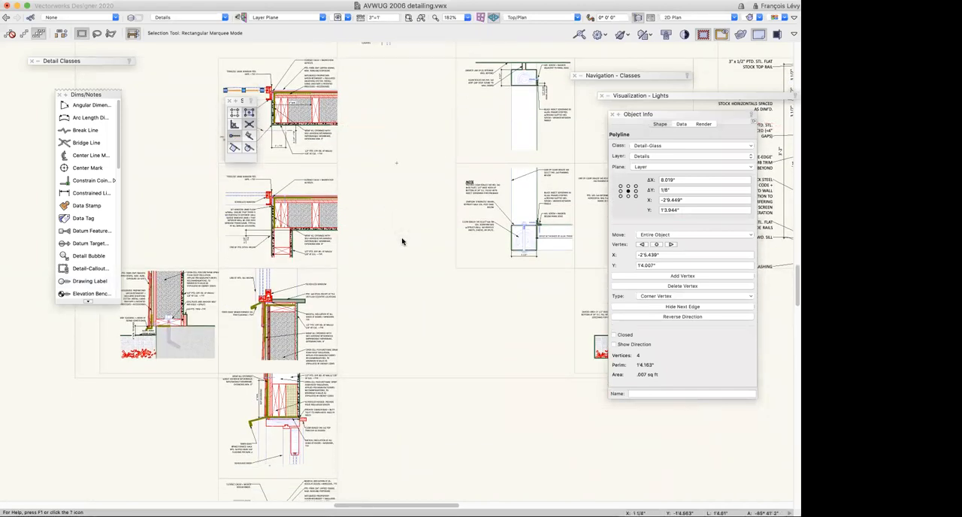
scroll(402, 242, down, 1)
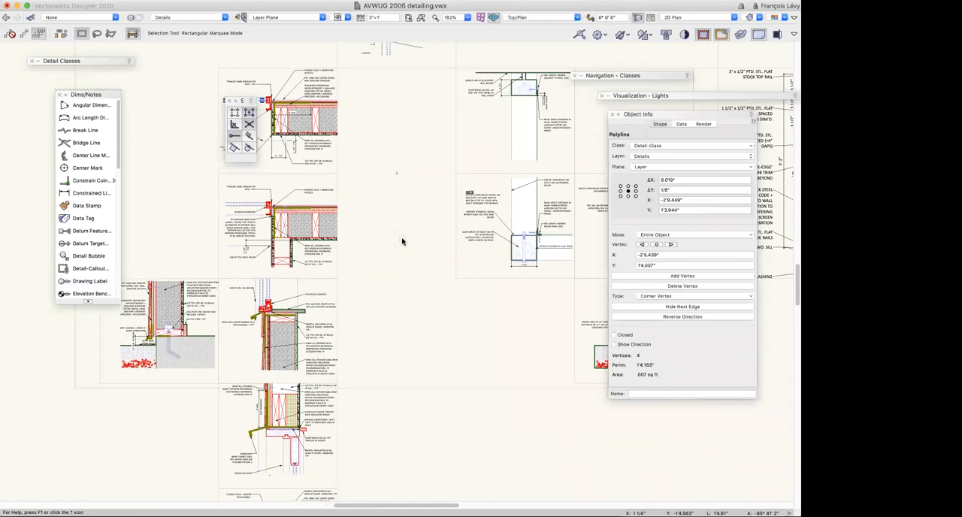
scroll(403, 241, up, 8)
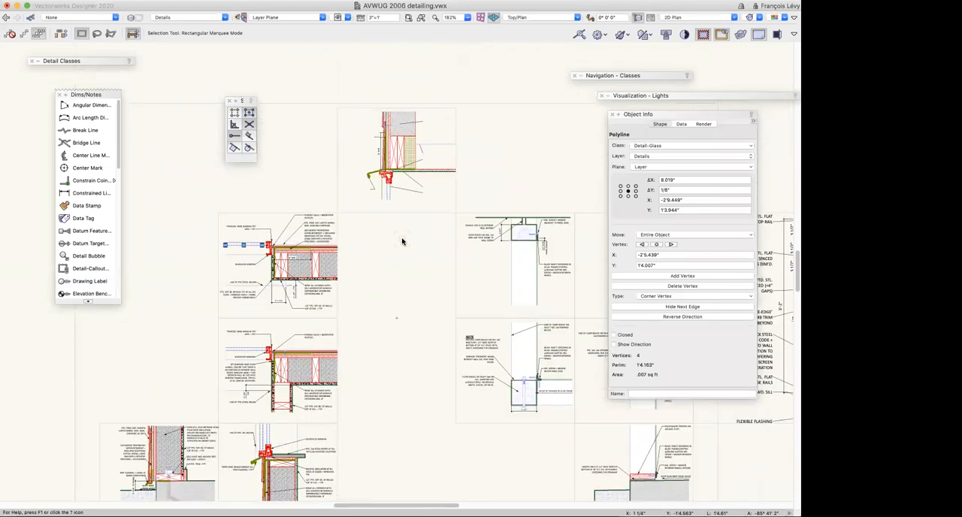
click(390, 159)
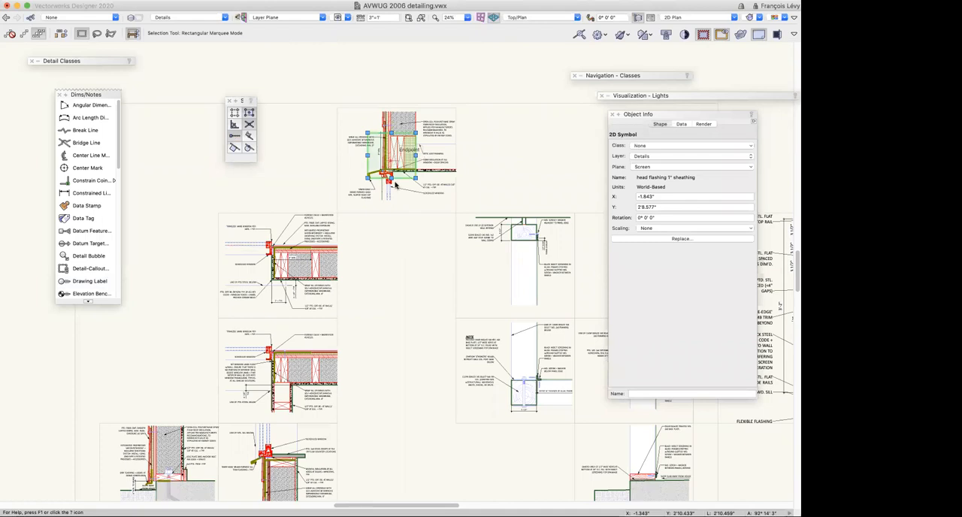
double_click(394, 181)
key(Return)
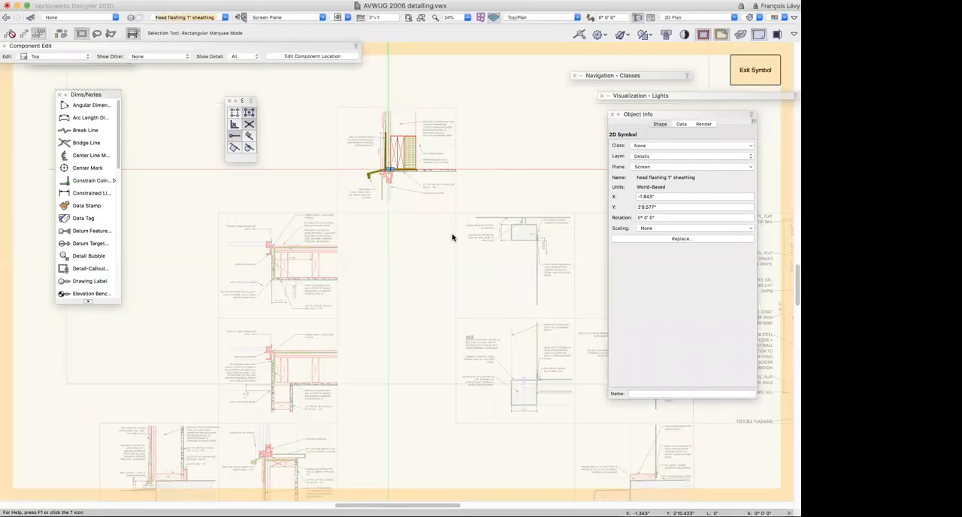
click(721, 34)
key(c)
drag(356, 124, 460, 217)
key(x)
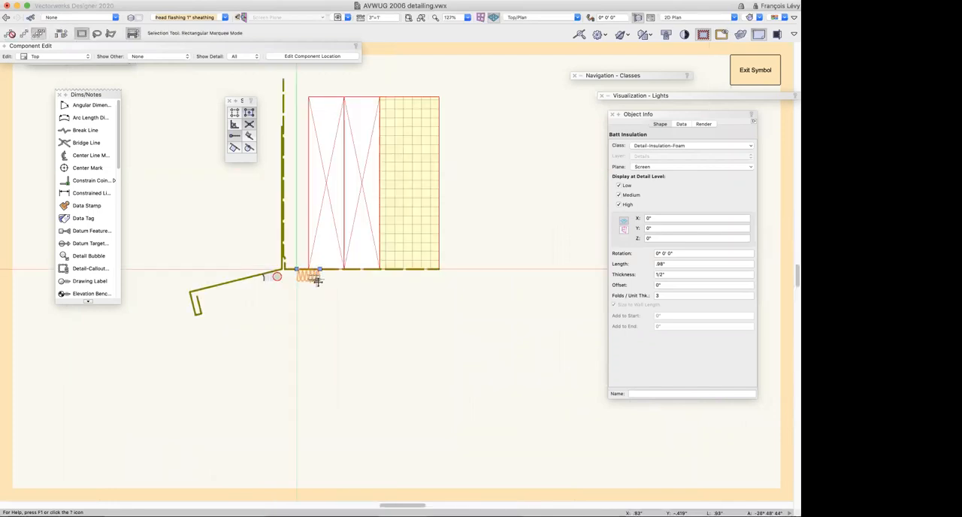
Inspect the lumber, rigid insulation and self-adhered barrier inside the head flashing symbol, selecting each in turn
click(320, 230)
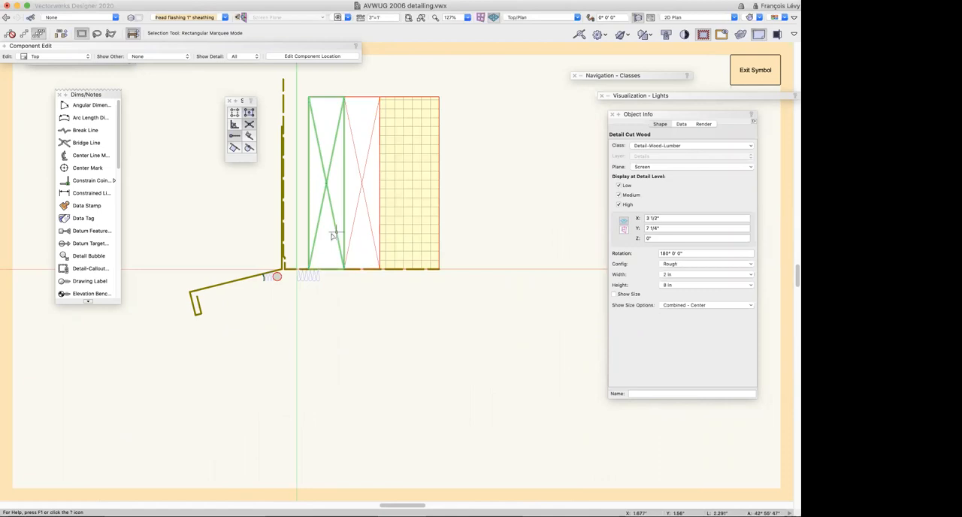
click(412, 283)
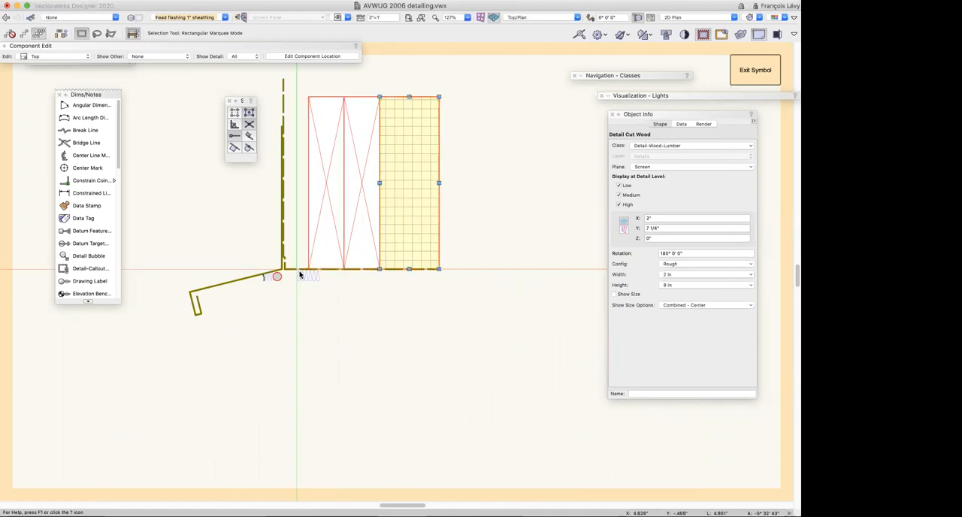
click(311, 155)
scroll(307, 173, up, 1)
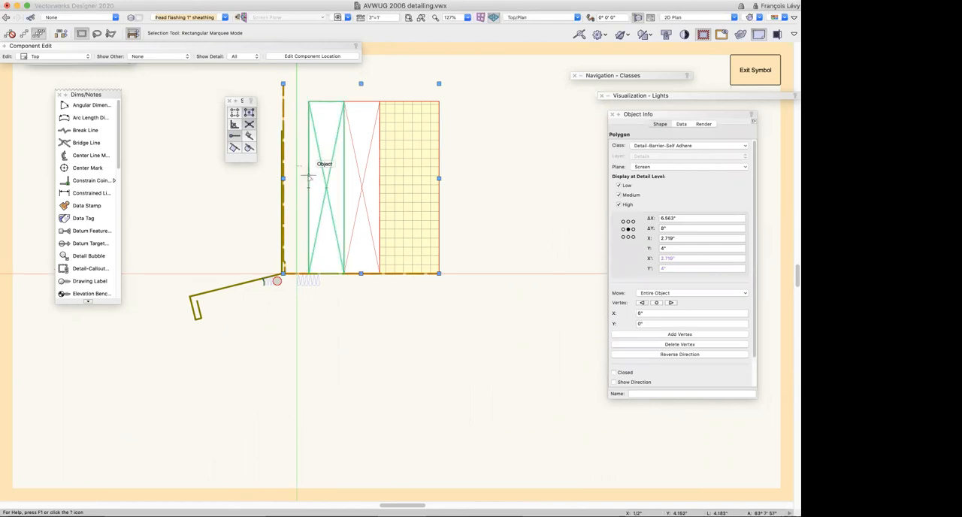
Open the nested flashing head symbol's 2D component, inspect its flashing polygon, and exit both symbols back to the details layer
click(231, 289)
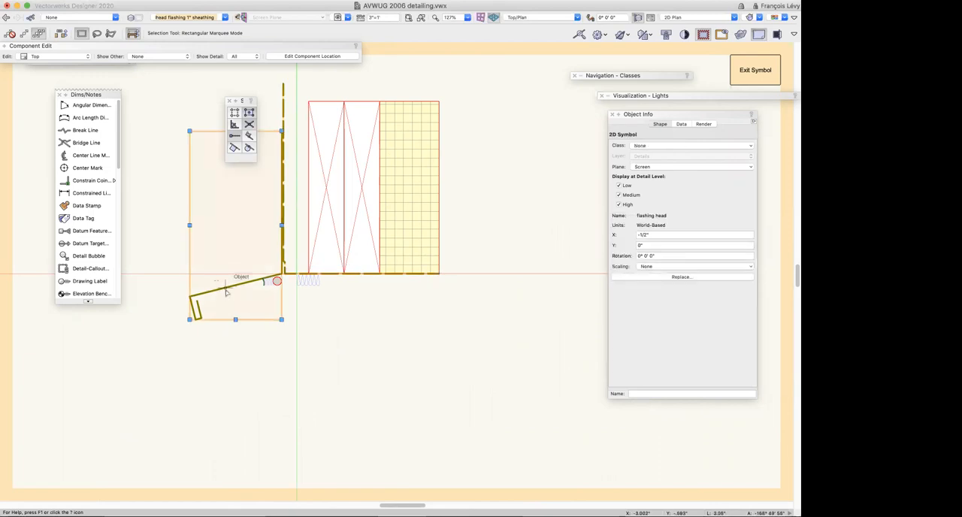
double_click(230, 294)
click(463, 221)
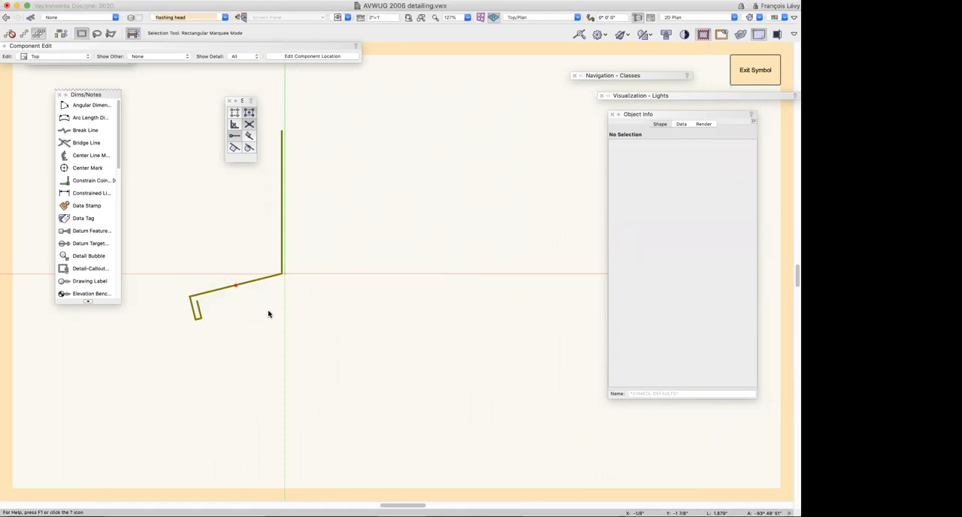
click(261, 280)
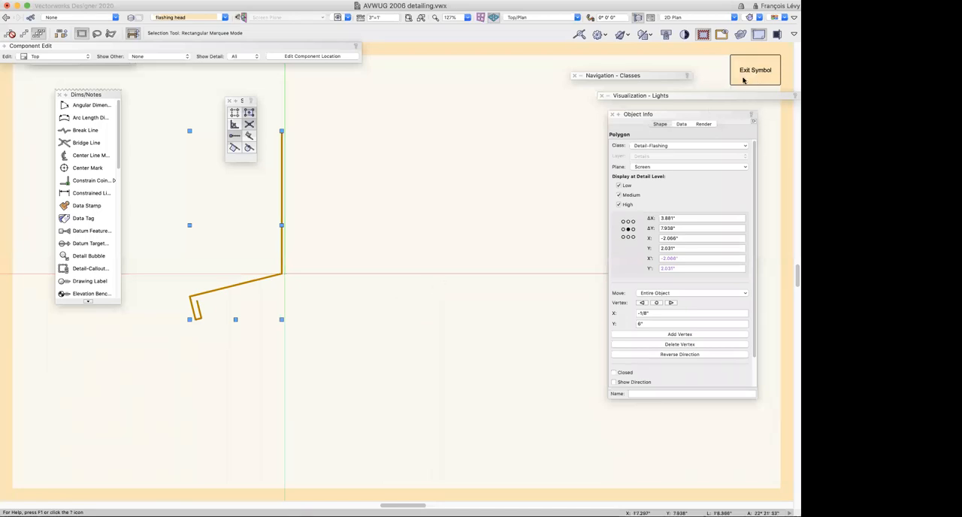
click(744, 78)
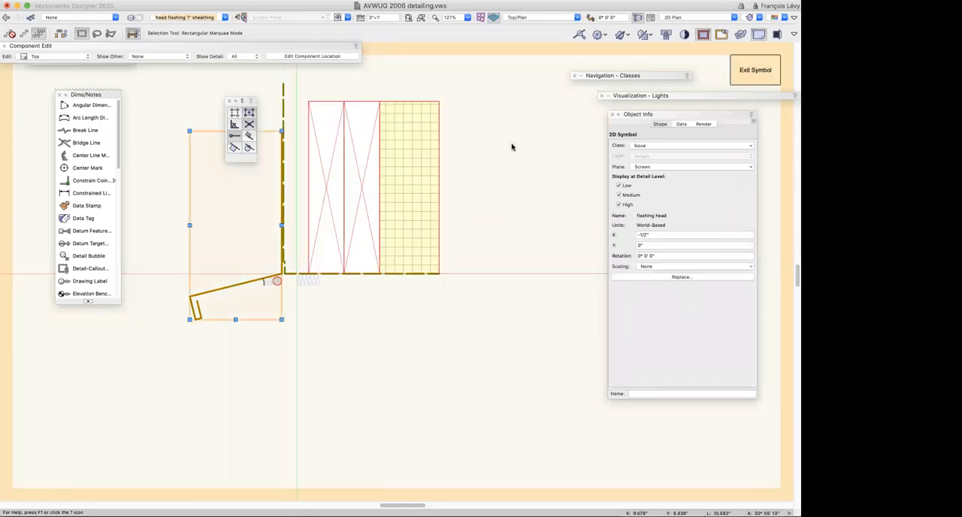
click(755, 69)
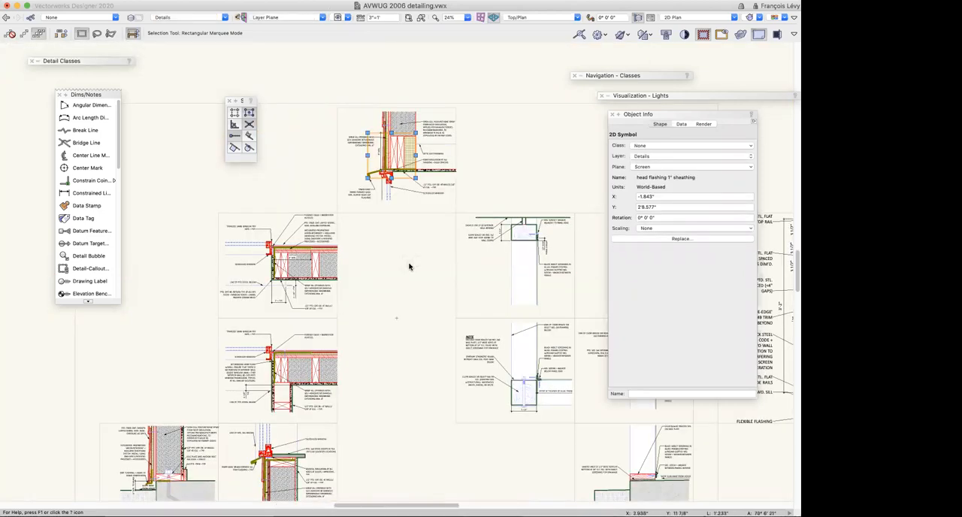
Select the stud between the insulated bays in the lower window jamb detail and turn its size display off and on again
scroll(409, 266, down, 2)
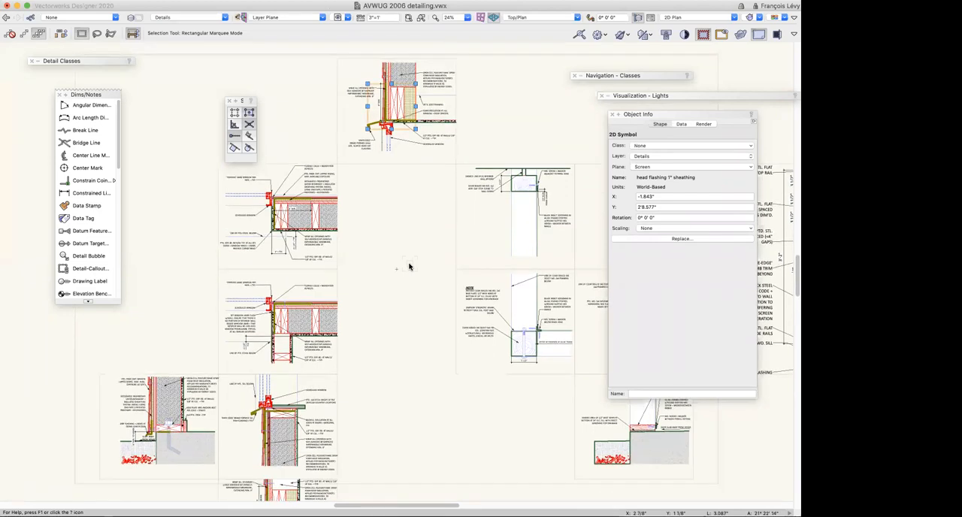
scroll(409, 266, down, 3)
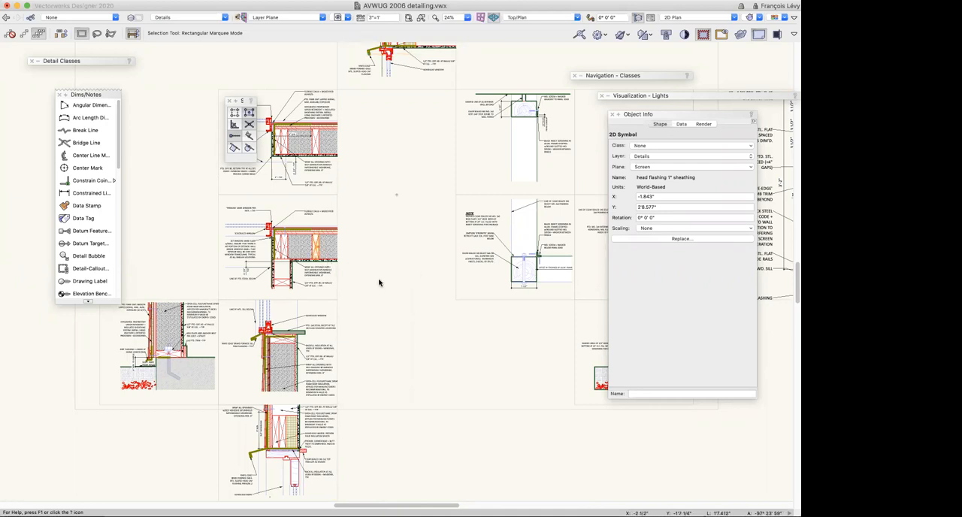
click(380, 280)
key(super+6)
key(super+2)
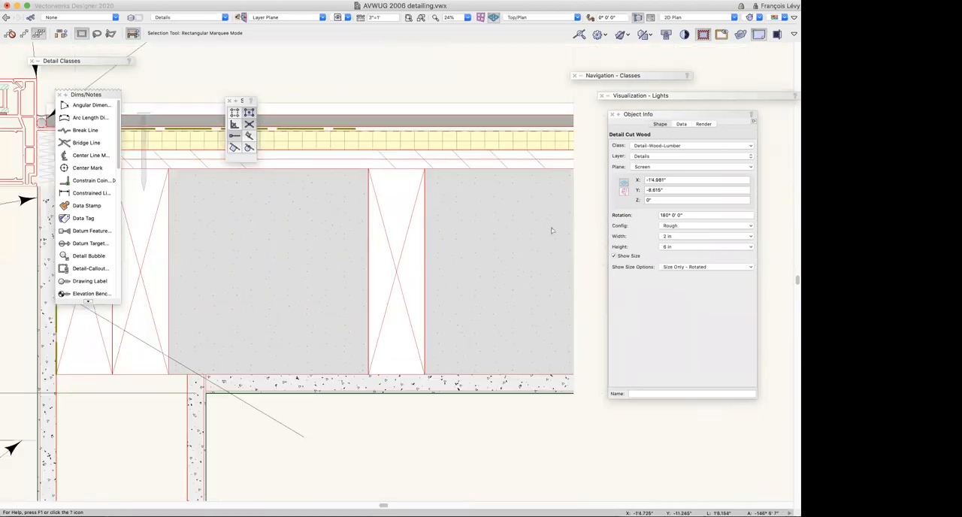
scroll(591, 211, down, 3)
scroll(591, 211, down, 2)
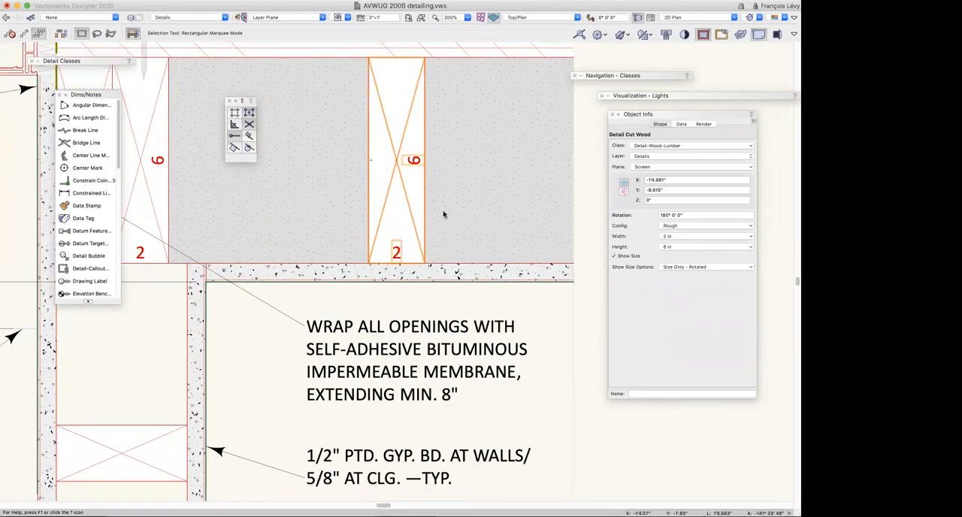
click(614, 256)
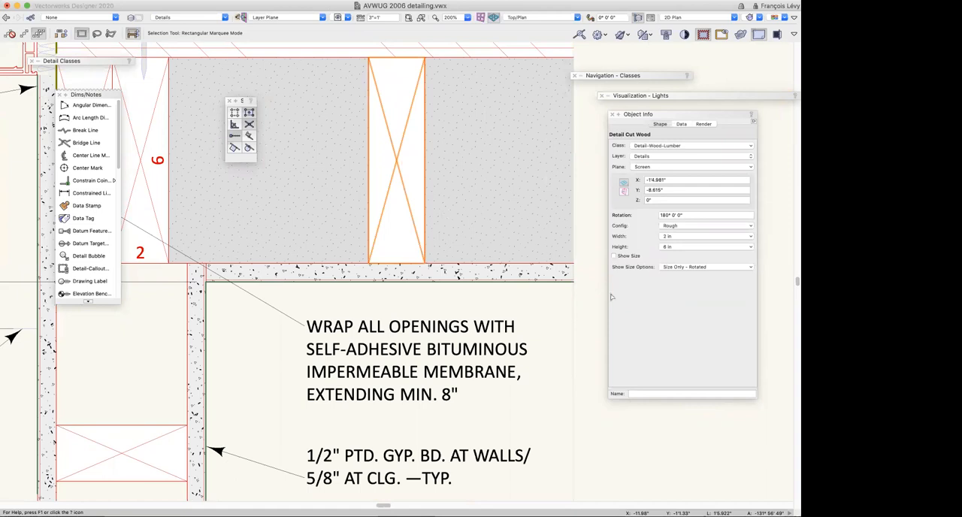
click(614, 257)
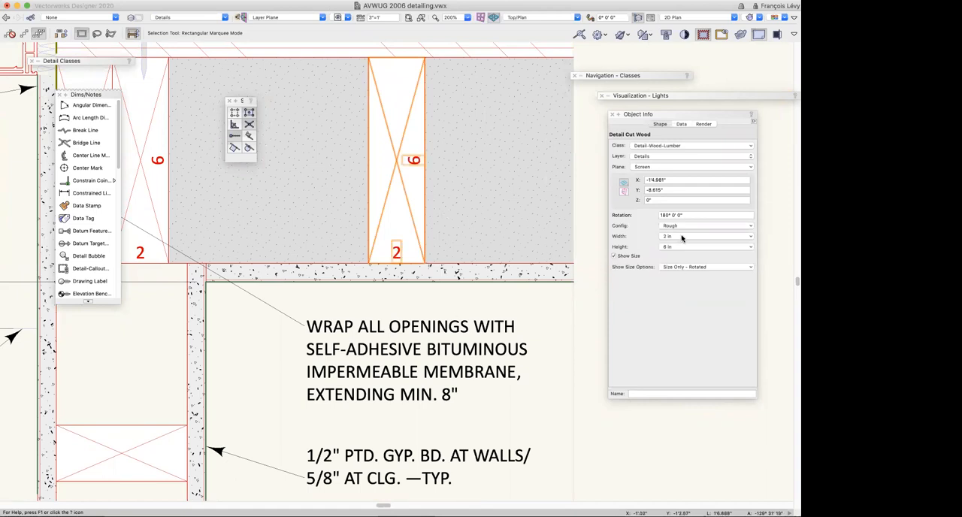
Review the width and height options of the selected stud and set its width to Custom
click(682, 237)
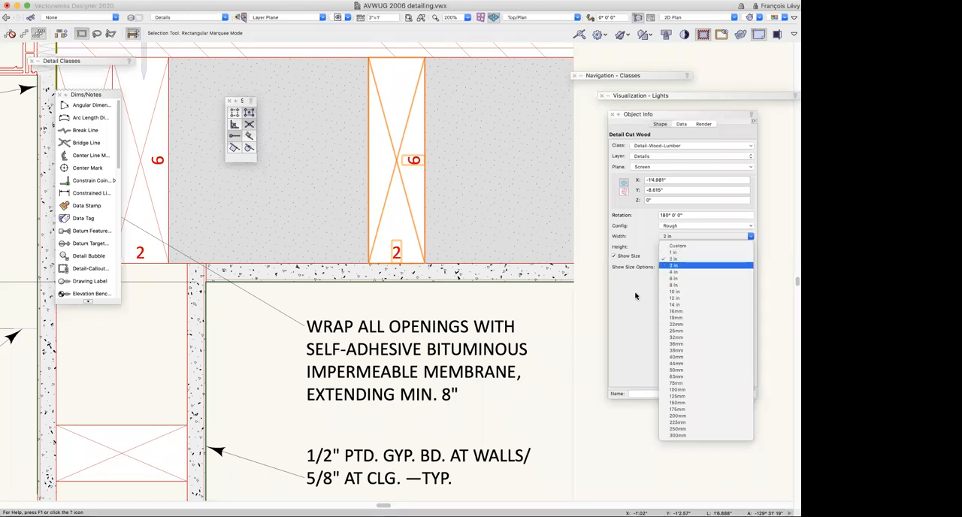
click(671, 259)
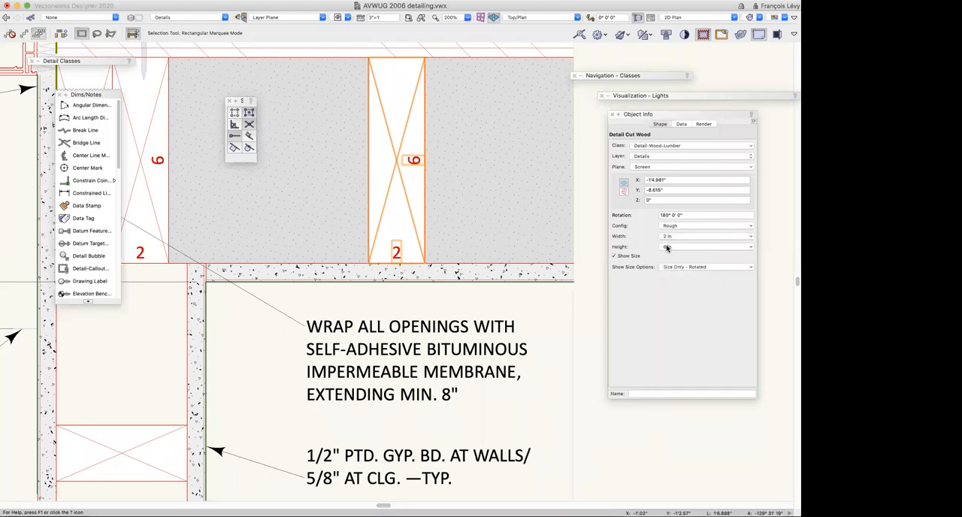
click(673, 249)
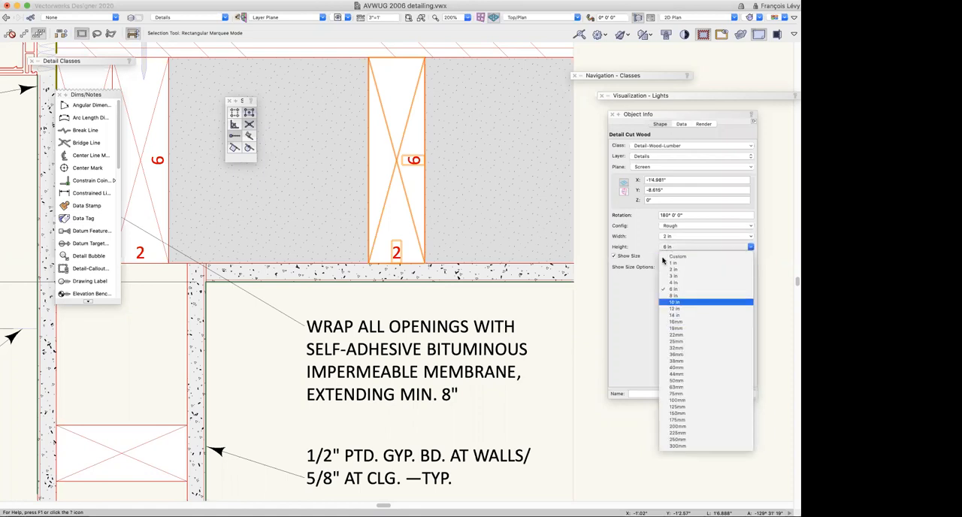
click(637, 299)
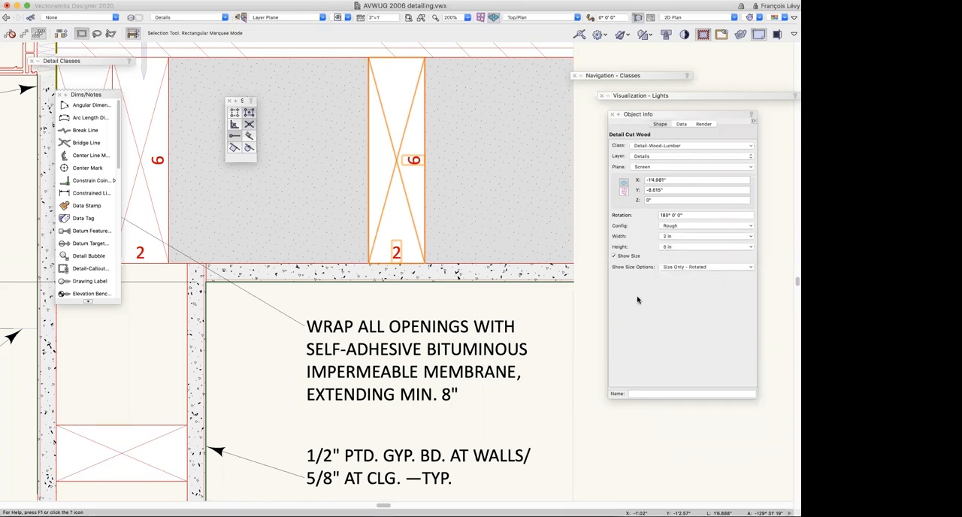
click(678, 238)
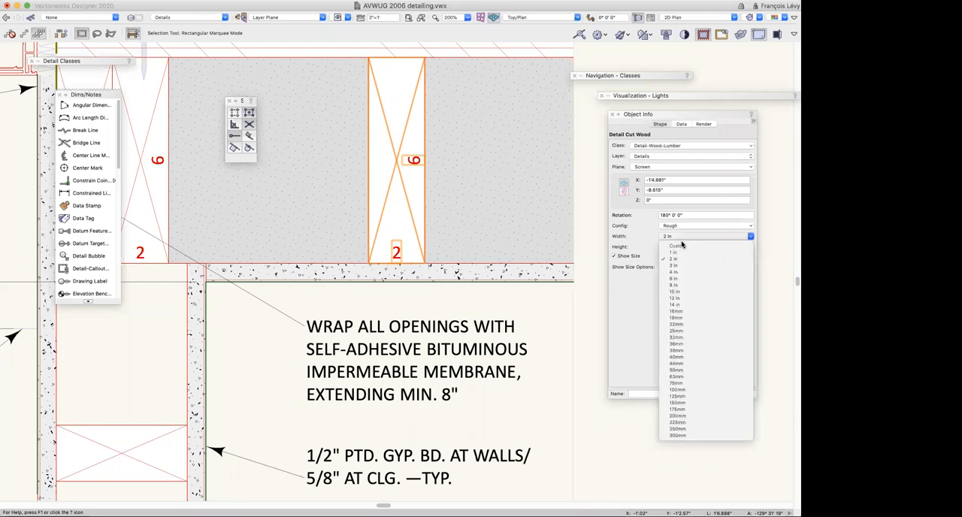
click(724, 304)
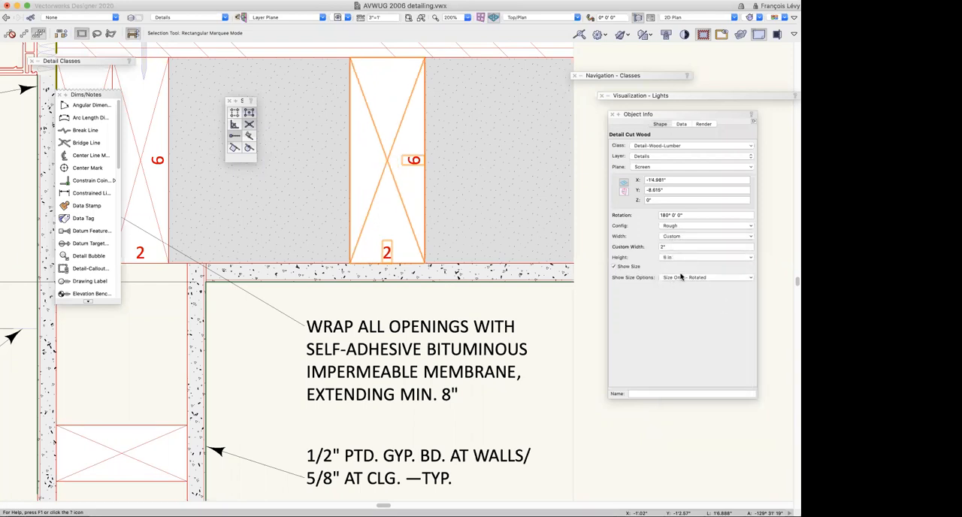
Try a custom width of 3" on the selected stud and return it to 2"
click(708, 296)
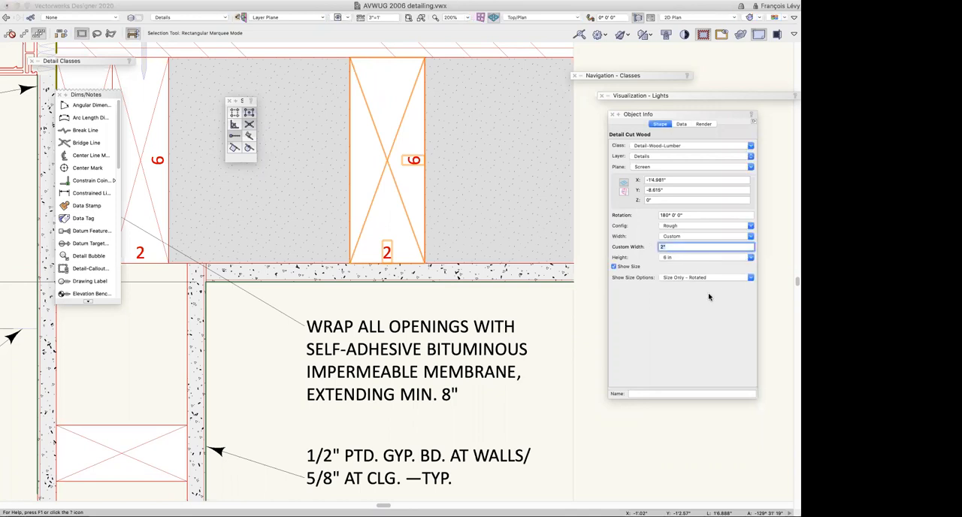
text(3)
key(Return)
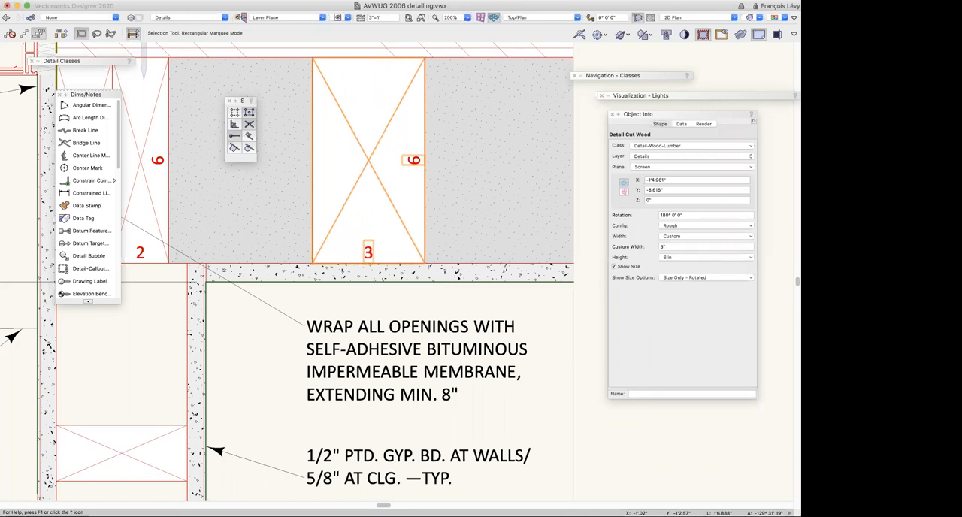
click(665, 248)
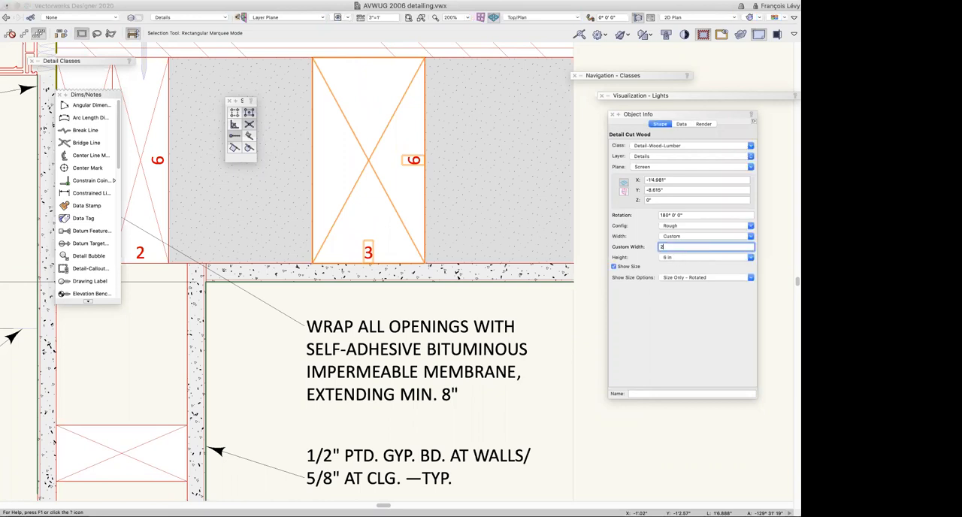
key(Return)
Try the Blocking and Finish configurations on the selected stud, ending on Blocking
click(676, 227)
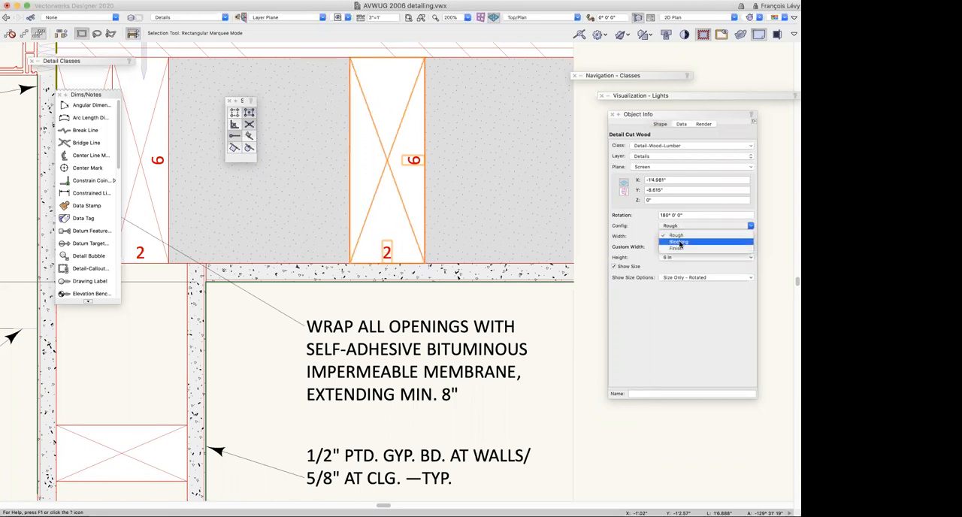
click(681, 241)
click(681, 228)
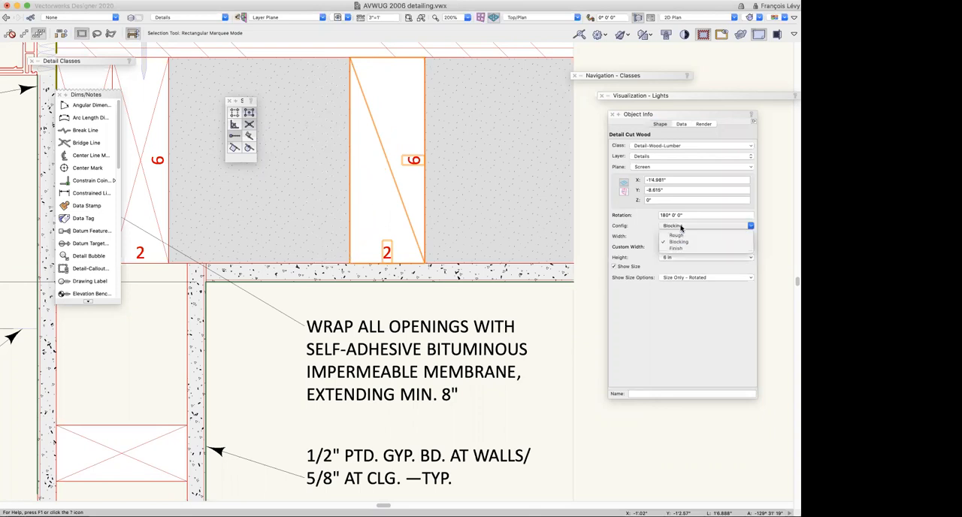
click(732, 264)
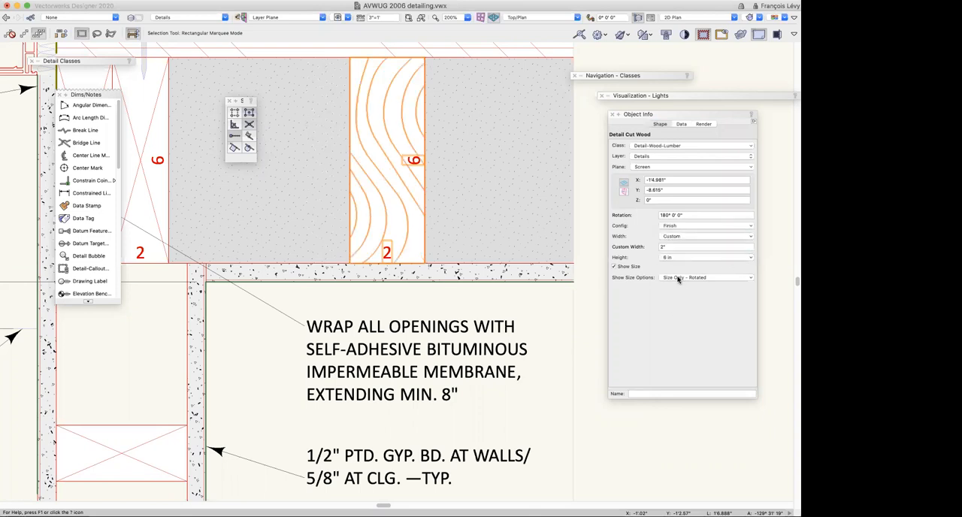
click(674, 225)
click(598, 361)
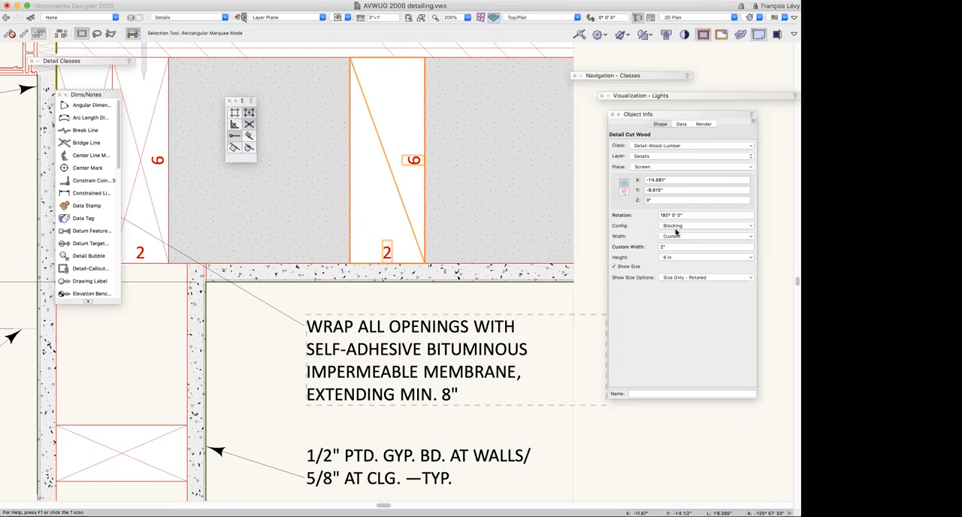
Set the selected stud's configuration to Rough and its width to the nominal 2 in
click(677, 228)
click(677, 228)
click(678, 228)
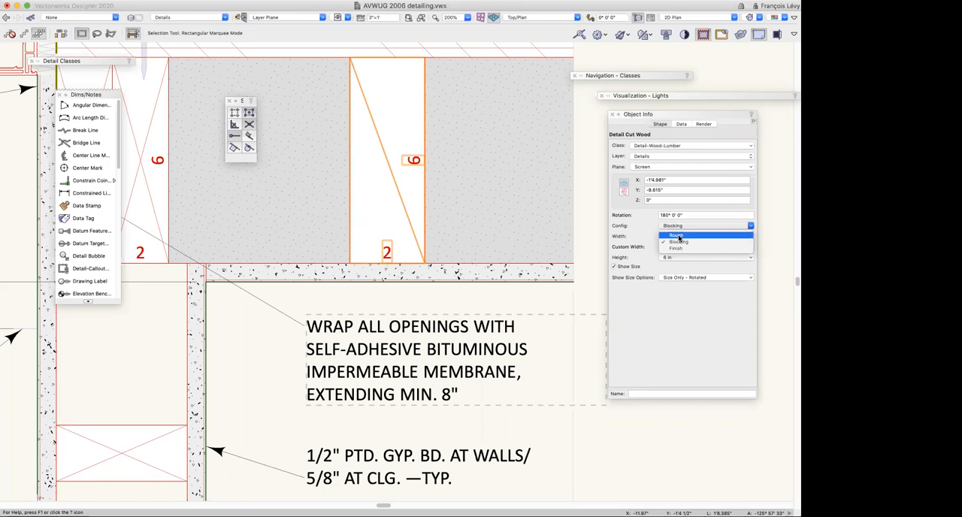
click(679, 236)
click(677, 238)
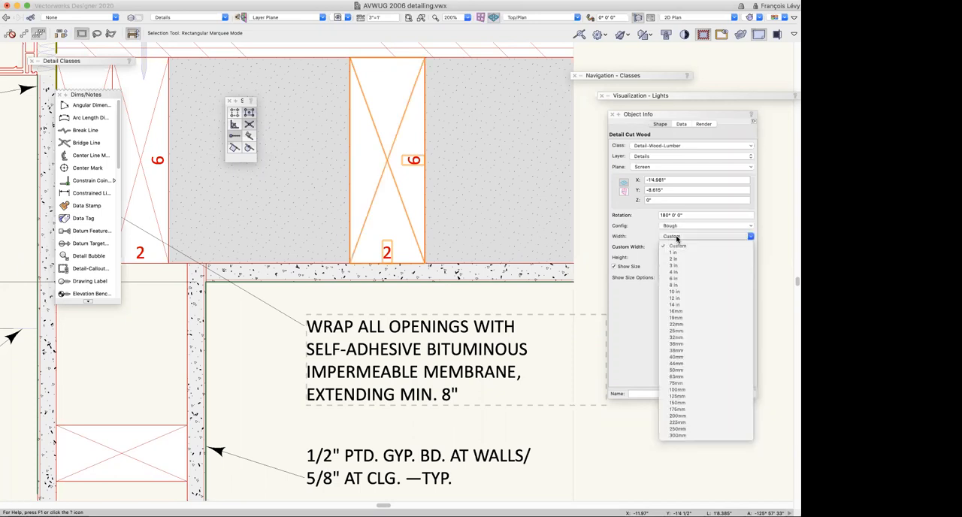
click(674, 259)
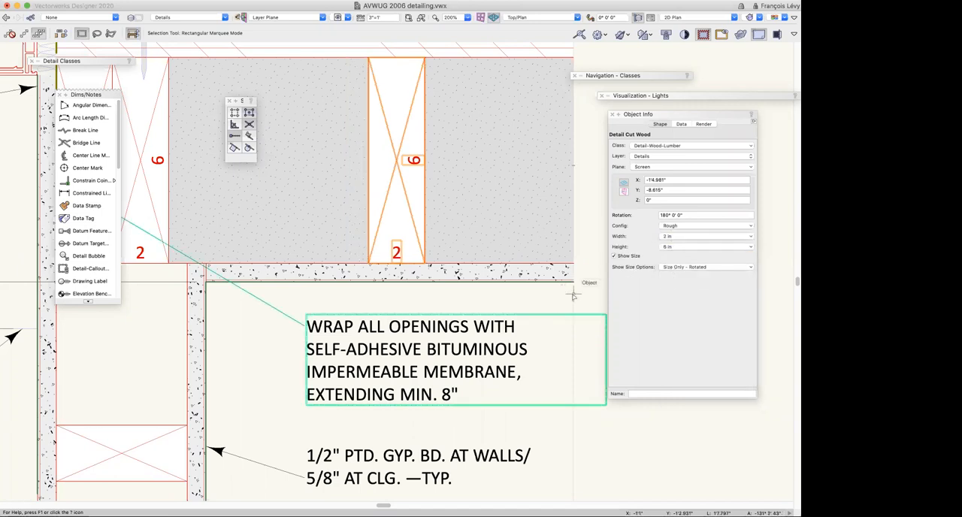
Recall the saved view 1C-3 Batt Insulation and select the small batt insulation below the studs to examine its parameters
scroll(573, 295, left, 5)
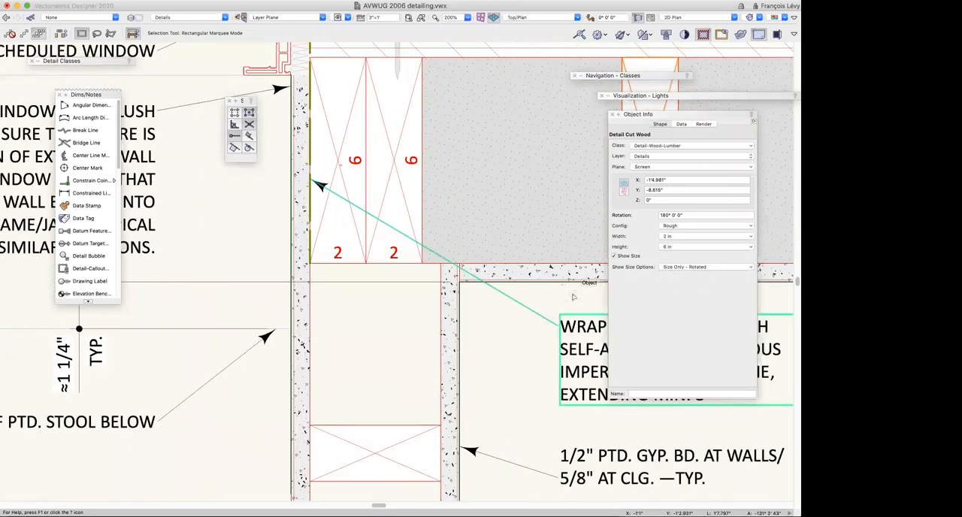
scroll(573, 297, down, 2)
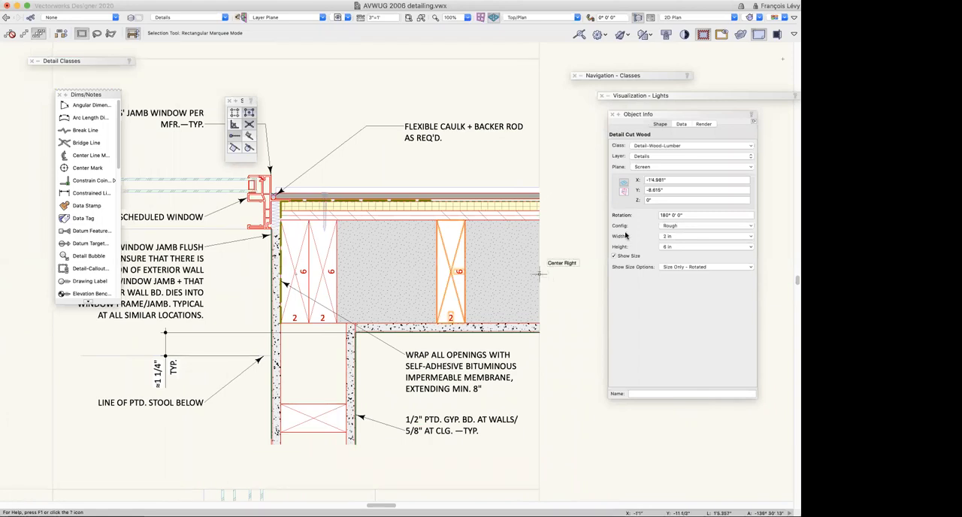
scroll(346, 28, up, 1)
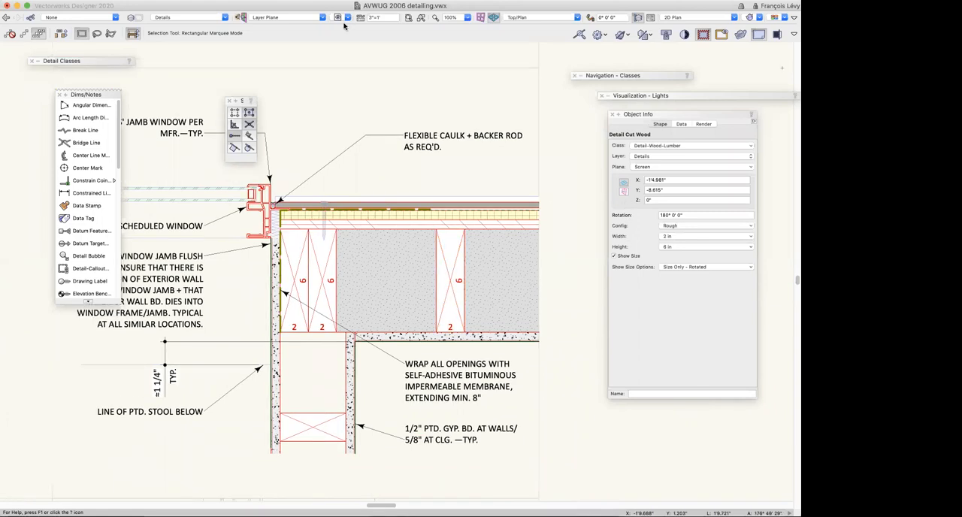
click(347, 17)
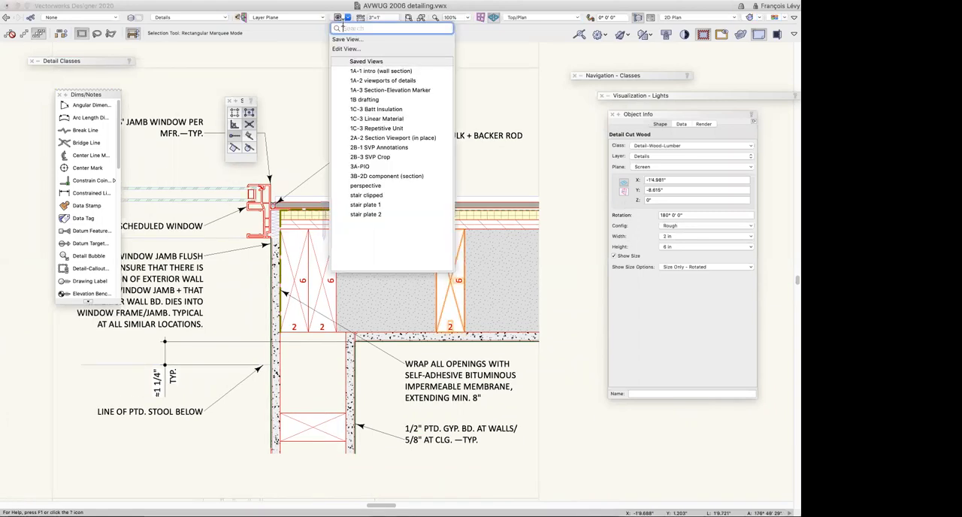
click(401, 111)
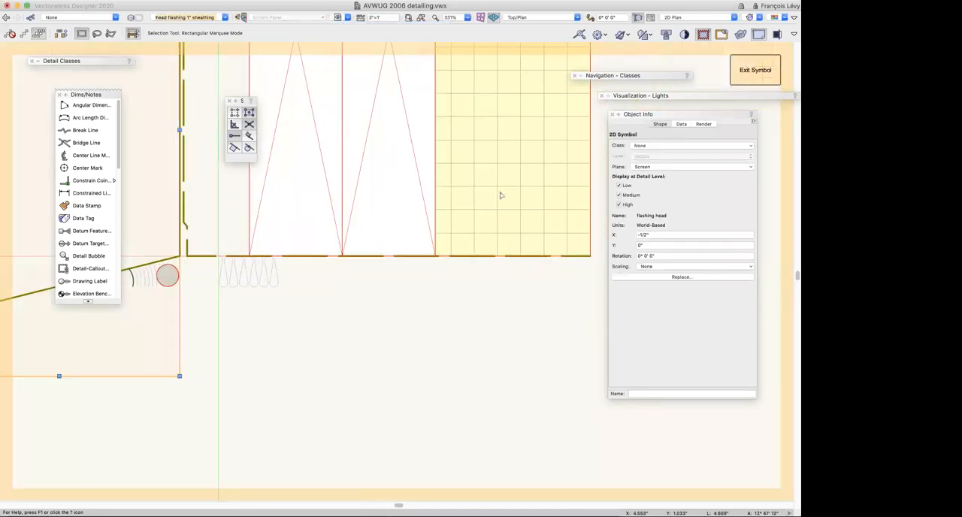
click(267, 288)
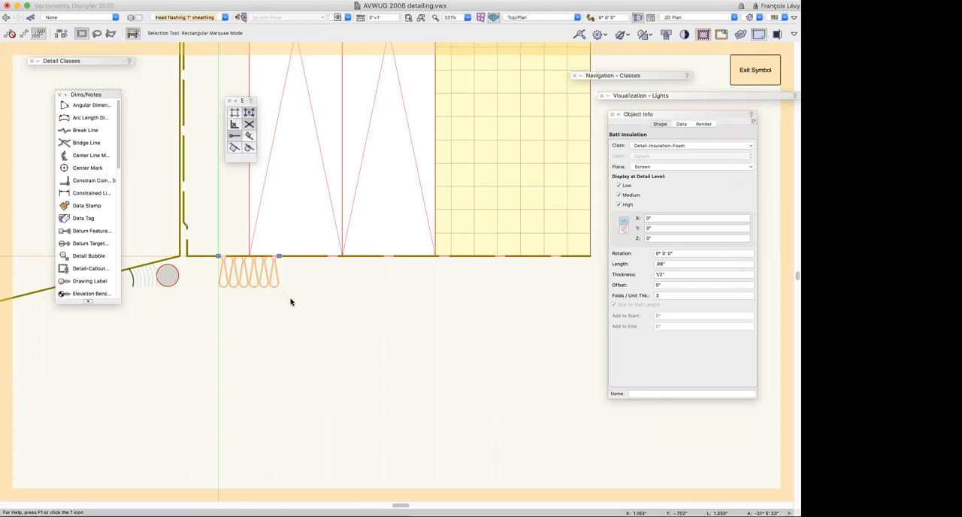
scroll(292, 301, up, 3)
scroll(293, 301, right, 2)
scroll(291, 302, down, 6)
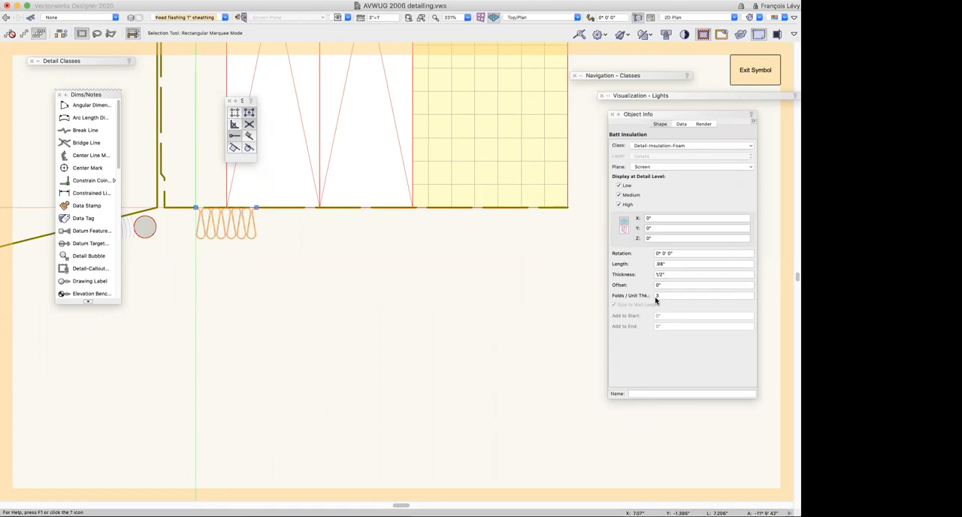
Set the selected batt insulation's folds per unit thickness to 2
click(667, 343)
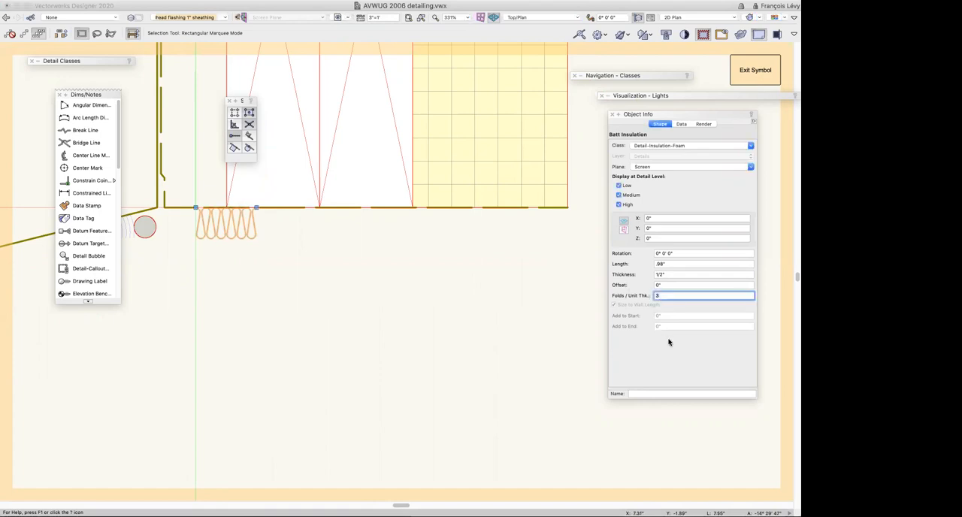
key(Tab)
click(668, 295)
text(3)
key(Tab)
click(662, 296)
text(2)
key(Tab)
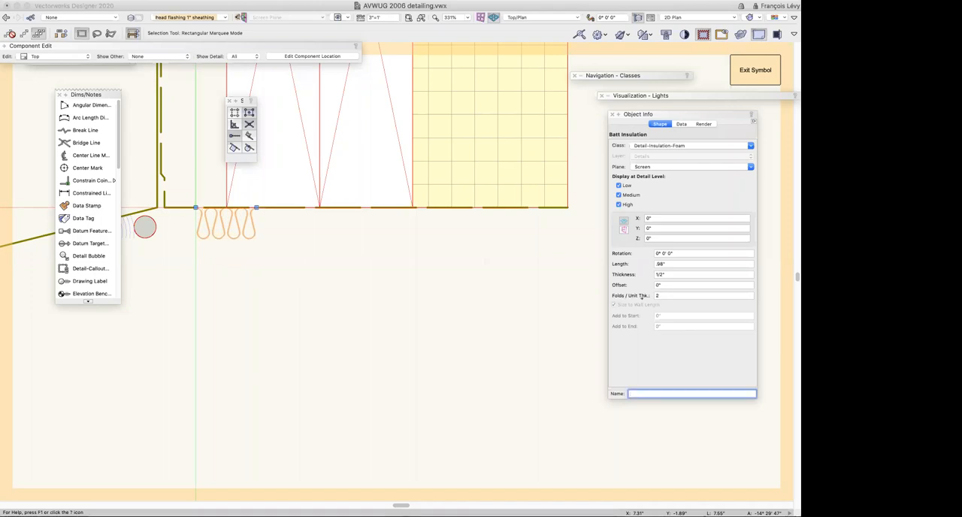
Set the batt insulation's folds back to 3, then try stretching it to the end of the rigid insulation and undo the resize
key(shift+Tab)
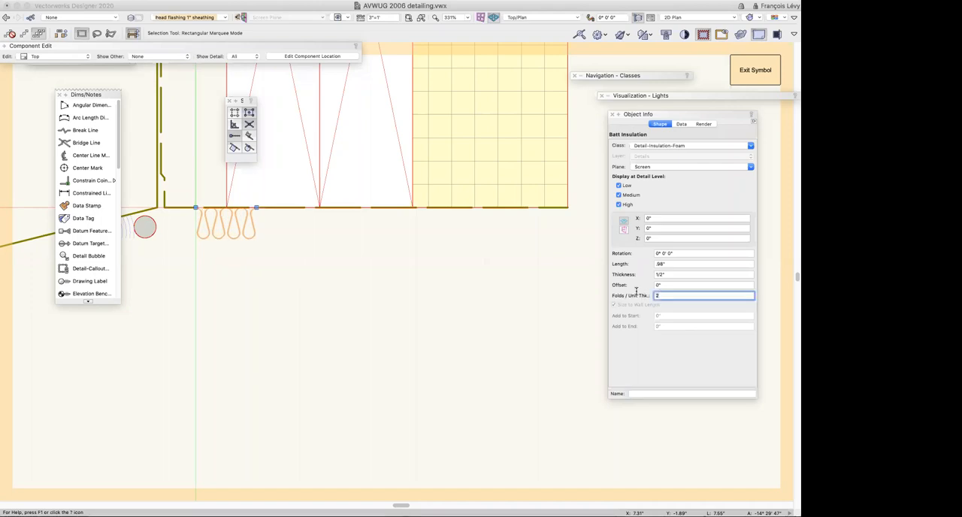
text(3)
key(Tab)
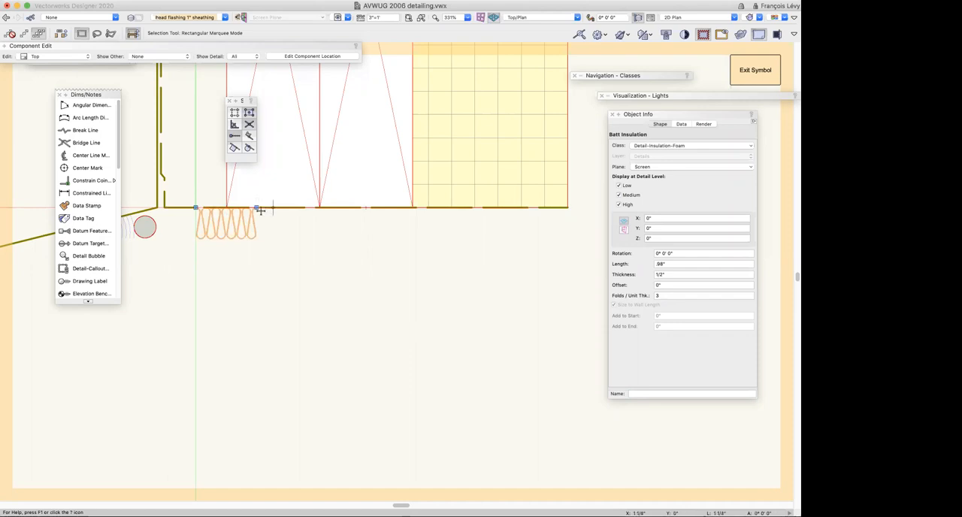
drag(256, 208, 568, 208)
key(super+z)
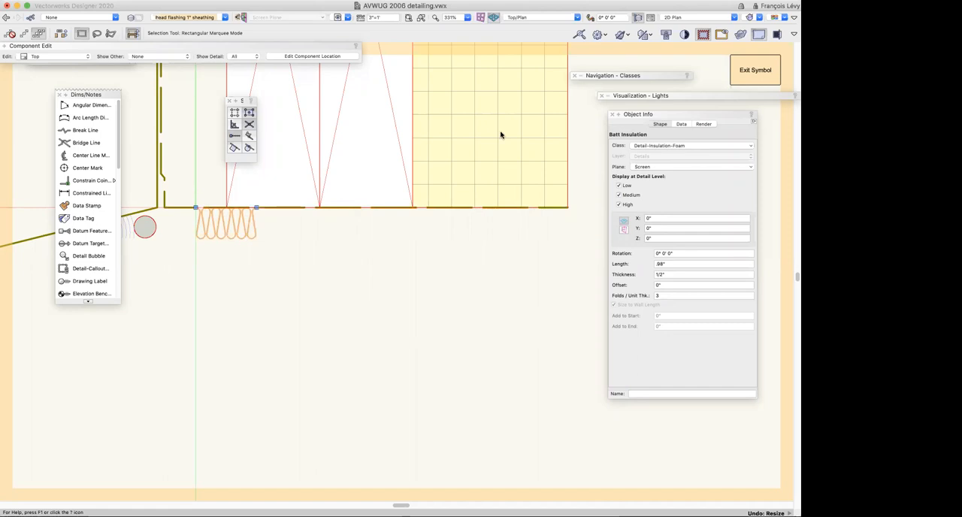
Recall the saved view 1C-3 Linear Material and select the horizontal gypsum board below the insulated stud bays
click(347, 18)
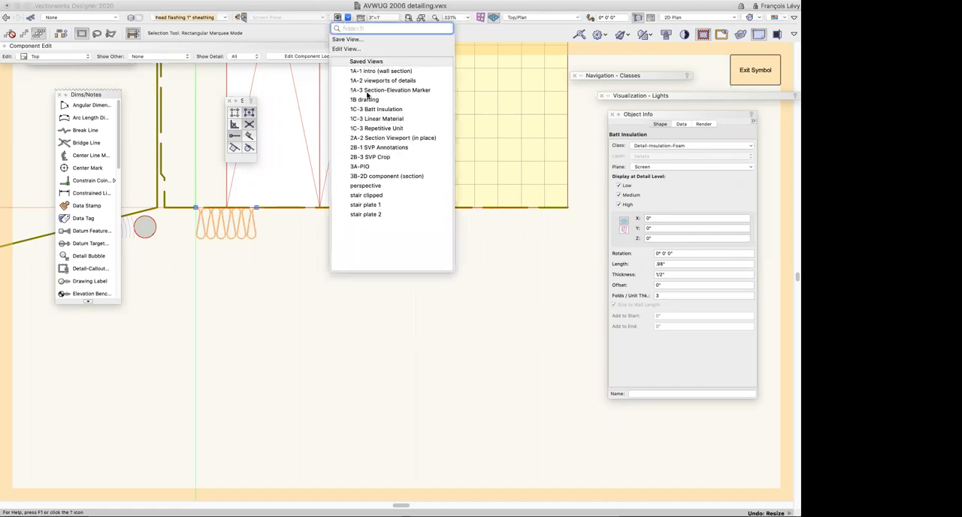
click(377, 119)
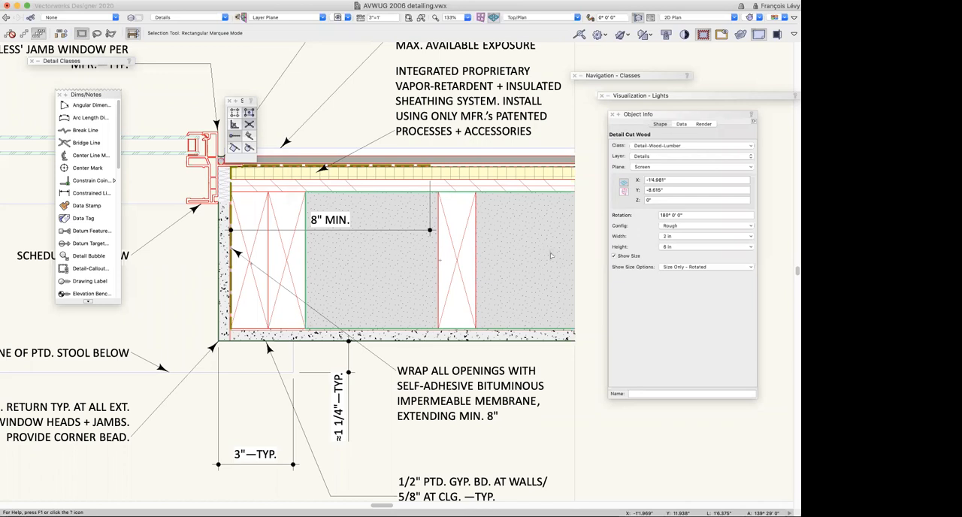
scroll(550, 257, down, 5)
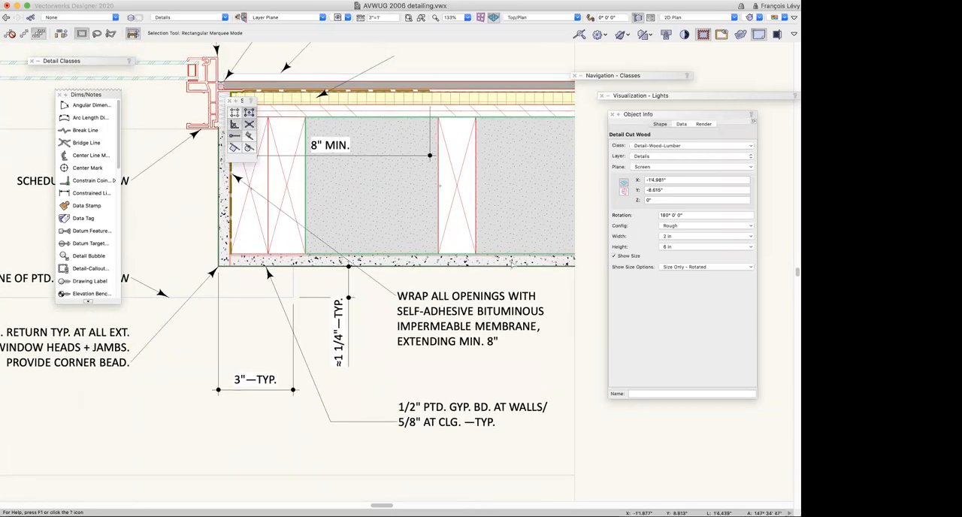
click(527, 262)
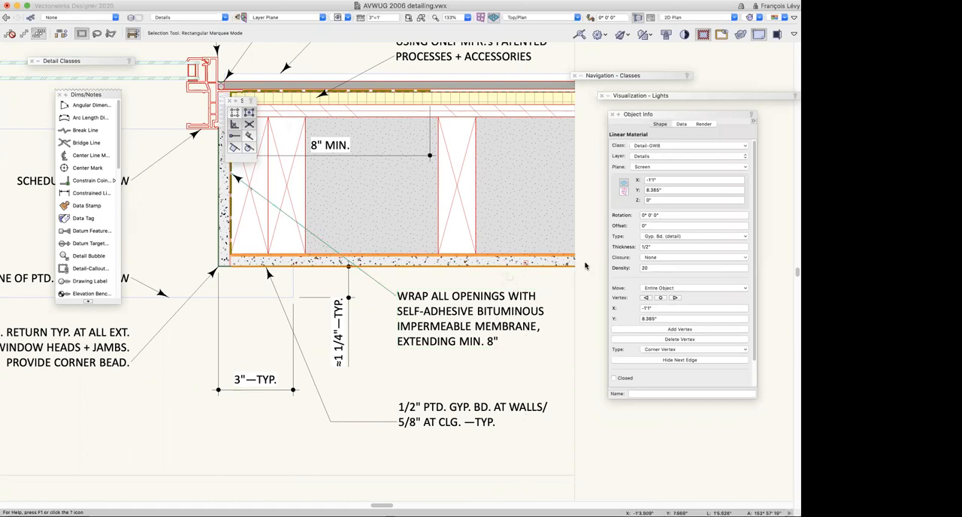
Try the linear material types Board (generic), Plaster/Stucco and Plywood/OSB on the selected gypsum board
click(672, 238)
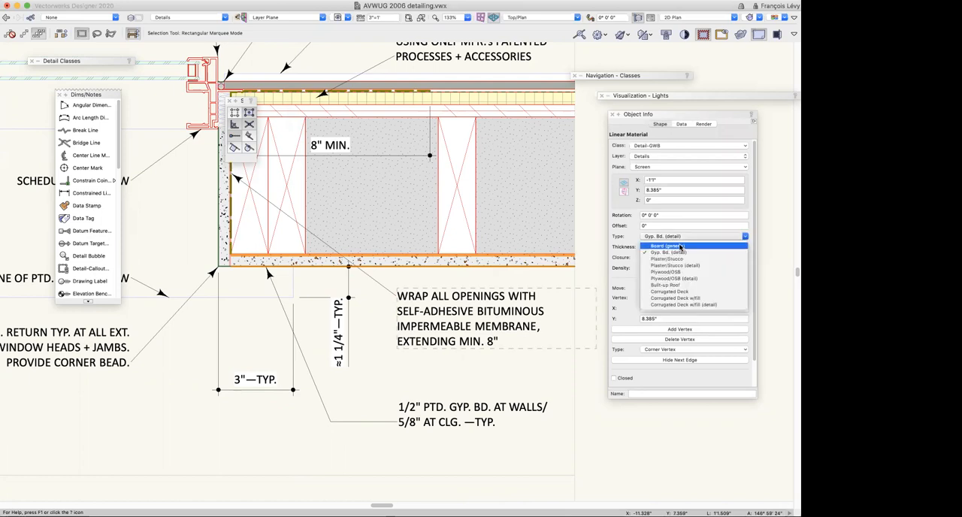
click(680, 246)
click(678, 237)
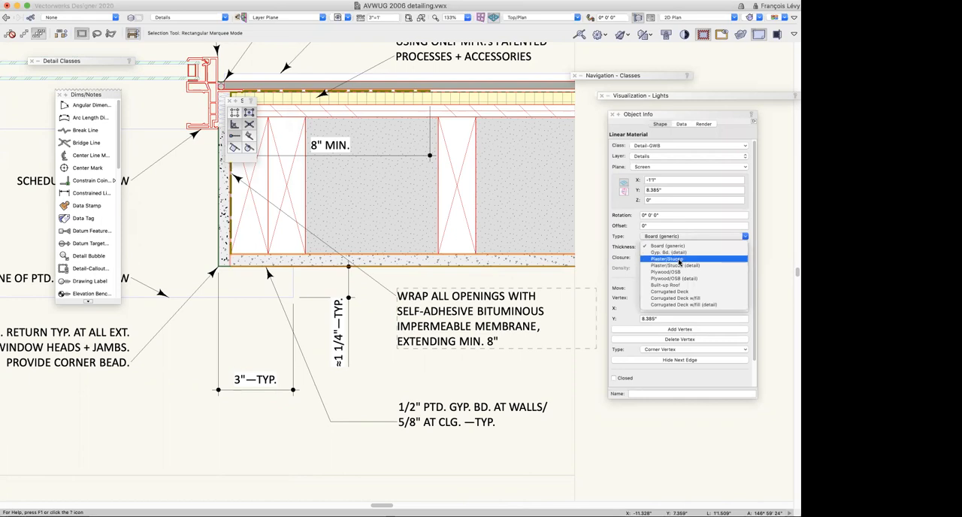
click(679, 261)
click(672, 236)
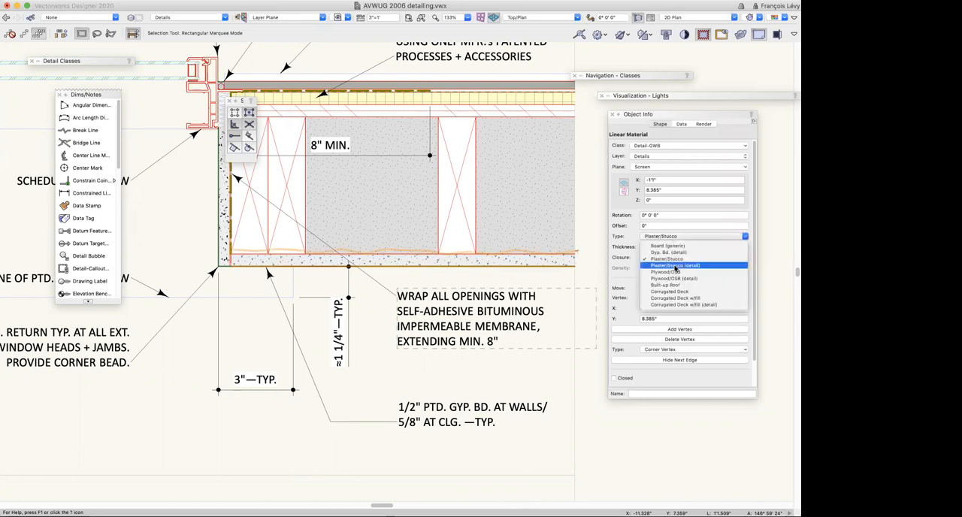
click(675, 272)
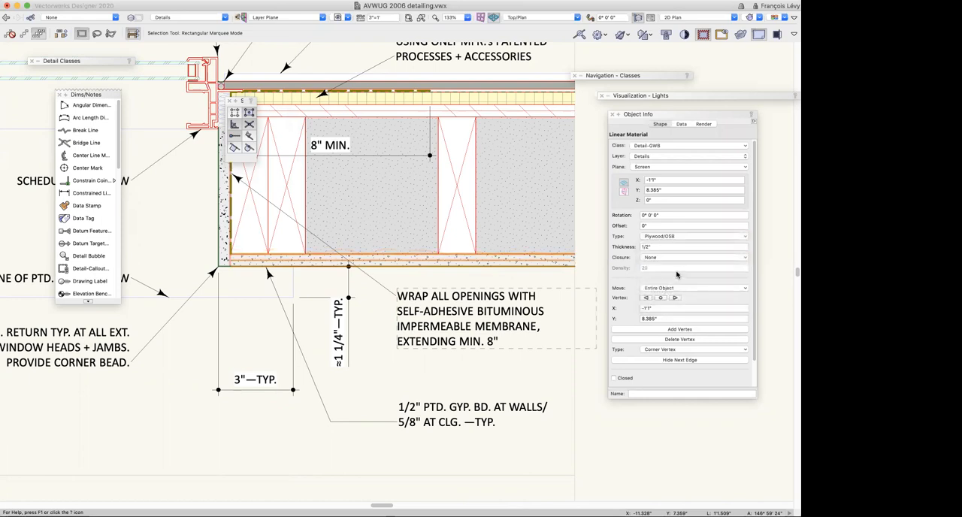
Switch the selected linear material through Built-up Roof and Corrugated Deck to Corrugated Deck w/fill (detail)
click(659, 237)
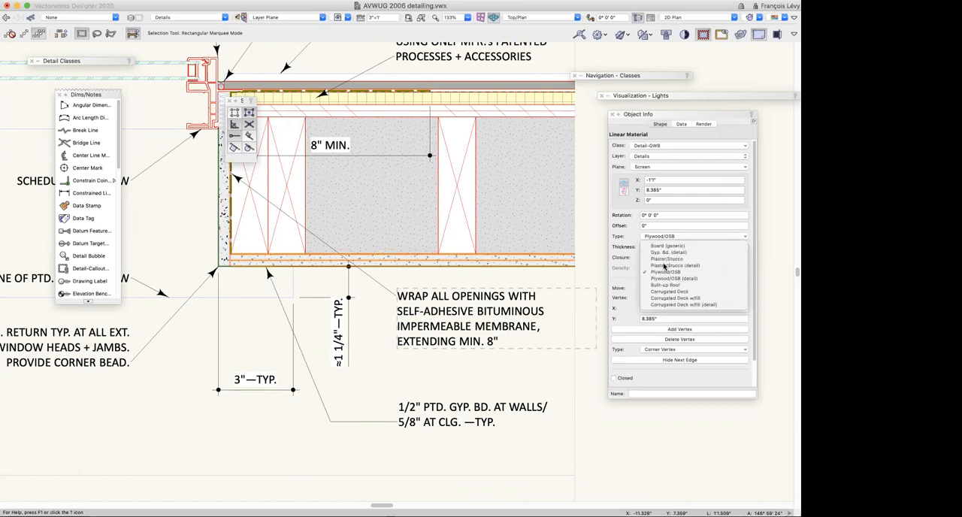
click(683, 288)
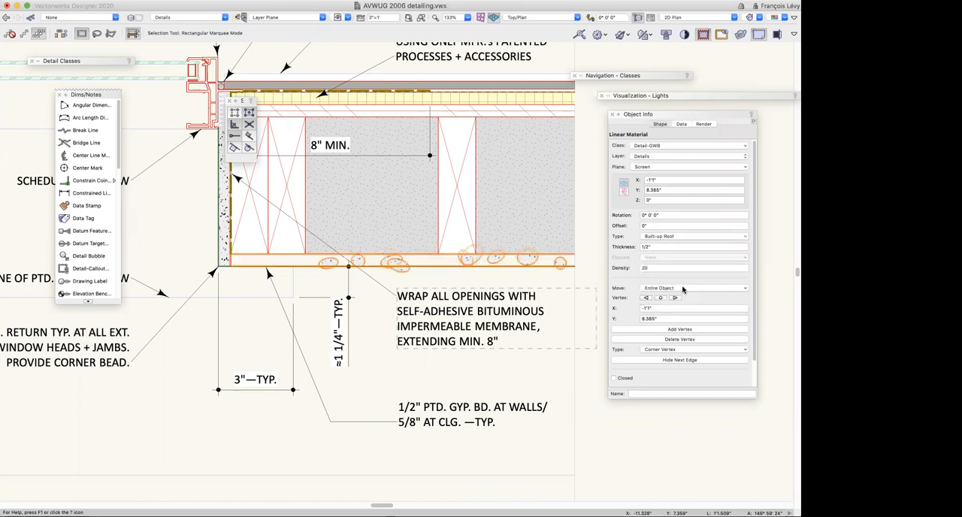
click(657, 238)
click(674, 291)
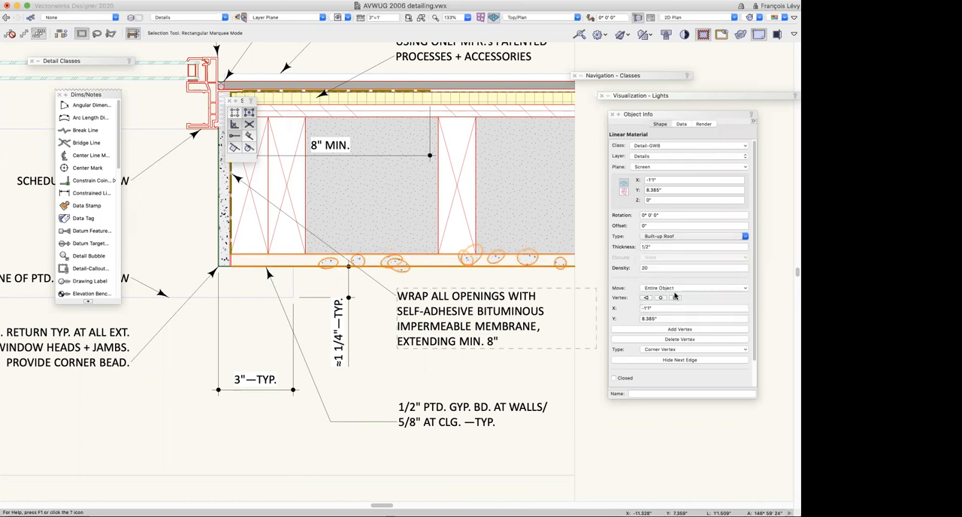
click(677, 239)
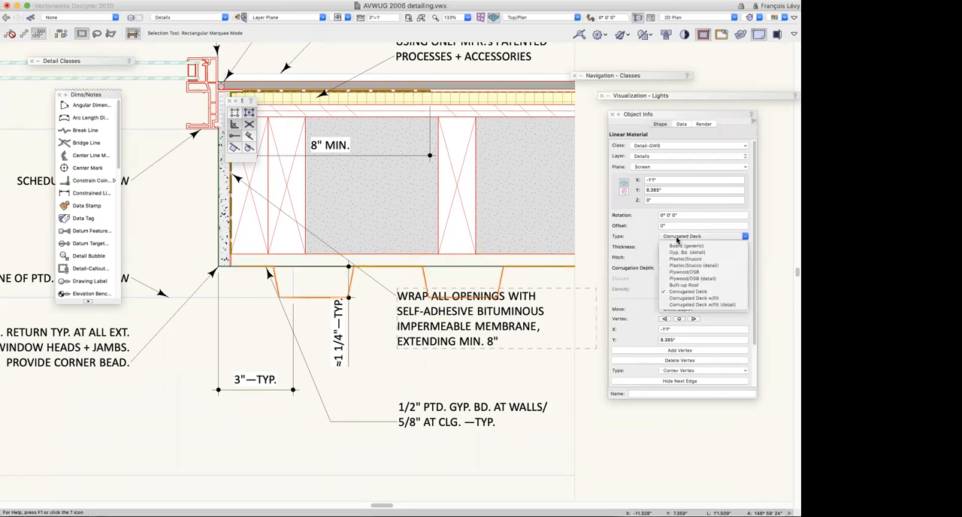
click(699, 305)
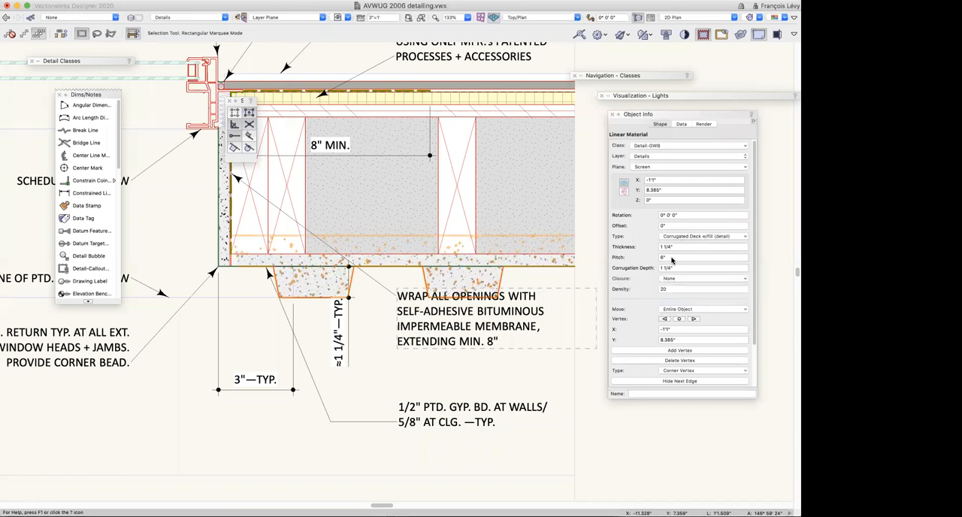
Set the linear material's type to Gyp. Bd. (detail), then undo all the type trials on the selected gypsum board
click(687, 237)
click(690, 254)
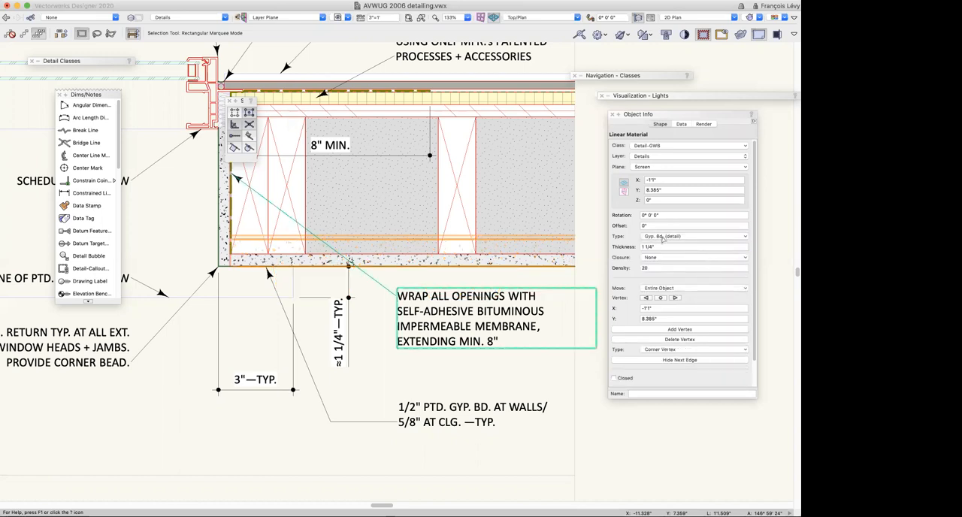
key(super+z)
key(super+z)
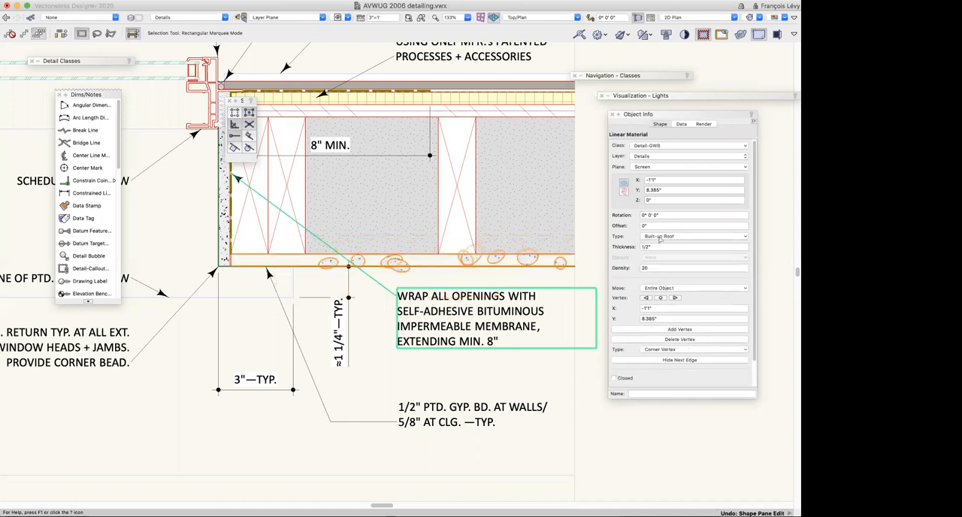
key(super+z)
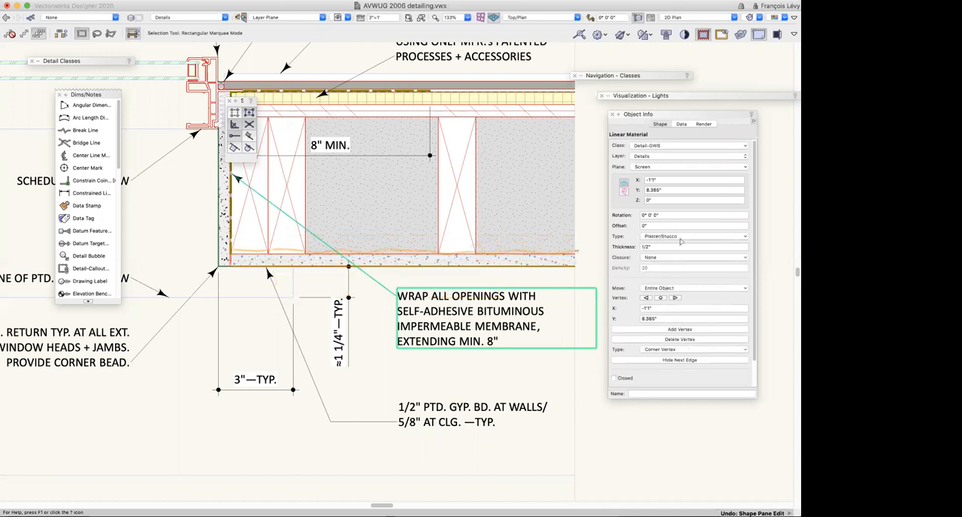
key(super+z)
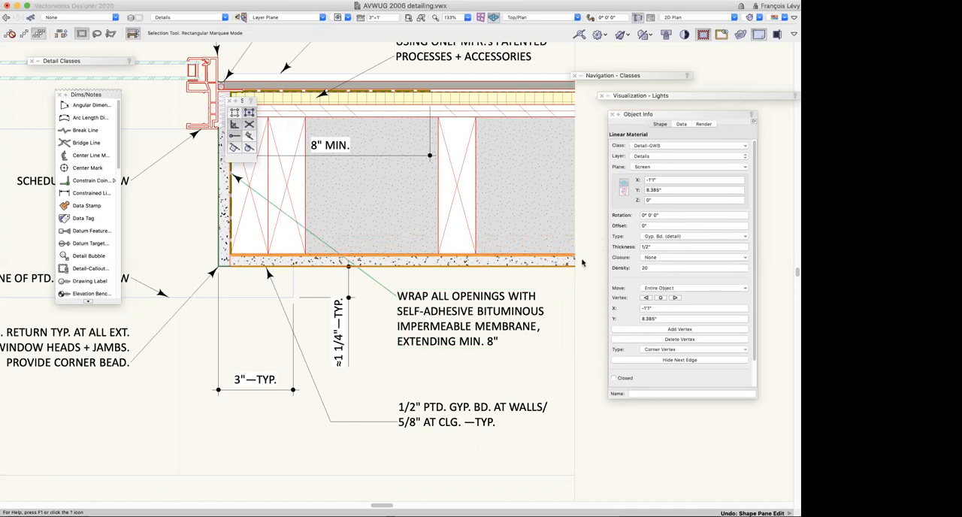
Check the selected gypsum board's linear material parameters and flip the object vertically
scroll(675, 283, down, 3)
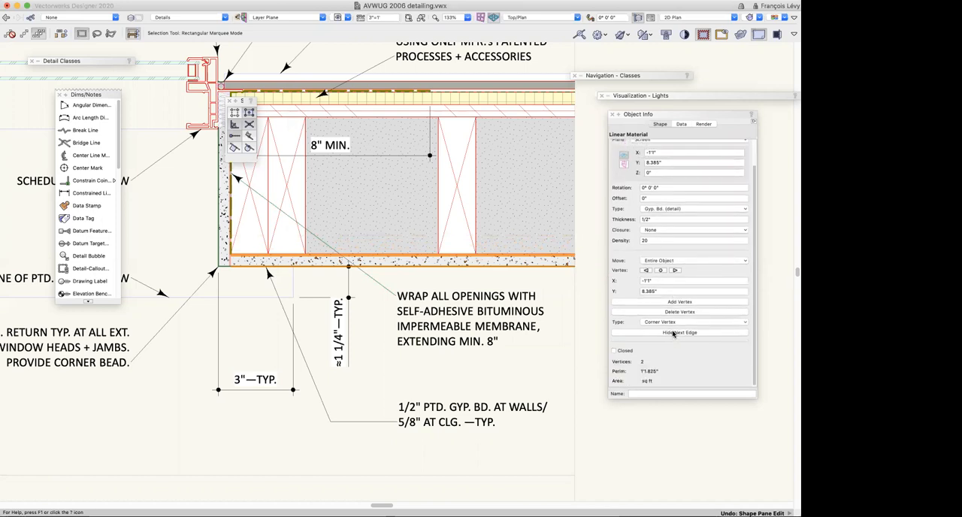
scroll(643, 352, down, 2)
scroll(699, 353, down, 1)
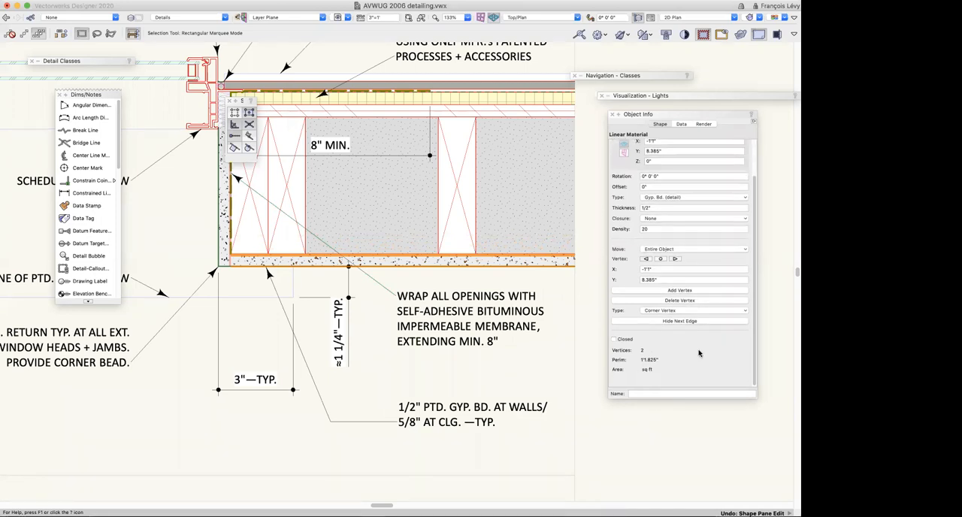
scroll(699, 353, up, 3)
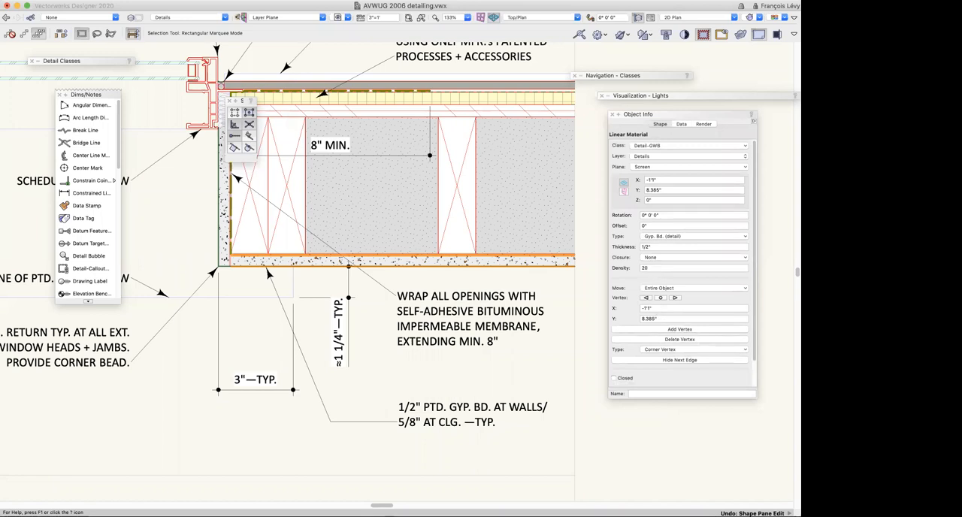
click(118, 0)
mouse_move(131, 36)
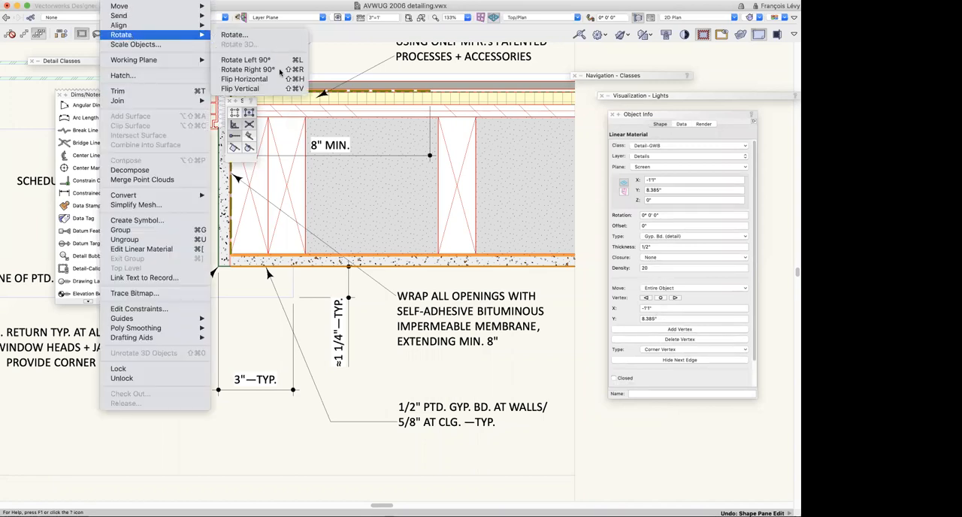
click(284, 89)
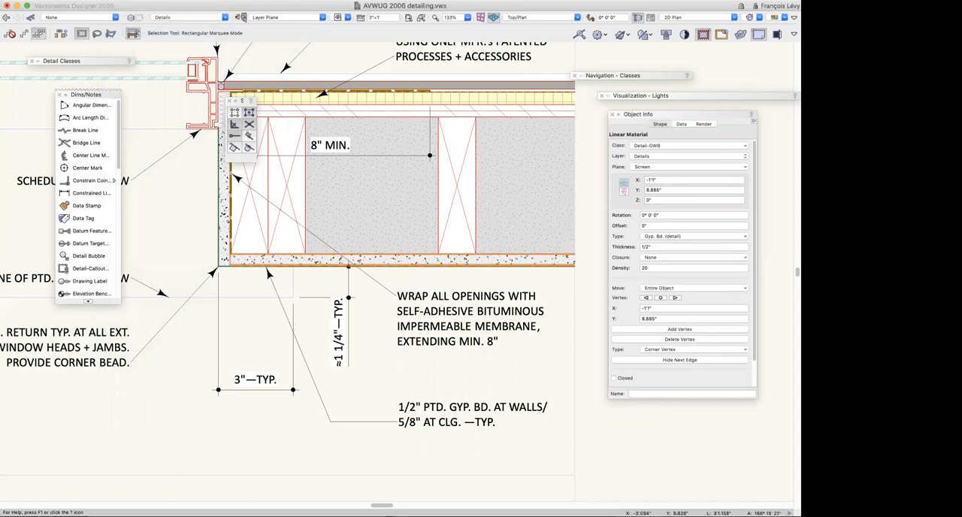
Detach the Detailing tool set as its own floating palette and recall the saved view 1C-3 Repetitive Unit
drag(116, 157, 150, 176)
drag(140, 103, 140, 103)
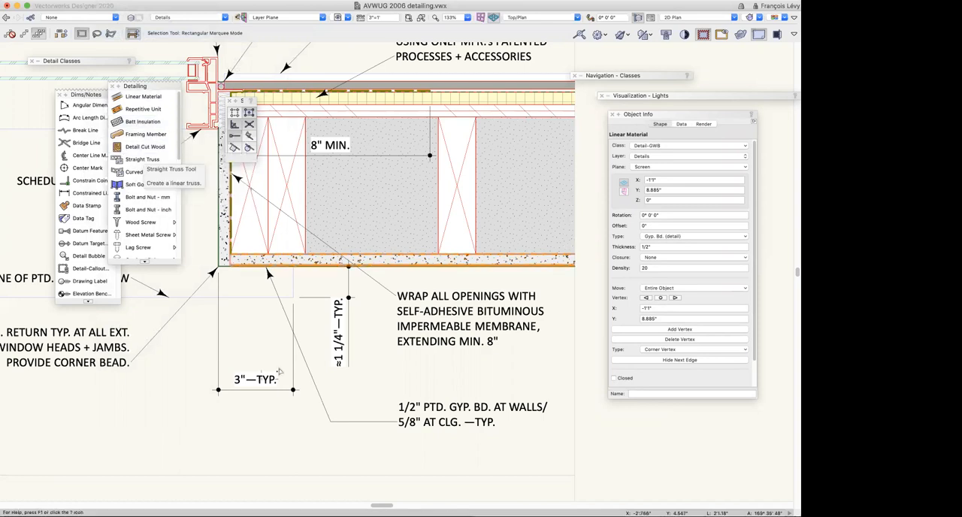
click(336, 19)
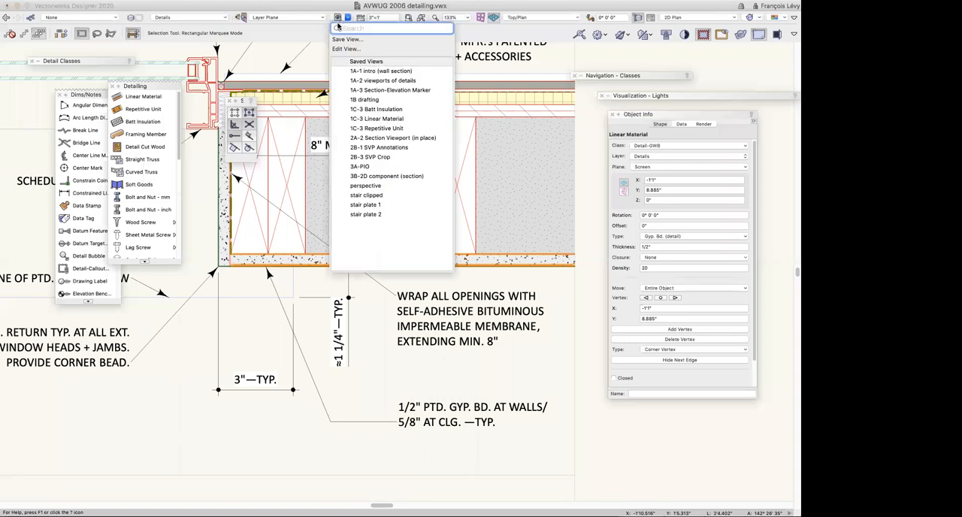
click(364, 128)
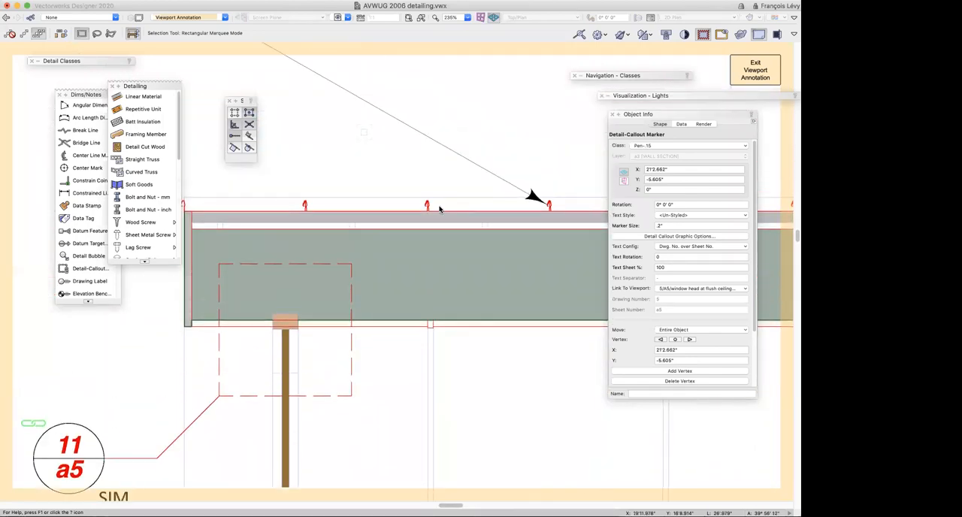
Select the repetitive unit of standing seams along the roof and check one seam and its assigned symbol up close
click(455, 219)
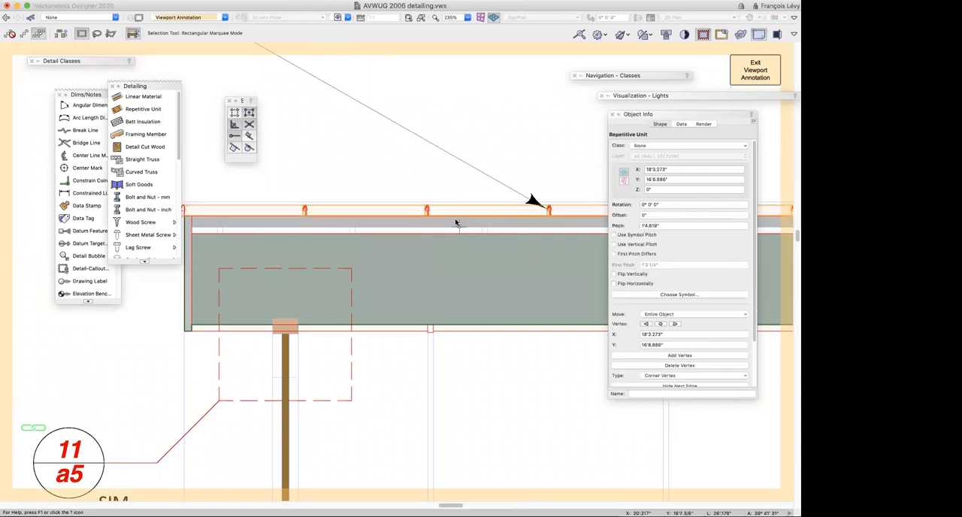
scroll(387, 178, right, 10)
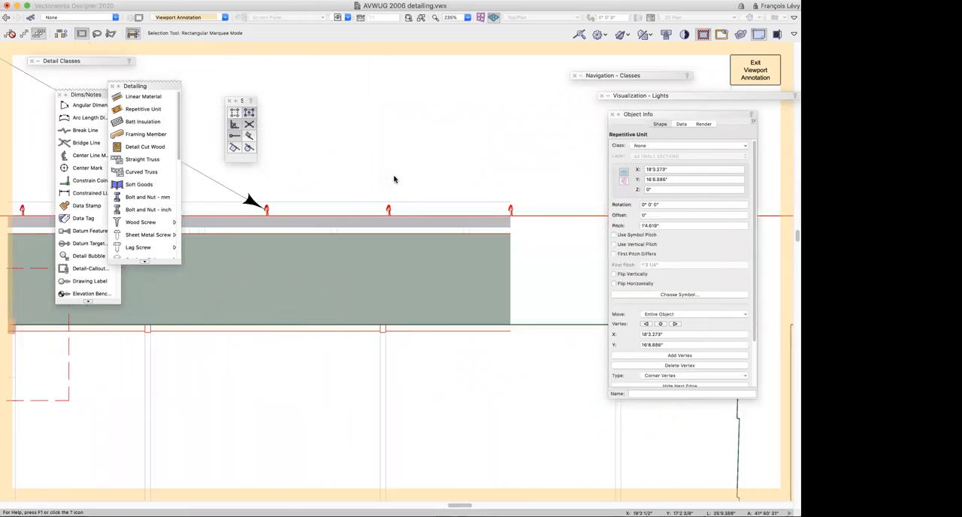
key(c)
drag(376, 189, 415, 235)
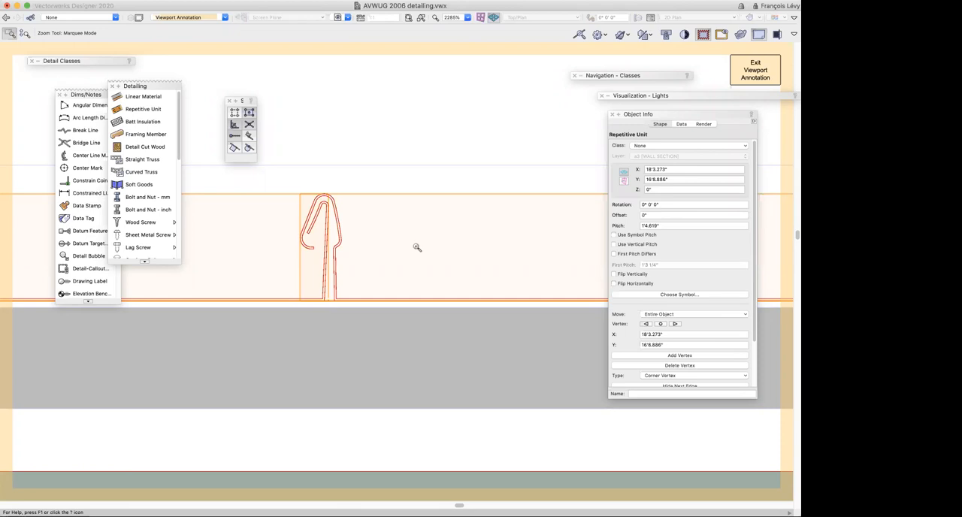
key(super+minus)
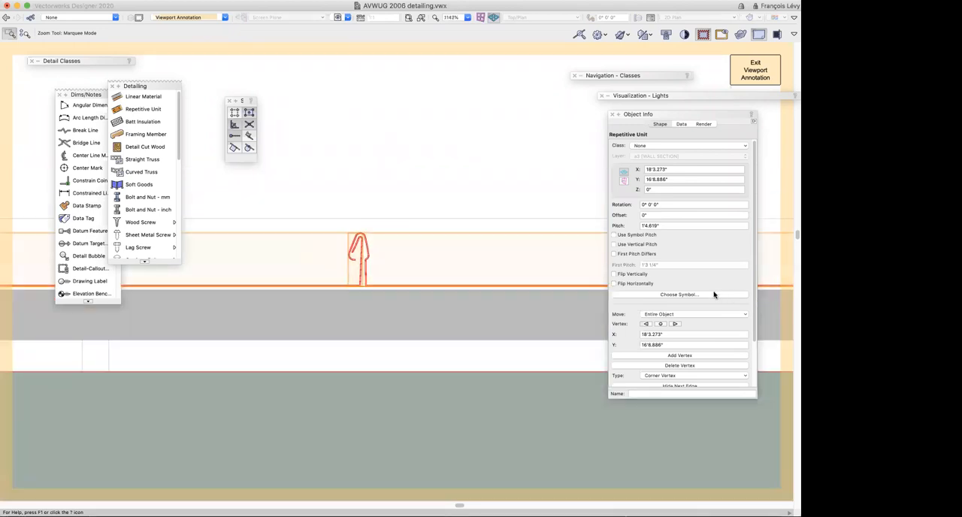
click(716, 297)
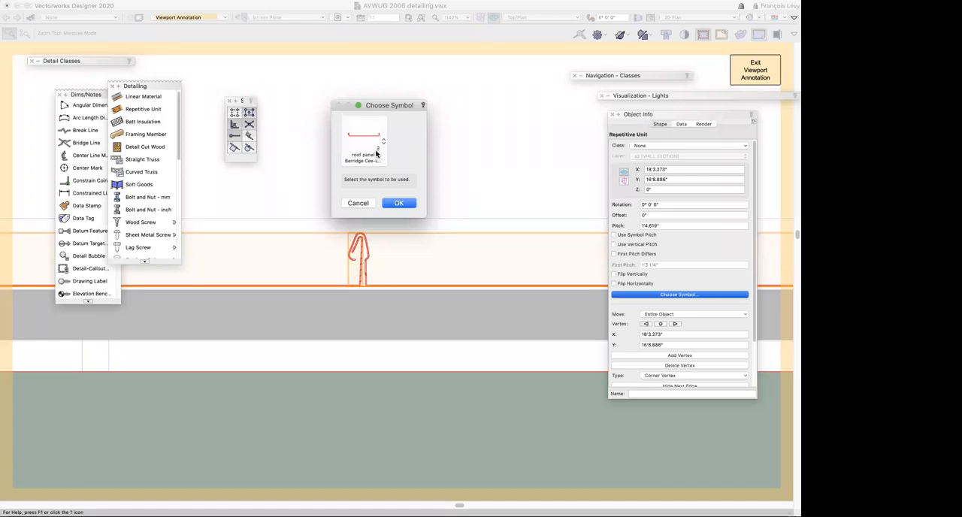
click(366, 203)
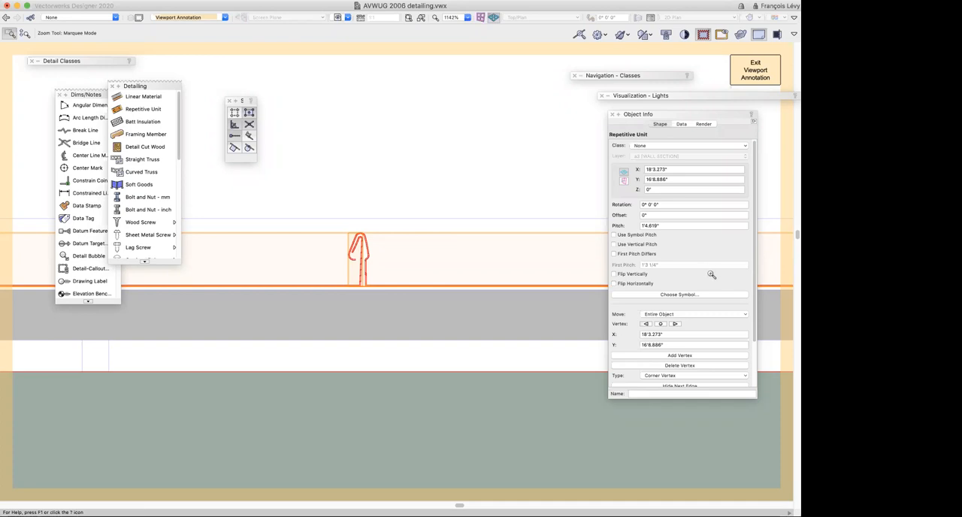
key(super+2)
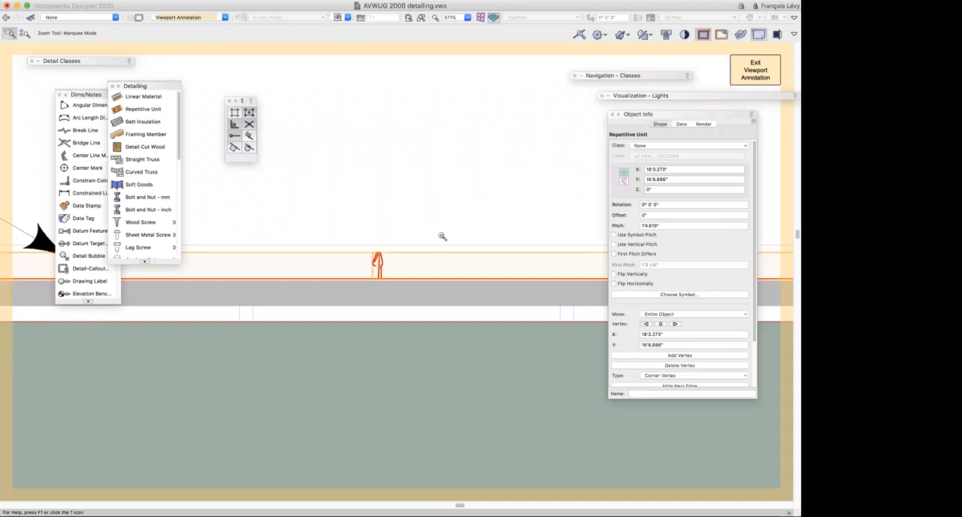
Enlarge the Detailing palette downward and look through the available detailing tools, from fasteners and holes to structural shapes
drag(177, 260, 186, 410)
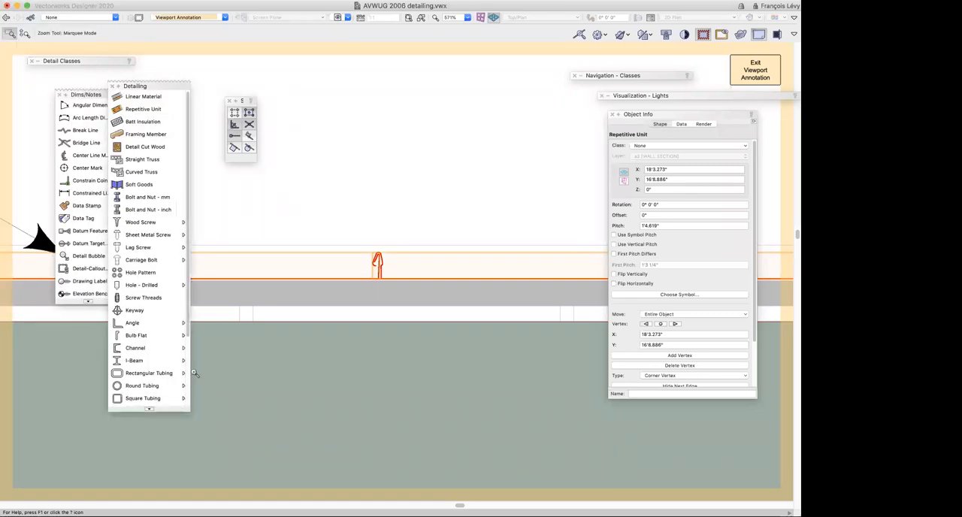
scroll(122, 364, down, 5)
scroll(129, 365, up, 5)
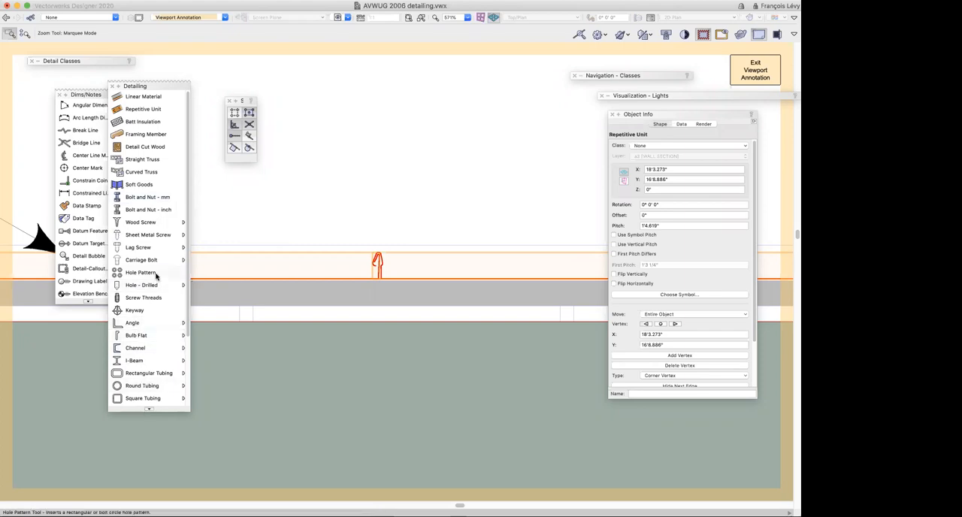
scroll(156, 276, down, 5)
scroll(157, 276, up, 5)
scroll(156, 276, down, 1)
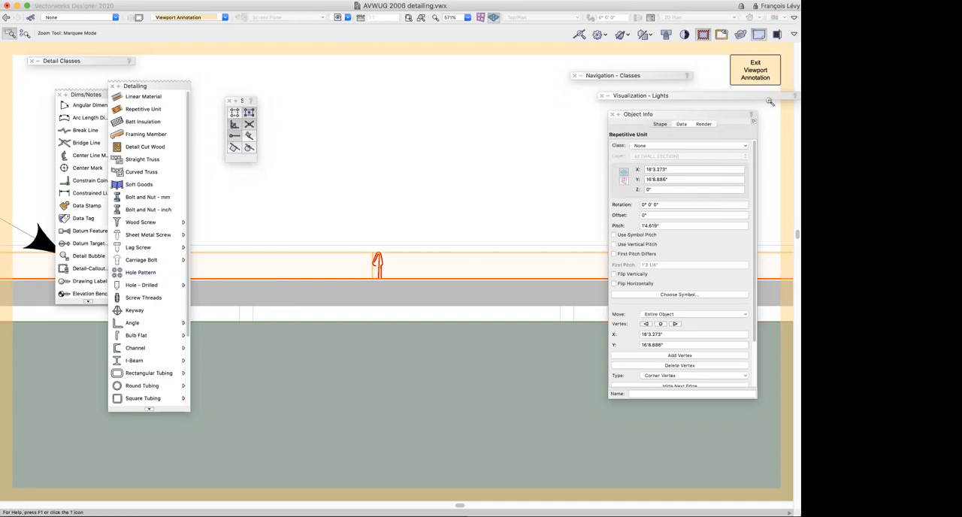
Exit the viewport annotations and reselect the wall section viewport on sheet layer a3
click(750, 73)
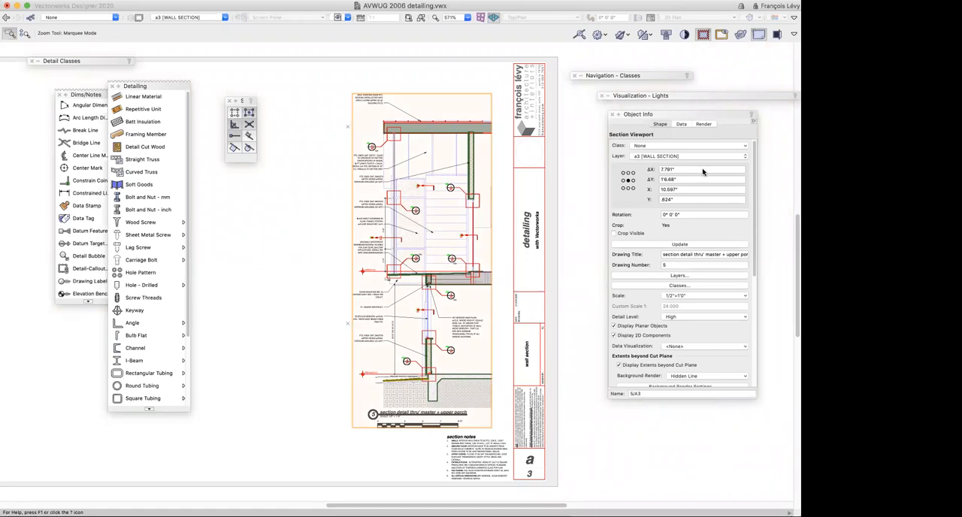
scroll(668, 271, down, 8)
scroll(668, 272, up, 8)
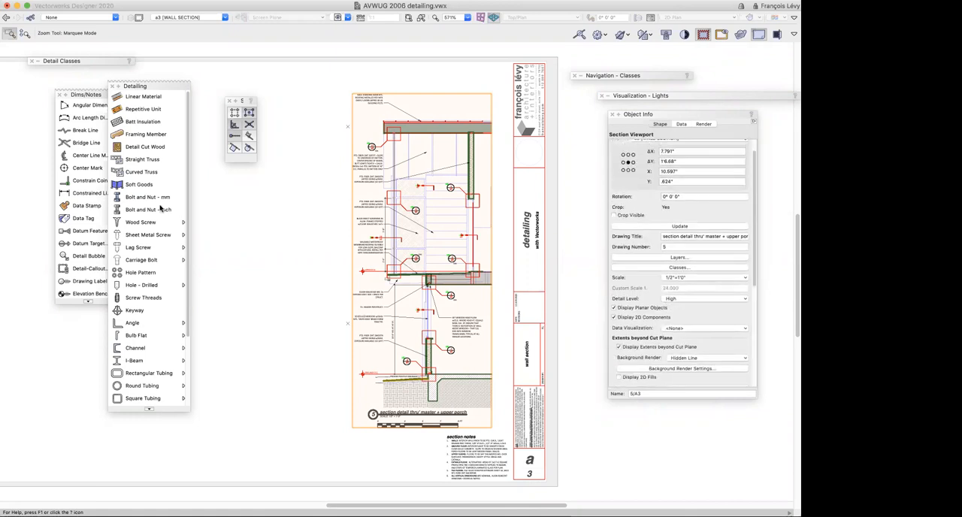
key(x)
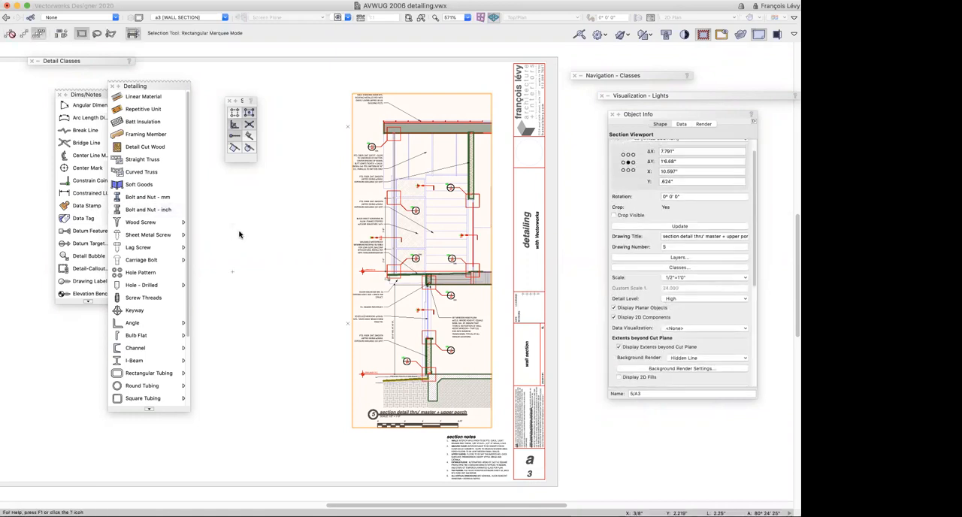
click(240, 235)
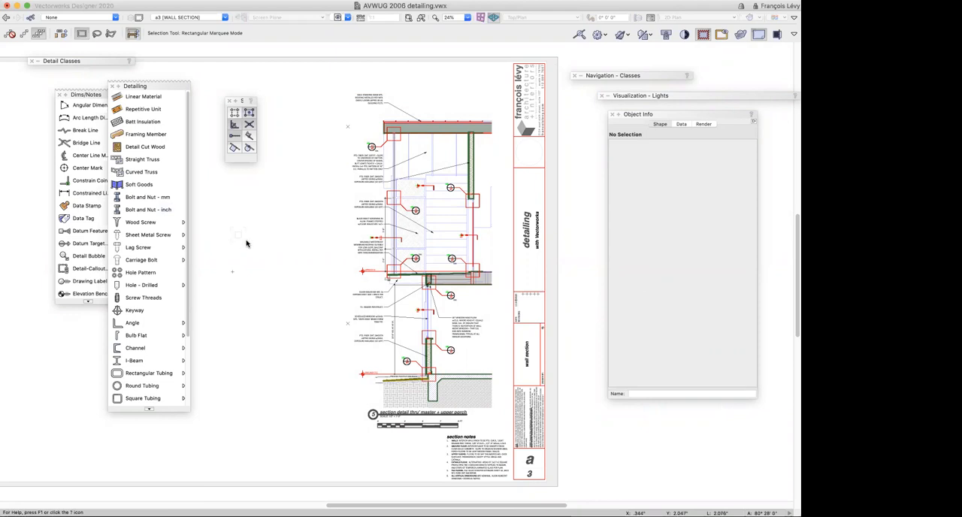
click(445, 276)
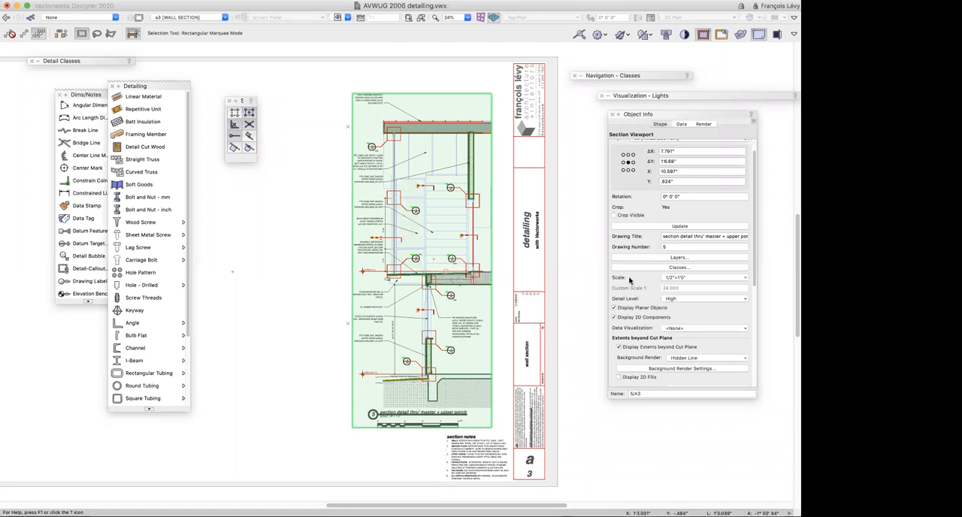
Review the section viewport's display settings and the layer visibilities of viewport 5/A3 without changing them
scroll(719, 308, down, 10)
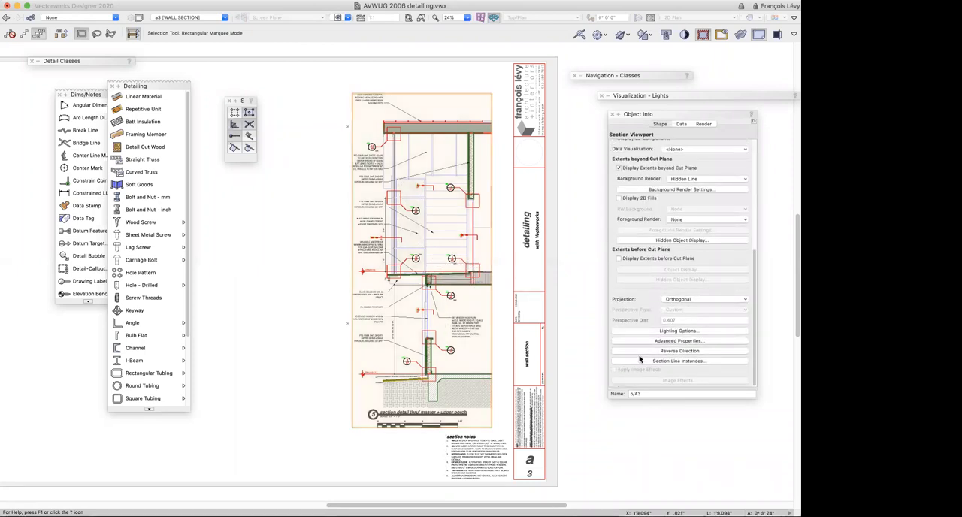
scroll(654, 355, up, 10)
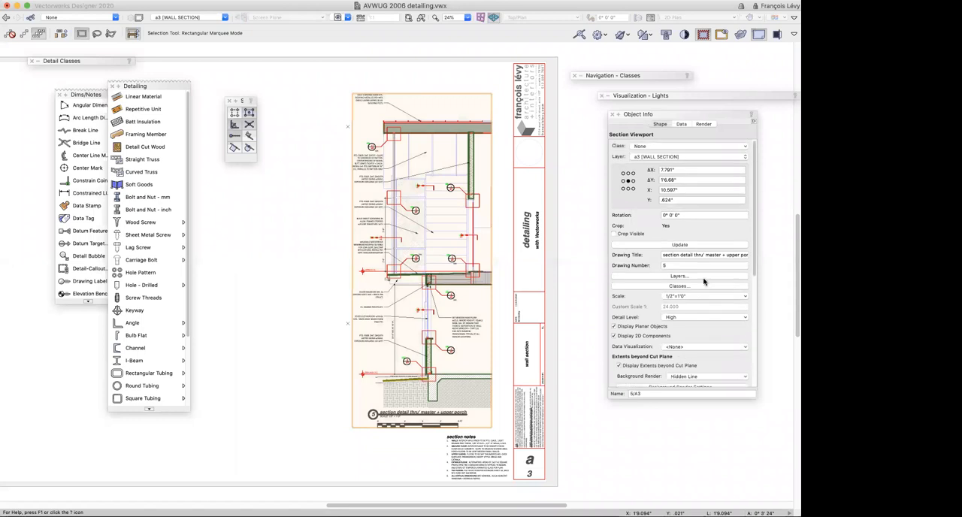
click(680, 276)
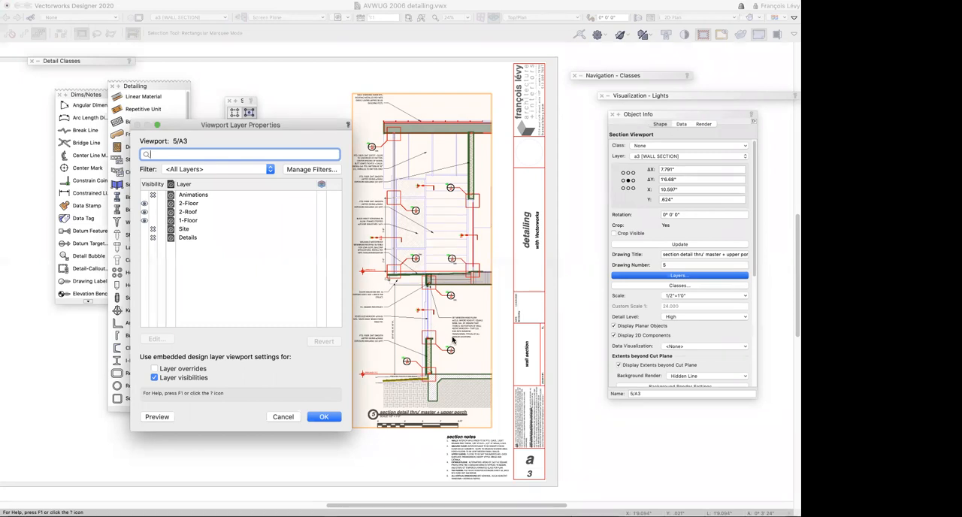
click(157, 125)
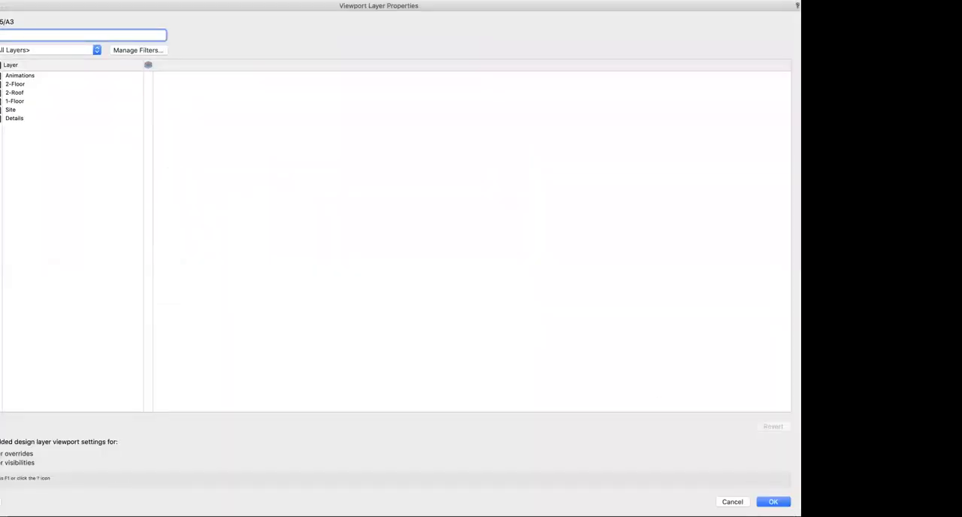
key(Escape)
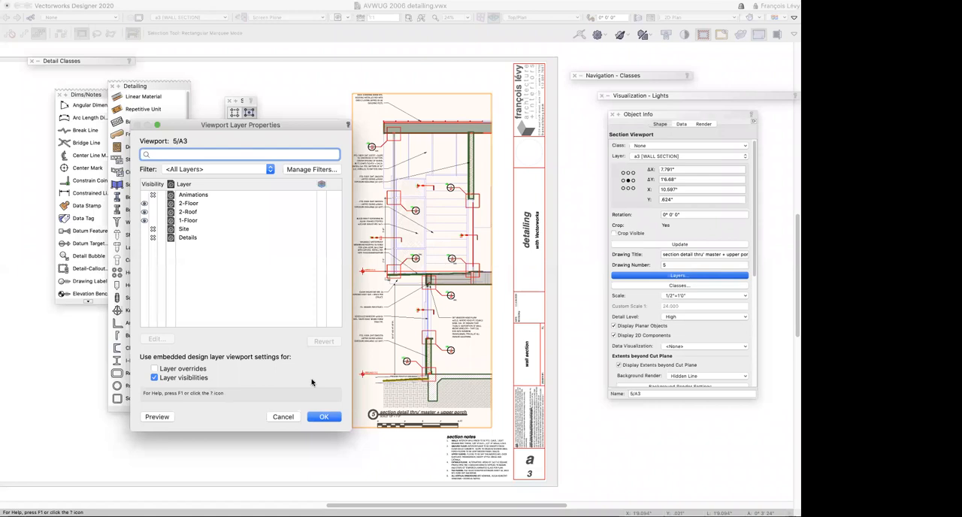
drag(292, 125, 305, 77)
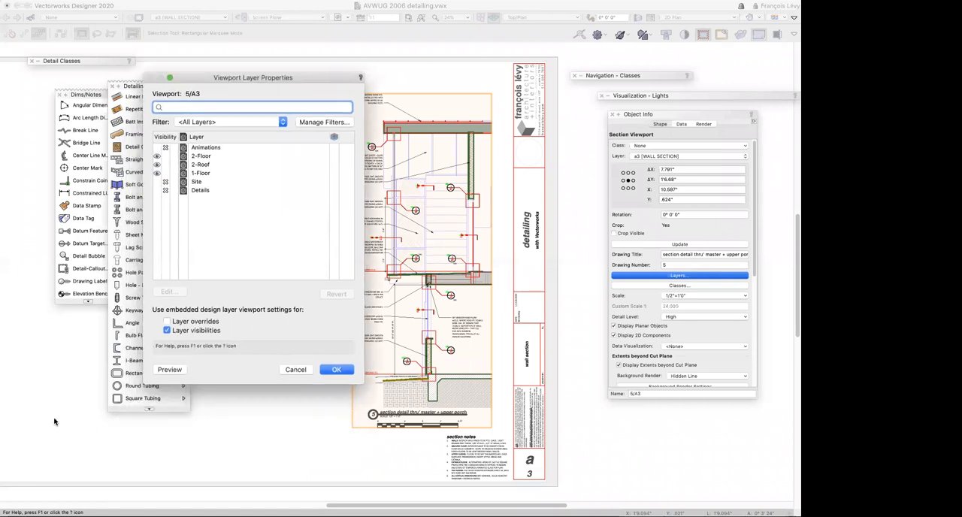
click(337, 370)
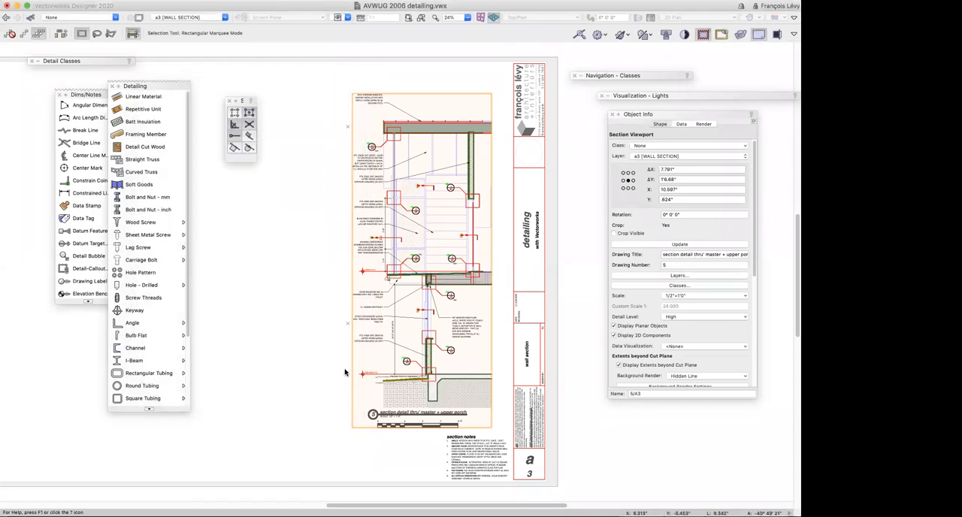
Review the class visibilities of section viewport 5/A3 through the whole class list, leaving them unchanged
click(720, 287)
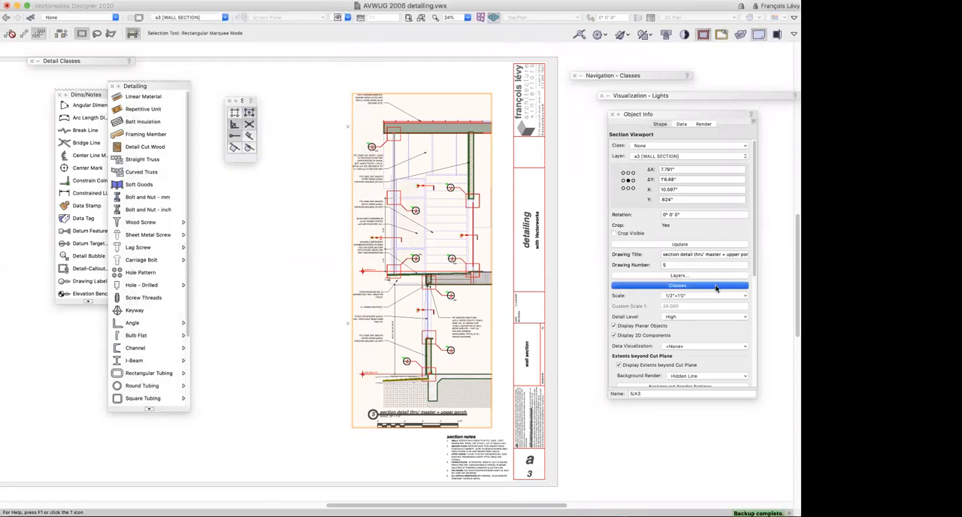
scroll(500, 187, down, 2)
scroll(500, 186, down, 10)
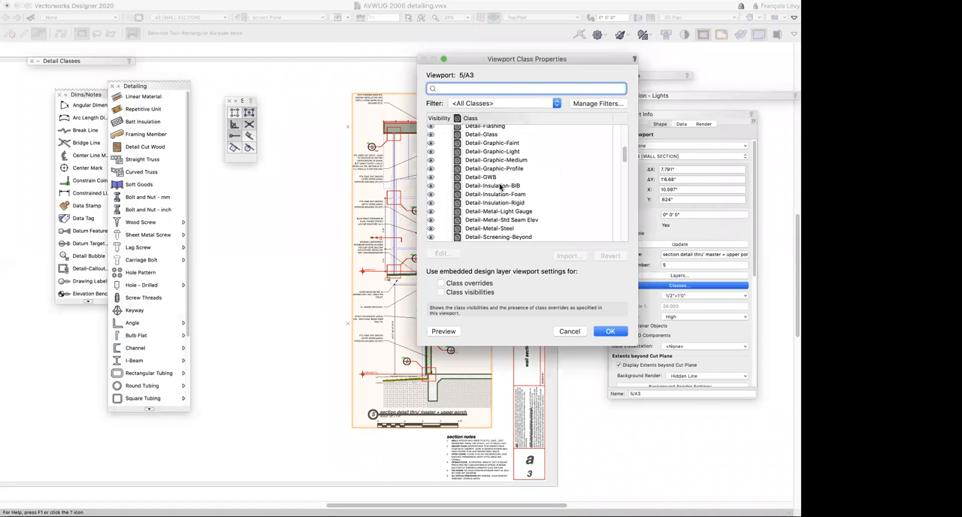
scroll(501, 187, down, 15)
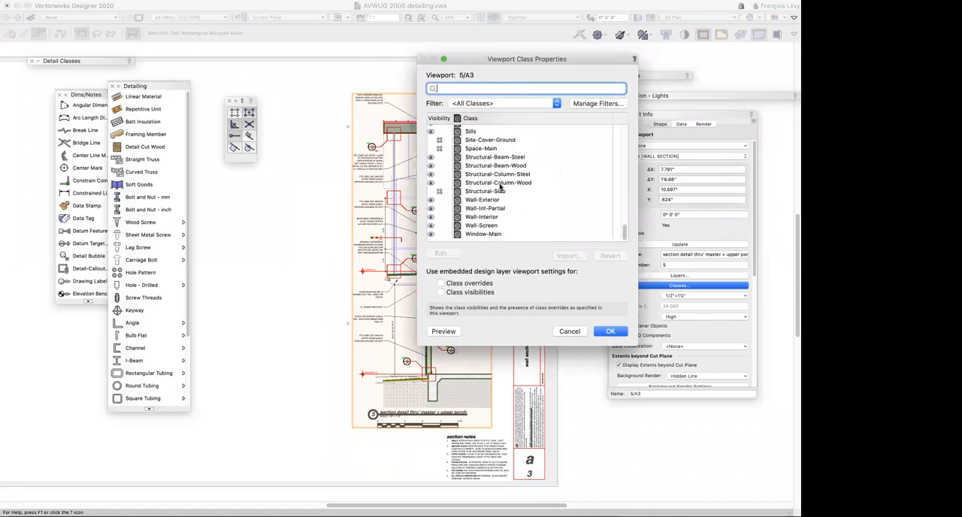
scroll(484, 222, up, 20)
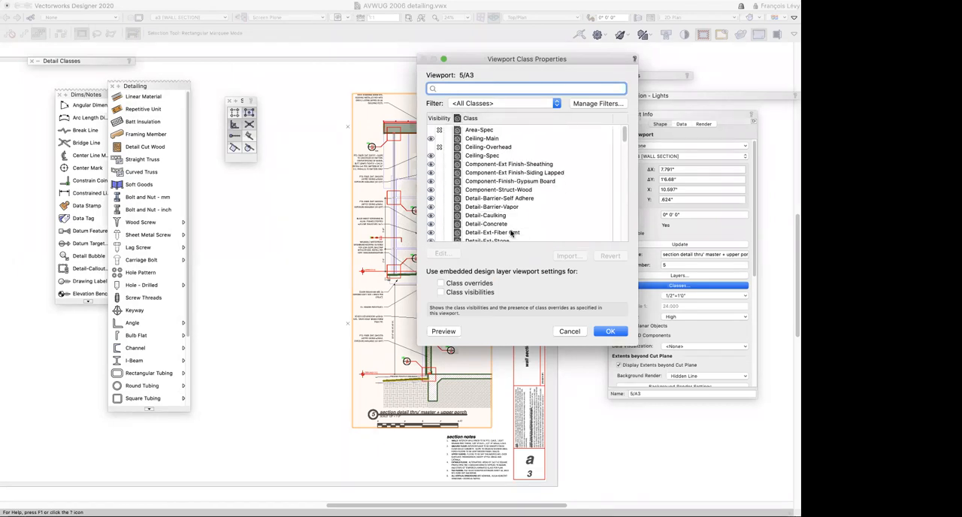
click(569, 331)
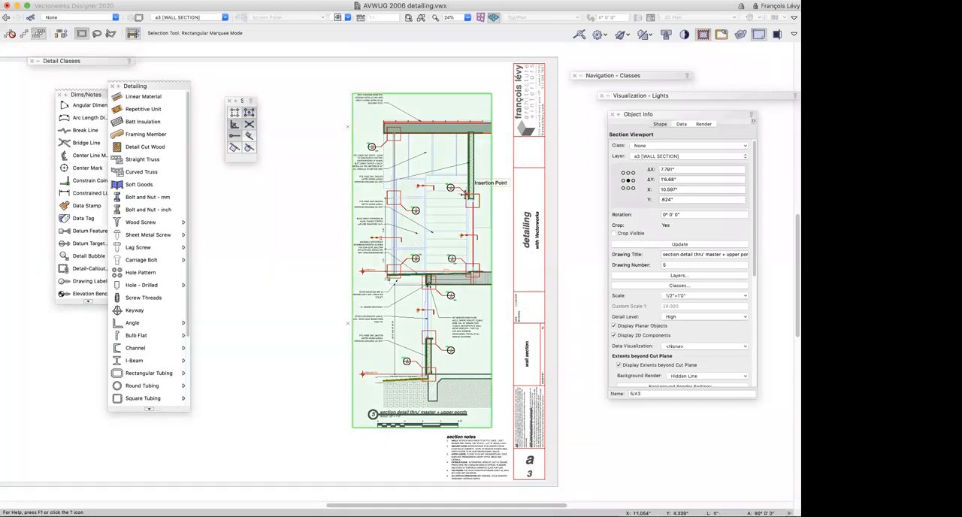
Enter the annotations of the wall section viewport and check the repetitive unit drawn there
double_click(423, 239)
click(436, 306)
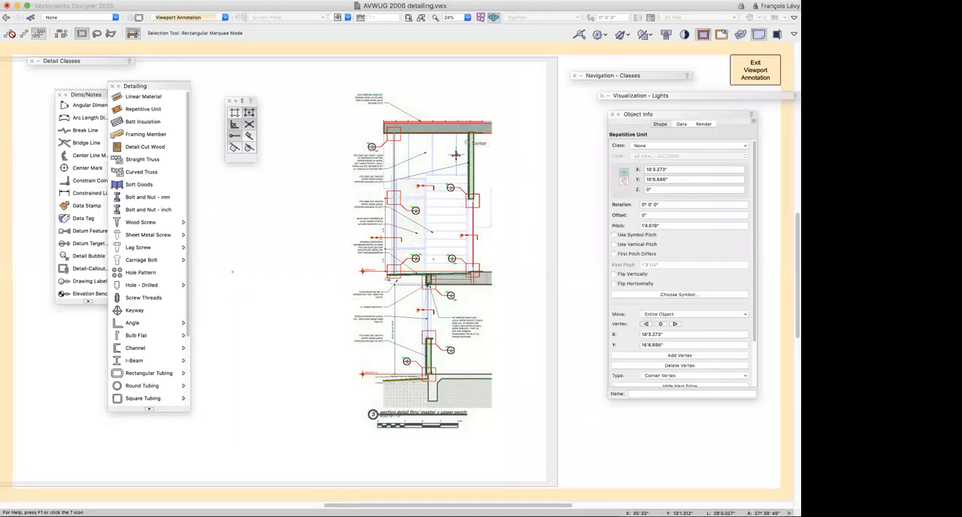
click(455, 154)
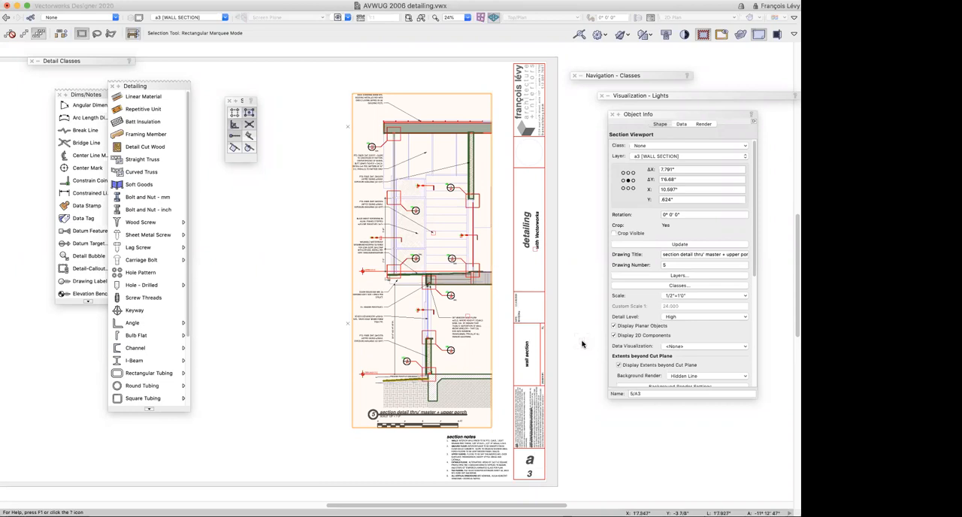
Look through the section viewport's cut plane settings, then its advanced section properties for extents and attributes
scroll(633, 359, down, 3)
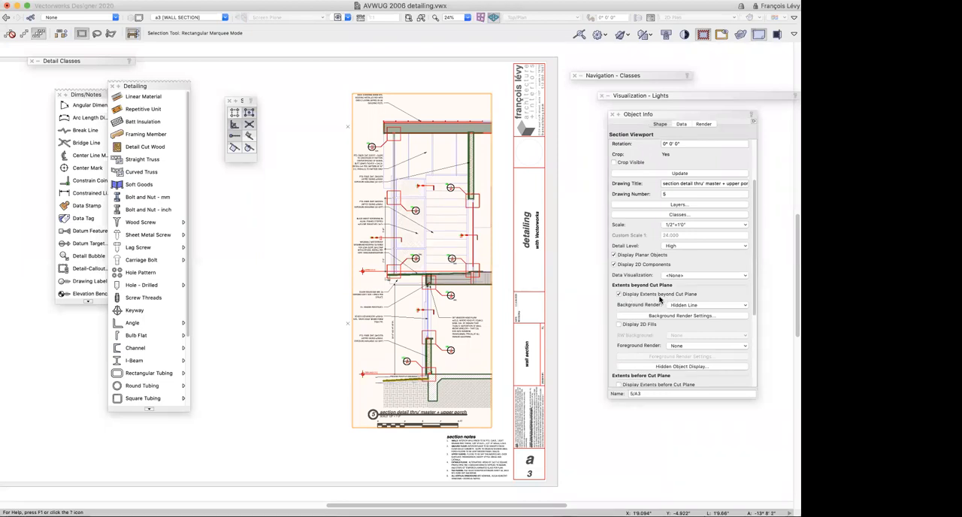
scroll(660, 299, up, 2)
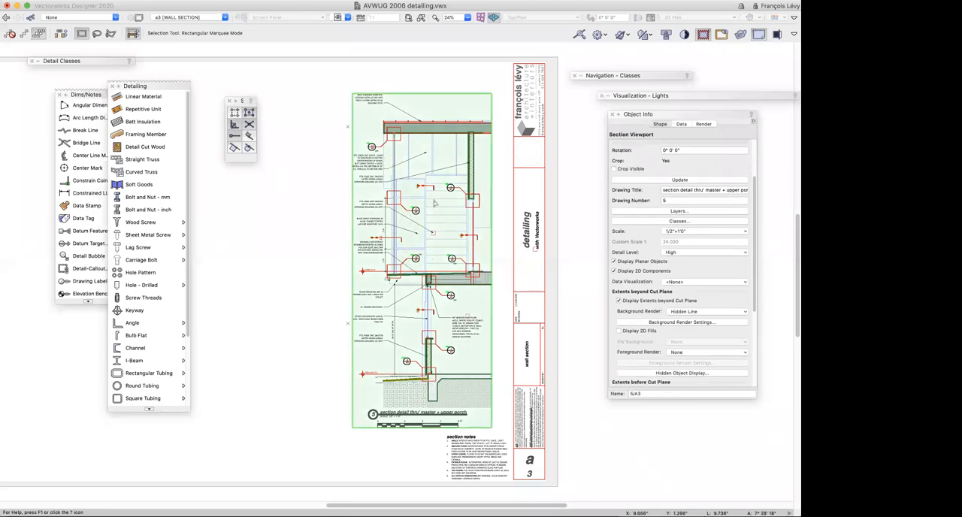
scroll(667, 328, down, 3)
scroll(668, 329, down, 3)
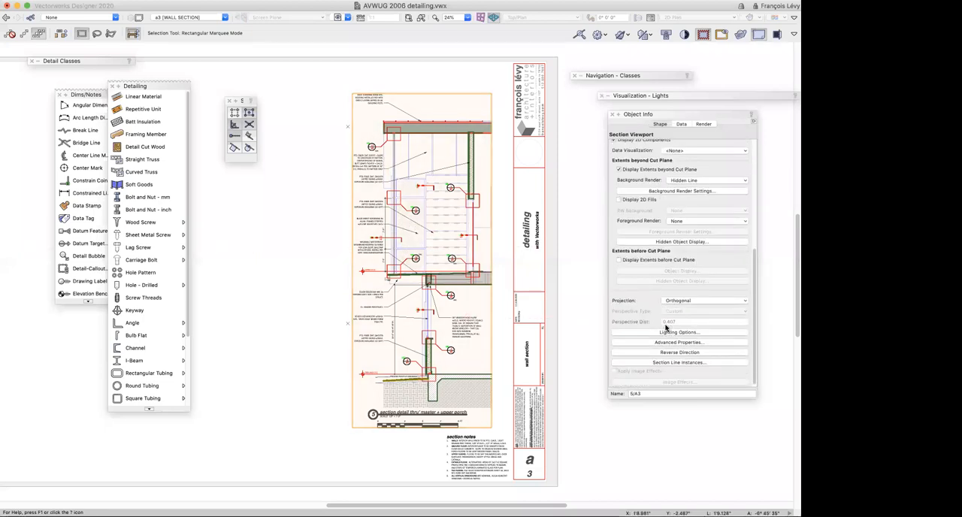
click(667, 344)
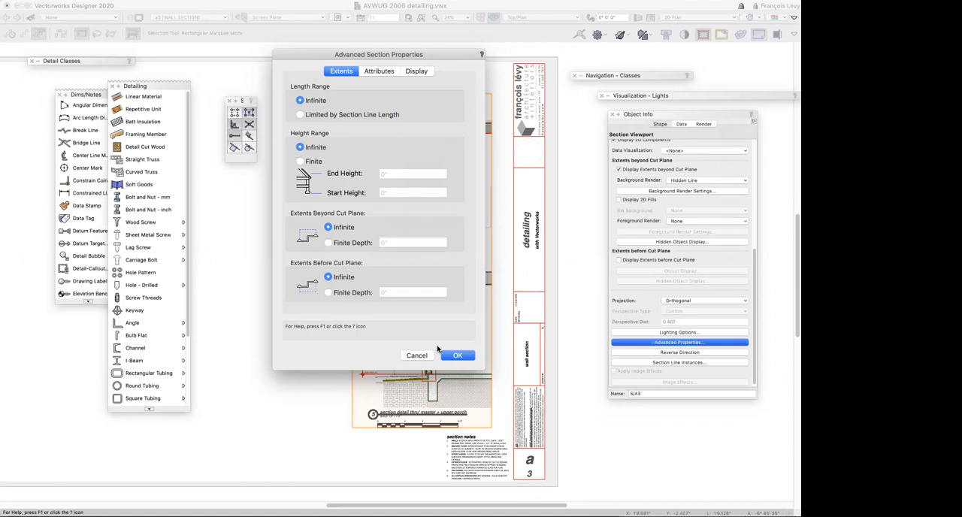
click(379, 72)
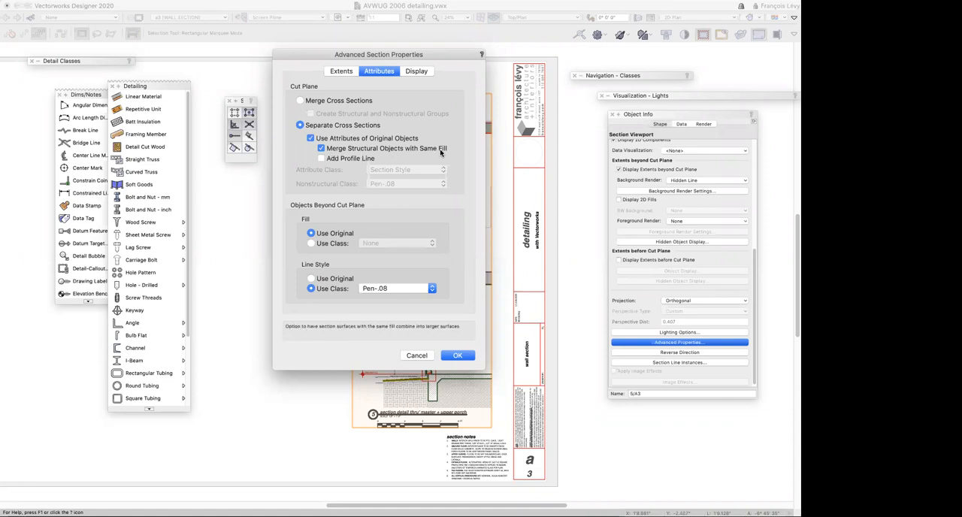
Add a profile line with attribute class Pen-.30 to the viewport's cut sections and update the viewport
click(322, 158)
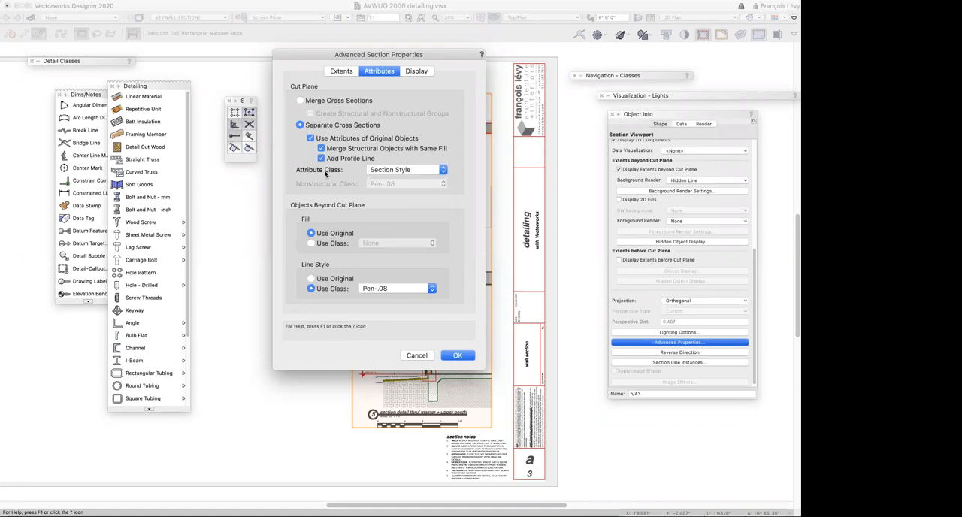
click(387, 171)
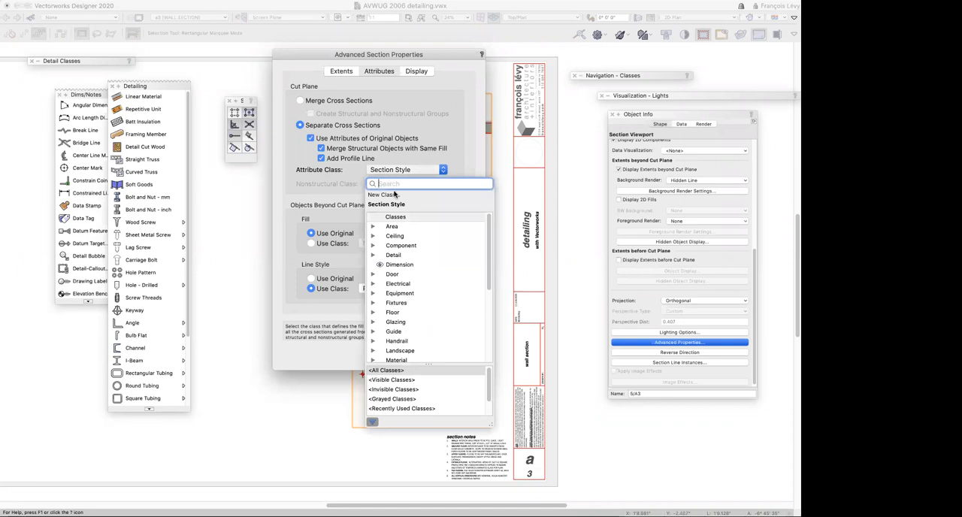
text(pen)
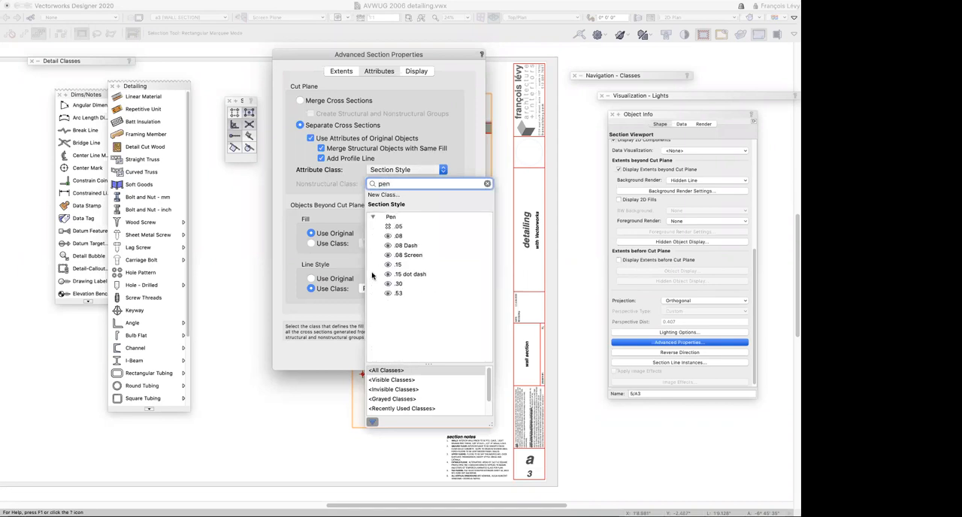
click(382, 284)
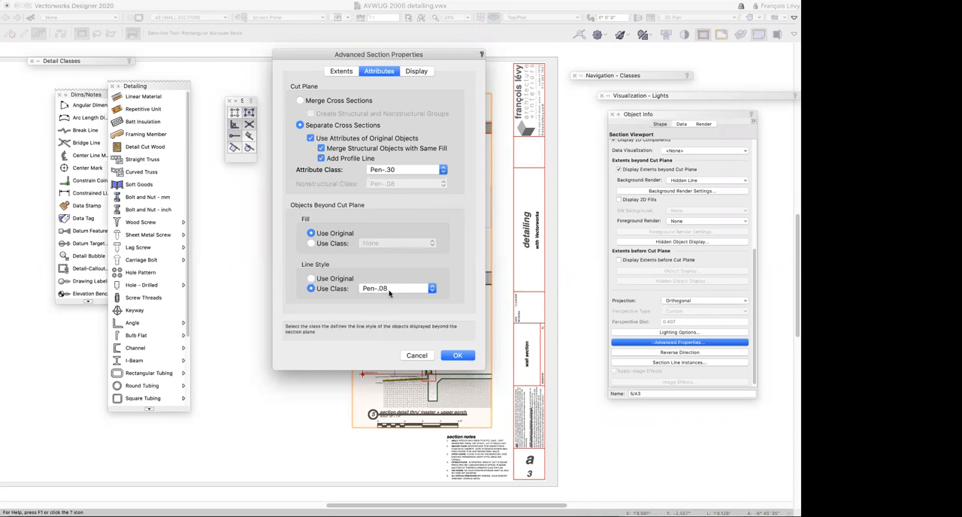
click(457, 356)
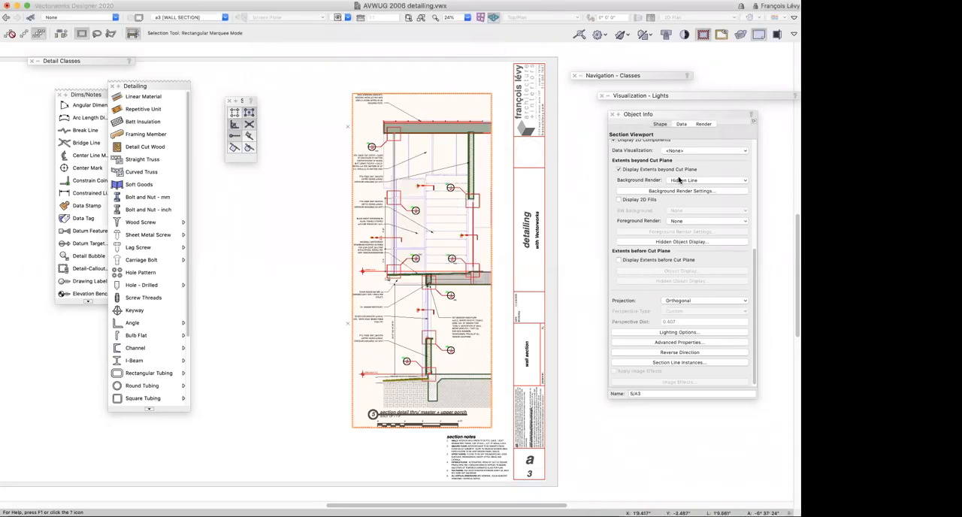
scroll(676, 189, up, 10)
click(676, 245)
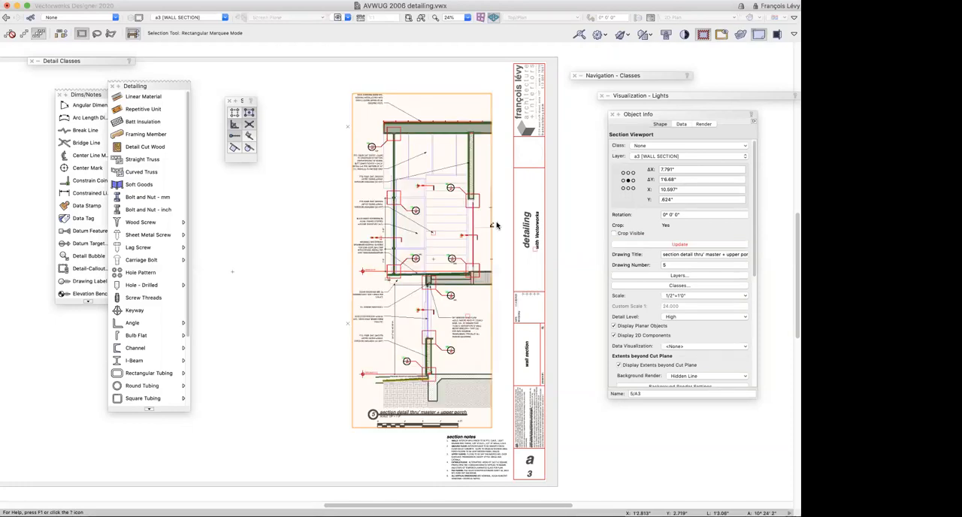
Examine the profile line up close at the roof soffit and window frame, following the cut wall downward
key(c)
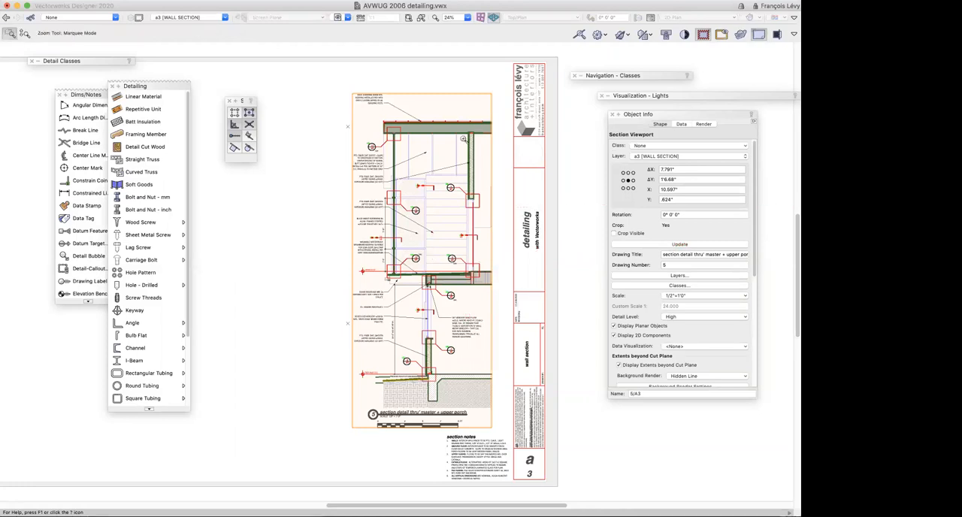
drag(376, 129, 422, 207)
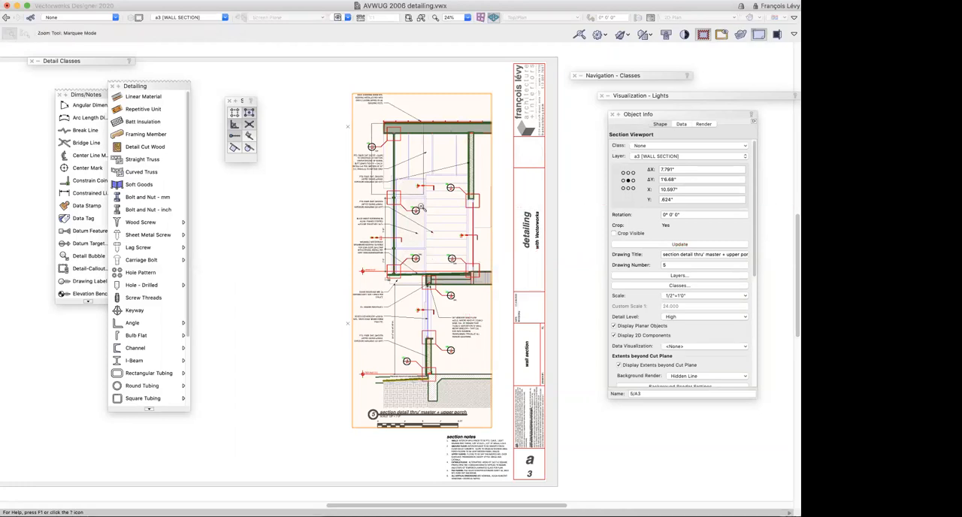
drag(302, 98, 403, 136)
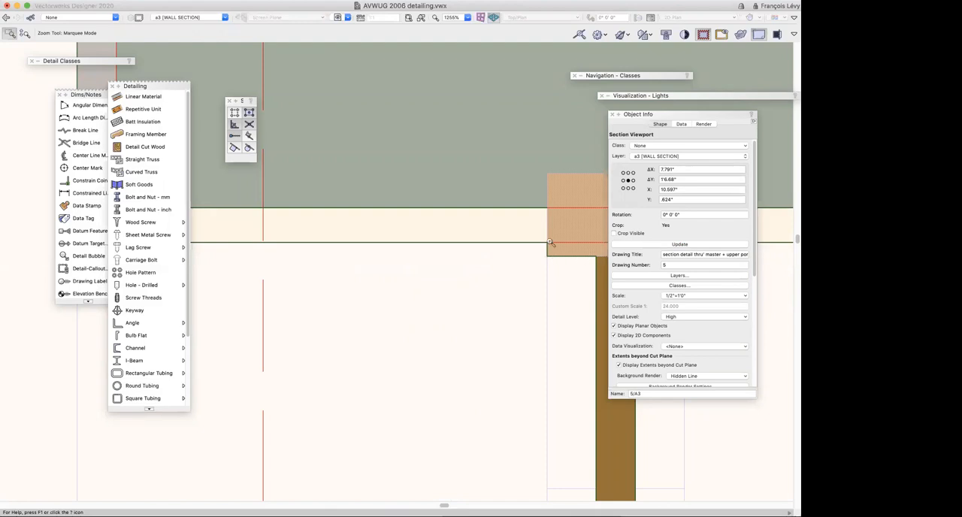
scroll(358, 244, down, 2)
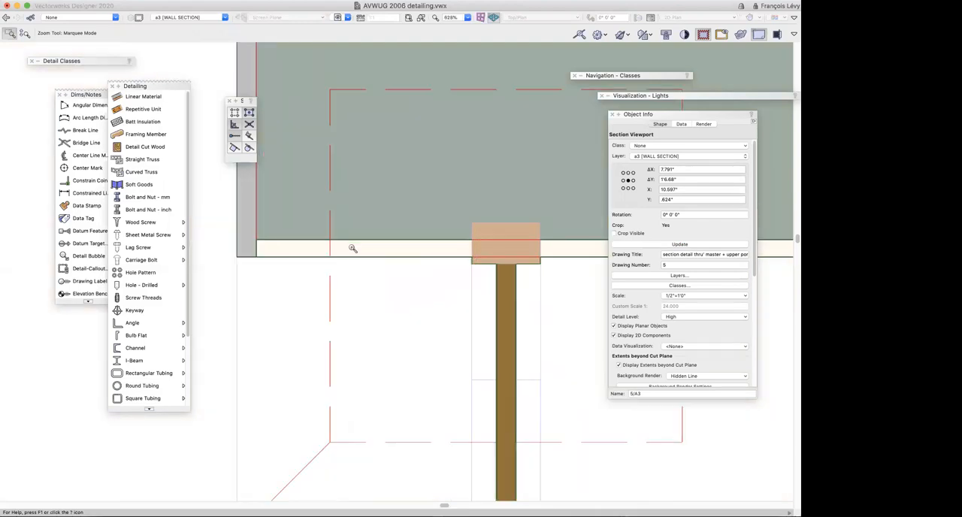
scroll(347, 257, down, 2)
key(super+2)
scroll(348, 258, down, 6)
scroll(348, 258, right, 1)
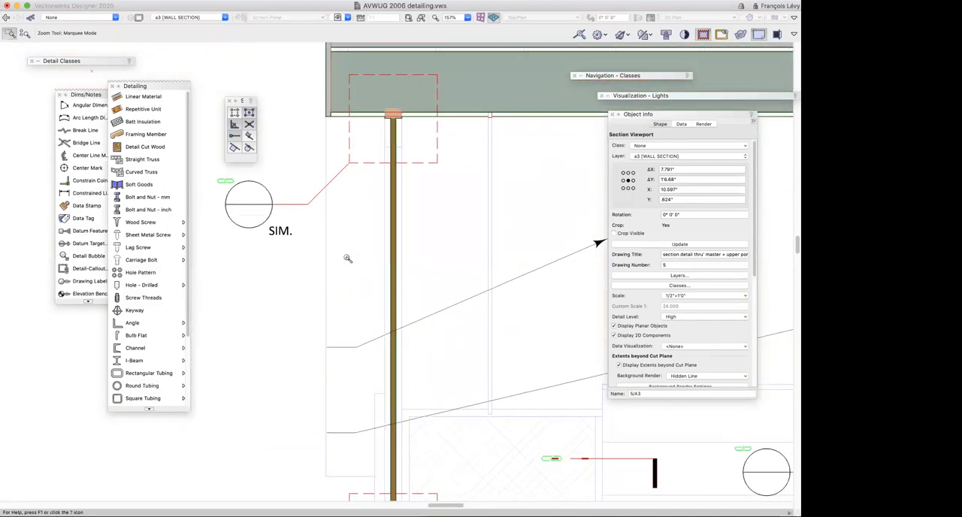
scroll(347, 258, down, 5)
scroll(347, 258, right, 1)
scroll(348, 258, right, 2)
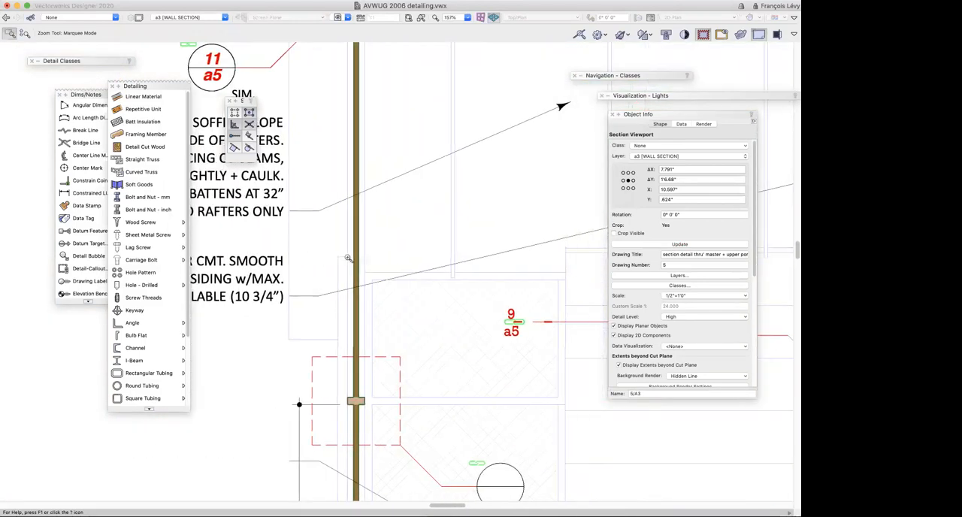
Recheck the cut plane attributes in the viewport's advanced section properties without changing them
scroll(660, 353, down, 4)
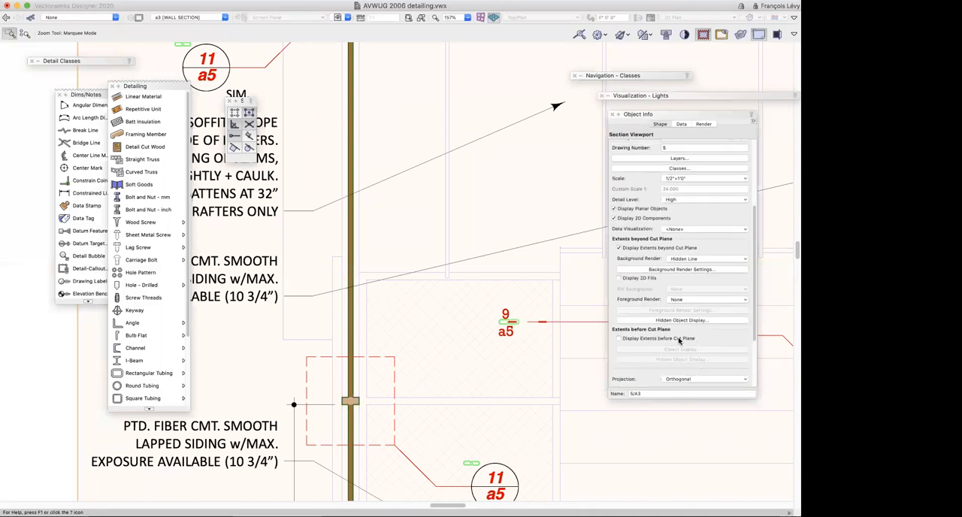
scroll(680, 342, down, 3)
click(680, 340)
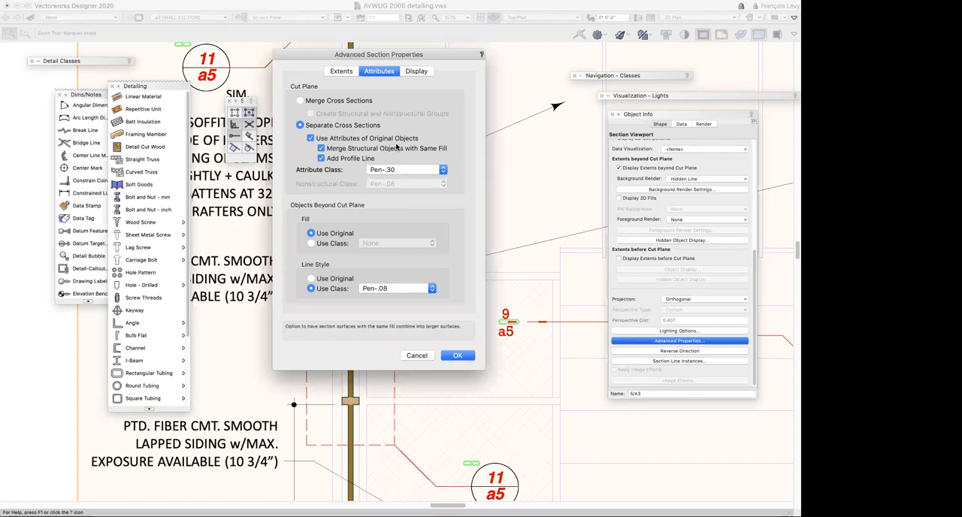
click(418, 356)
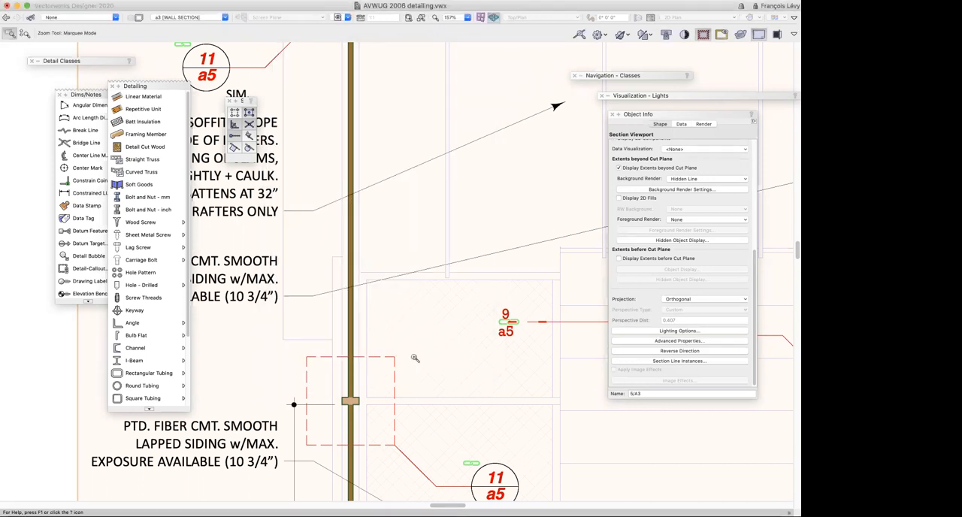
Examine the profile line around the insulated wall from the roof down to detail callout 1/a5
click(415, 359)
scroll(415, 358, down, 2)
scroll(415, 359, left, 10)
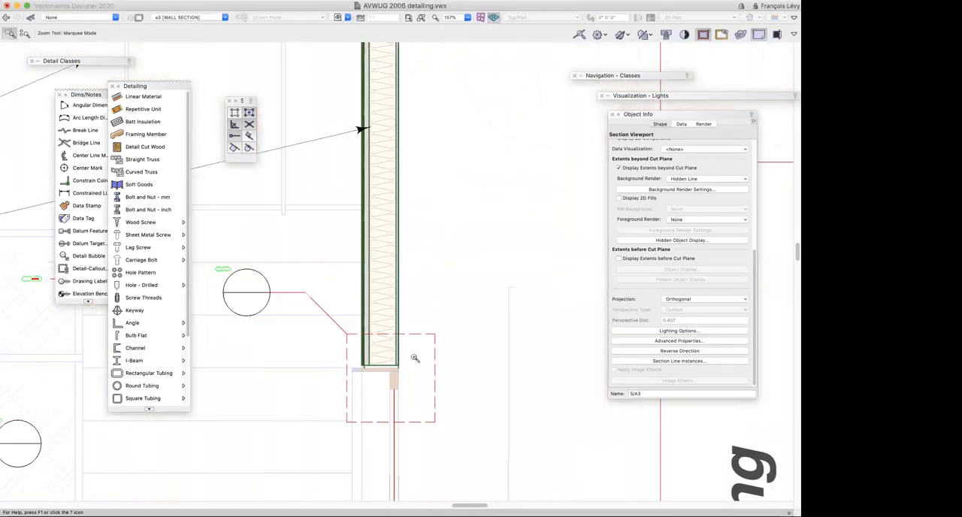
scroll(415, 359, up, 4)
scroll(415, 358, up, 4)
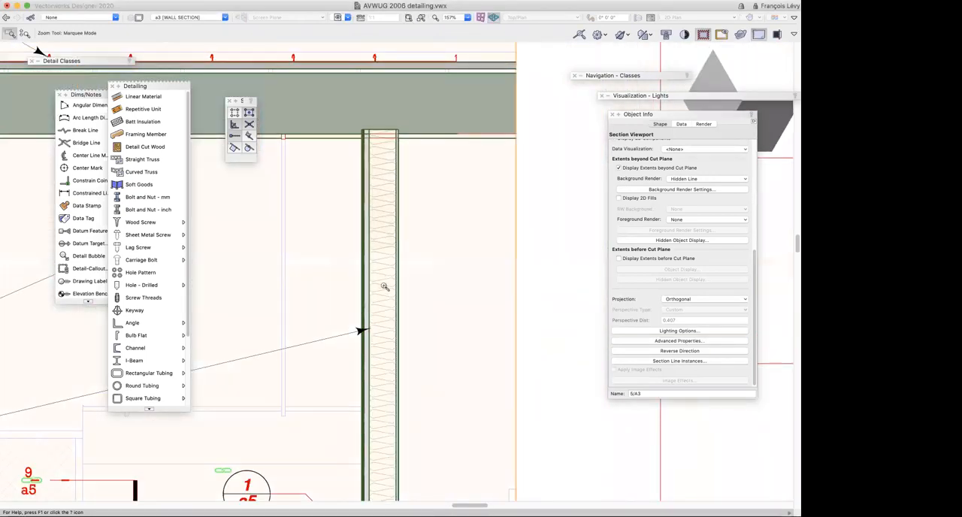
scroll(384, 289, down, 10)
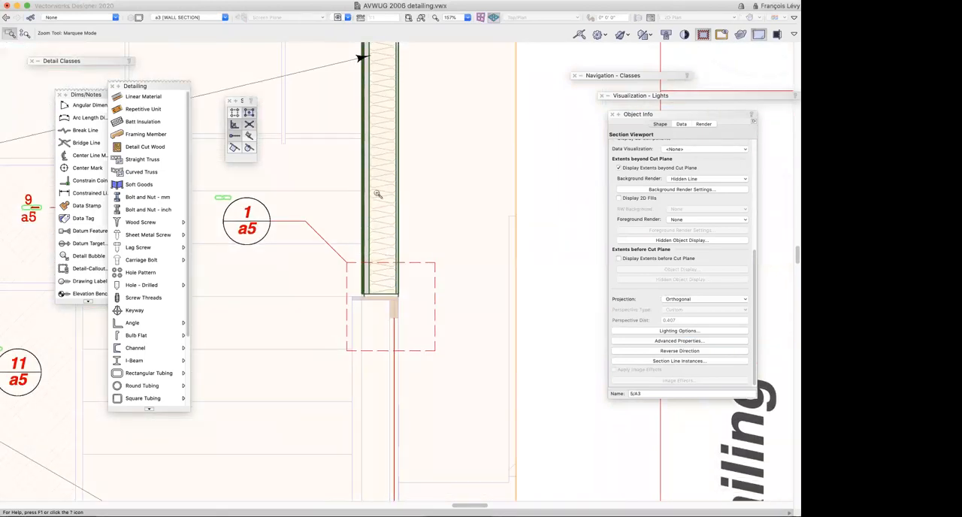
scroll(378, 193, down, 4)
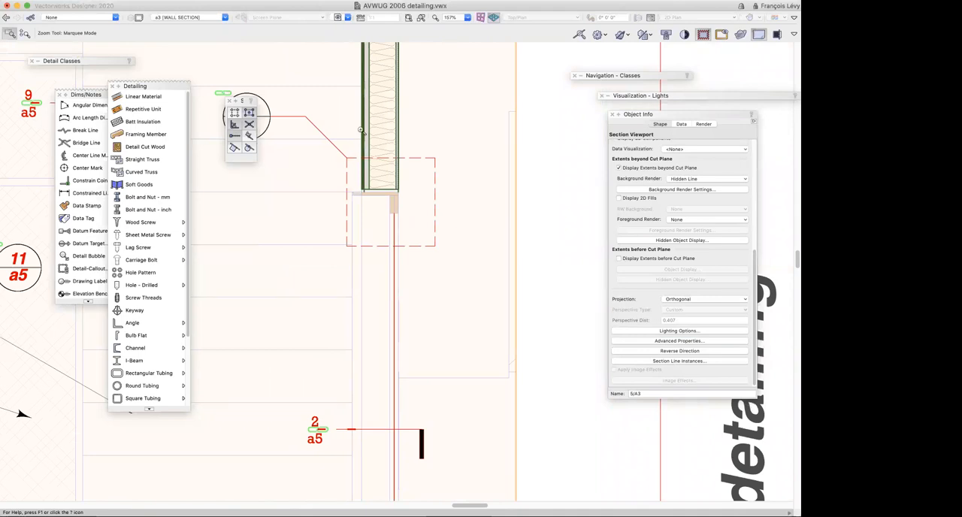
Open the wall section viewport for editing with the Section In-Place option
key(x)
double_click(368, 136)
click(350, 148)
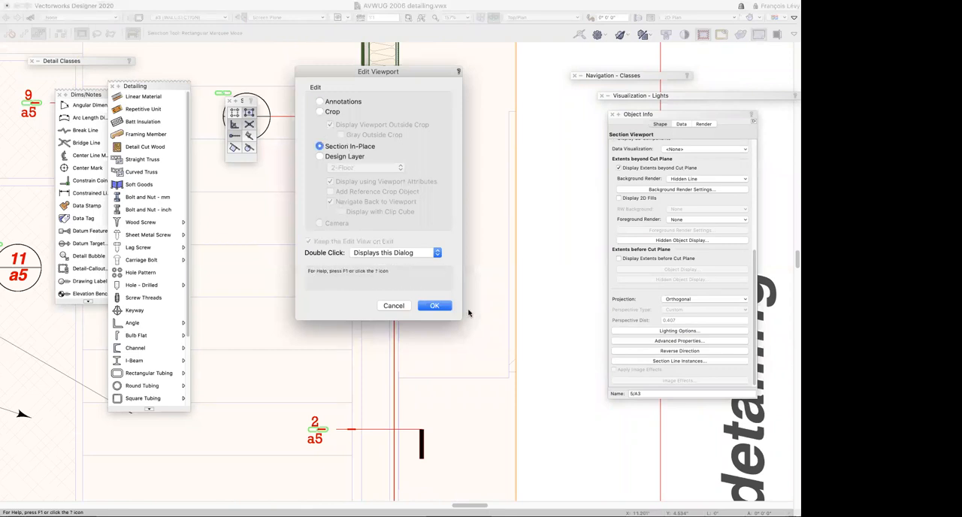
click(435, 306)
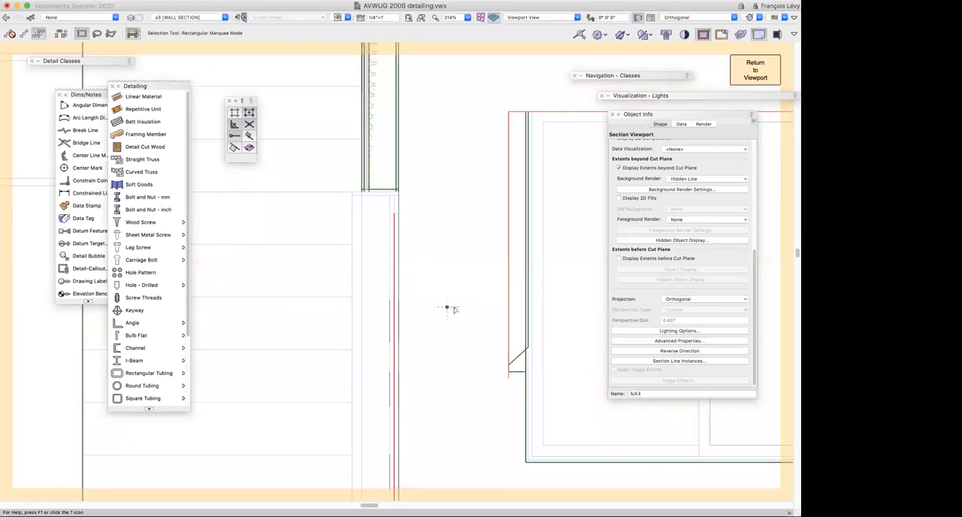
Select the Window-Main class window and orbit the section model with the Flyover tool to view the cut wall in 3D
click(451, 307)
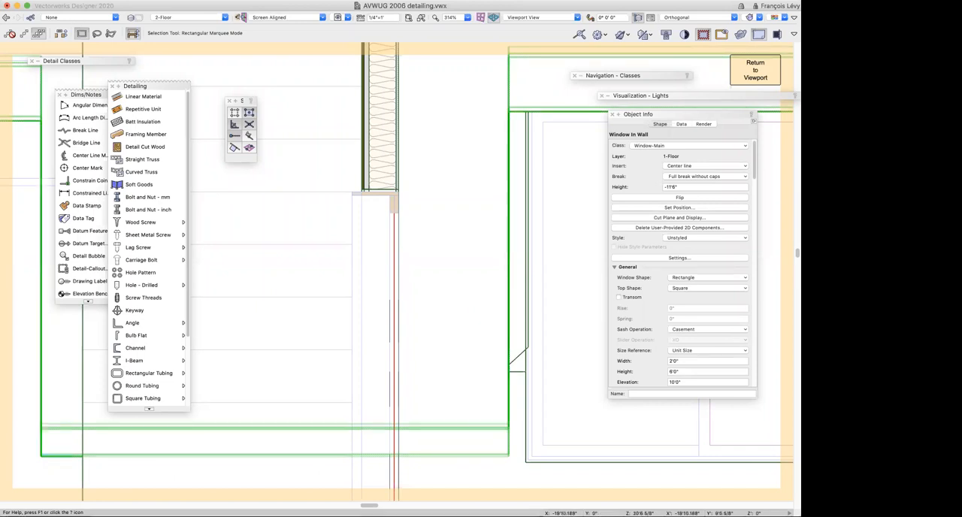
key(shift+c)
drag(366, 208, 374, 267)
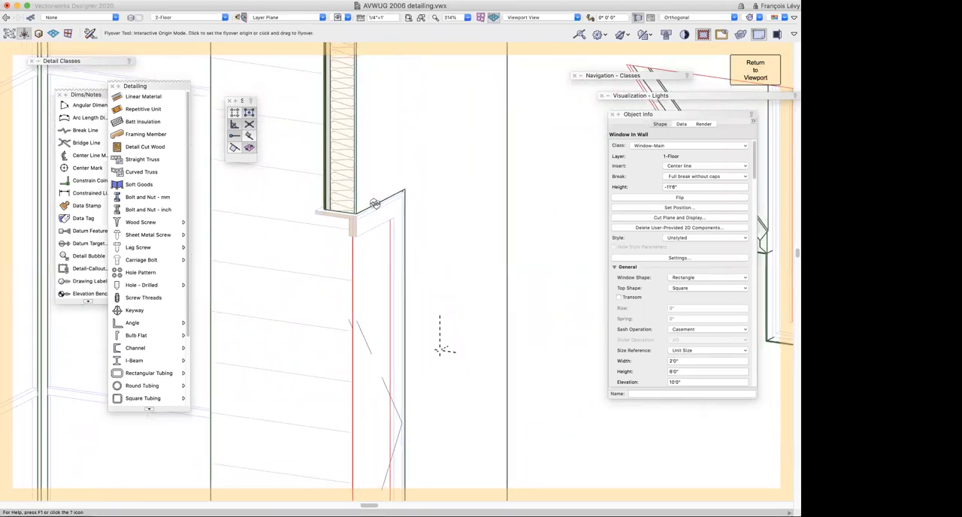
Select the exterior wall on layer 2-Floor and open its Ext-2x6-Insulated-siding wall style for editing
key(x)
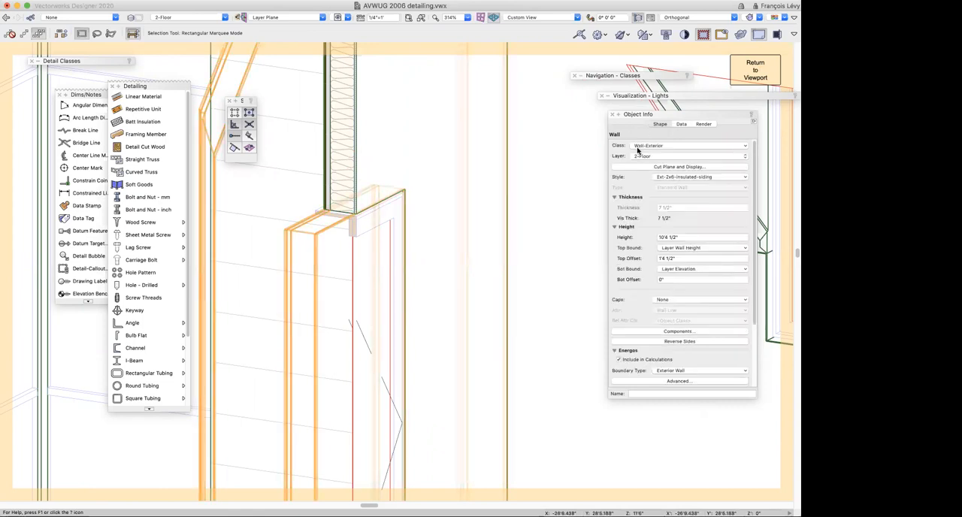
click(693, 177)
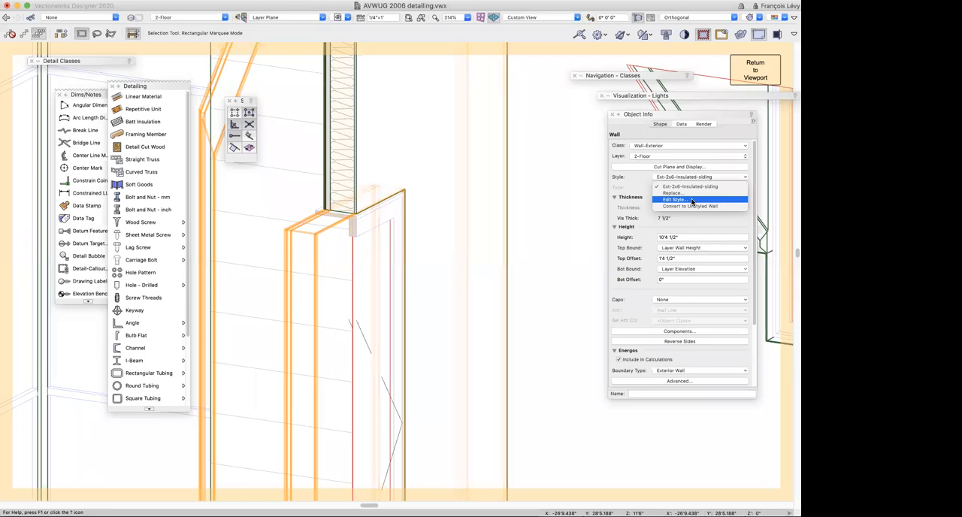
click(693, 200)
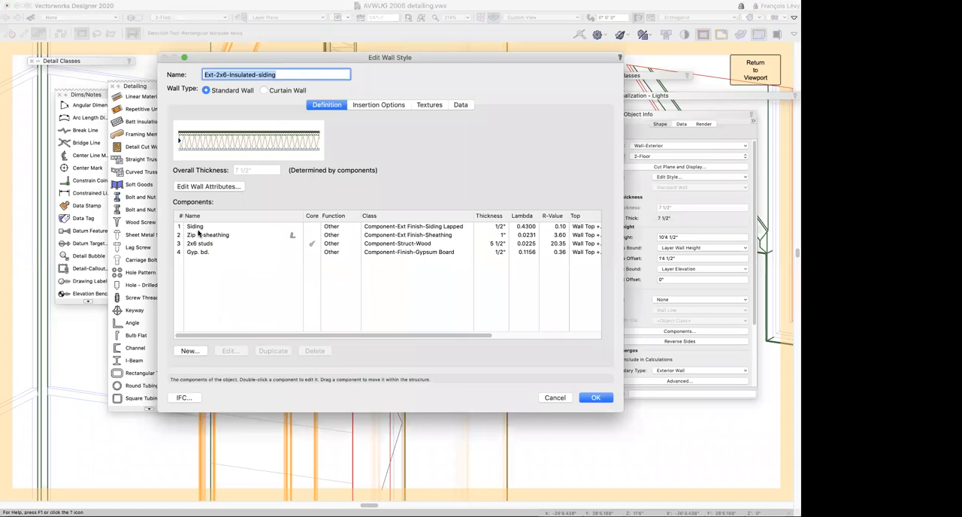
Set the Siding component's function to Outer Finish in the wall style
click(354, 229)
click(353, 229)
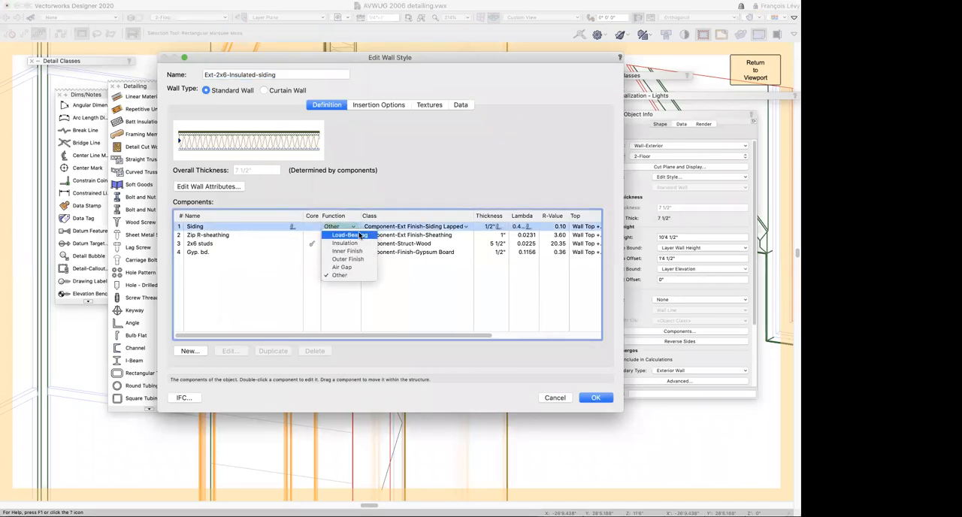
click(359, 260)
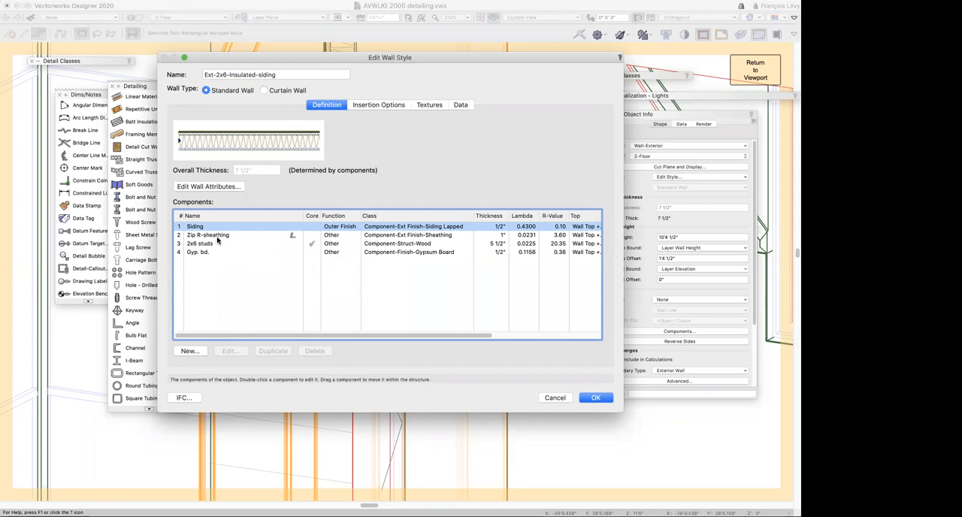
scroll(338, 239, right, 3)
scroll(334, 237, left, 3)
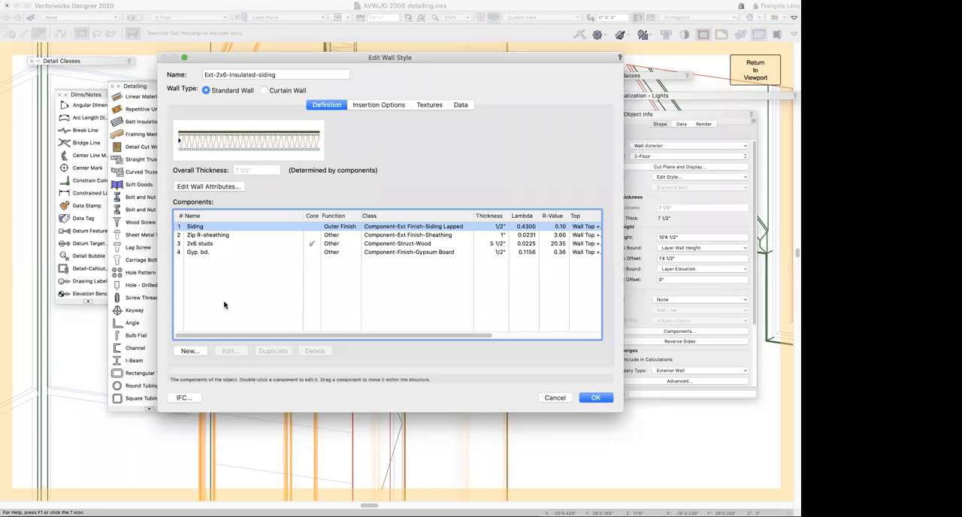
Add a wall component named "rigid insulation" with the Insulation function and the Detail-Insulation-Rigid class
click(197, 351)
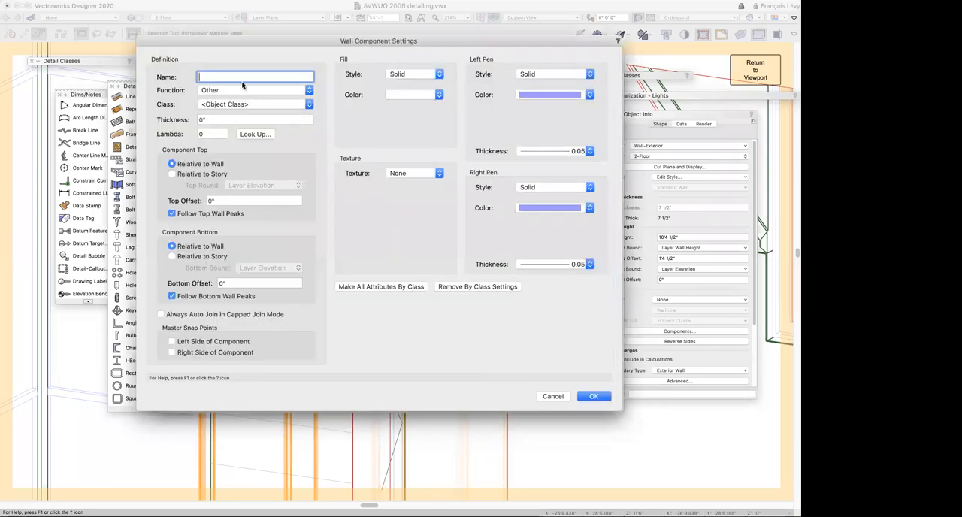
text(r)
click(219, 78)
text(sulation)
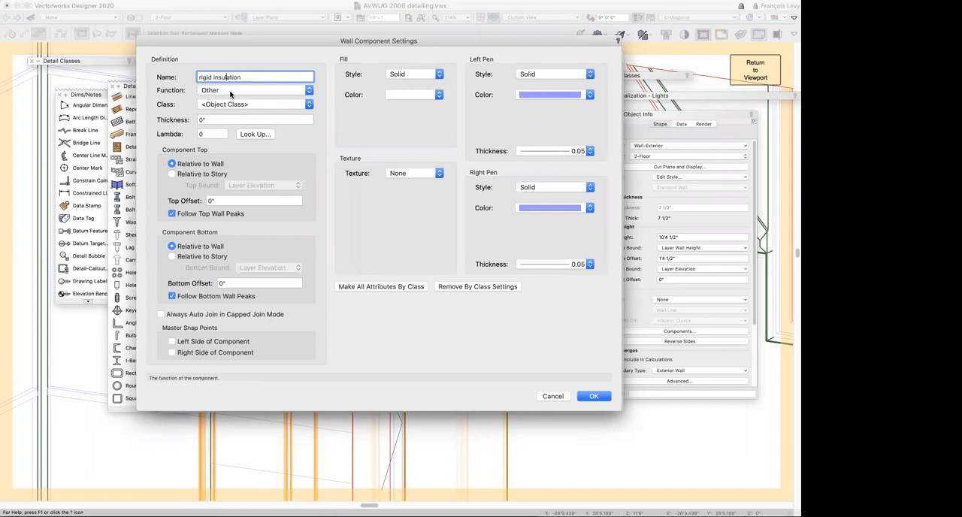
click(230, 90)
click(229, 54)
click(263, 105)
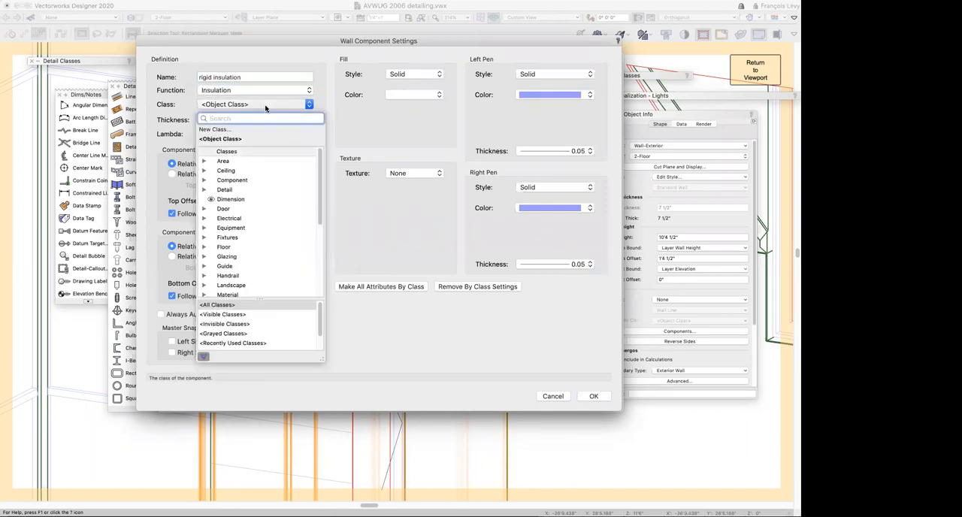
text(insu)
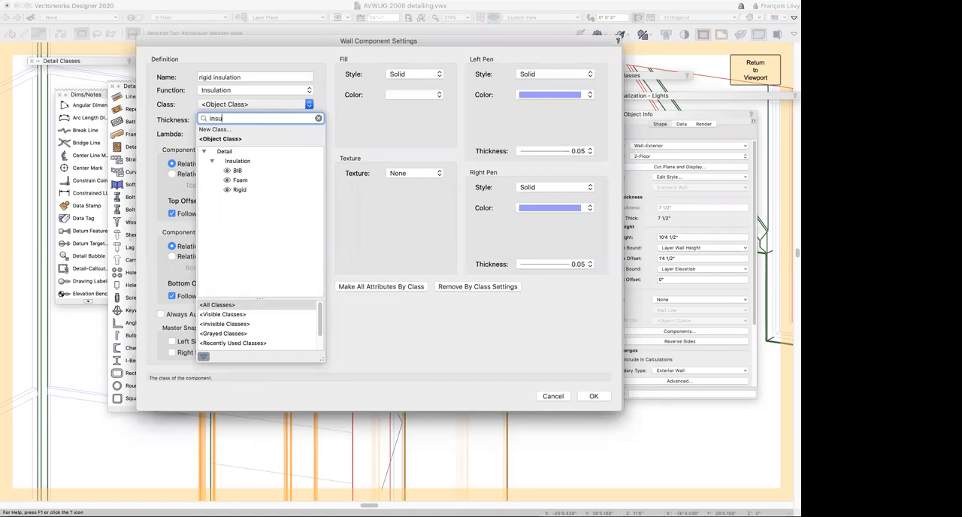
click(238, 190)
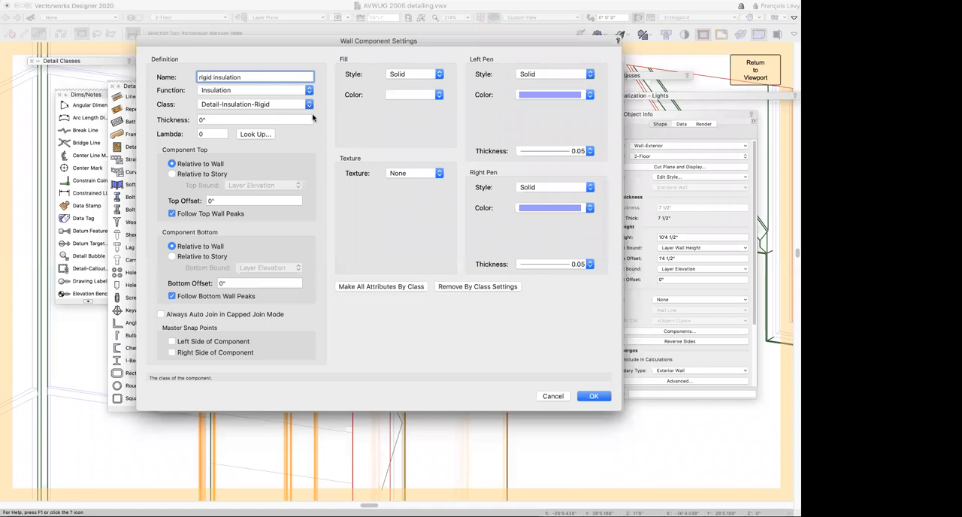
Check the Component and Detail classes for alternative insulation classes and keep Detail-Insulation-Rigid for the new component
click(245, 105)
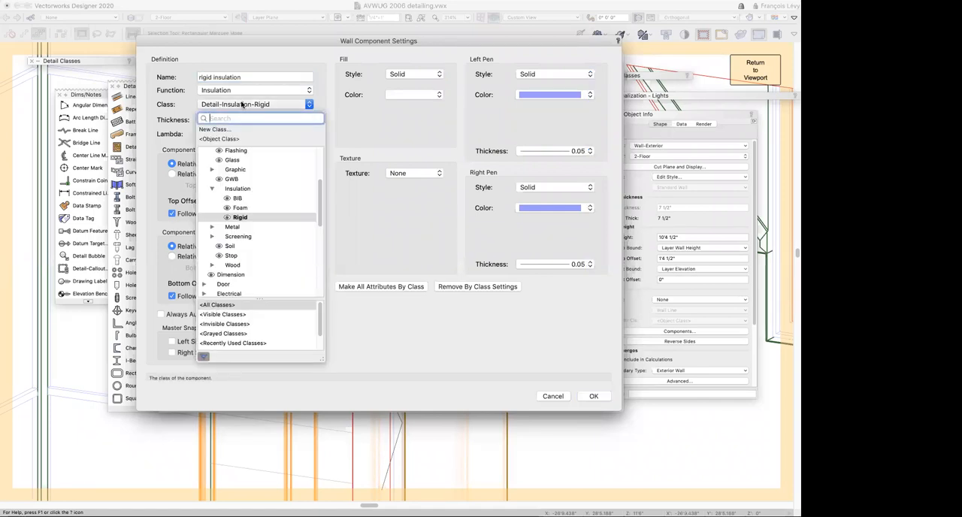
scroll(233, 184, up, 5)
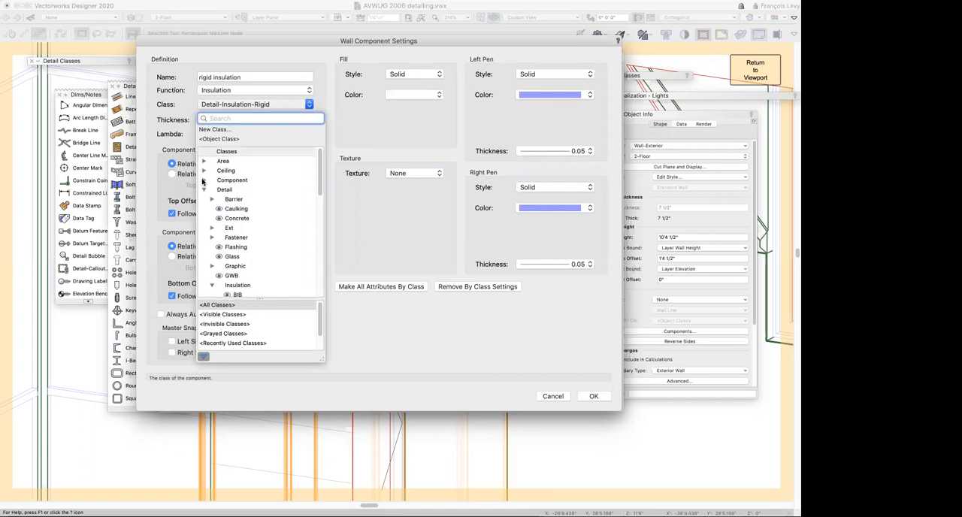
click(203, 180)
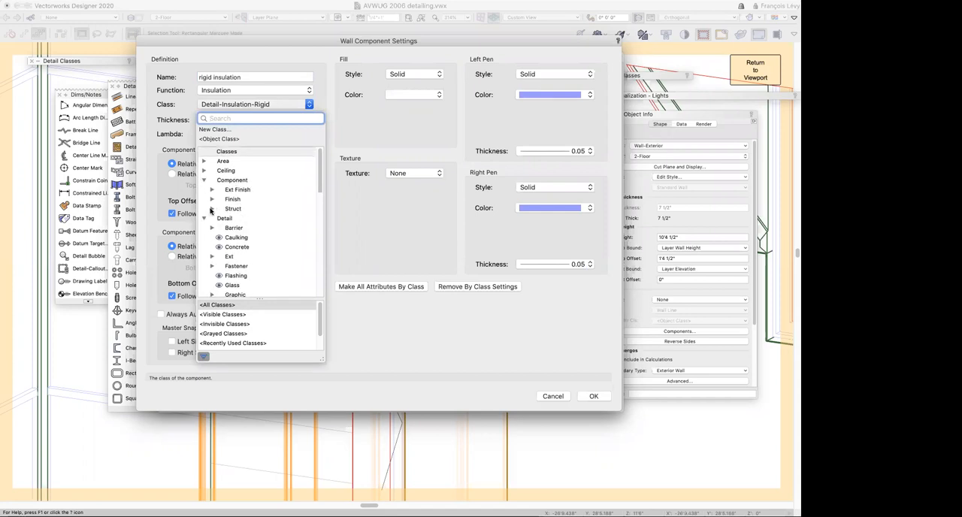
scroll(235, 206, down, 4)
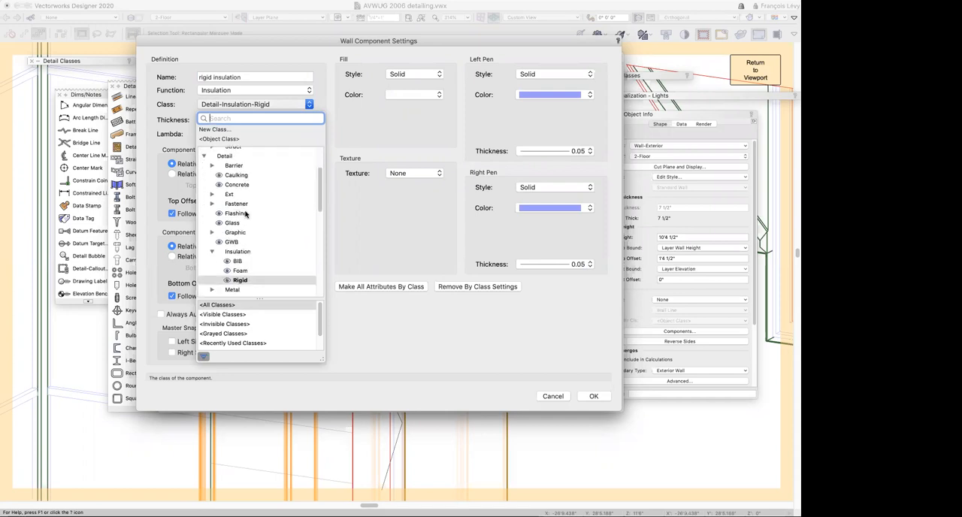
click(251, 106)
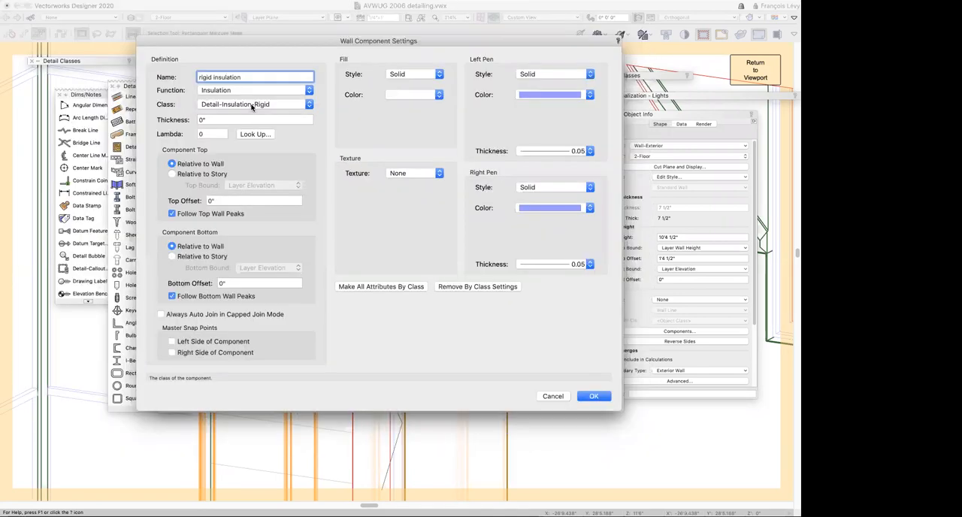
click(242, 106)
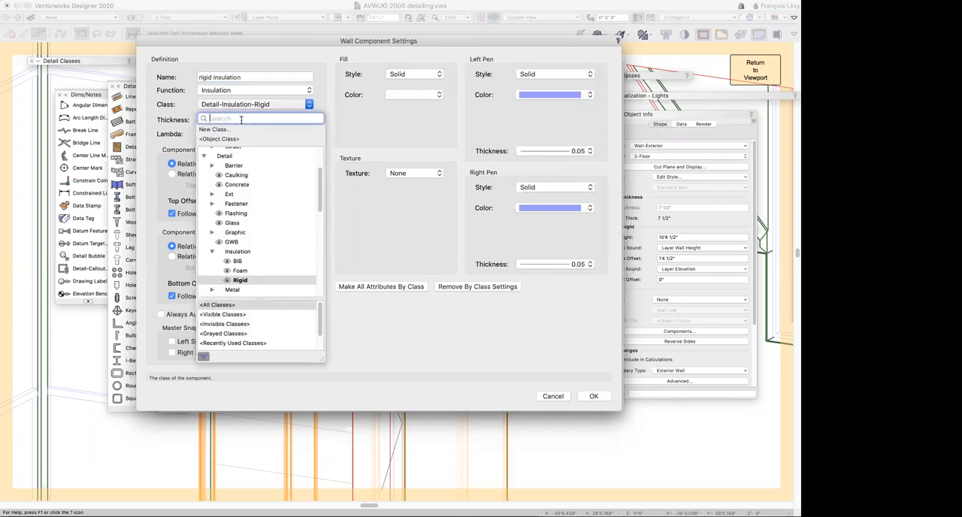
text(insula)
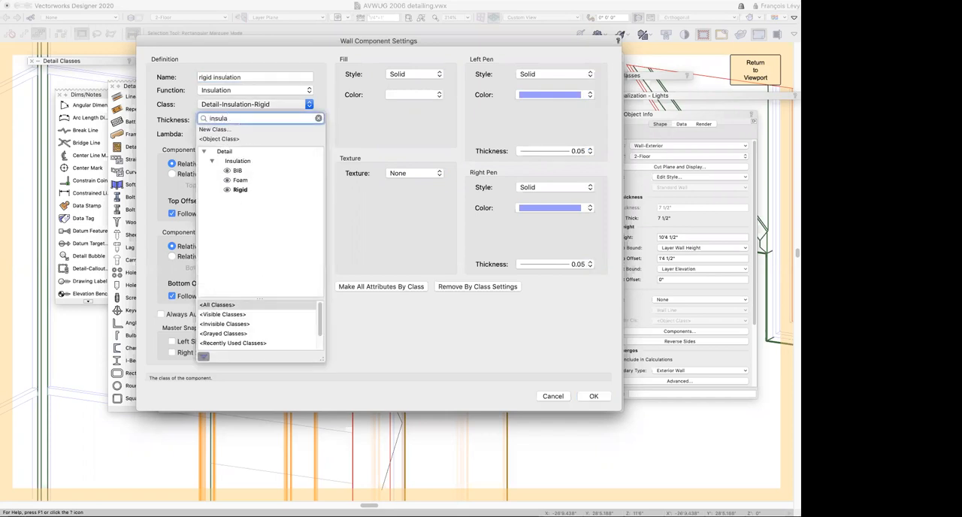
click(257, 194)
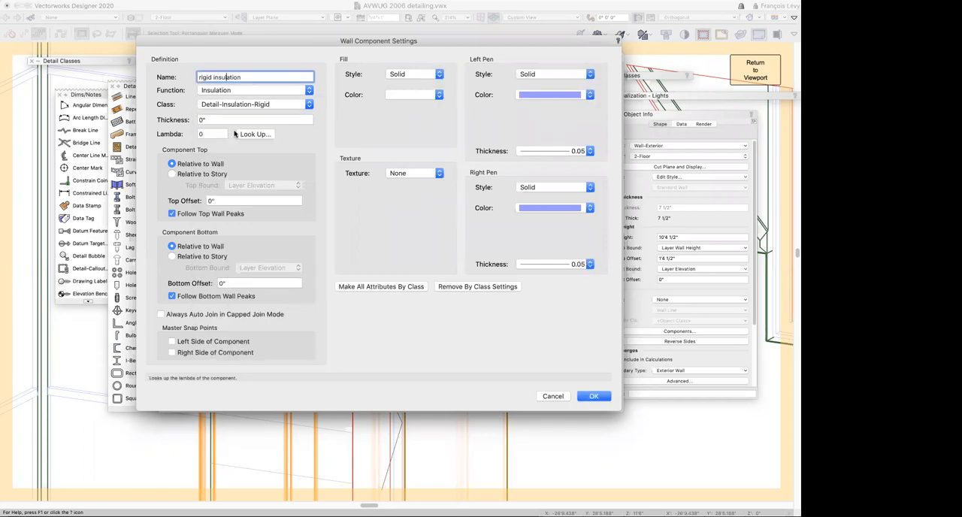
Set the rigid insulation component's thickness to .5
key(Tab)
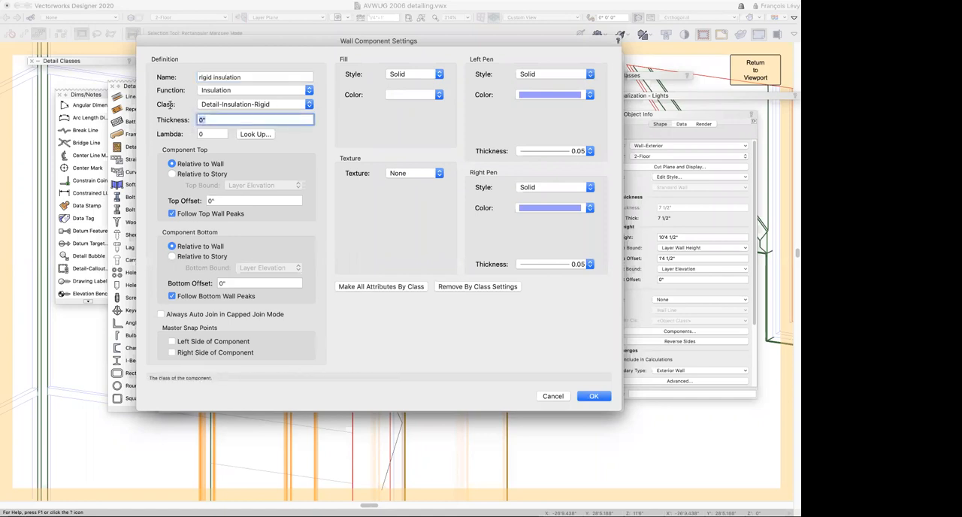
text(.5)
key(Tab)
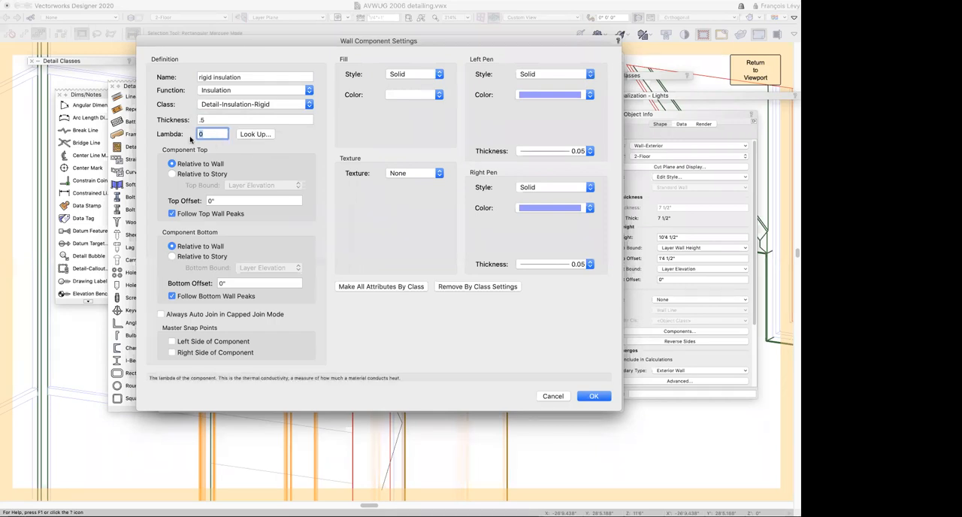
Assign the predefined Insulation-Rigid-Polystyrene Foam lambda value to the rigid insulation component and make all its attributes by class
click(245, 134)
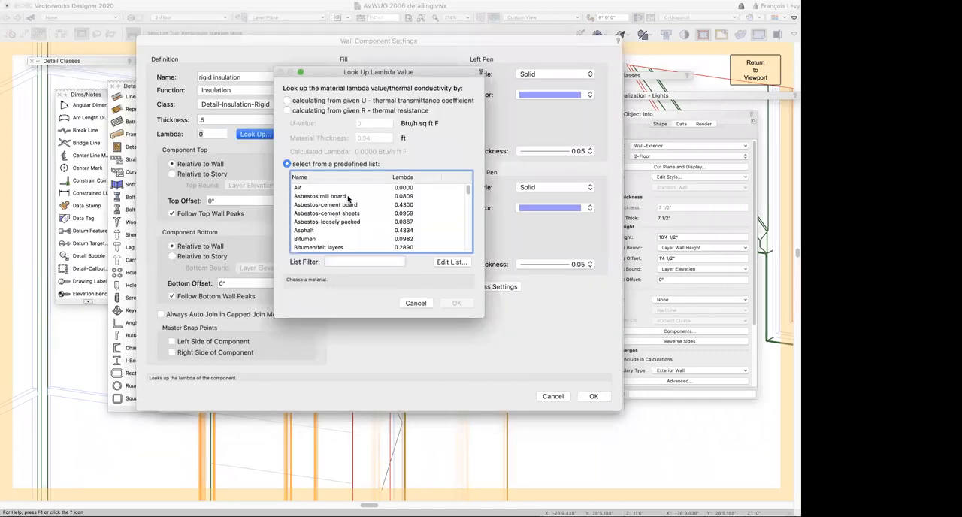
scroll(345, 209, down, 3)
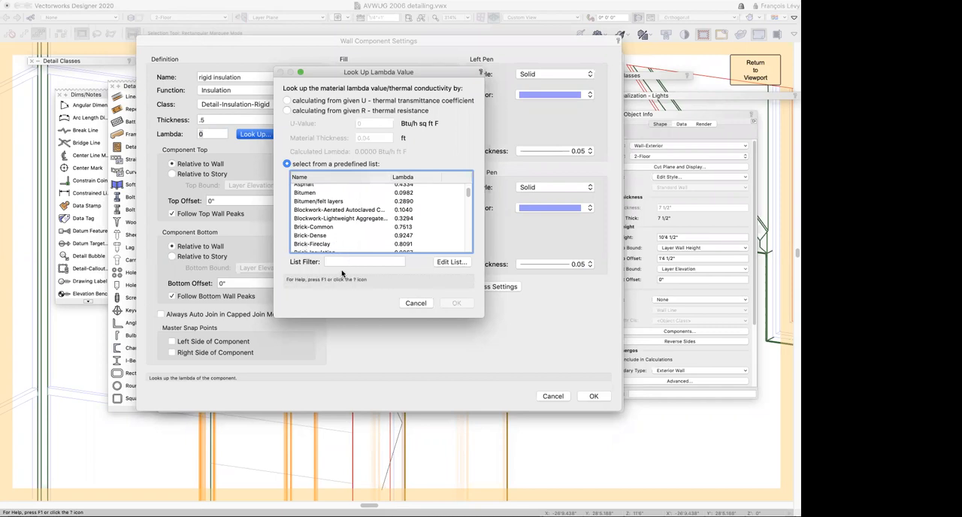
click(343, 262)
text(insul)
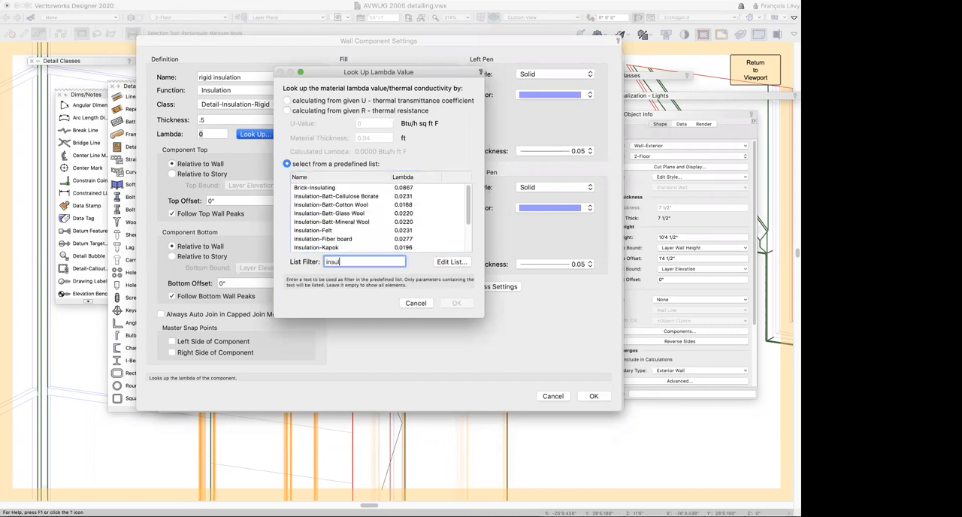
key(Tab)
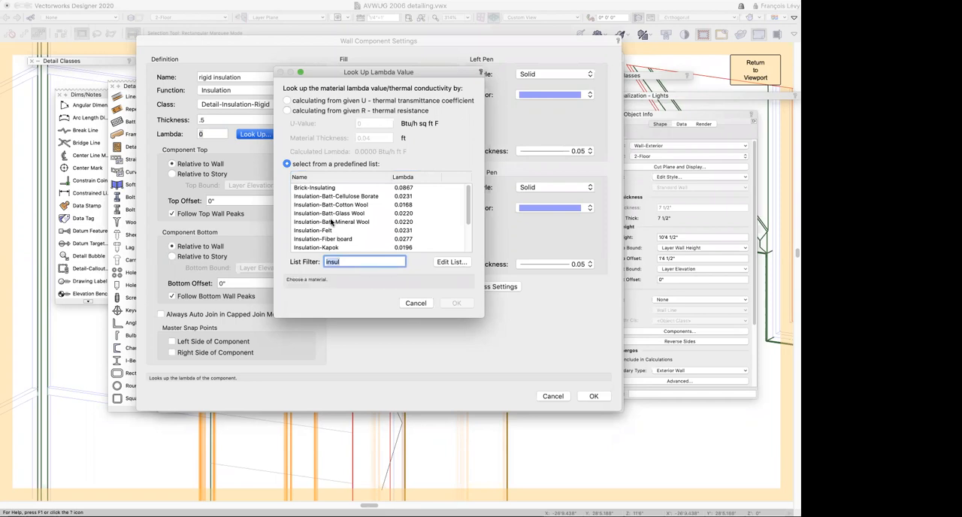
scroll(338, 239, down, 3)
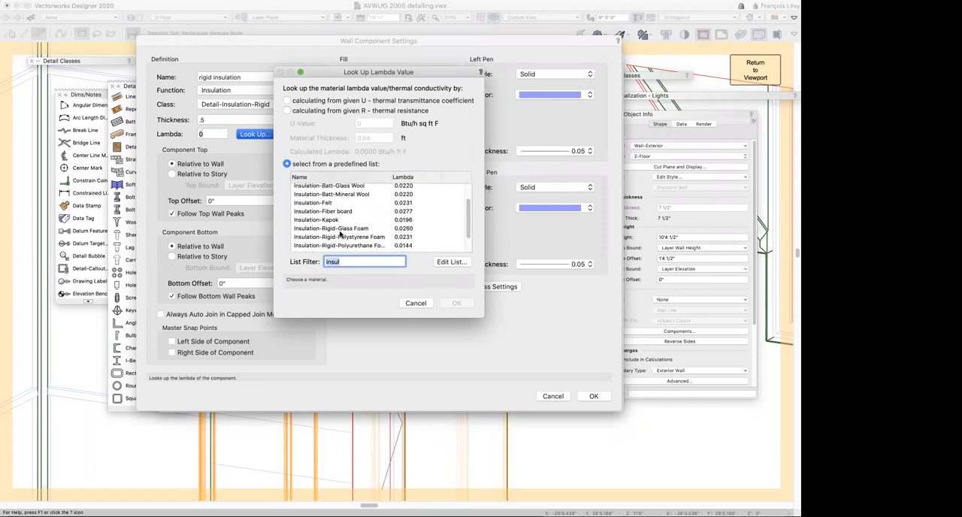
scroll(366, 242, down, 2)
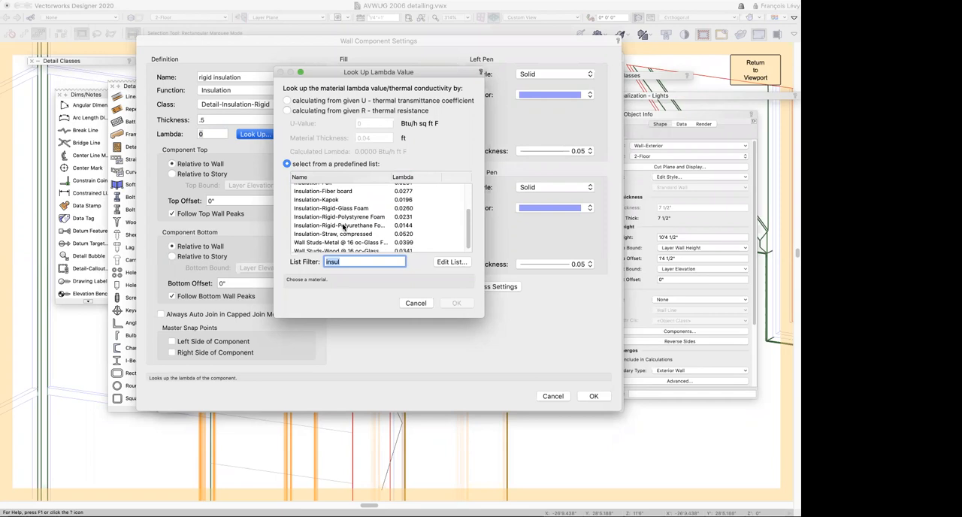
click(350, 217)
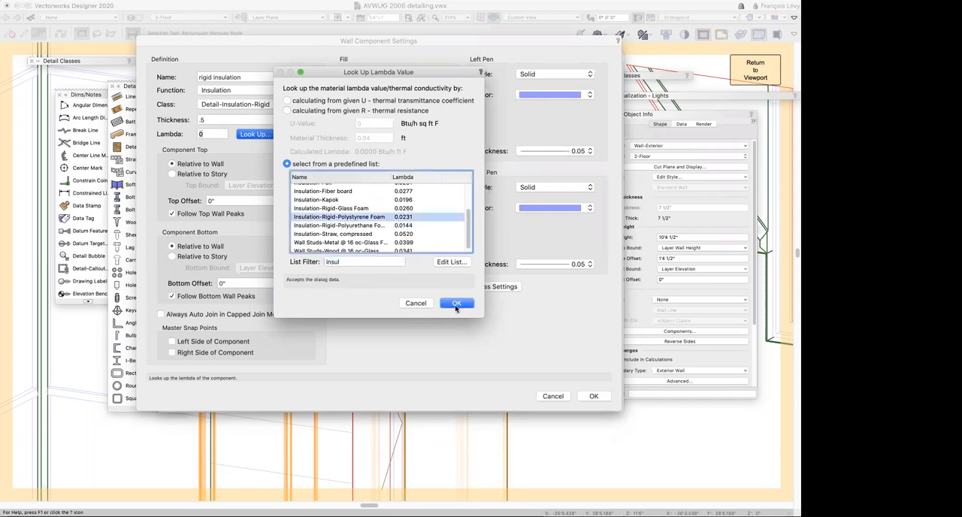
click(455, 304)
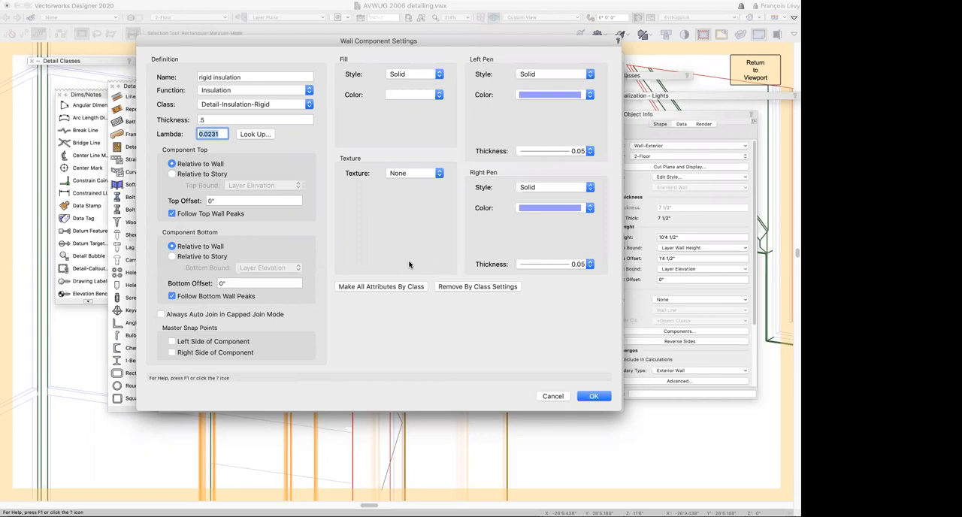
click(397, 286)
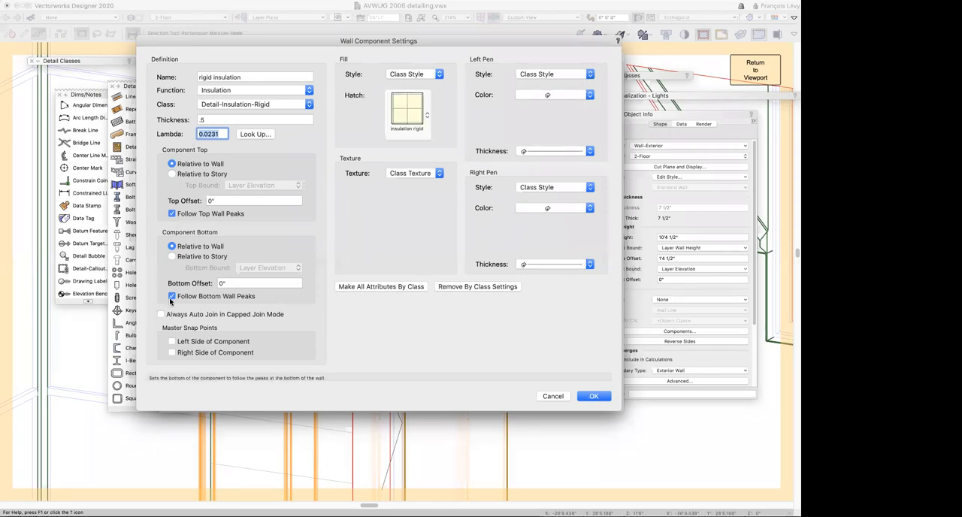
click(594, 397)
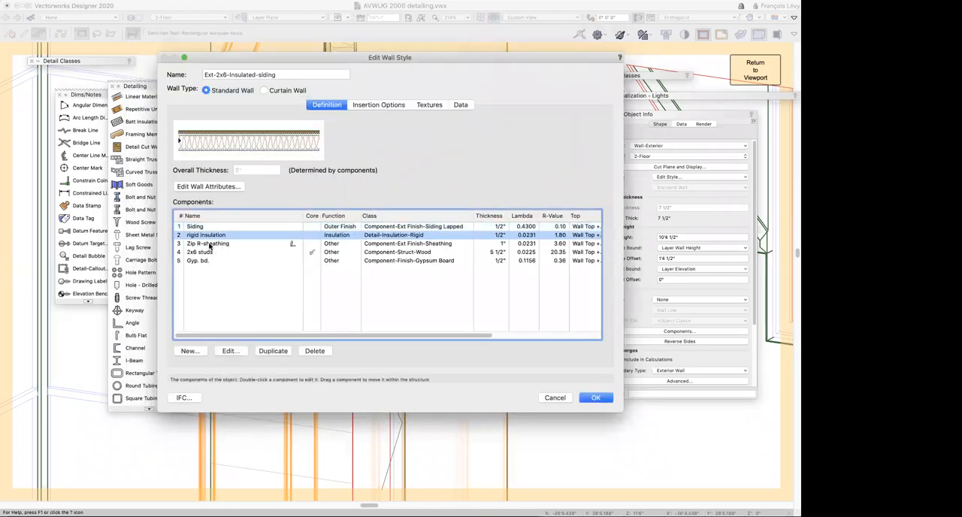
Rename the rigid insulation component "rigid insulation (part of Zip)" and the Zip R-sheathing component "sheathing (part of Zip)"
click(221, 236)
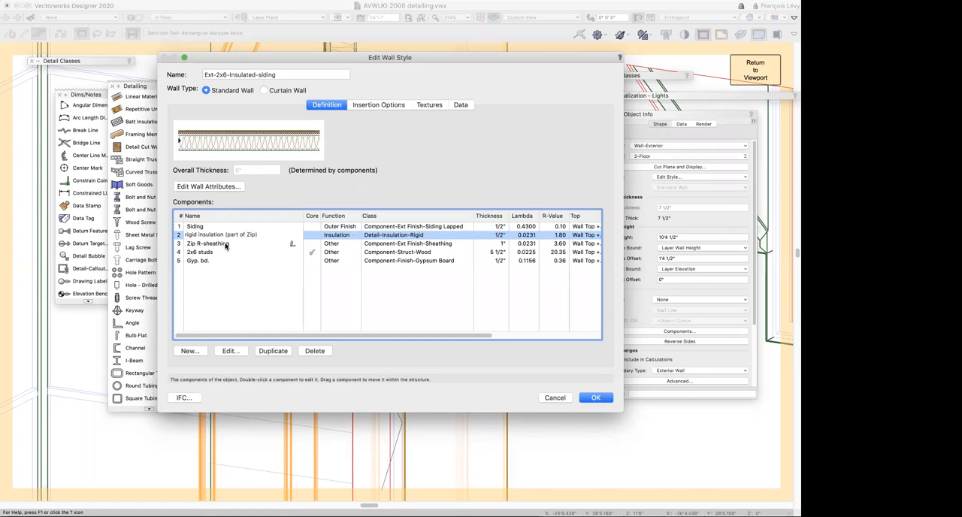
click(218, 248)
click(227, 244)
click(203, 244)
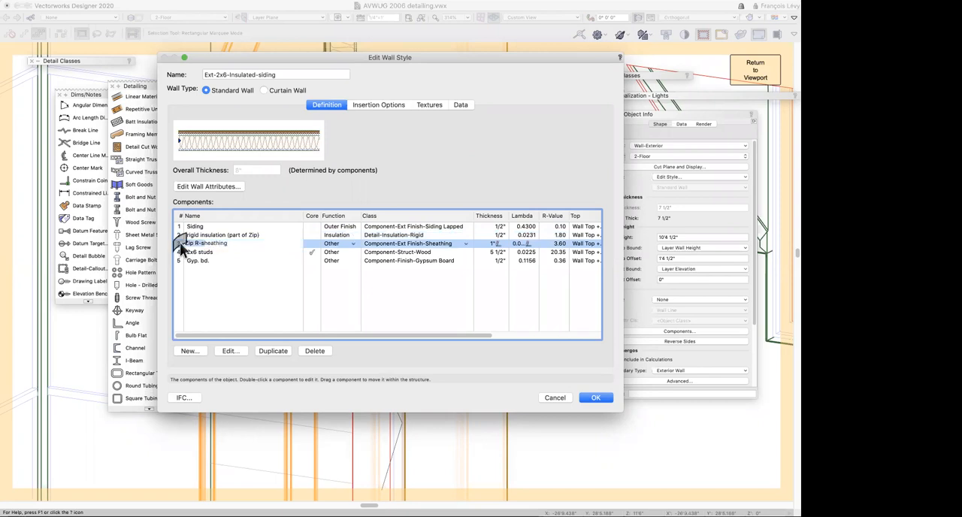
key(BackSpace)
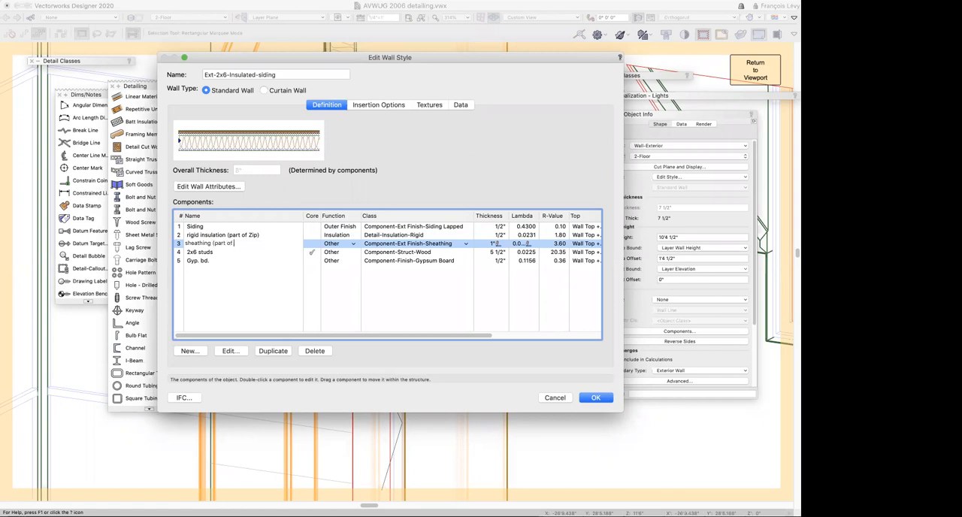
key(Return)
Set the sheathing (part of Zip) component's function to Load-Bearing and its thickness to .5
click(354, 245)
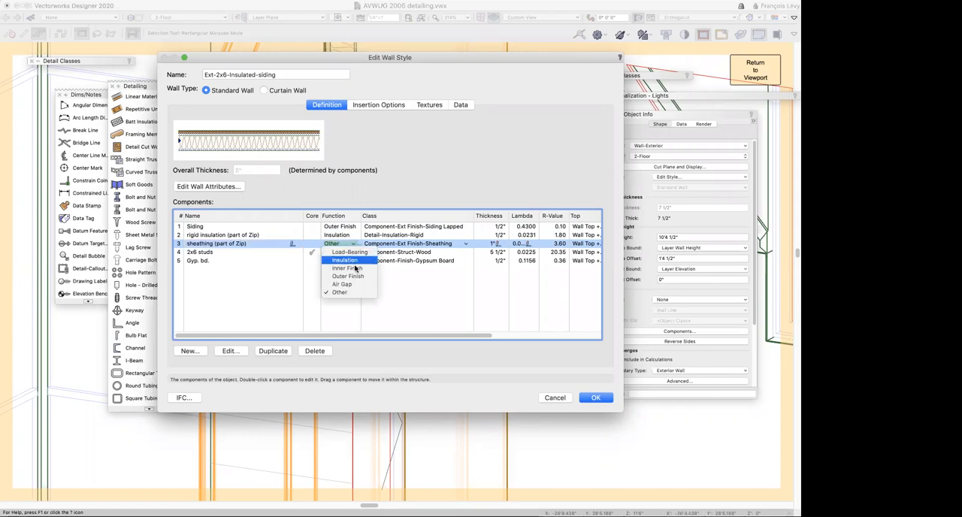
click(352, 253)
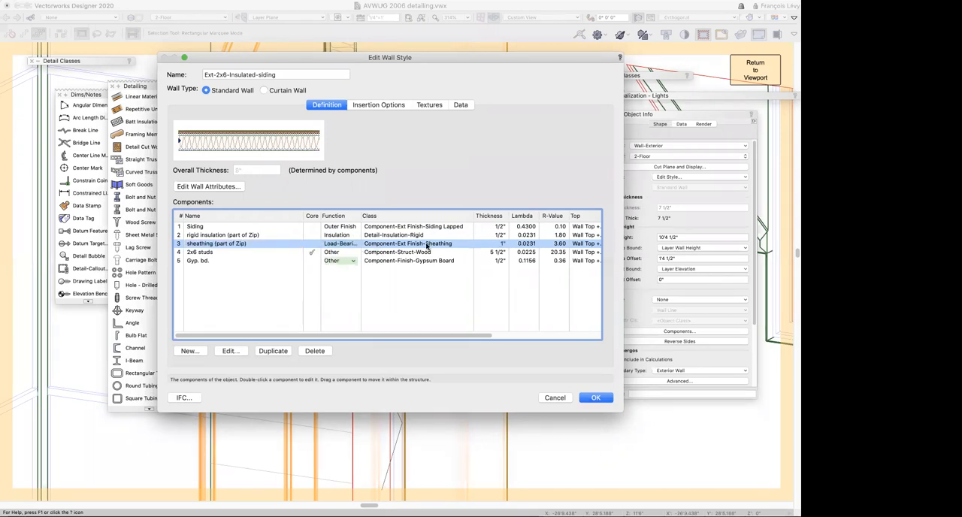
double_click(498, 246)
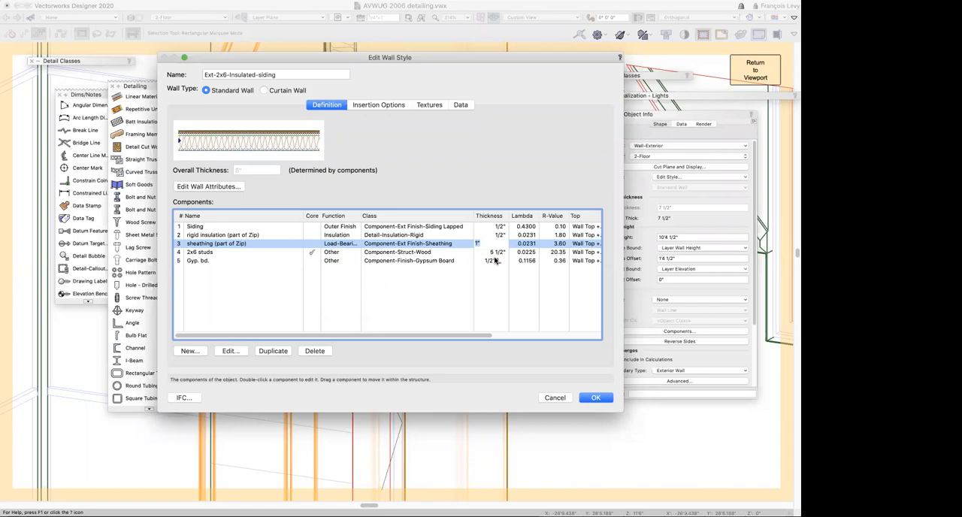
key(BackSpace)
text(.5)
key(Return)
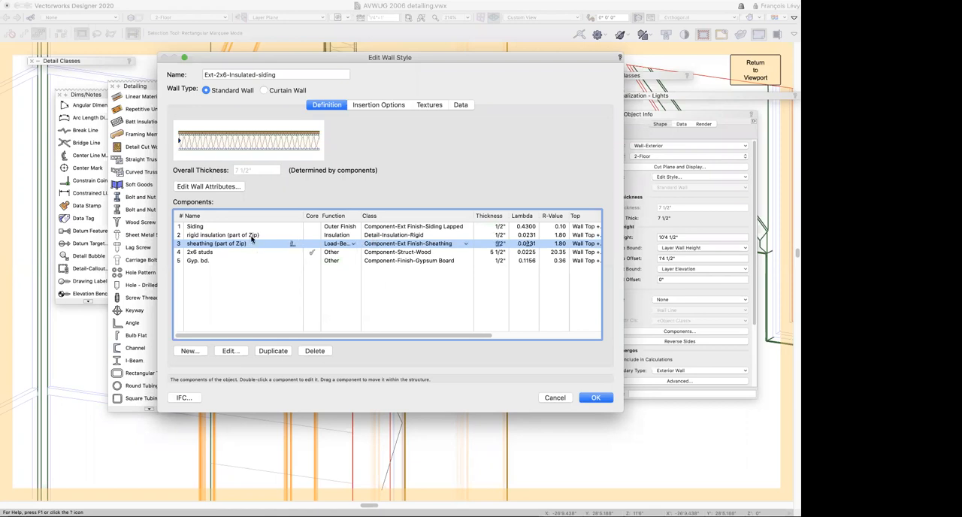
Set the 2x6 studs component's function to Load-Bearing and the Gyp. bd. component's to Inner Finish, and accept the wall style
click(353, 254)
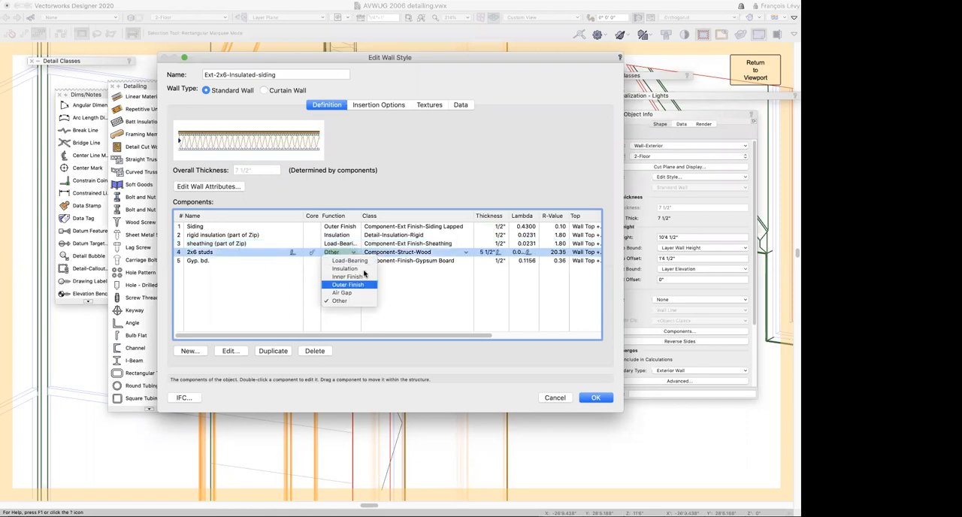
click(344, 261)
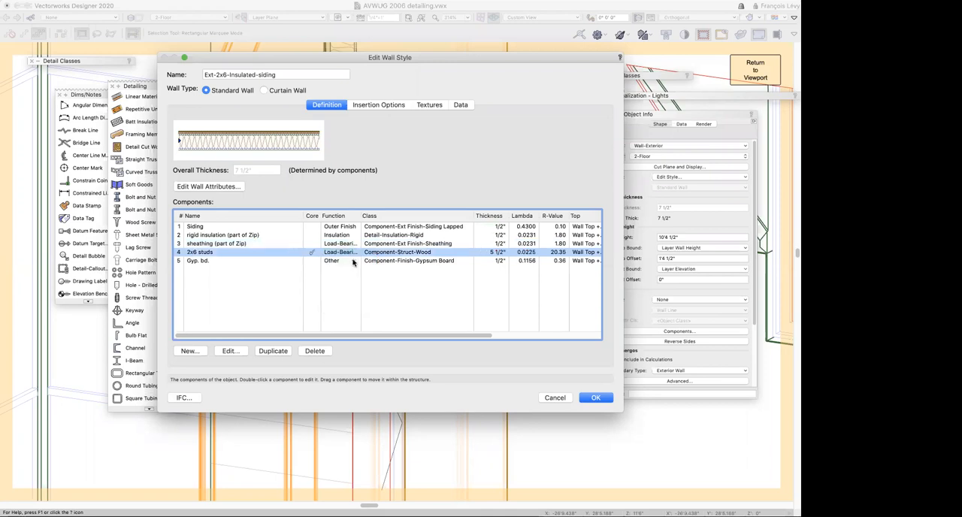
click(353, 262)
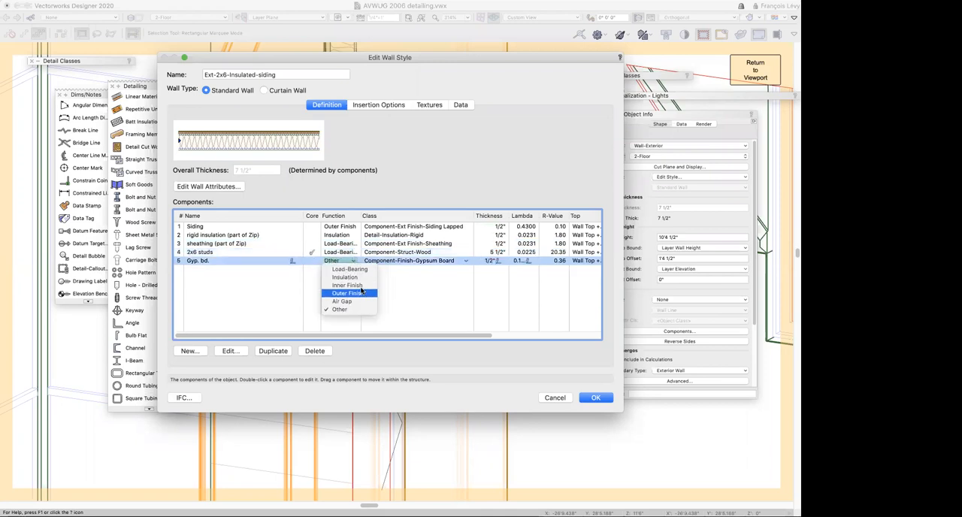
click(346, 285)
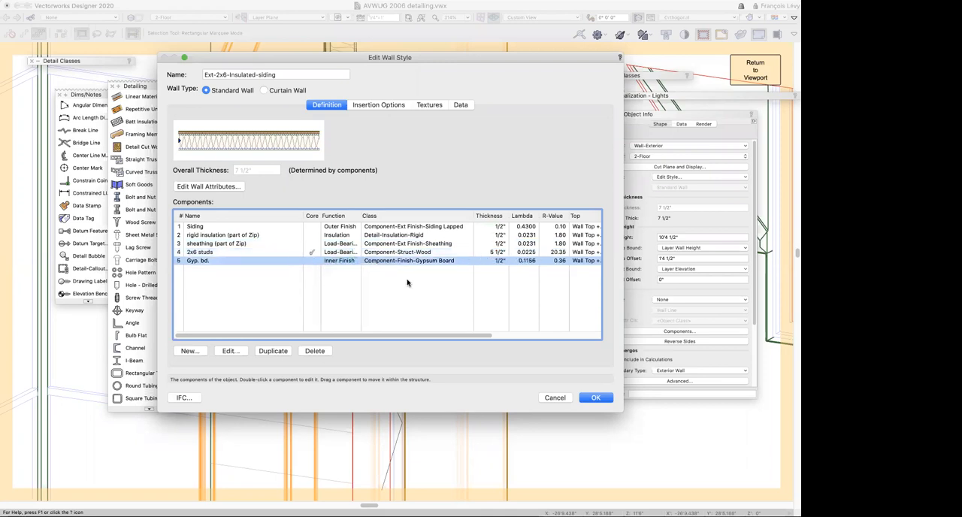
click(596, 397)
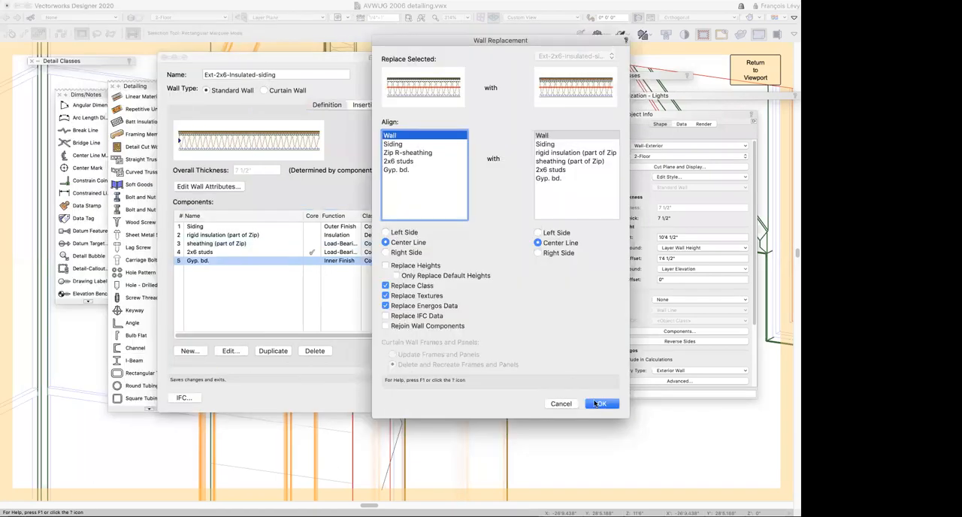
Align the existing and revised walls on the center line of their 2x6 studs components and apply the wall style replacement
click(555, 171)
click(410, 161)
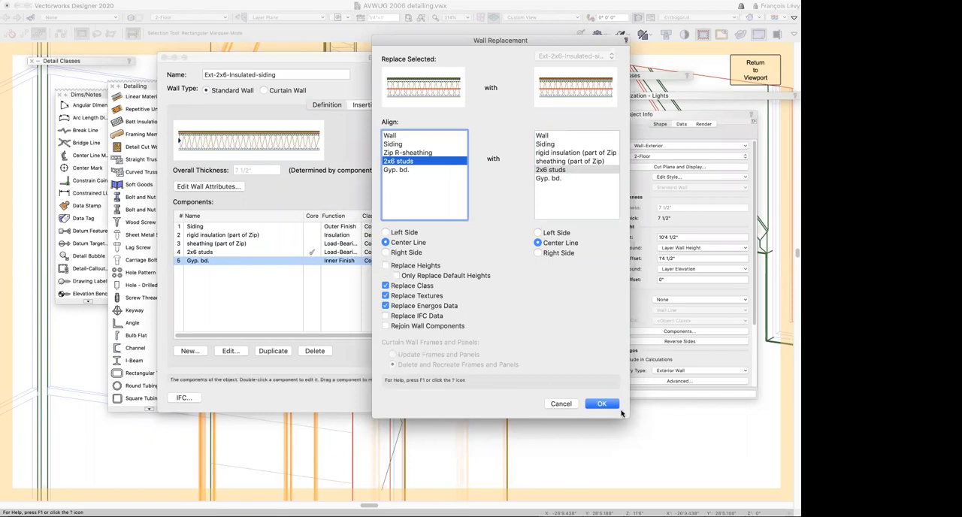
click(423, 289)
click(425, 297)
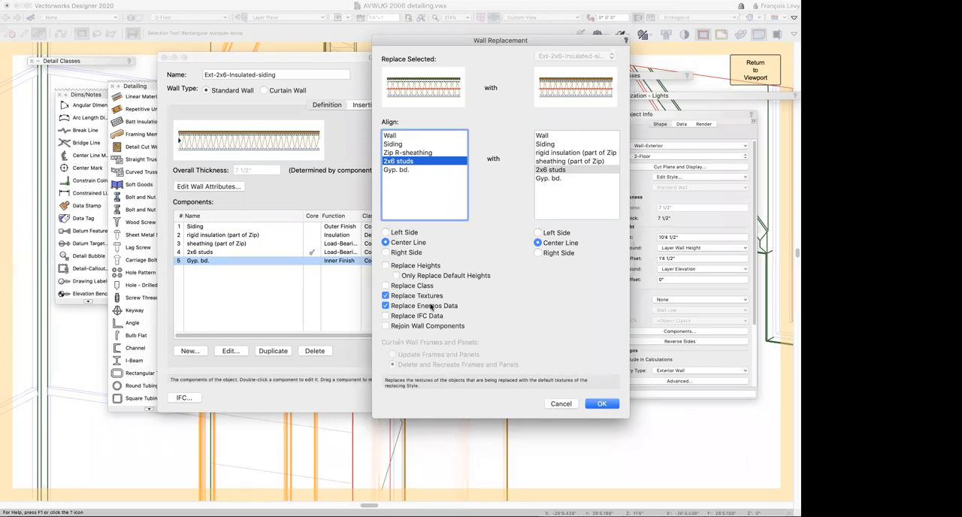
click(606, 404)
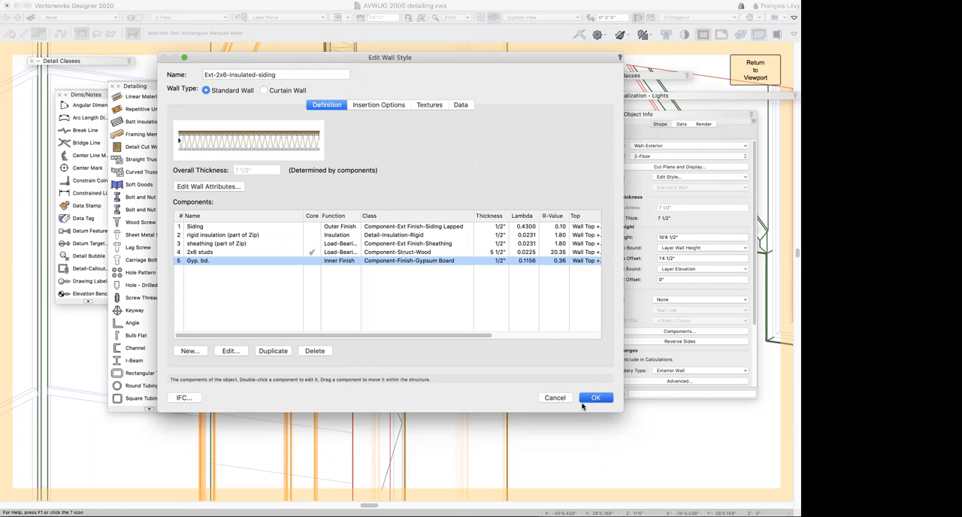
click(584, 403)
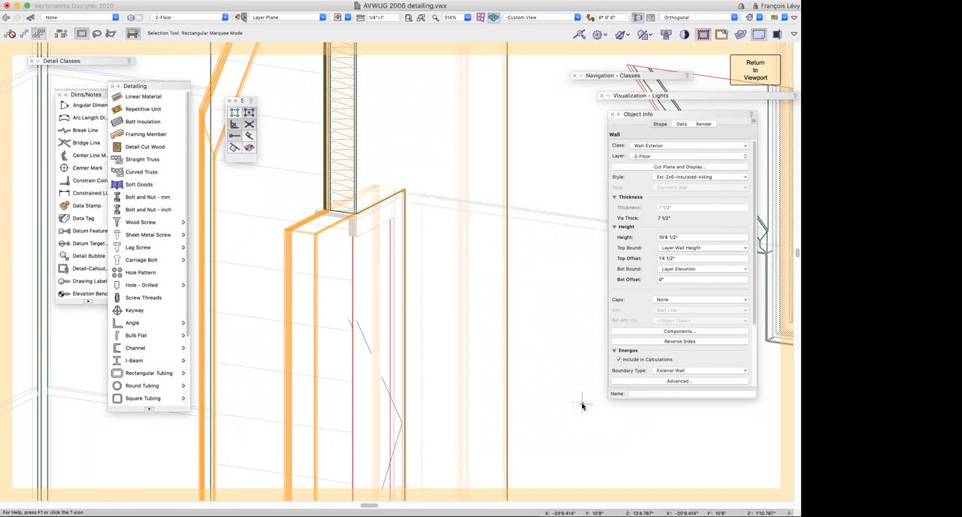
Check the rigid insulation and sheathing layers in the cut exterior wall up close and return to the section viewport
key(c)
drag(315, 104, 358, 173)
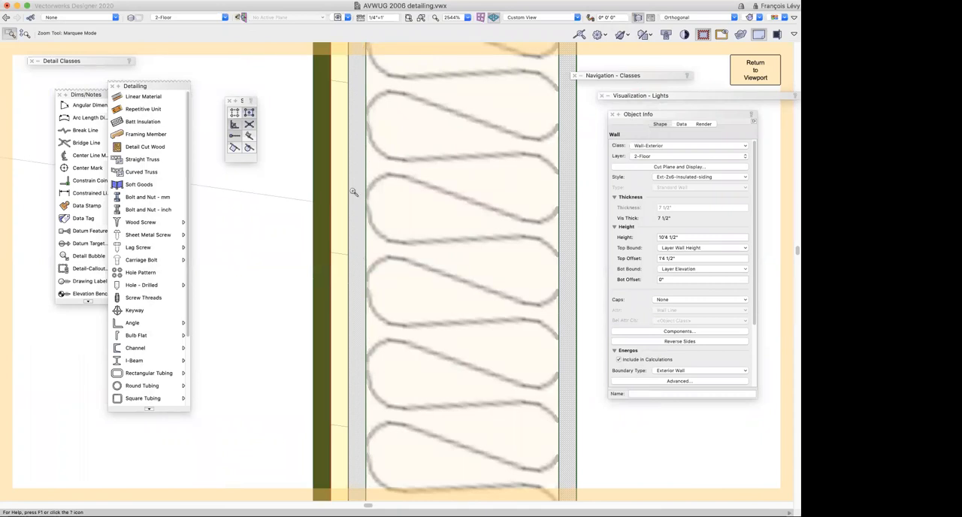
click(766, 71)
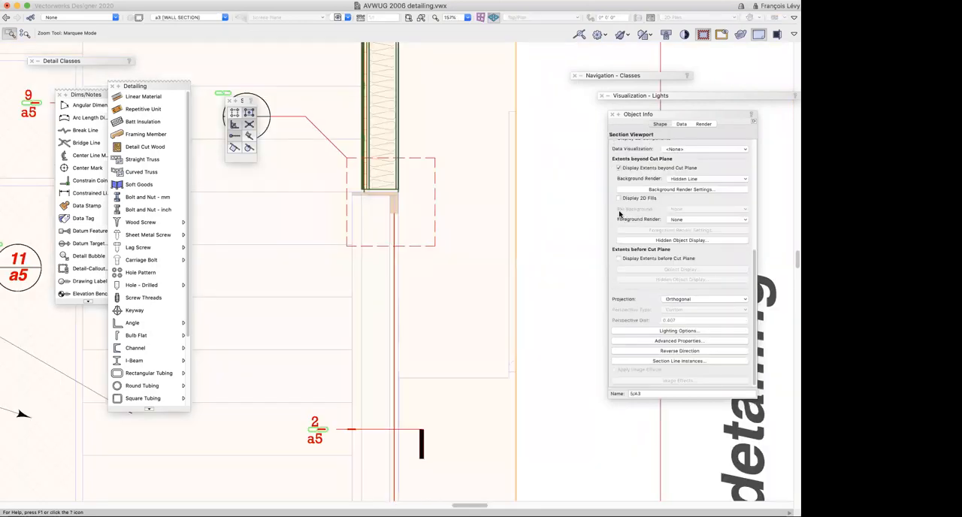
Examine the exterior wall's layers and the framing at its base in the section viewport
drag(356, 126, 403, 174)
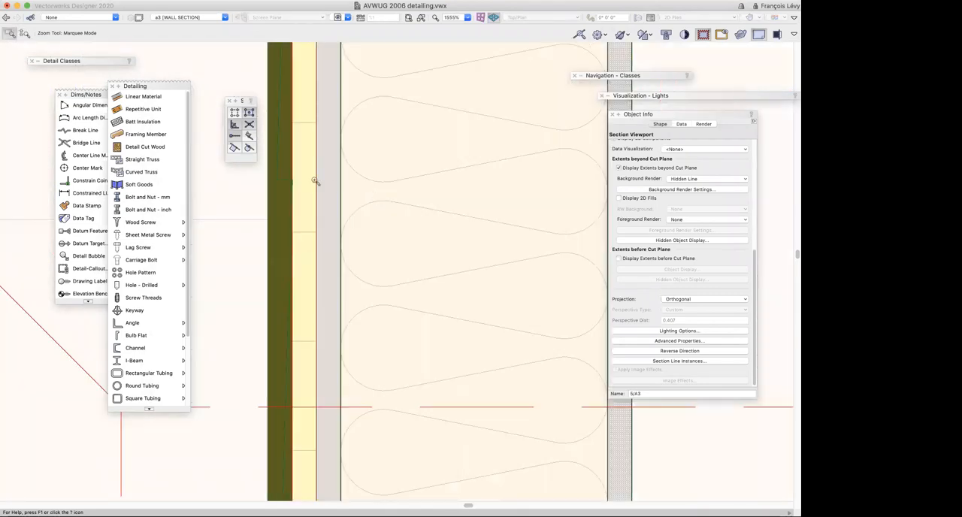
key(super+2)
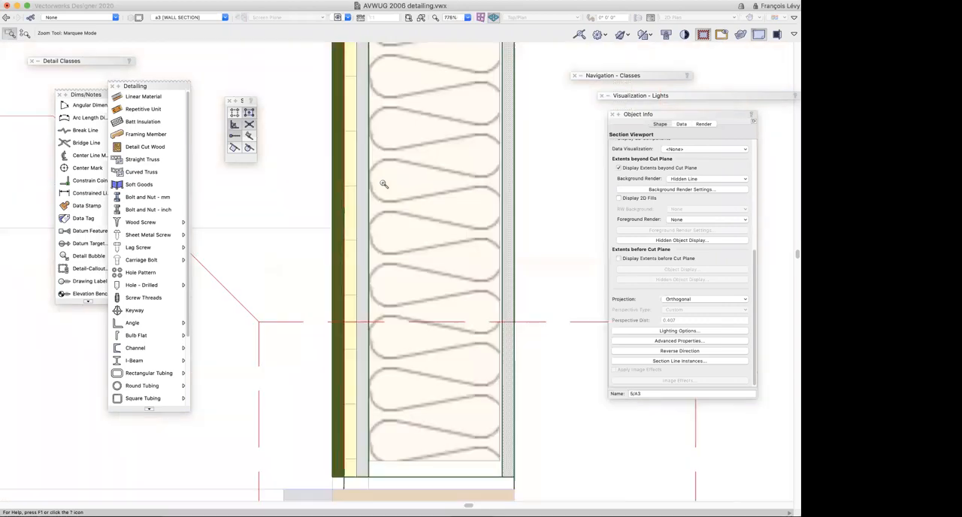
key(super+2)
scroll(379, 187, down, 4)
scroll(379, 186, up, 6)
scroll(380, 186, up, 10)
scroll(380, 186, down, 15)
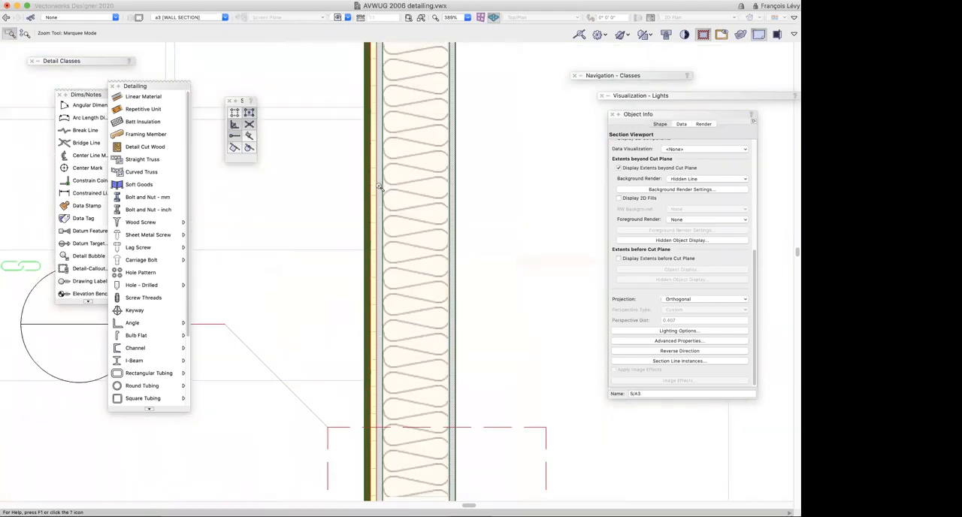
scroll(380, 186, down, 7)
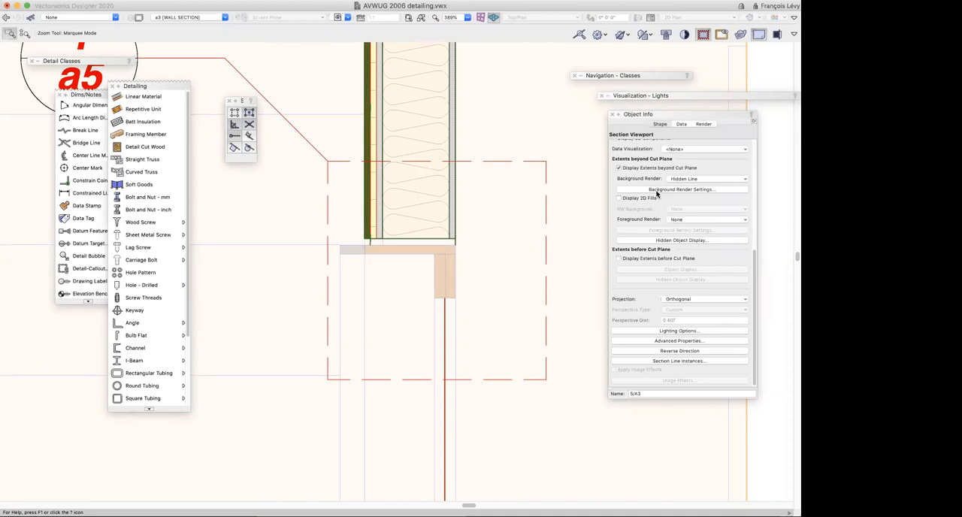
Open the Detail-Insulation-Rigid class's graphic attributes for section viewport 5/A3
scroll(672, 315, up, 5)
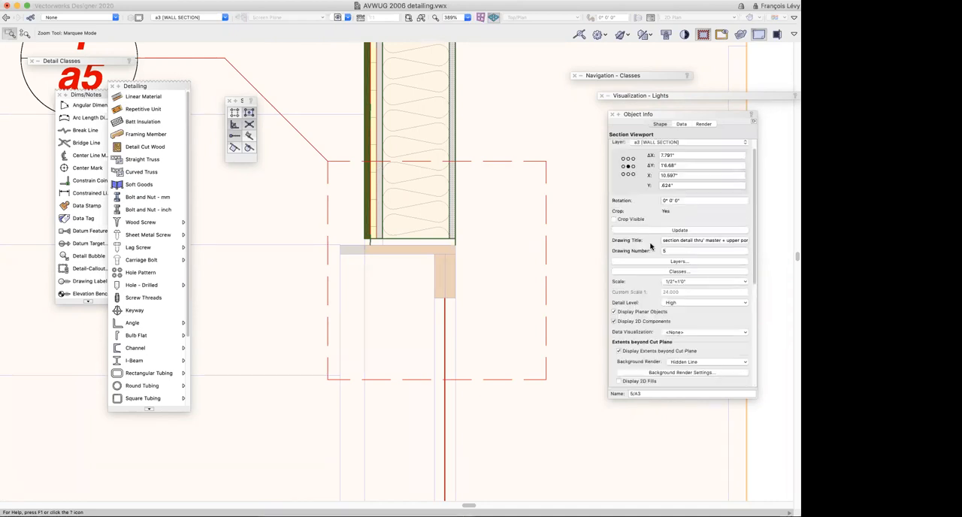
click(679, 286)
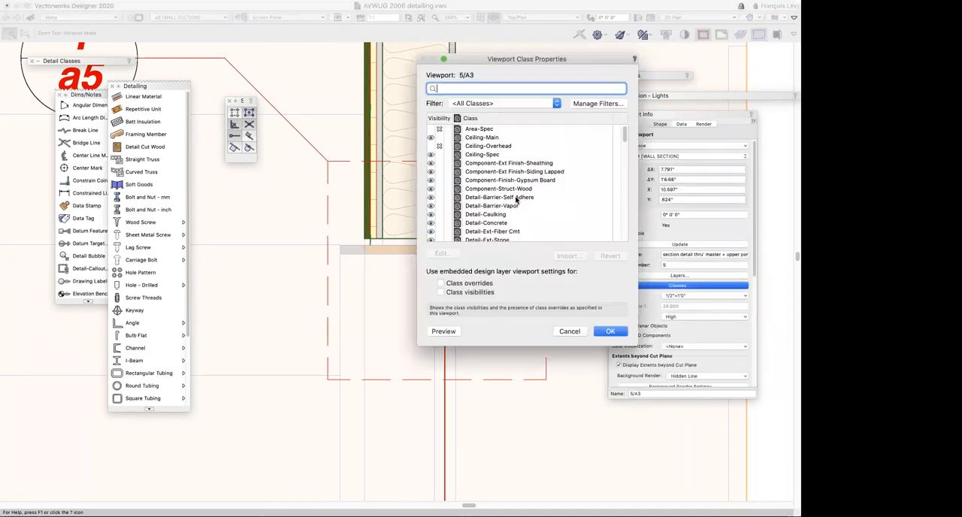
scroll(492, 215, down, 5)
scroll(496, 214, down, 7)
scroll(508, 216, down, 5)
click(513, 220)
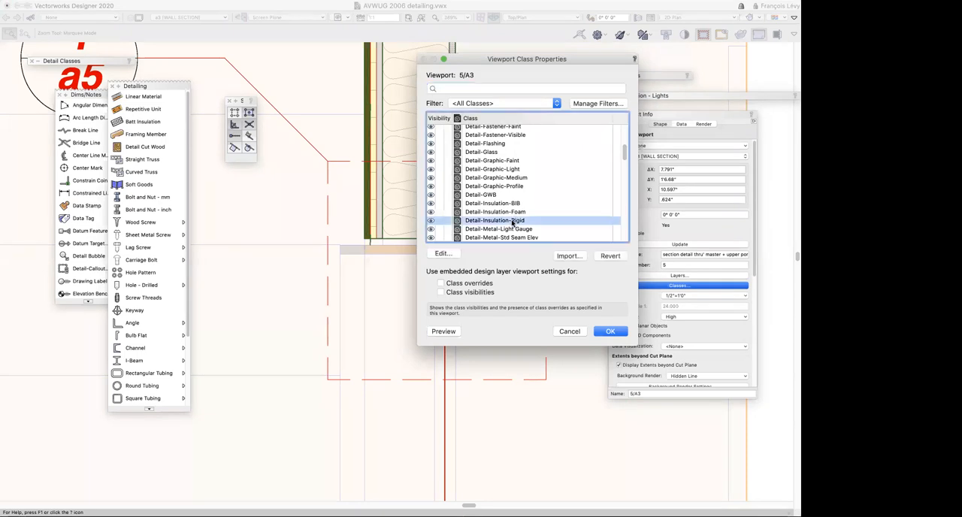
click(450, 255)
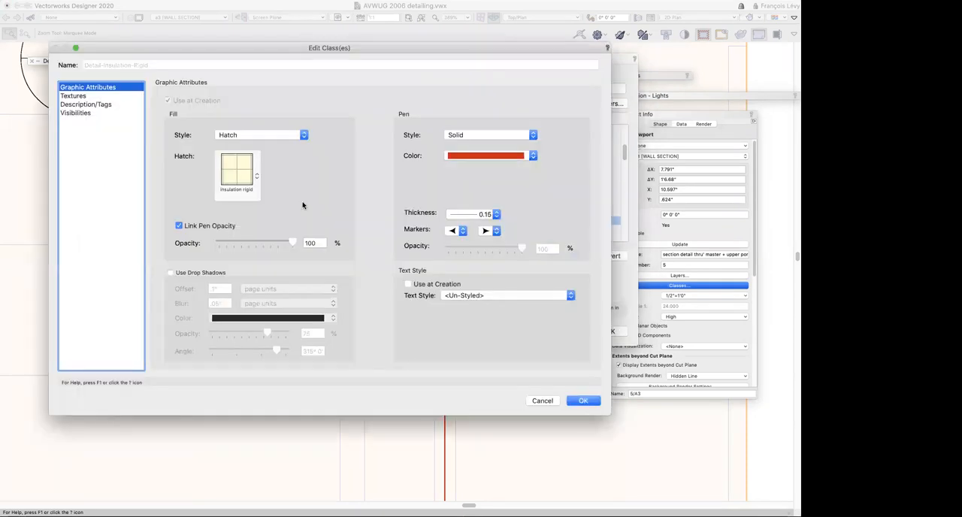
Browse the hatches in AVWUG 2006 detailing.vwx for the rigid insulation class's fill and leave the class settings without changes
click(255, 179)
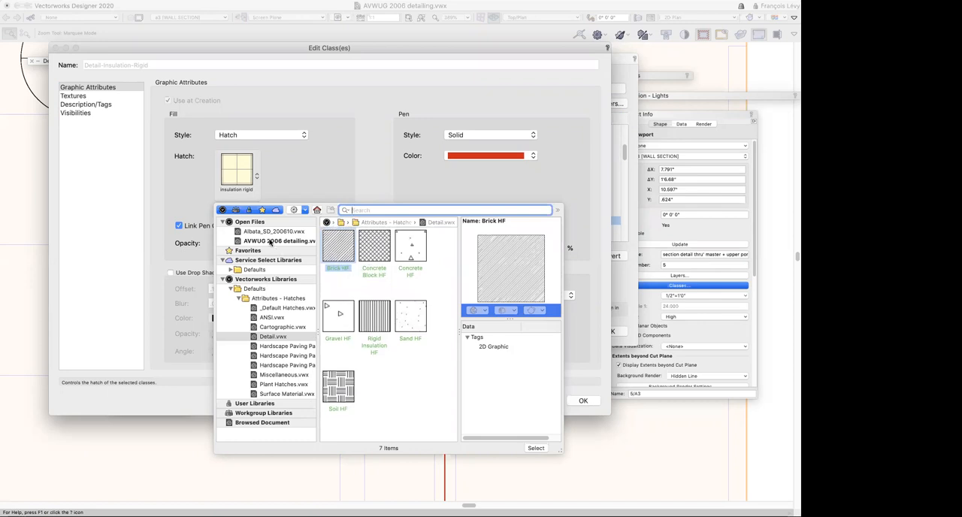
click(272, 240)
scroll(373, 283, up, 4)
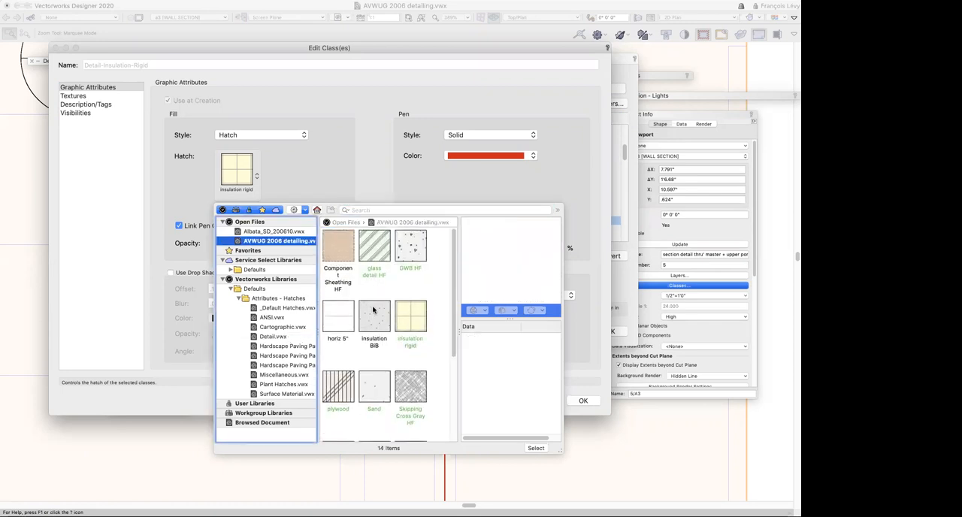
scroll(385, 287, down, 4)
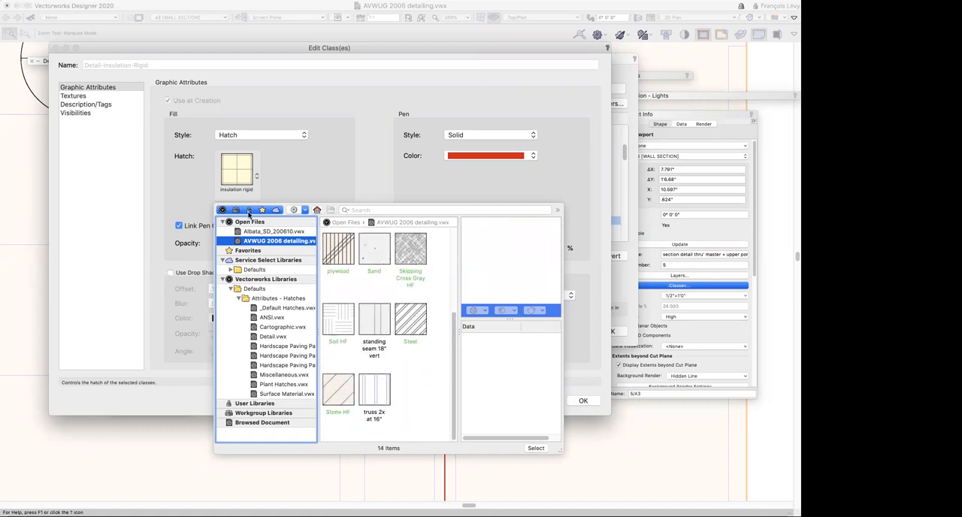
click(354, 170)
click(541, 401)
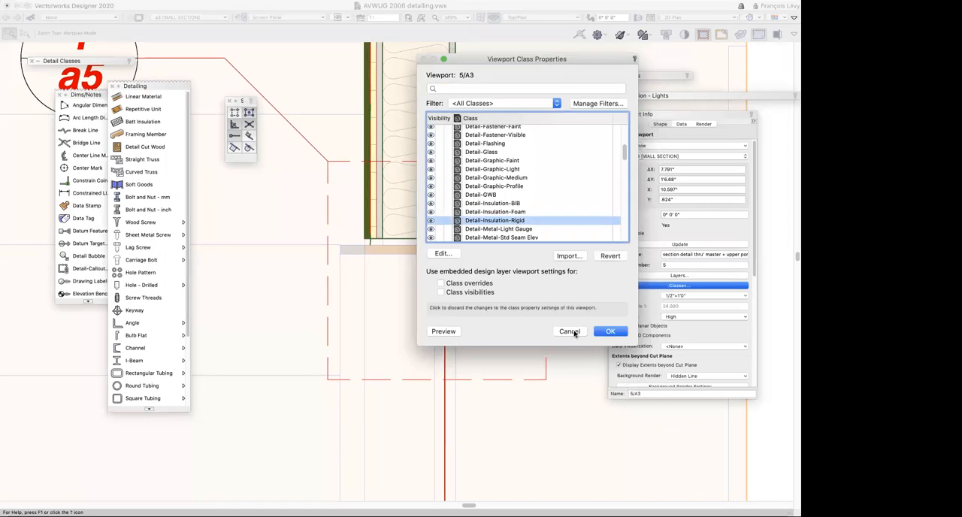
click(569, 332)
Review the cut plane attributes and the display scale factors in the section viewport's advanced properties and close them
scroll(680, 339, down, 5)
click(679, 340)
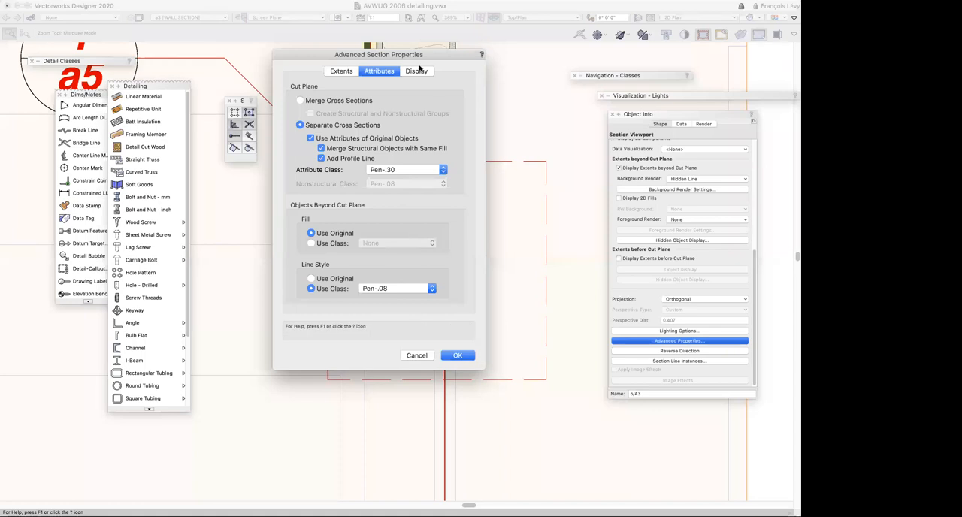
click(418, 71)
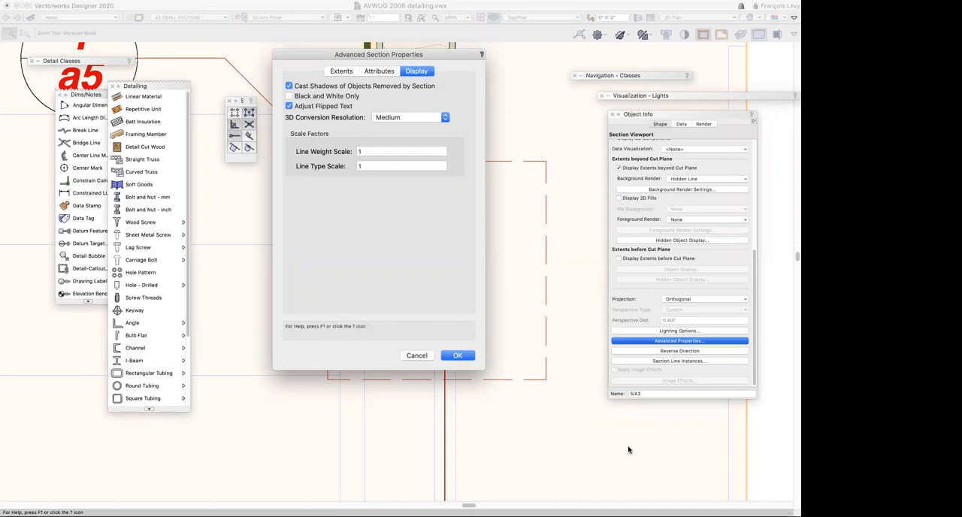
key(Return)
click(430, 360)
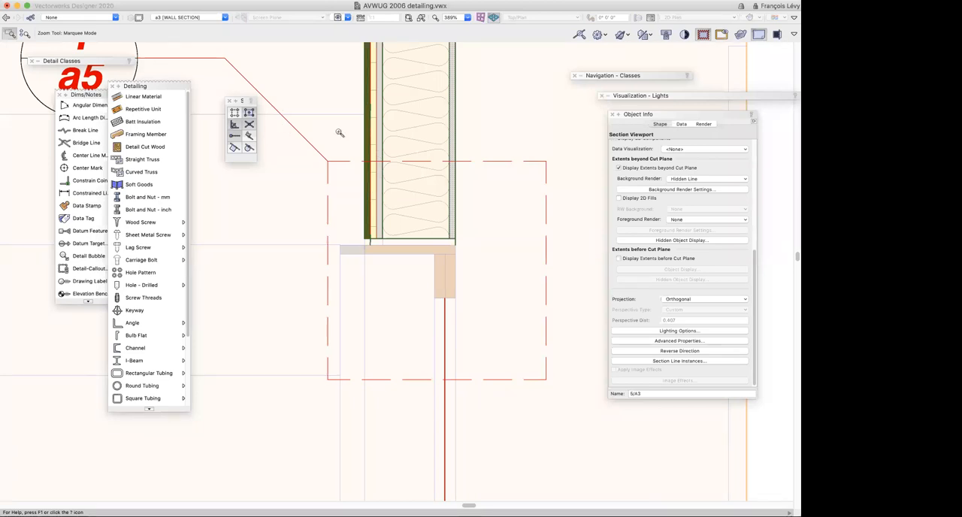
Show the hatch resources of AVWUG 2006 detailing.vwx and select the insulation rigid hatch
click(320, 97)
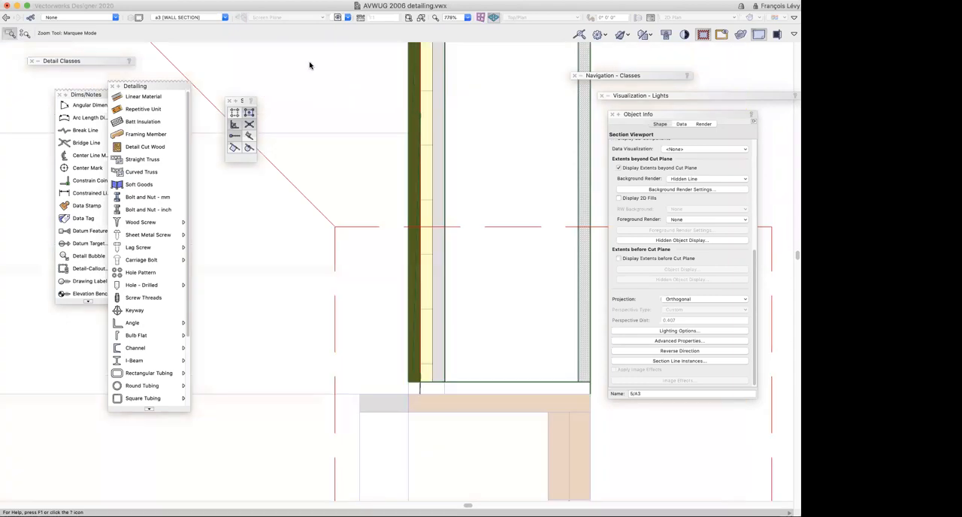
key(super+r)
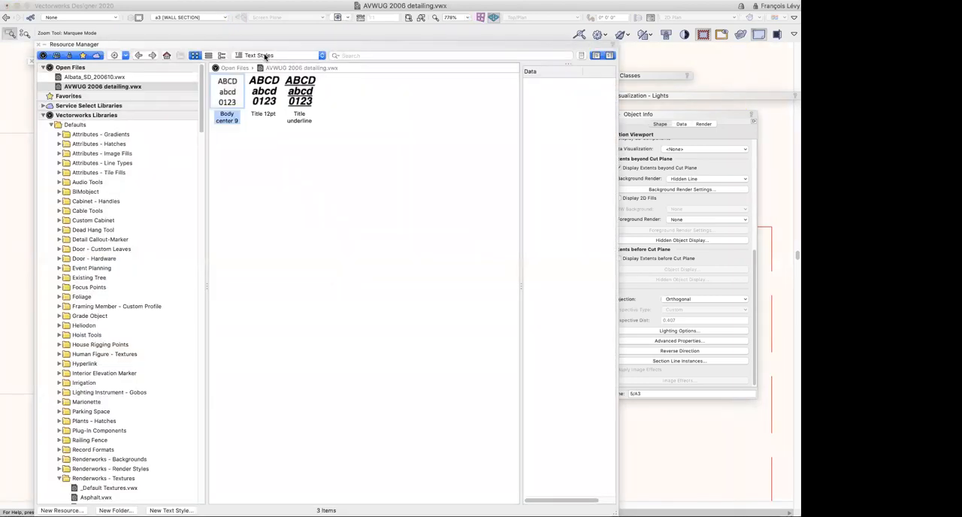
click(265, 56)
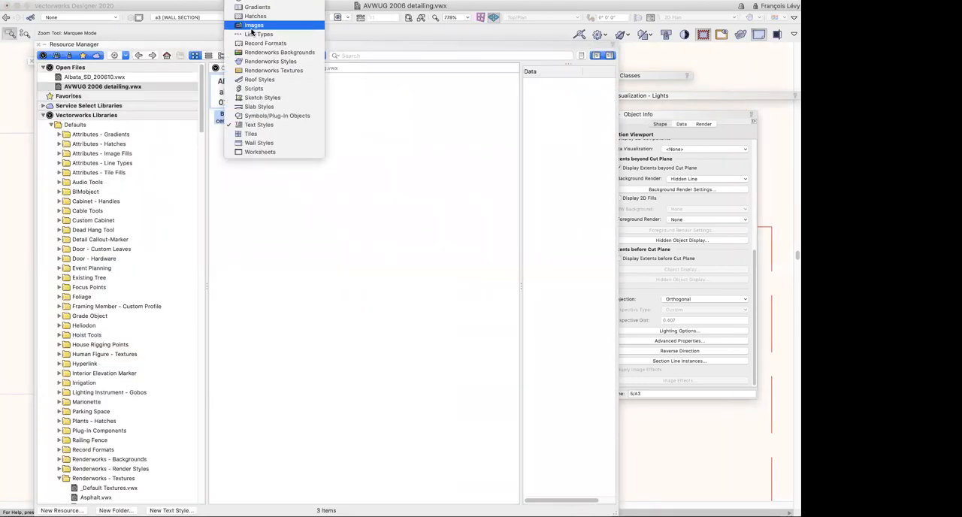
click(249, 16)
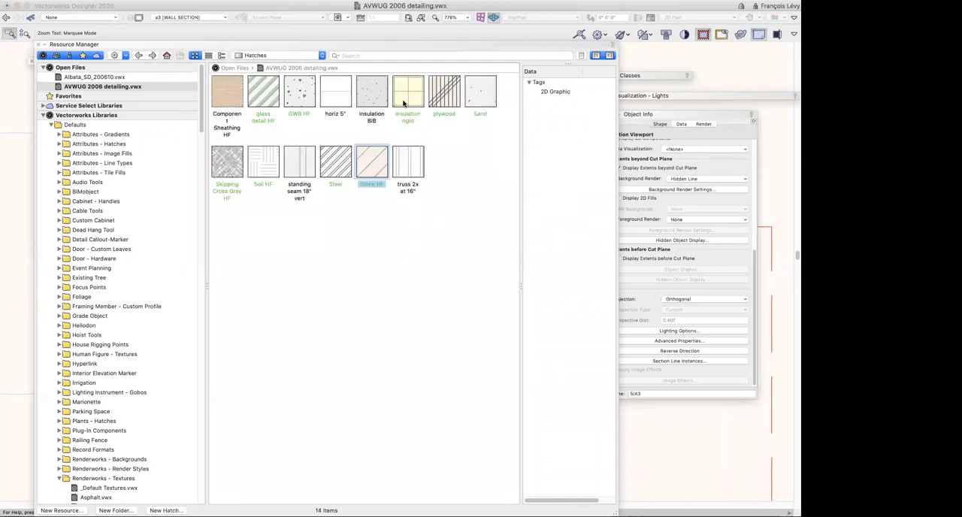
click(399, 117)
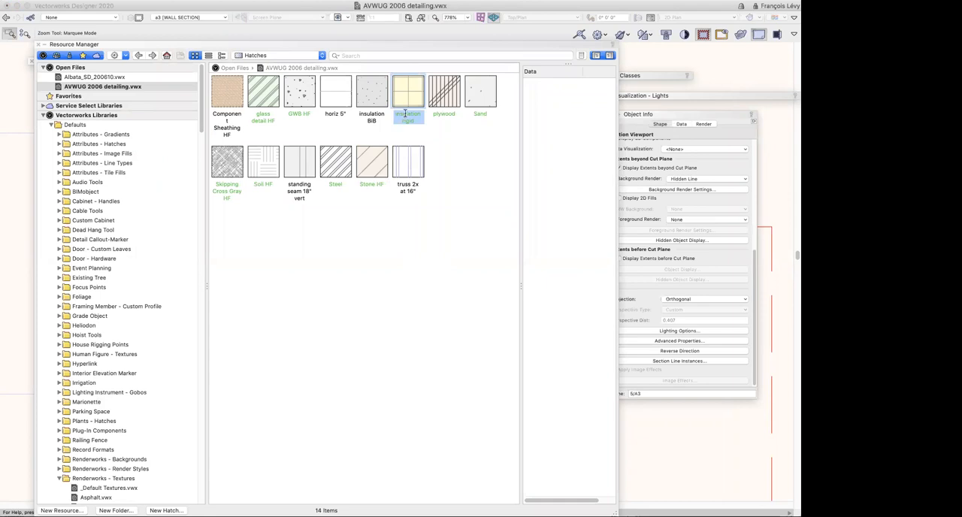
right_click(406, 105)
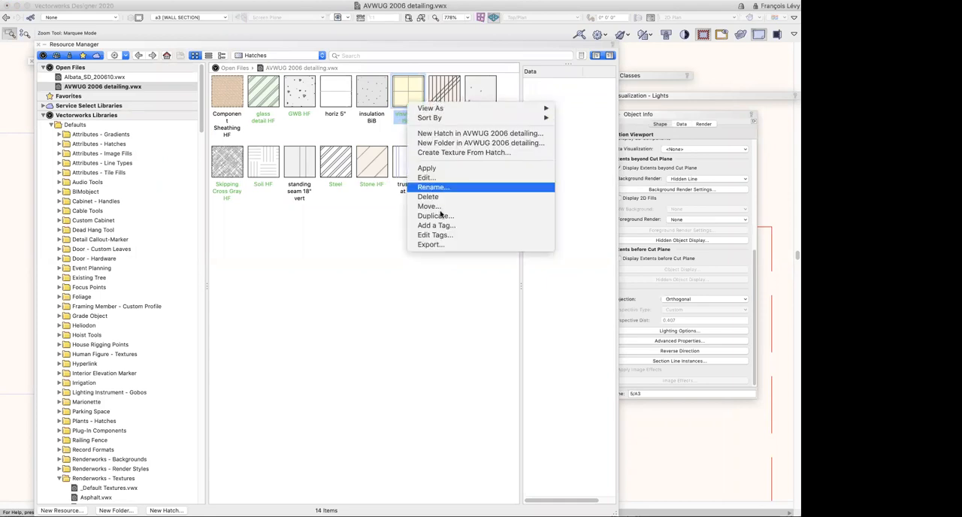
click(441, 216)
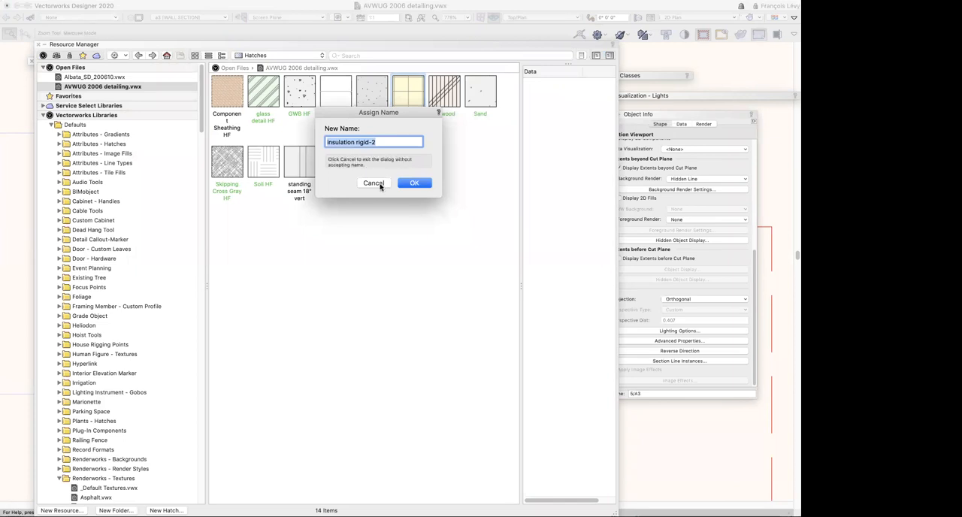
click(380, 183)
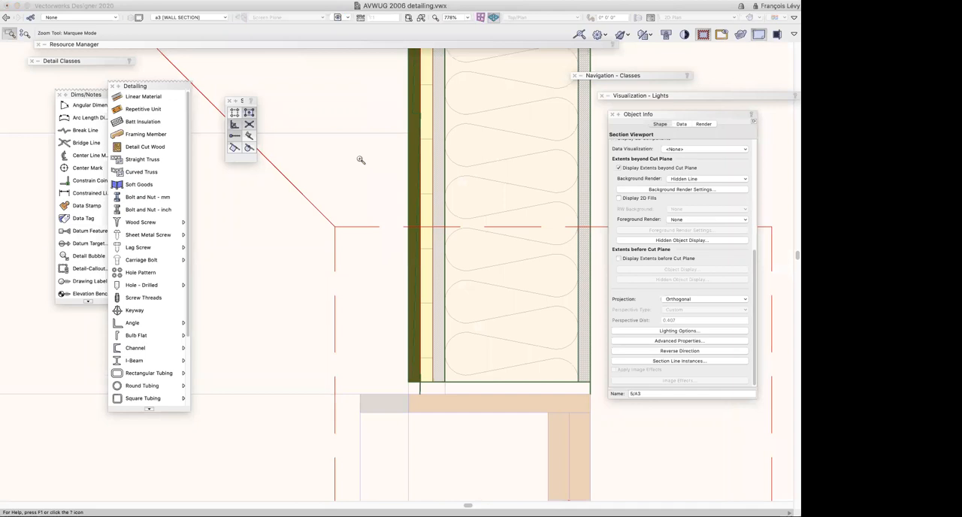
Examine the section viewport's wall base, balcony floor assembly and window head in close-up, and return to the whole sheet
key(super+2)
key(super+2)
key(super+2)
key(super+2)
key(super+2)
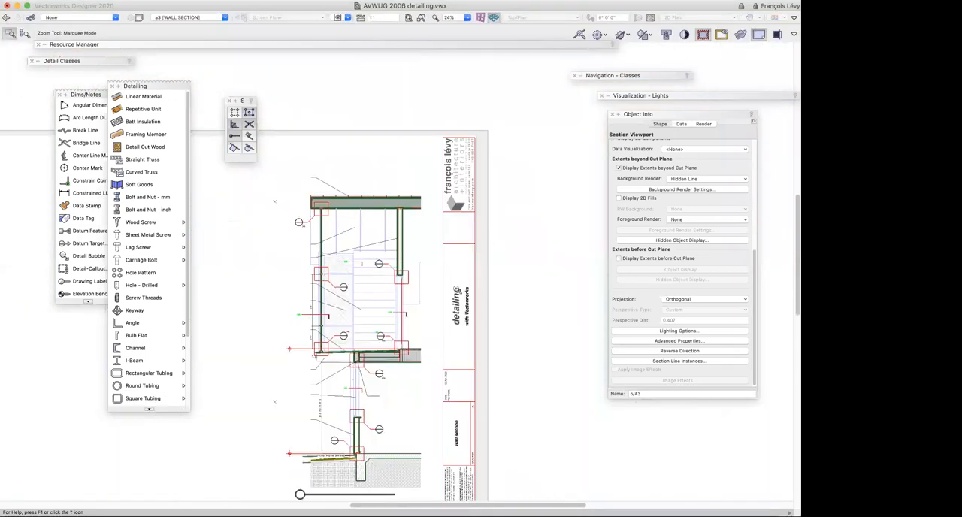
key(x)
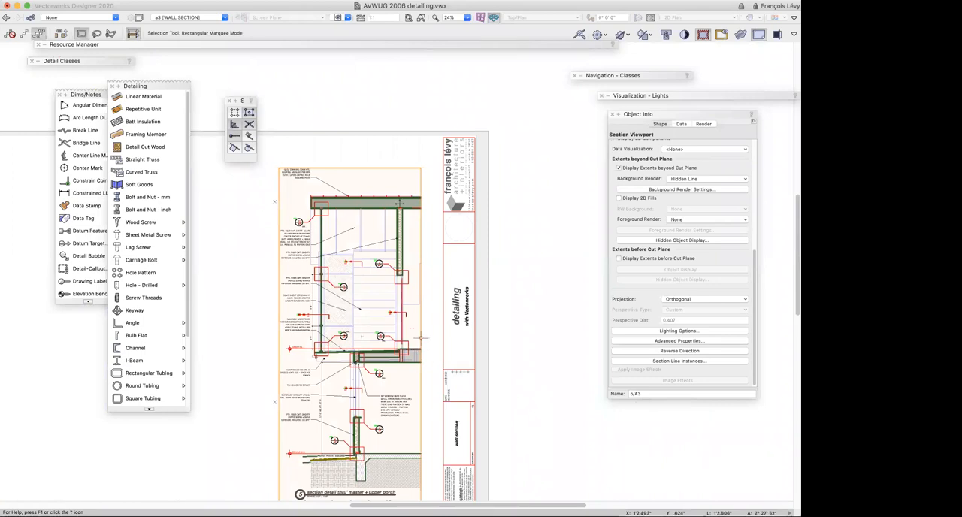
key(c)
drag(376, 189, 432, 237)
key(Down)
key(Down)
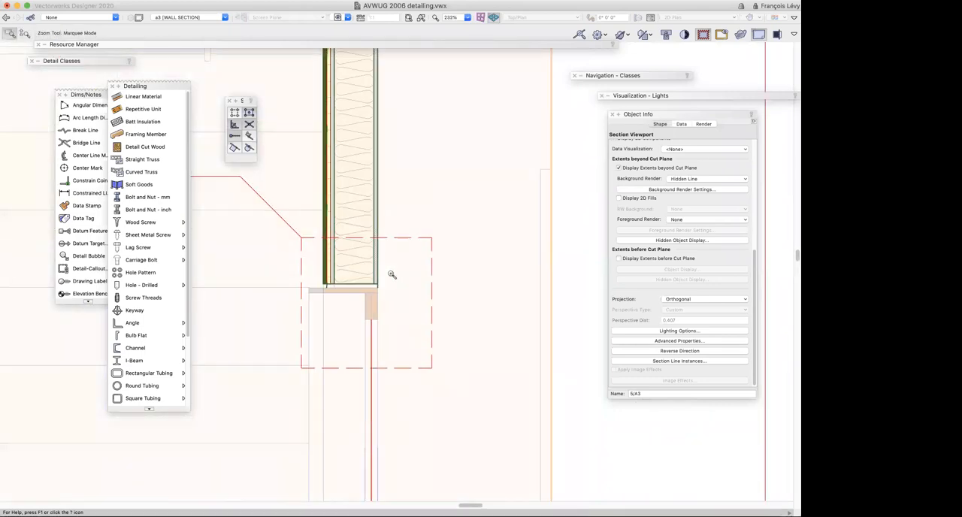
scroll(391, 275, down, 10)
scroll(392, 275, left, 2)
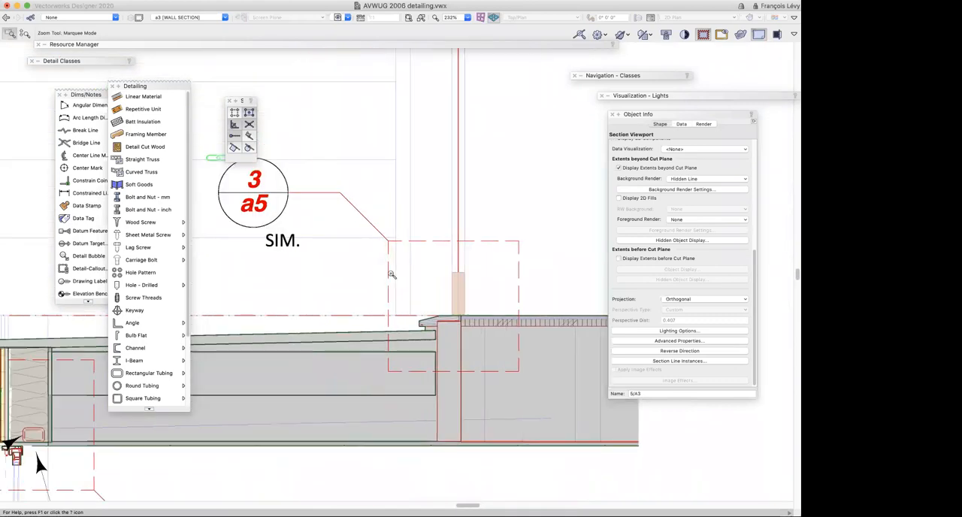
scroll(392, 275, left, 5)
alt+click(391, 275)
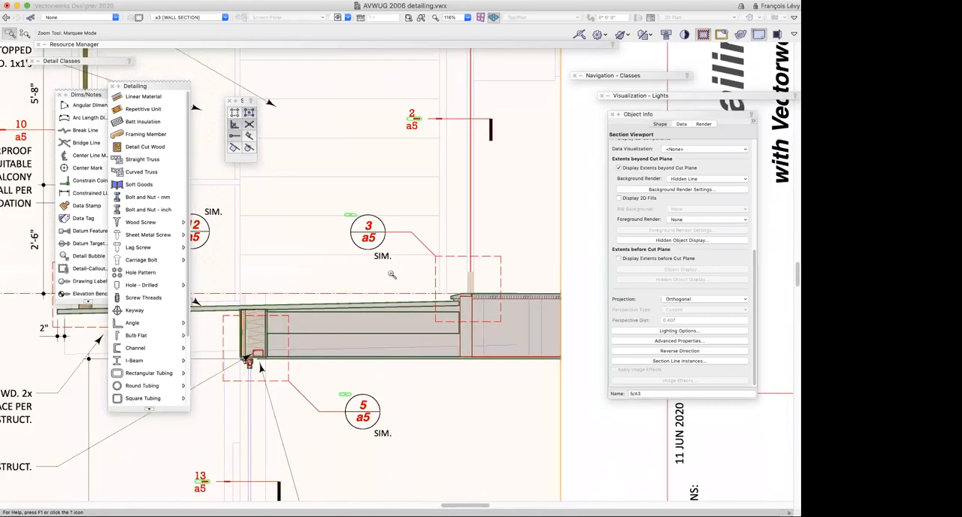
scroll(392, 275, down, 5)
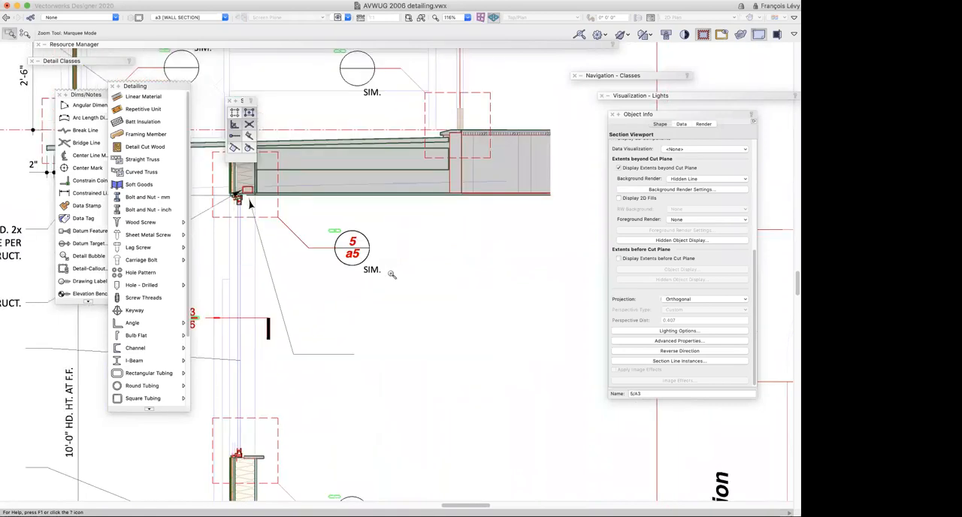
scroll(392, 276, up, 2)
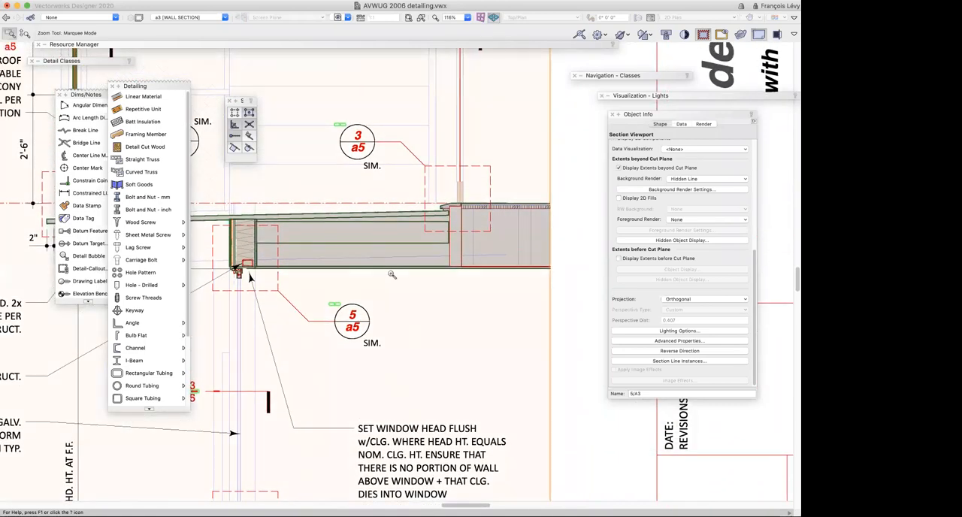
key(super+4)
scroll(394, 275, right, 3)
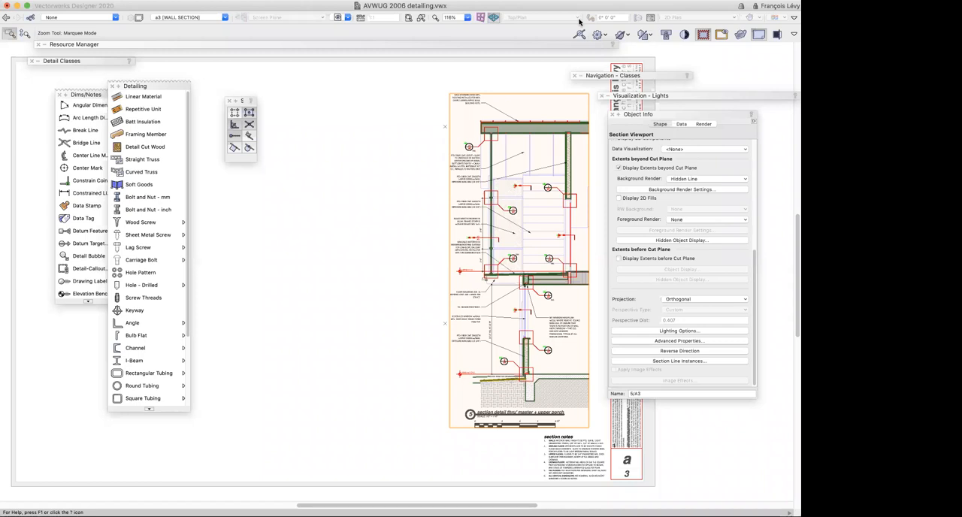
Restore the saved view 2B-1 SVP Annotations and select the shaded polygon covering the upper floor assembly
click(338, 18)
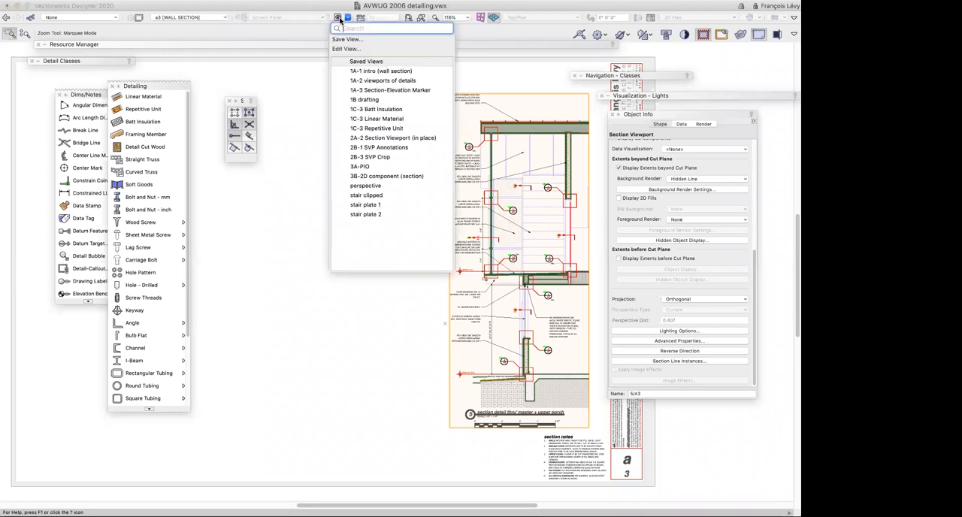
click(404, 149)
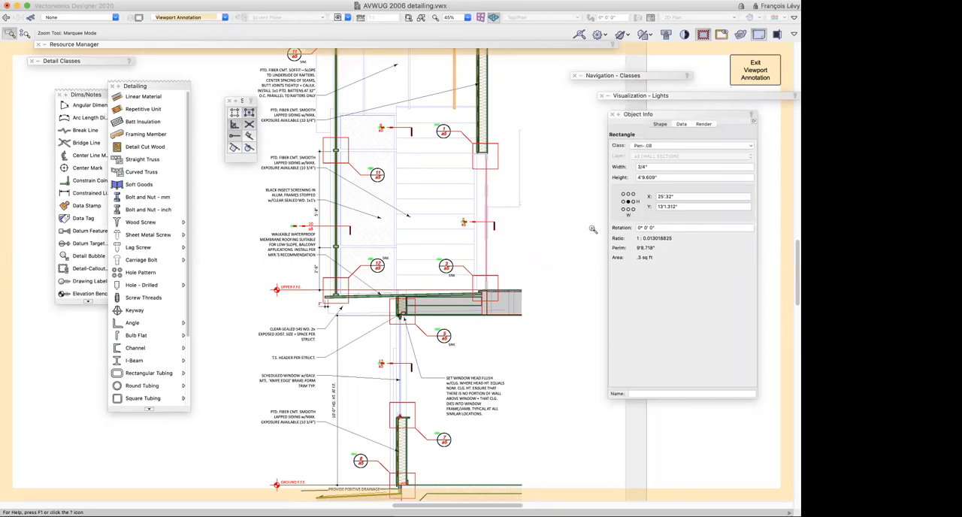
key(x)
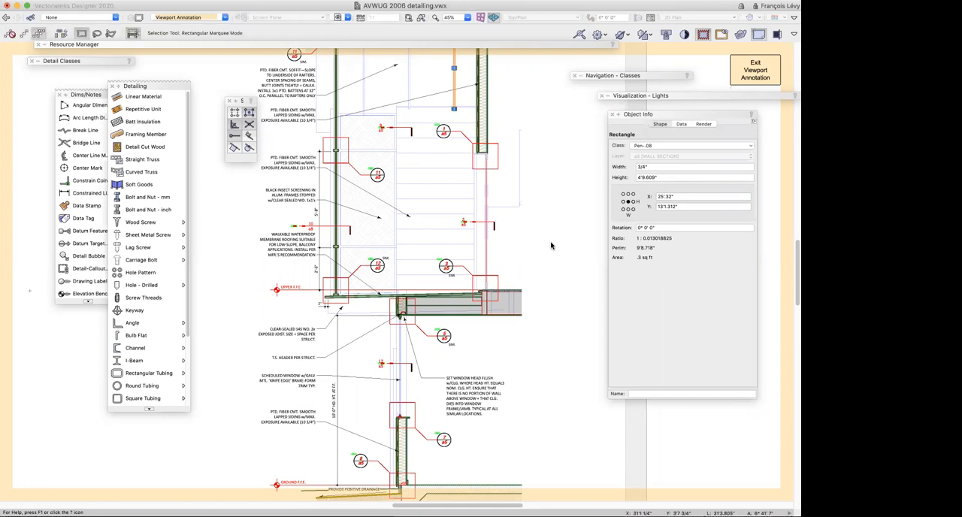
key(x)
click(506, 303)
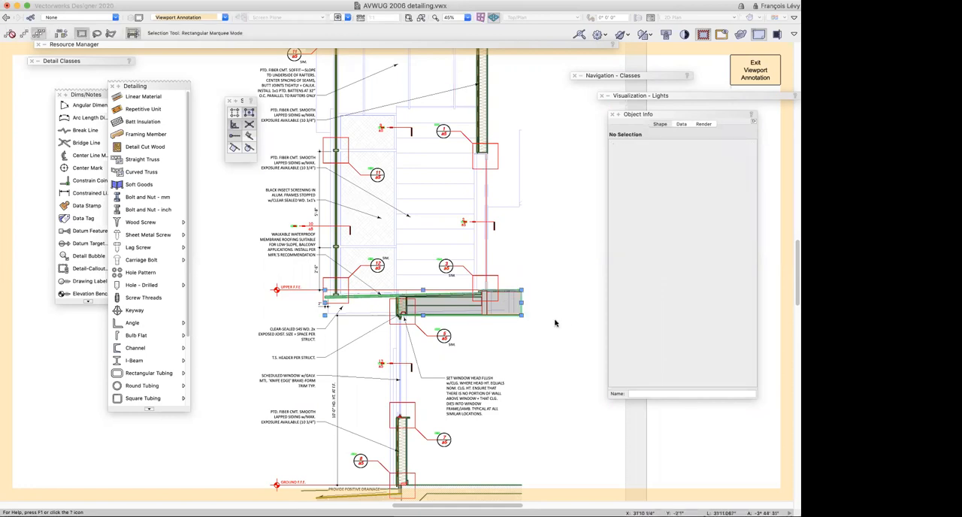
scroll(555, 322, down, 5)
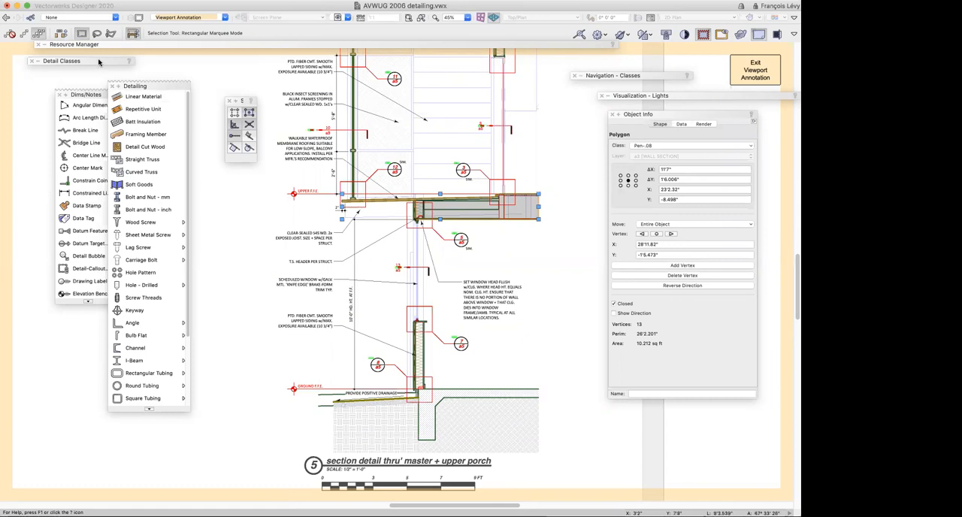
Move the Detailing tools clear of the drawing and display the Attributes palette
mouse_move(99, 62)
drag(154, 86, 63, 97)
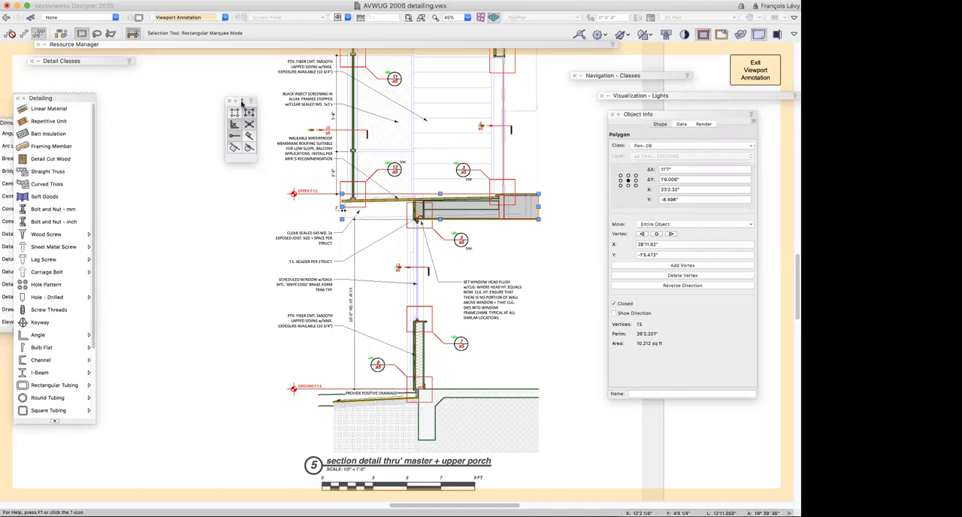
click(249, 0)
mouse_move(259, 6)
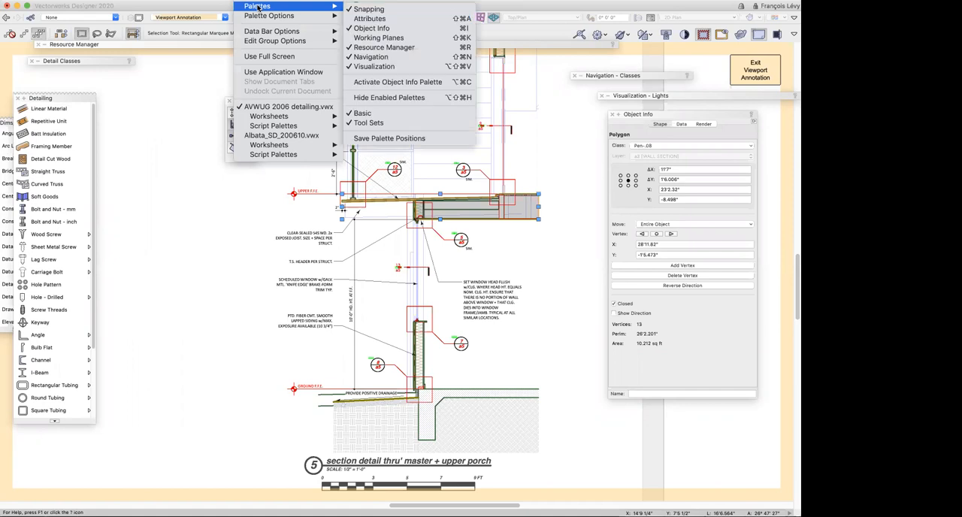
click(456, 20)
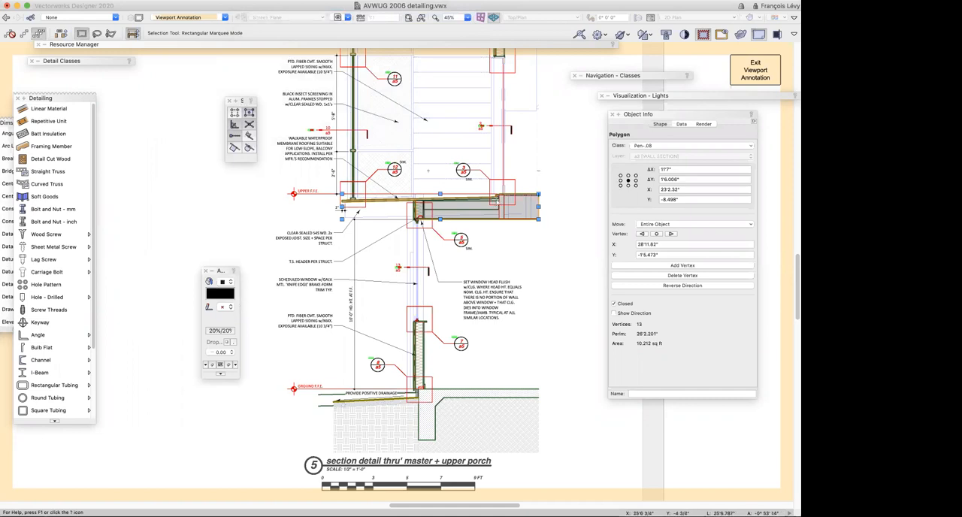
Unlink the pen opacity from the fill opacity of the upper floor polygon
click(220, 331)
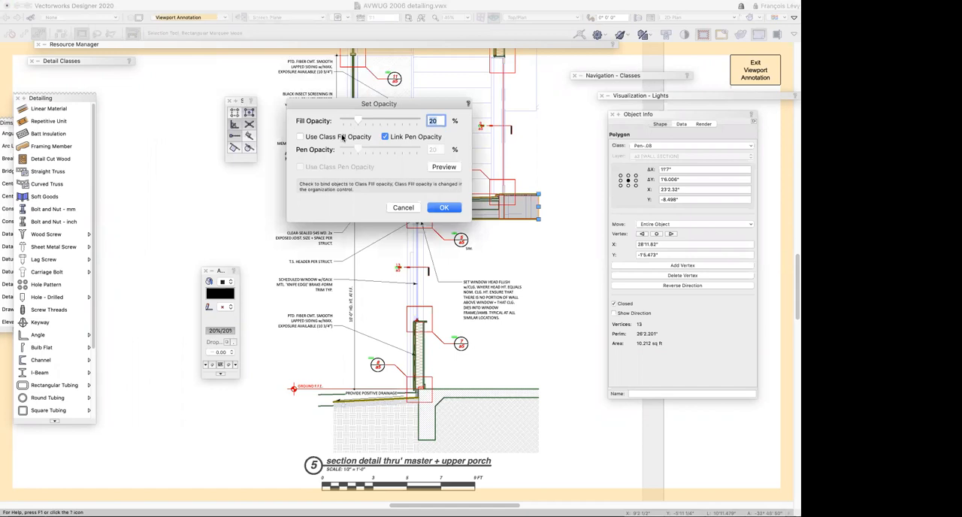
click(404, 137)
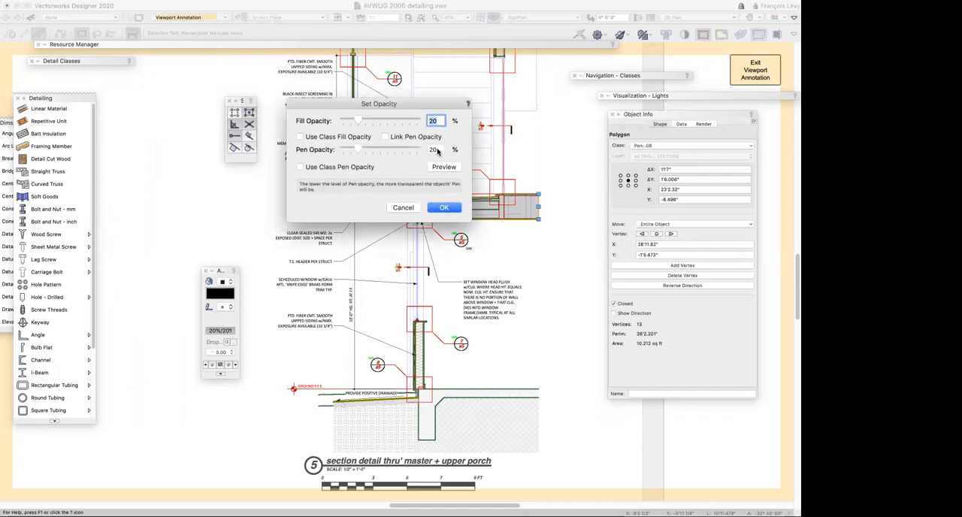
click(444, 208)
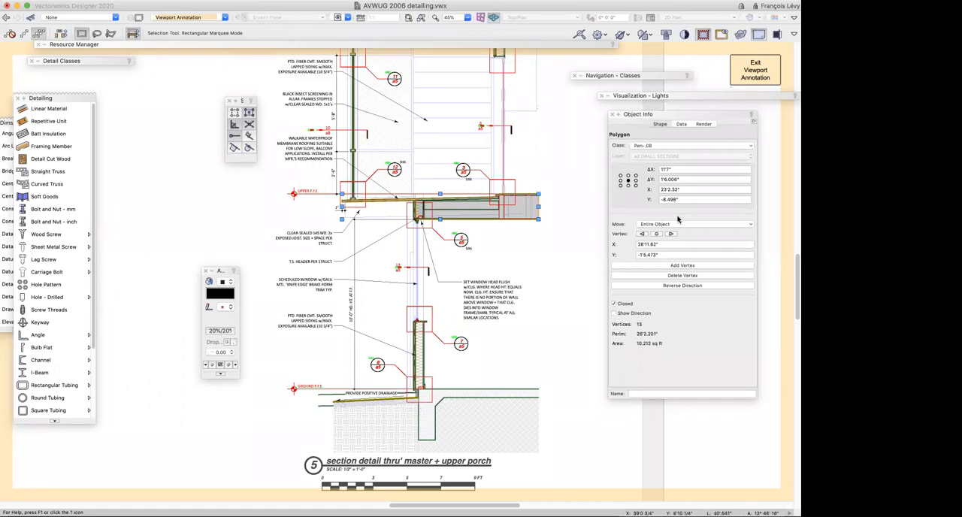
Display the drawing in black and white only and try a different fill color on the upper floor polygon
click(685, 36)
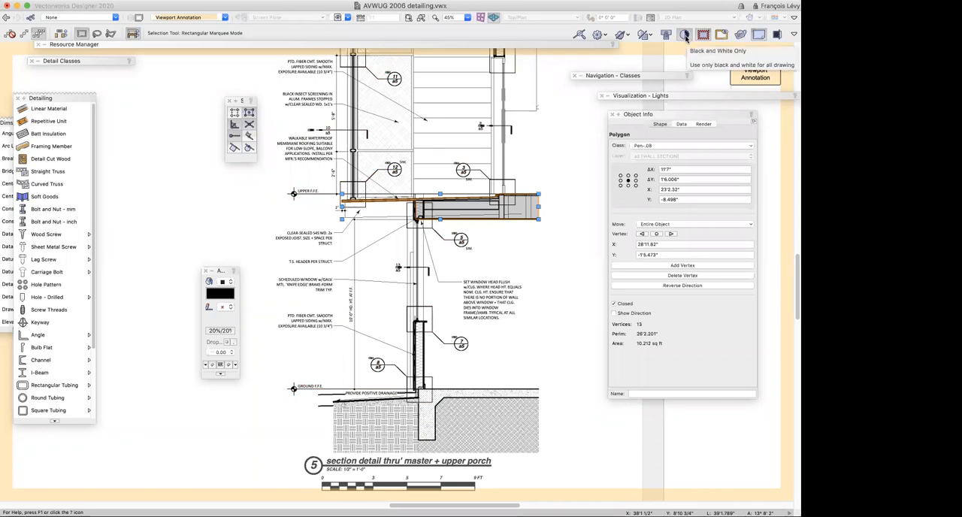
click(560, 289)
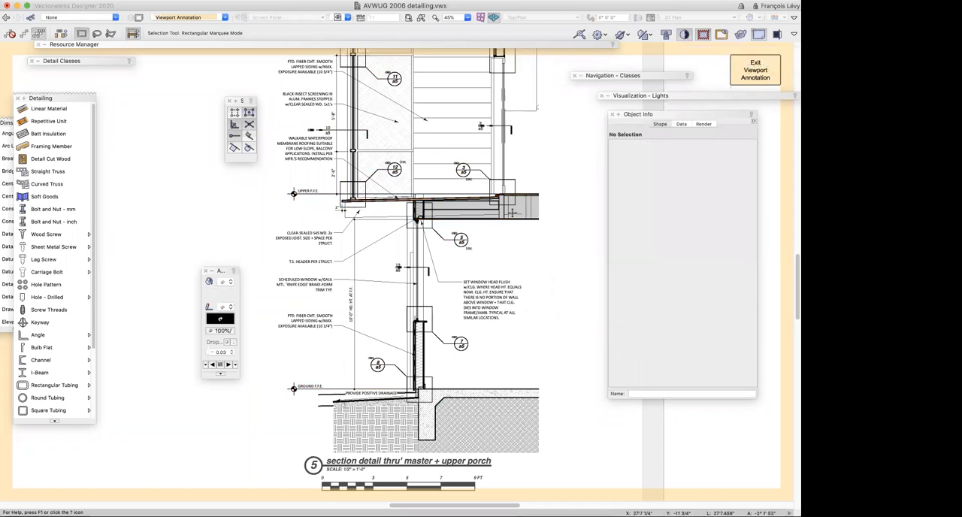
click(527, 201)
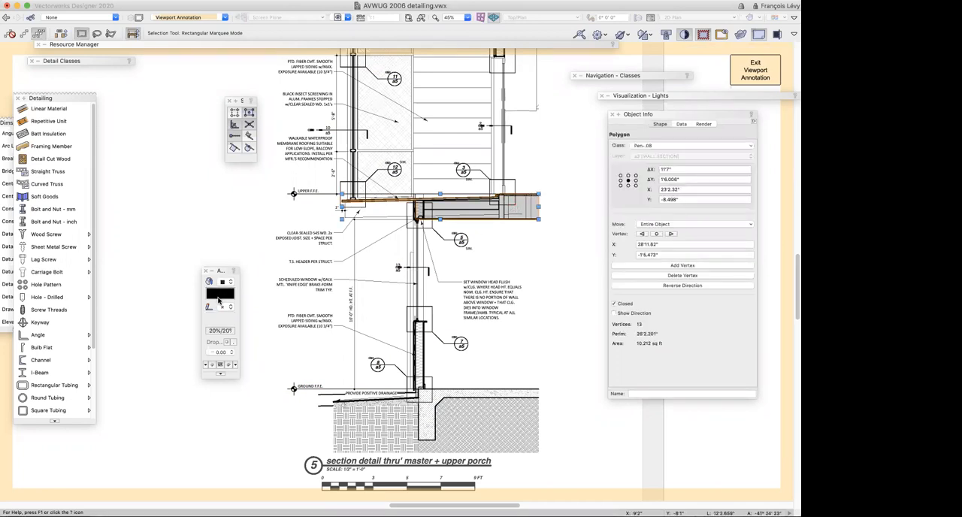
click(219, 299)
click(259, 336)
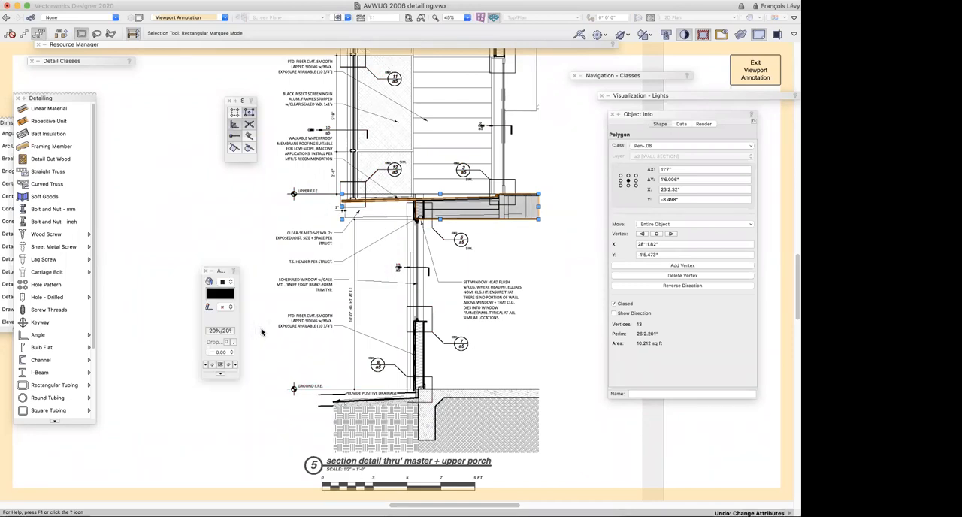
Examine the annotated section up to the roof in black-and-white and in color display
scroll(261, 331, up, 1)
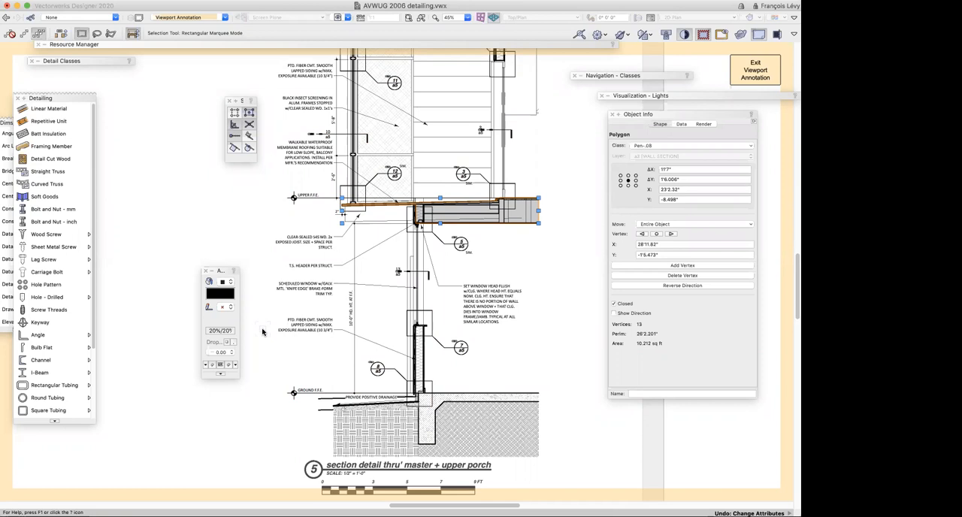
scroll(453, 309, up, 1)
scroll(453, 310, up, 5)
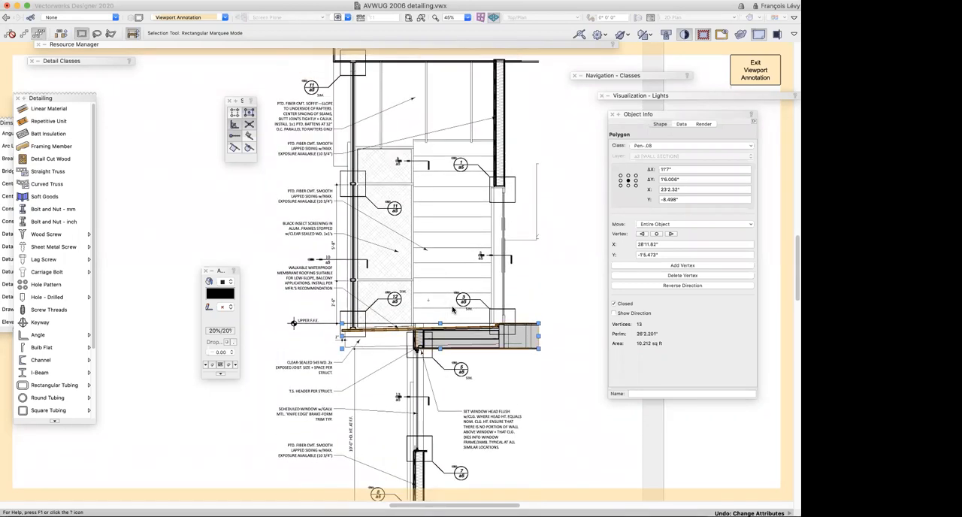
scroll(453, 310, up, 4)
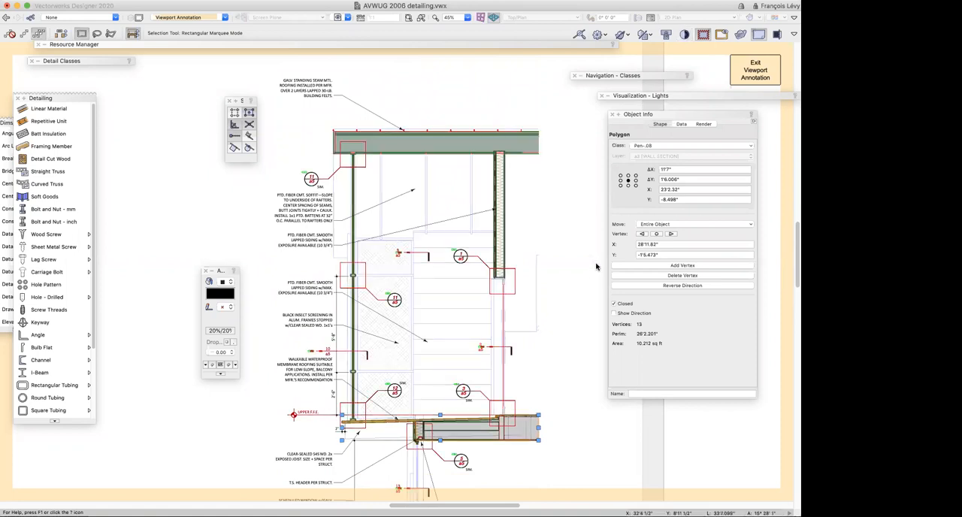
scroll(596, 266, down, 3)
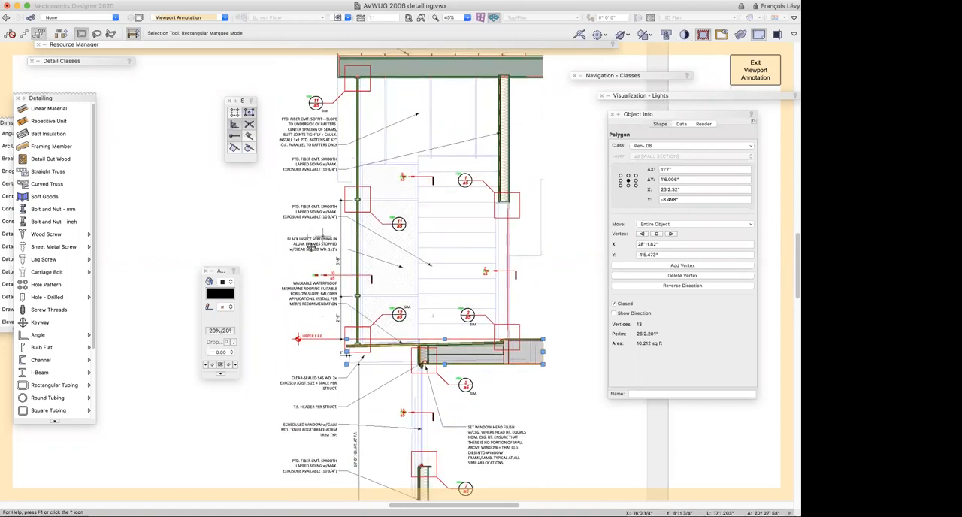
Select the fiber cement siding callout pointing to the upper wall, then finish editing the section viewport's annotations
click(312, 212)
click(323, 166)
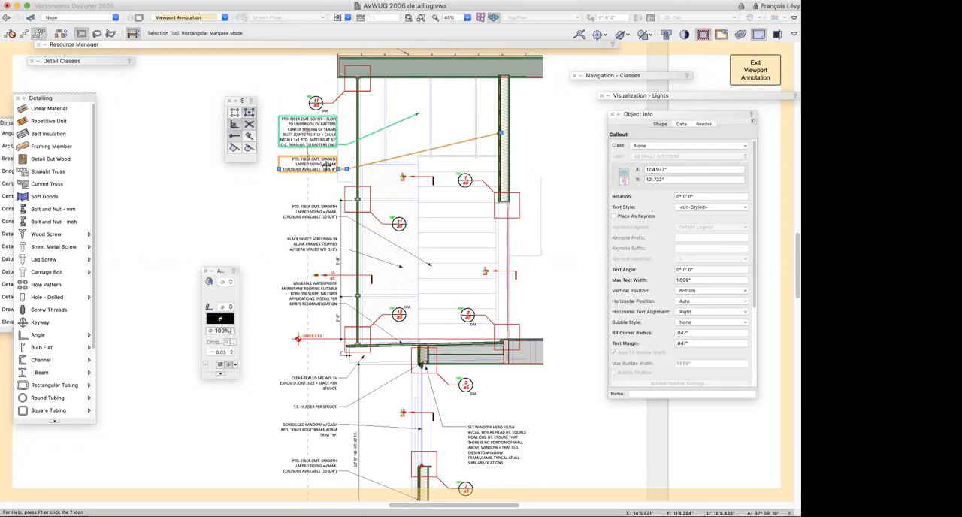
scroll(275, 228, down, 3)
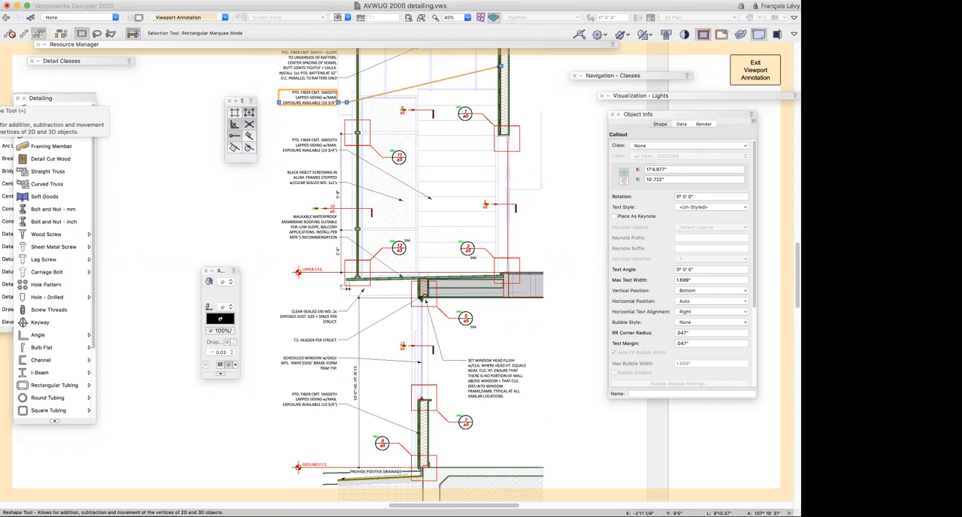
click(756, 70)
Review the attribute and extents settings in the wall section viewport's Advanced Section Properties, leaving them unchanged
click(534, 283)
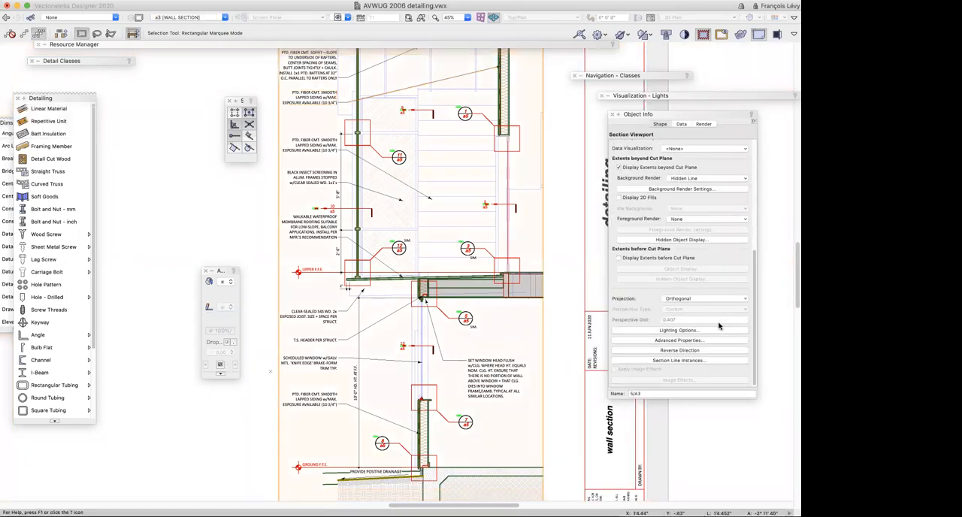
click(679, 342)
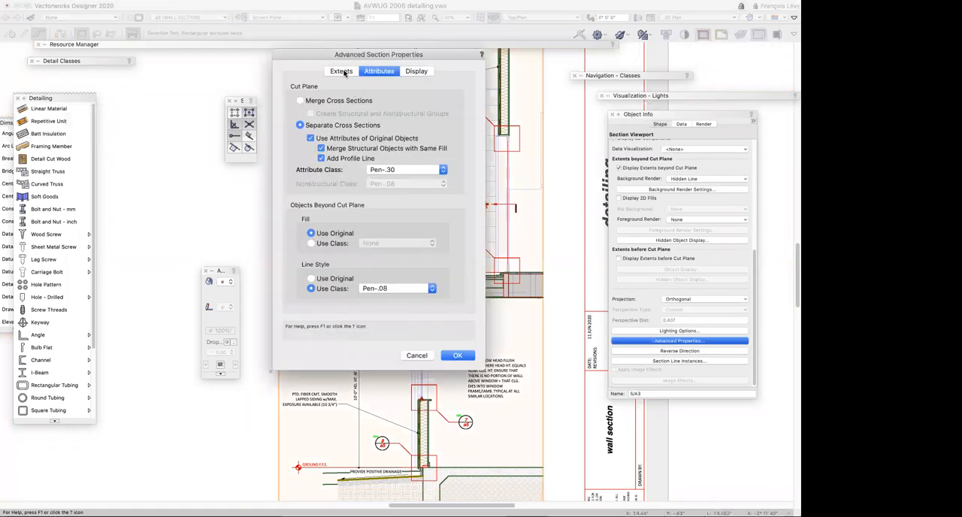
click(340, 73)
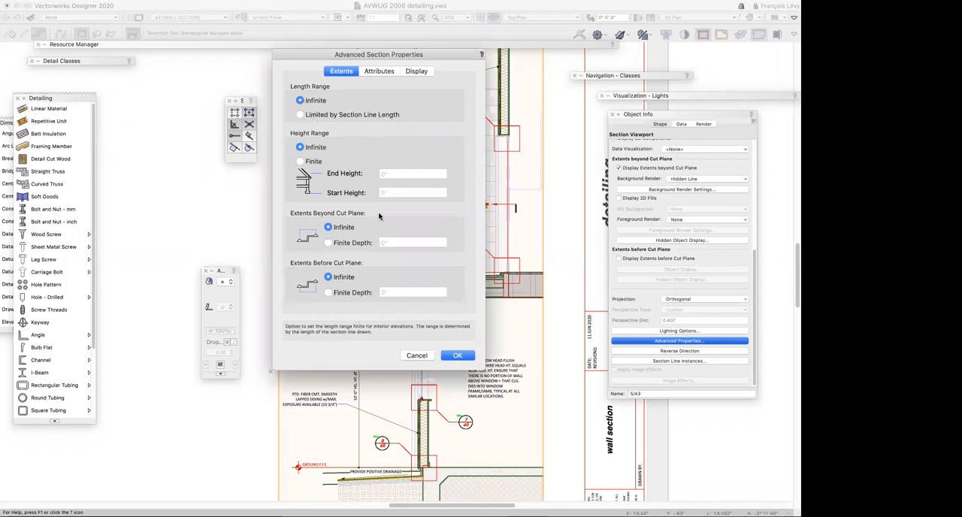
click(417, 355)
Edit the wall section viewport's crop to view the whole building section outside the crop rectangle, and exit the crop
double_click(515, 309)
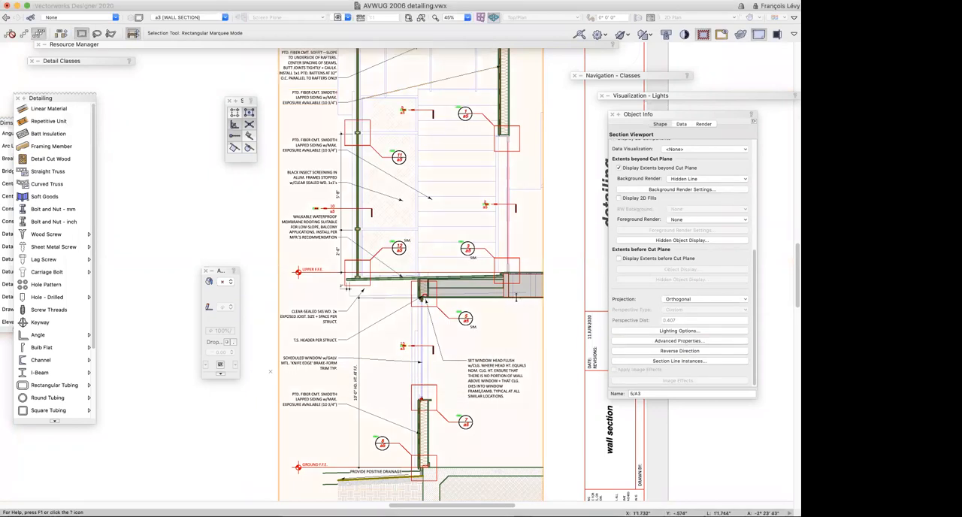
click(320, 111)
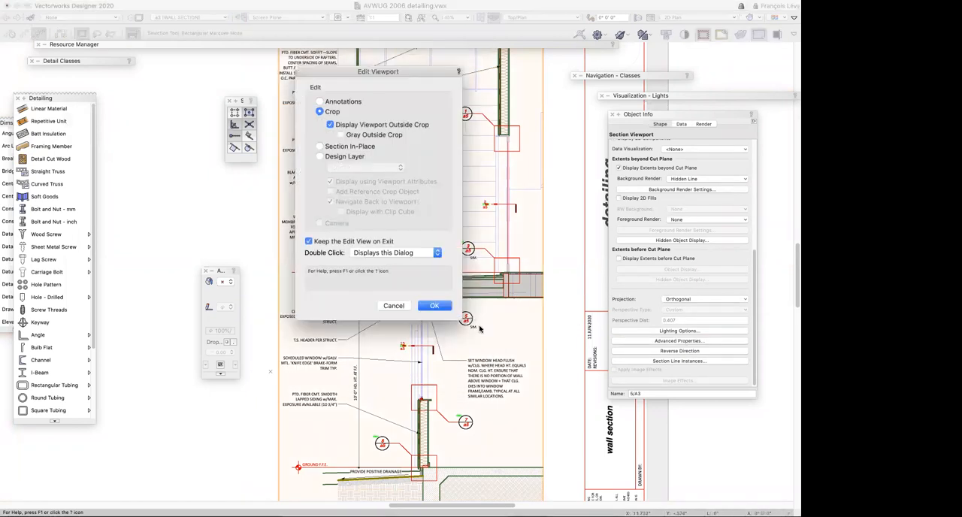
click(435, 305)
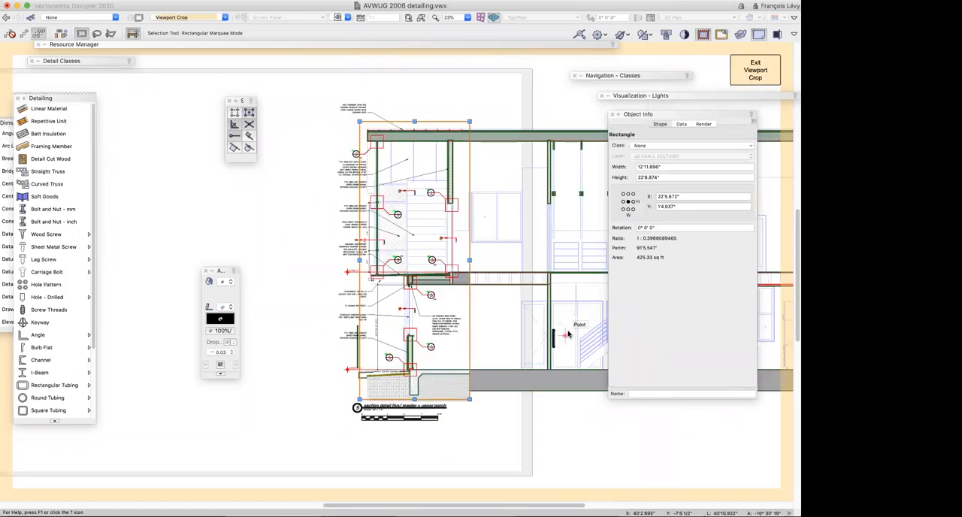
key(super+2)
scroll(545, 325, right, 5)
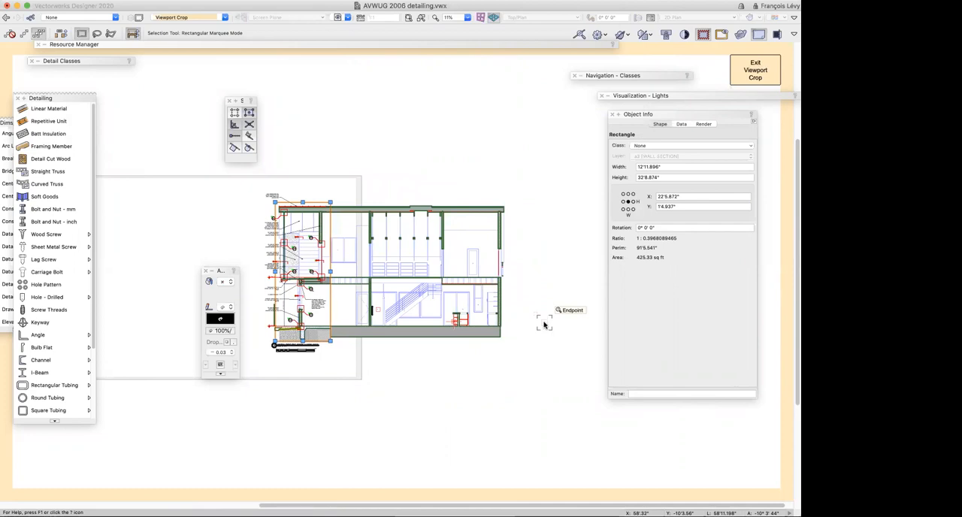
scroll(545, 325, left, 3)
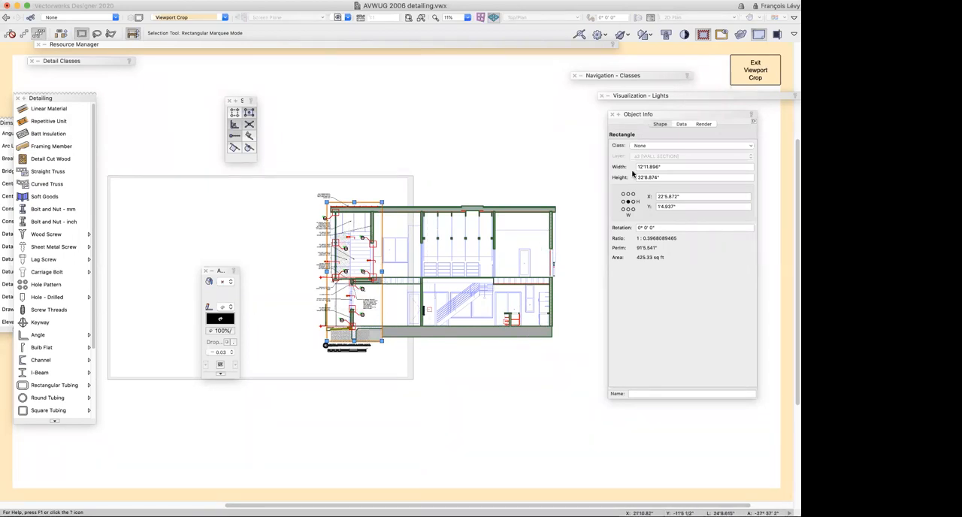
click(755, 71)
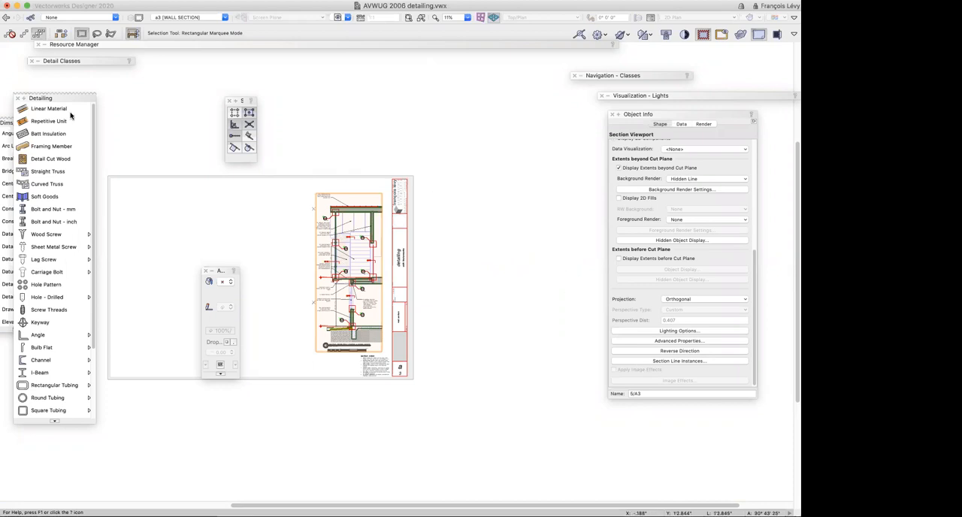
Move the Detailing palette clear of the Dims/Notes tools and look through its available detailing tools
drag(67, 96, 149, 96)
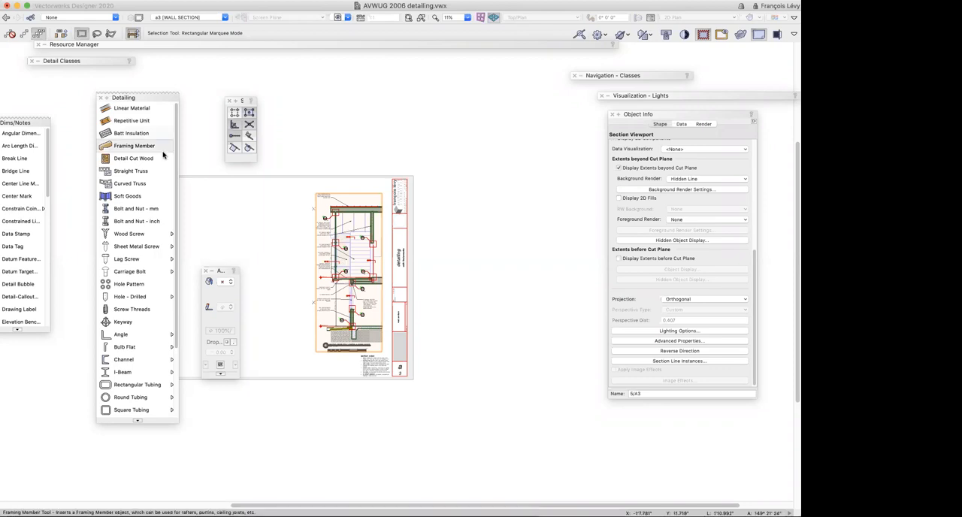
scroll(153, 168, down, 5)
scroll(152, 167, up, 5)
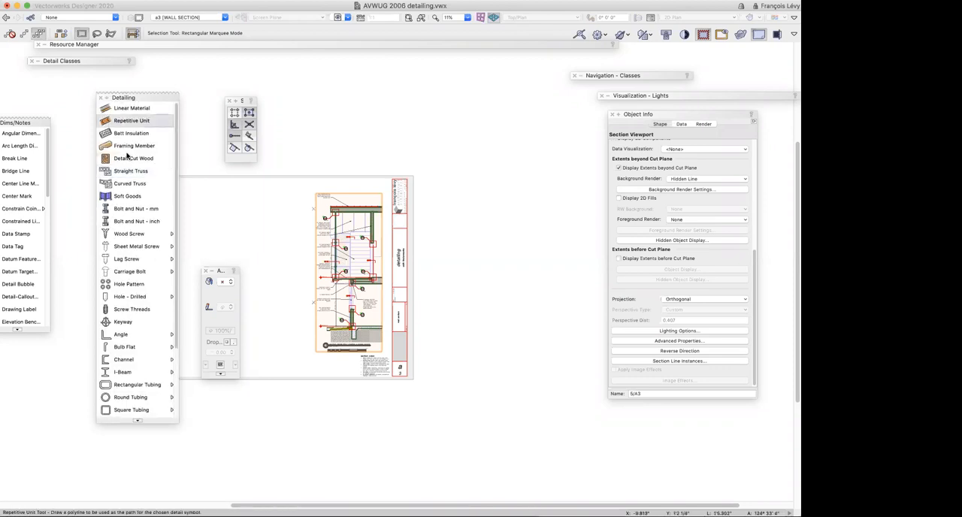
scroll(128, 156, down, 5)
scroll(134, 221, down, 2)
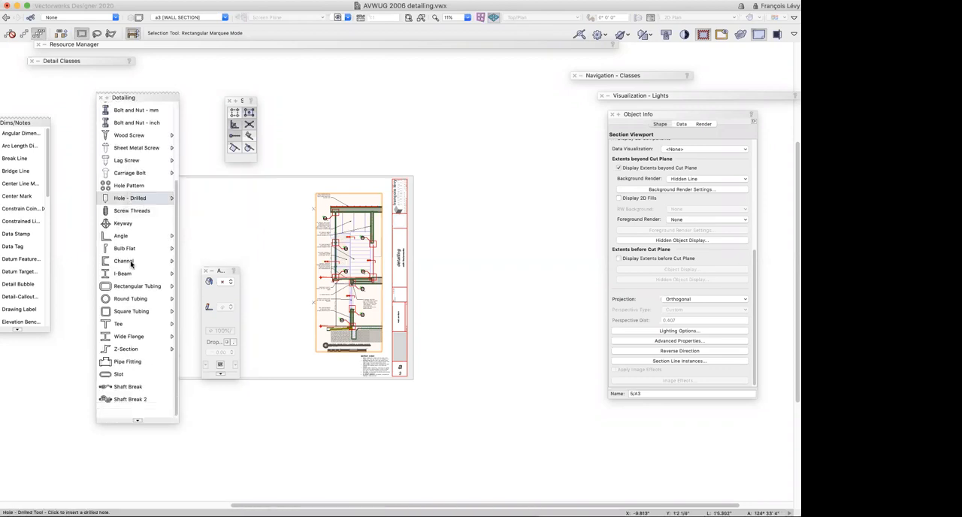
scroll(132, 338, up, 5)
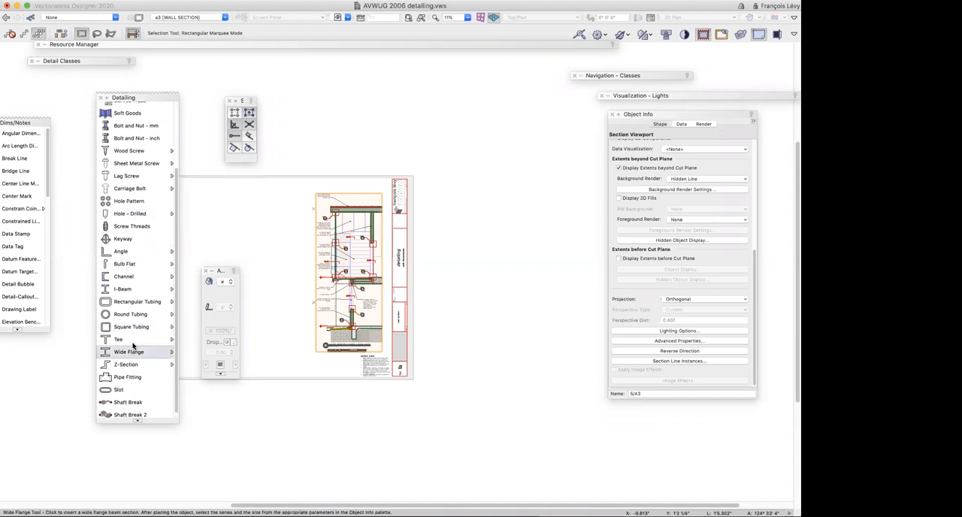
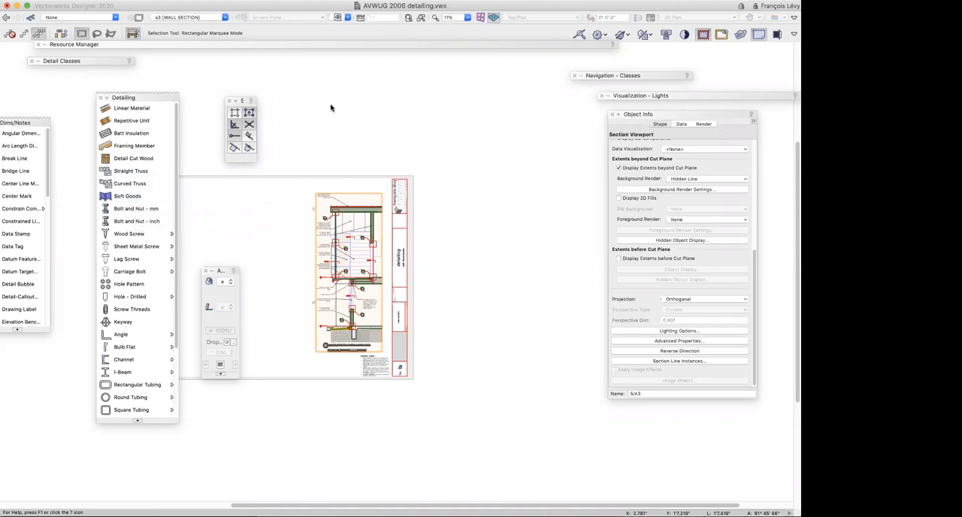
Reselect the wall section viewport and inspect its opening details around the upper wall, from the head down to the sill
click(533, 264)
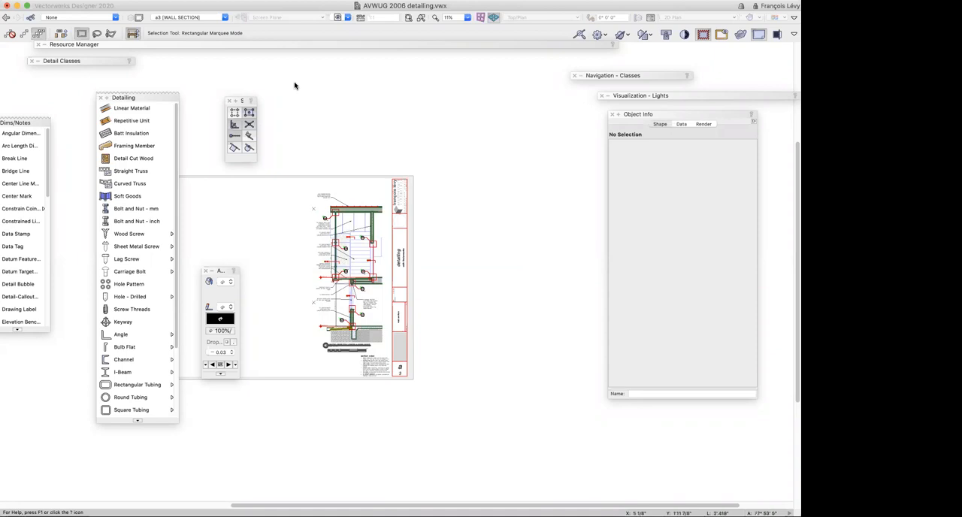
click(348, 224)
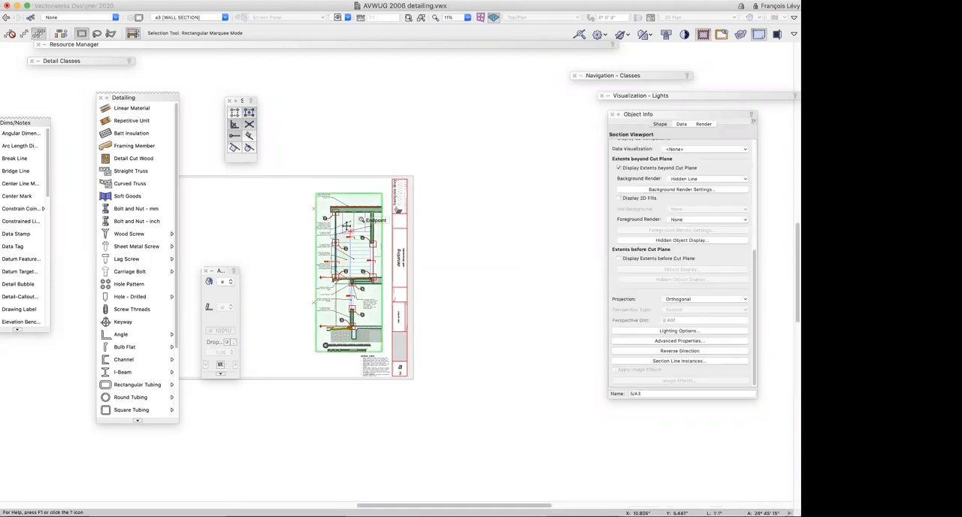
scroll(308, 214, up, 3)
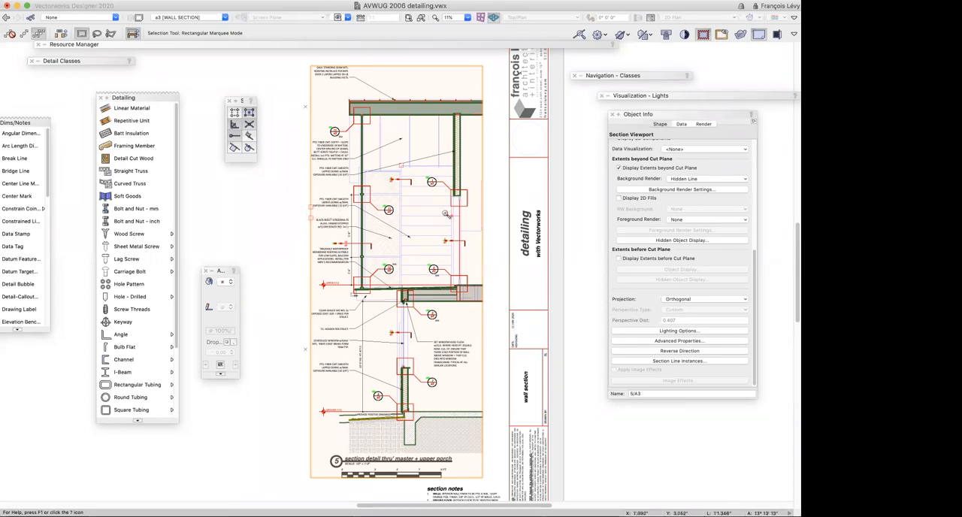
key(c)
drag(442, 187, 477, 221)
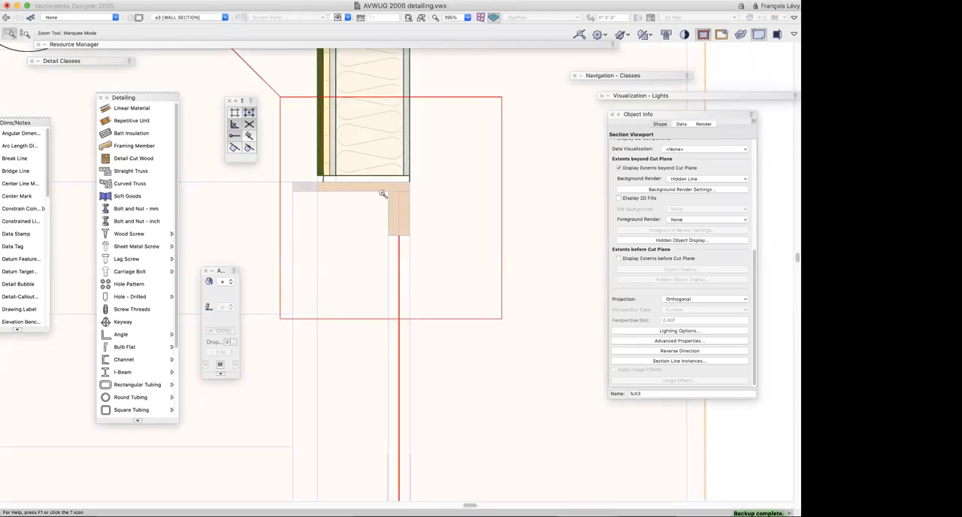
click(364, 219)
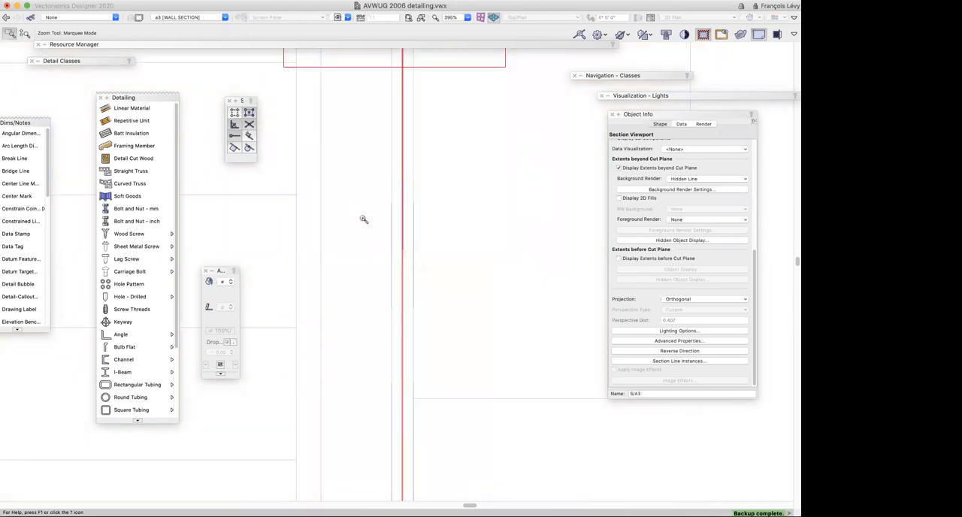
scroll(363, 219, down, 10)
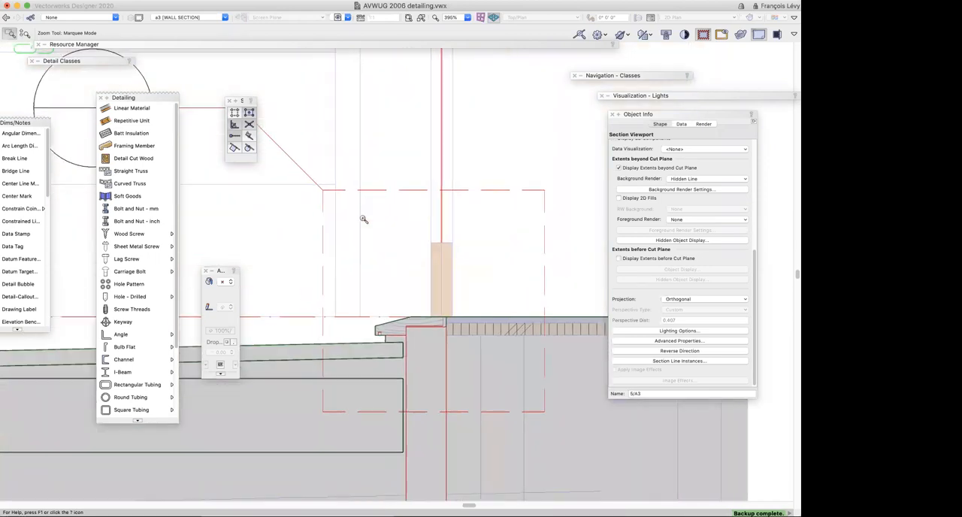
key(super+2)
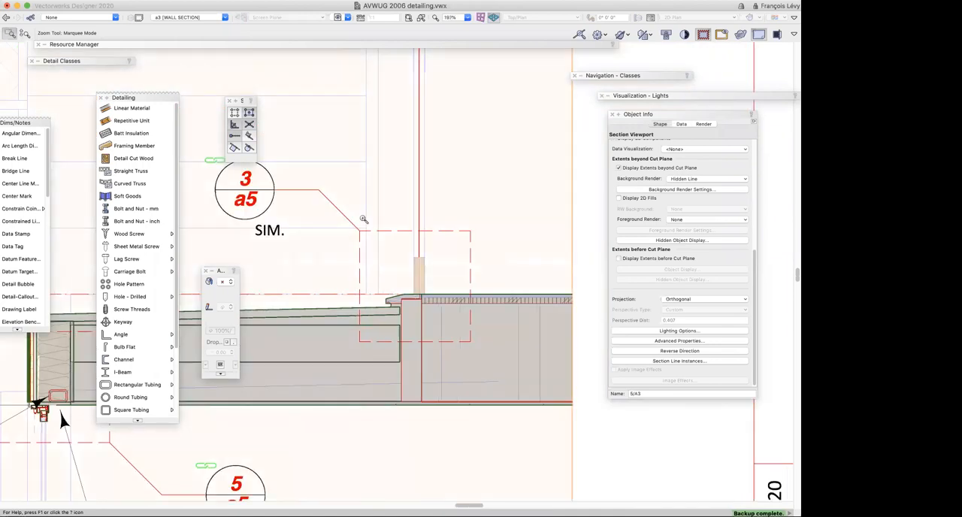
Inspect the lower window's sill and head in the wall section, focusing on the detailed frame profile at the head
scroll(364, 219, left, 8)
scroll(363, 218, right, 5)
scroll(363, 219, left, 10)
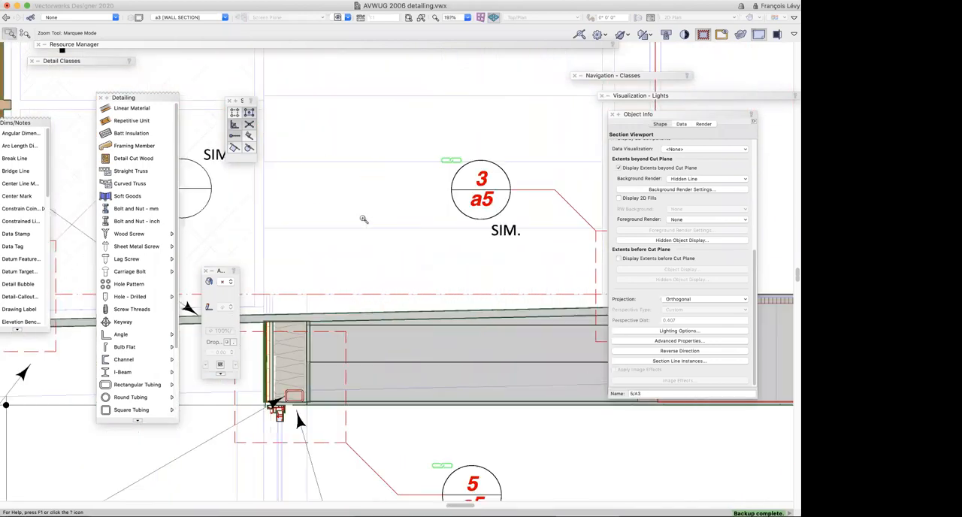
scroll(363, 219, down, 7)
scroll(363, 219, down, 10)
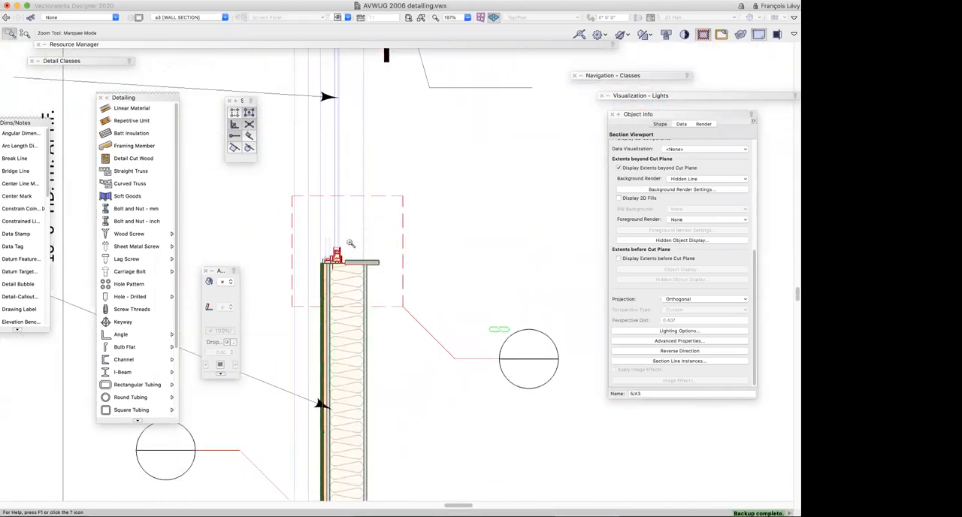
scroll(307, 218, up, 8)
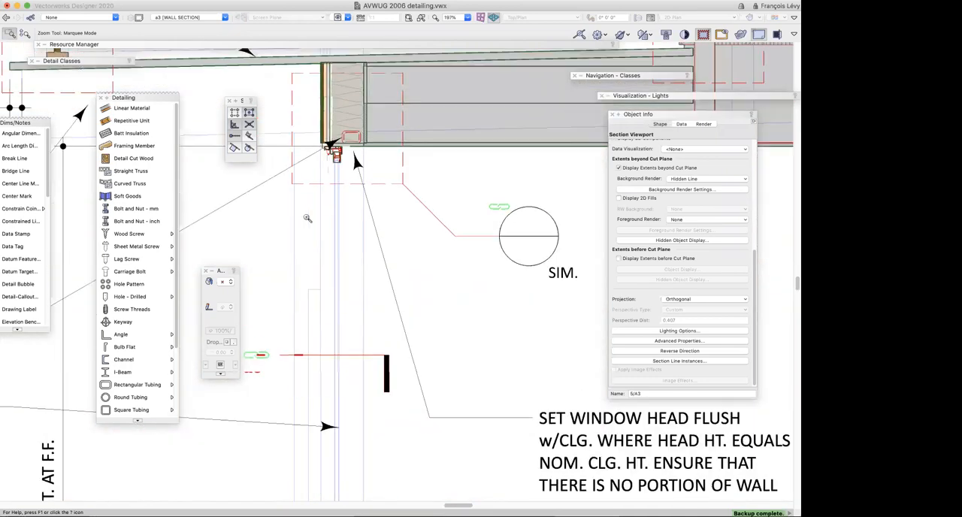
drag(308, 138, 377, 207)
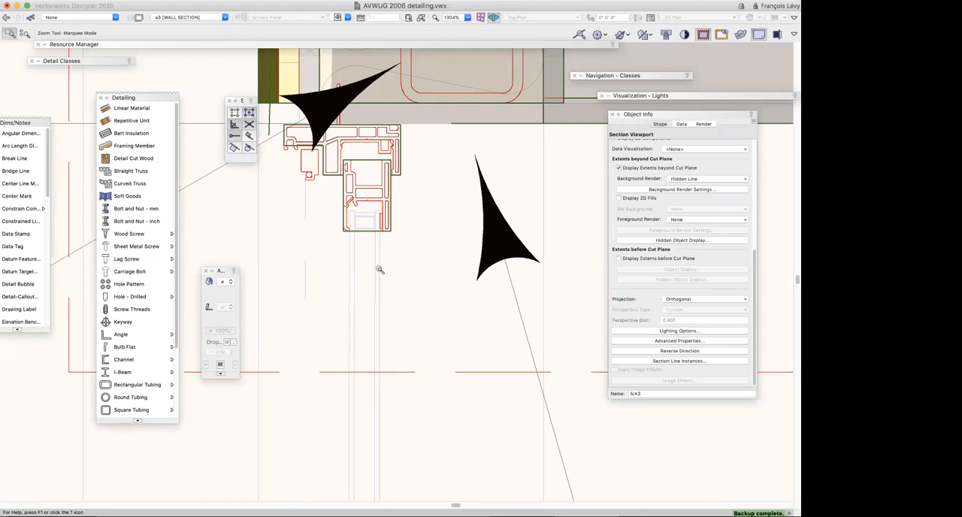
key(super+minus)
key(x)
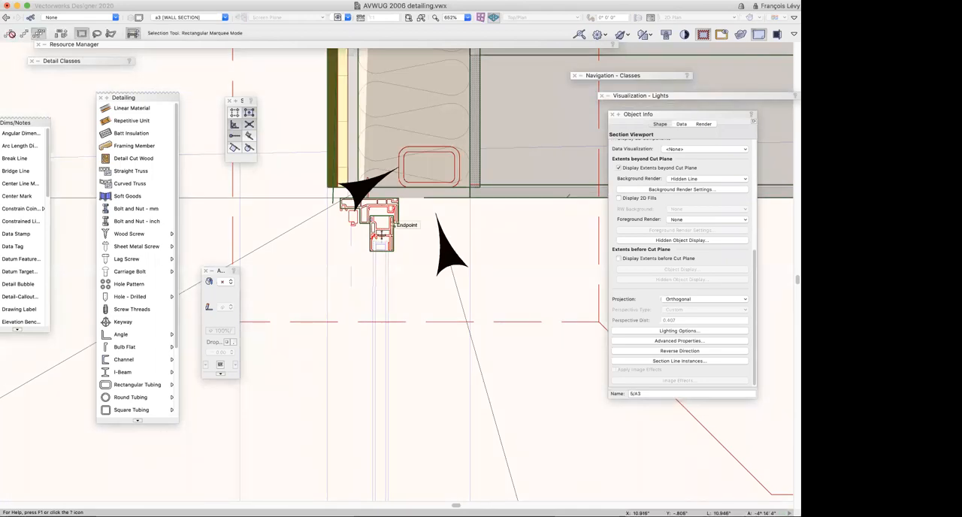
Open the wall section viewport's annotations for editing and clear the selection beside the lower window's head profile
double_click(404, 258)
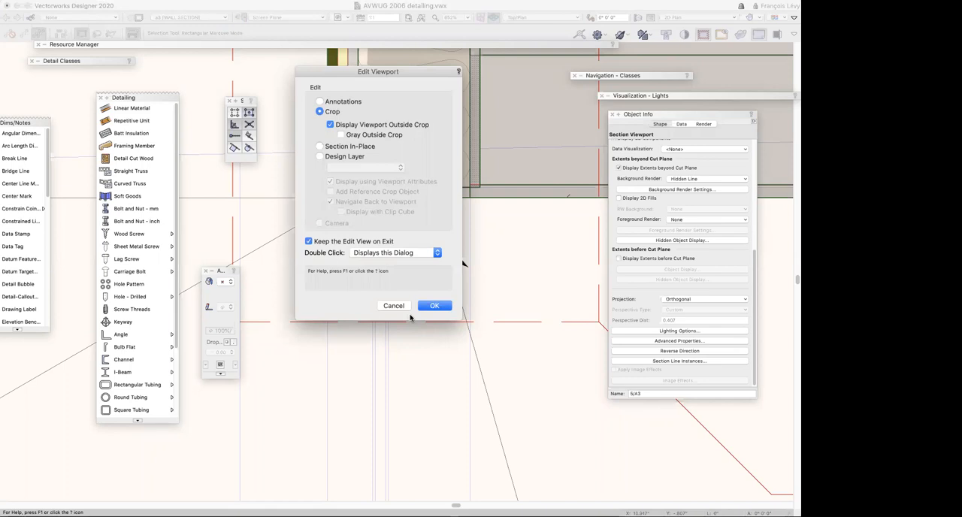
click(330, 101)
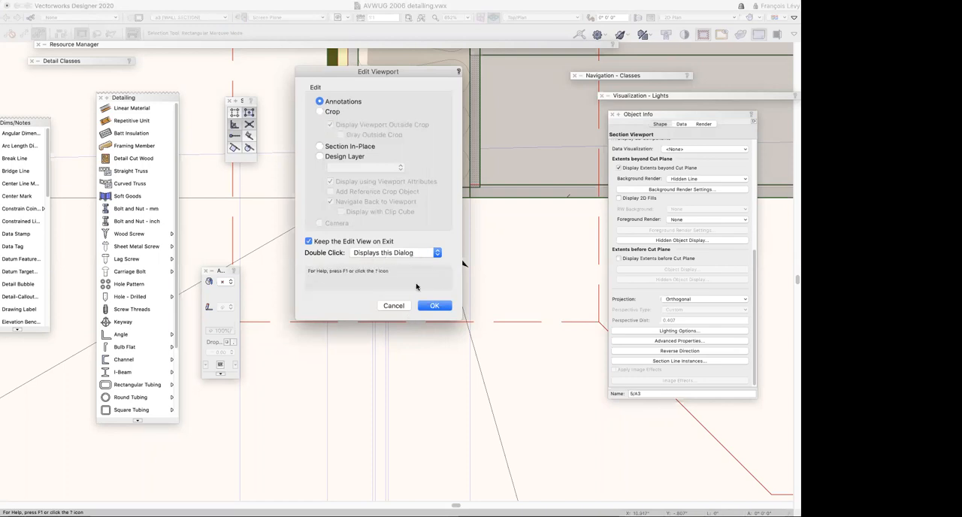
click(432, 306)
click(389, 252)
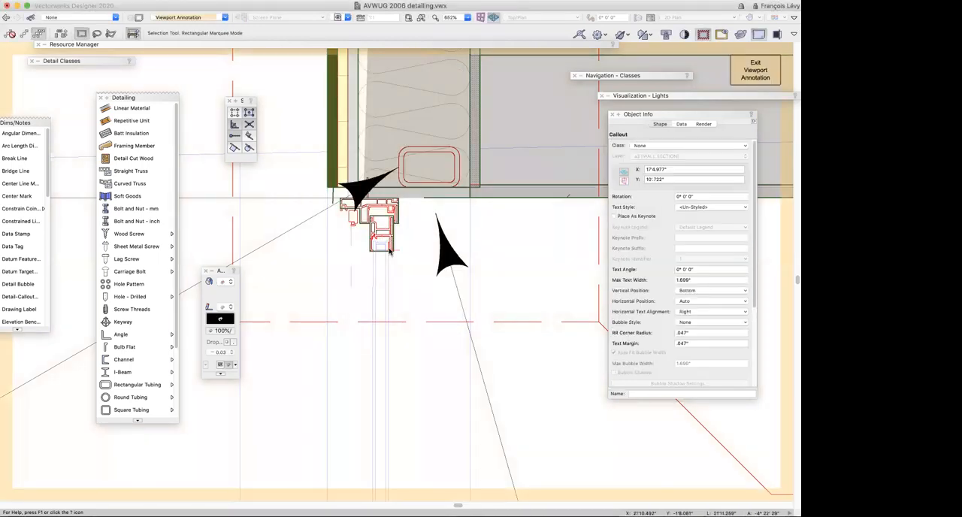
click(397, 280)
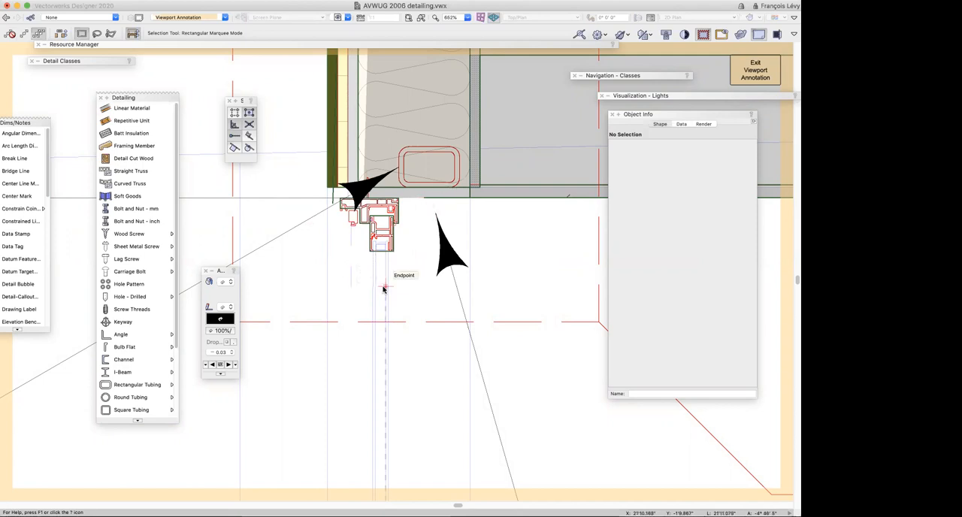
Examine the lower window's sill detail within the viewport annotations, then finish editing the annotations
key(super+2)
scroll(384, 289, down, 5)
scroll(384, 289, down, 10)
scroll(383, 290, down, 8)
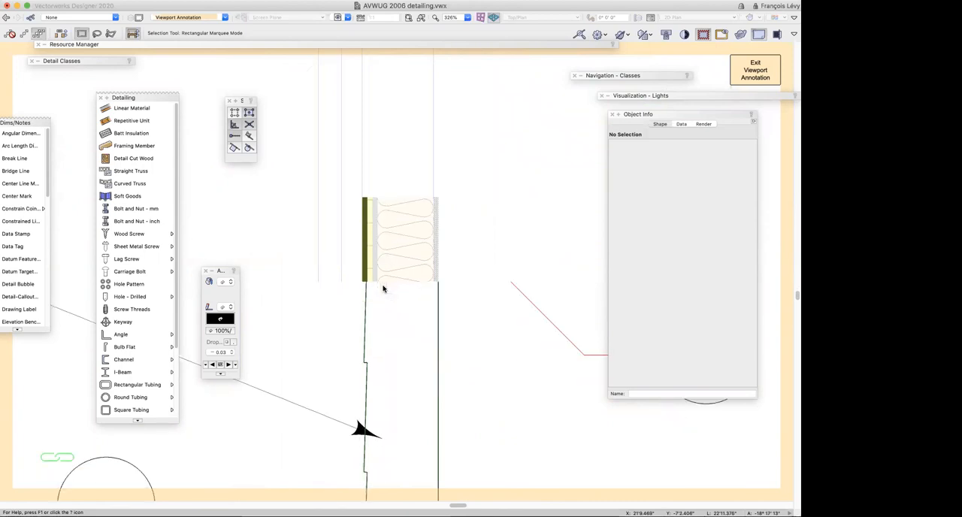
scroll(385, 245, up, 7)
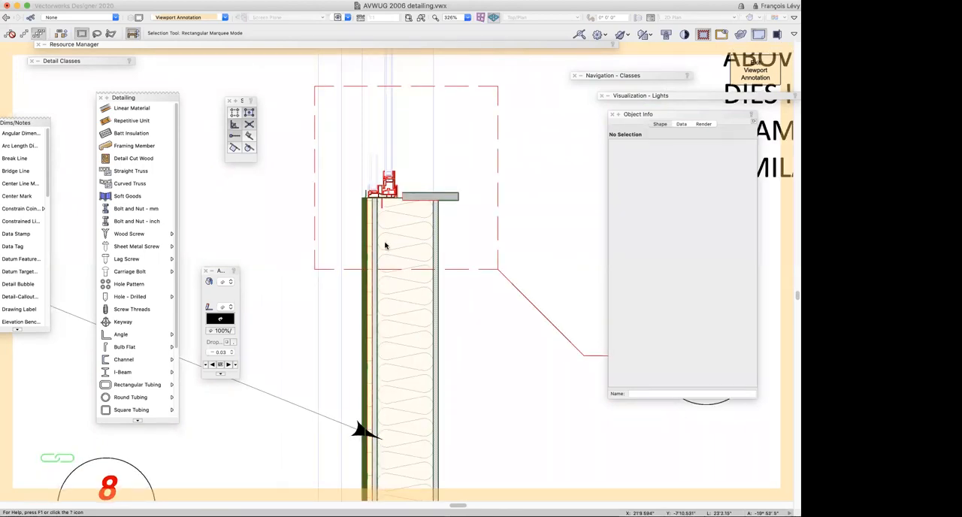
scroll(384, 243, up, 2)
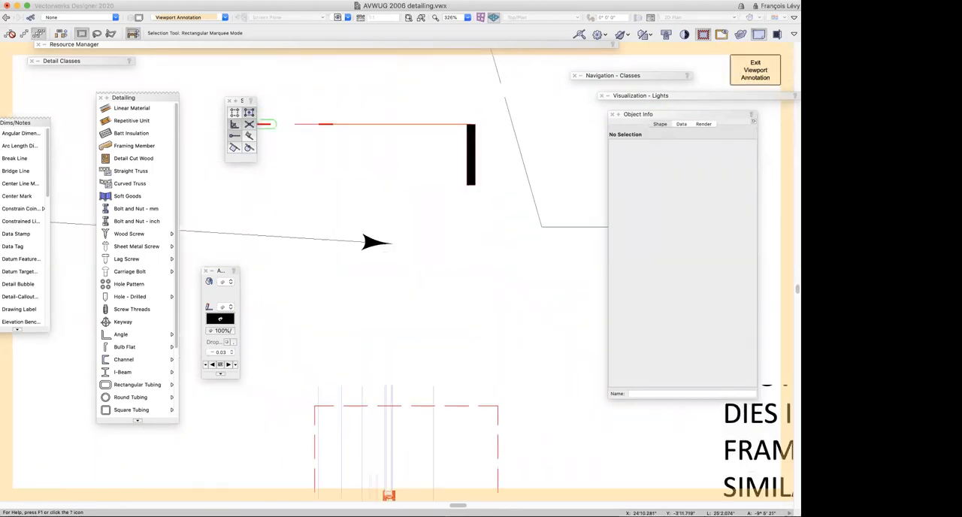
click(460, 275)
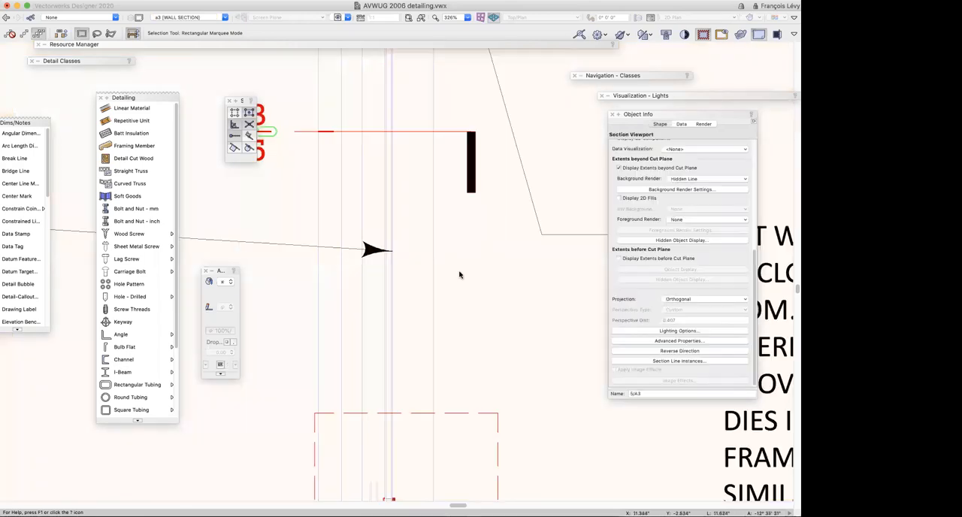
Edit the 1-Floor design layer from the wall section viewport at the lower window
key(super+minus)
key(super+minus)
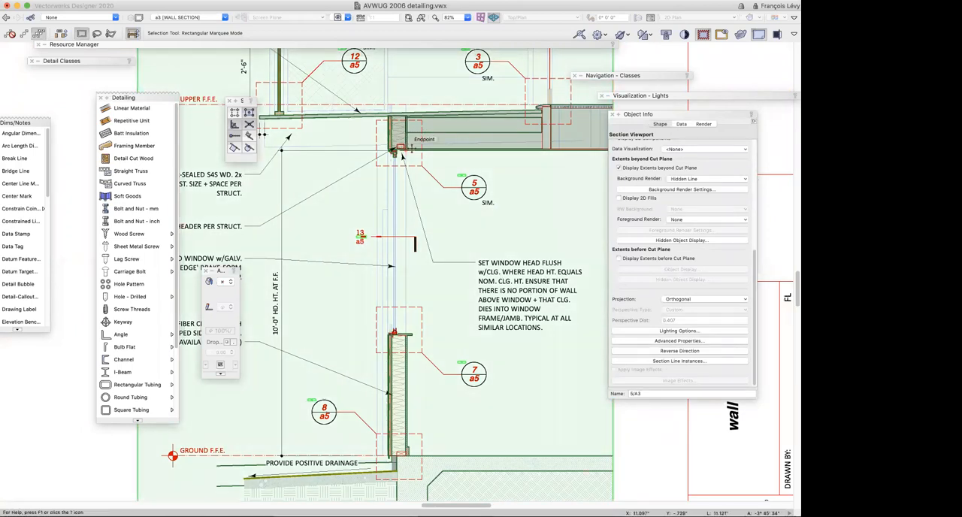
double_click(403, 155)
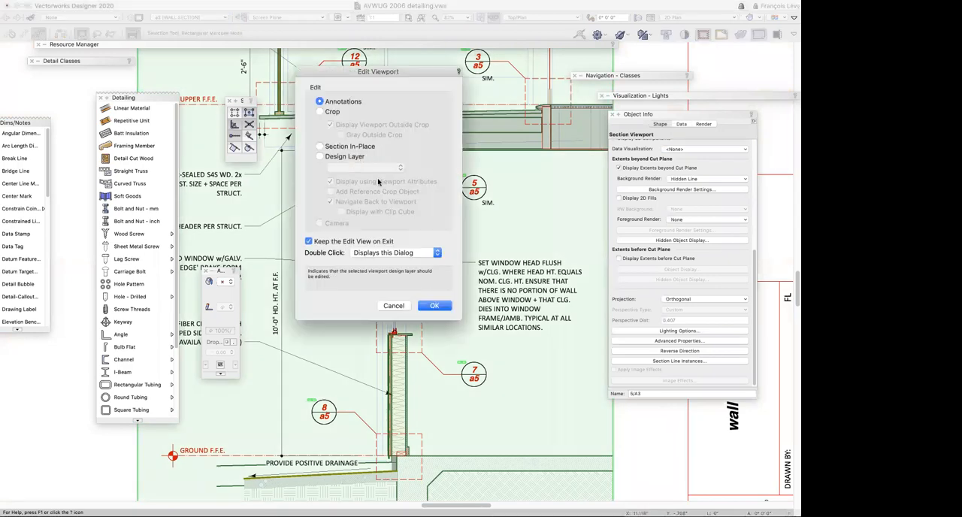
click(353, 157)
click(357, 168)
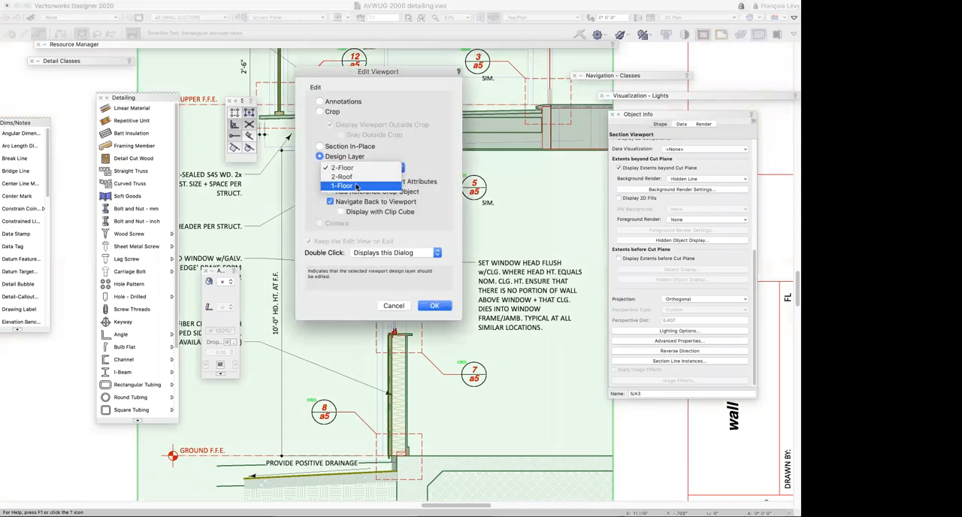
click(436, 306)
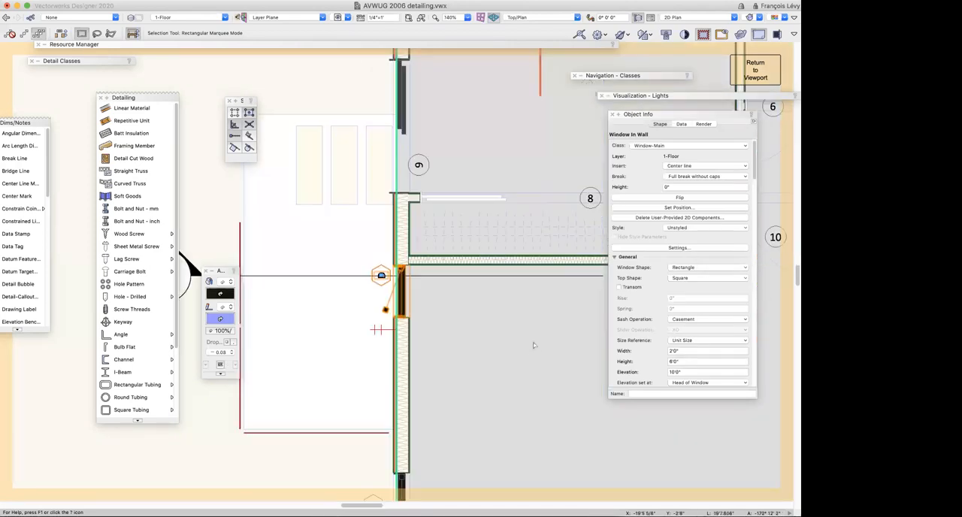
Review the selected casement window's general, visualization and ID tag parameters in the floor plan, then return to the viewport
scroll(673, 301, down, 3)
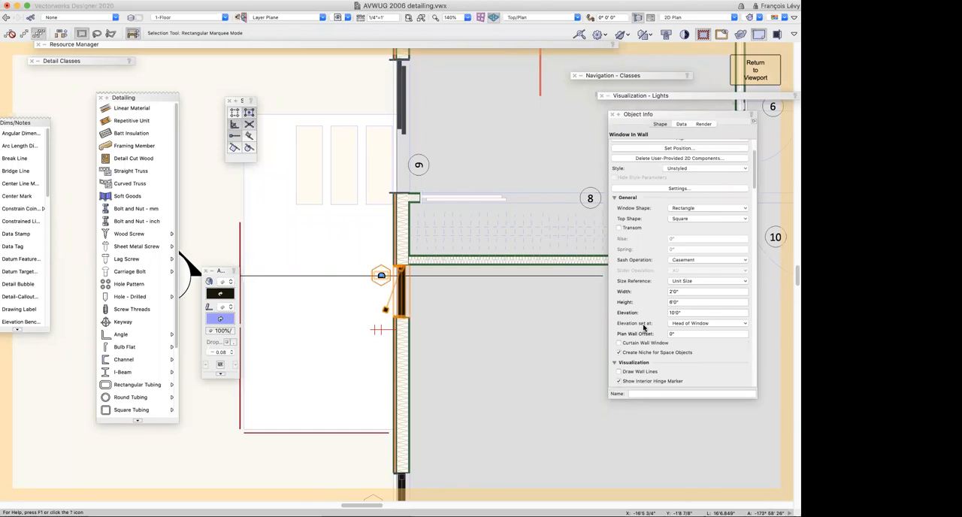
scroll(644, 326, down, 1)
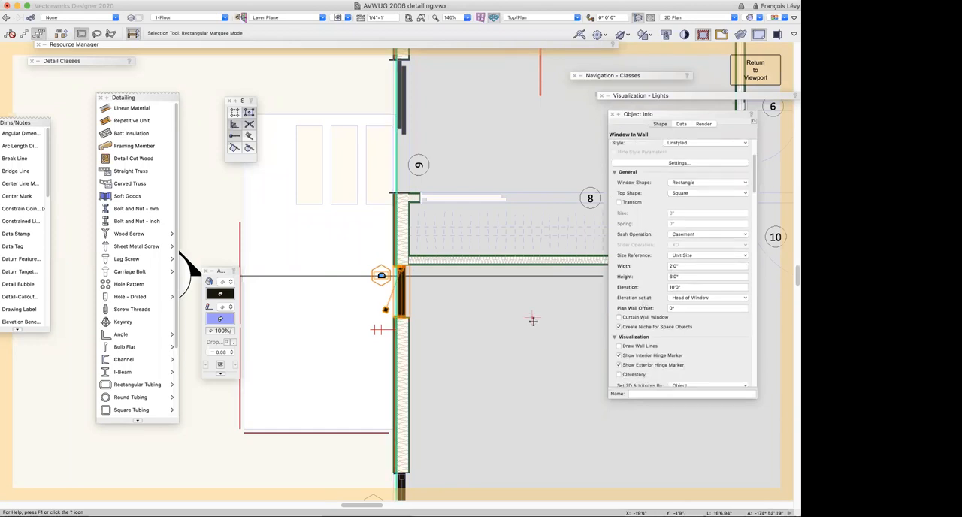
scroll(694, 329, down, 1)
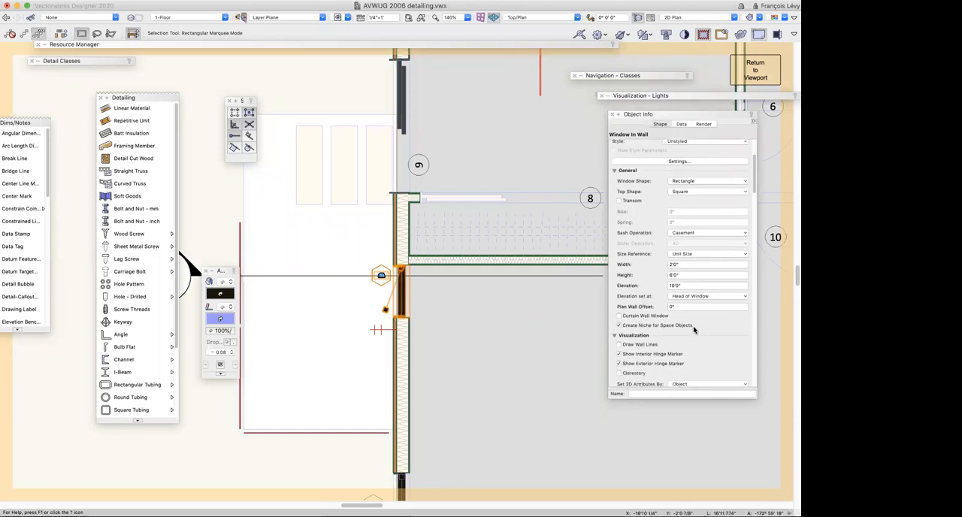
scroll(694, 330, down, 3)
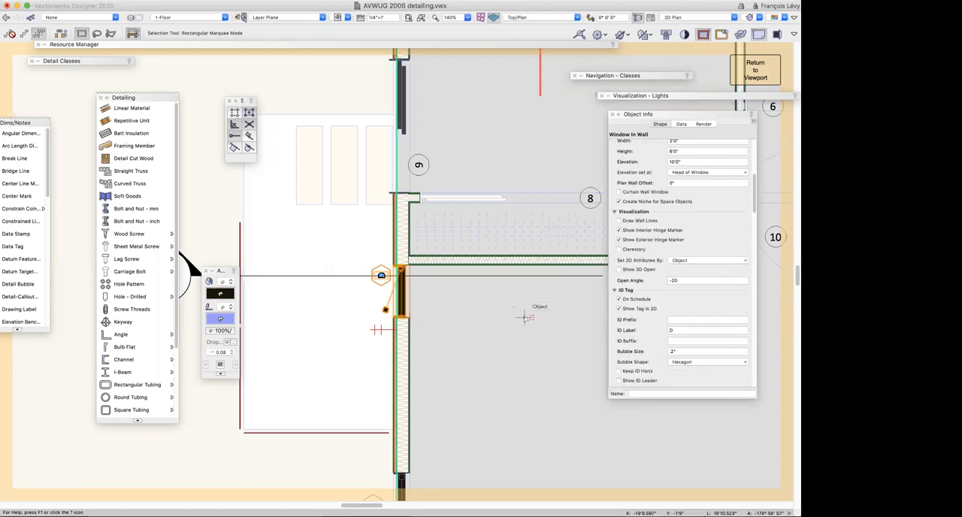
key(super+minus)
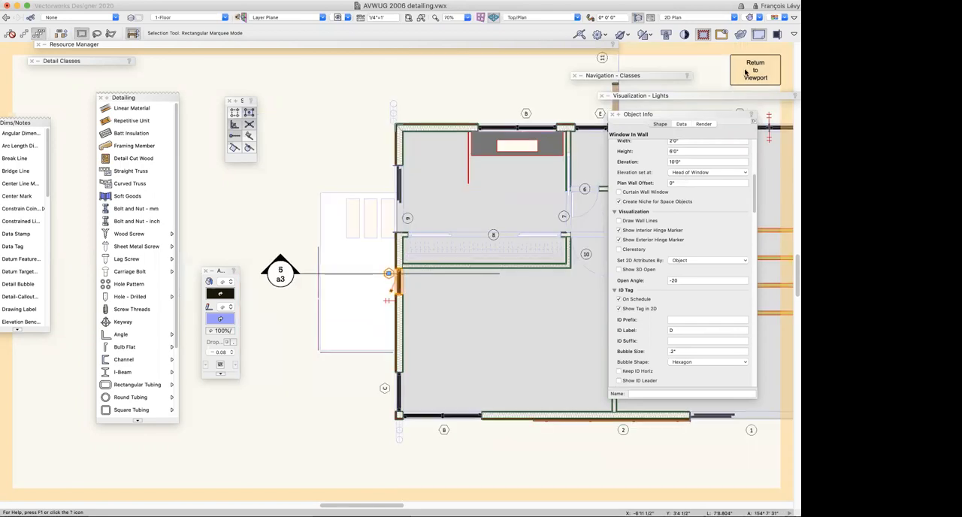
click(746, 71)
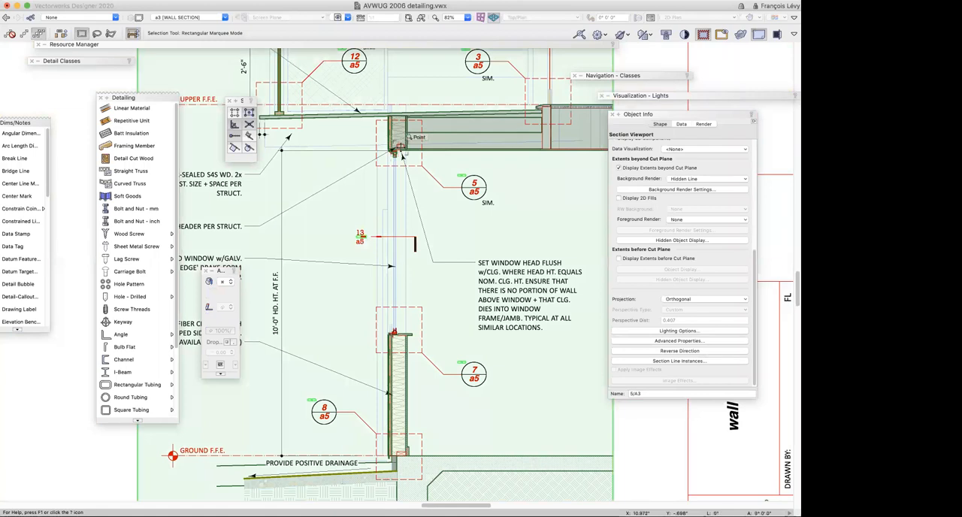
Edit the wall section viewport's section in place at the lower window
double_click(400, 150)
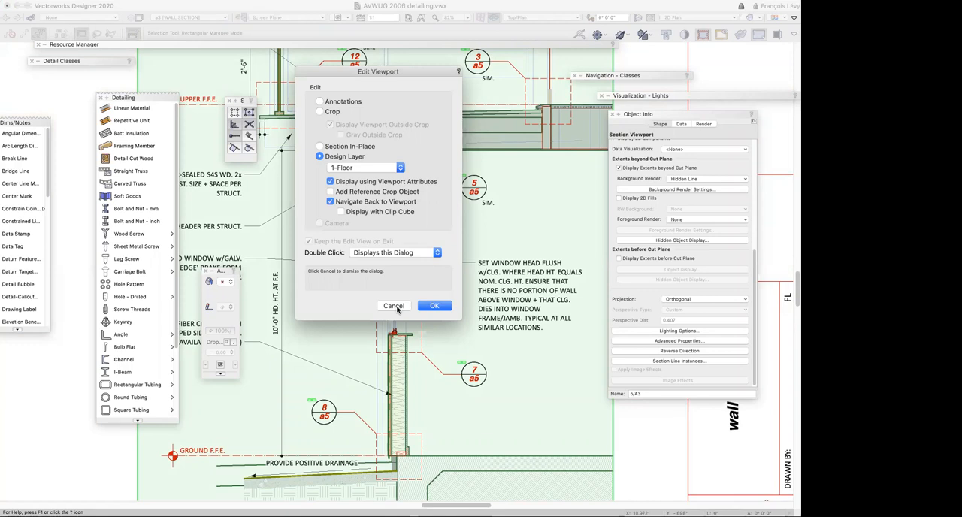
click(348, 148)
click(448, 306)
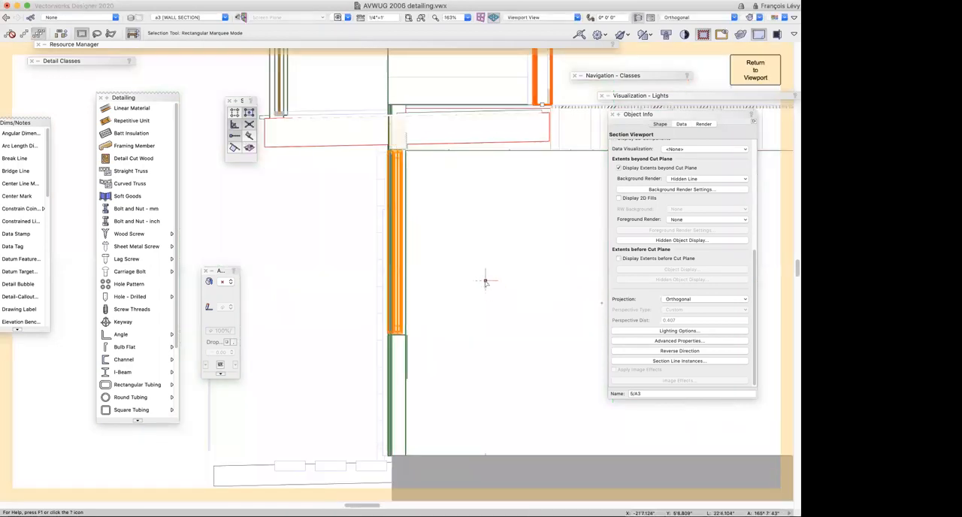
Review the lower window's general, visualization, ID tag, transom and trim parameters within the section edited in place
key(c)
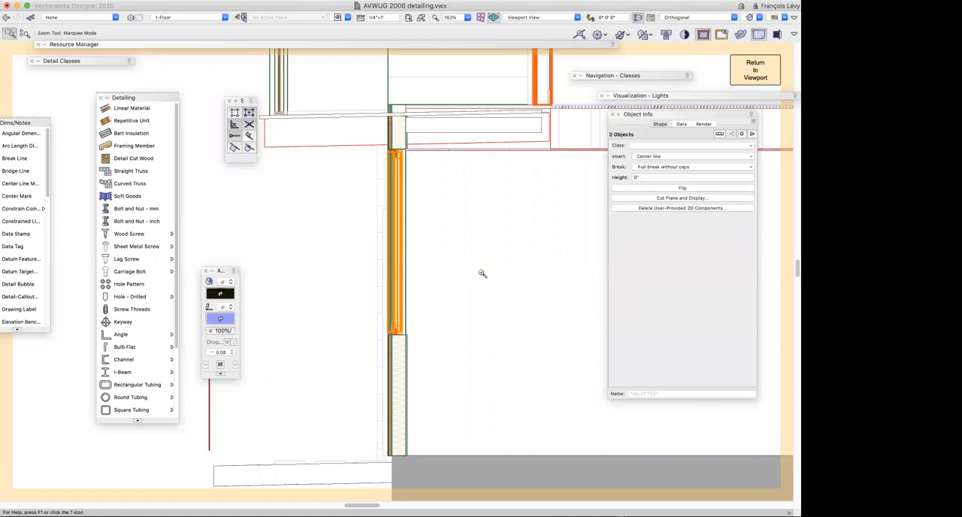
double_click(482, 273)
key(x)
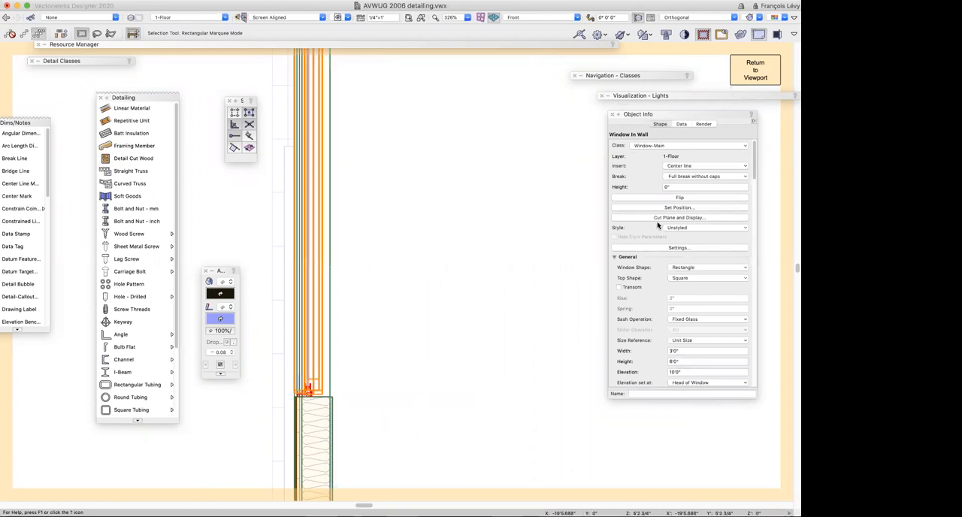
scroll(660, 227, down, 5)
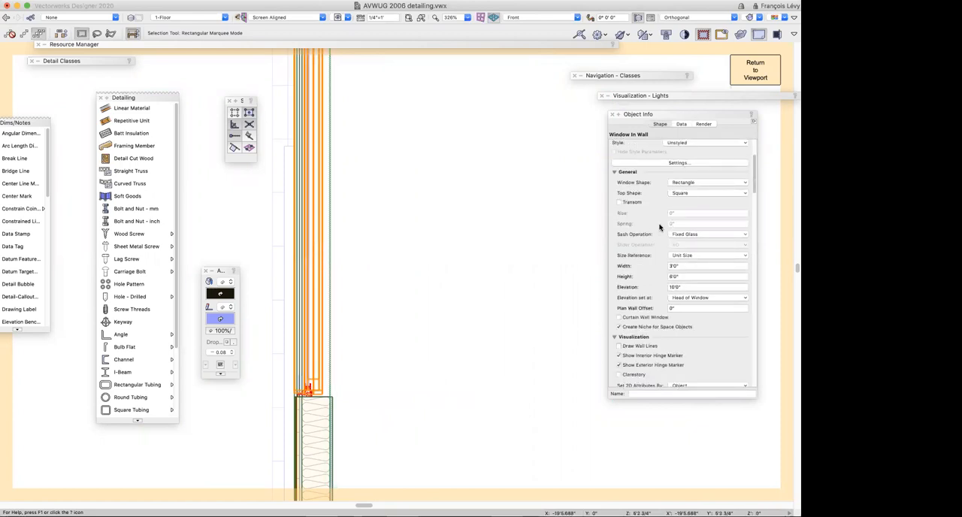
scroll(660, 227, down, 4)
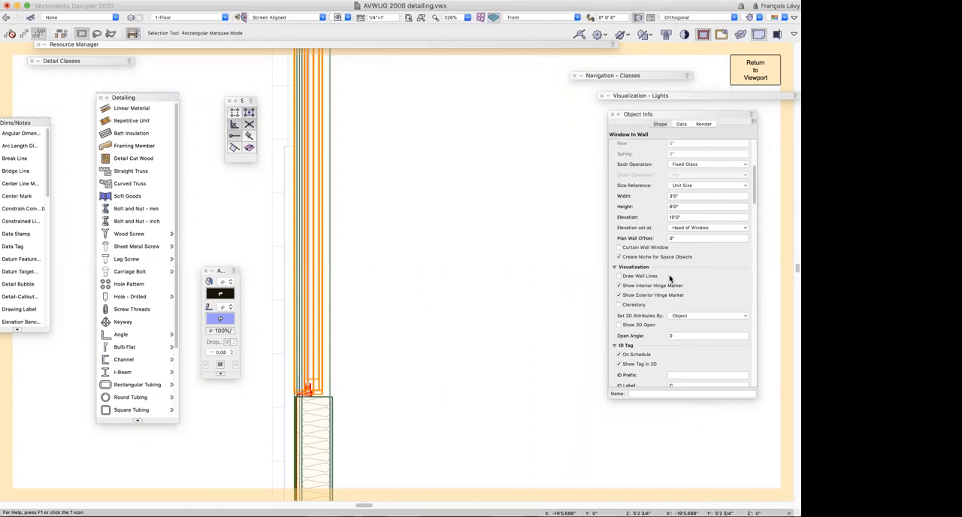
scroll(670, 279, down, 10)
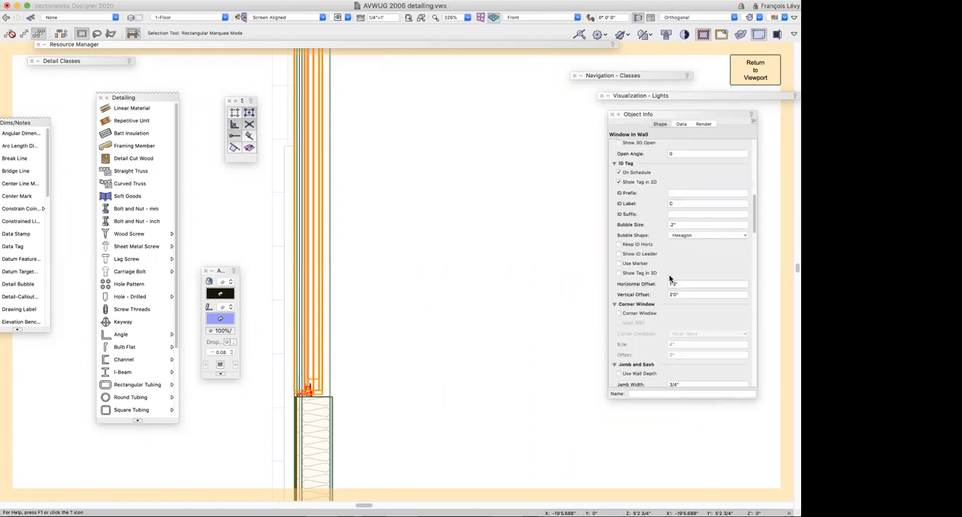
scroll(670, 279, down, 1)
scroll(670, 279, down, 15)
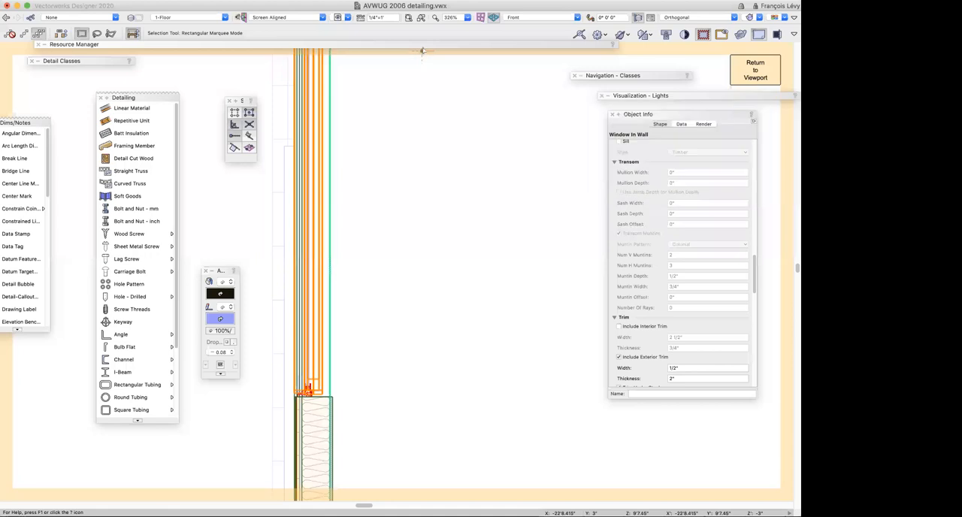
Browse the document's symbol resources to the Milgard window details in the details/doors+windows folder
mouse_move(423, 49)
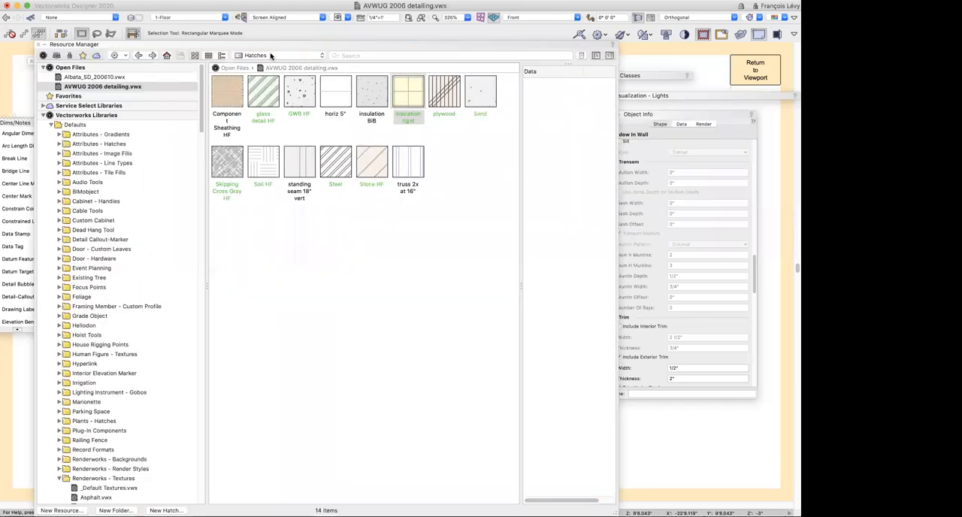
click(271, 55)
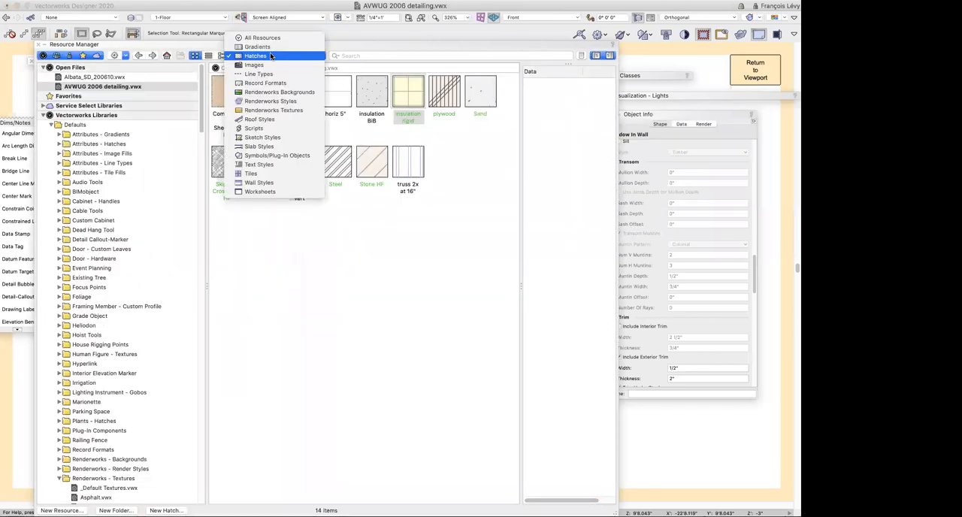
click(285, 157)
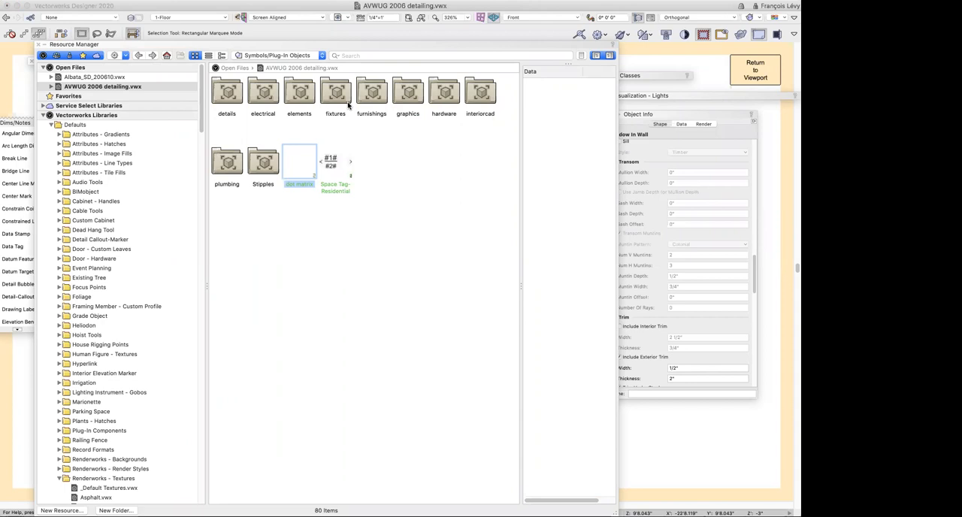
double_click(232, 98)
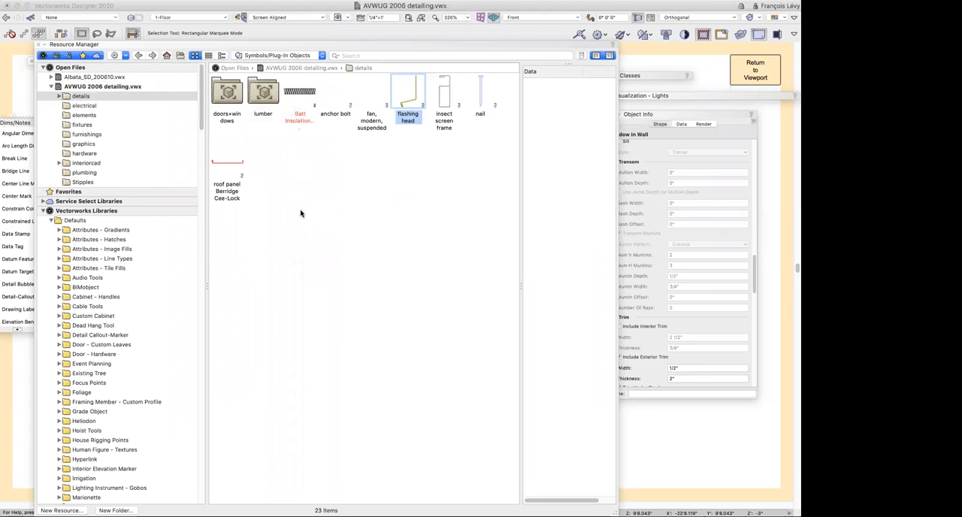
double_click(228, 91)
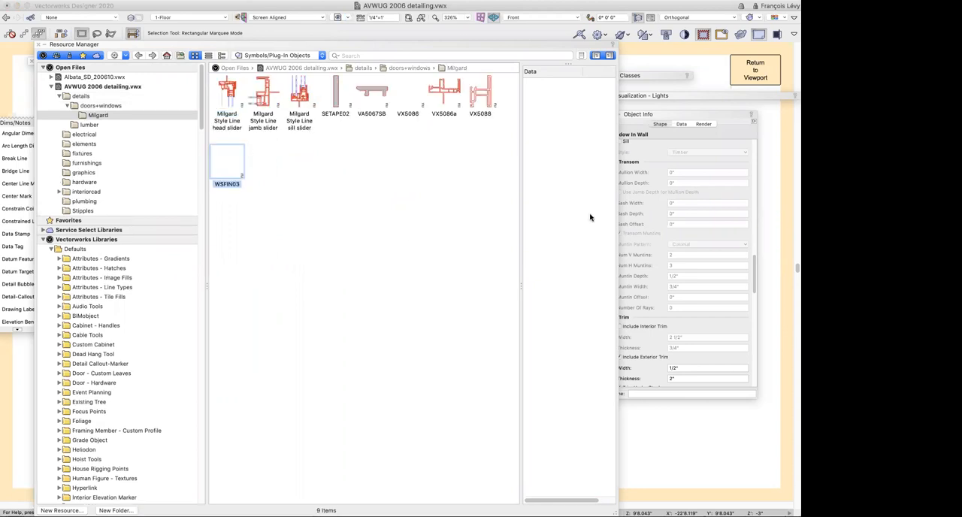
double_click(381, 45)
Orbit the section into a 3D view with the Flyover tool and inspect the lower window and its parameters
middle_drag(418, 172, 485, 131)
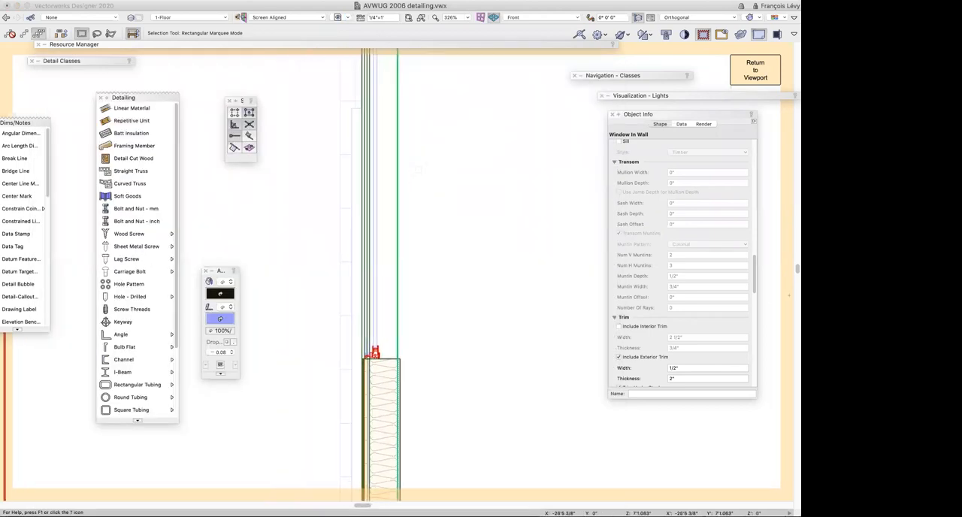
key(shift+c)
mouse_move(329, 270)
mouse_down()
mouse_move(382, 300)
mouse_move(522, 339)
mouse_up()
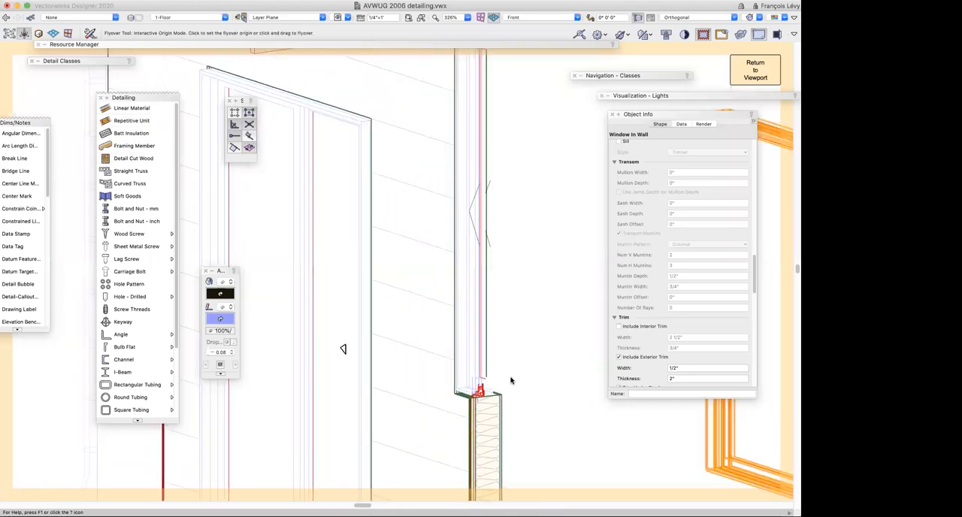
key(x)
click(483, 387)
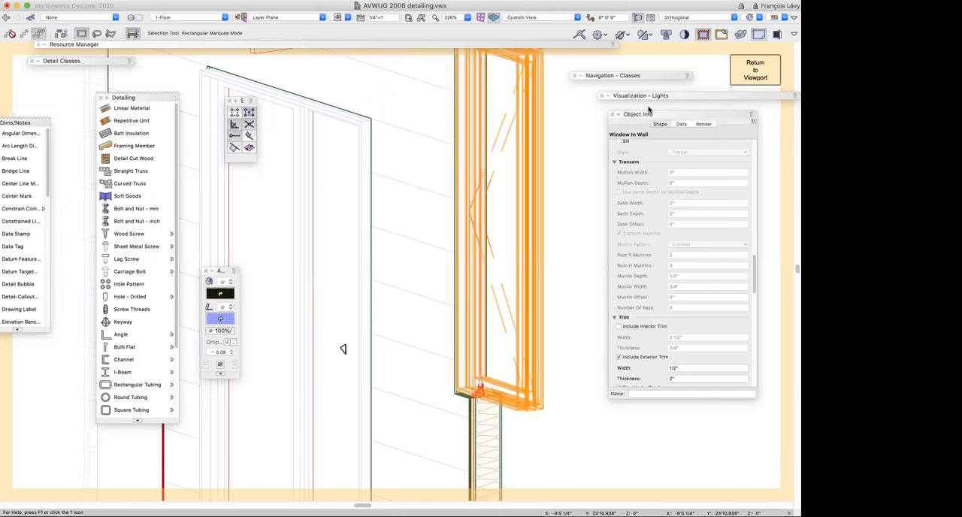
scroll(646, 113, up, 1)
scroll(572, 174, down, 4)
scroll(571, 175, down, 1)
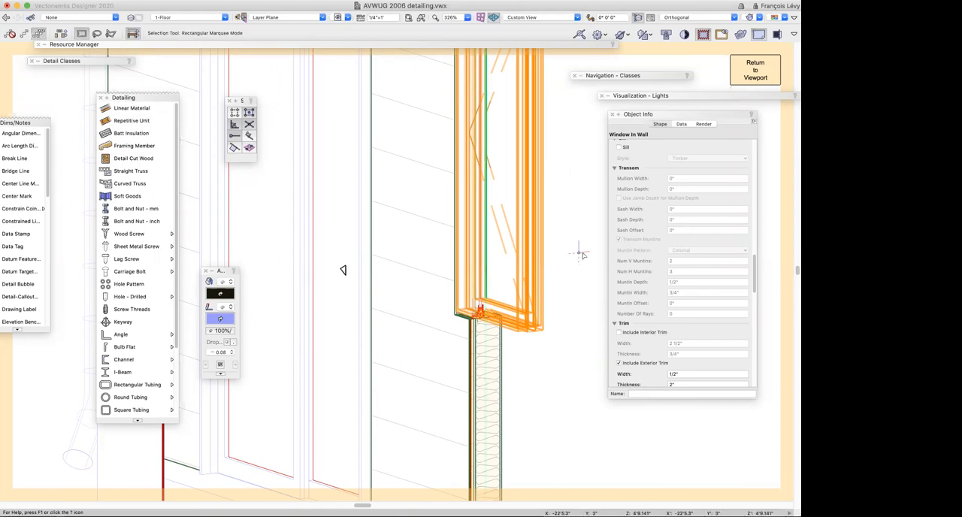
Select the Int-2x4-Insulated interior wall beside the lower window and inspect it in the 3D section view
click(575, 310)
click(294, 86)
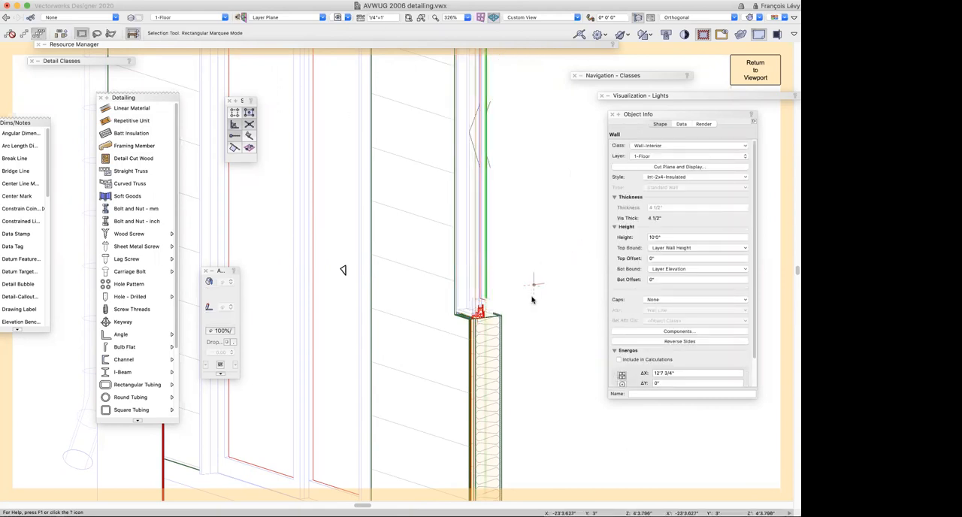
scroll(532, 261, up, 3)
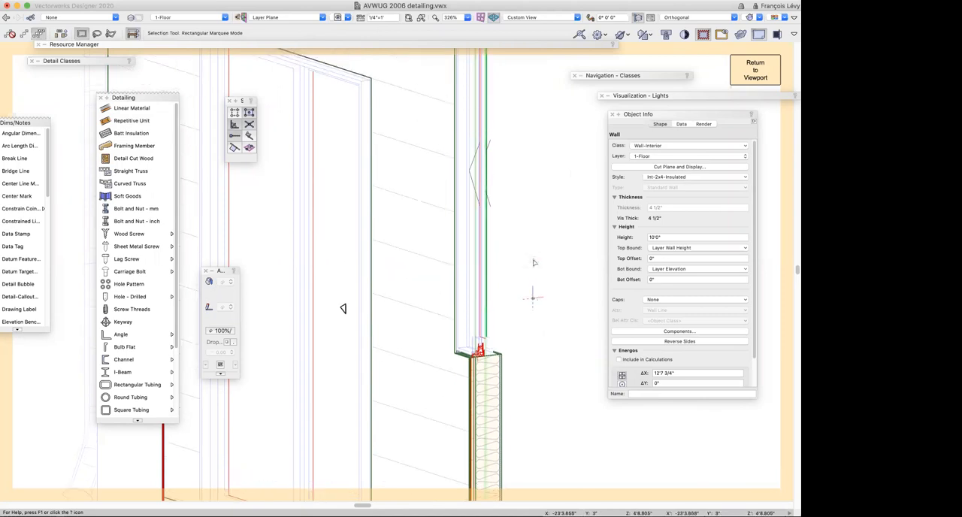
scroll(533, 261, down, 3)
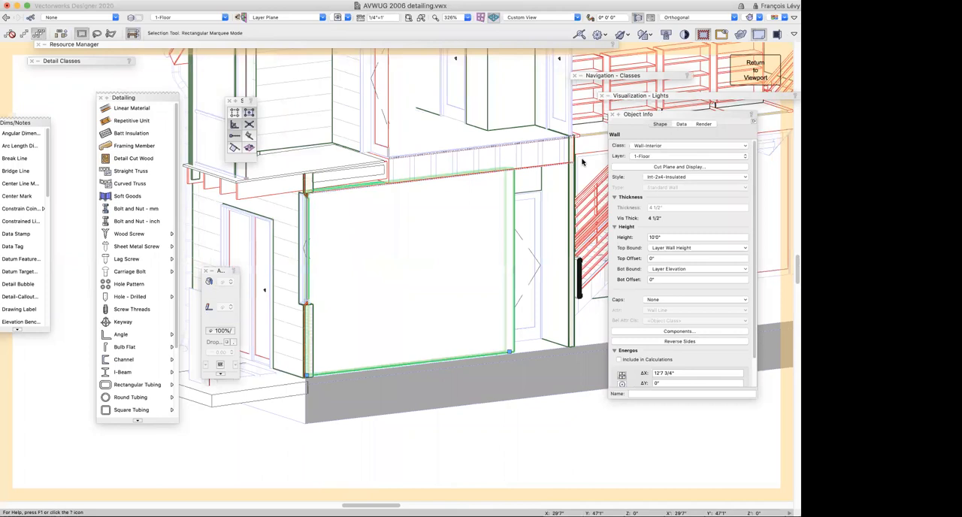
scroll(582, 161, up, 5)
scroll(582, 162, right, 3)
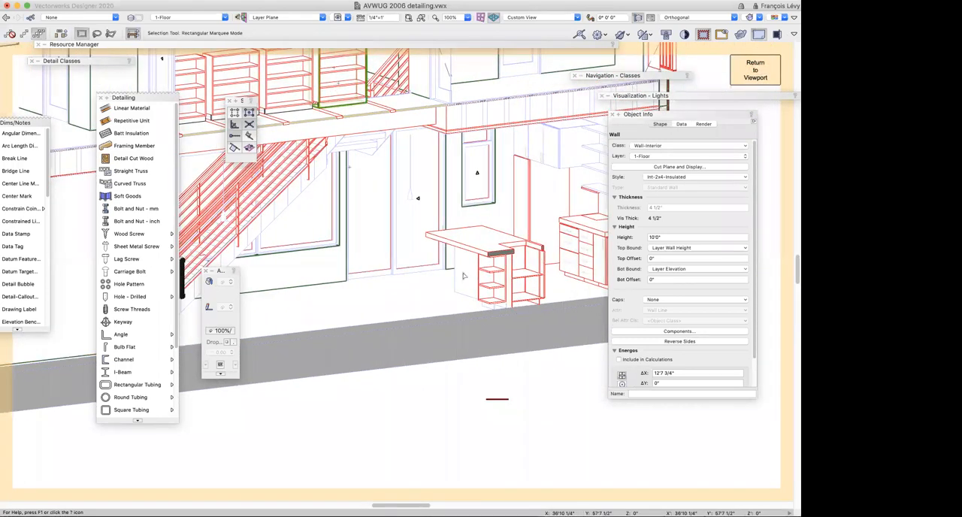
Inspect a custom cabinet and the sliding door in the 3D section view, then return to the wall section viewport
click(490, 290)
scroll(409, 267, up, 3)
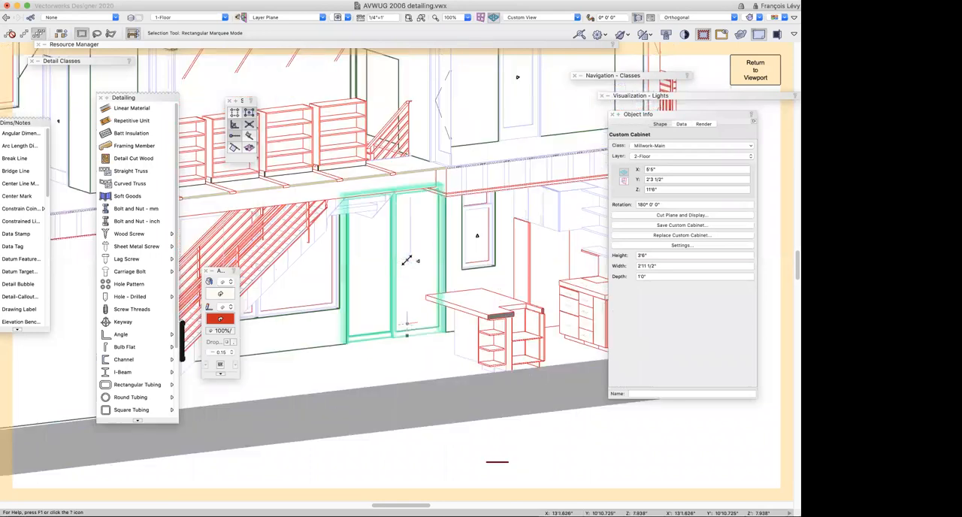
scroll(407, 260, left, 5)
scroll(407, 261, up, 2)
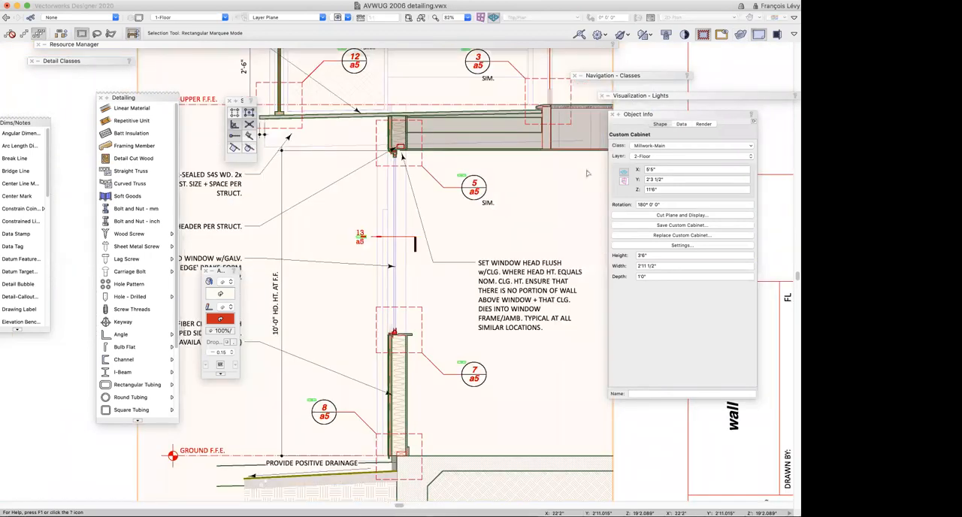
scroll(413, 233, up, 5)
scroll(413, 234, down, 3)
scroll(413, 234, right, 2)
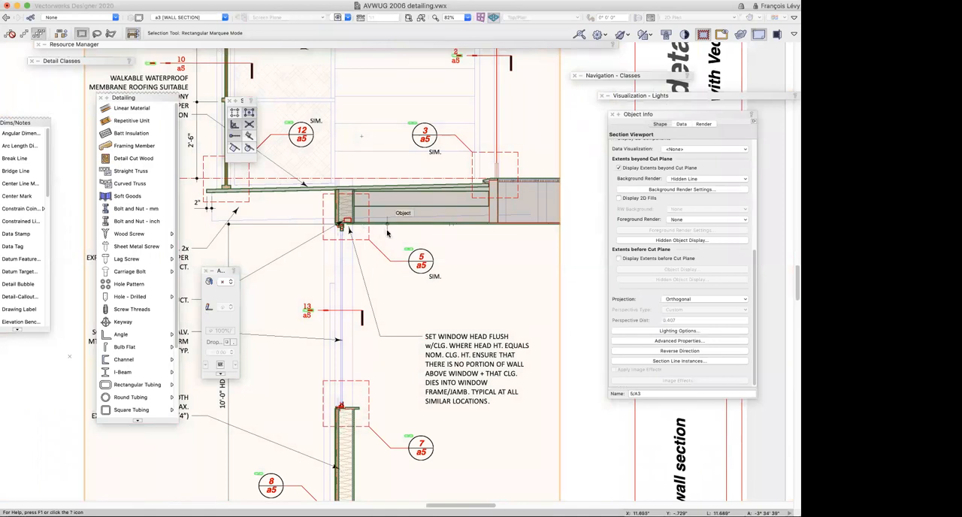
scroll(388, 233, down, 4)
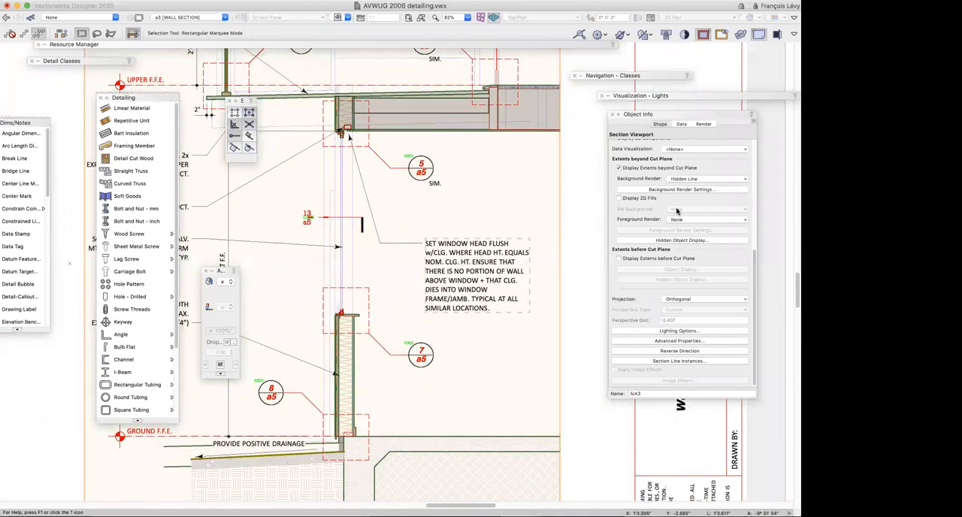
Browse the document's plumbing symbols and examine the editing options available for the K-03753 toilet symbol
click(255, 45)
click(270, 57)
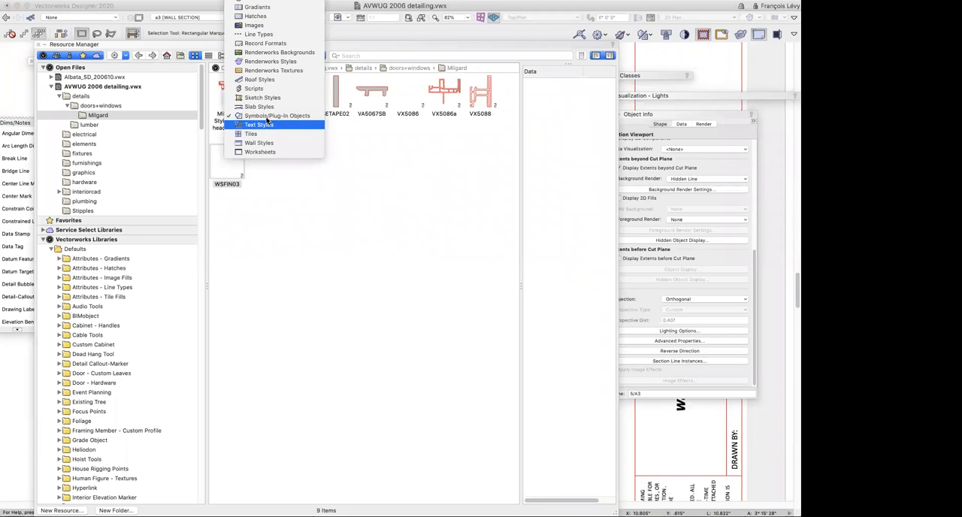
click(268, 117)
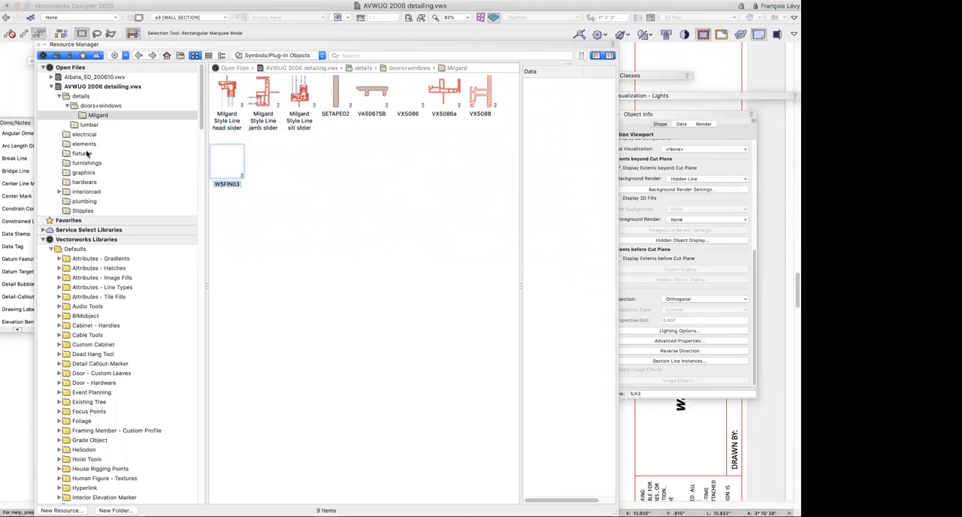
click(87, 202)
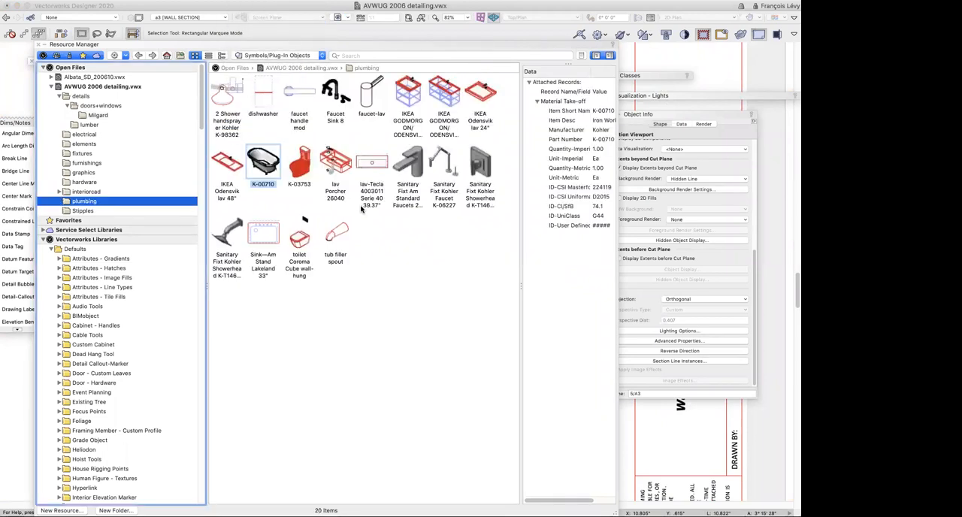
click(305, 170)
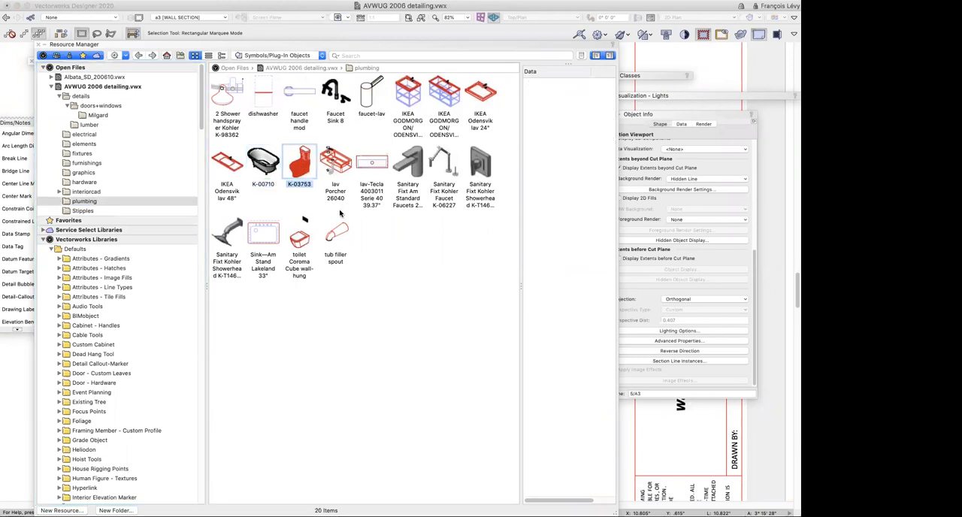
right_click(302, 164)
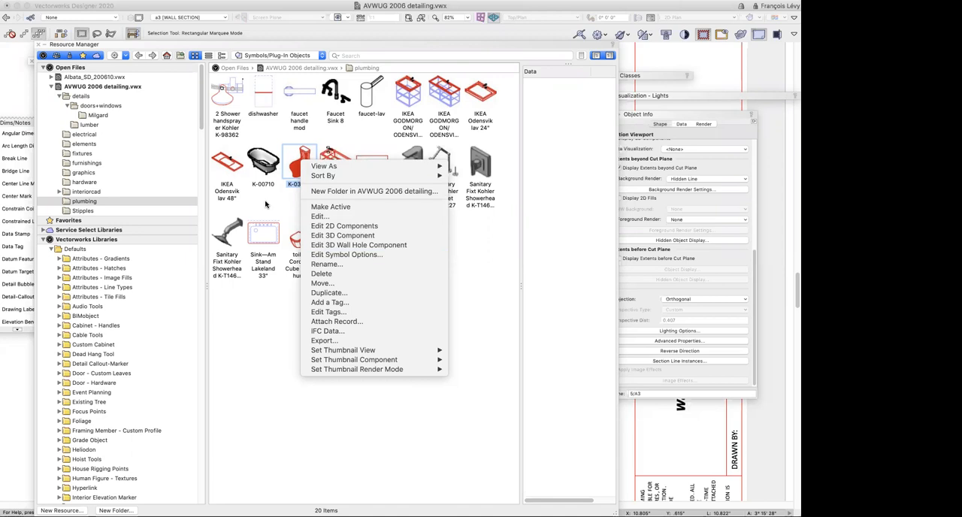
click(277, 300)
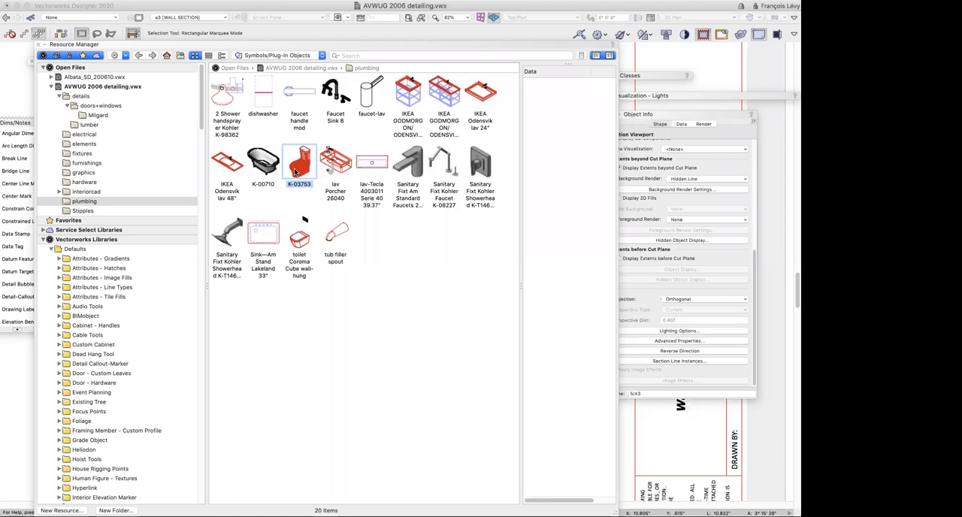
Open the 2D components of the toilet Coroma Cube wall-hung symbol, view its Top component, then exit the symbol
click(300, 242)
right_click(301, 242)
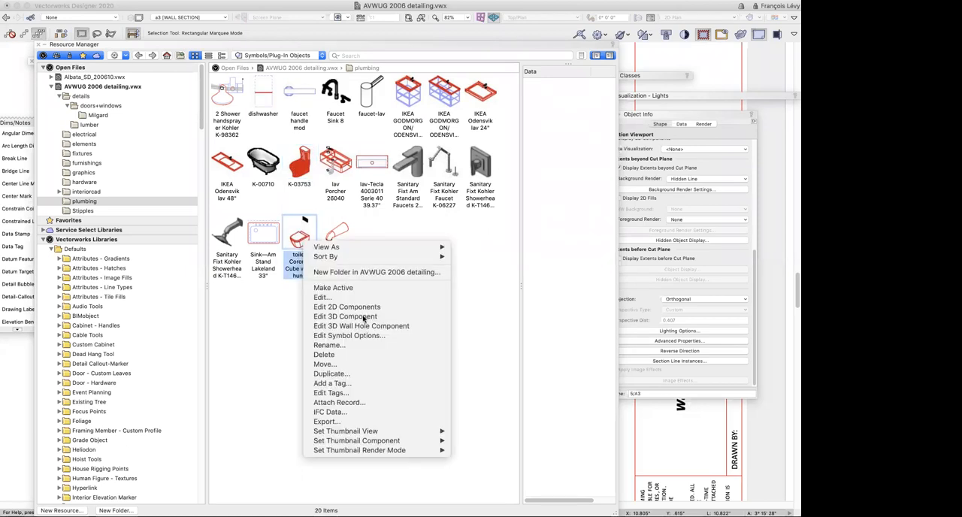
click(494, 334)
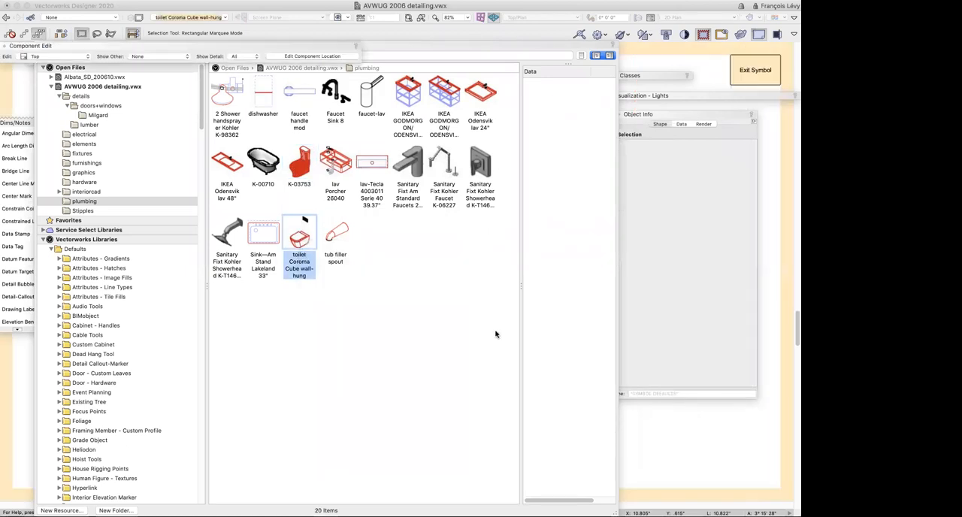
double_click(437, 46)
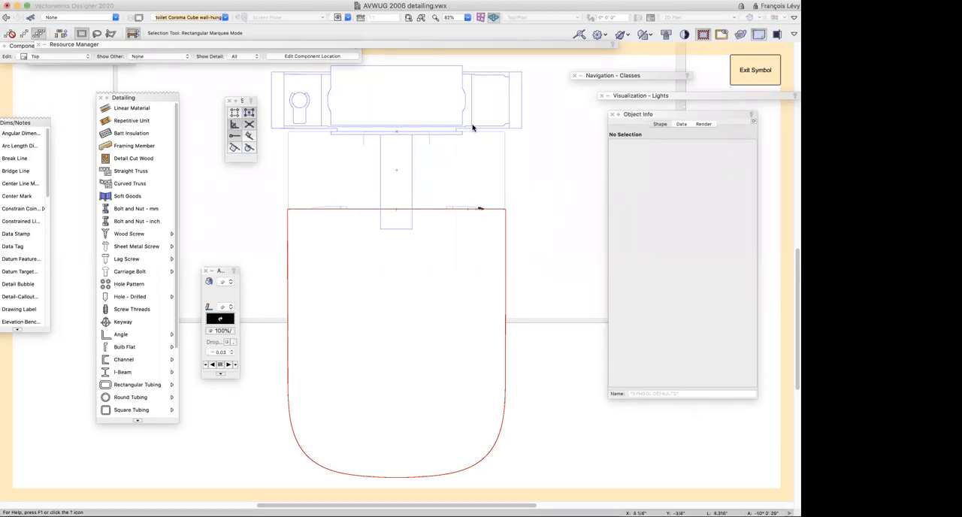
click(764, 70)
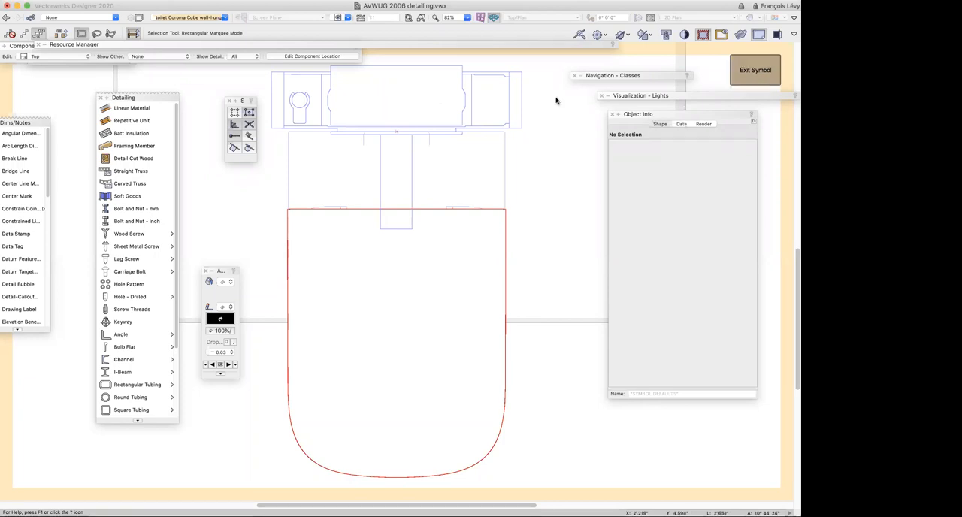
click(342, 18)
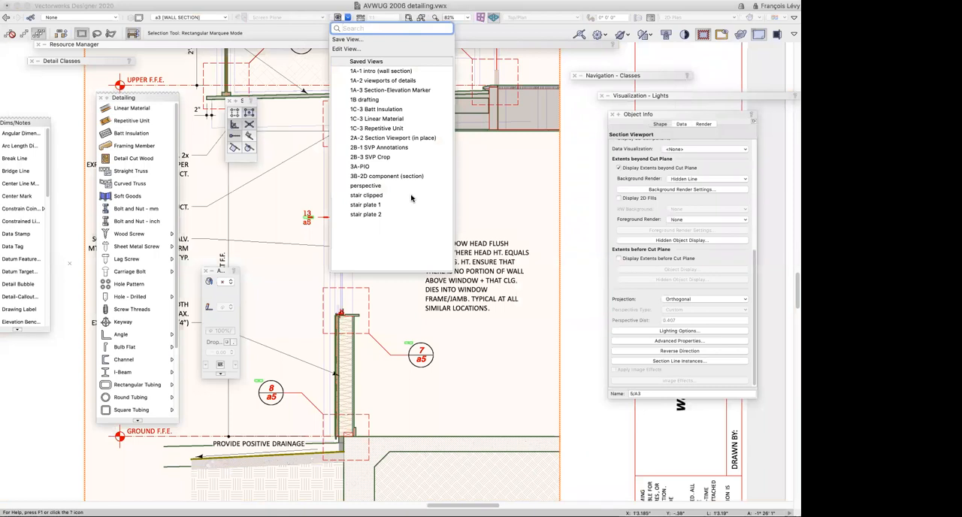
click(504, 191)
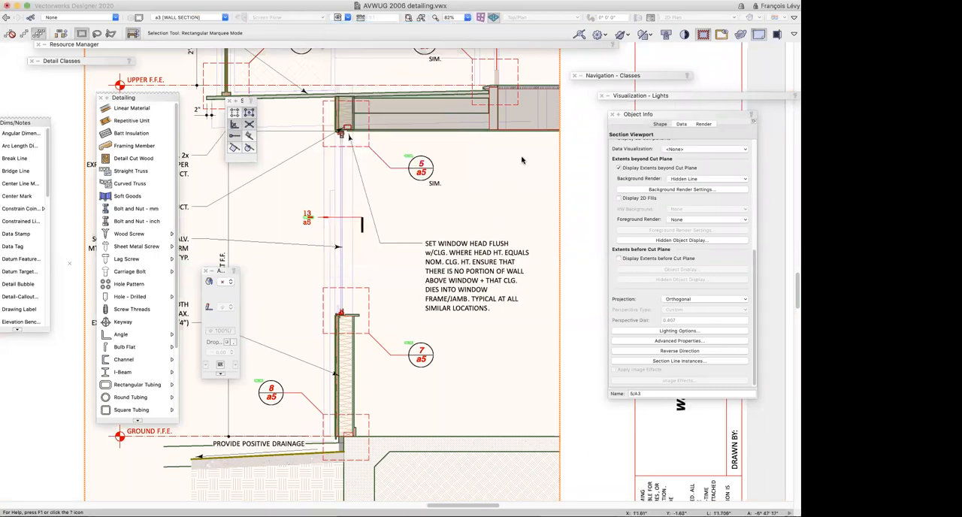
Open the 1-Floor design layer for editing from the wall section viewport
double_click(496, 113)
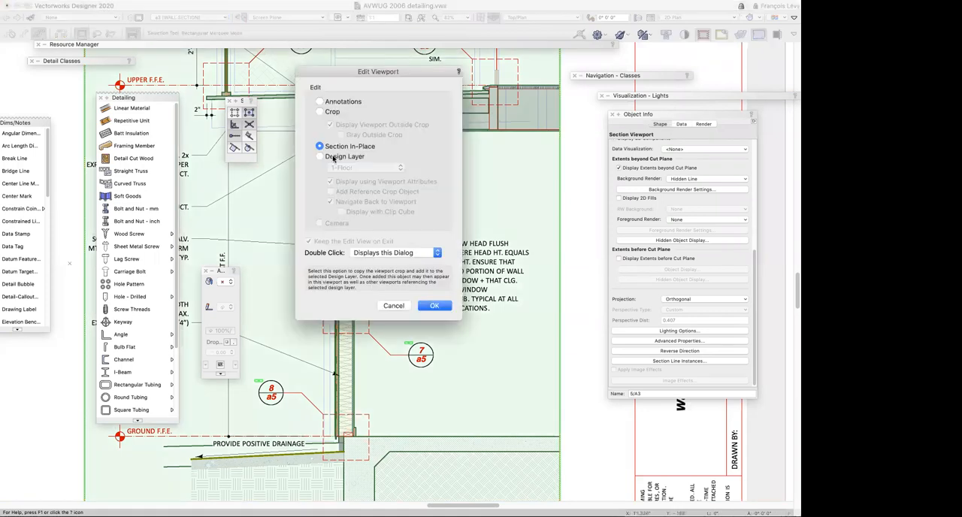
click(335, 156)
click(433, 306)
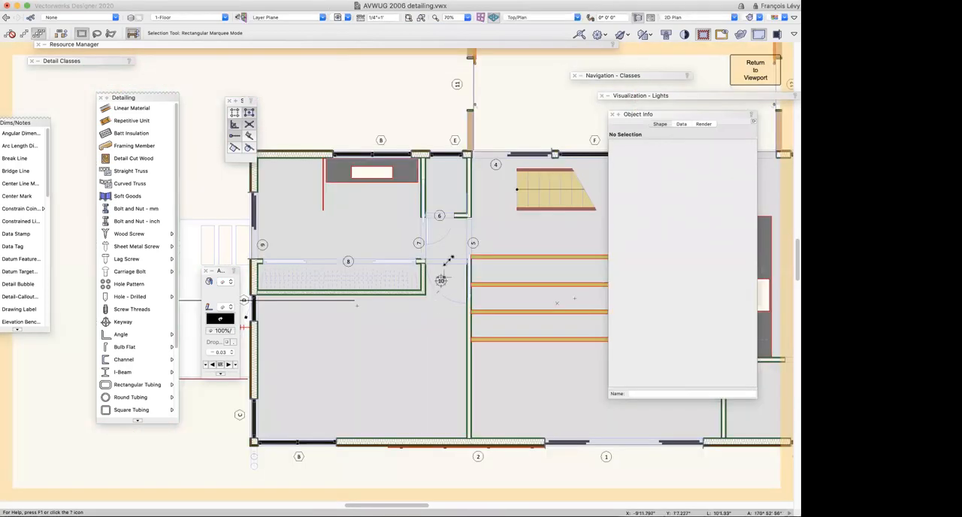
Make all classes visible on the floor plan, then hide the Space-Main class with the Visibility tool
scroll(451, 260, right, 3)
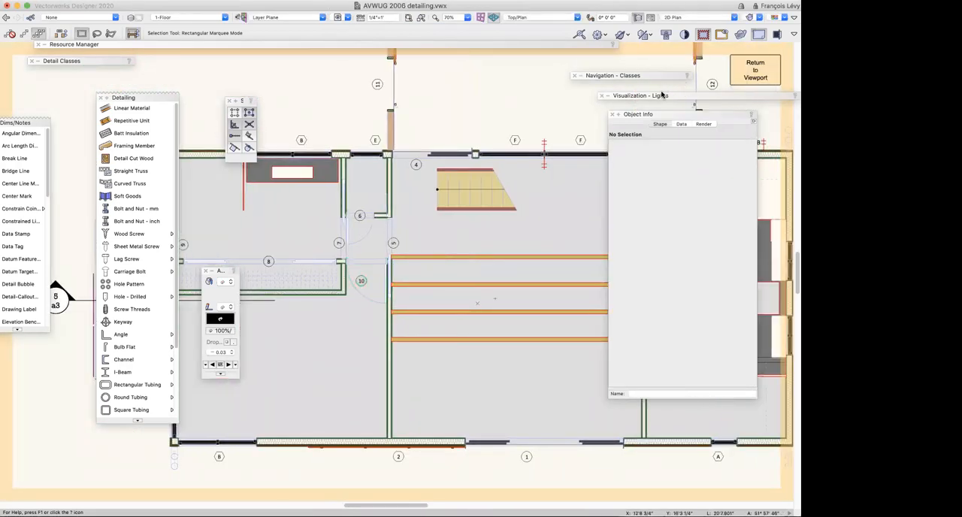
mouse_move(663, 77)
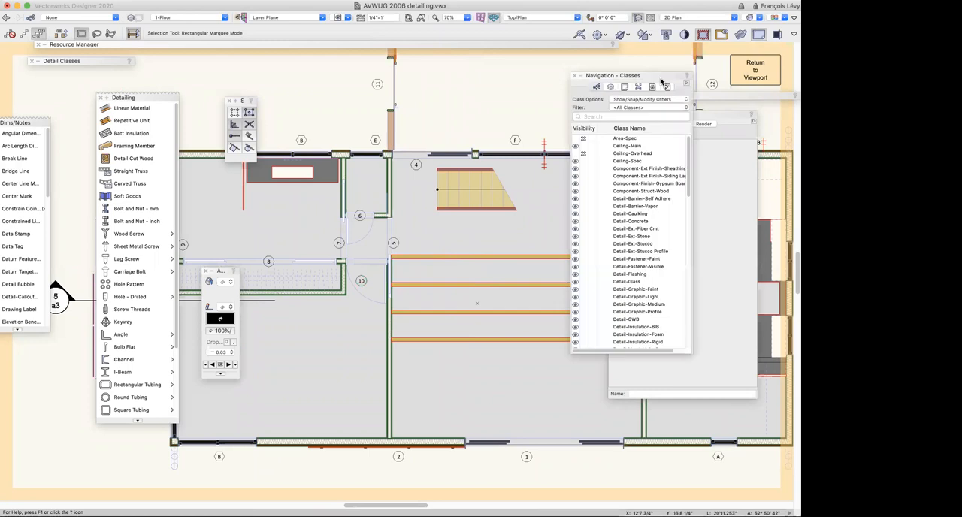
click(576, 153)
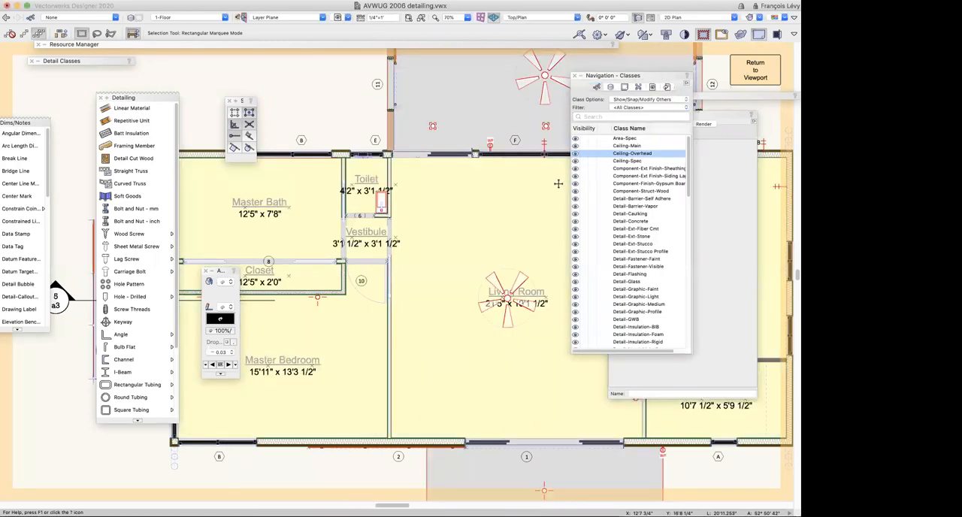
key(shift+v)
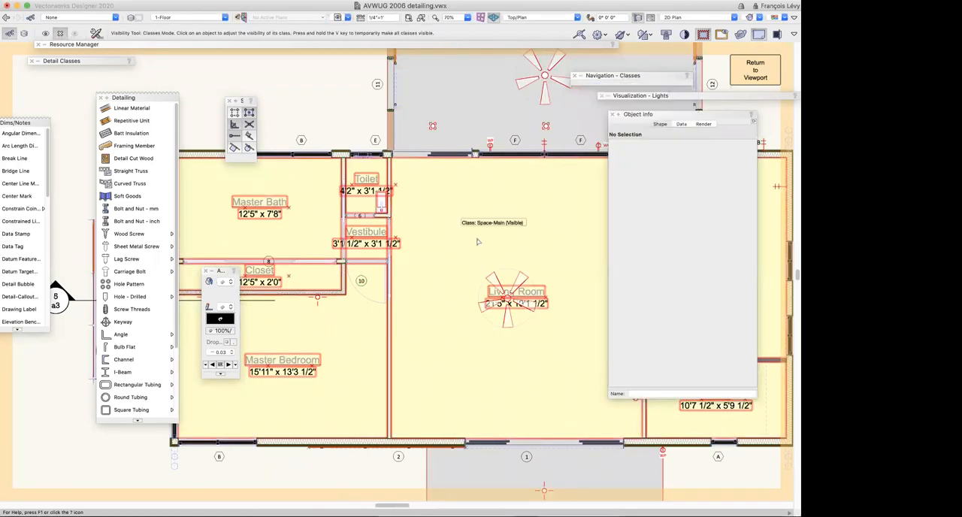
click(478, 242)
key(x)
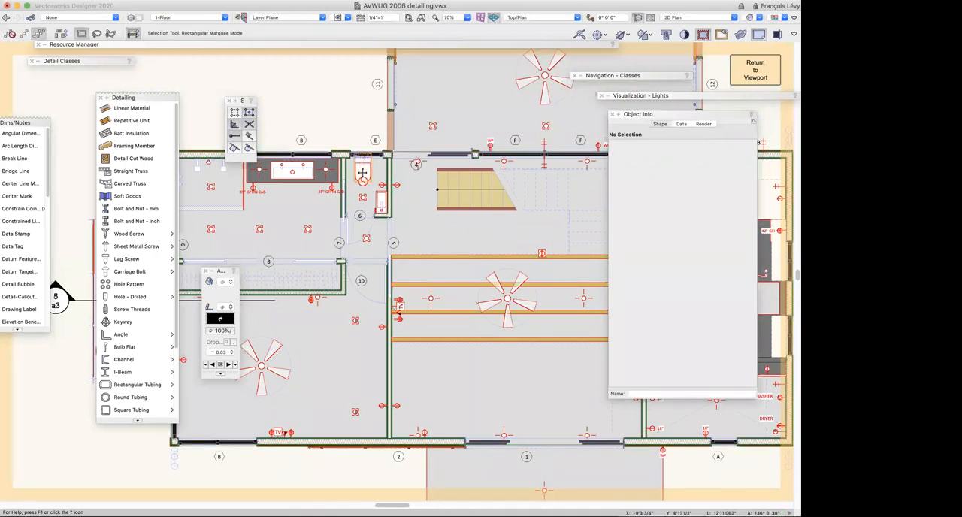
Select the wall-hung toilet symbol in the toilet room and open its 2D components for editing
click(362, 173)
scroll(351, 133, up, 4)
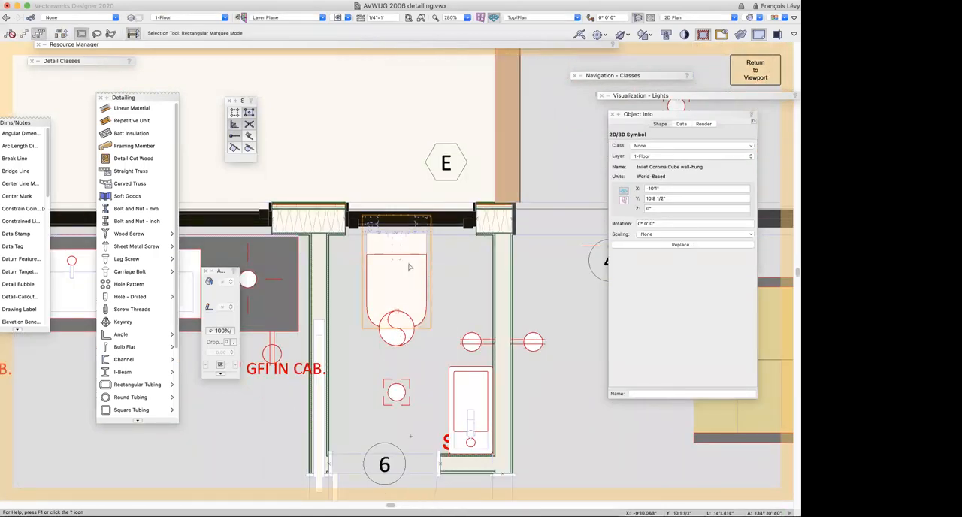
double_click(420, 271)
click(473, 218)
click(426, 300)
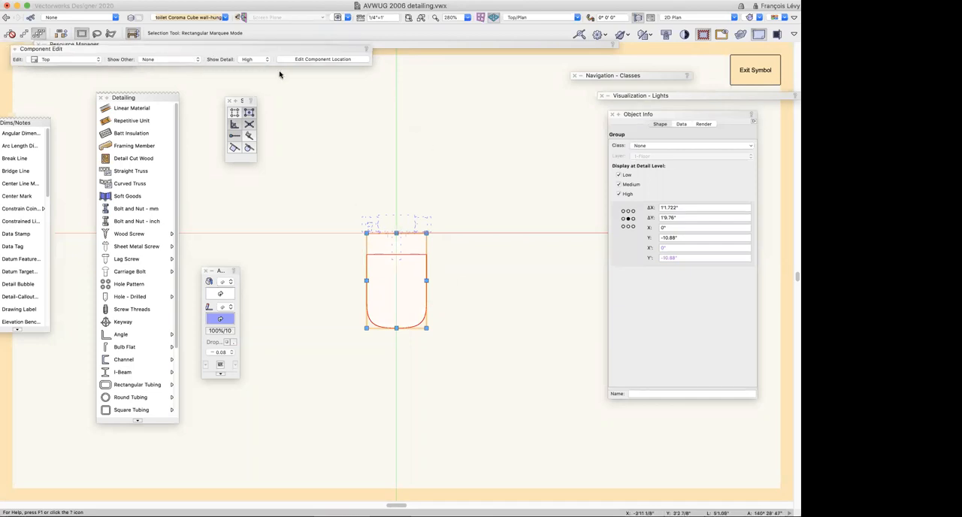
Close the Resource Manager, Detailing and Dims/Notes palettes, and move the snapping, attributes and Component Edit palettes to clear the drawing area
key(super+r)
key(super+r)
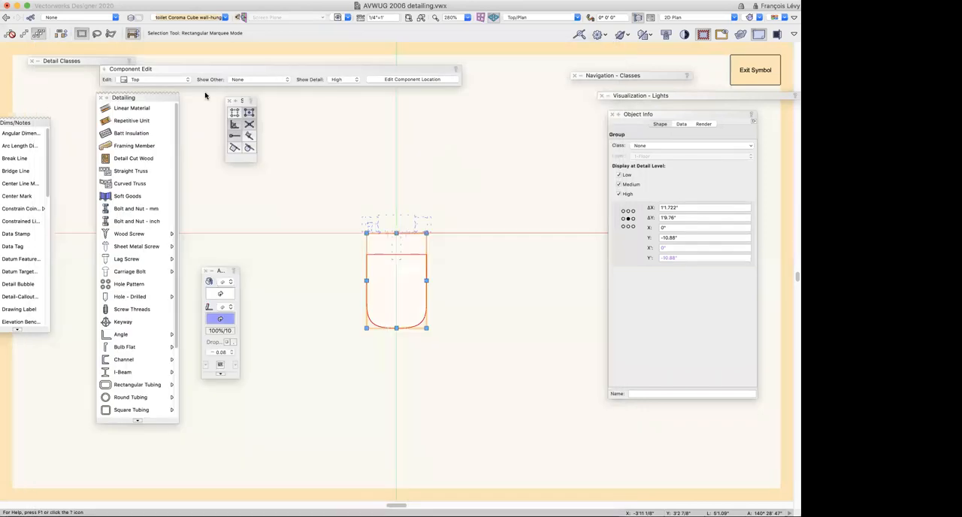
click(101, 98)
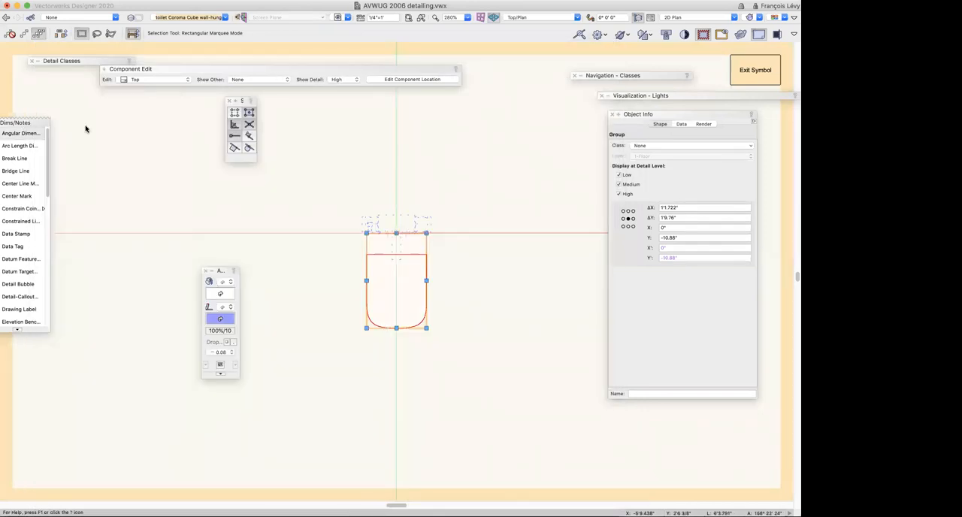
drag(22, 124, 82, 129)
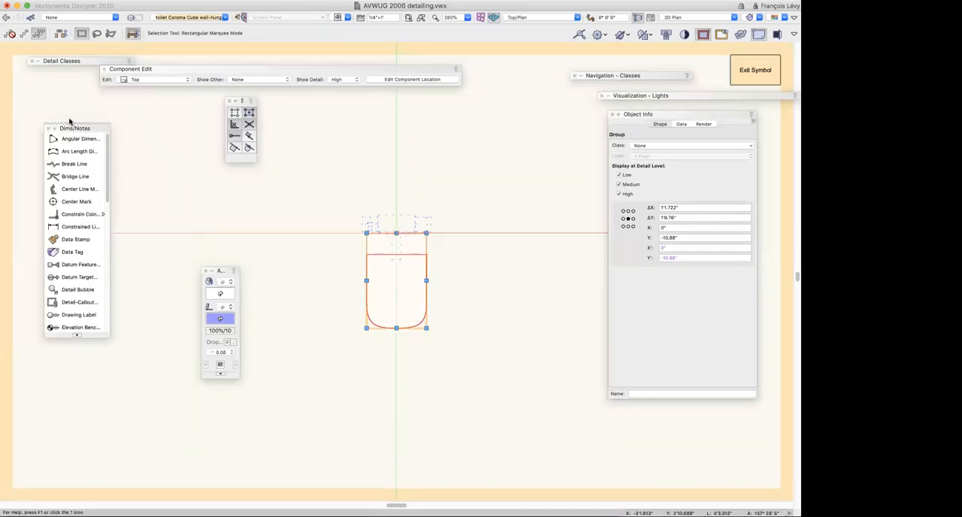
click(49, 128)
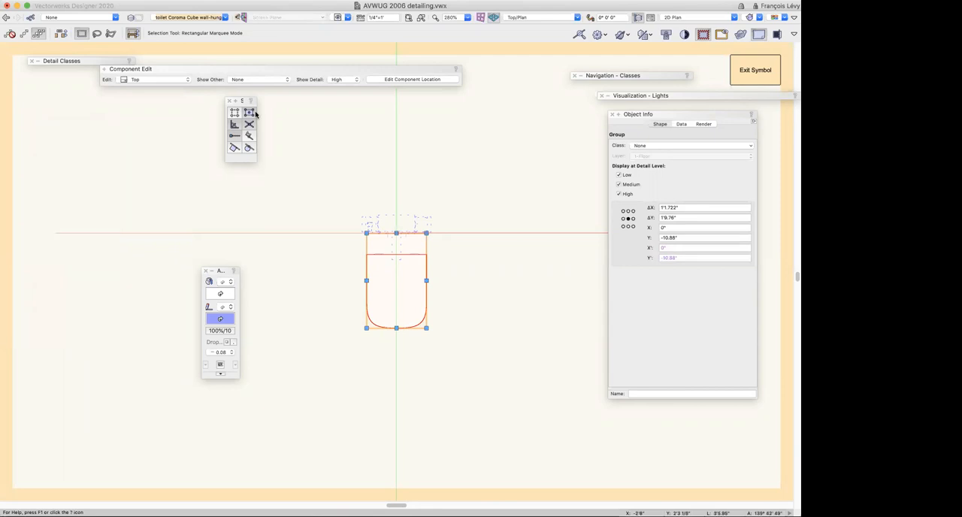
drag(242, 101, 0, 265)
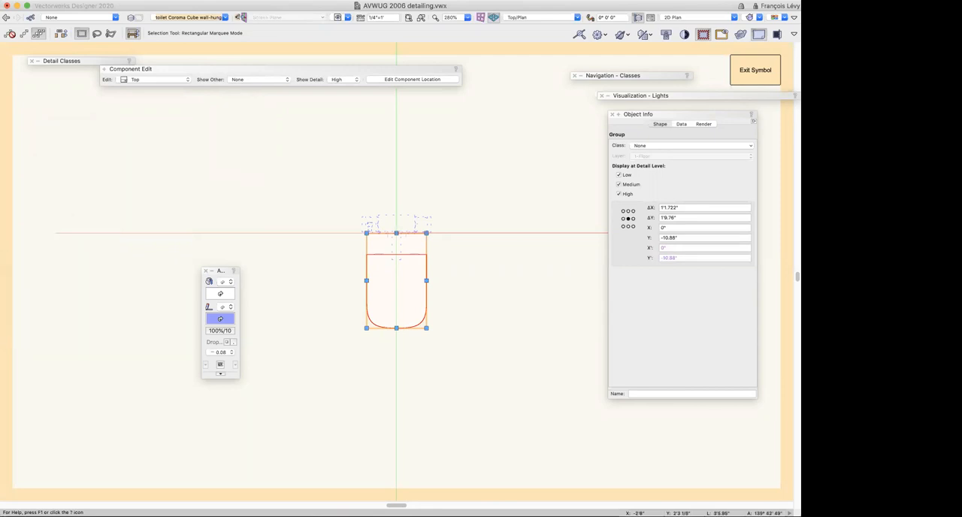
drag(223, 273, 0, 342)
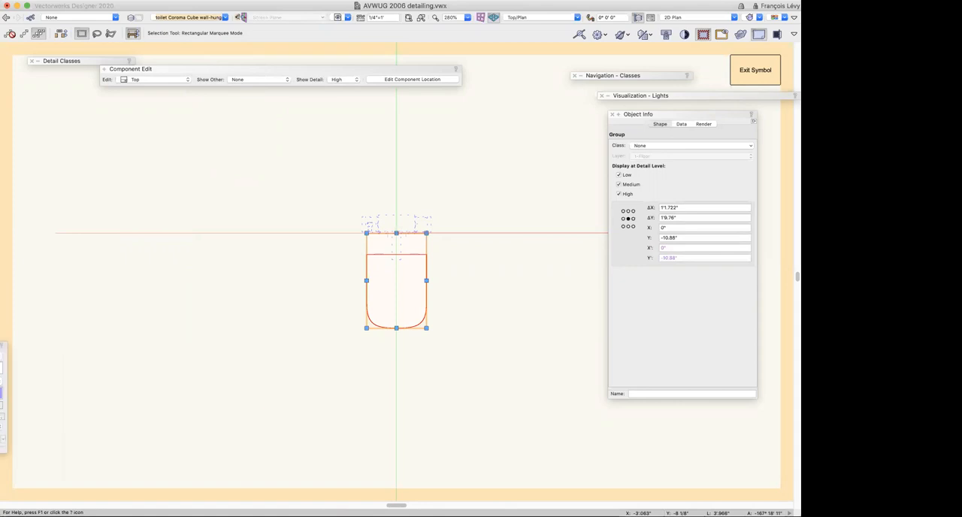
drag(162, 68, 134, 135)
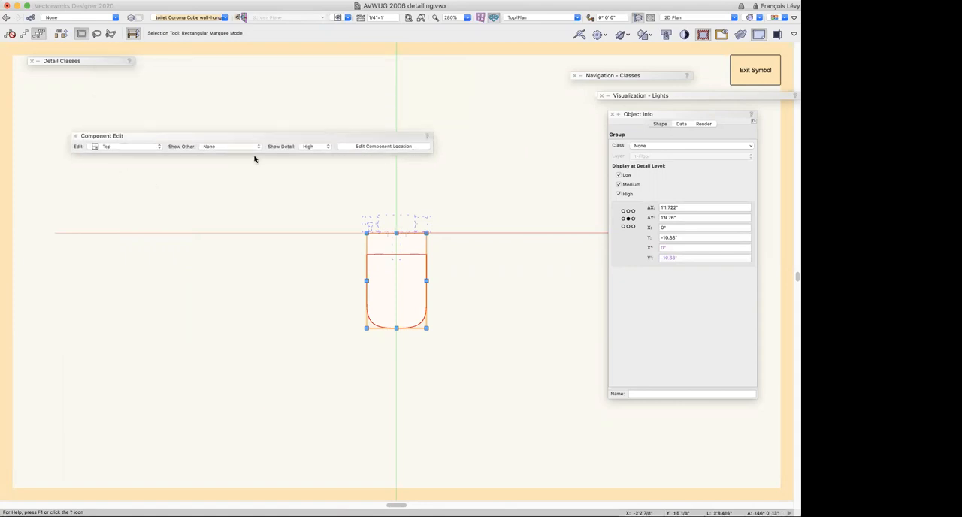
Switch the toilet symbol's component editing from Top to the Right component
click(135, 148)
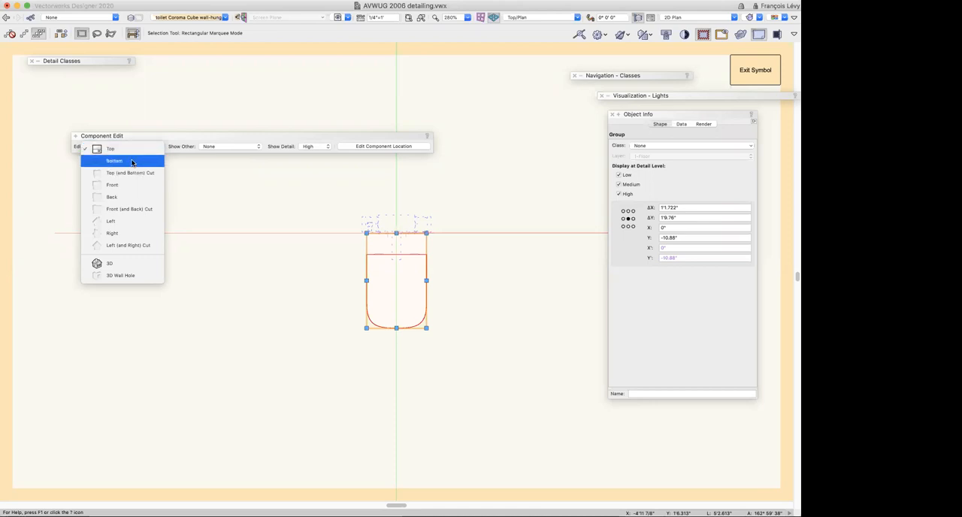
click(134, 233)
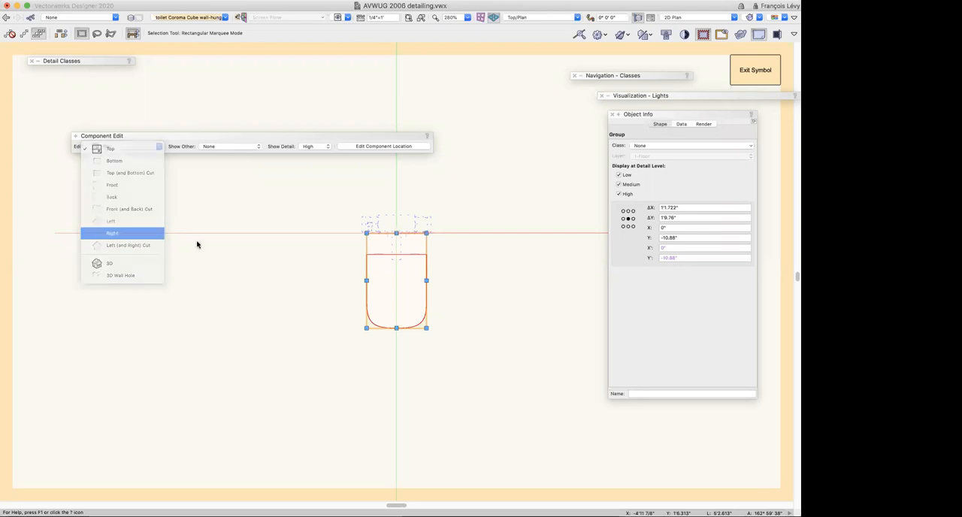
click(200, 216)
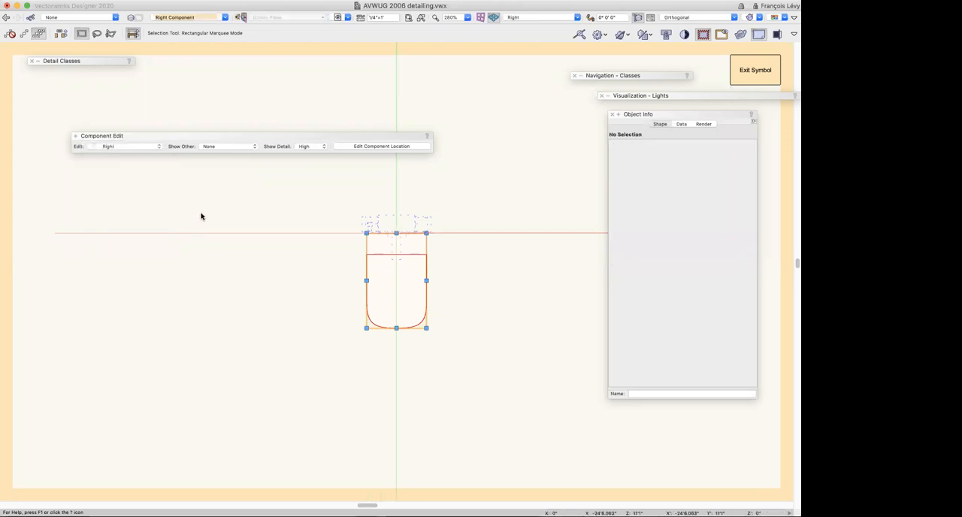
key(super+2)
key(super+2)
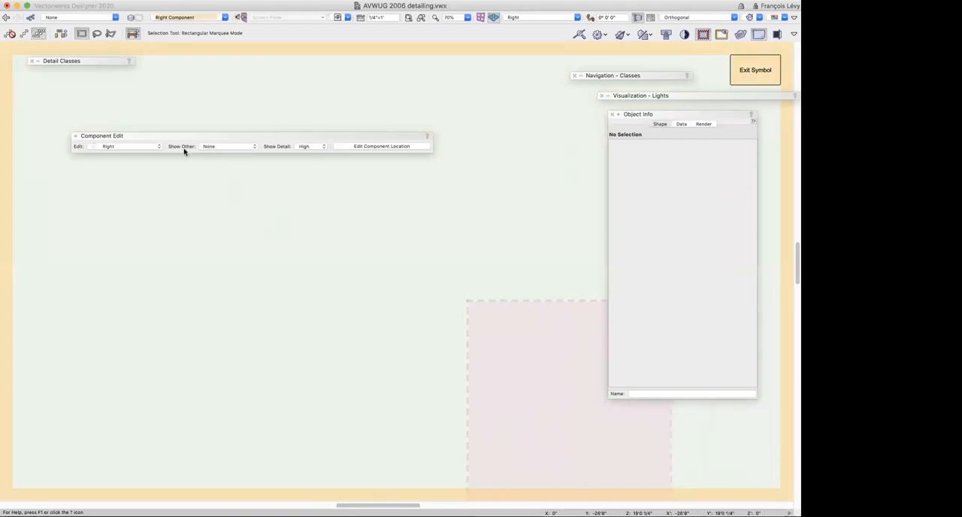
Show the toilet's 3D component as a reference behind the empty Right component
click(212, 148)
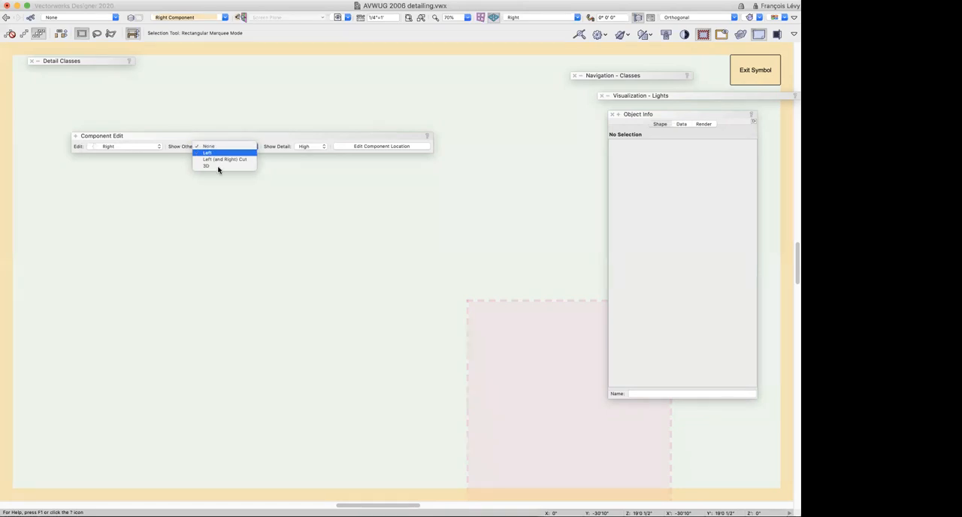
click(520, 282)
scroll(579, 311, down, 3)
key(c)
drag(528, 269, 591, 318)
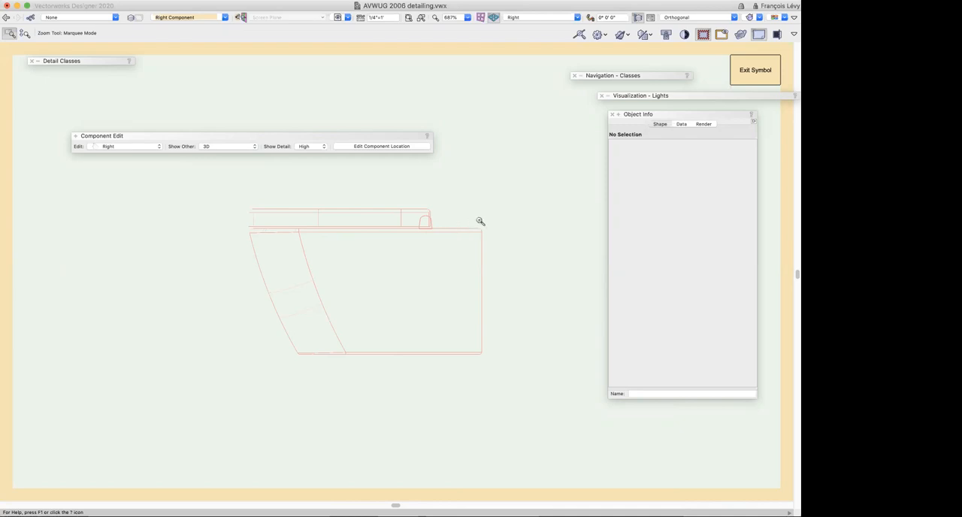
click(215, 148)
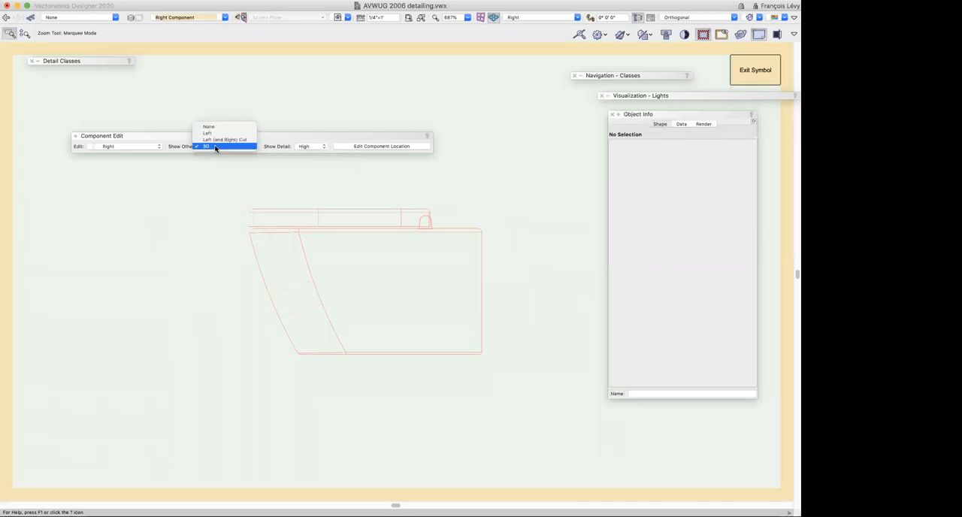
click(128, 197)
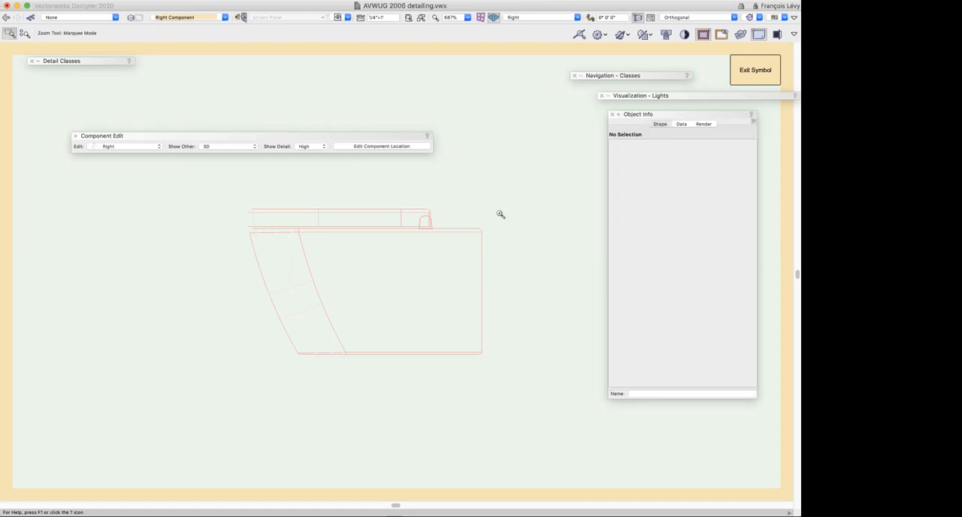
Generate 2D graphics for the Right component from the toilet's 3D component using Hidden Line Rendering
key(x)
right_click(470, 178)
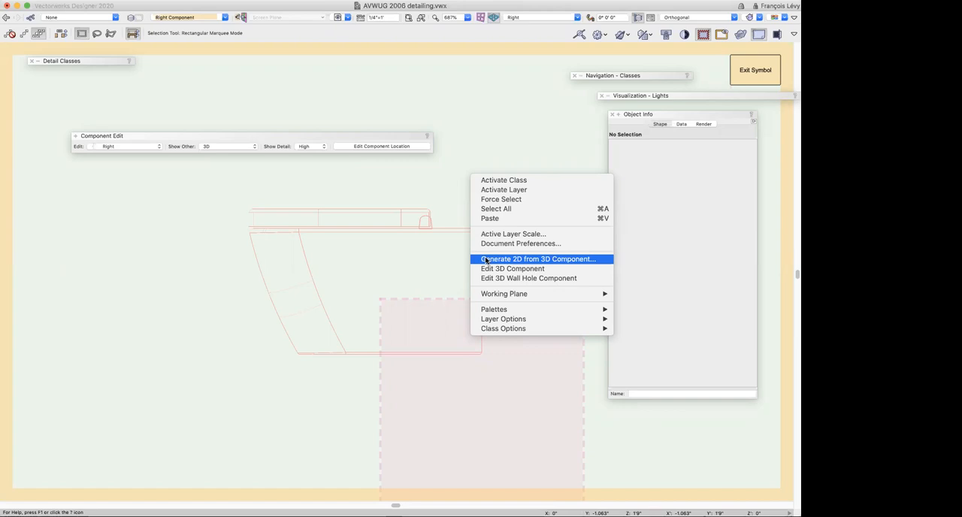
click(450, 262)
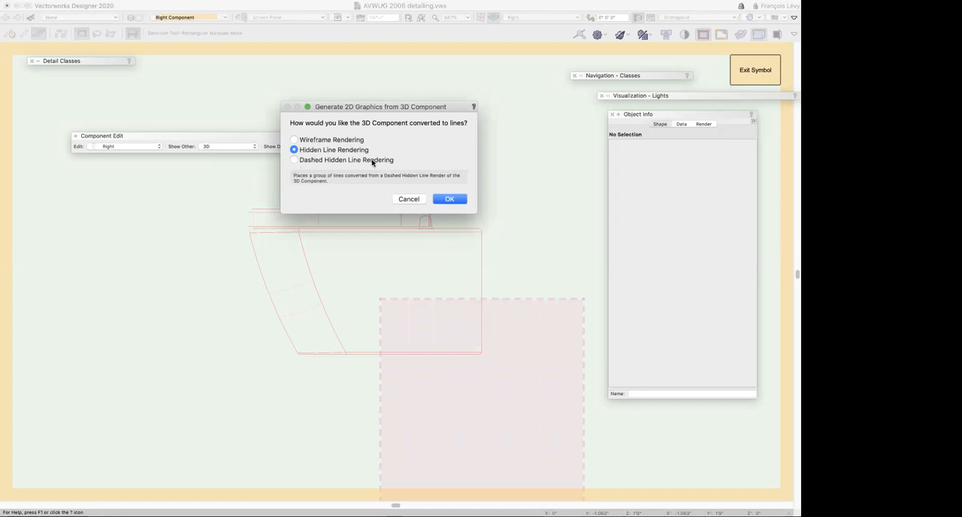
click(448, 199)
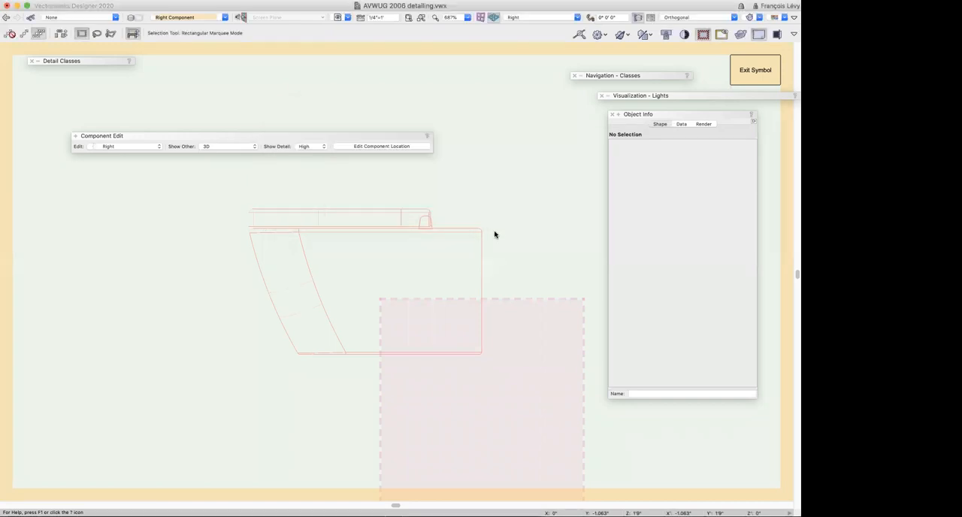
click(247, 356)
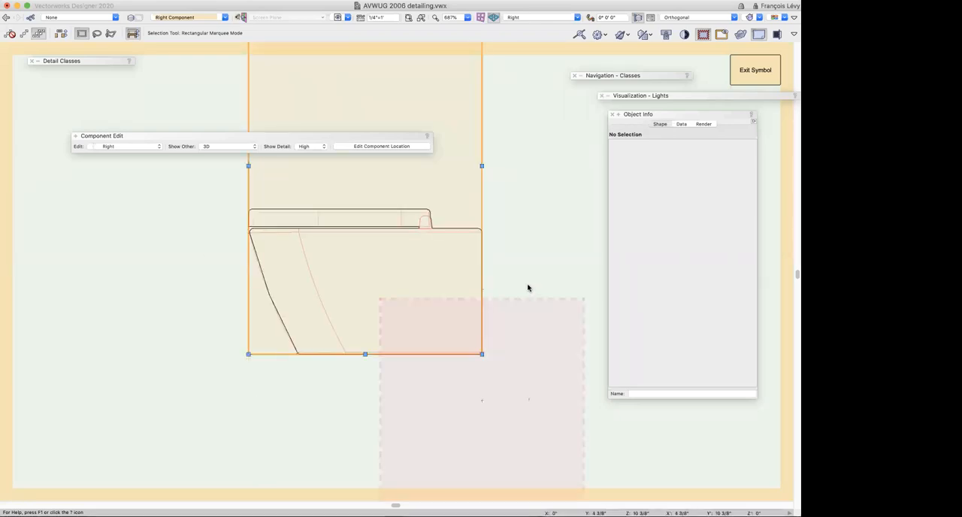
scroll(528, 274, up, 5)
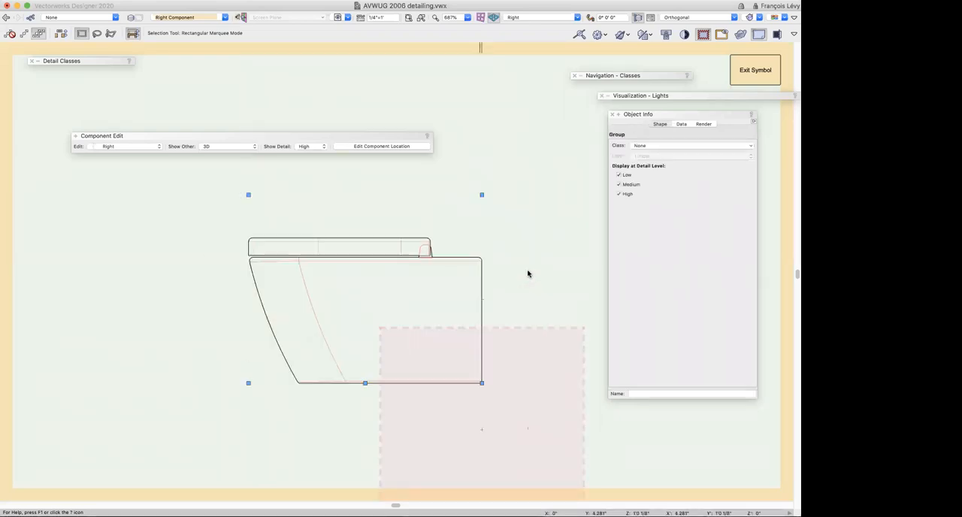
key(super+2)
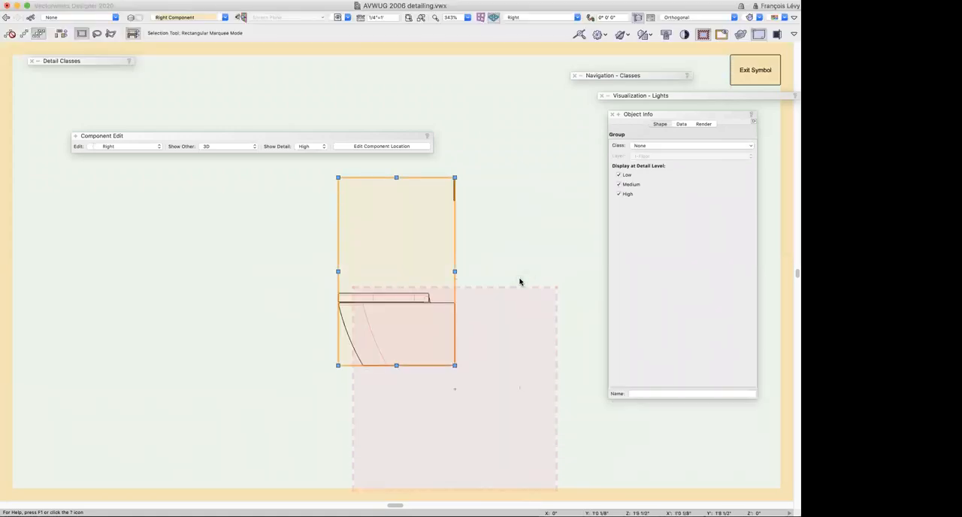
Select the toilet bowl and seat lines inside the generated group, then return to the Right component
key(super+bracketleft)
click(517, 250)
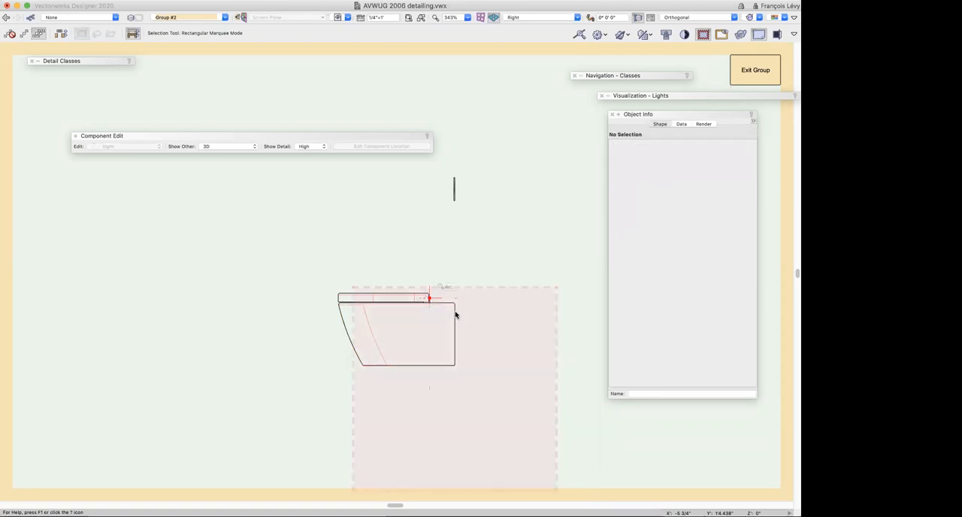
drag(479, 276, 331, 415)
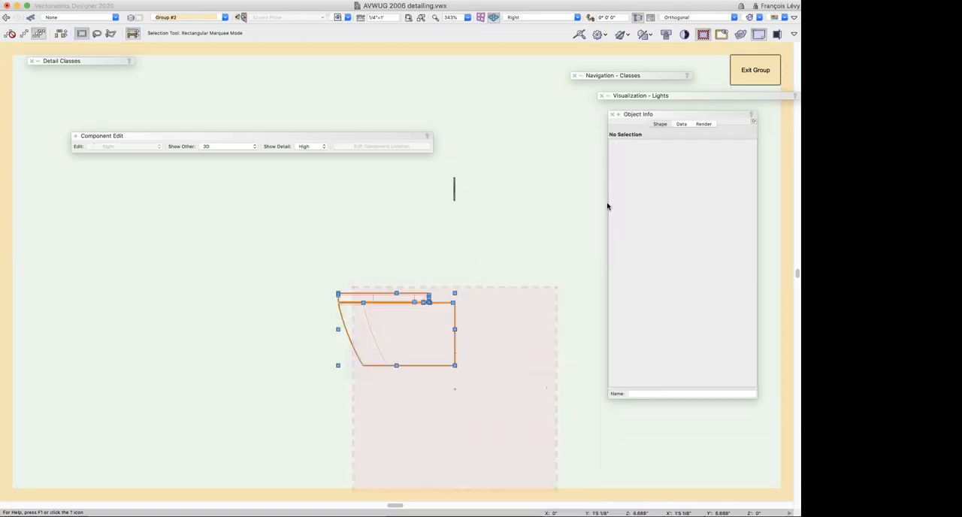
click(755, 69)
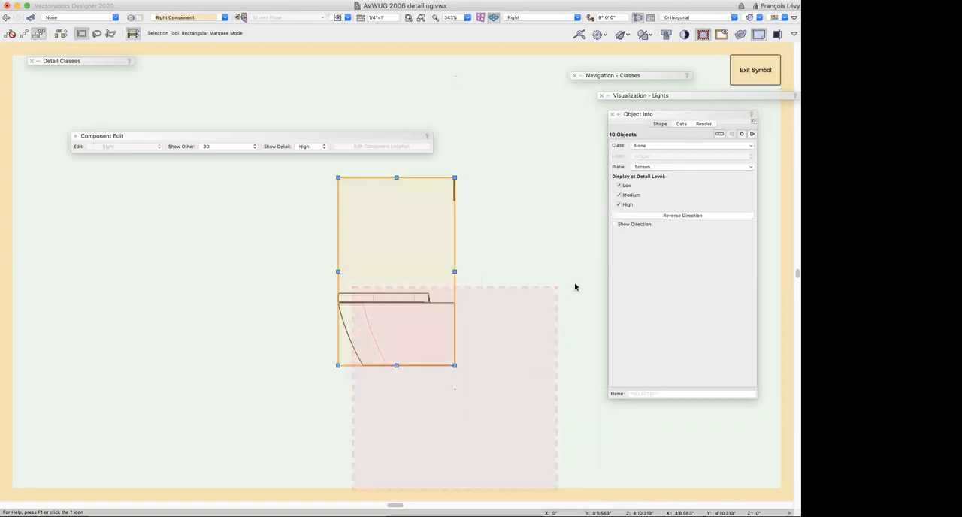
Exit the toilet symbol and view it on the floor layer in Right Isometric
click(741, 76)
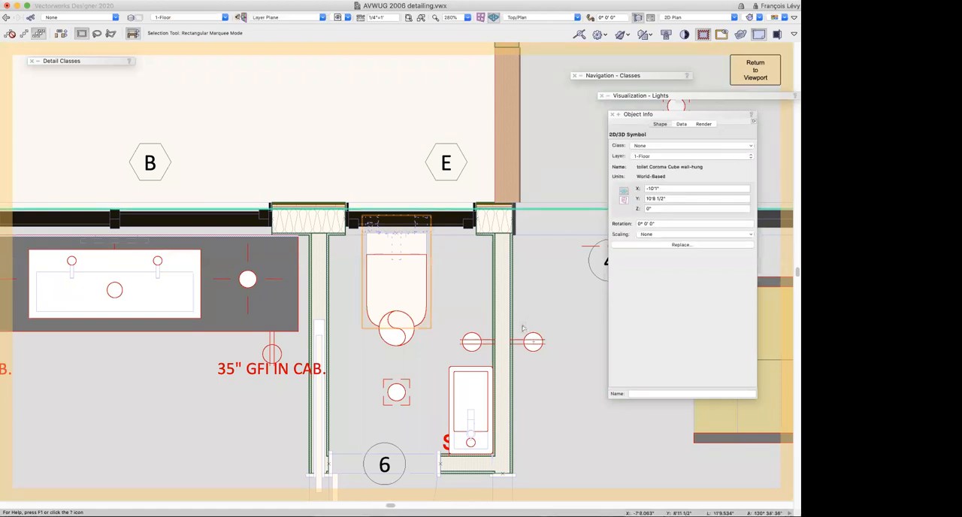
key(3)
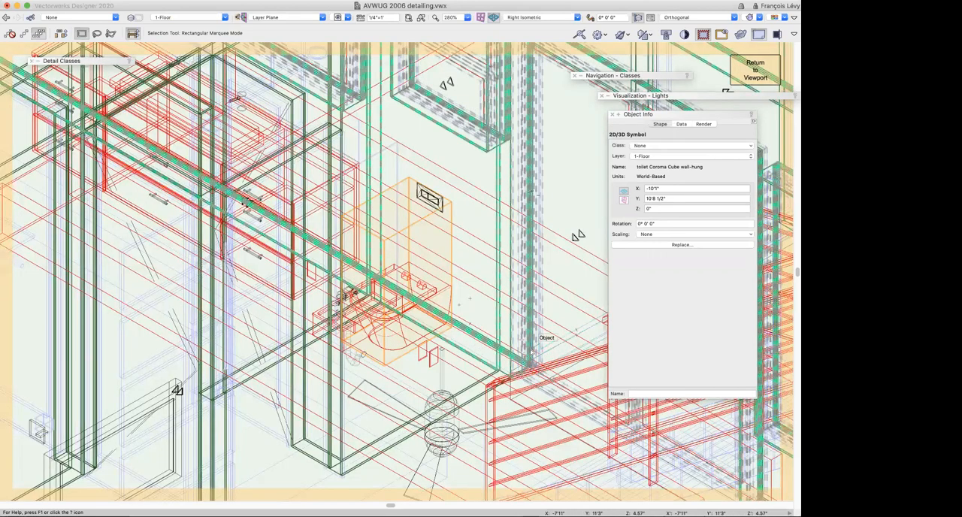
Enter the toilet's group on the 1-Floor layer, view it in Right view, and exit the group
key(super+bracketleft)
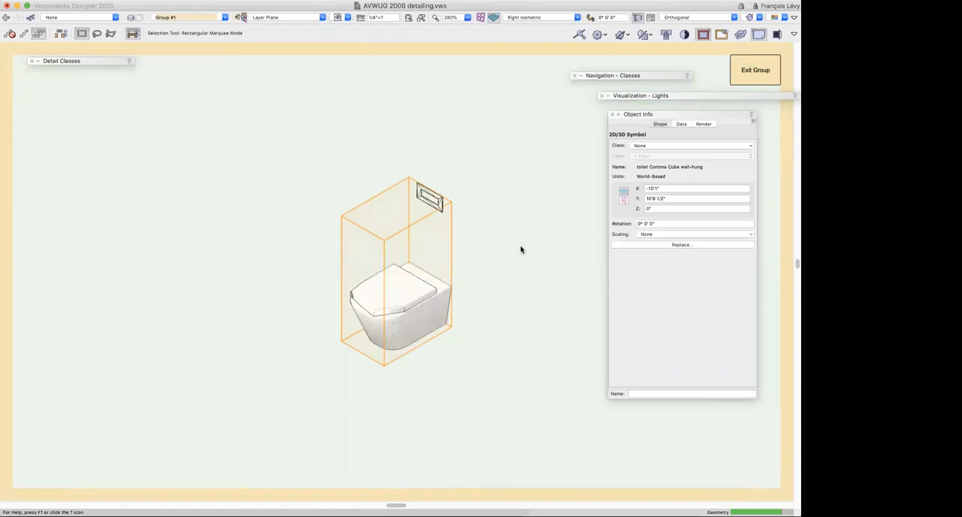
key(super+shift+e)
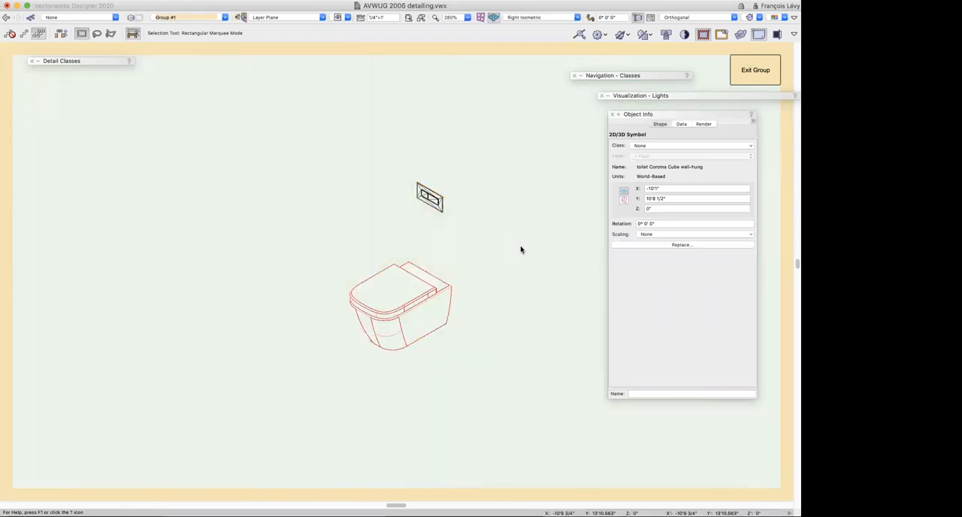
key(KP_6)
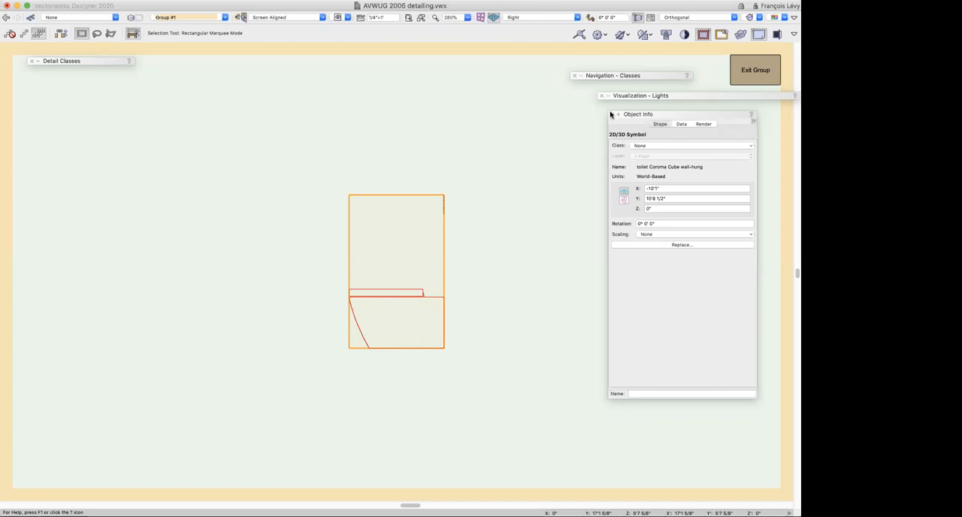
key(super+bracketright)
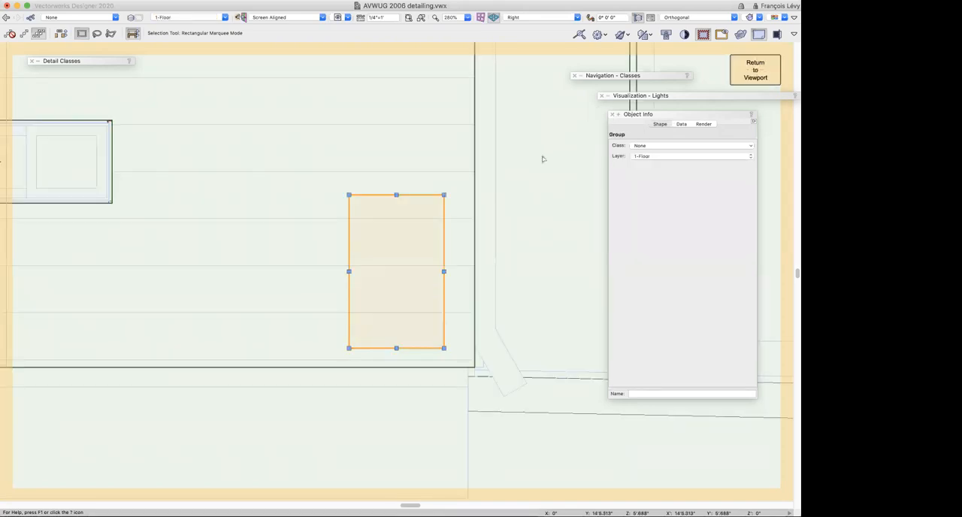
Recall the saved view "1A-1 intro (wall section)" and edit its section viewport with Section In-Place
click(328, 17)
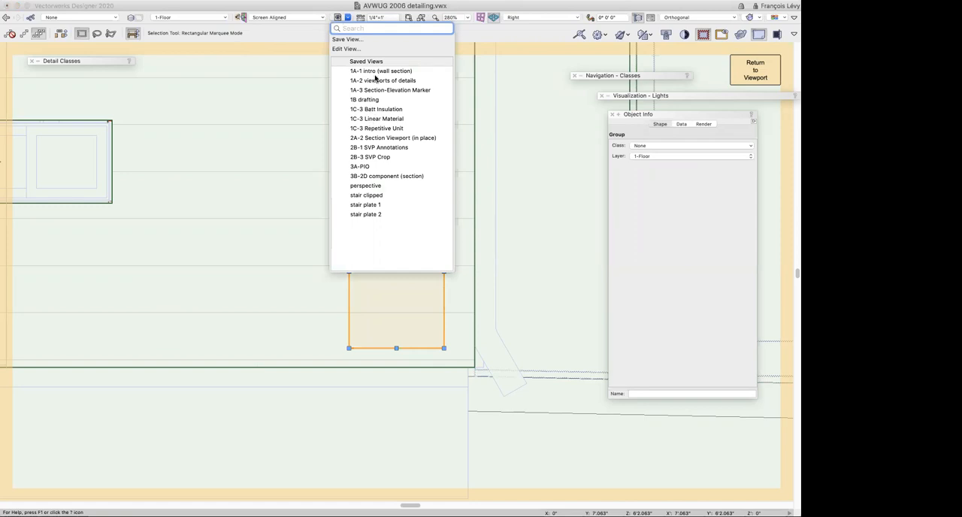
click(375, 72)
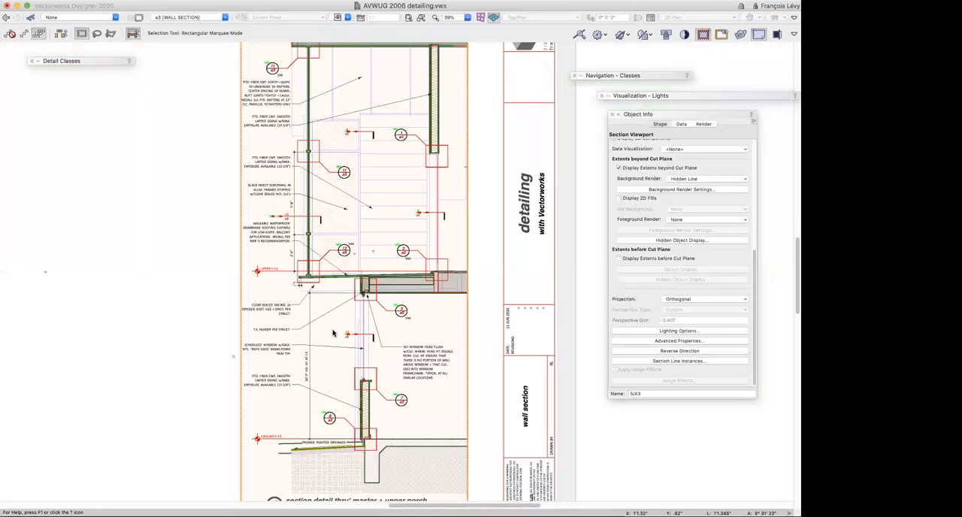
double_click(410, 319)
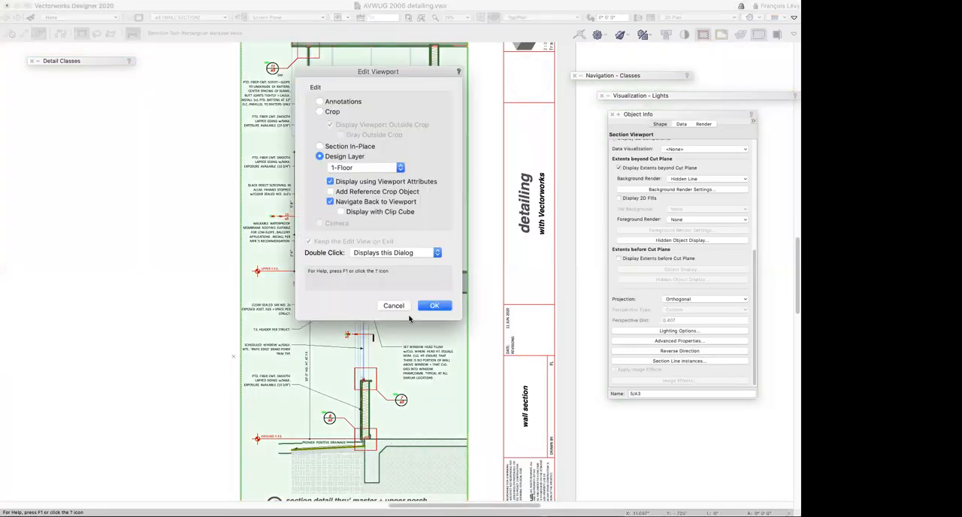
click(345, 103)
click(435, 306)
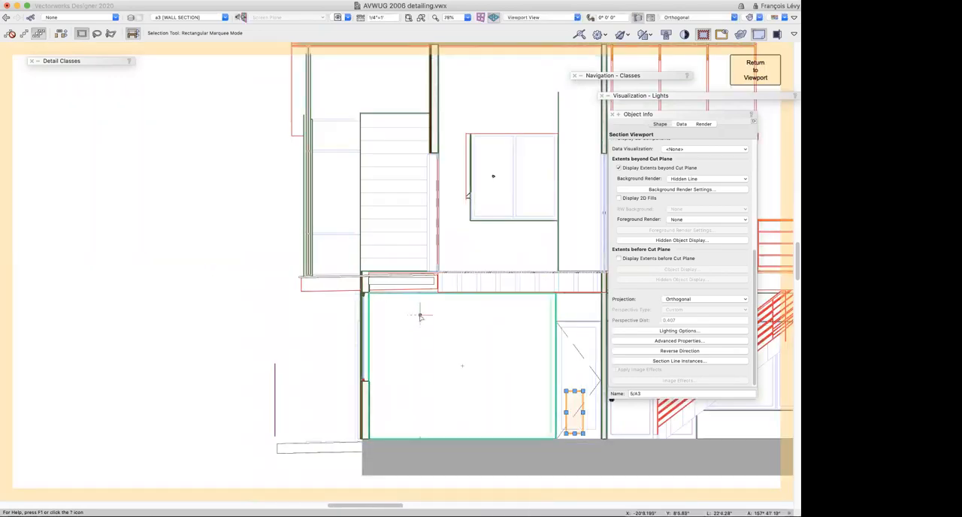
Select the window in the wall at the lower window head and open its Window Settings
key(c)
drag(345, 283, 392, 318)
key(x)
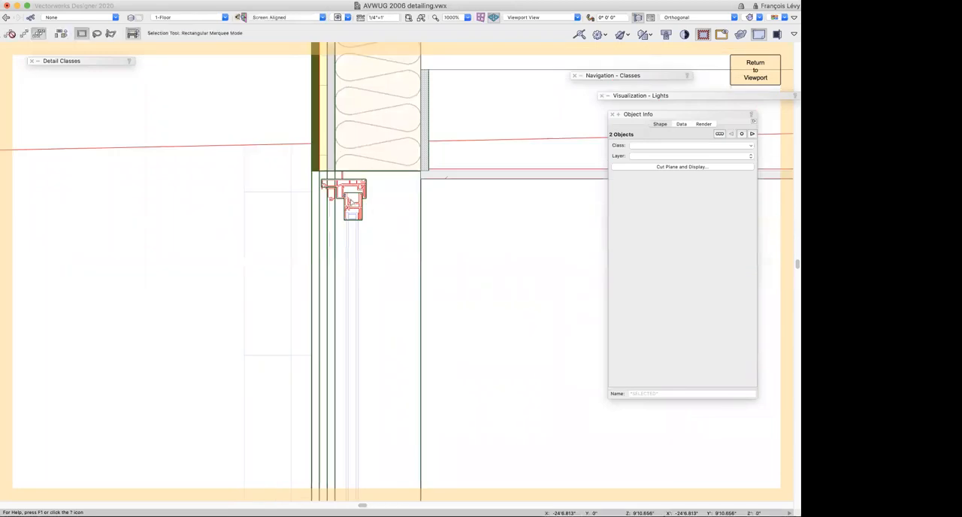
key(shift+c)
drag(332, 215, 417, 293)
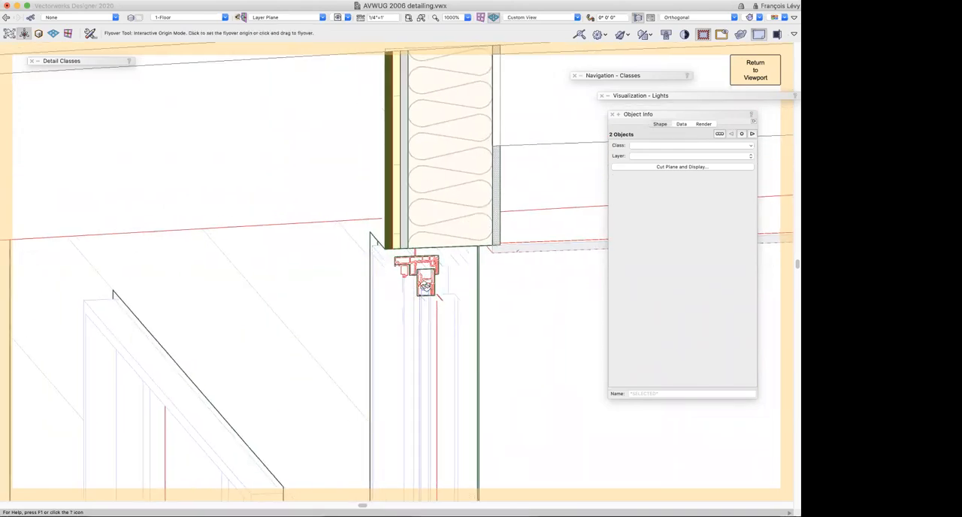
key(x)
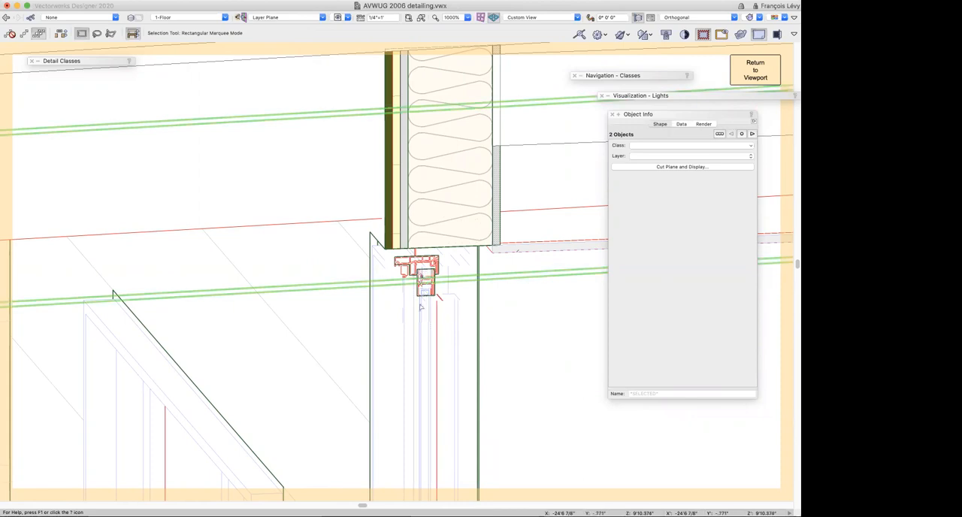
click(426, 297)
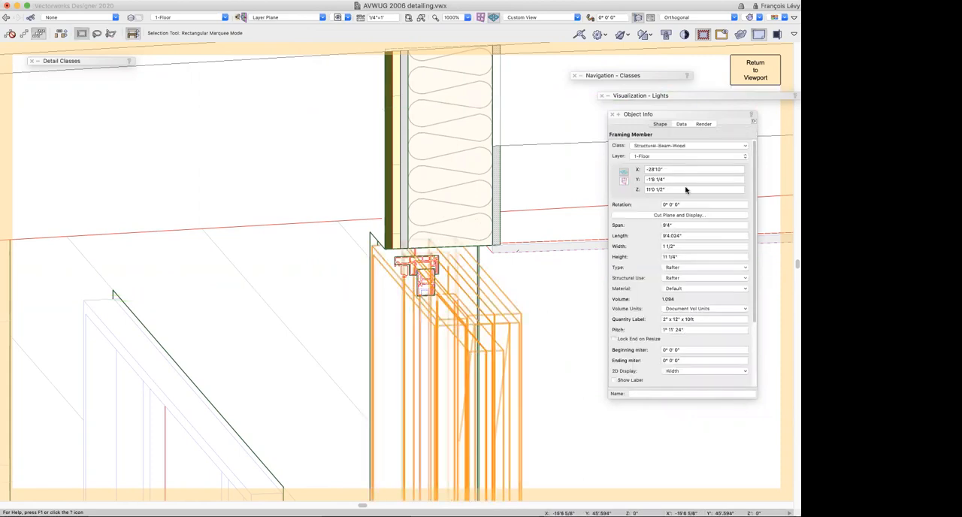
click(486, 251)
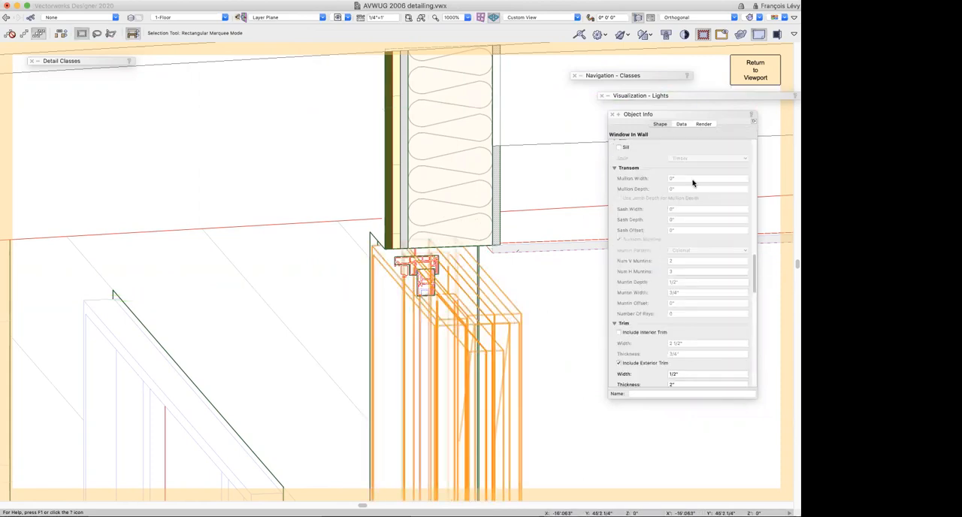
scroll(683, 162, up, 10)
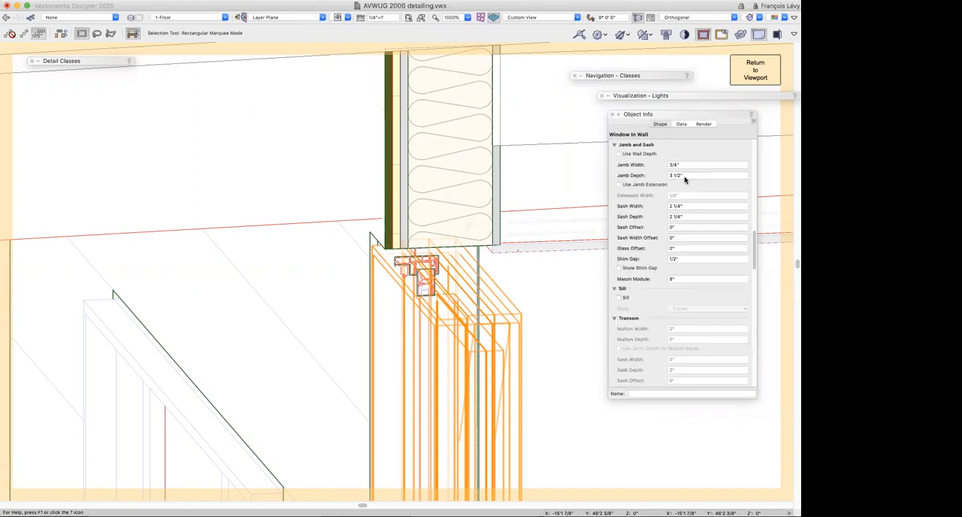
scroll(683, 215, up, 5)
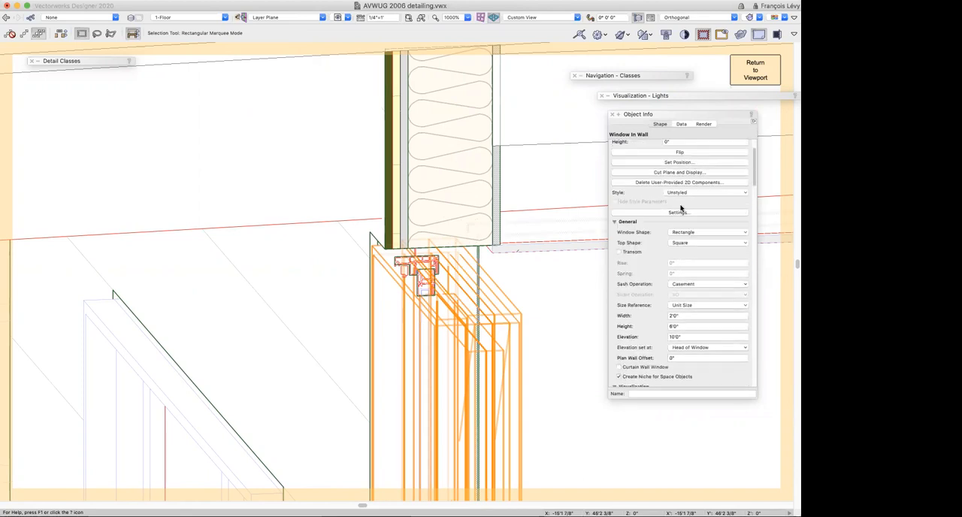
click(679, 213)
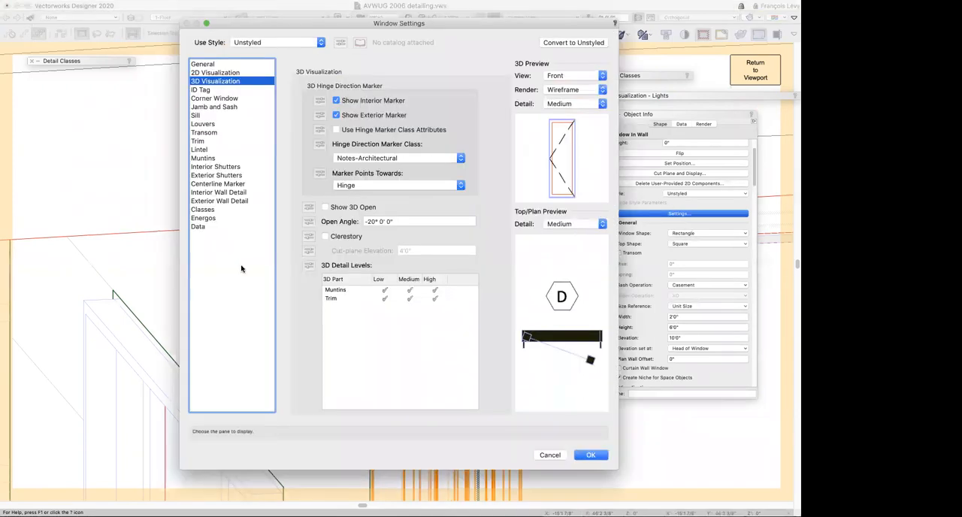
Review the window's 2D Visualization, 3D Visualization, and Jamb and Sash settings, including the available 3D preview views
click(221, 72)
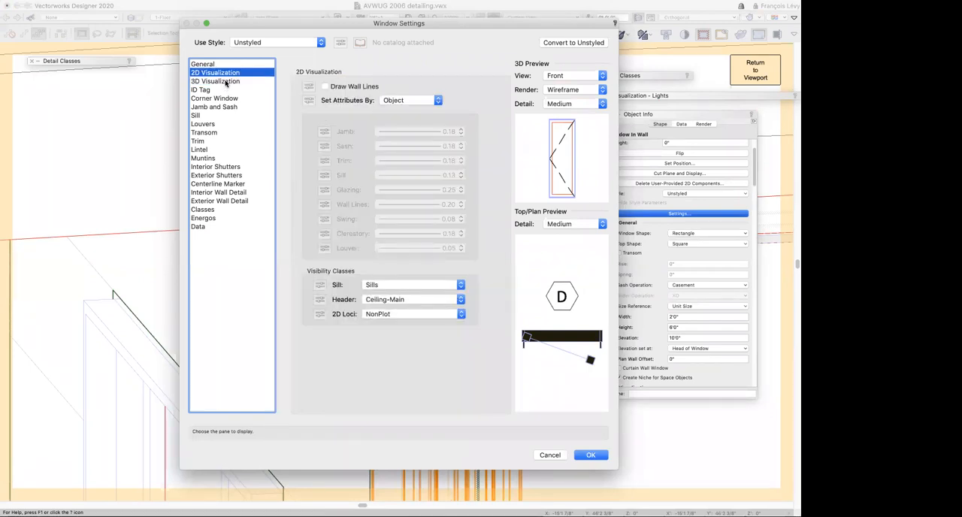
click(223, 81)
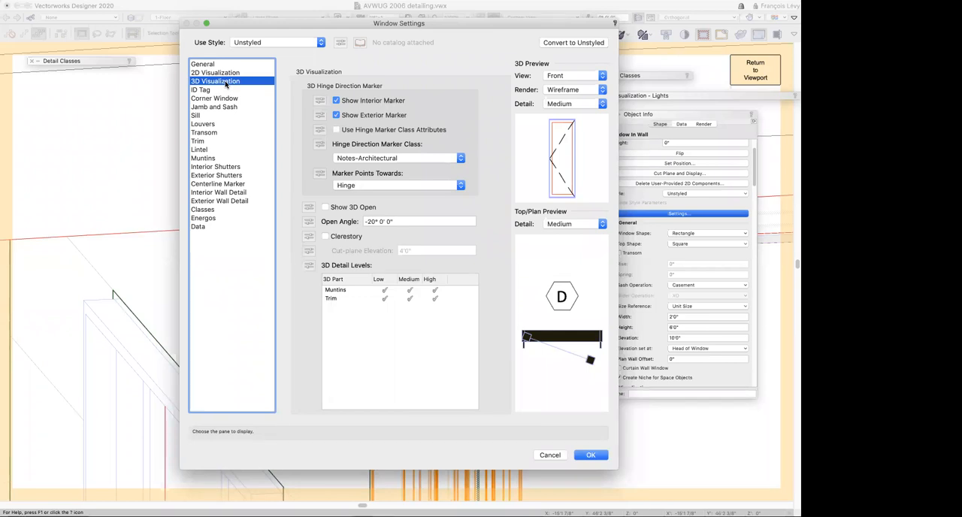
click(573, 76)
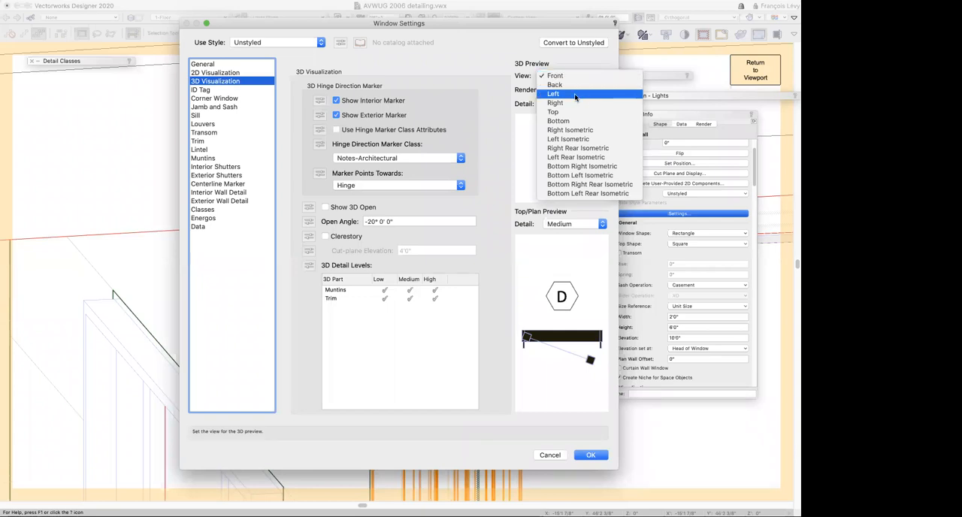
click(475, 70)
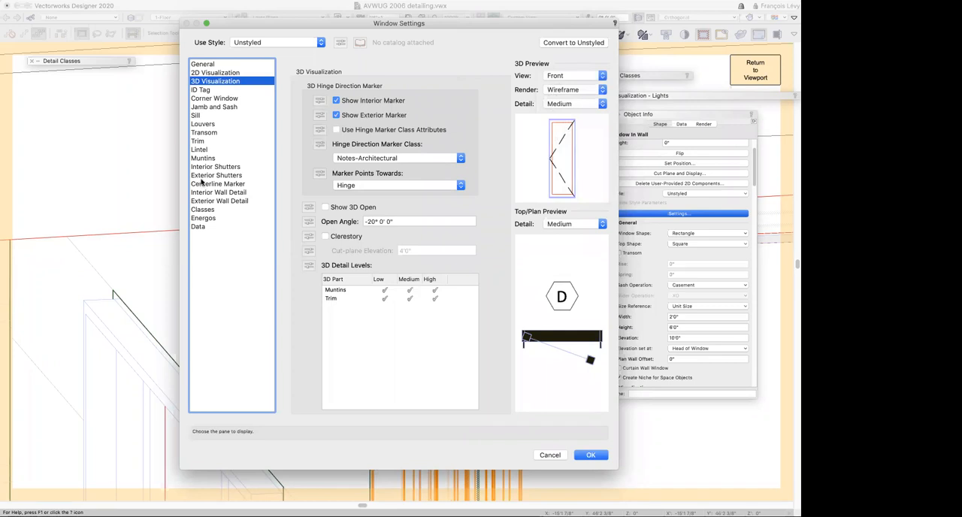
click(226, 109)
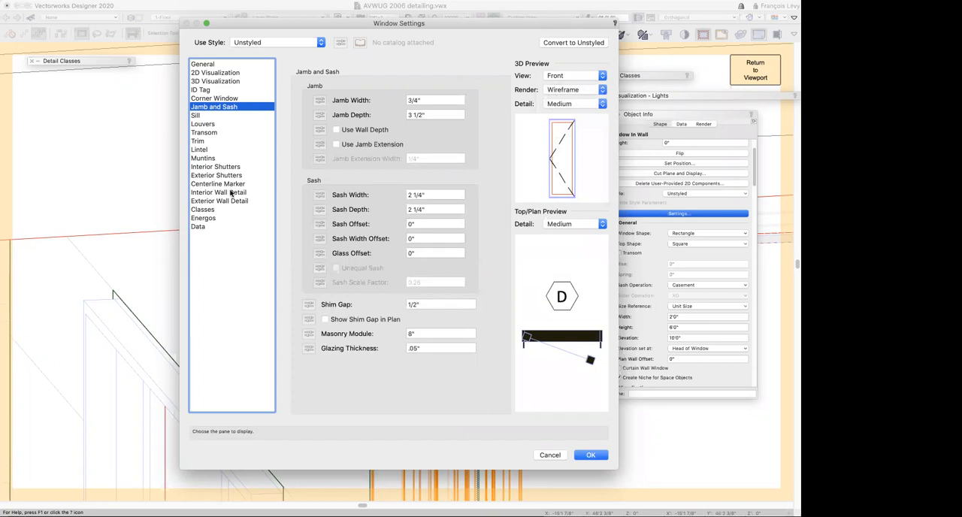
click(219, 81)
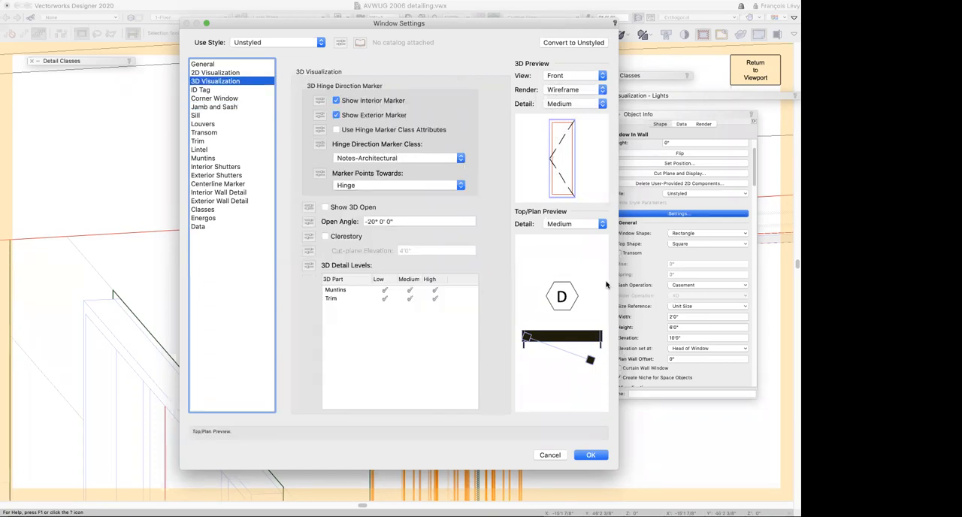
Compare the window's Top/Plan preview at Low, Medium and High detail, leaving it on High
click(585, 225)
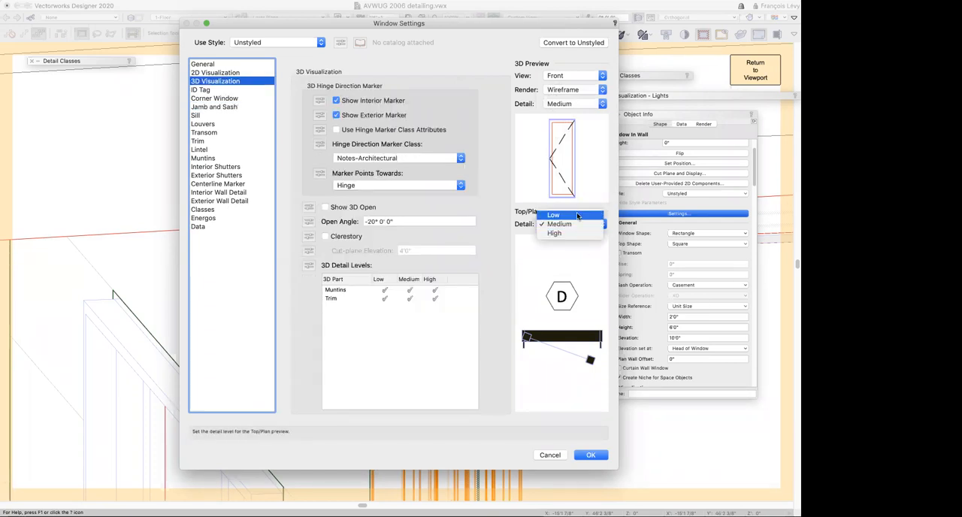
click(577, 217)
click(575, 226)
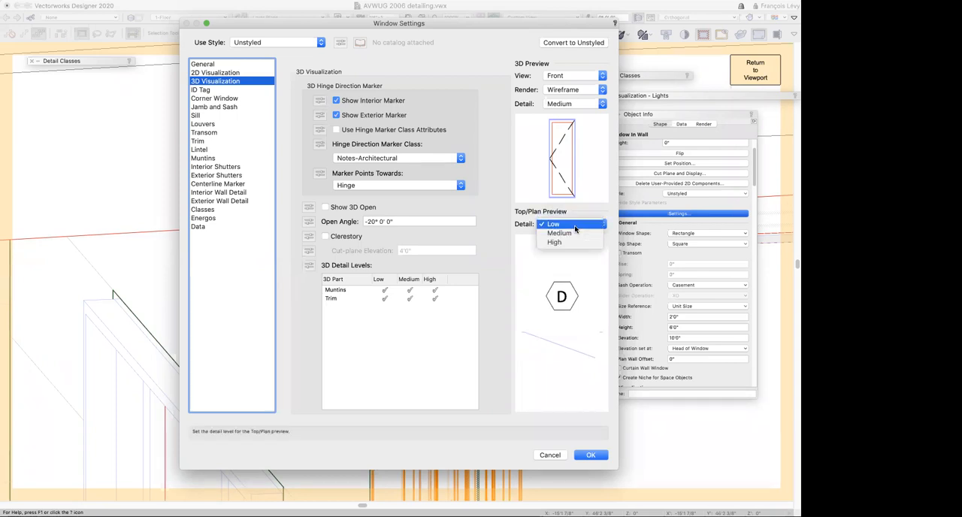
click(575, 235)
click(574, 226)
click(573, 234)
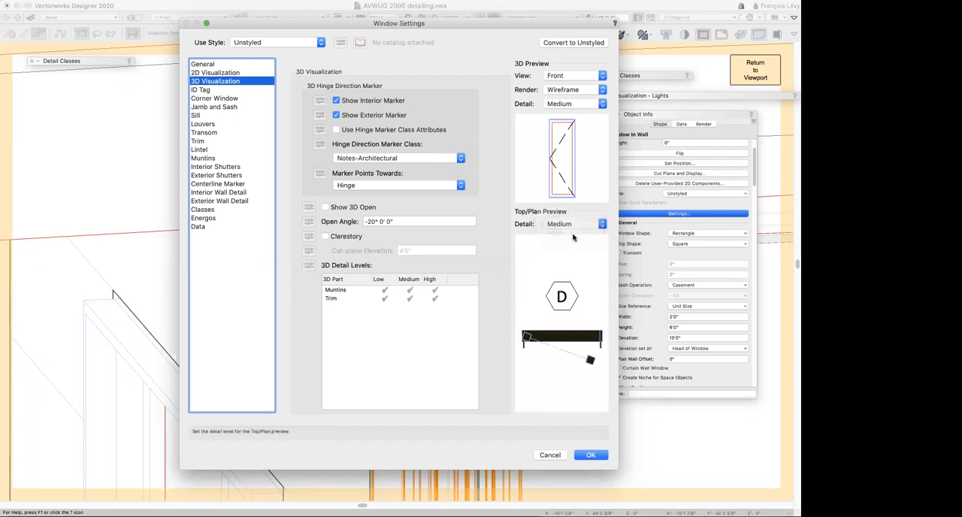
click(570, 225)
click(560, 234)
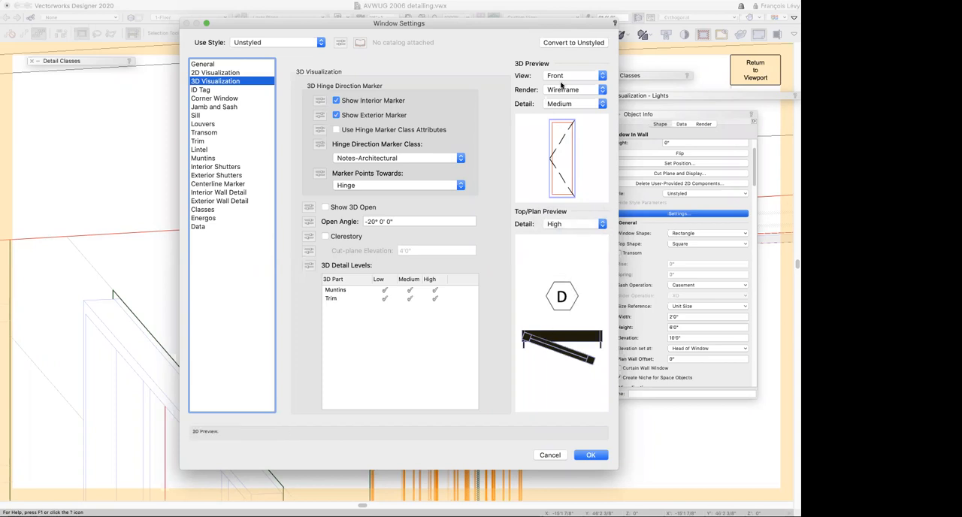
click(589, 224)
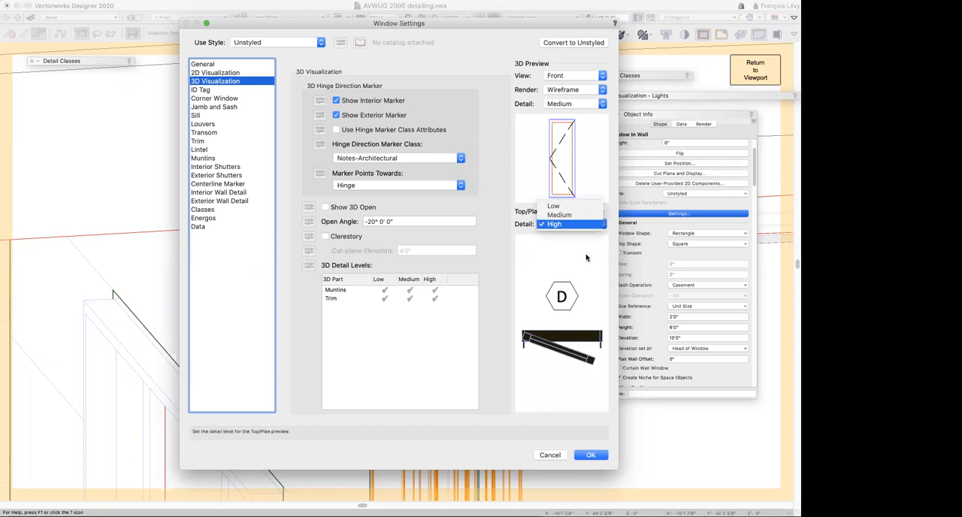
click(571, 224)
Check the 3D preview views plus the Interior Wall Detail and 2D Visualization settings, and accept the Window Settings
click(569, 76)
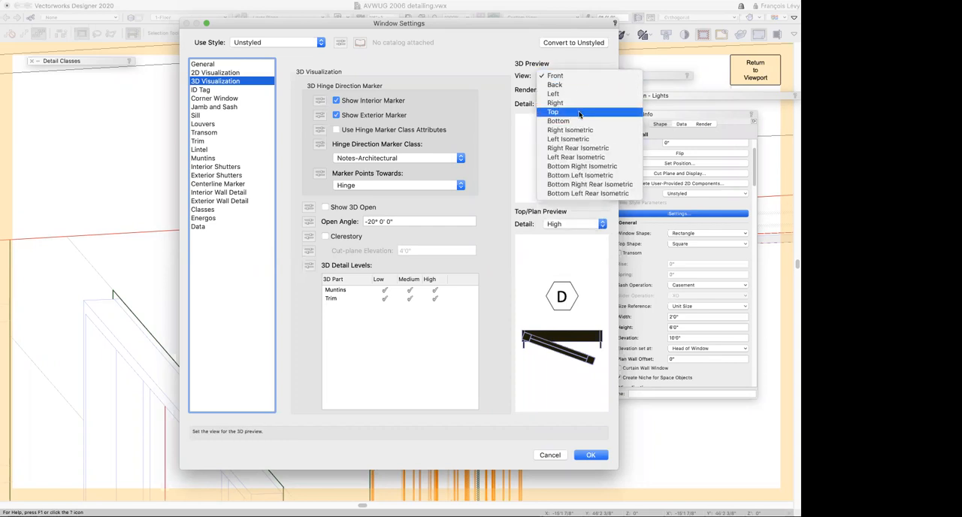
click(528, 149)
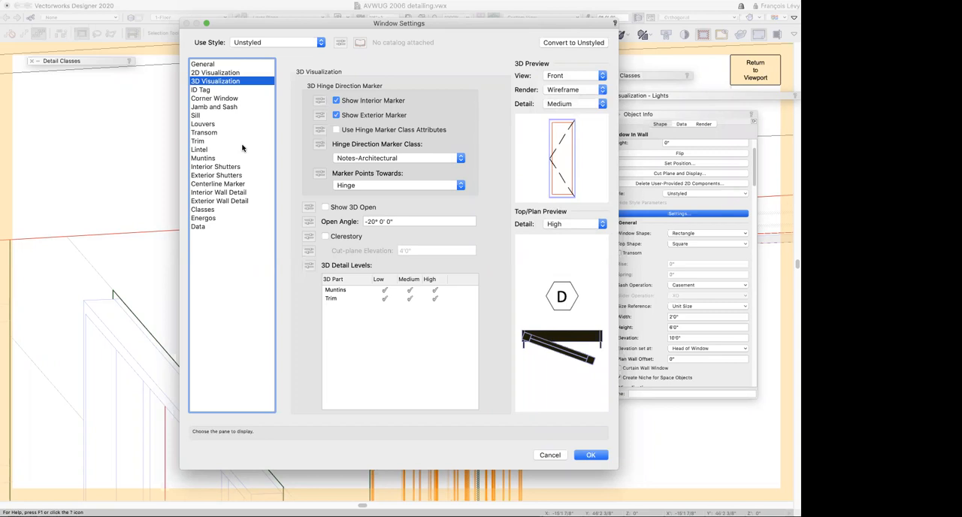
click(241, 193)
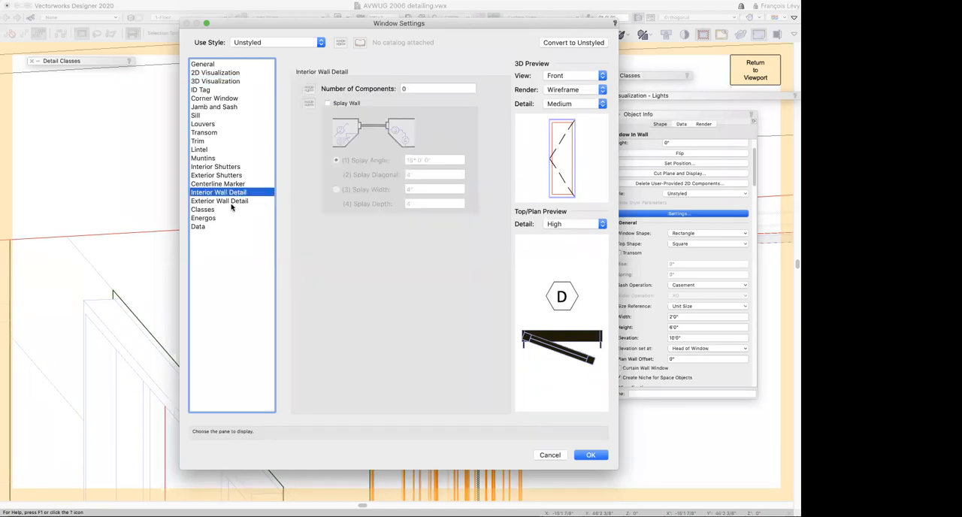
click(230, 73)
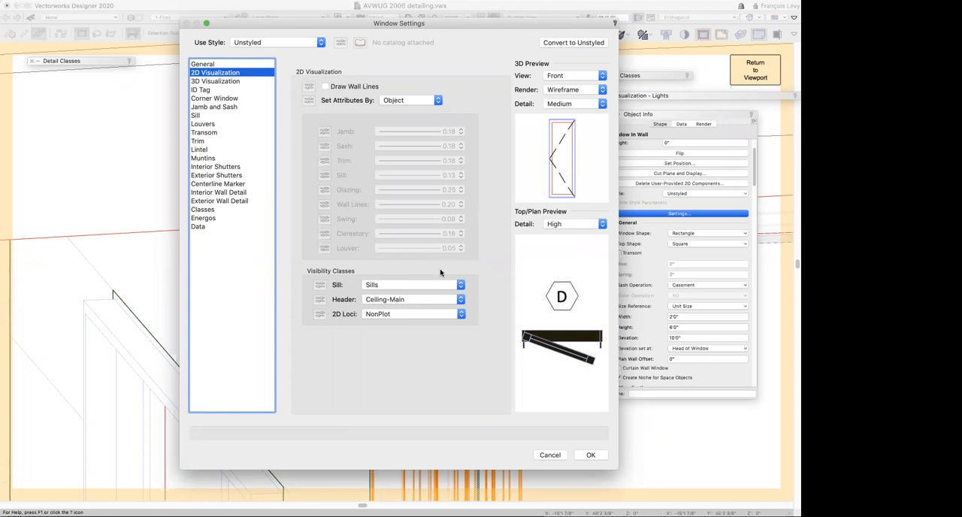
click(207, 24)
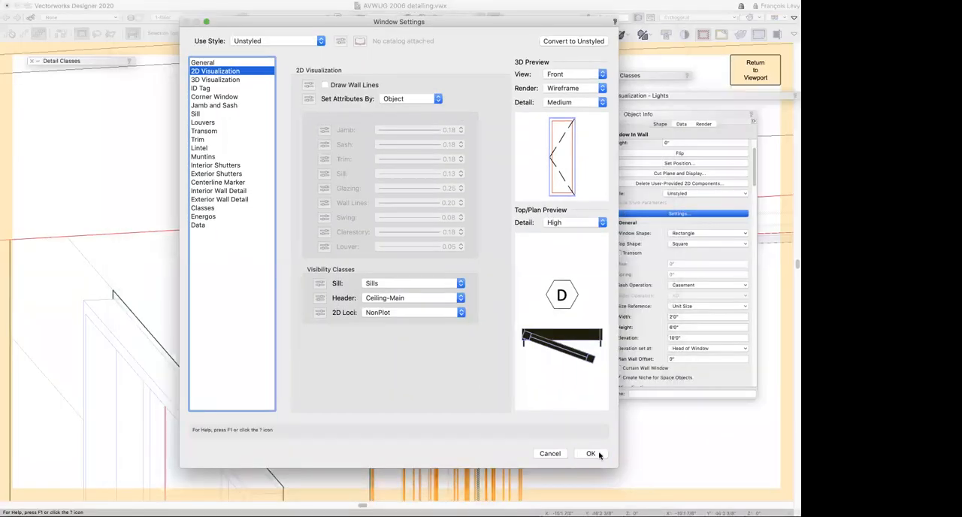
click(592, 454)
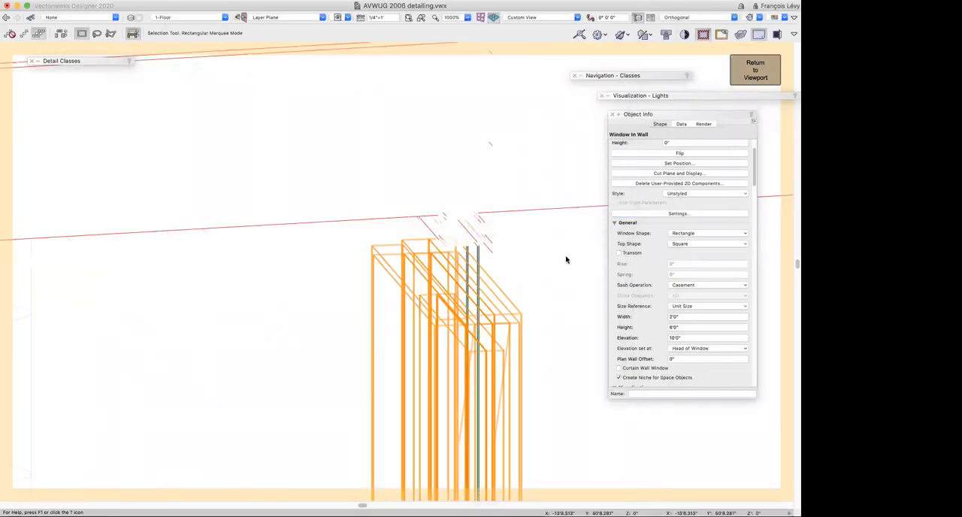
Return to the wall section viewport, check the Annotations, Crop and Design Layer edit options, and open it for Section In-Place editing
click(753, 79)
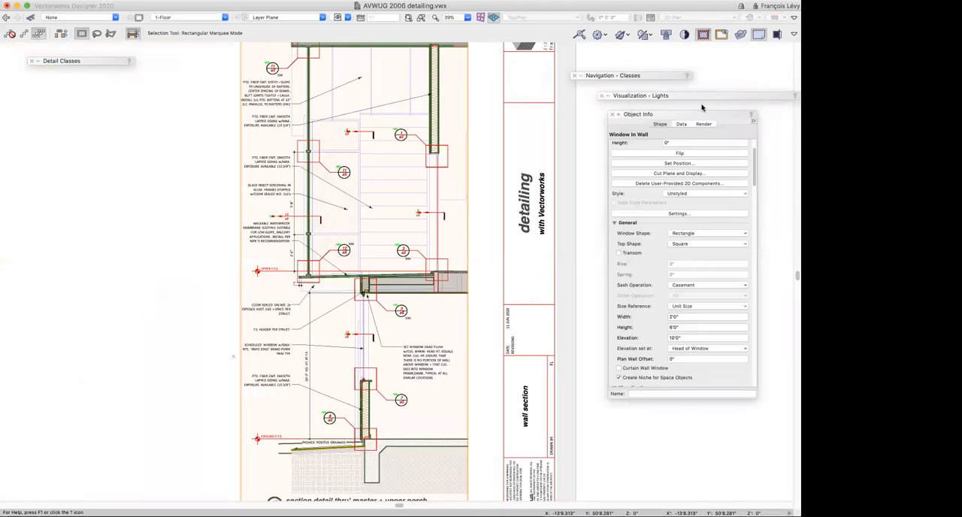
double_click(435, 205)
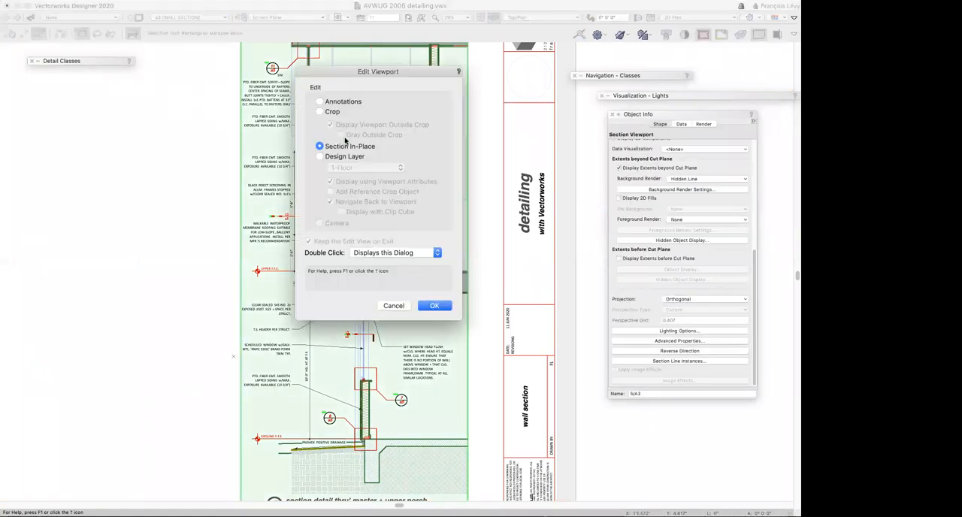
click(323, 102)
click(321, 112)
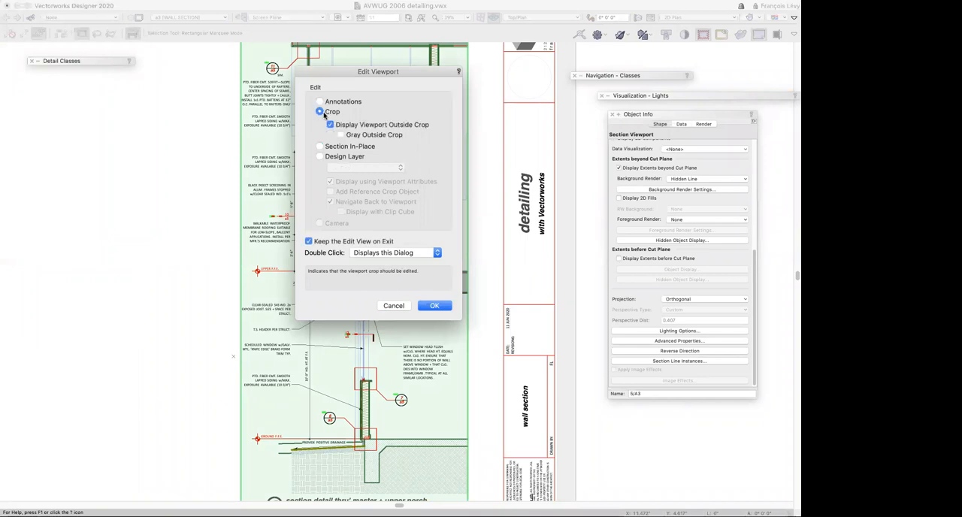
click(327, 159)
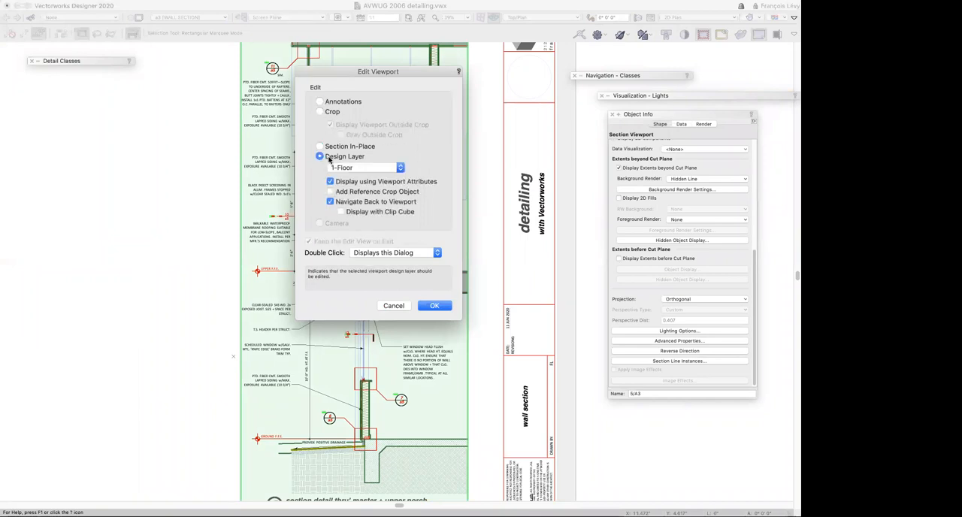
click(329, 149)
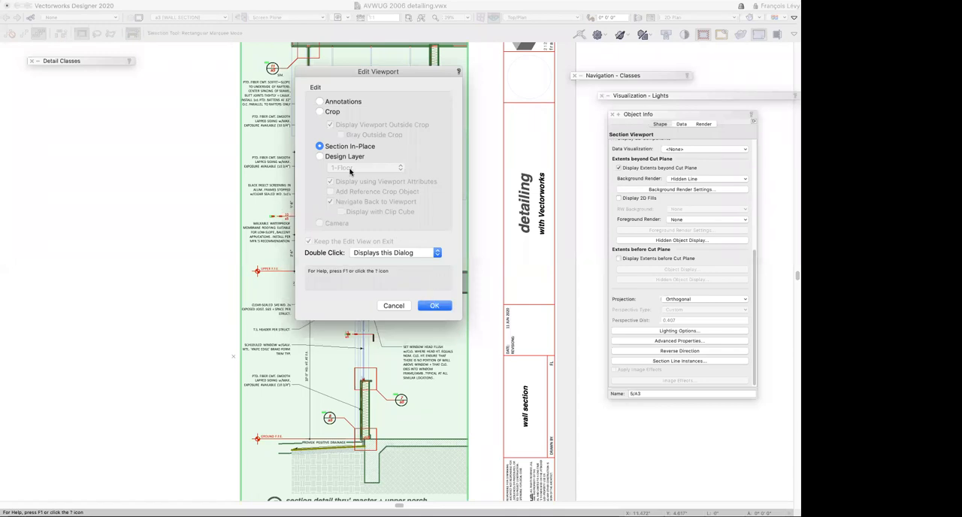
click(434, 305)
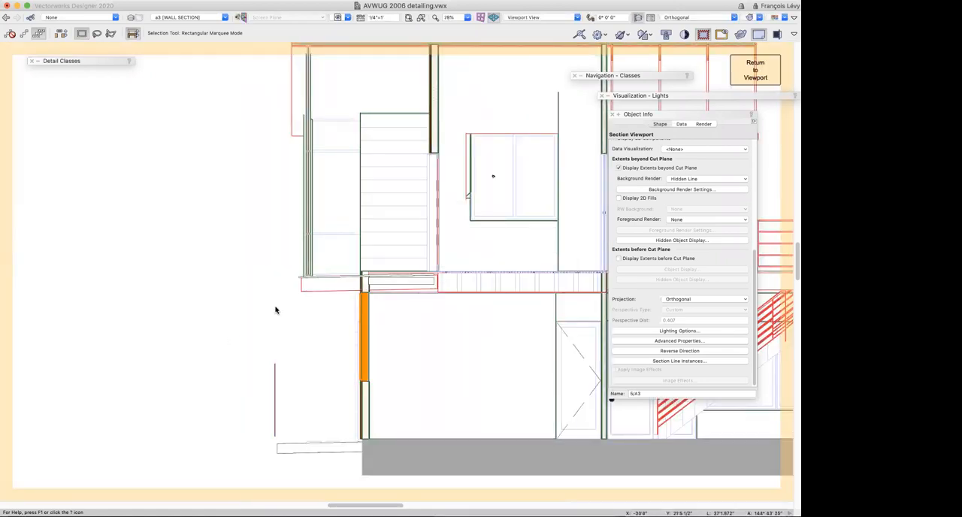
Set the height of the upper-floor swing door at the porch to 80 inches, return to the viewport and deselect it
key(shift+c)
drag(271, 333, 386, 368)
scroll(386, 368, right, 5)
scroll(386, 367, up, 3)
scroll(386, 367, right, 5)
scroll(386, 367, down, 5)
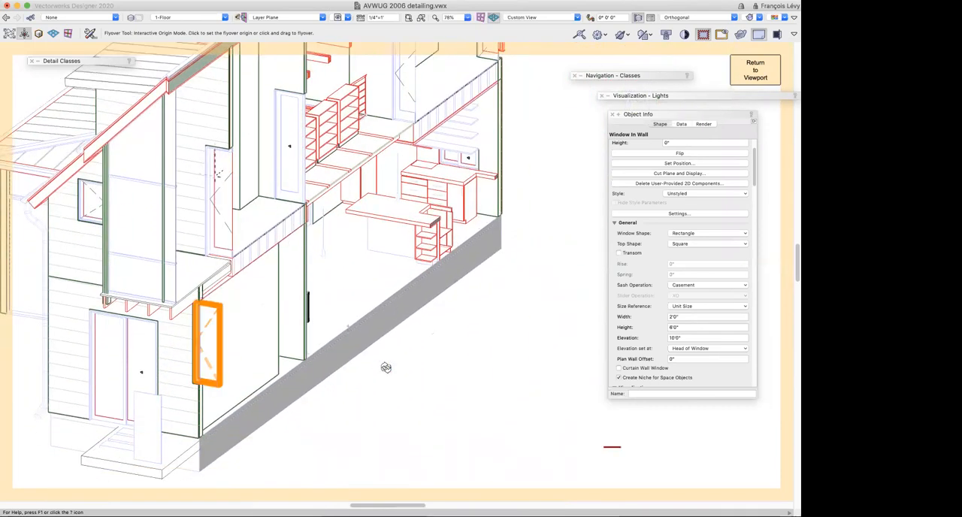
key(x)
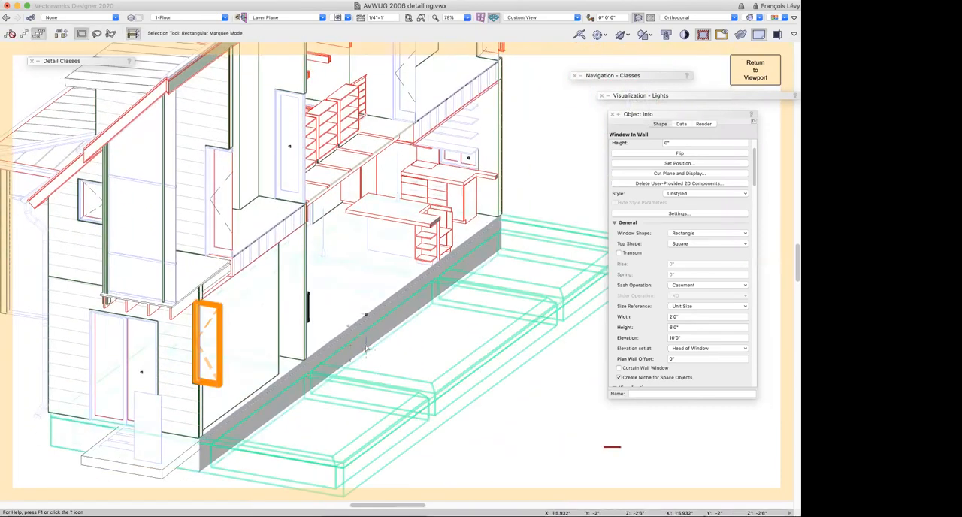
click(460, 173)
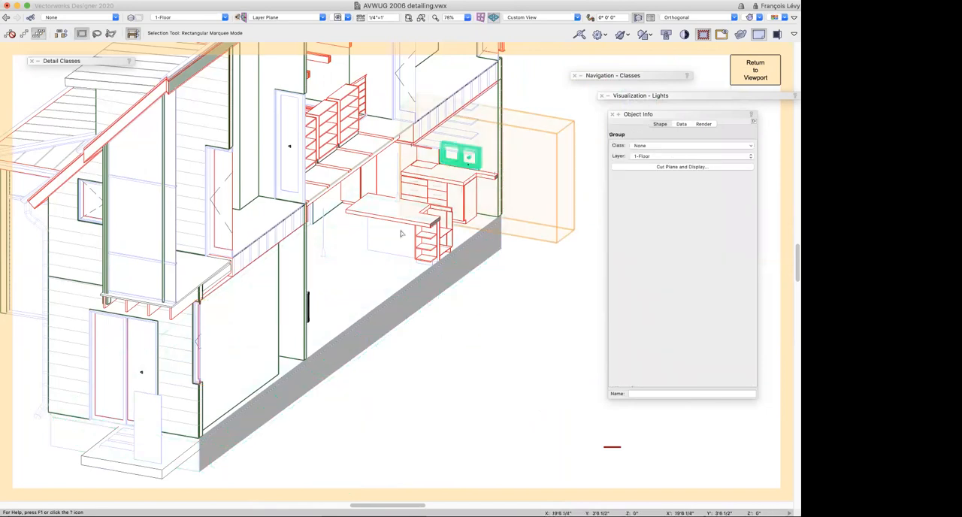
click(220, 216)
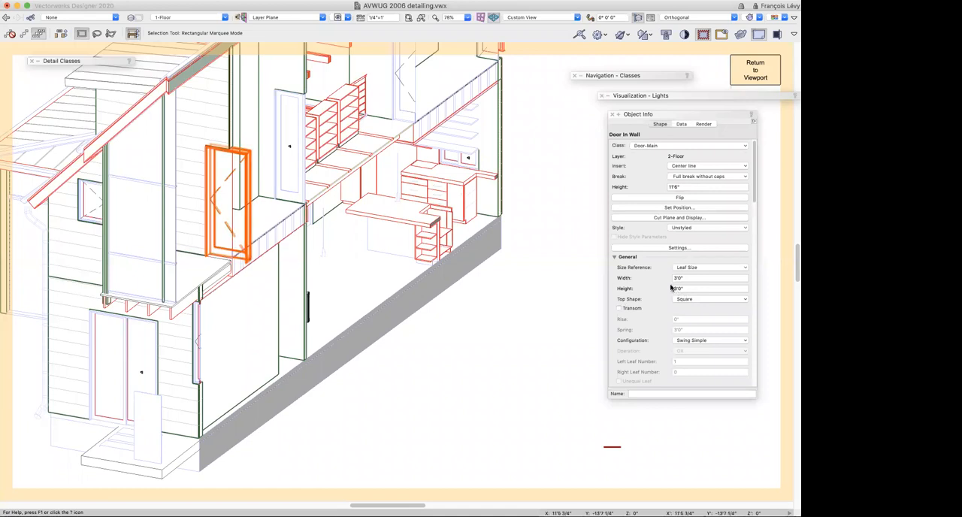
click(678, 290)
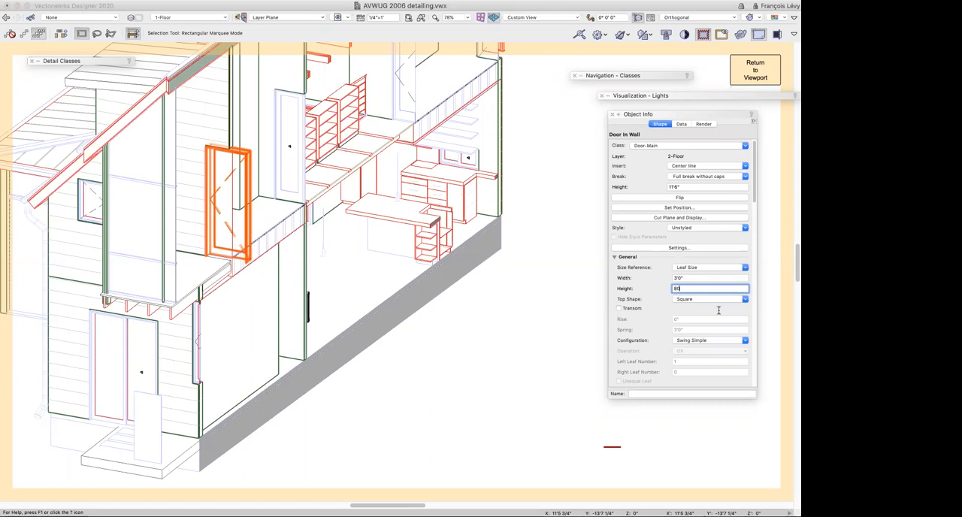
text(80)
key(Tab)
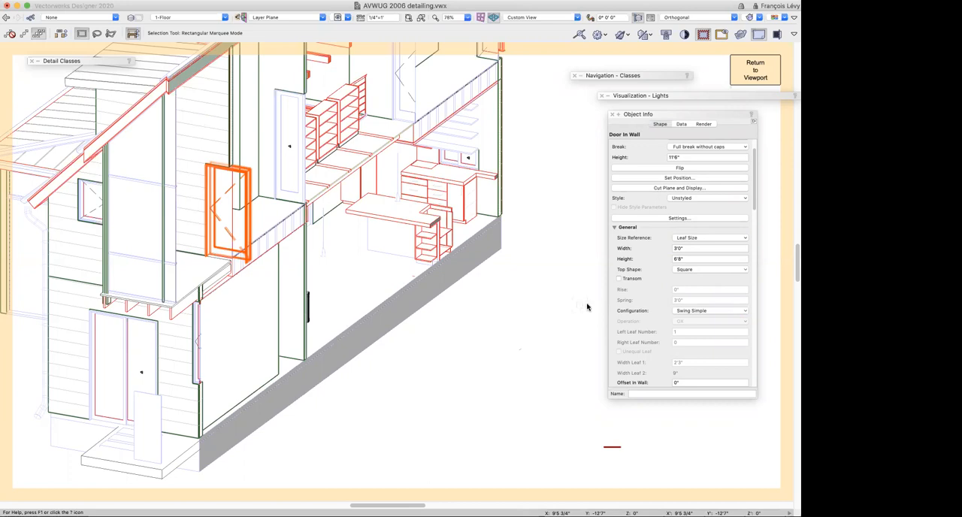
click(763, 76)
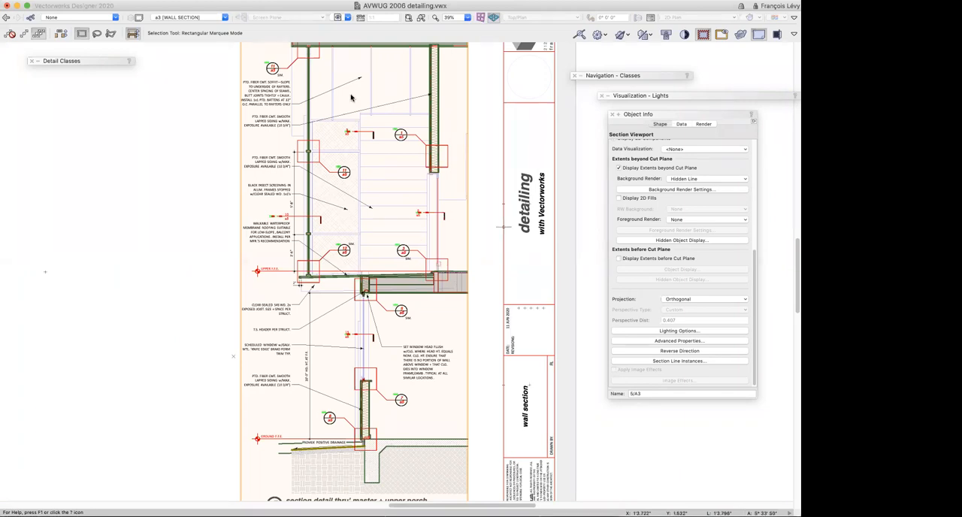
click(160, 265)
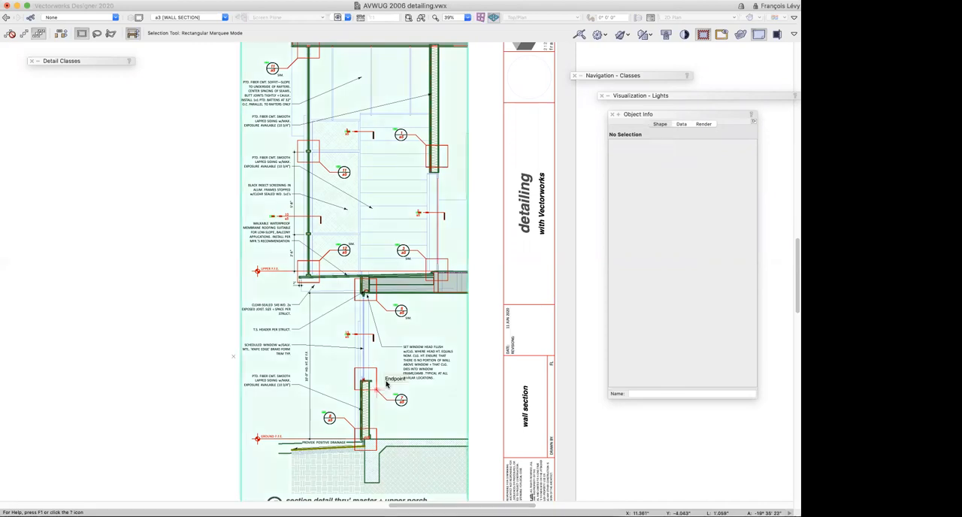
Examine the section viewport closely at the lower window sill, the window head and the porch door threshold
key(c)
drag(389, 360, 336, 410)
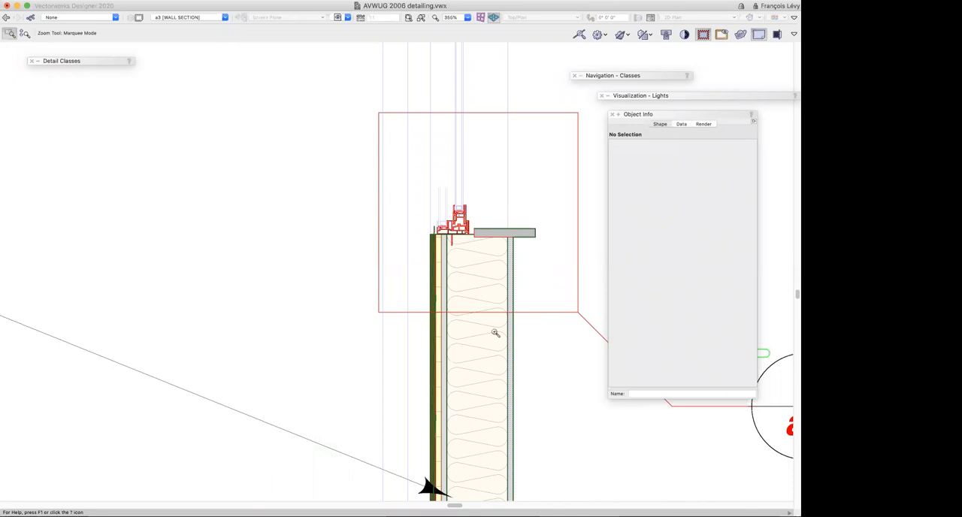
scroll(496, 328, up, 6)
scroll(496, 328, up, 4)
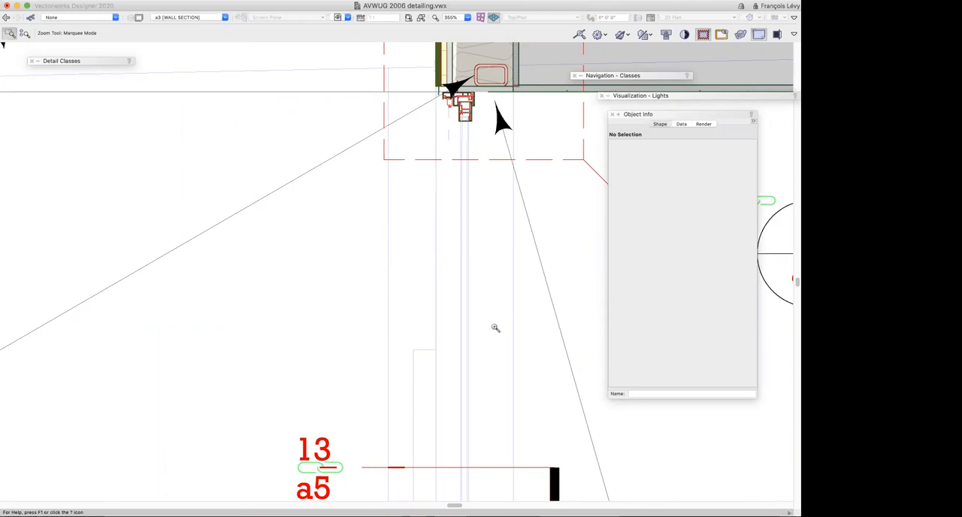
scroll(496, 327, right, 6)
scroll(496, 327, up, 3)
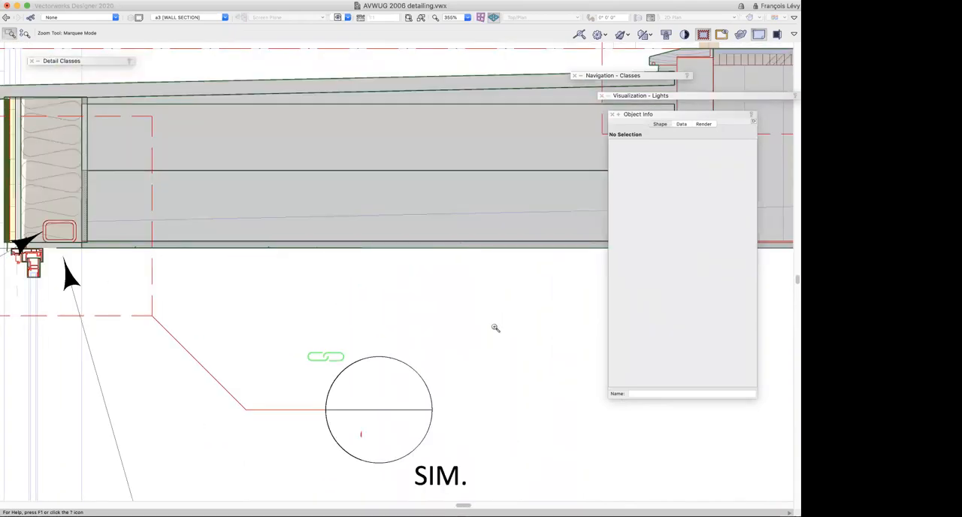
scroll(496, 328, right, 3)
scroll(518, 162, up, 1)
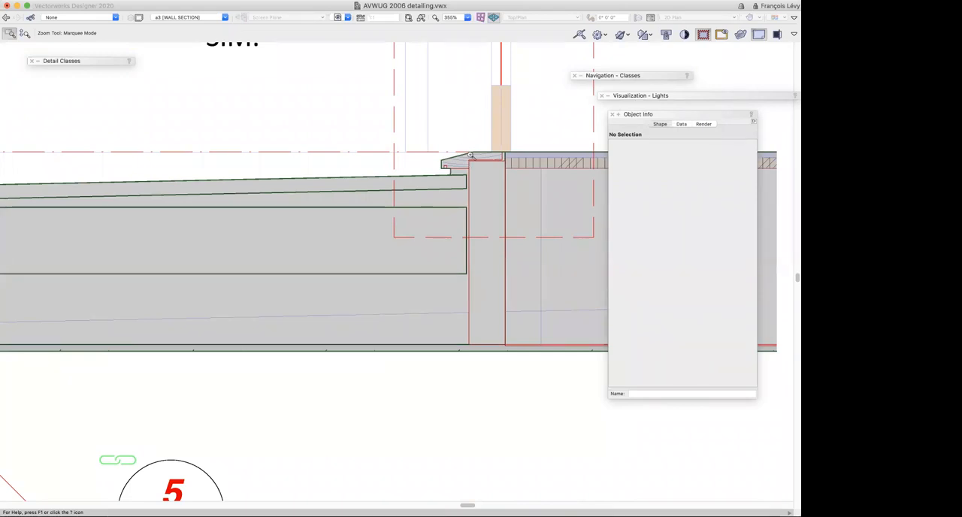
scroll(472, 156, up, 10)
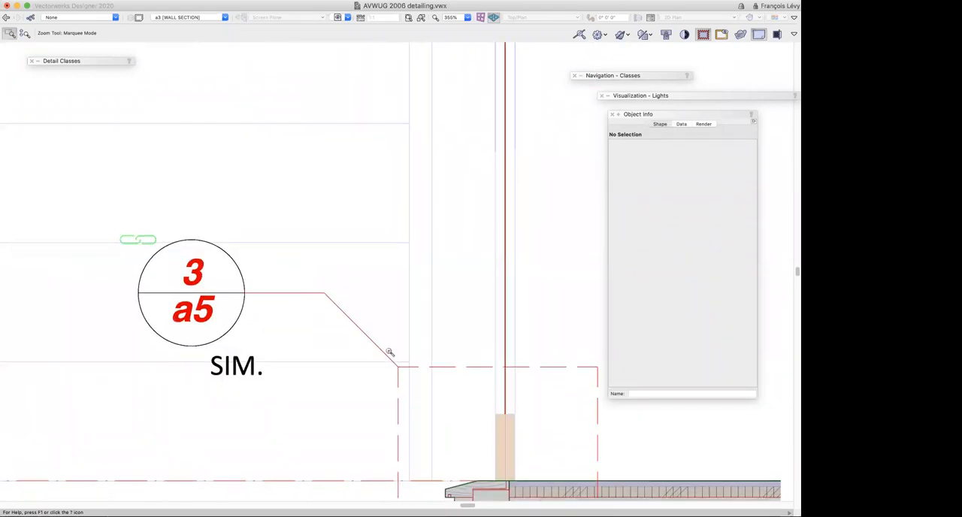
scroll(390, 352, down, 3)
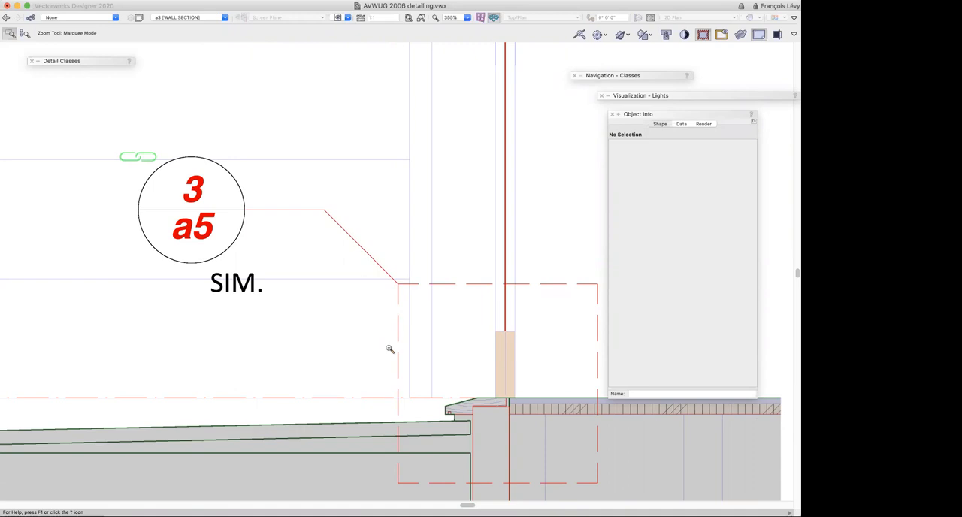
Switch to sheet layer a5 [DETAILS] and look over its detail viewports
click(223, 17)
click(188, 80)
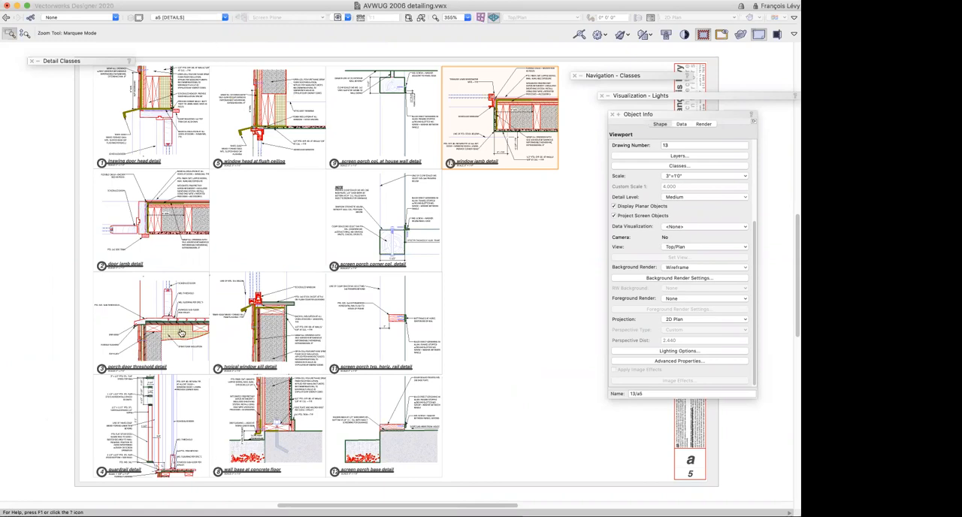
key(super+Tab)
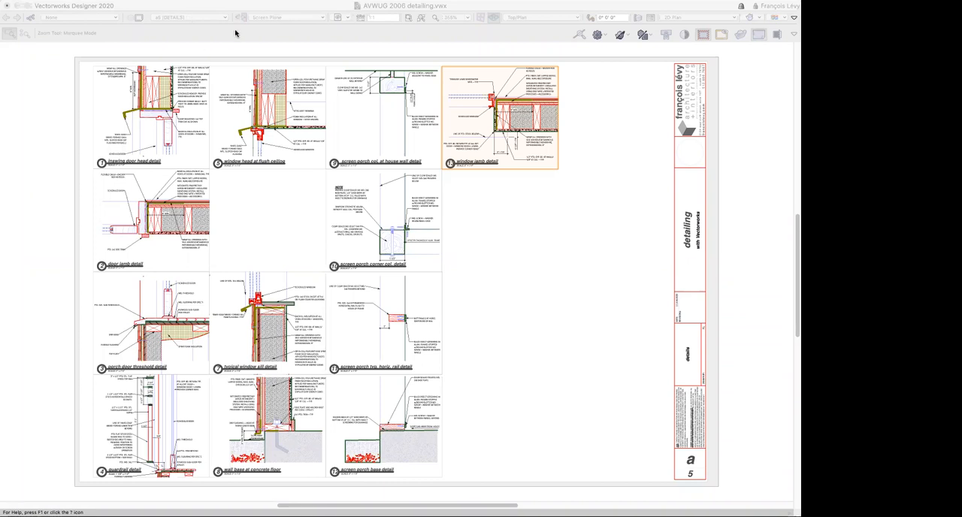
click(558, 281)
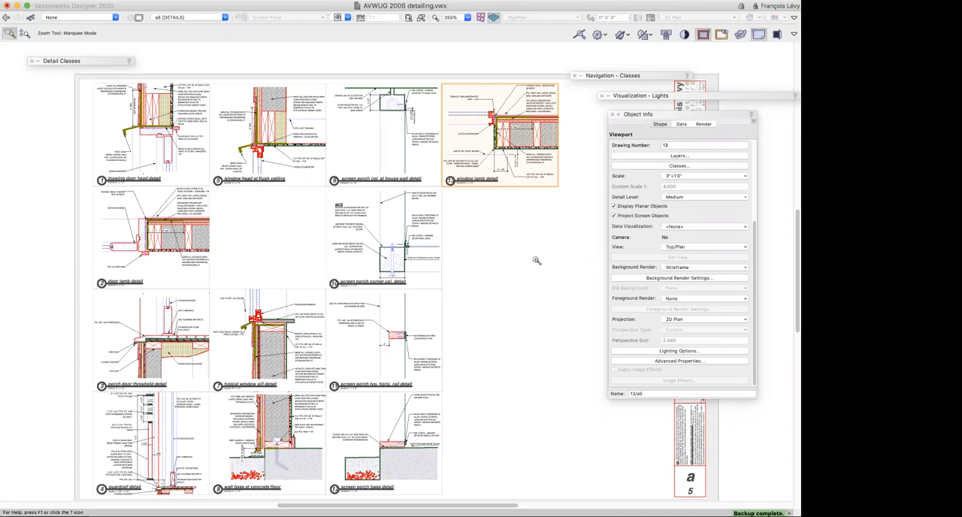
Restore the saved view 1A-1 intro (wall section) and open its section viewport for Section In-Place editing
click(348, 18)
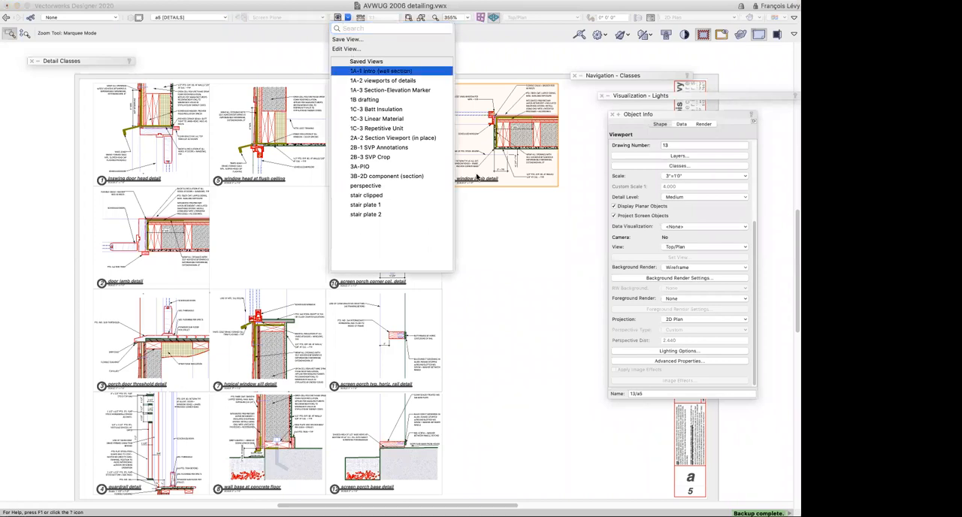
click(362, 73)
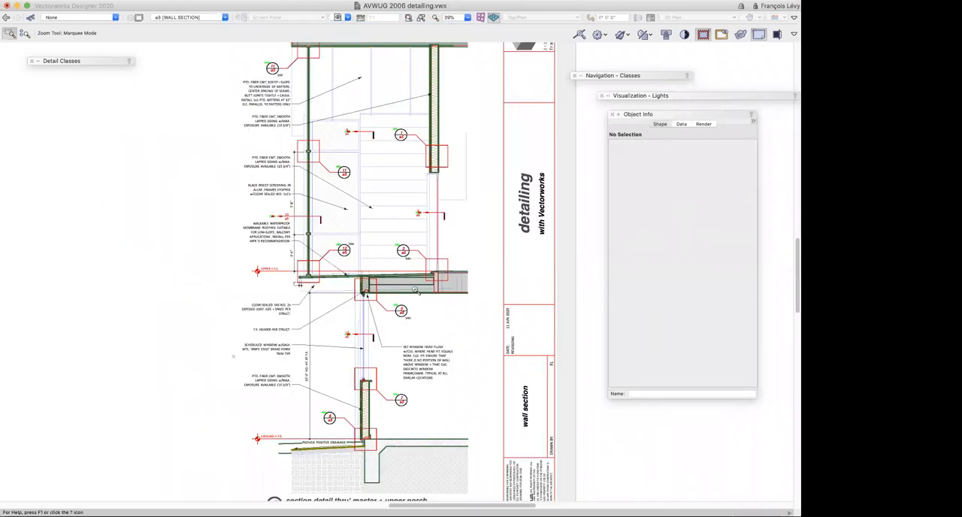
key(x)
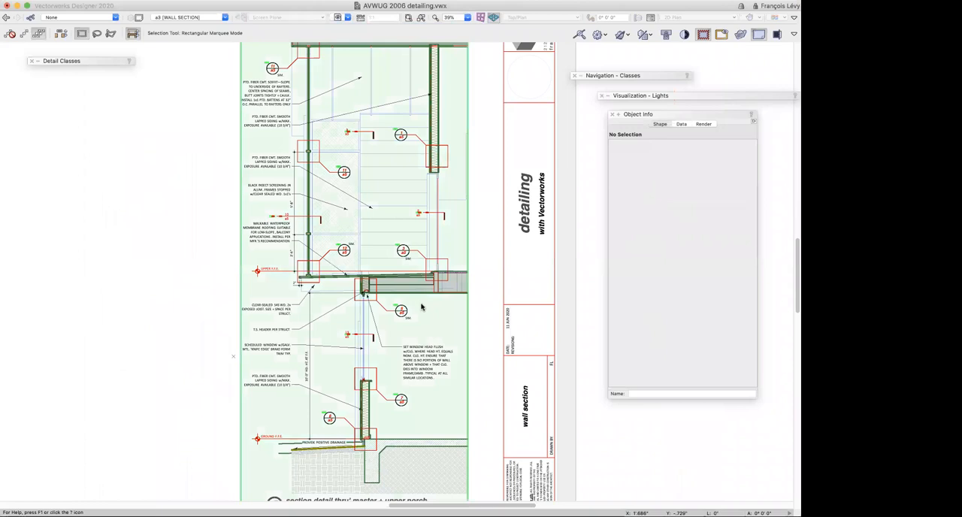
double_click(421, 306)
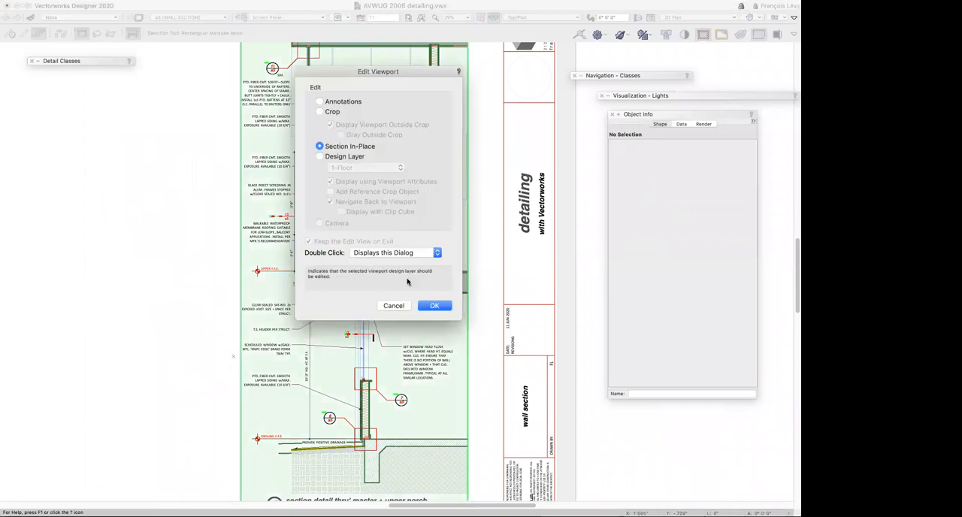
click(433, 306)
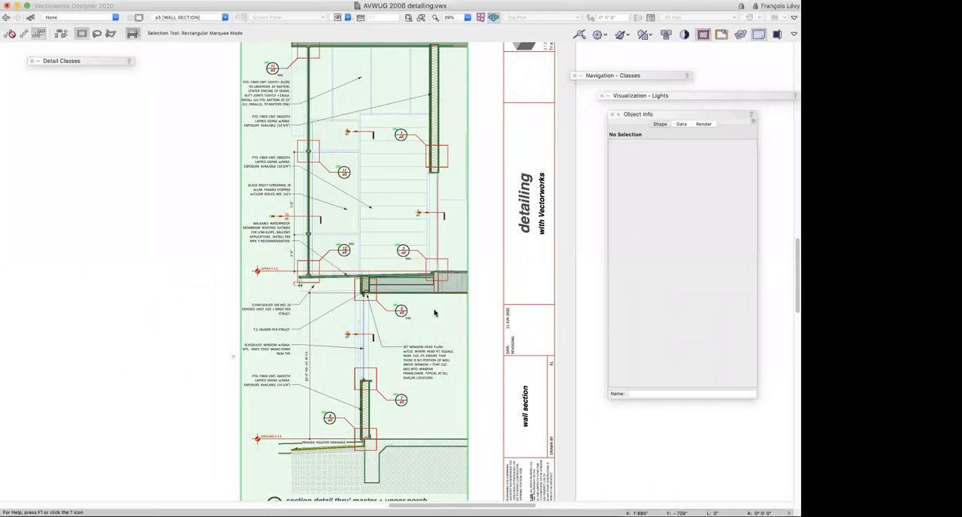
Open the 2D components of the lower window for editing at its head and accept the plug-in-generated component notice
key(c)
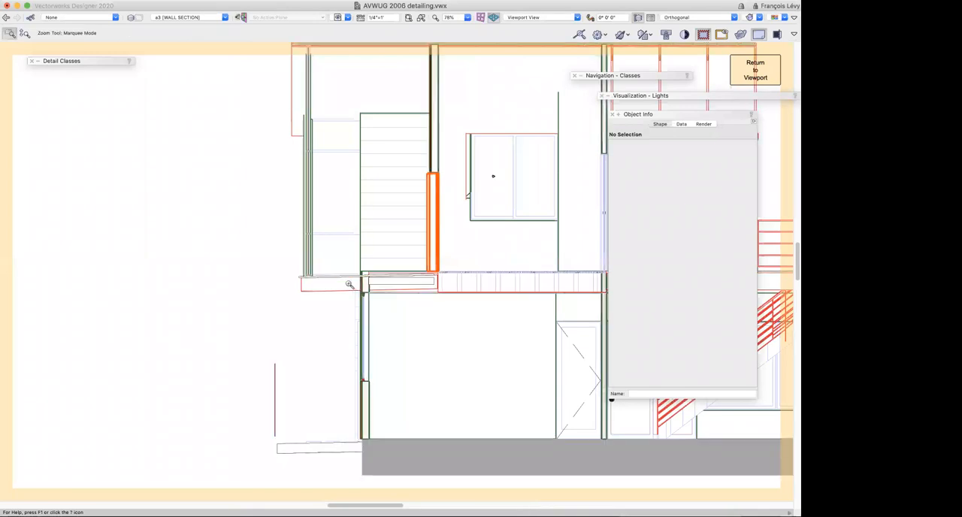
drag(362, 282, 386, 322)
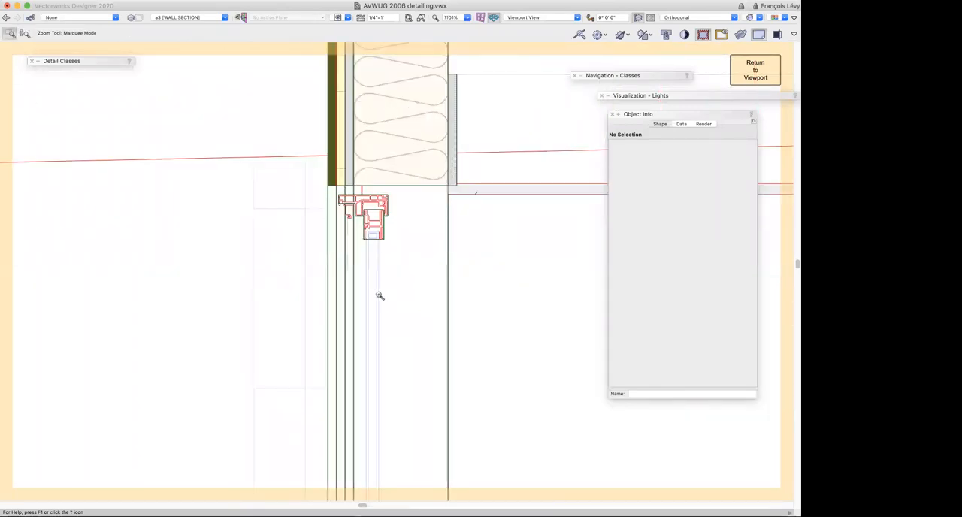
key(shift+c)
drag(361, 300, 404, 321)
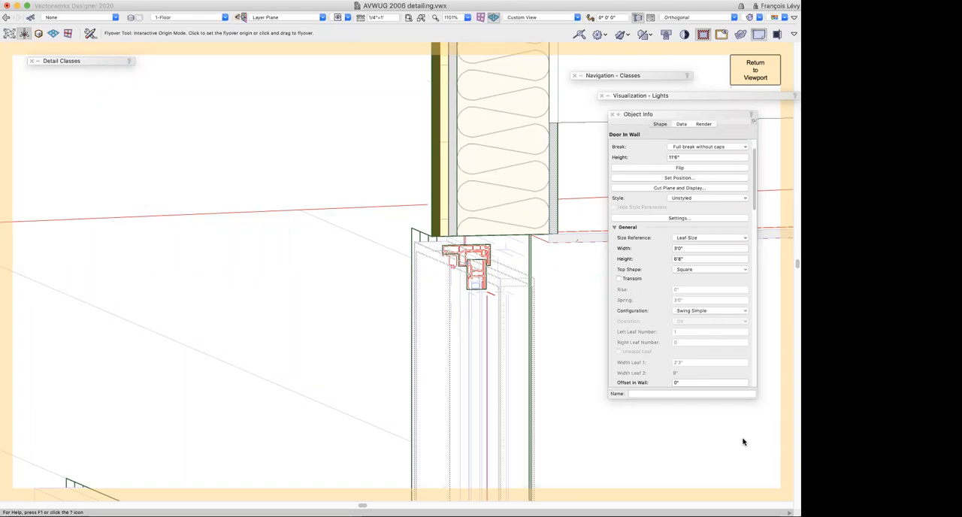
click(572, 395)
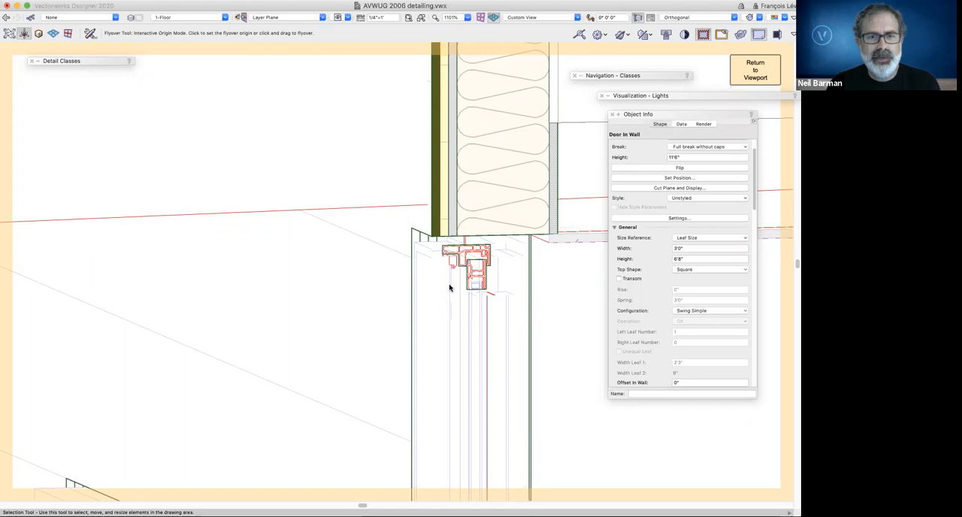
key(x)
right_click(439, 260)
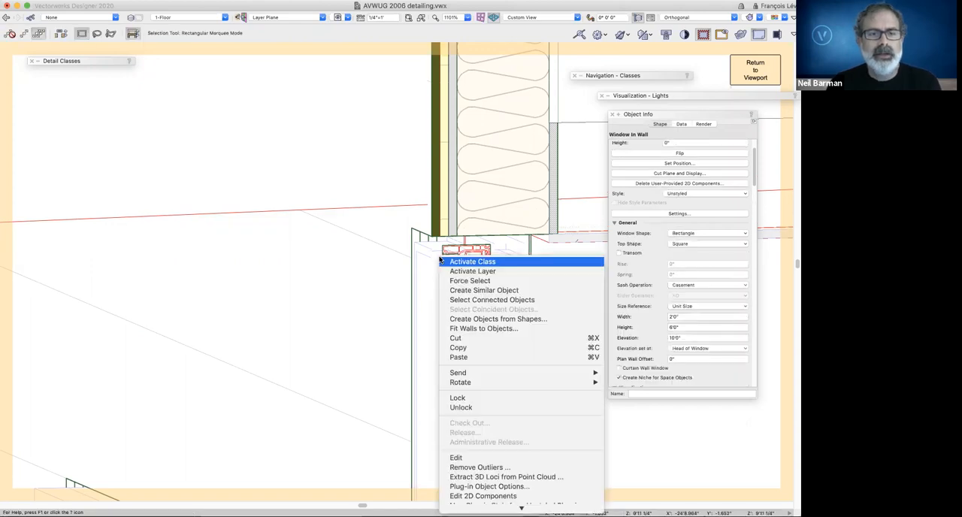
mouse_move(499, 509)
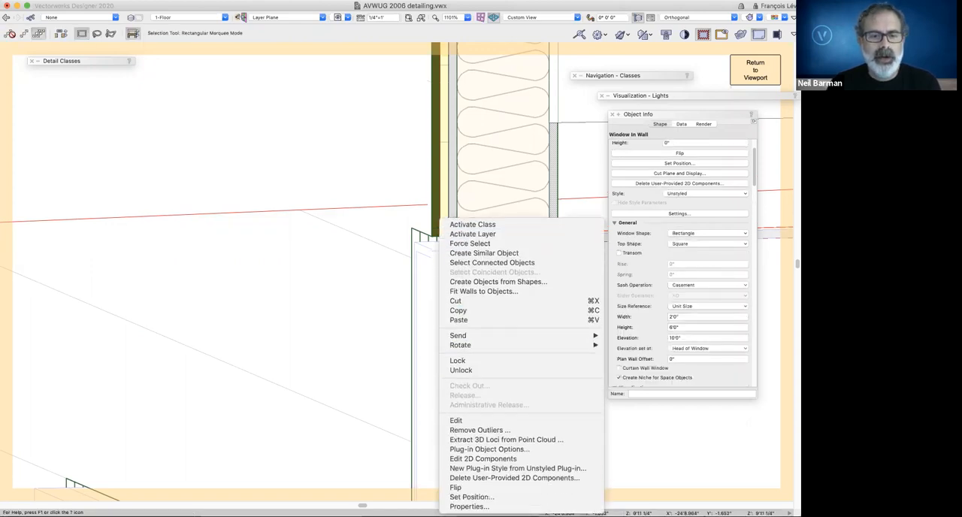
click(511, 459)
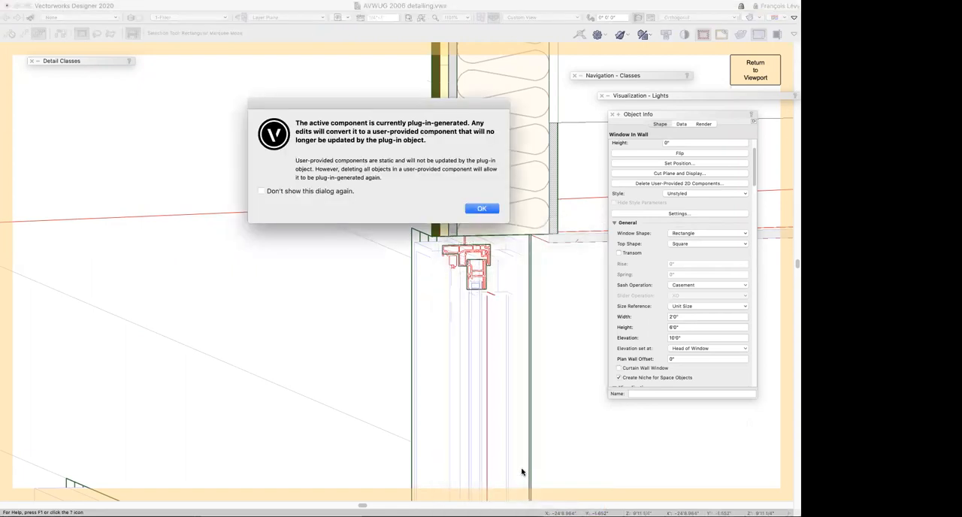
click(481, 210)
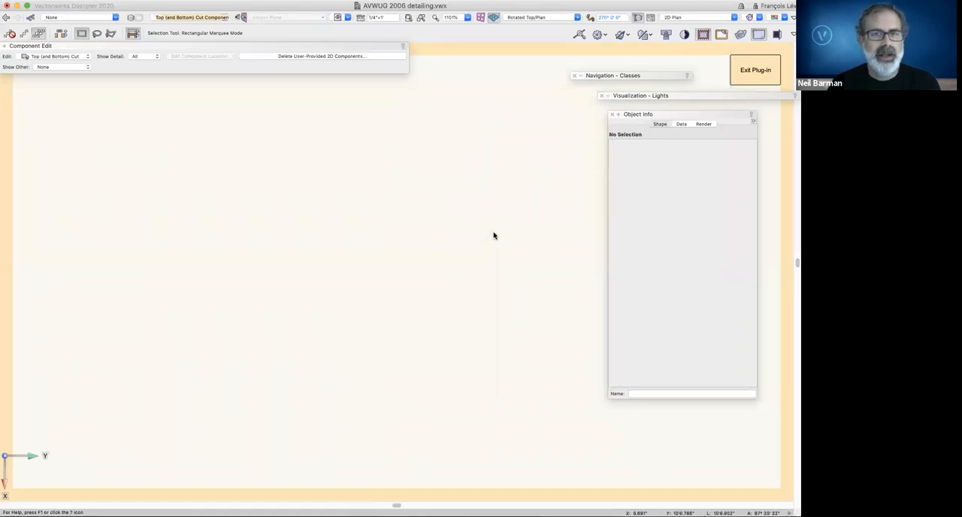
Look over the window's Top (and Bottom) Cut geometry and switch the component being edited to Left (and Right) Cut
scroll(484, 251, right, 5)
scroll(483, 251, left, 5)
key(alt+super+v)
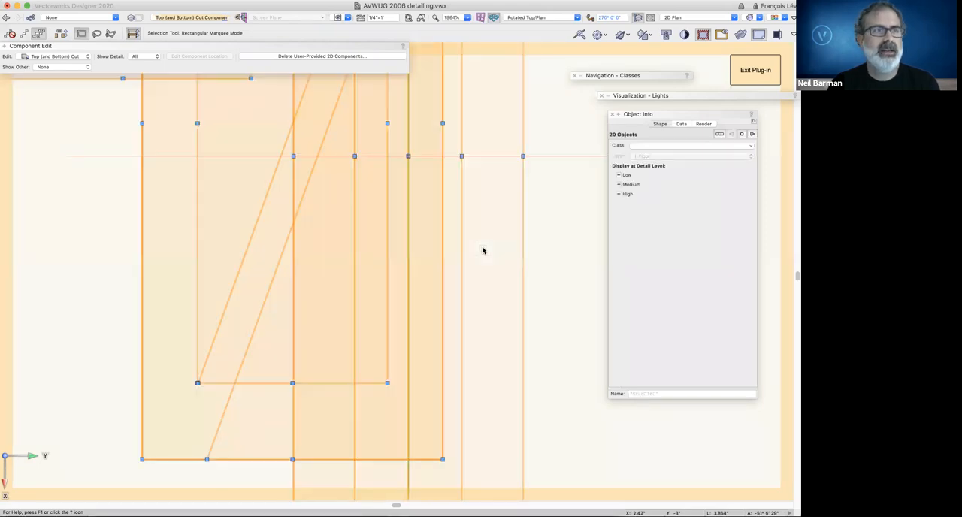
key(super+6)
key(super+2)
key(super+2)
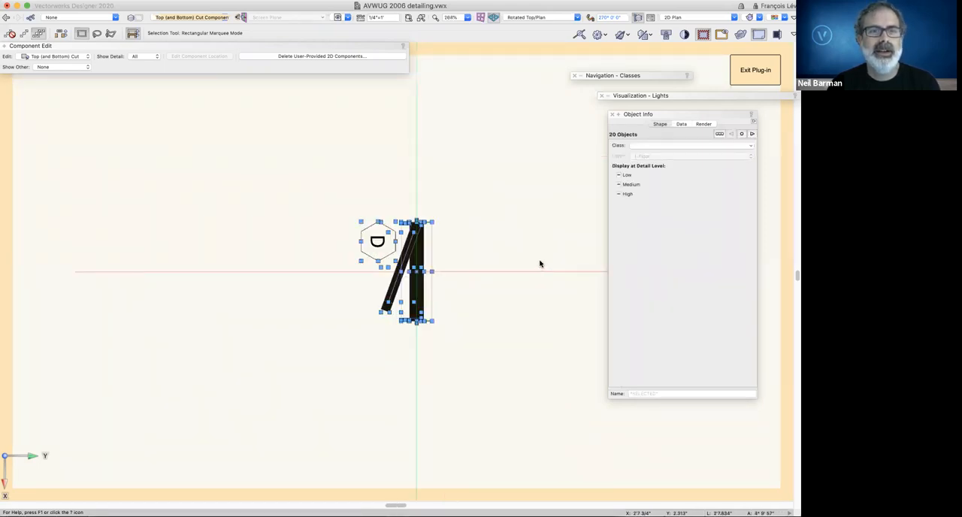
click(69, 57)
click(29, 59)
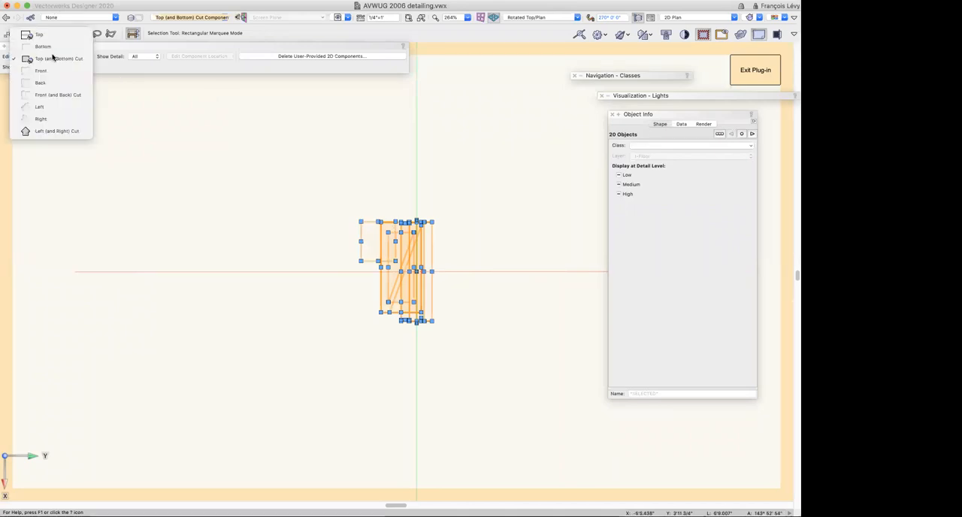
click(307, 173)
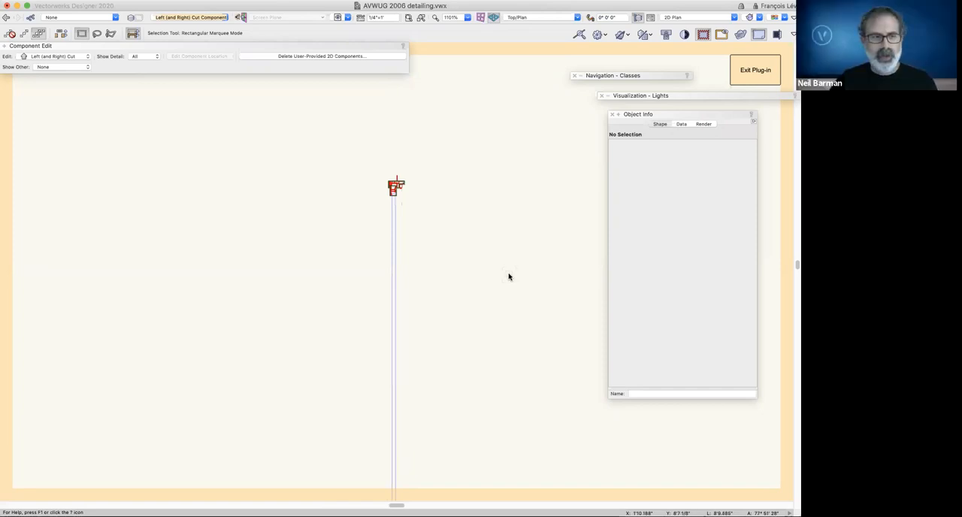
Inspect the detail level settings of the simplified sash rectangle and frame outline polygon at the window head
key(c)
drag(383, 169, 447, 237)
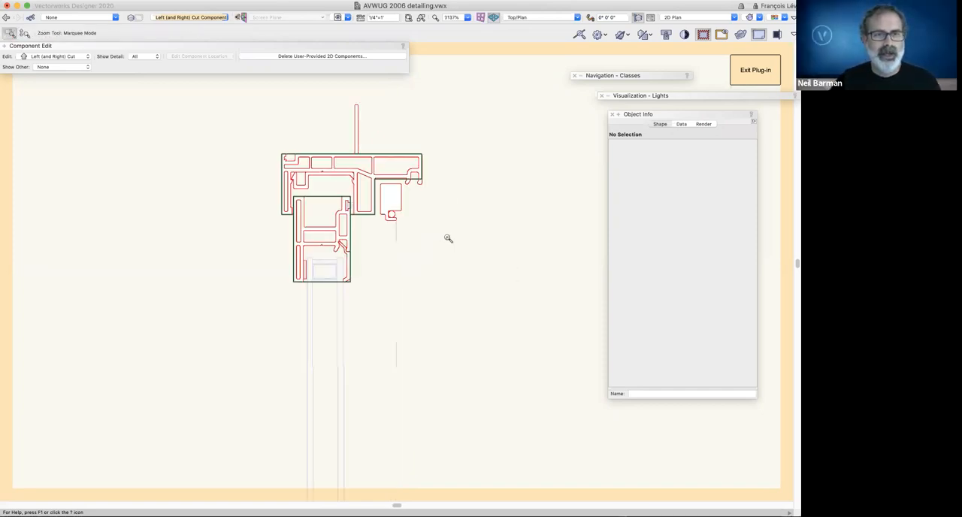
key(x)
click(350, 283)
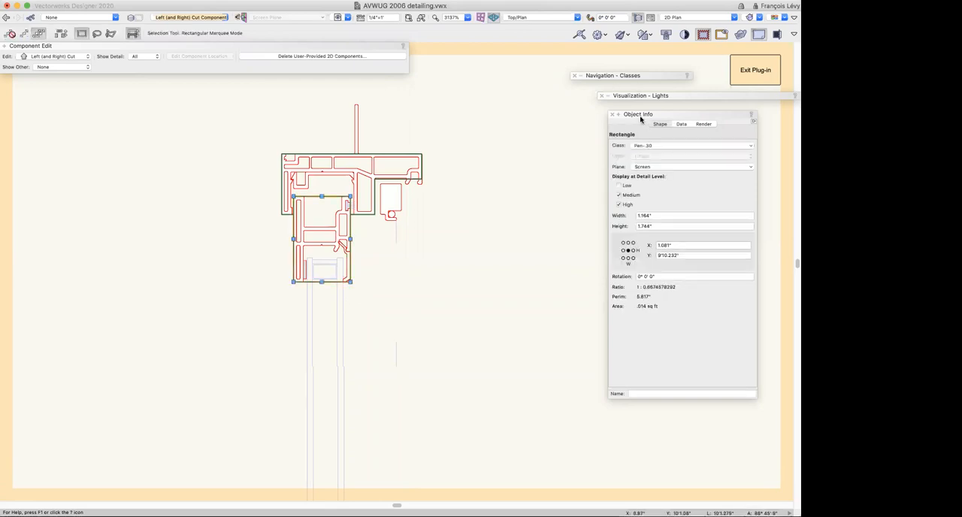
drag(627, 114, 494, 106)
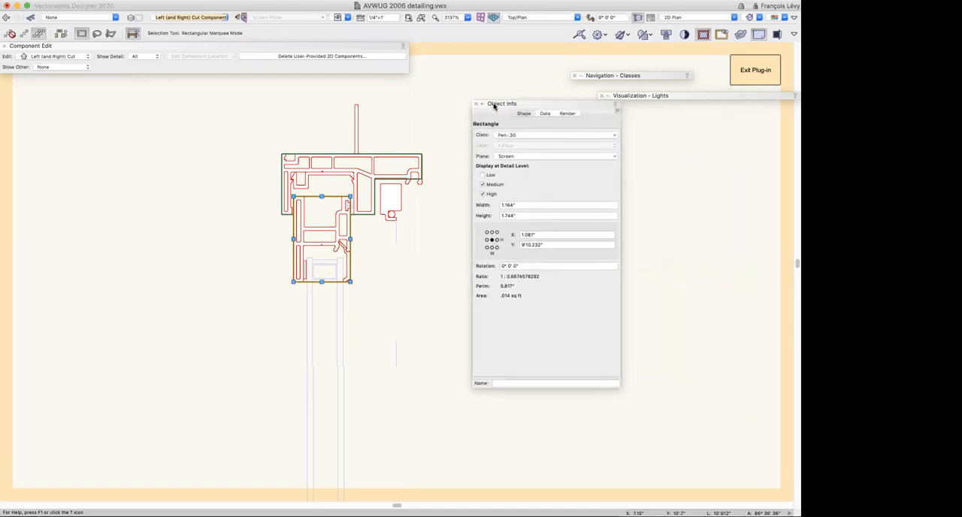
scroll(397, 210, right, 2)
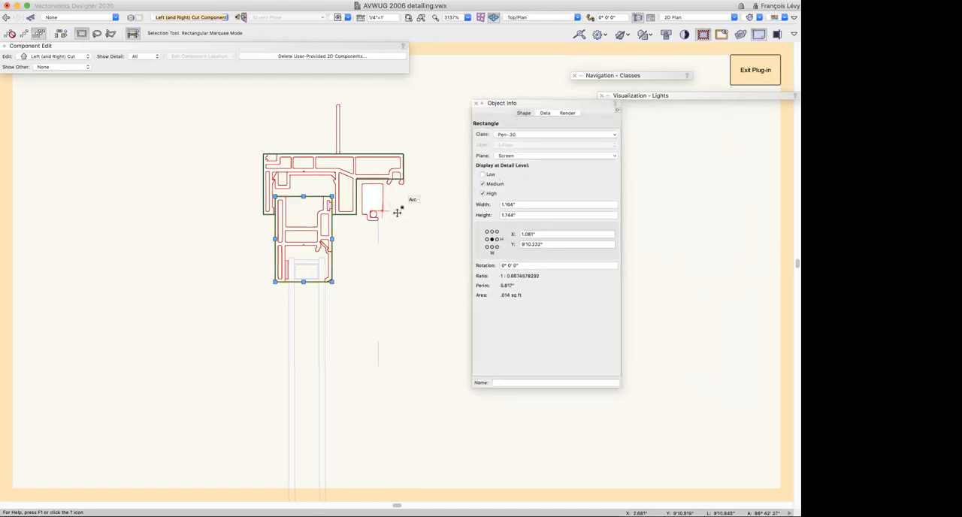
scroll(398, 227, left, 1)
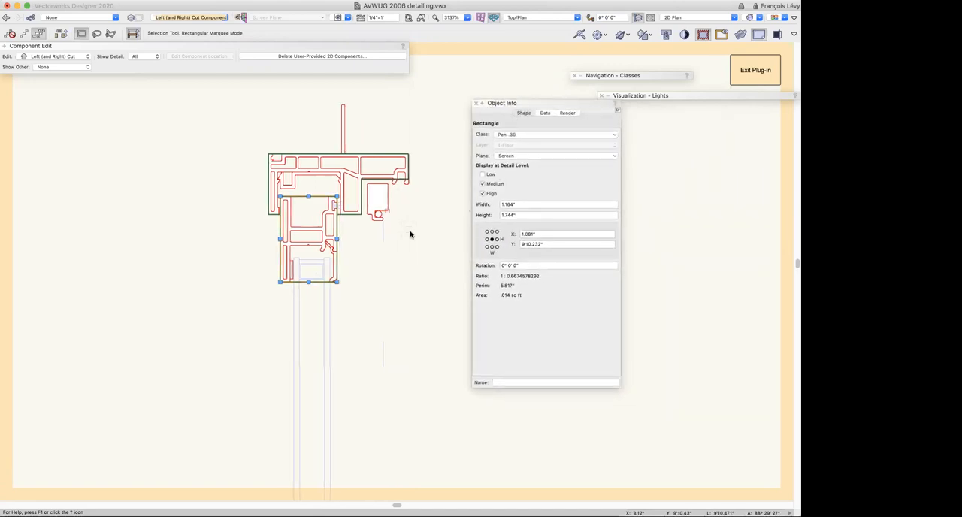
click(350, 215)
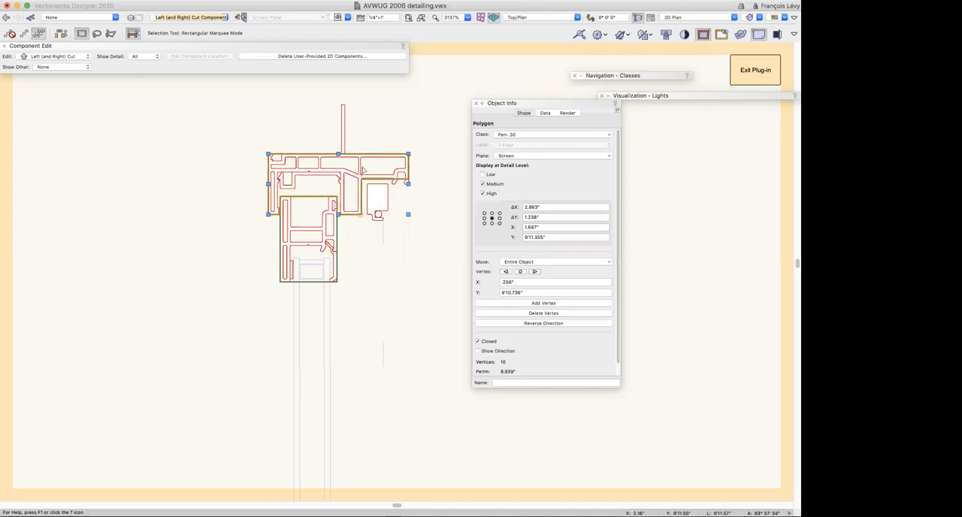
Move the simplified sash and frame outlines aside to reveal the detailed profiles, and undo the move
shift+click(337, 227)
drag(335, 226, 157, 255)
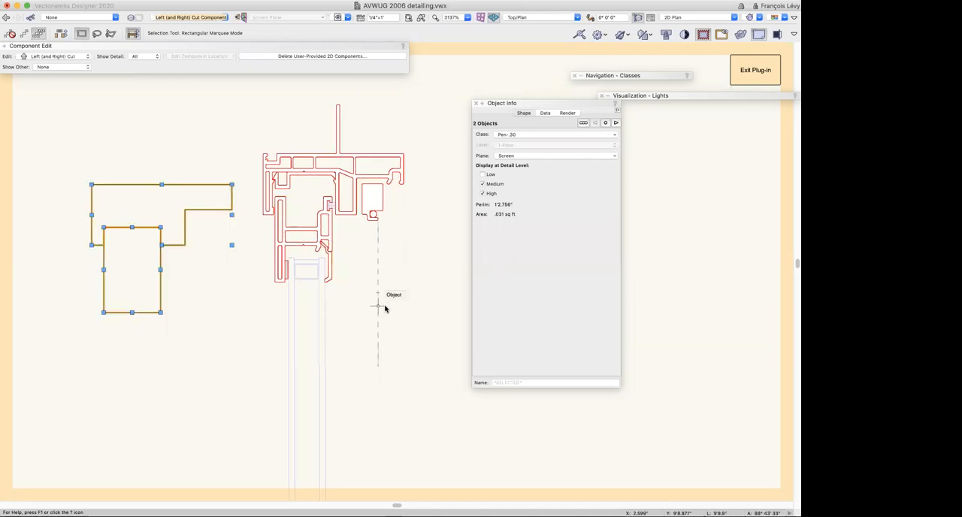
key(super+z)
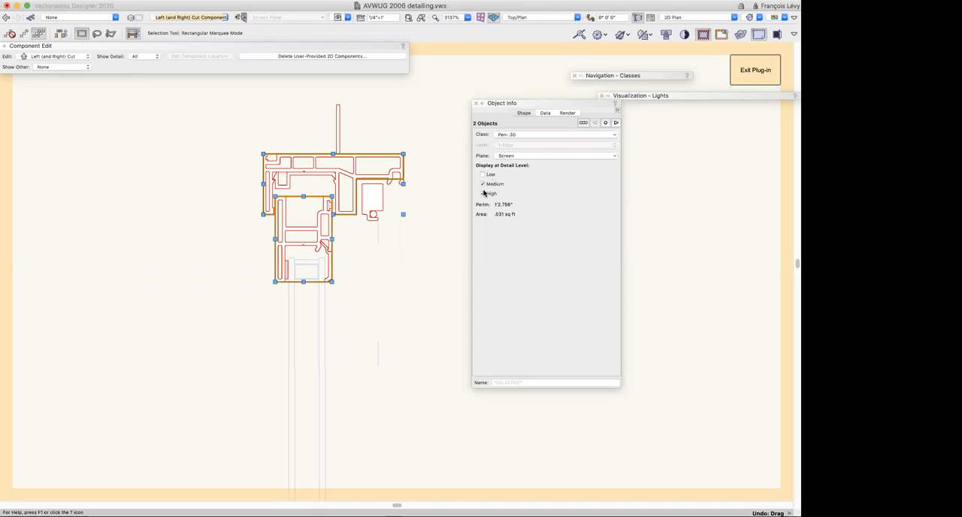
Check the detail levels of the detailed frame profile polyline and return to the section viewport on the sheet
click(340, 179)
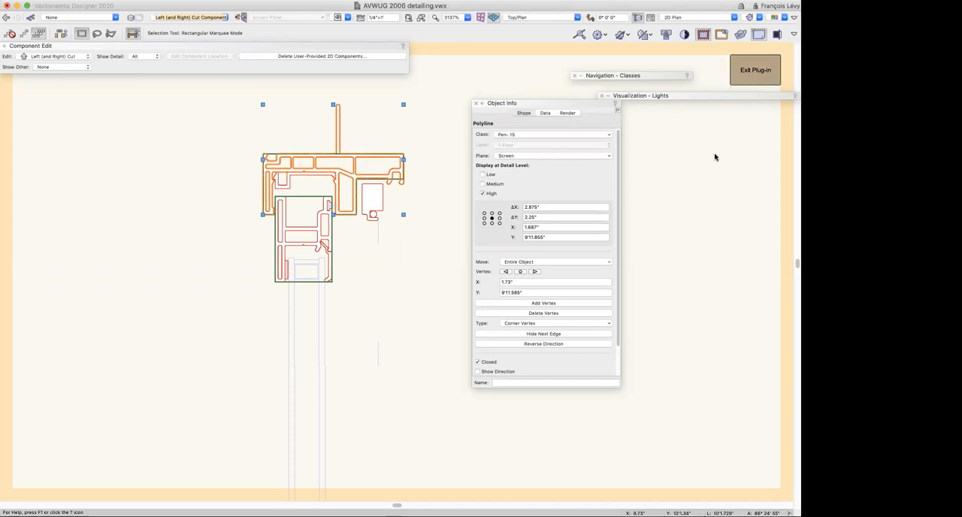
click(757, 76)
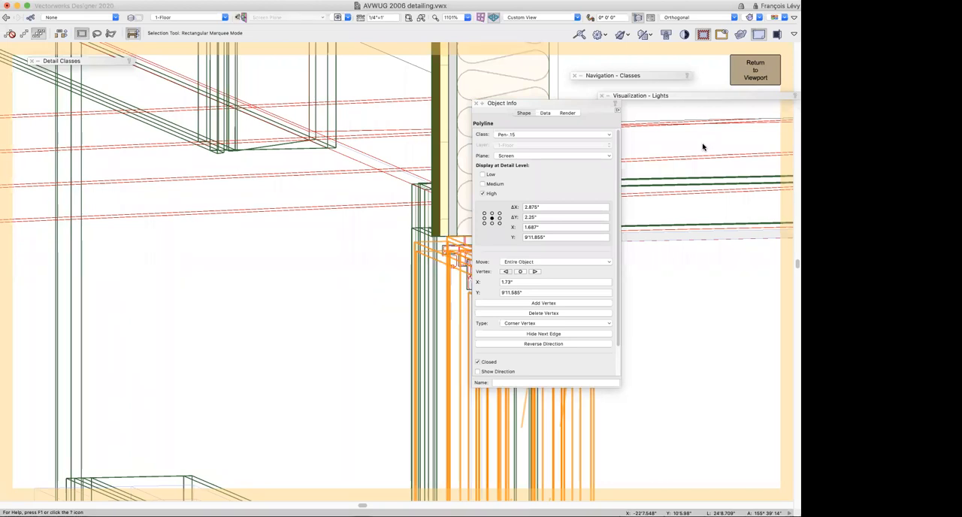
key(super+bracketright)
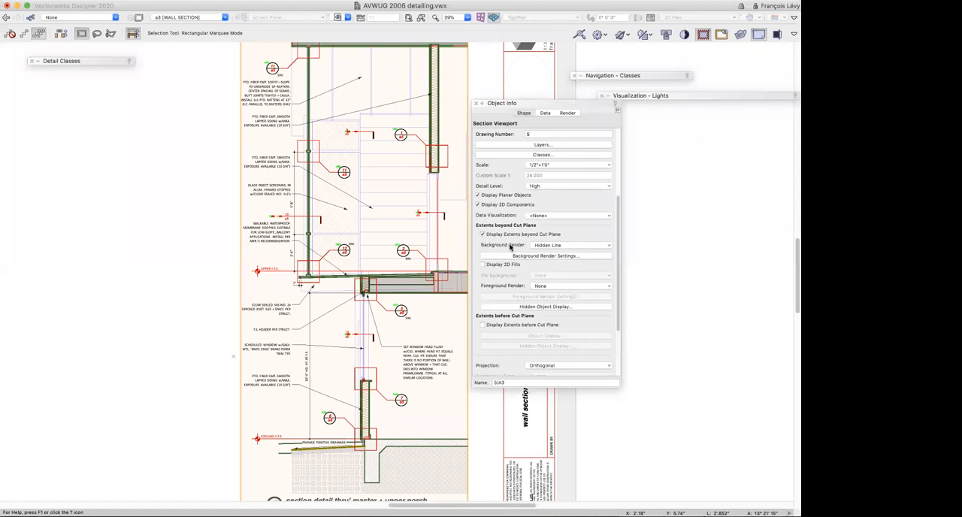
Set the wall section viewport's detail level to Low and update the viewport
click(544, 187)
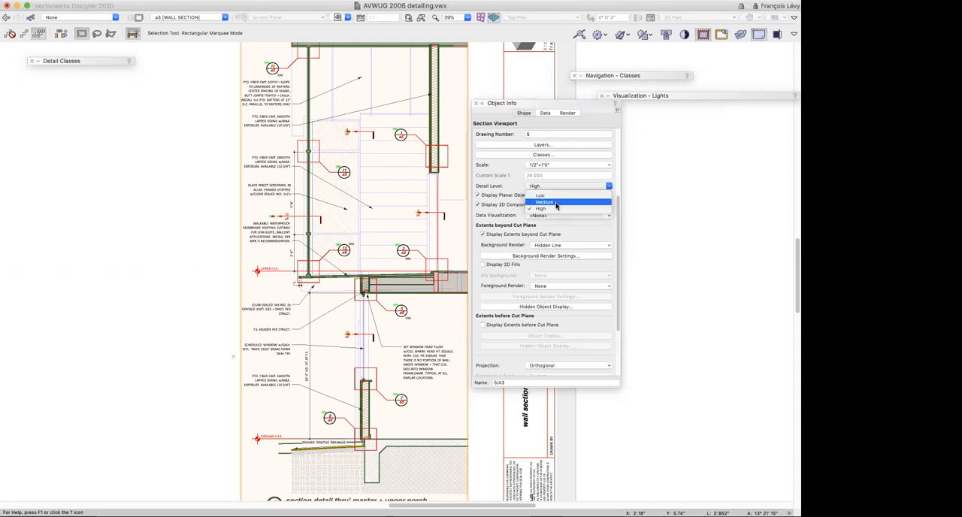
click(557, 197)
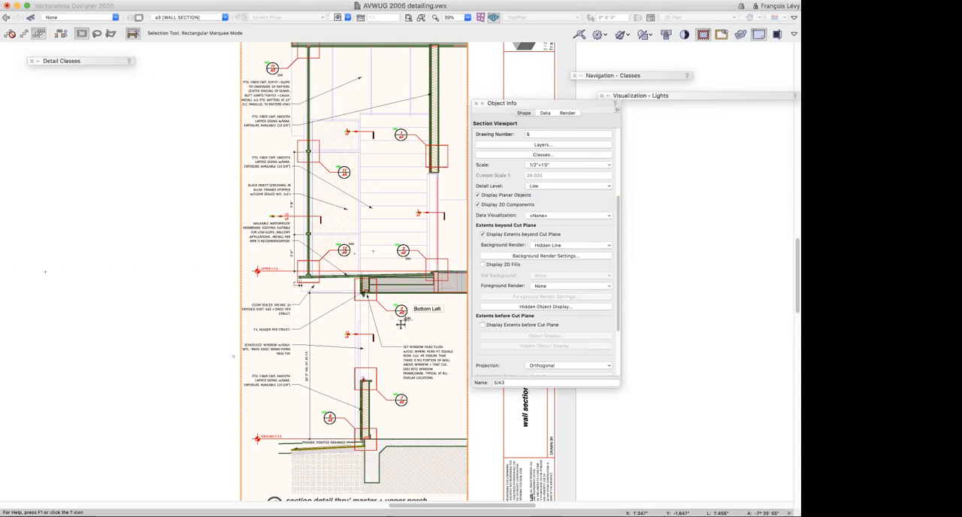
key(c)
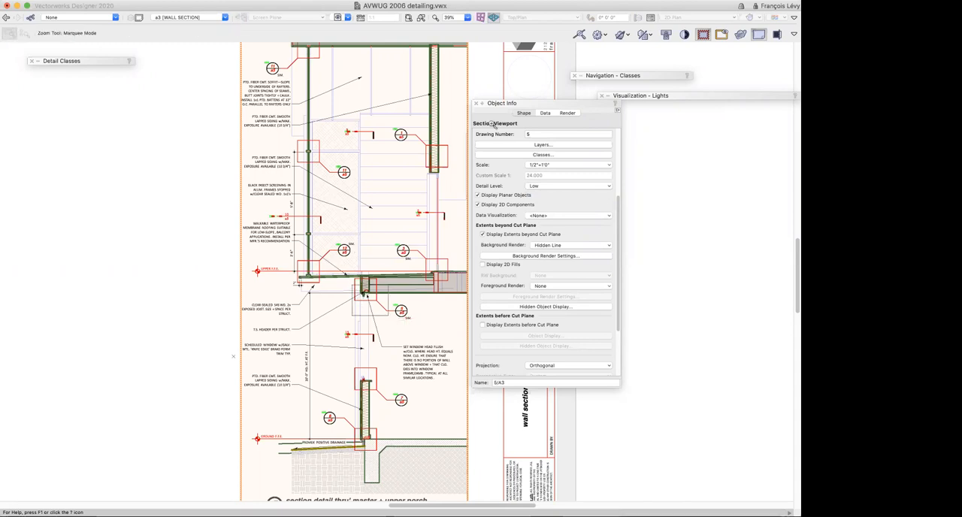
key(x)
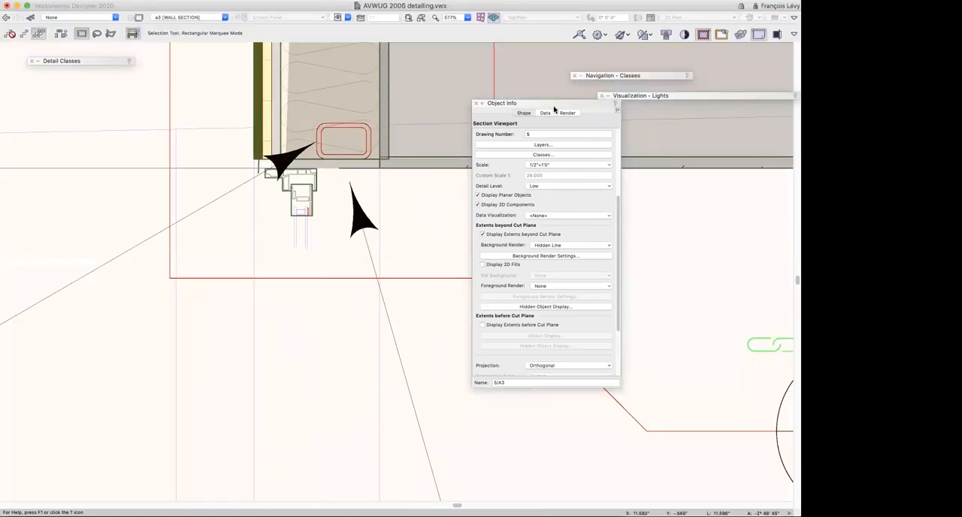
scroll(526, 188, up, 5)
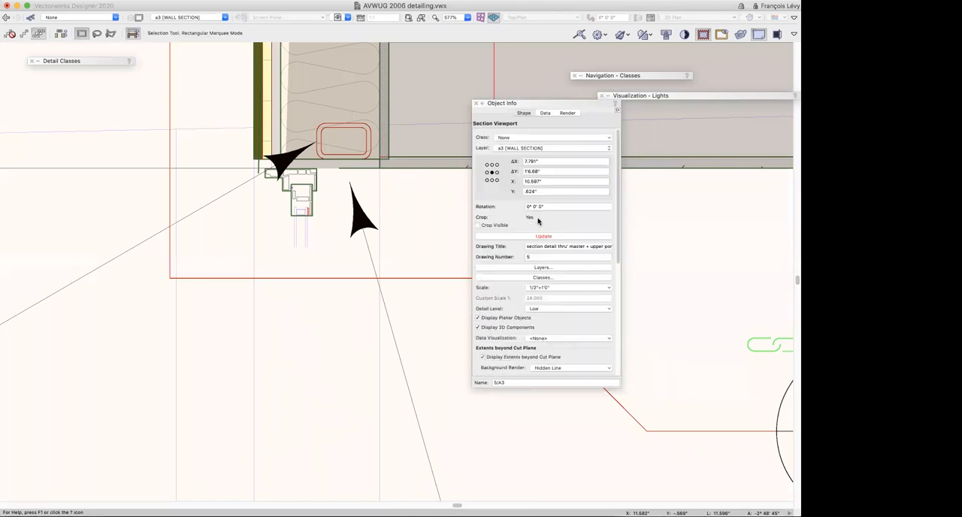
click(539, 235)
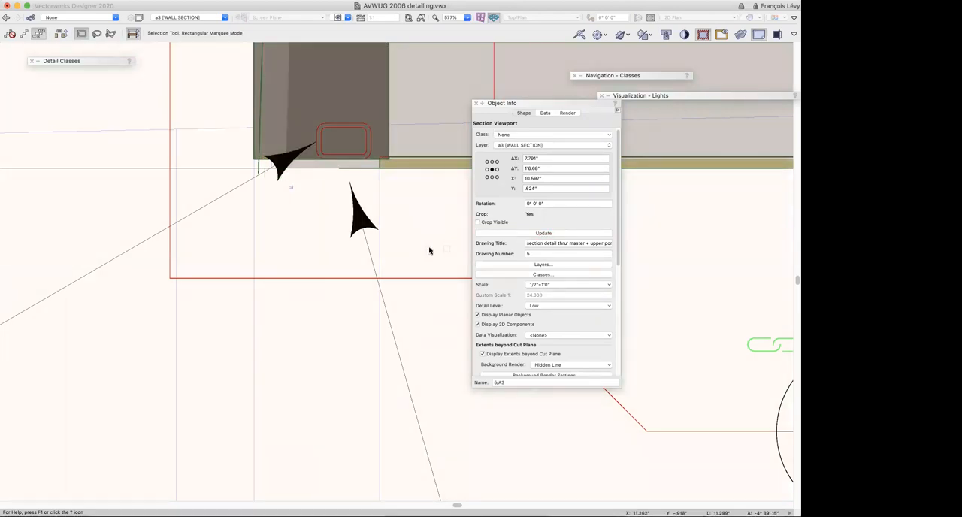
Examine the updated wall section at the window head, the window sill, the wall base and the upper-floor threshold
key(super+2)
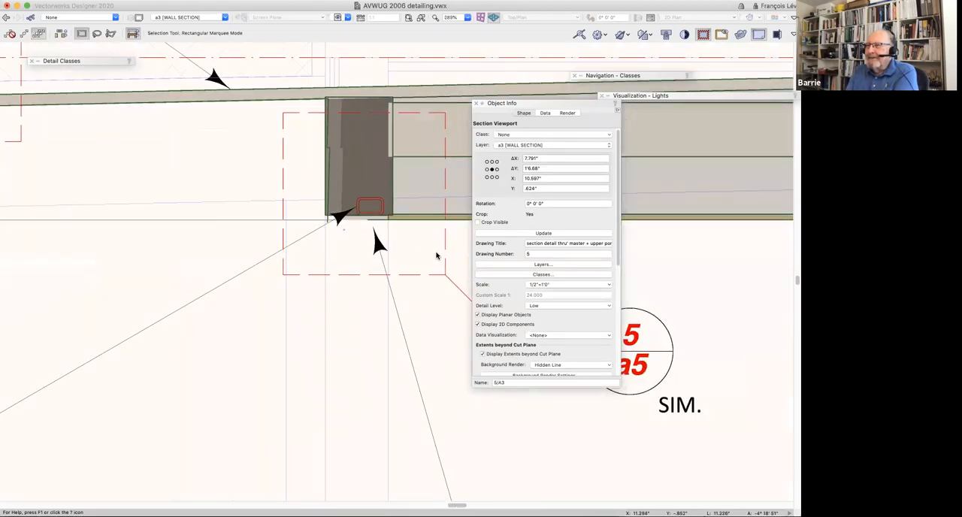
key(super+2)
scroll(433, 254, down, 15)
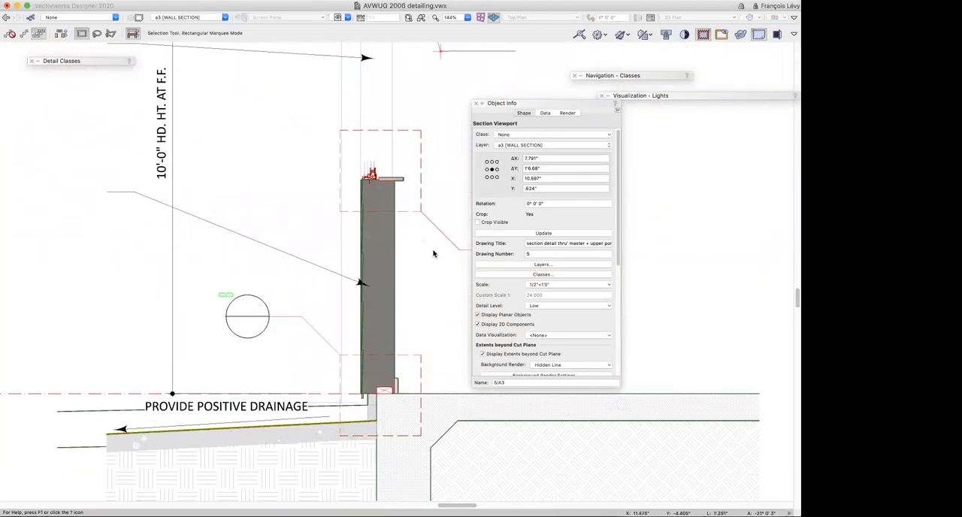
scroll(433, 255, up, 1)
scroll(434, 254, up, 10)
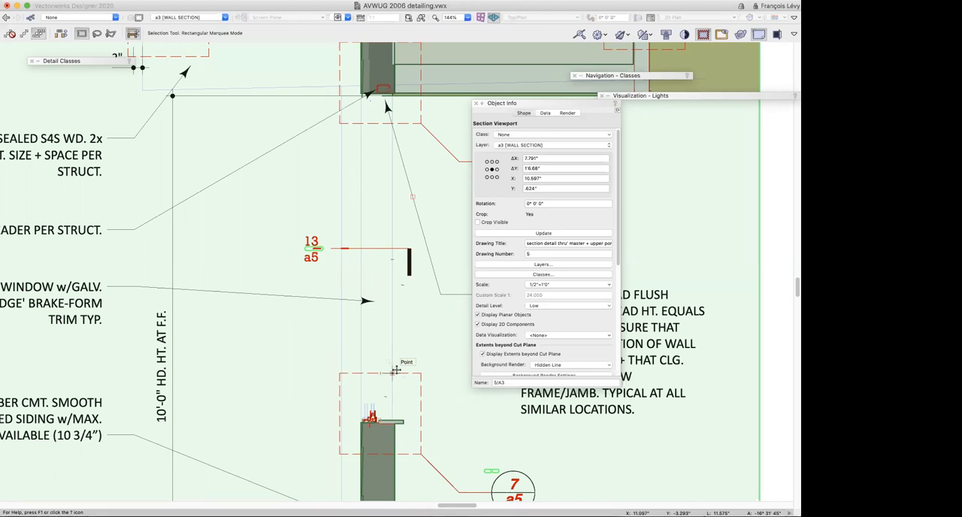
scroll(396, 370, up, 5)
scroll(396, 370, right, 8)
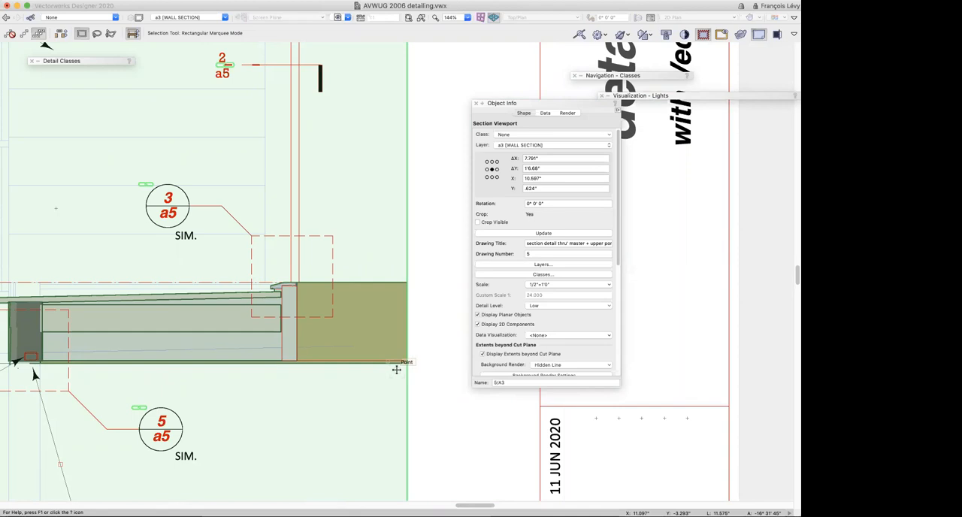
scroll(396, 369, up, 5)
scroll(396, 369, right, 2)
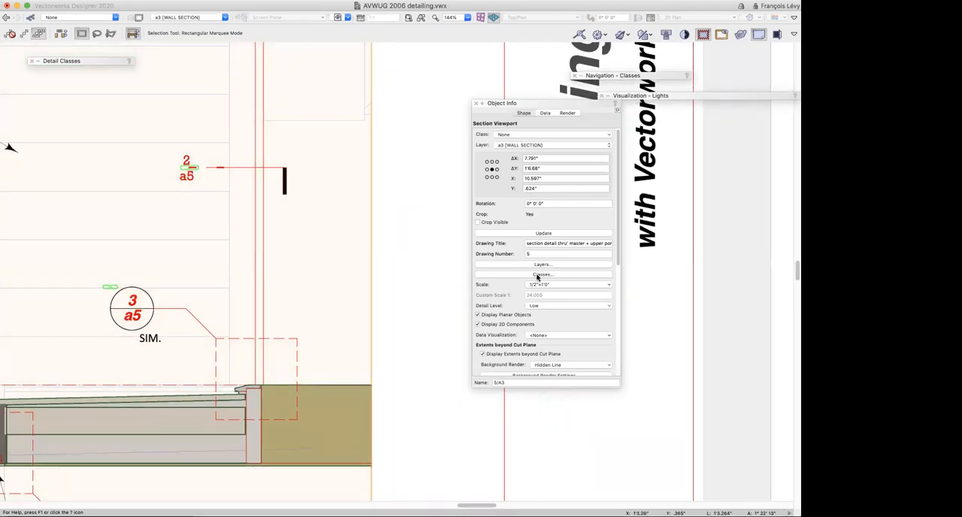
Set the wall section viewport's detail level to High and update the viewport
scroll(533, 275, down, 1)
scroll(533, 275, down, 1)
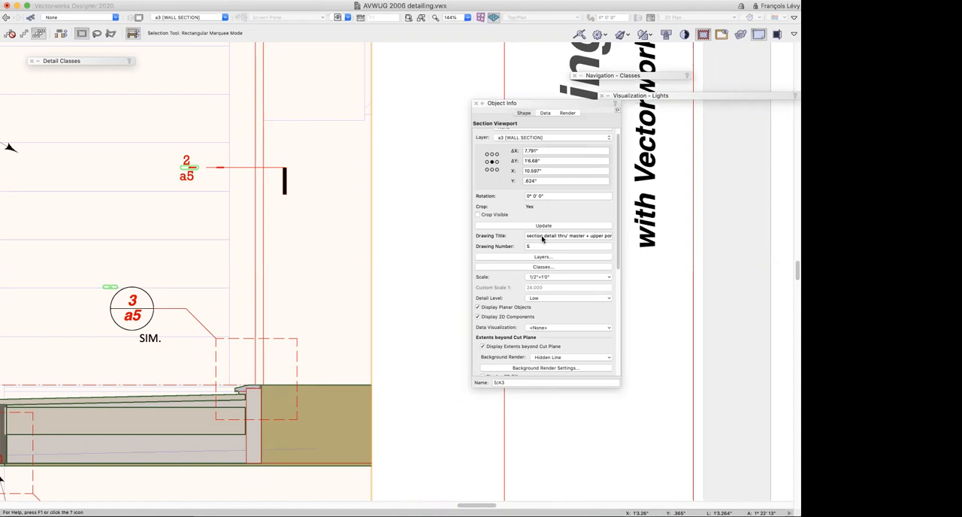
scroll(525, 236, up, 1)
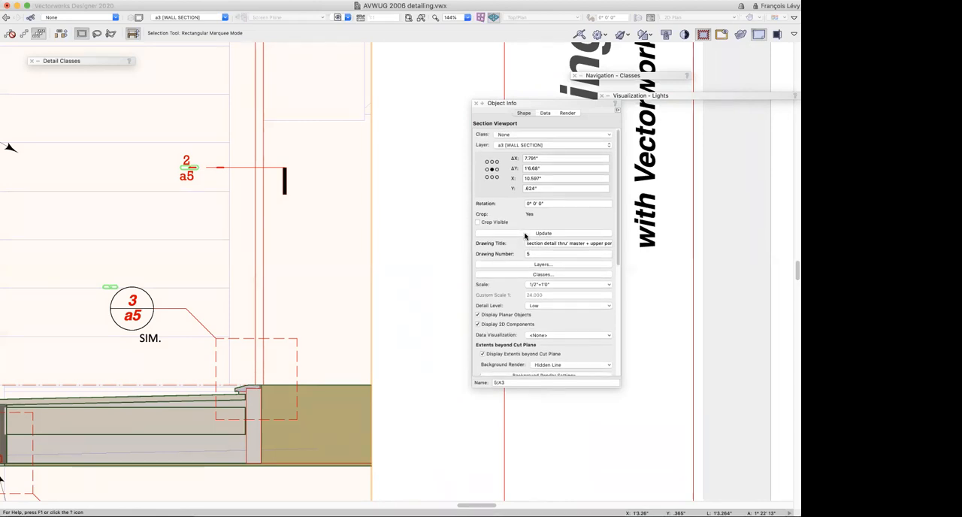
click(534, 306)
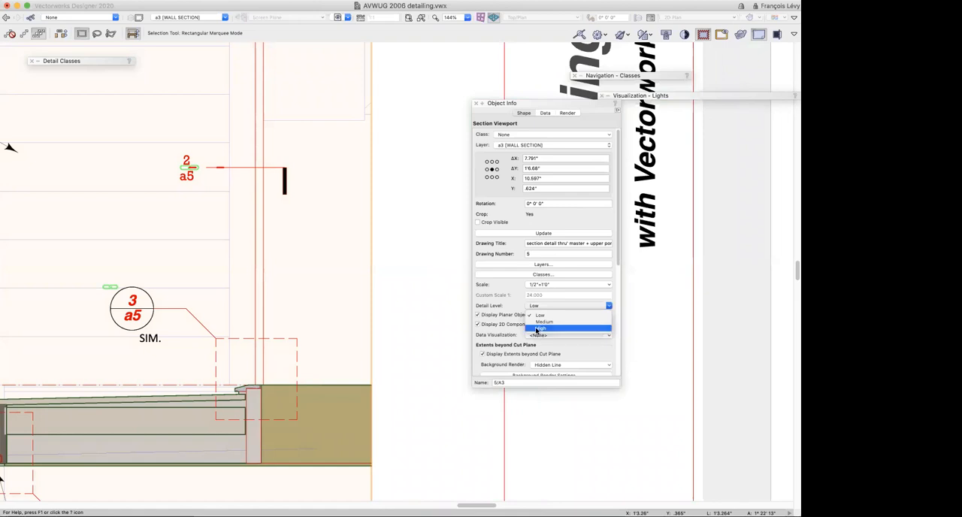
click(538, 329)
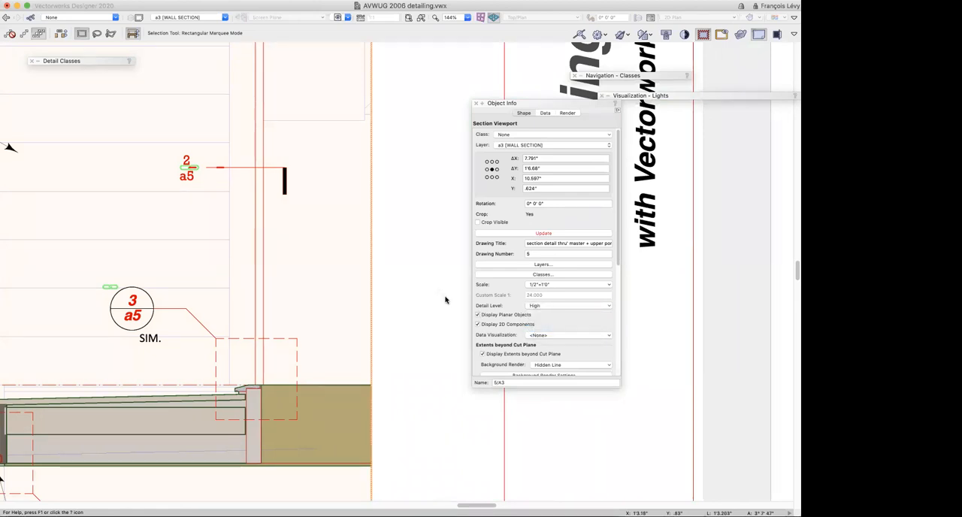
scroll(445, 300, down, 5)
scroll(455, 298, up, 3)
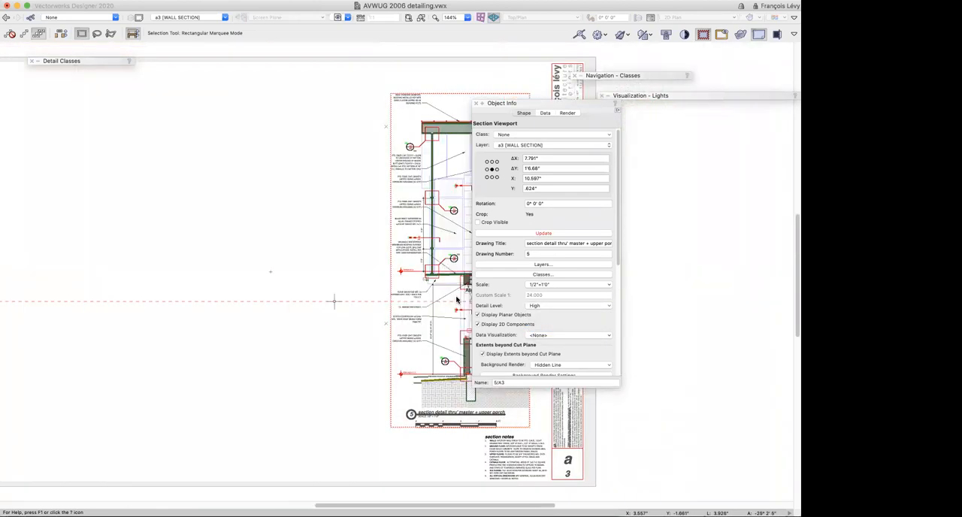
scroll(456, 300, right, 5)
click(539, 235)
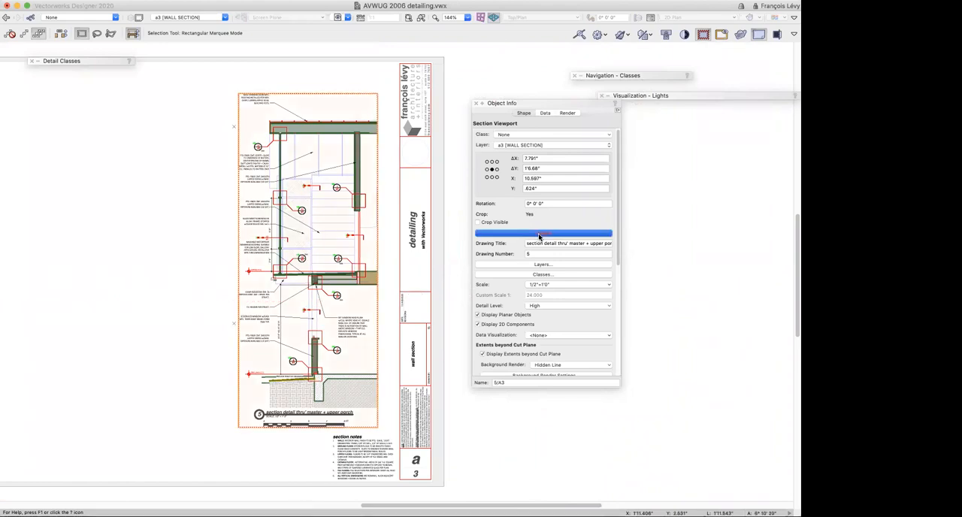
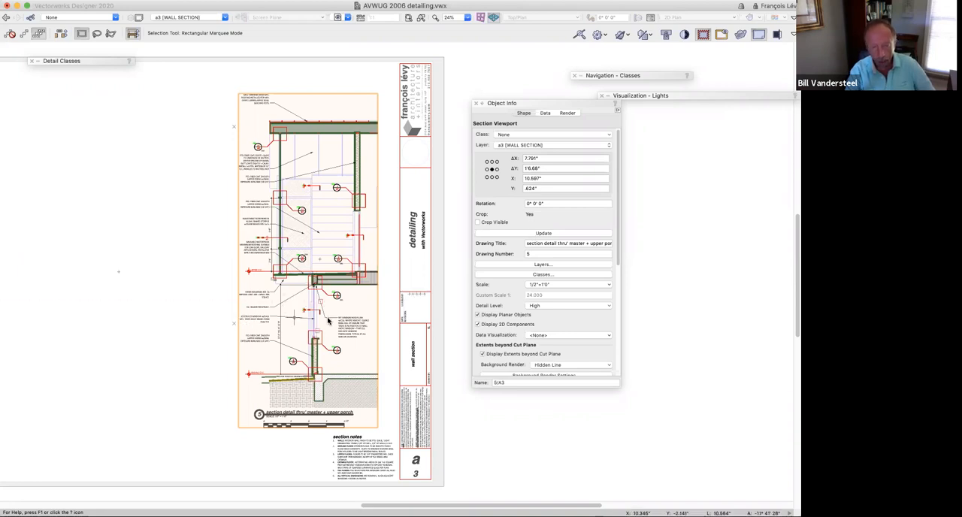
Check the window head in the wall section and find the window head at flush ceiling detail on sheet a5 [DETAILS]
key(c)
drag(298, 277, 334, 309)
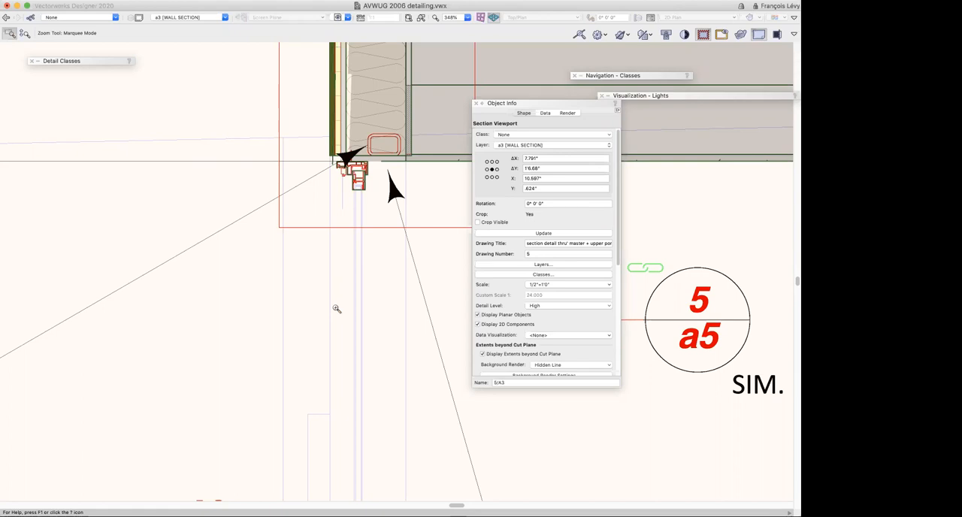
super+click(206, 46)
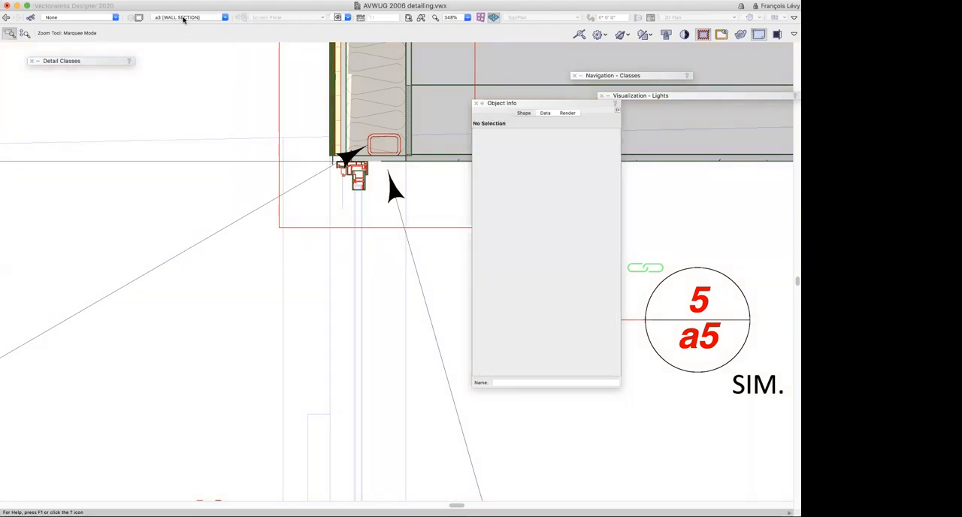
click(185, 18)
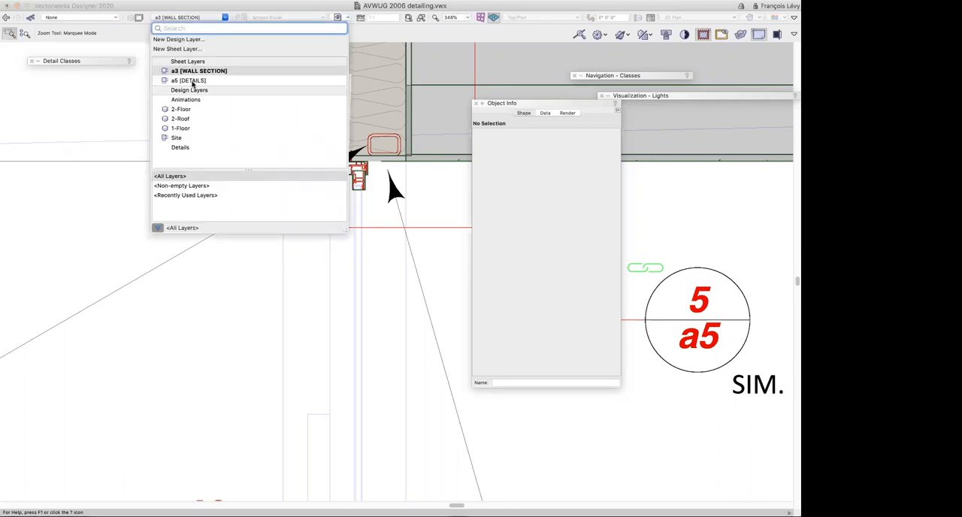
click(188, 81)
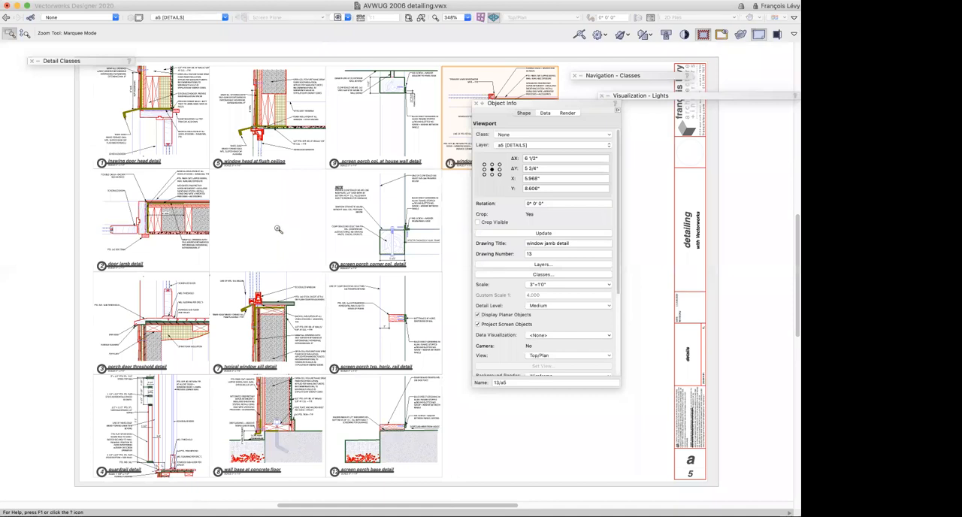
drag(224, 106, 321, 197)
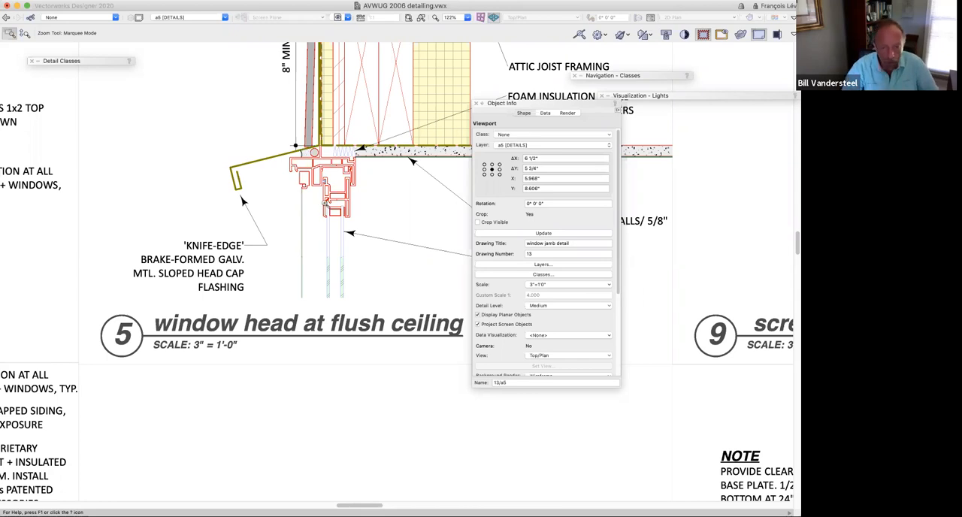
Edit the Details design layer from the window head at flush ceiling viewport and select the window head symbol
key(x)
double_click(342, 209)
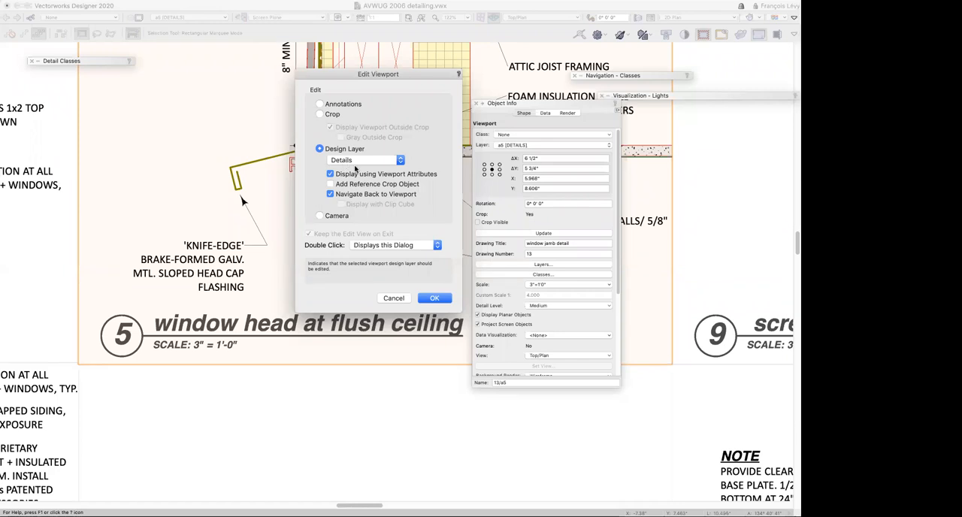
click(435, 298)
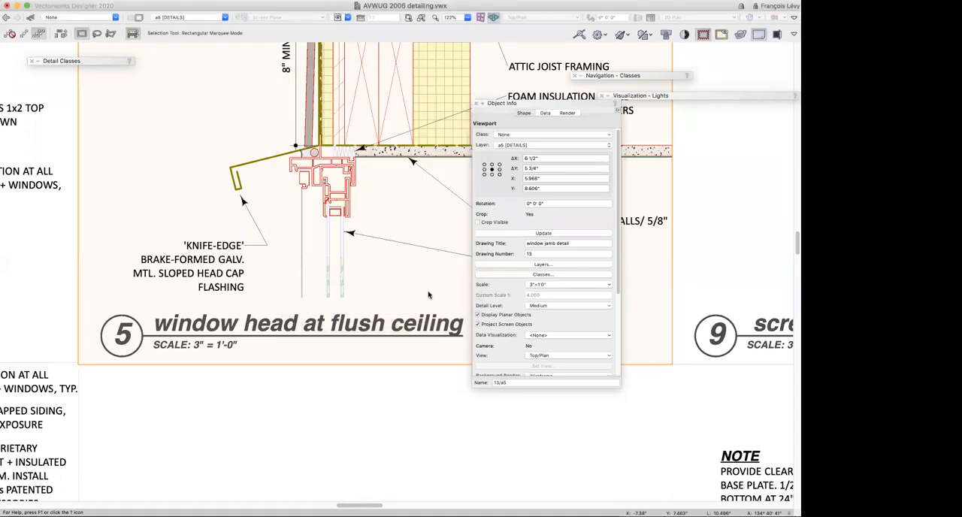
click(367, 350)
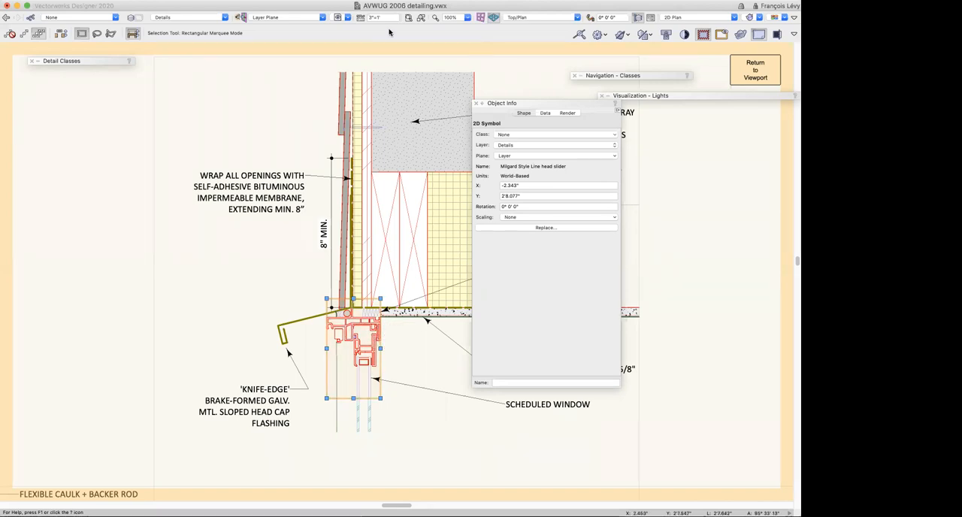
Restore the saved view 2A-2 Section Viewport (in place) and open the lower window's 2D components for editing
click(342, 19)
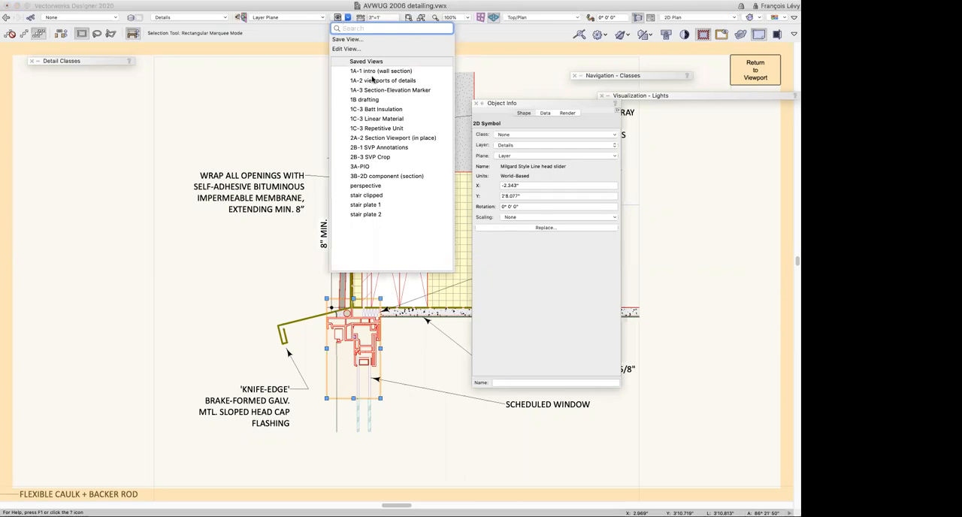
click(391, 138)
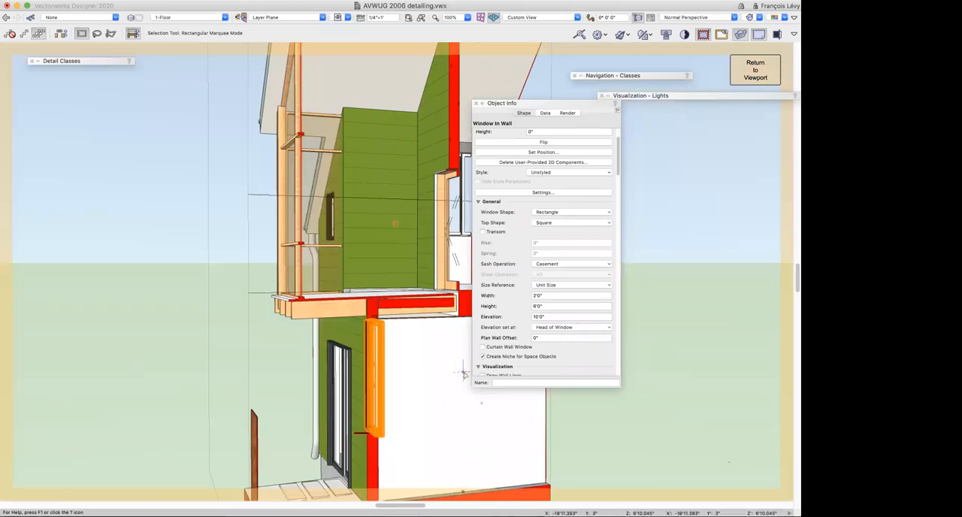
key(c)
drag(352, 307, 414, 361)
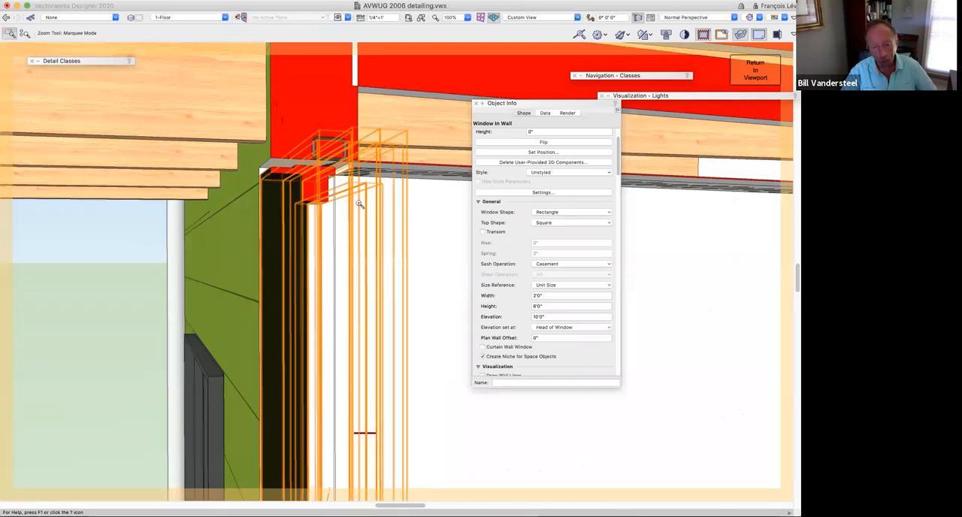
key(x)
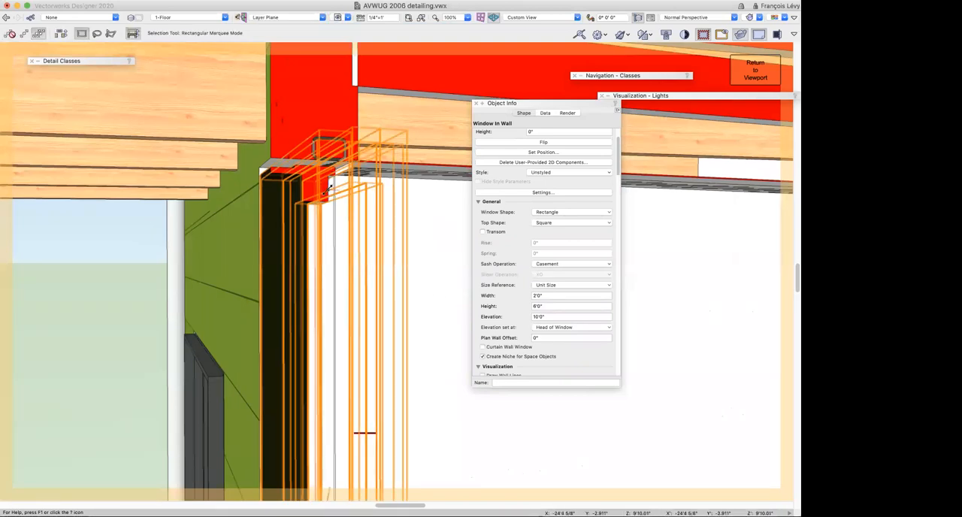
right_click(329, 191)
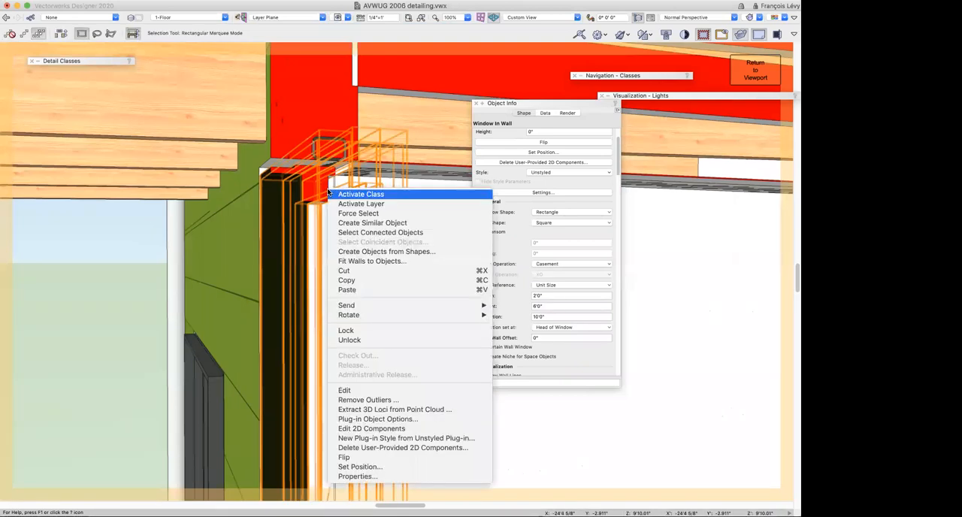
click(389, 427)
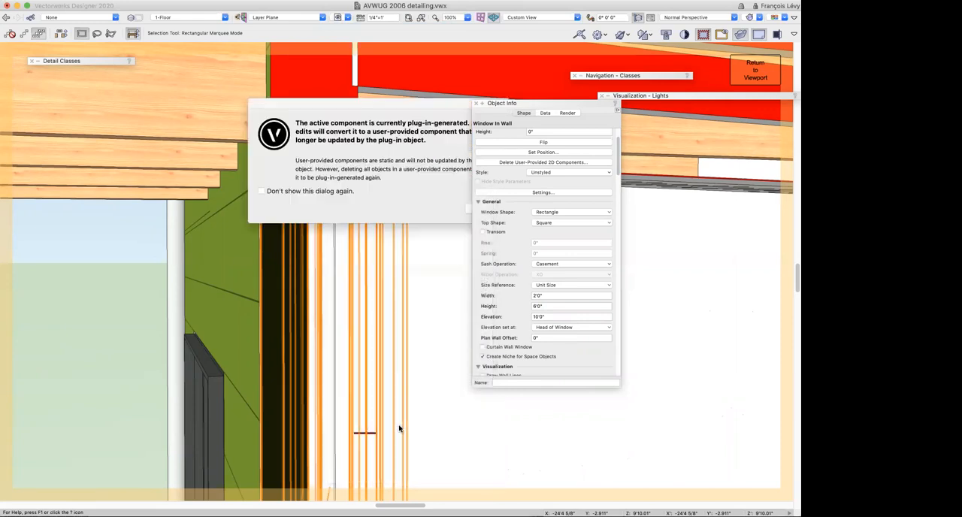
click(490, 210)
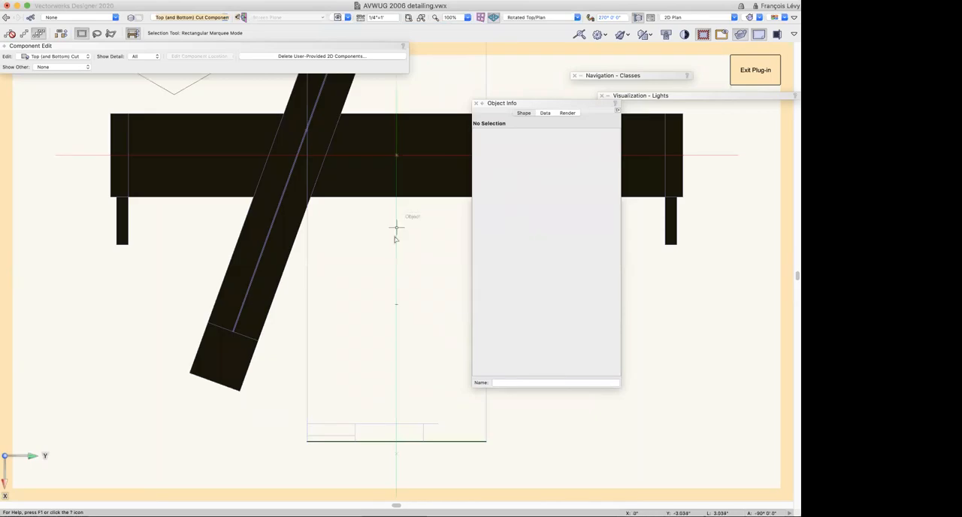
Switch to the Left (and Right) Cut component and check the detail levels of the window head frame polyline
click(52, 57)
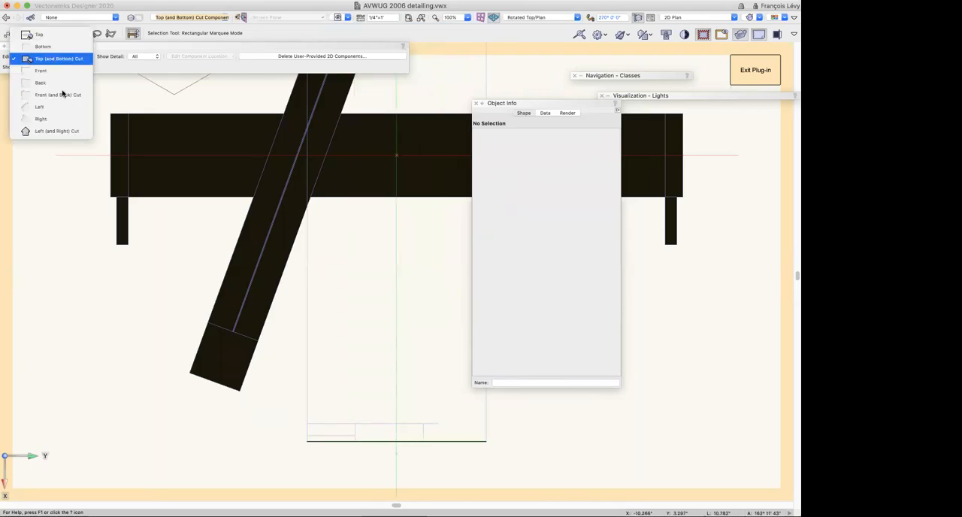
click(57, 131)
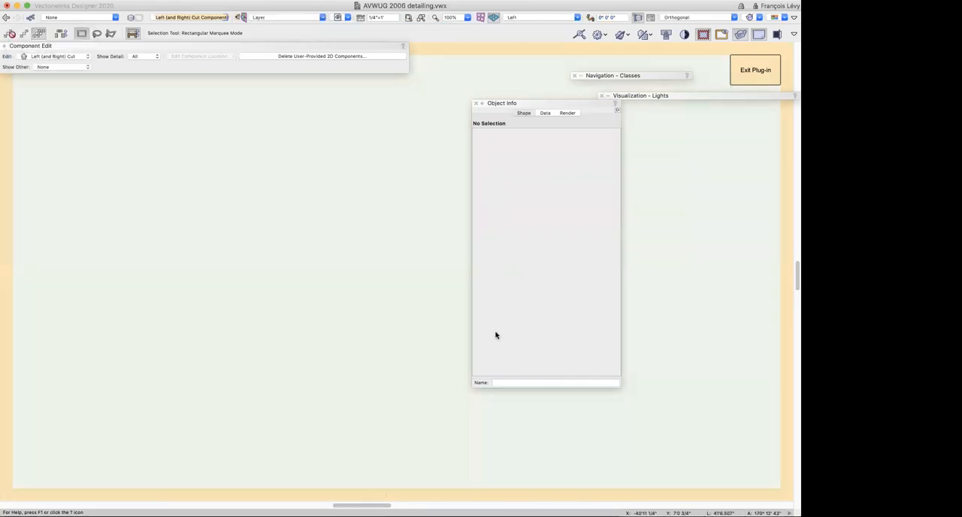
scroll(444, 271, up, 5)
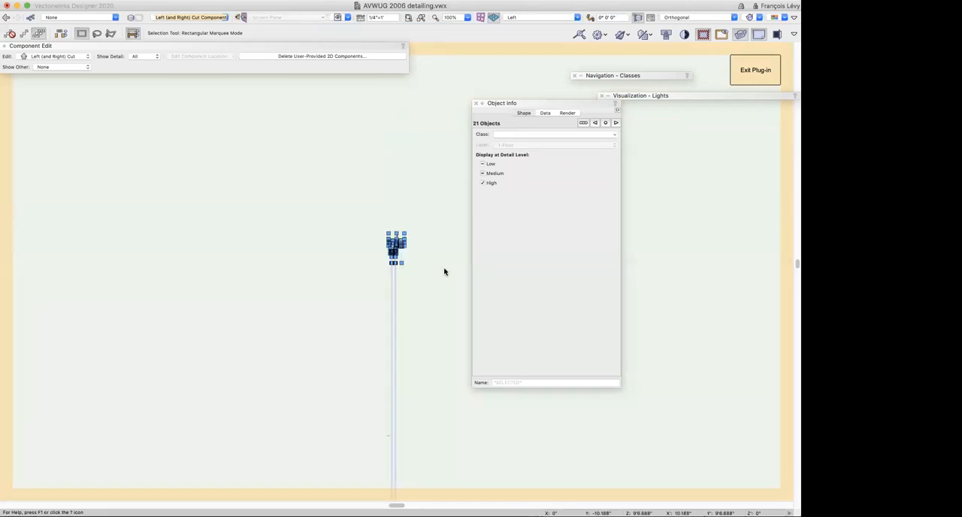
key(c)
drag(377, 236, 430, 276)
key(x)
click(443, 262)
click(328, 189)
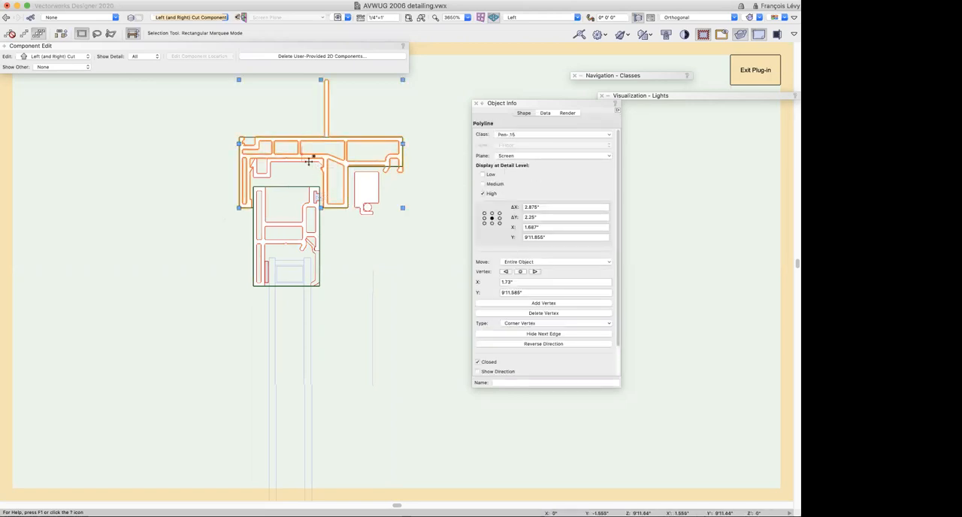
click(306, 216)
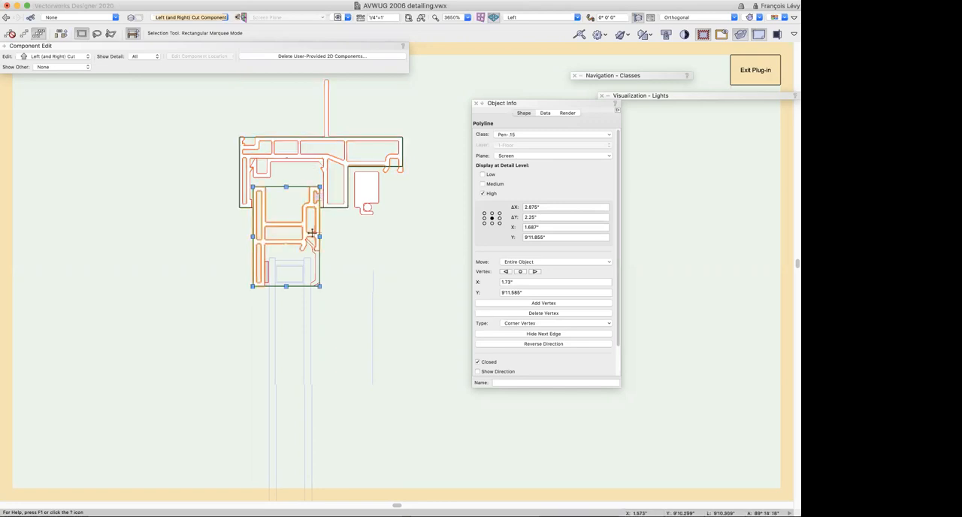
click(431, 214)
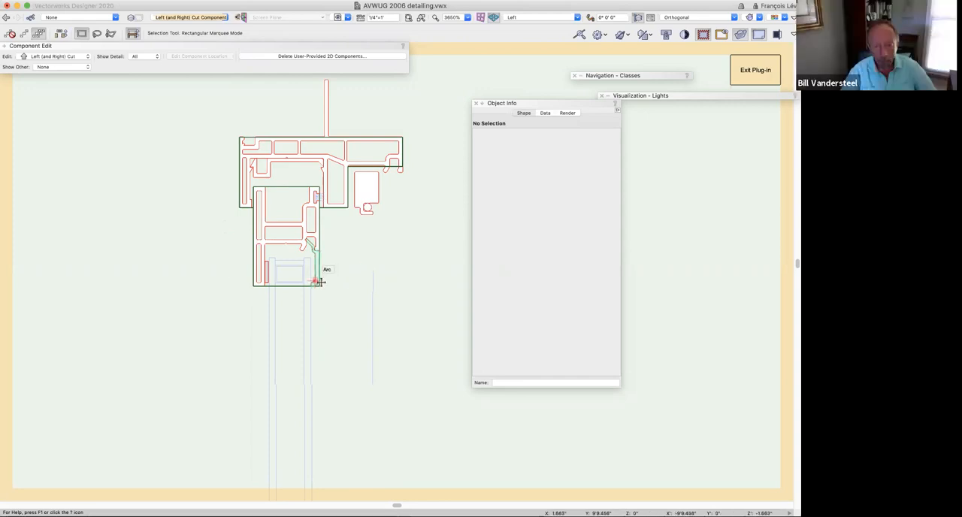
Insert the Milgard Style Line head slider symbol beside the existing head profile in the cut component
click(51, 129)
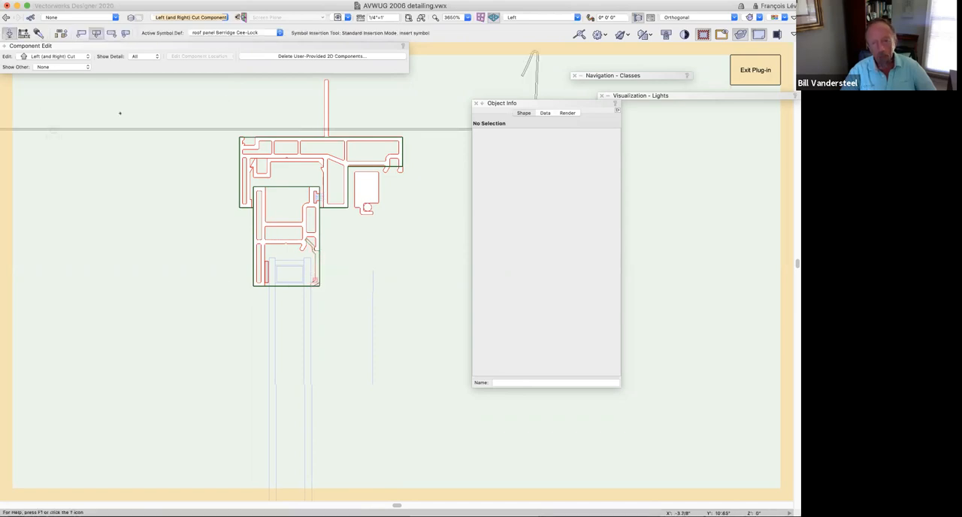
click(208, 34)
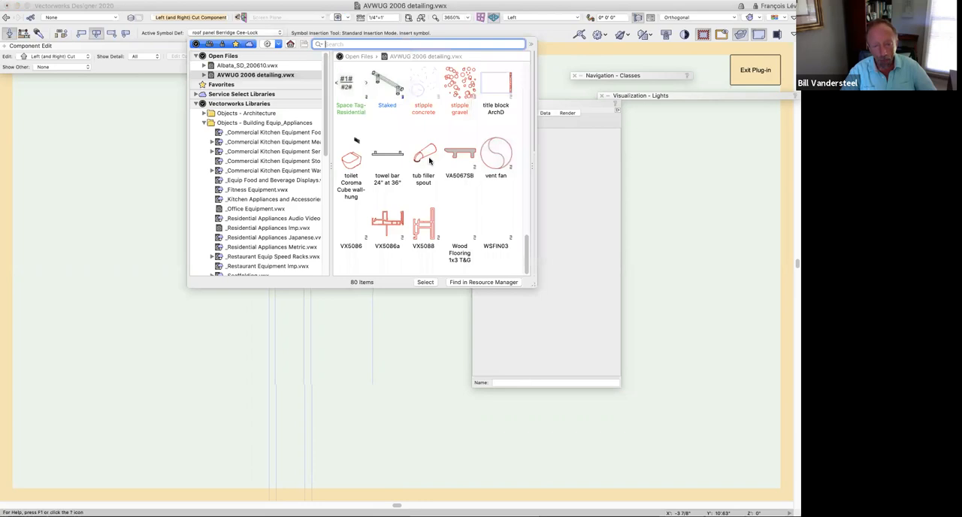
scroll(429, 160, up, 5)
scroll(429, 160, down, 5)
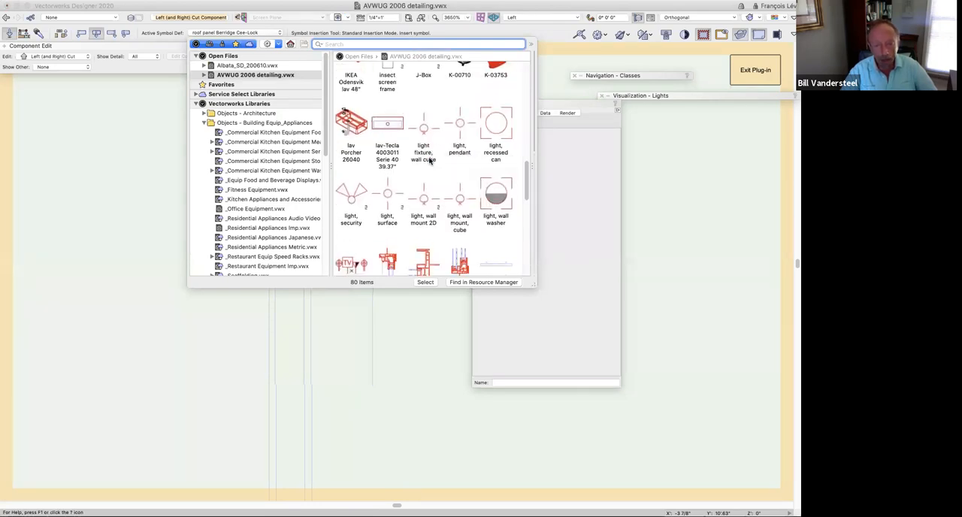
click(389, 171)
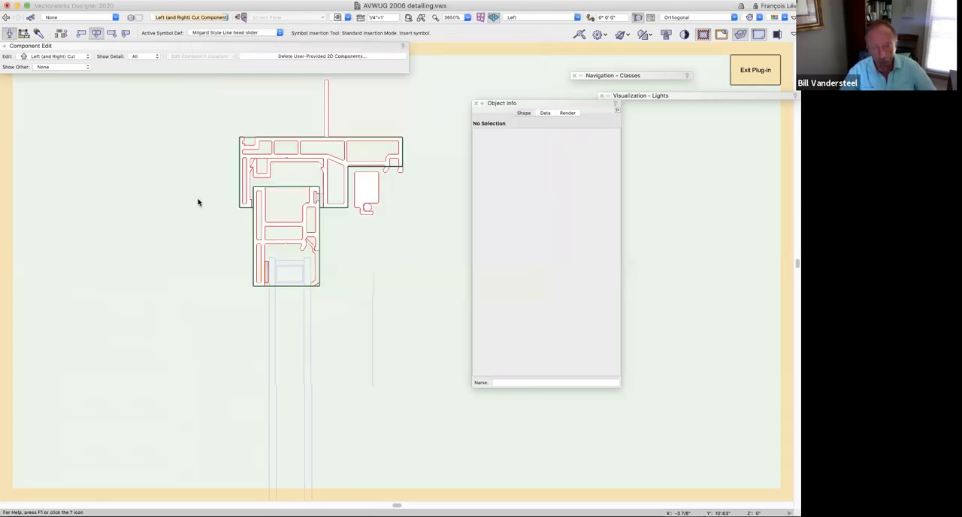
click(156, 159)
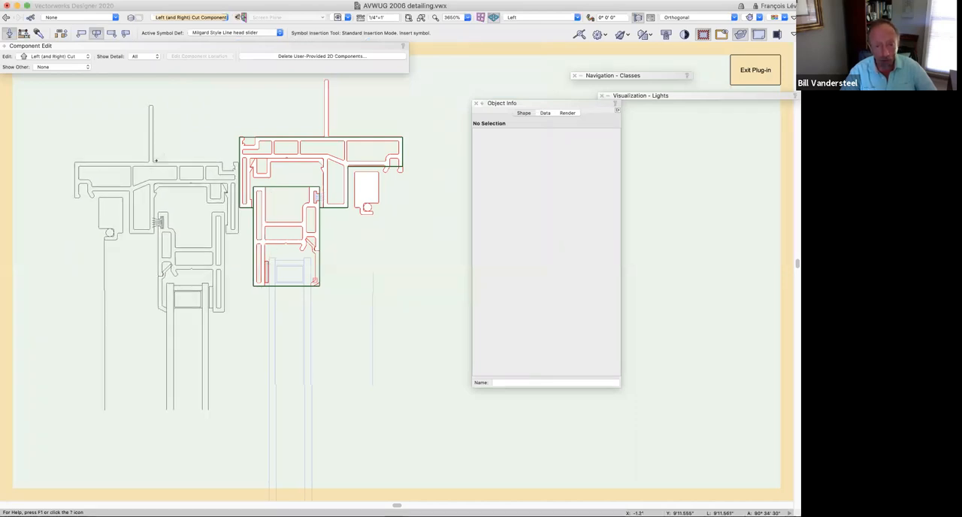
key(x)
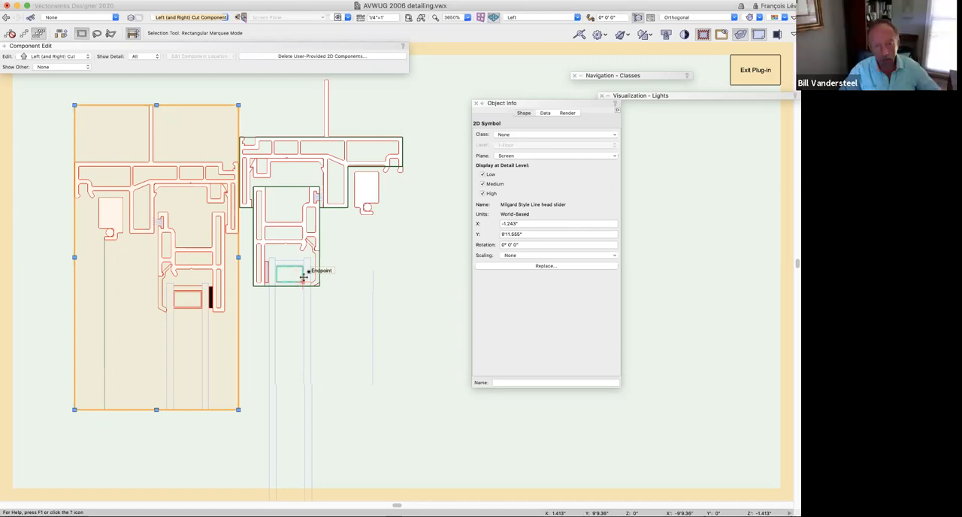
Select the window sill profile group in the cut component and check its detail levels
scroll(304, 277, down, 10)
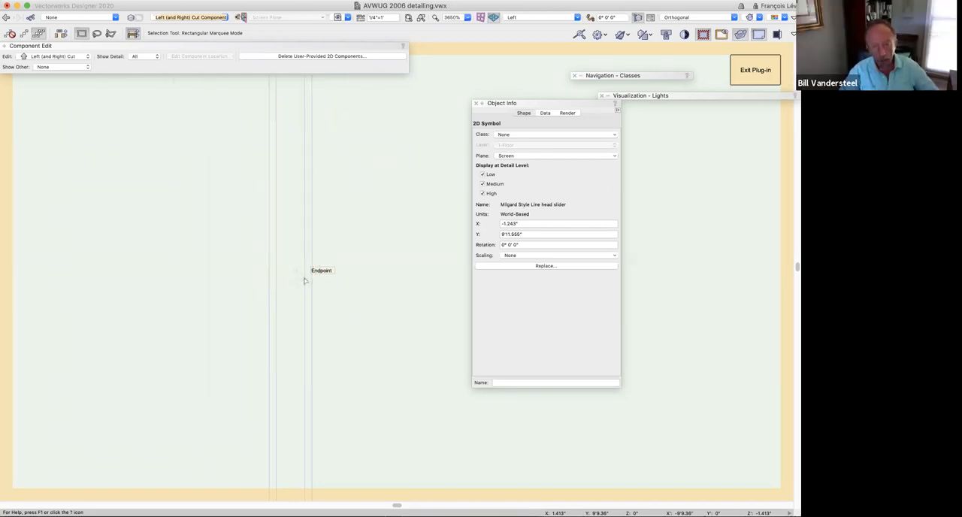
scroll(304, 278, down, 10)
scroll(305, 281, up, 10)
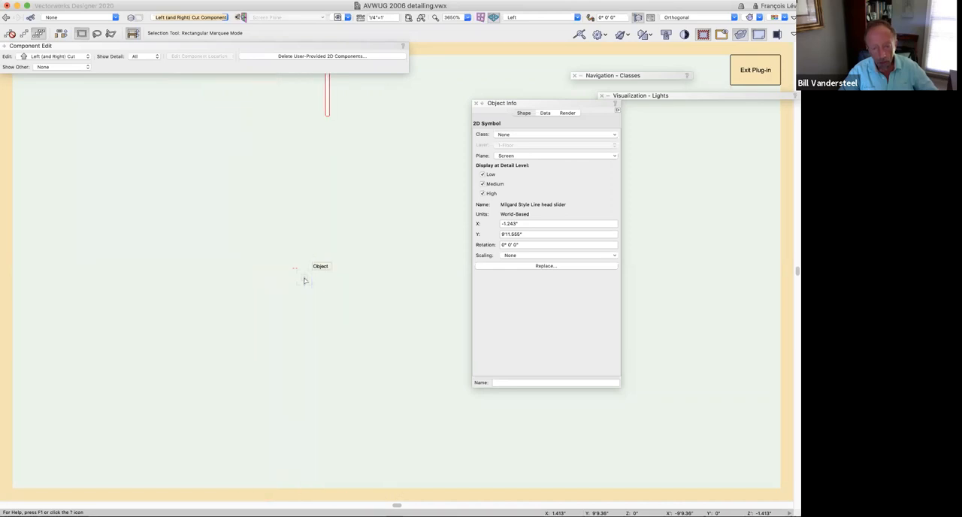
scroll(305, 280, down, 3)
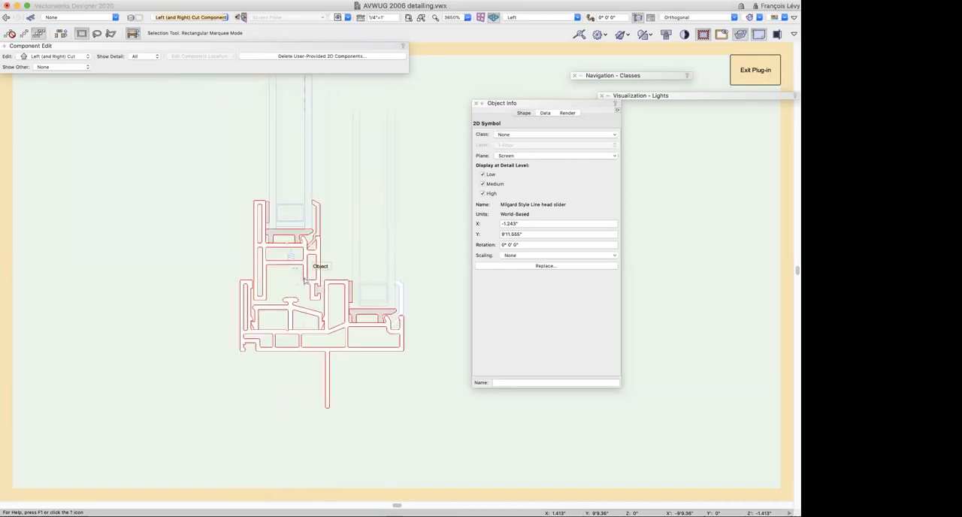
click(348, 325)
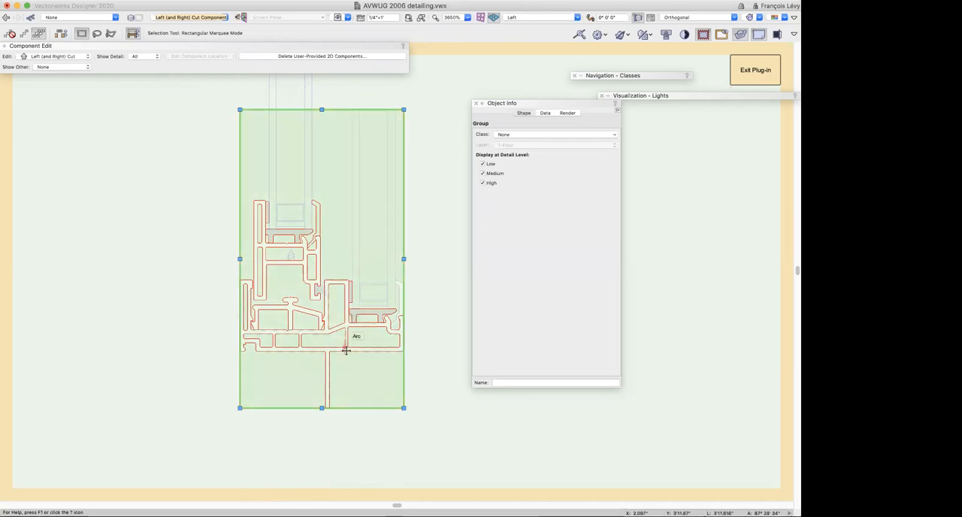
key(super+u)
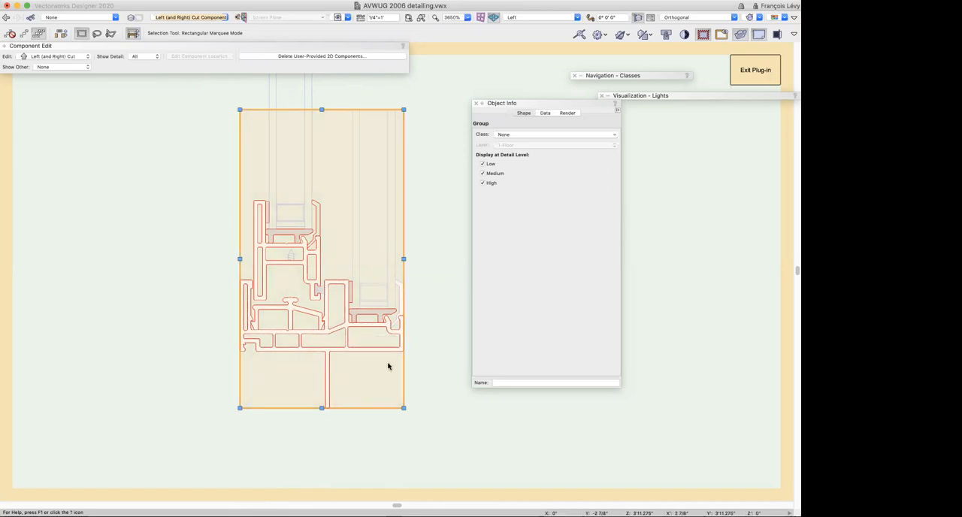
Remove the inserted head slider symbol beside the window head and clear the selection
key(super+2)
key(super+2)
key(super+2)
key(super+2)
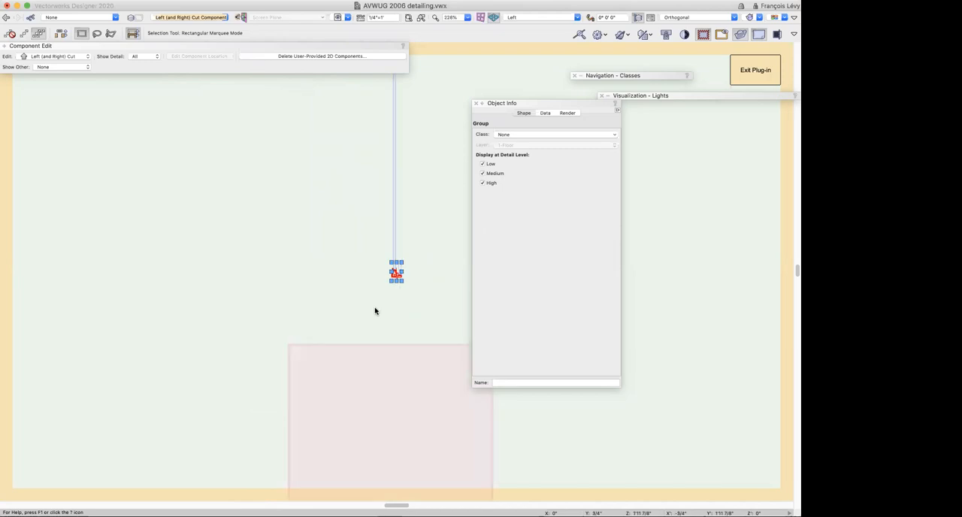
key(super+2)
scroll(375, 310, right, 3)
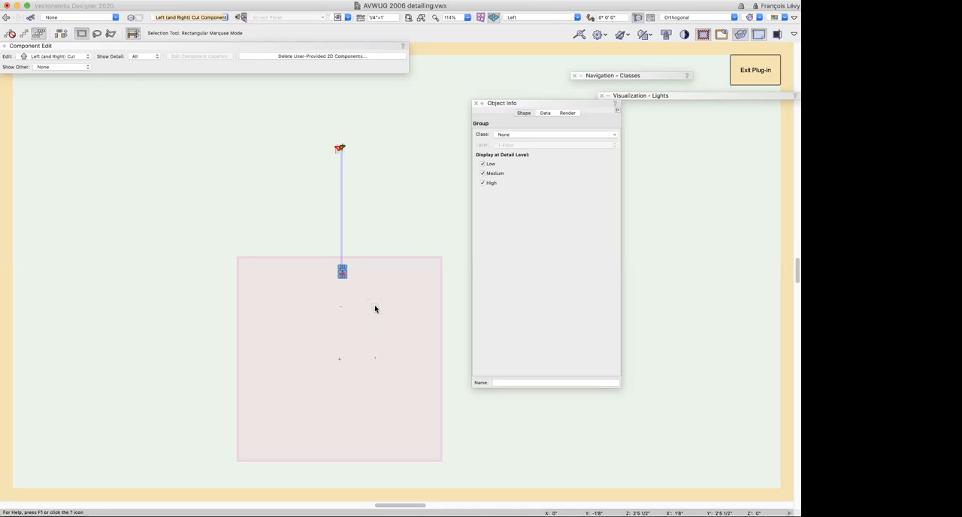
click(338, 149)
click(360, 168)
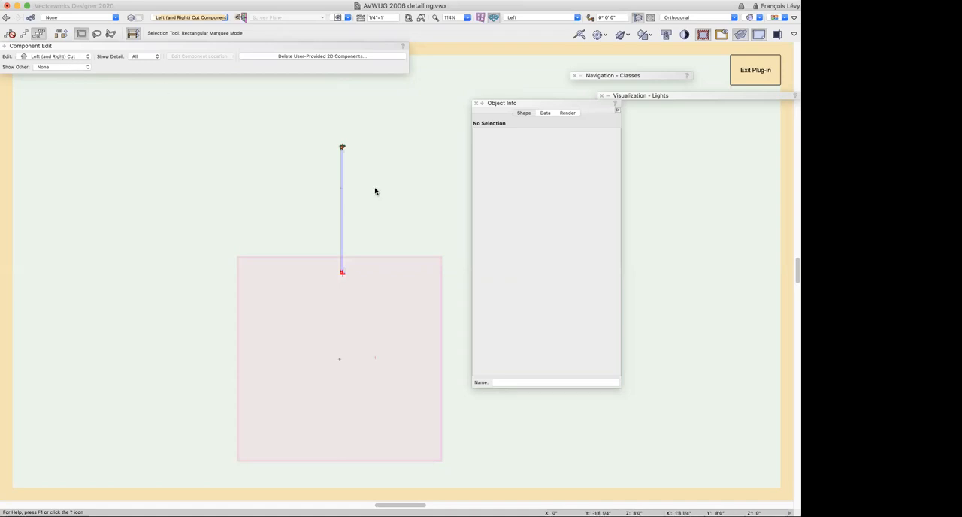
Restore the deleted Milgard Style Line head slider symbol and flip it horizontally
key(super+z)
key(super+6)
scroll(300, 196, right, 5)
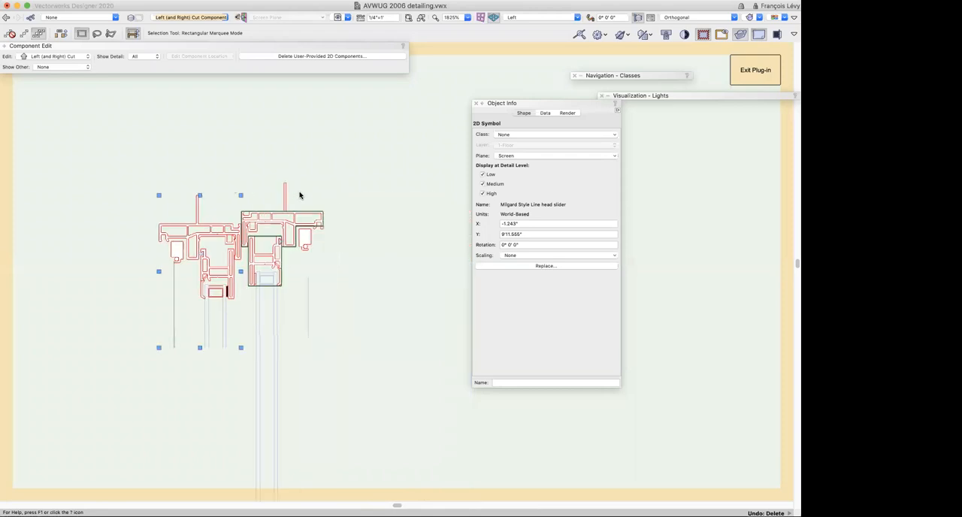
click(118, 0)
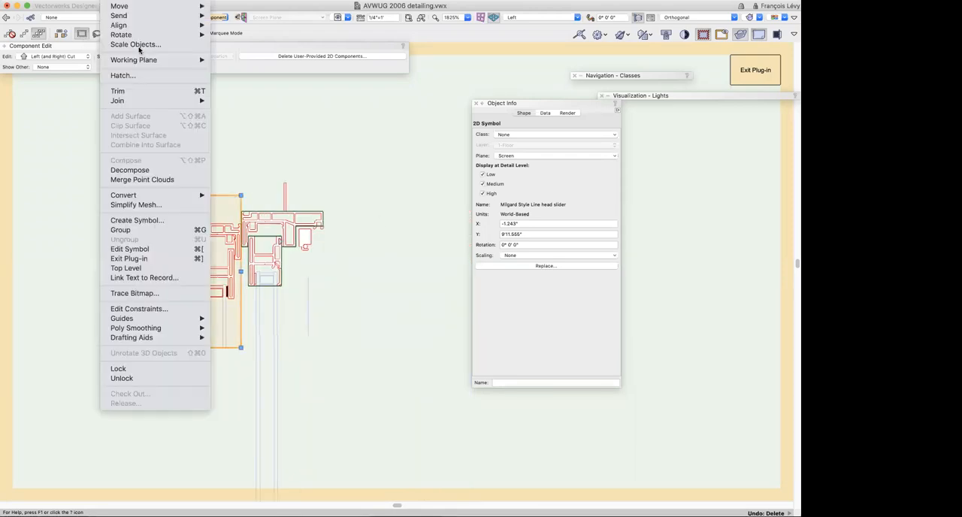
mouse_move(140, 37)
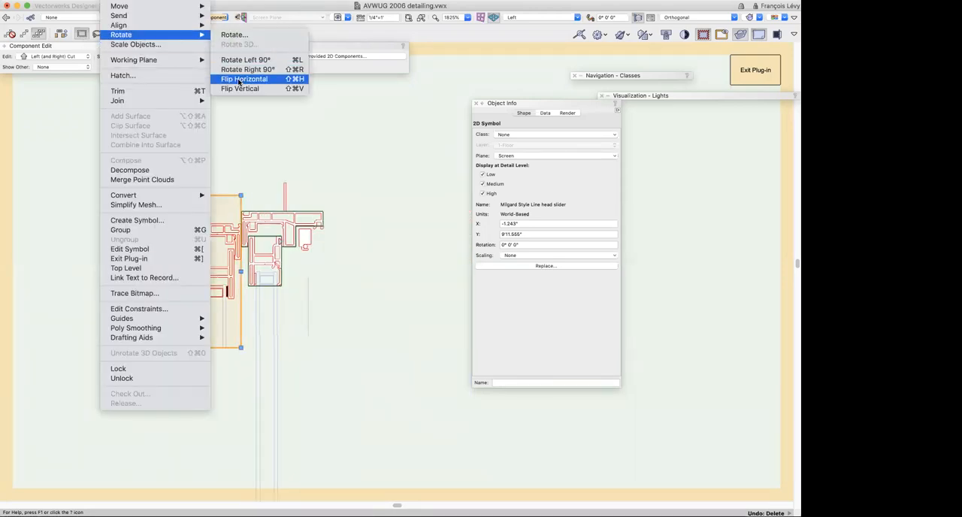
click(241, 80)
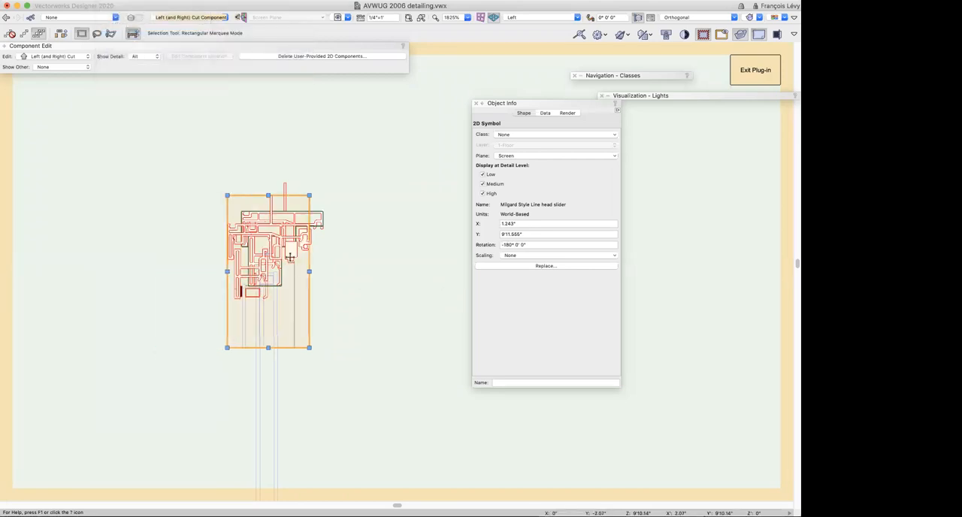
Move the flipped head slider symbol exactly onto the existing window head profile
drag(288, 216, 285, 180)
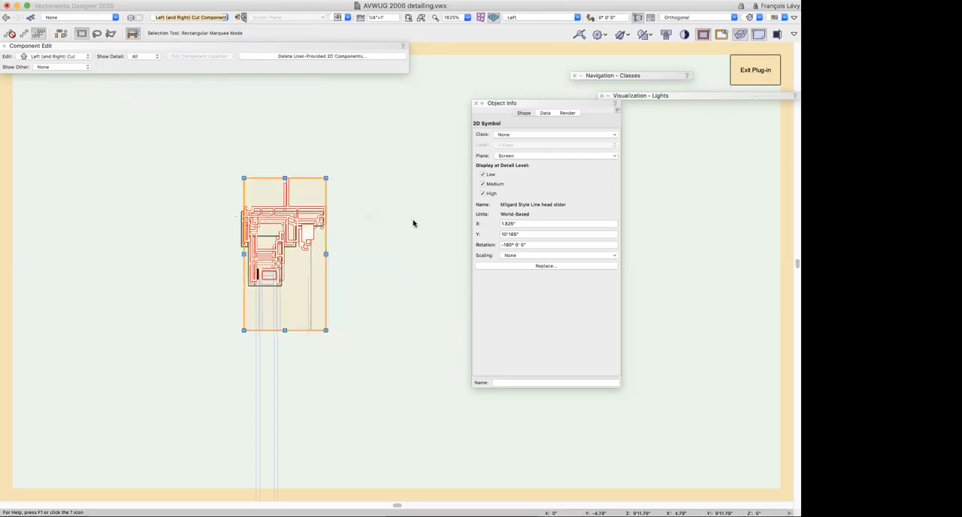
key(super+z)
drag(351, 231, 287, 195)
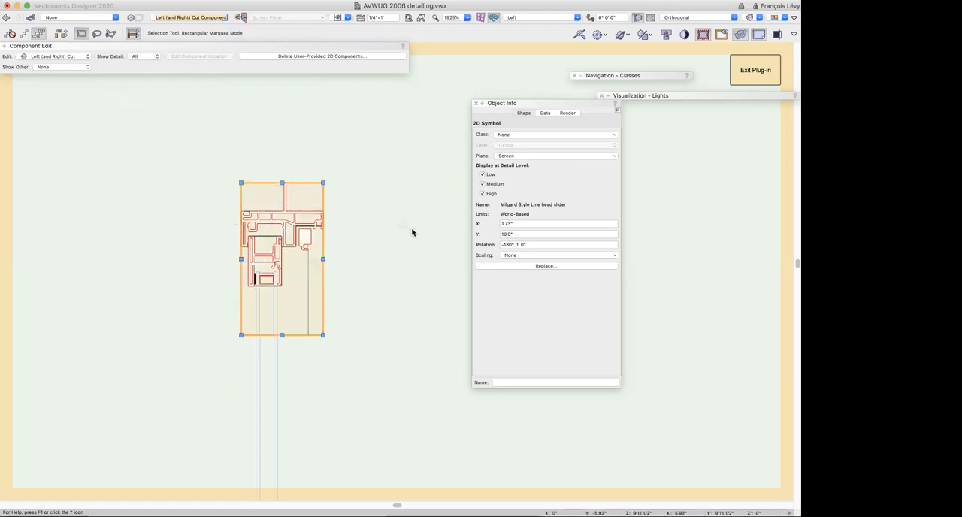
Limit the head slider symbol's display to the High detail level and exit the plug-in edit back to the window head viewport
click(488, 176)
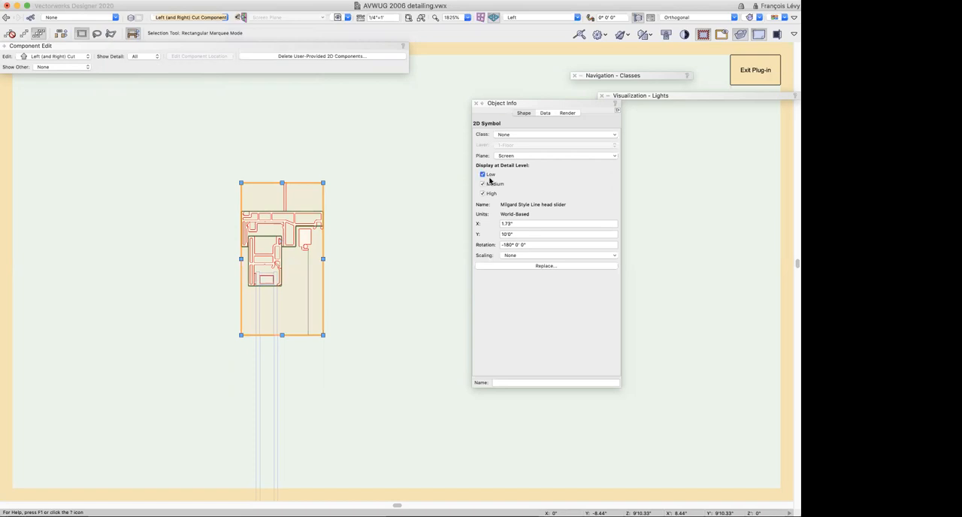
click(487, 184)
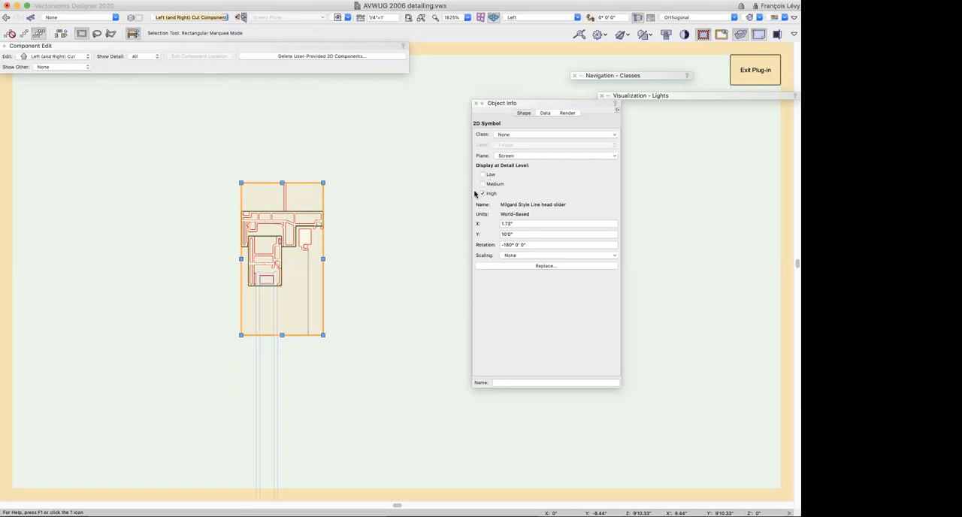
click(775, 76)
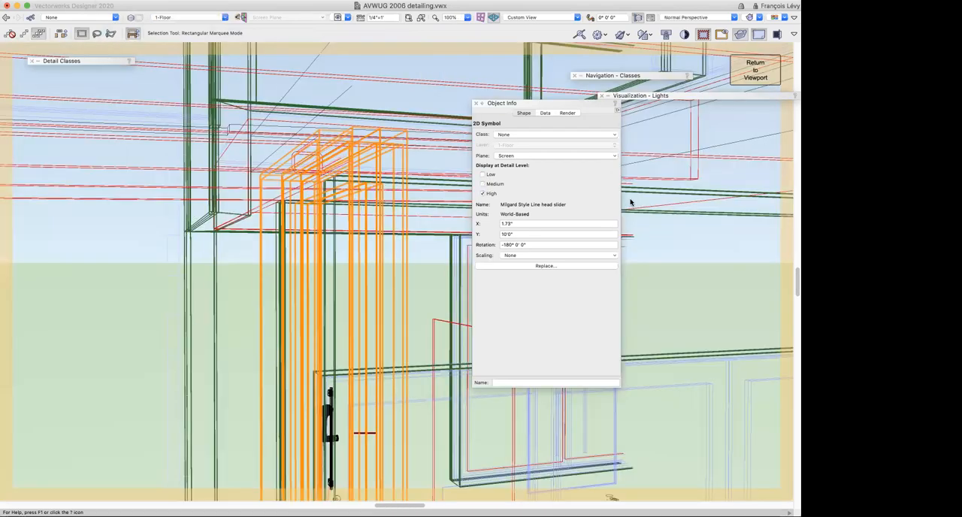
click(756, 69)
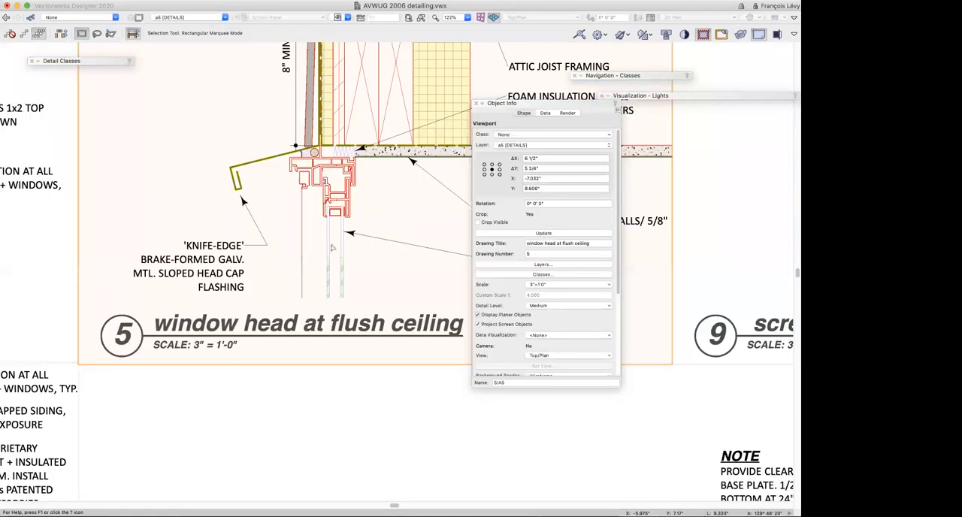
Switch to the a3 [WALL SECTION] sheet layer and update its section viewport through the master and upper porch
click(203, 17)
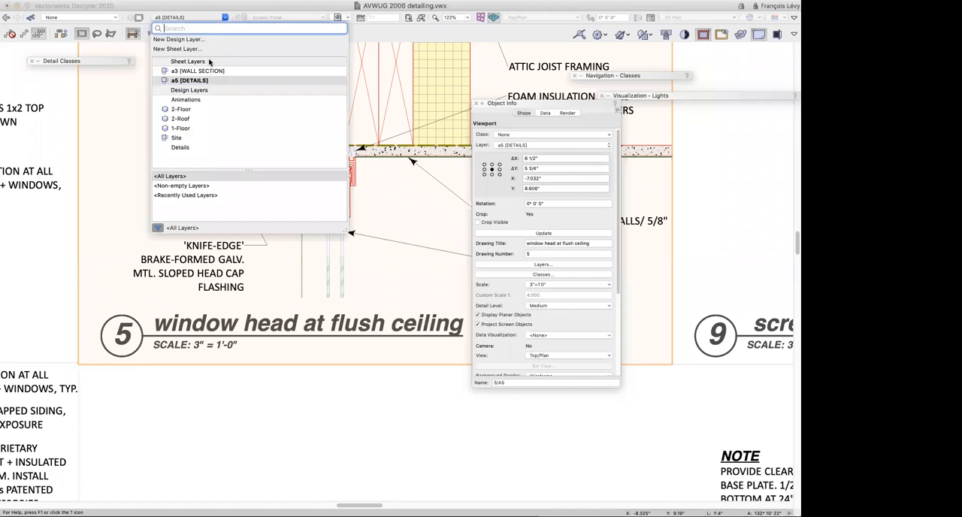
click(209, 73)
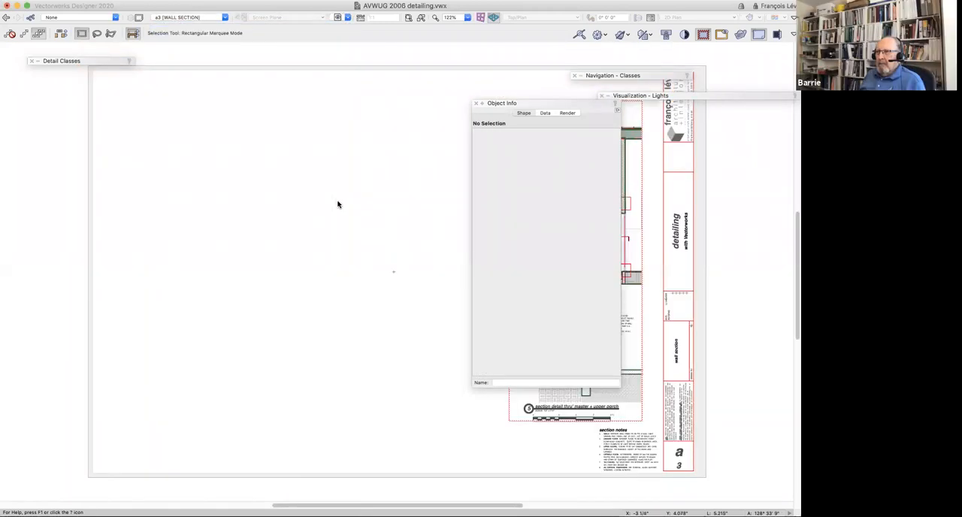
scroll(338, 205, right, 5)
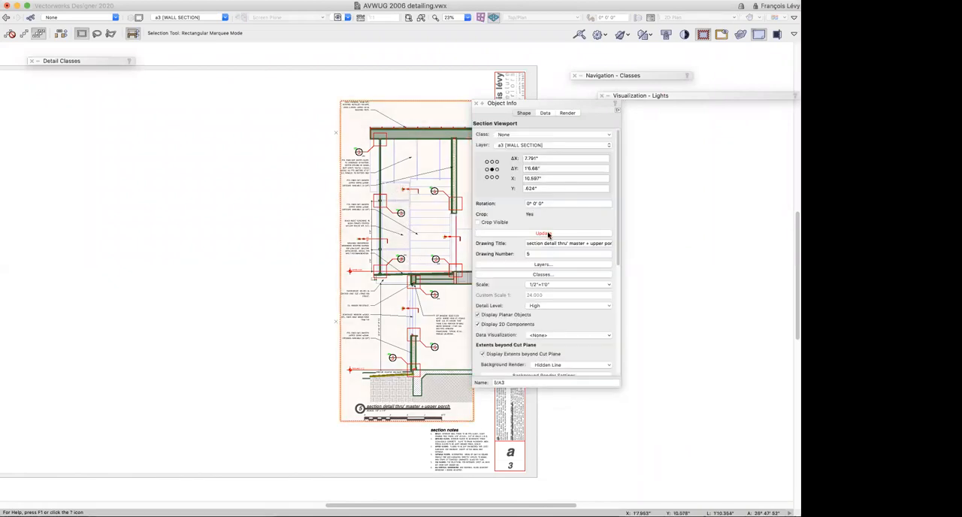
click(548, 234)
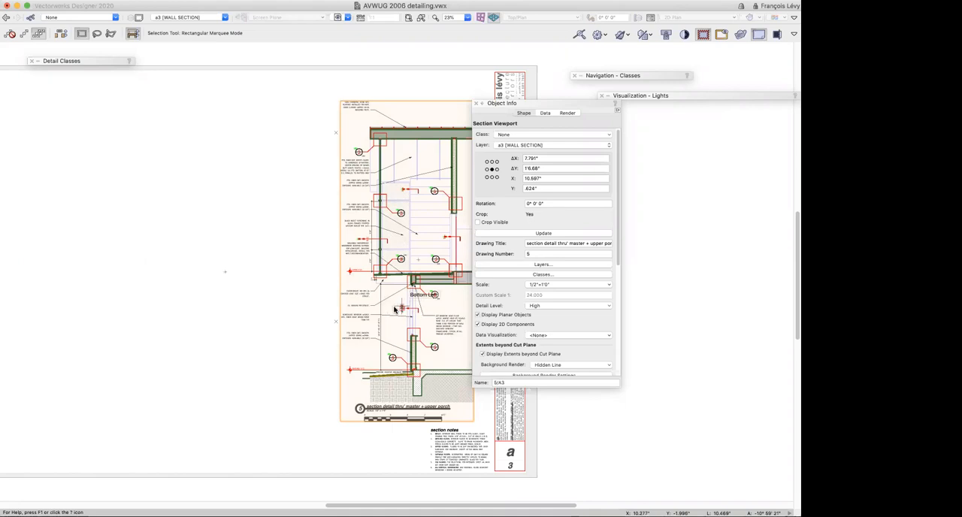
scroll(393, 309, right, 5)
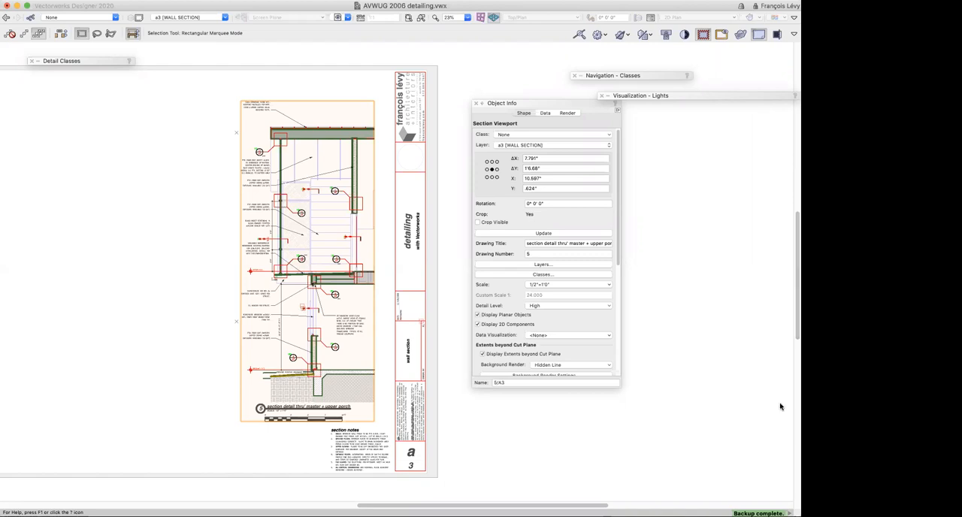
click(790, 513)
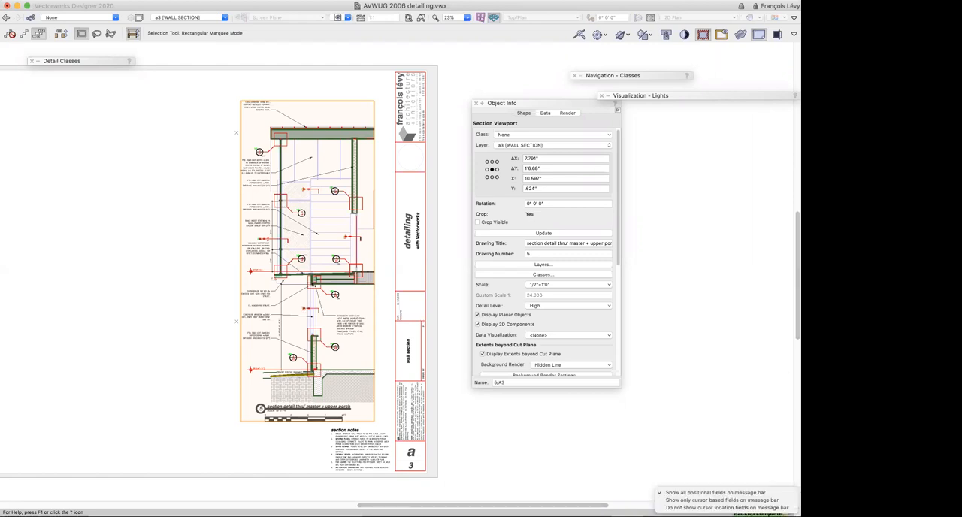
click(780, 414)
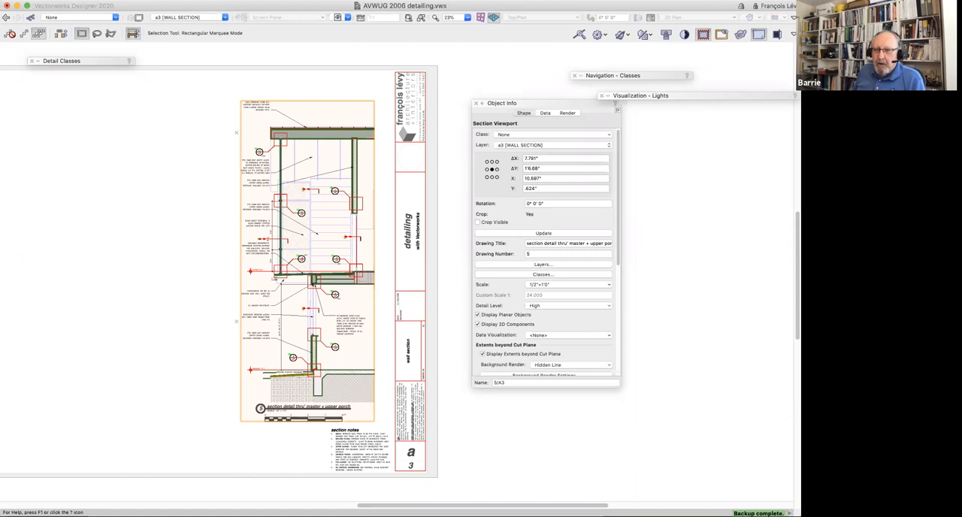
scroll(715, 459, down, 4)
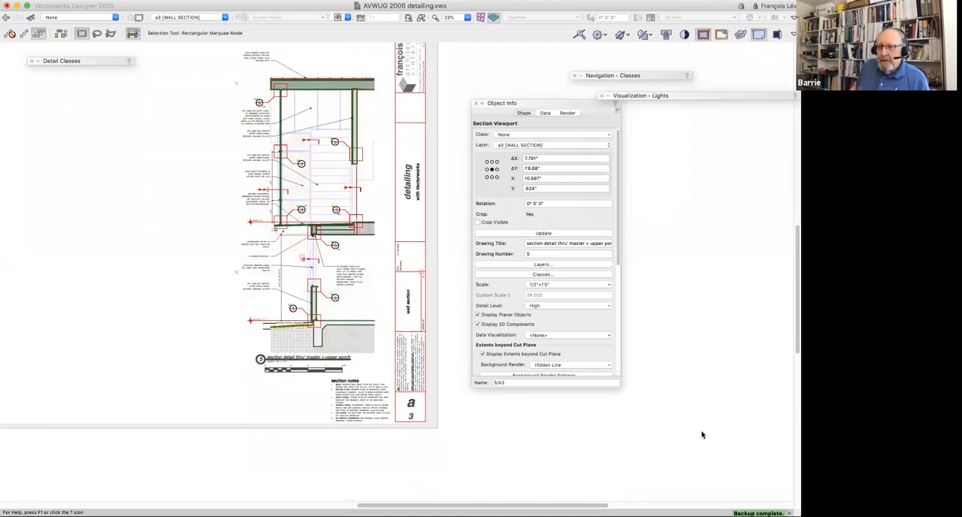